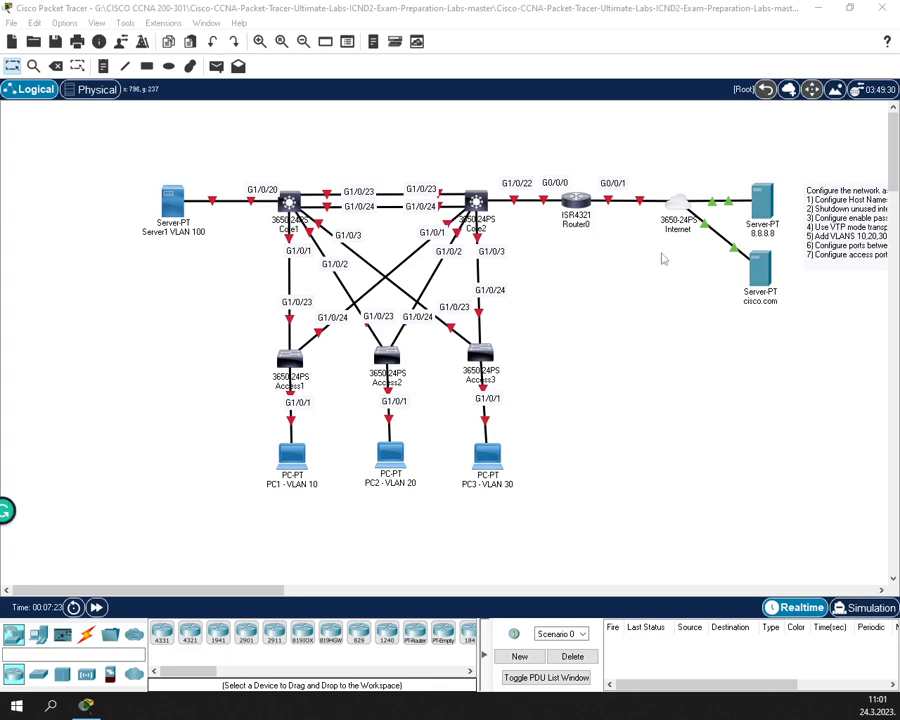
- Install an AC power supply into the Core1 and Core2 switches
{"action": "left_click_drag", "start_coordinate": [128, 597], "coordinate": [185, 593]}
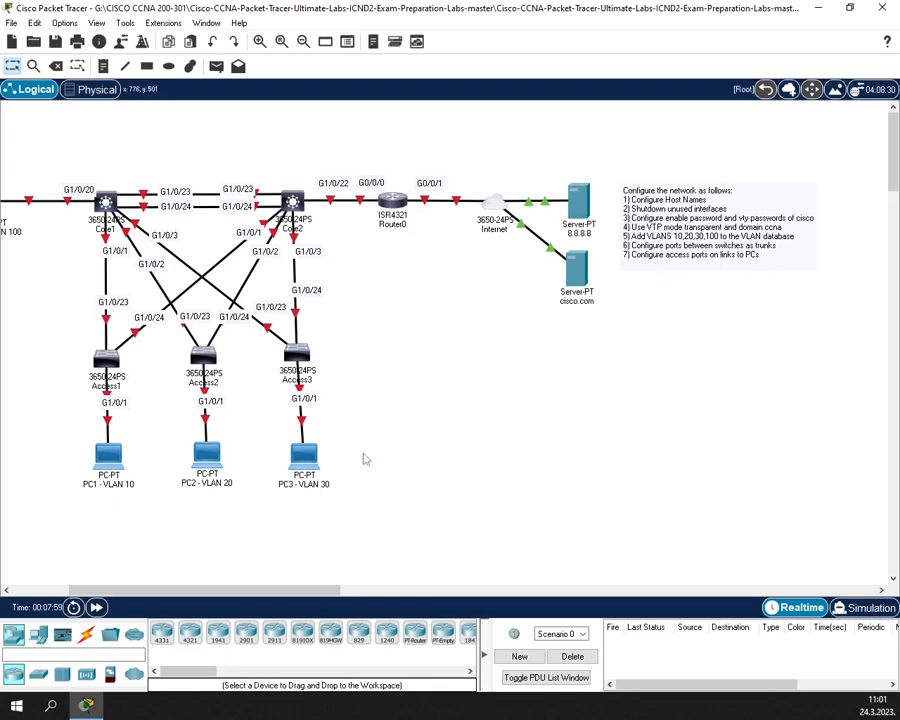
{"action": "left_click_drag", "start_coordinate": [330, 591], "coordinate": [284, 591]}
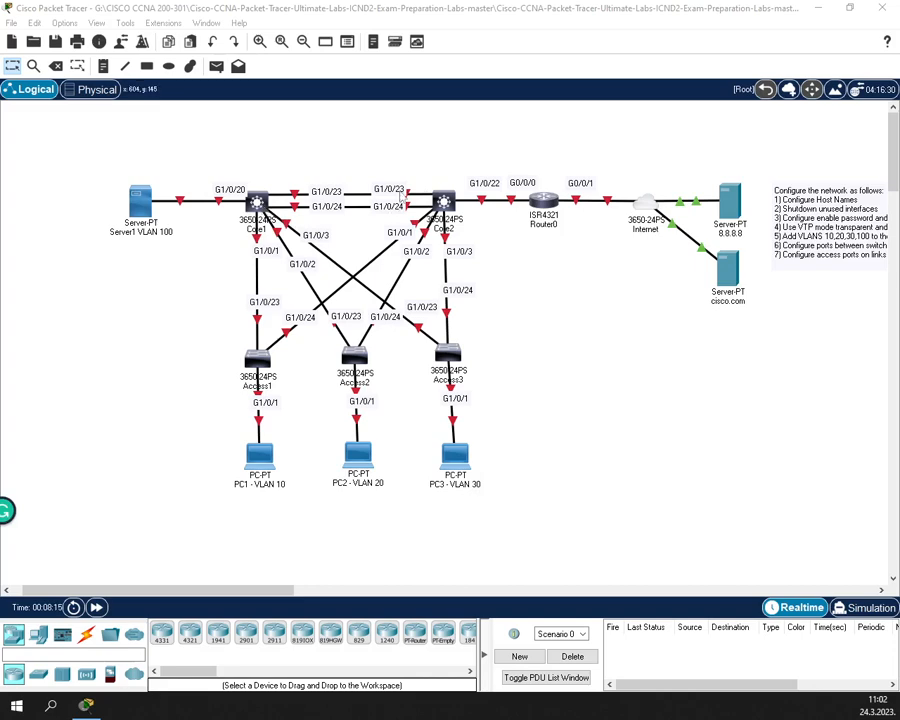
{"action": "left_click", "coordinate": [250, 202]}
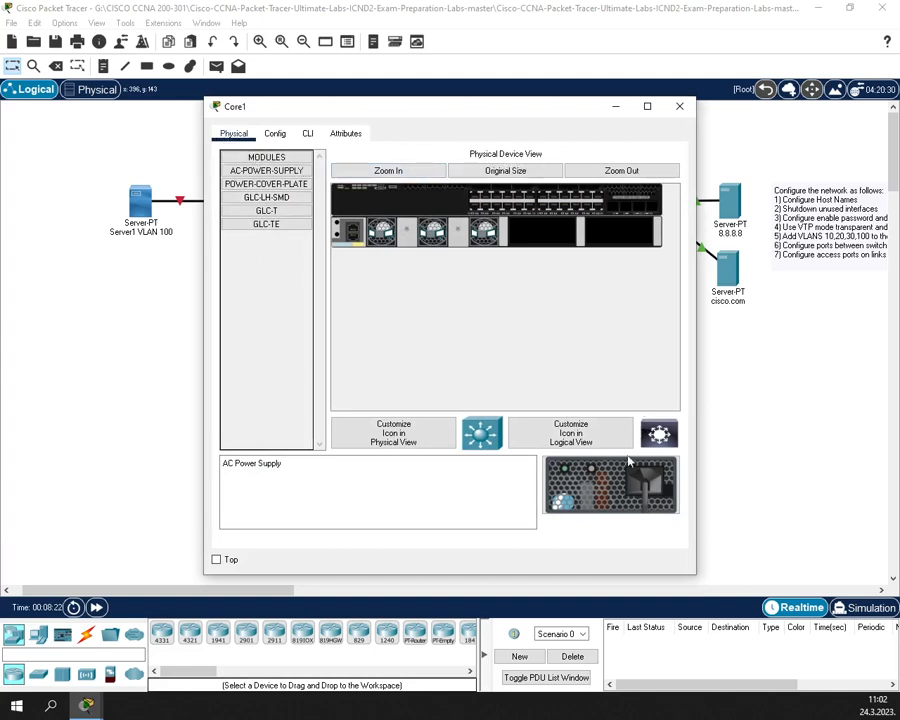
{"action": "left_click_drag", "start_coordinate": [610, 485], "coordinate": [612, 238]}
{"action": "left_click", "coordinate": [680, 107]}
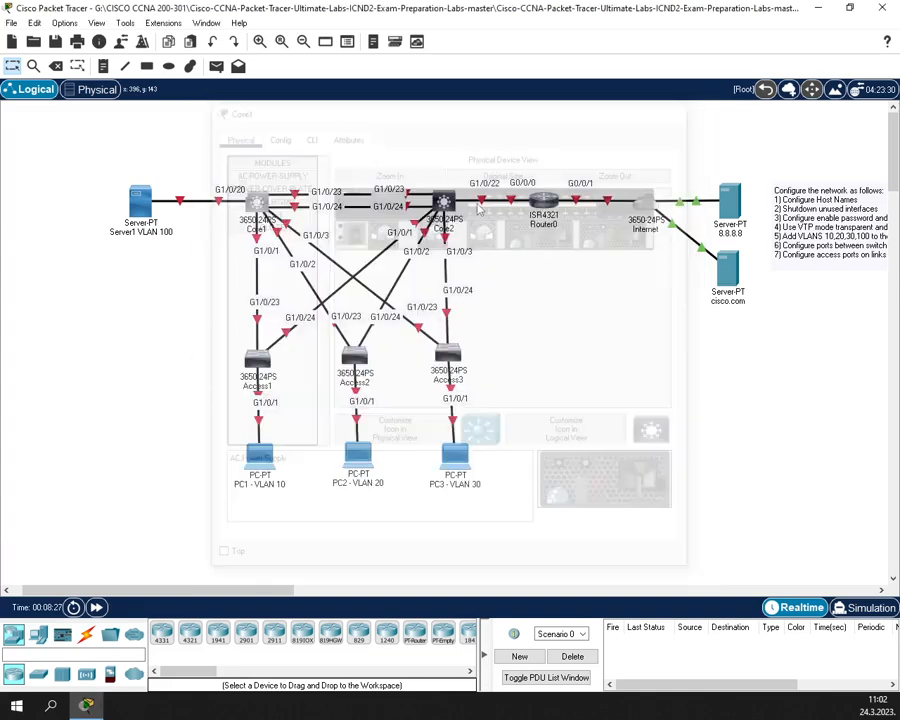
{"action": "left_click", "coordinate": [450, 205]}
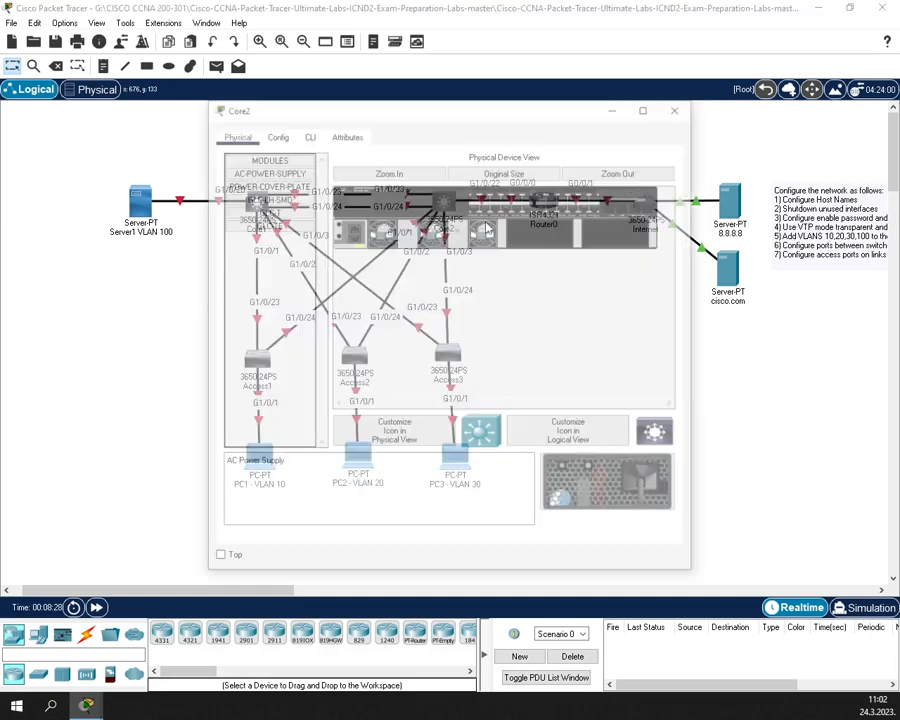
{"action": "left_click_drag", "start_coordinate": [602, 471], "coordinate": [614, 238]}
{"action": "left_click", "coordinate": [680, 107]}
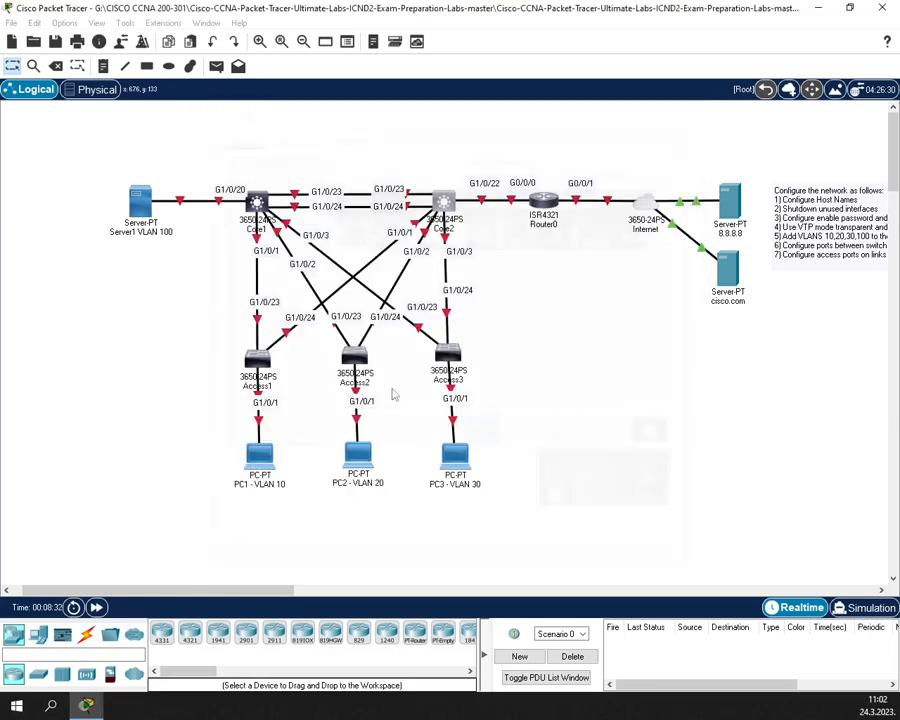
- Install an AC power supply into the Access1, Access2 and Access3 switches
{"action": "left_click", "coordinate": [250, 360]}
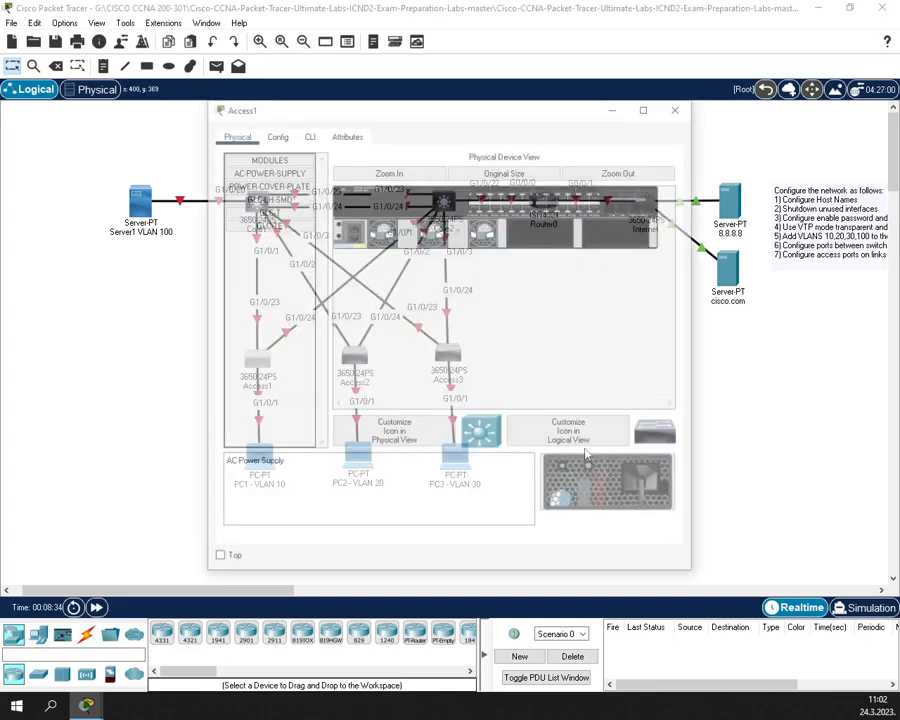
{"action": "left_click_drag", "start_coordinate": [625, 514], "coordinate": [530, 234]}
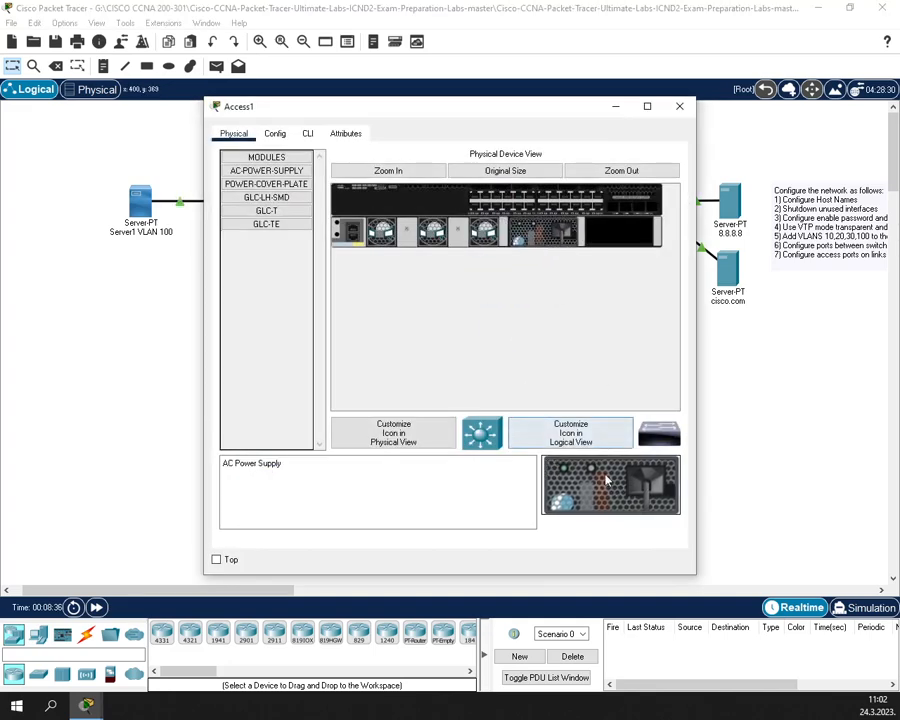
{"action": "left_click", "coordinate": [680, 107]}
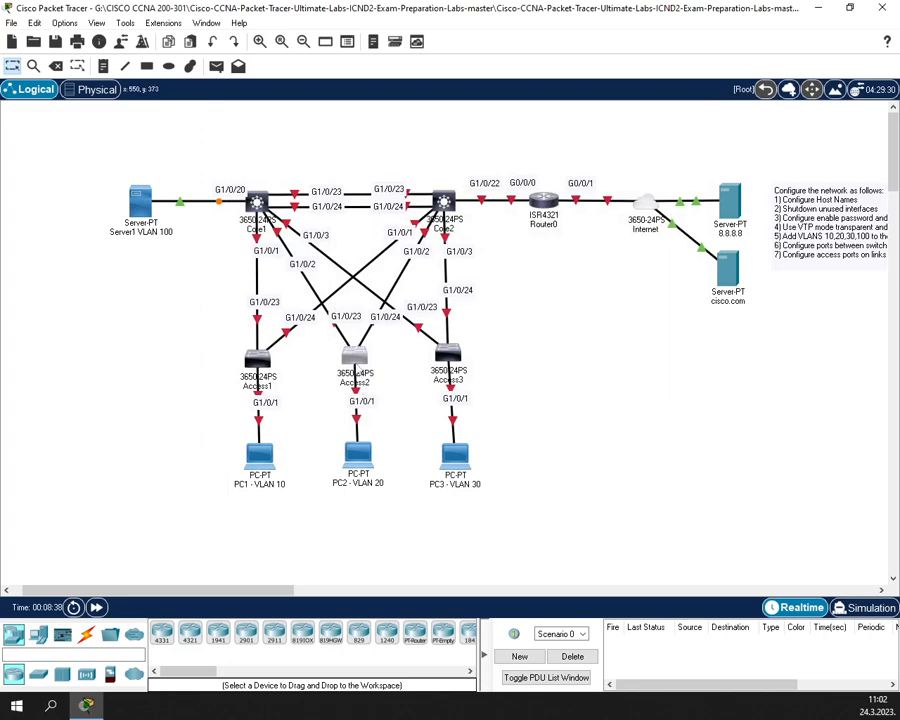
{"action": "left_click", "coordinate": [356, 360]}
{"action": "left_click_drag", "start_coordinate": [612, 484], "coordinate": [565, 235]}
{"action": "left_click", "coordinate": [679, 108]}
{"action": "left_click", "coordinate": [447, 360]}
{"action": "left_click_drag", "start_coordinate": [590, 522], "coordinate": [617, 237]}
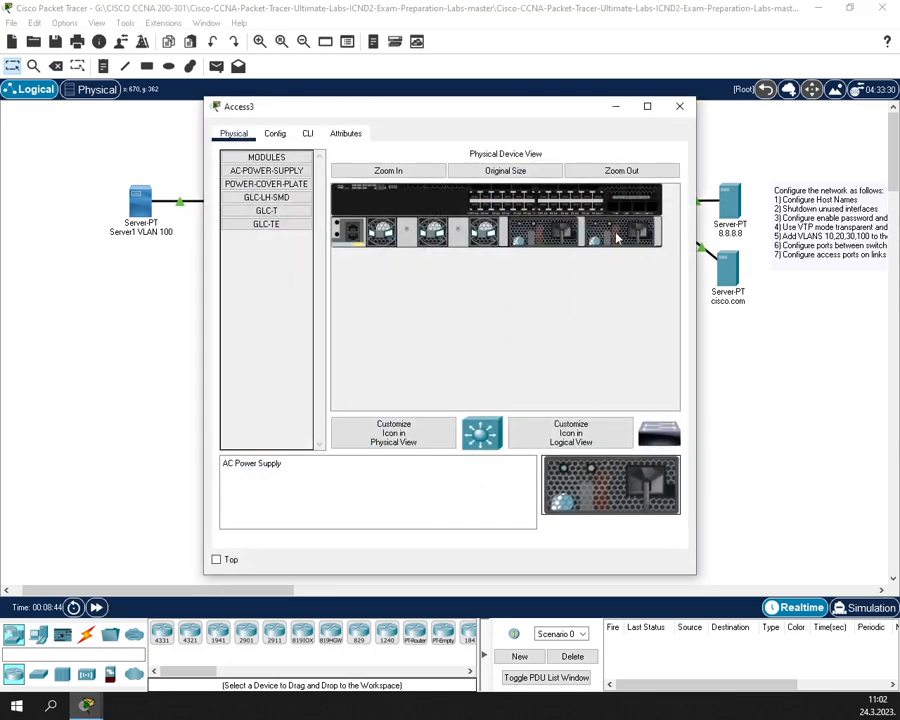
{"action": "left_click", "coordinate": [679, 106]}
- Fit a NIM-2T serial module into Router0, then view the Internet switch's physical configuration
{"action": "left_click", "coordinate": [546, 202]}
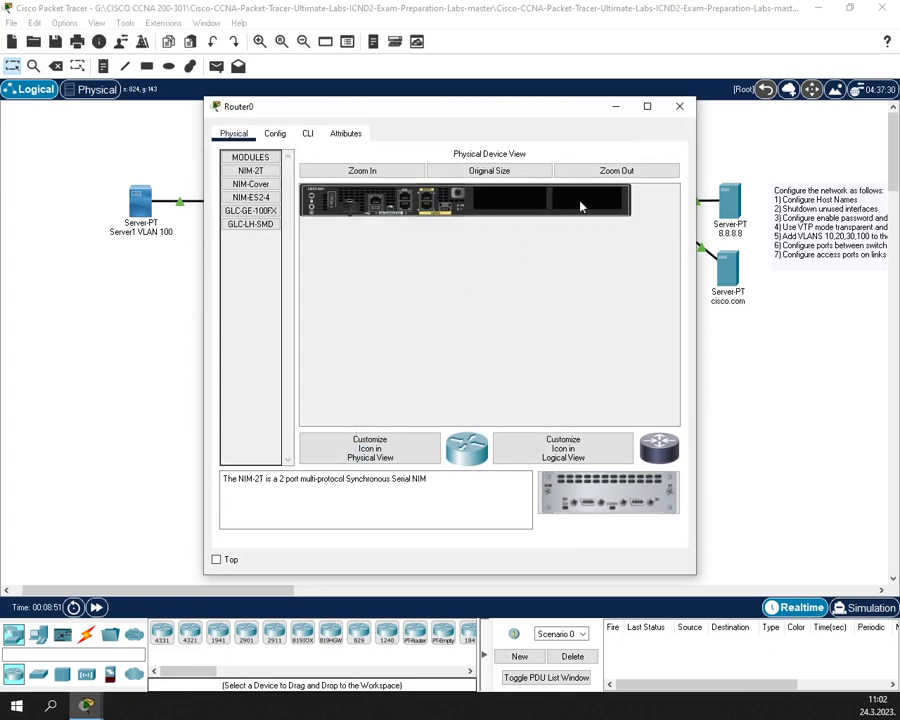
{"action": "left_click_drag", "start_coordinate": [603, 510], "coordinate": [520, 200]}
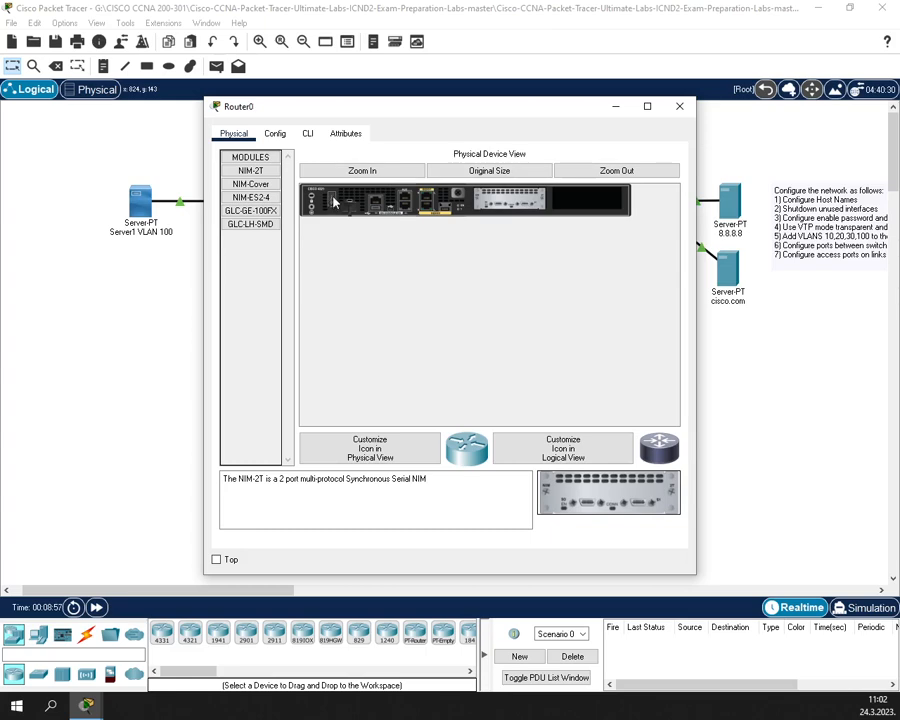
{"action": "left_click", "coordinate": [679, 107]}
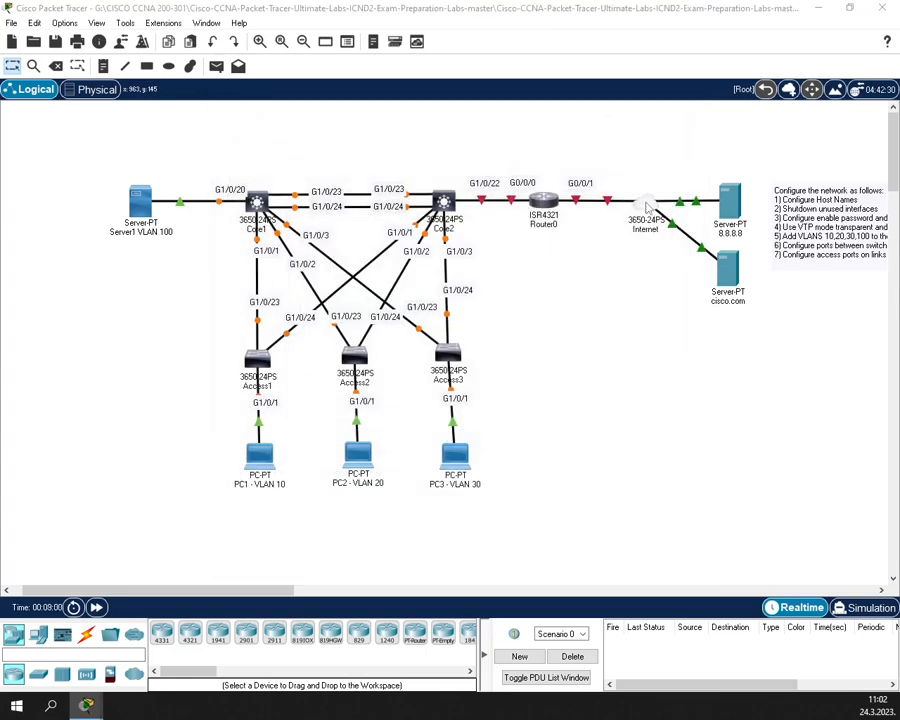
{"action": "left_click", "coordinate": [647, 206]}
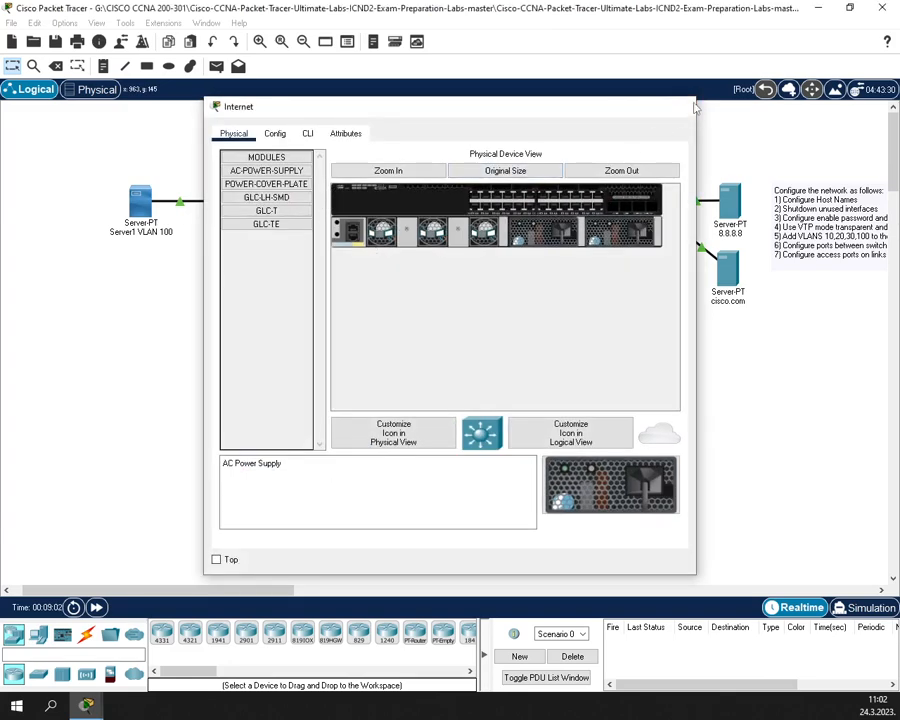
{"action": "left_click", "coordinate": [688, 107]}
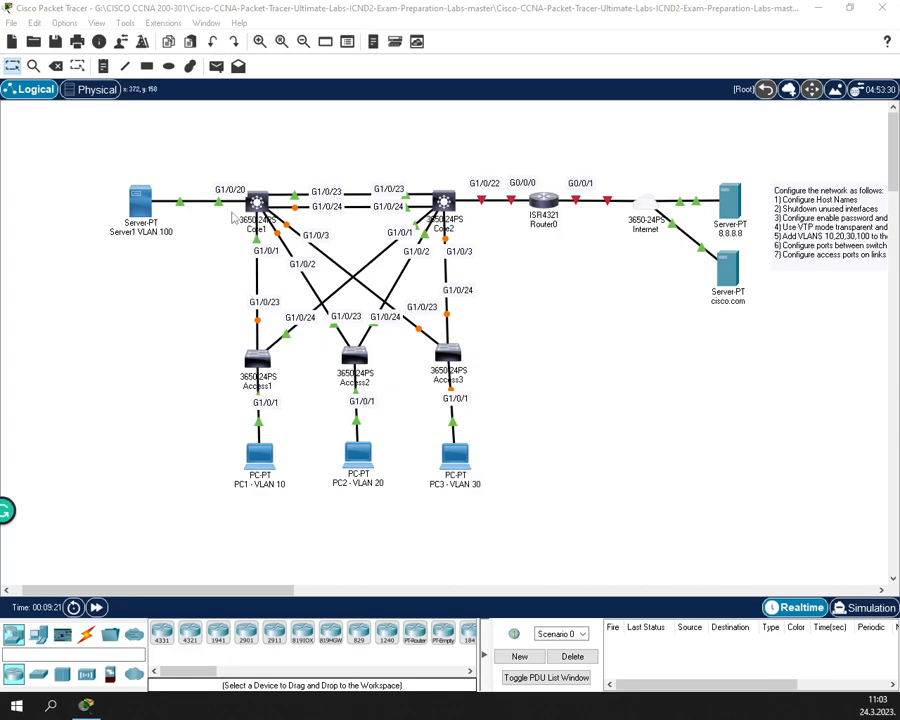
- On Core1's CLI, skip the initial configuration dialog and enter global configuration mode
{"action": "left_click", "coordinate": [258, 203]}
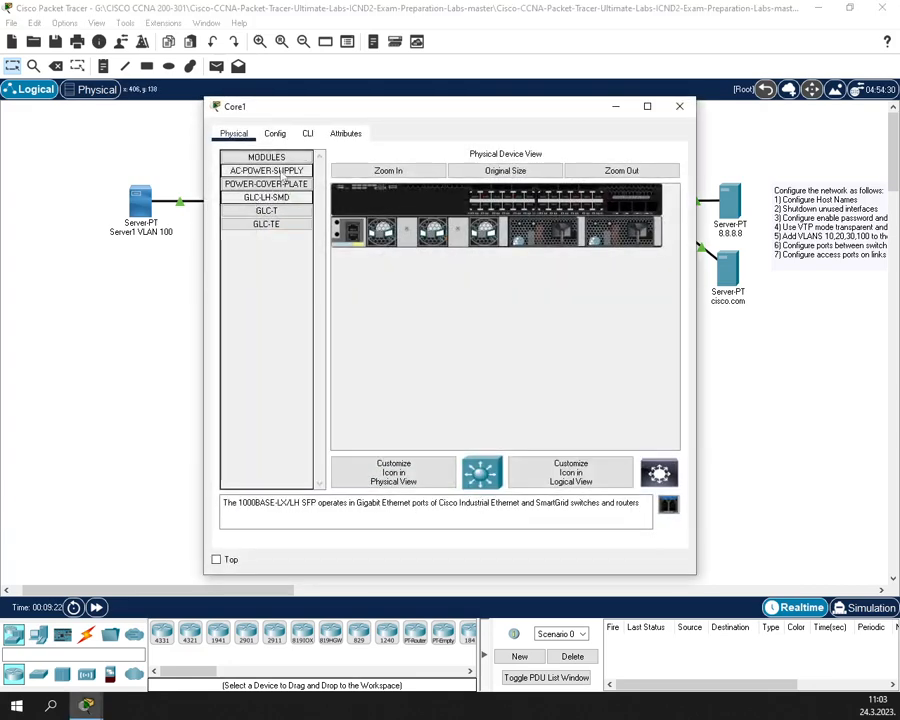
{"action": "left_click", "coordinate": [307, 133]}
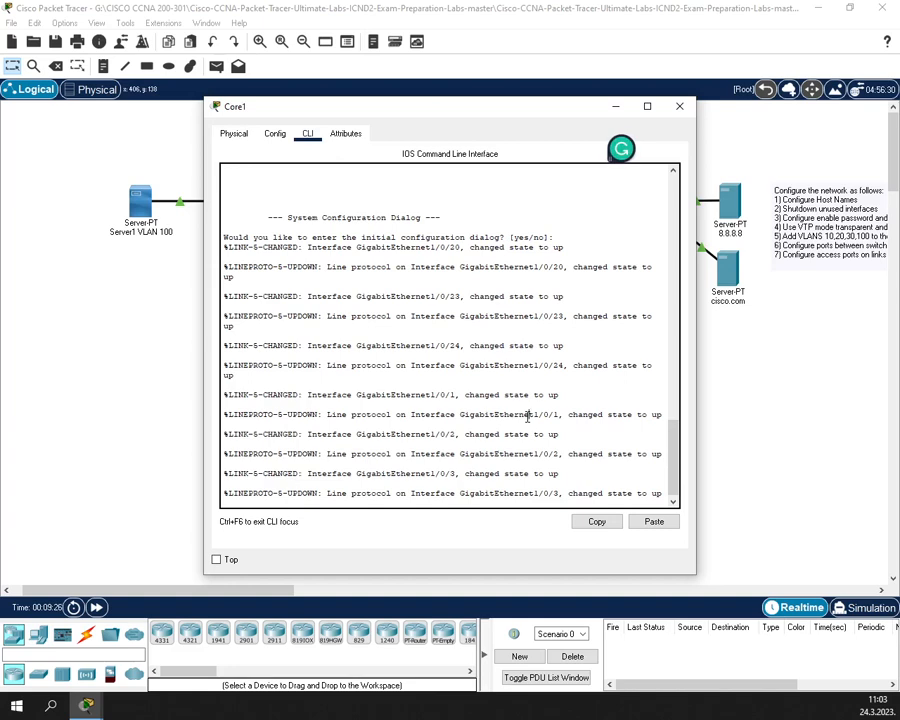
{"action": "key", "text": "Return"}
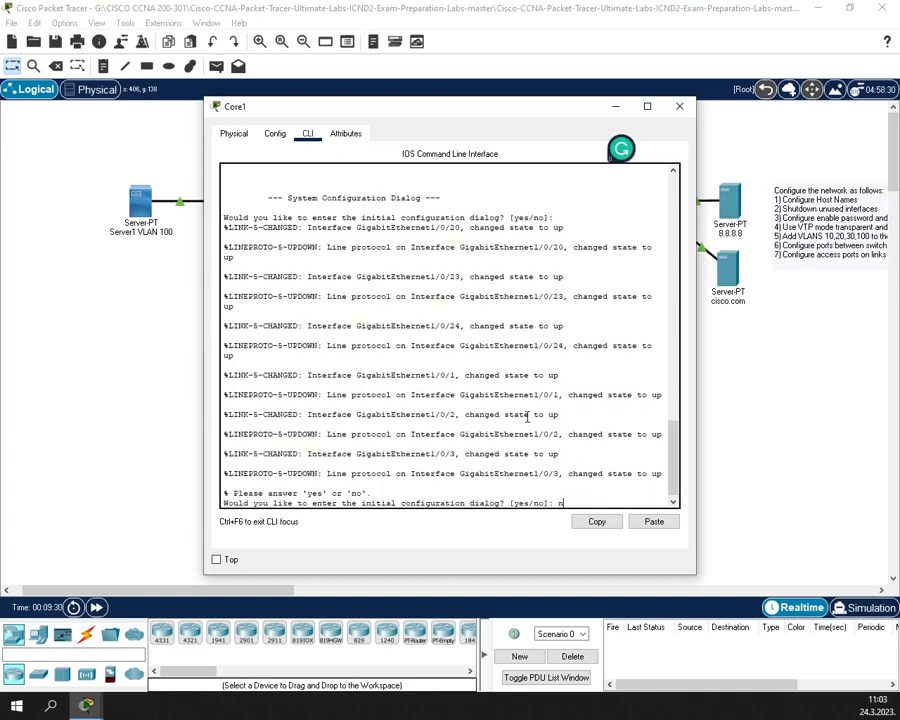
{"action": "key", "text": "Return"}
{"action": "key", "text": "Return"}
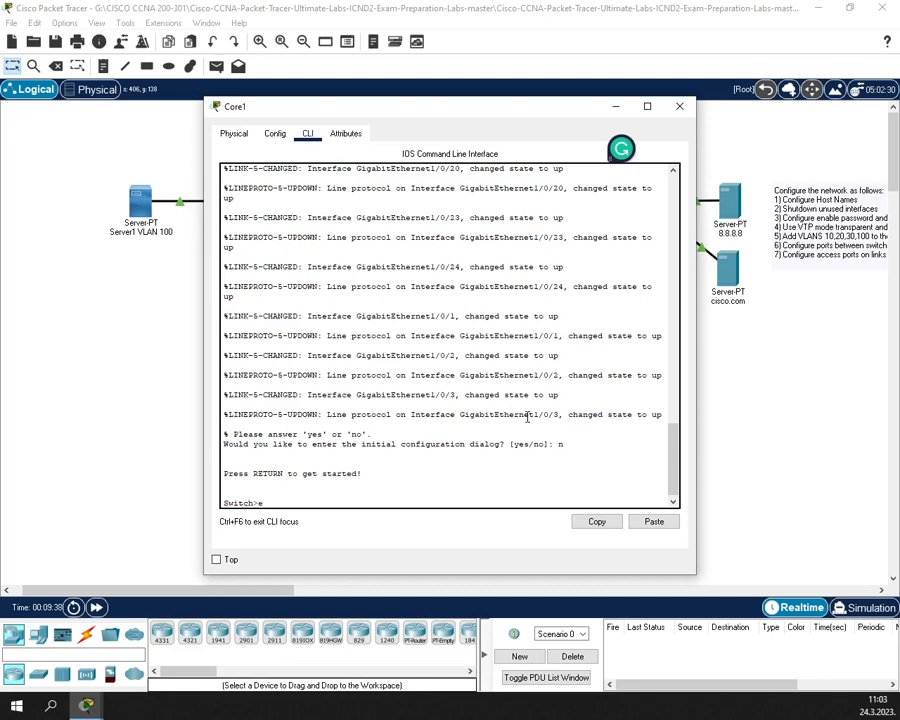
{"action": "type", "text": "enable"}
{"action": "key", "text": "Return"}
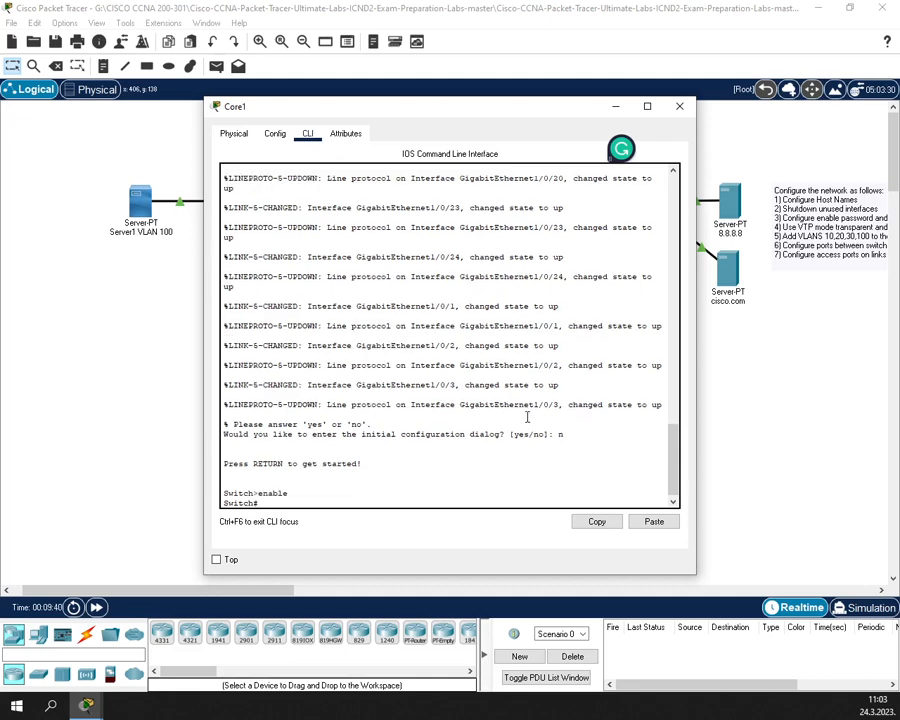
{"action": "type", "text": "conf t"}
{"action": "key", "text": "Return"}
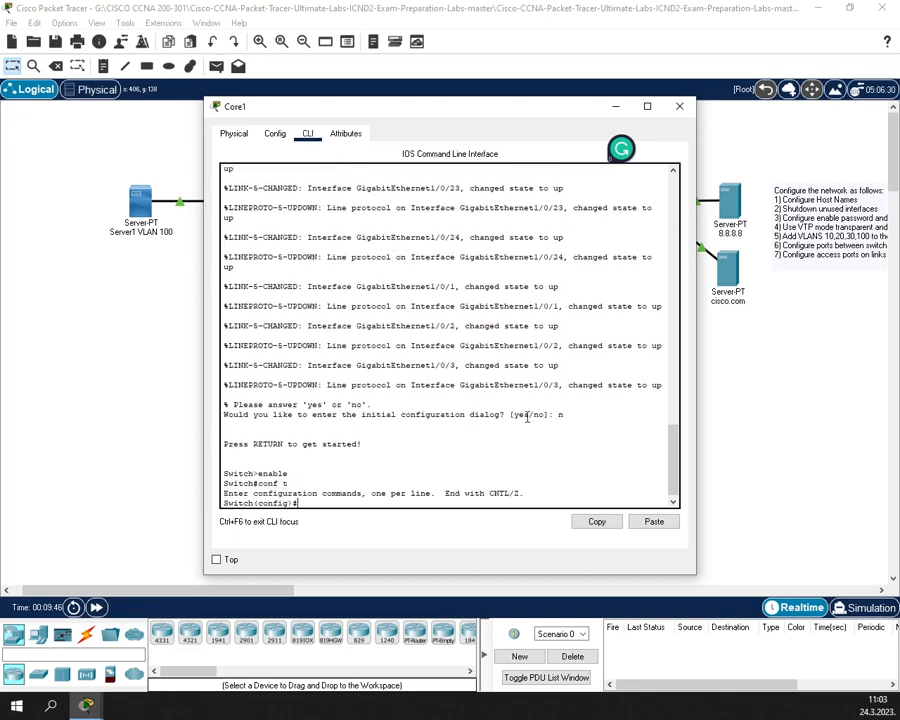
- Set the hostname to Core1 and save the running configuration with wr
{"action": "type", "text": "host"}
{"action": "key", "text": "Tab"}
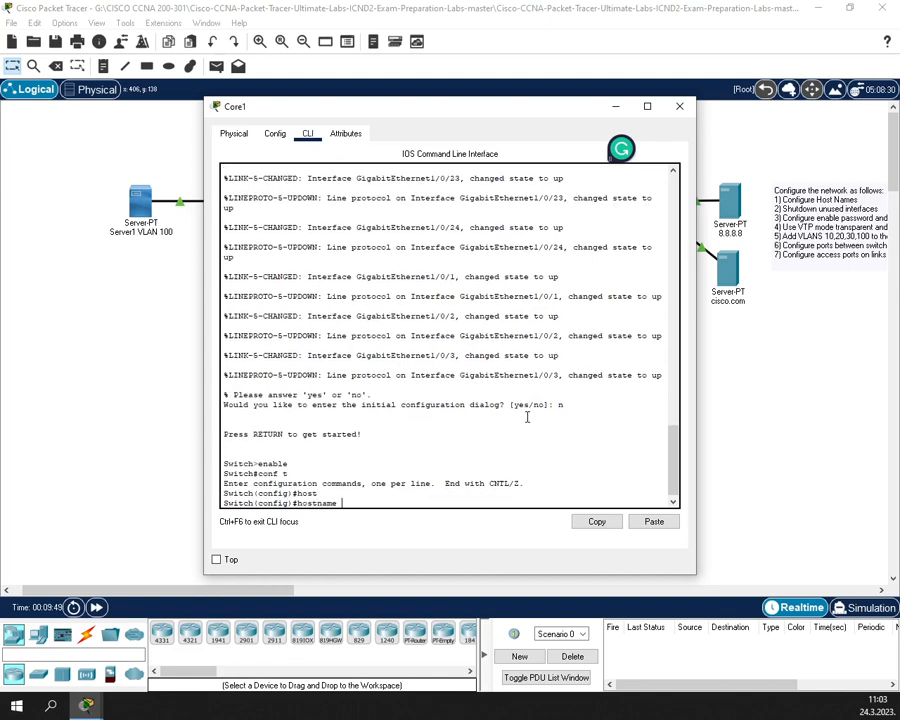
{"action": "key", "text": "BackSpace"}
{"action": "key", "text": "BackSpace"}
{"action": "type", "text": "Core1"}
{"action": "key", "text": "Return"}
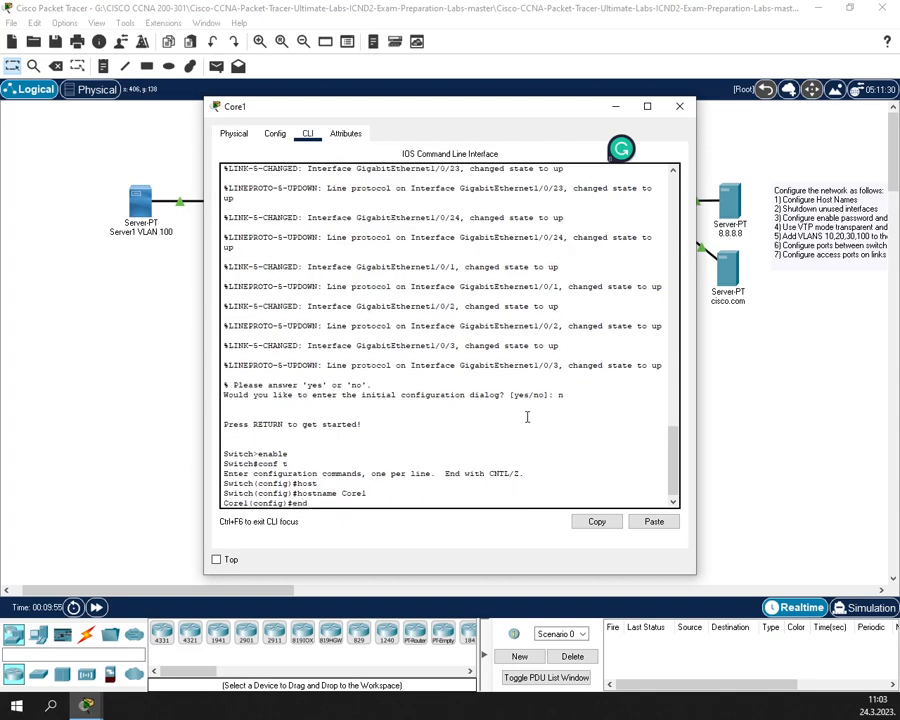
{"action": "type", "text": "end"}
{"action": "key", "text": "Return"}
{"action": "type", "text": "wr"}
{"action": "key", "text": "Return"}
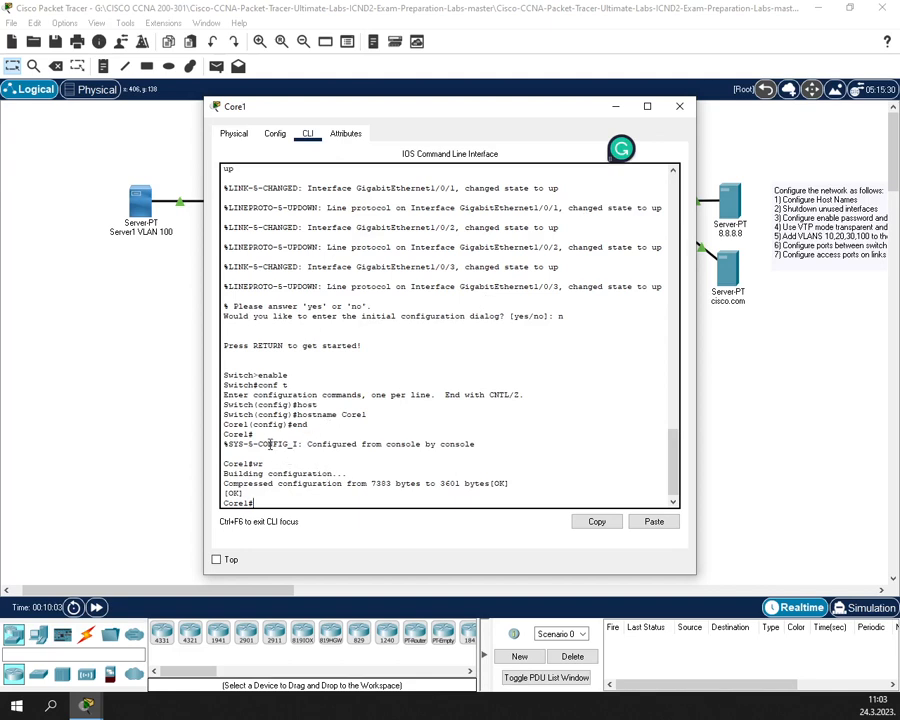
- Review the save confirmation in Core1's console, then bring up Core2's device window
{"action": "left_click_drag", "start_coordinate": [243, 464], "coordinate": [289, 466]}
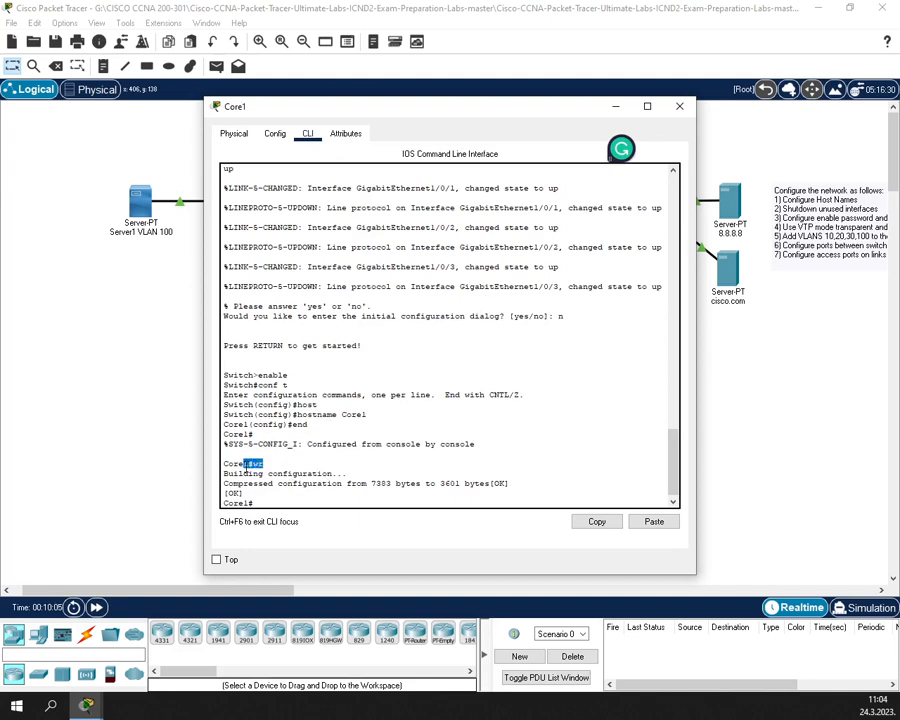
{"action": "left_click", "coordinate": [312, 467]}
{"action": "left_click_drag", "start_coordinate": [518, 484], "coordinate": [243, 473]}
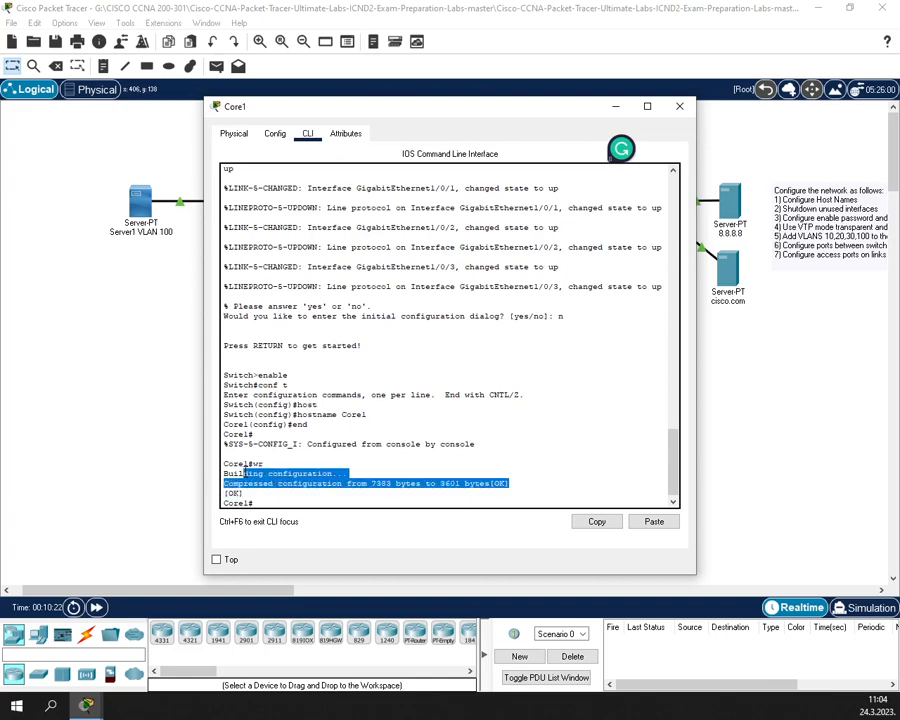
{"action": "left_click", "coordinate": [689, 107]}
{"action": "left_click", "coordinate": [443, 201]}
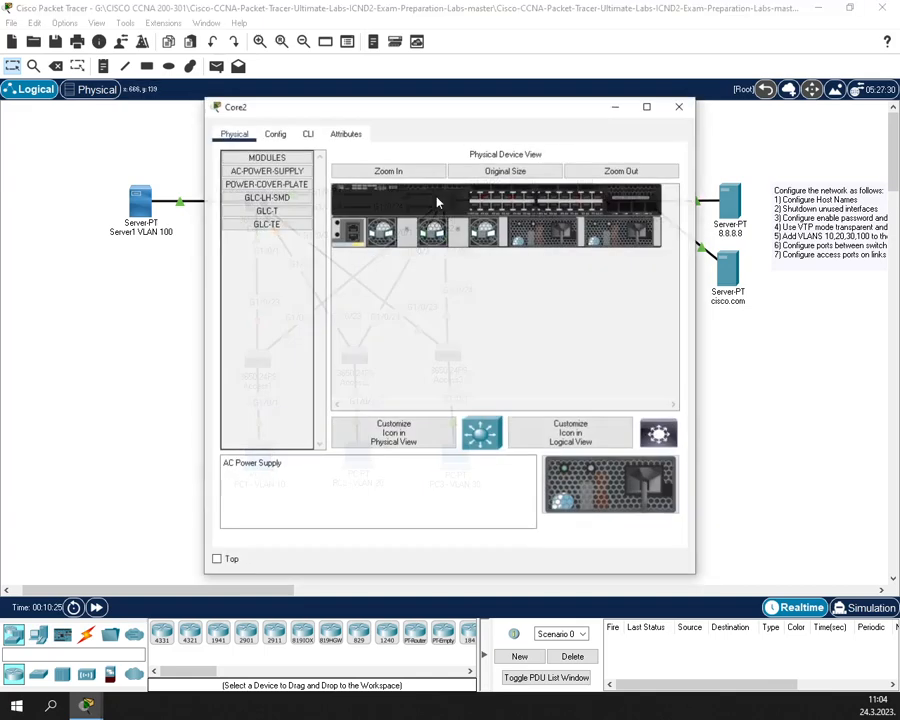
- On Core2's CLI, answer 'n' to the setup dialog and enter global configuration mode
{"action": "left_click", "coordinate": [307, 133]}
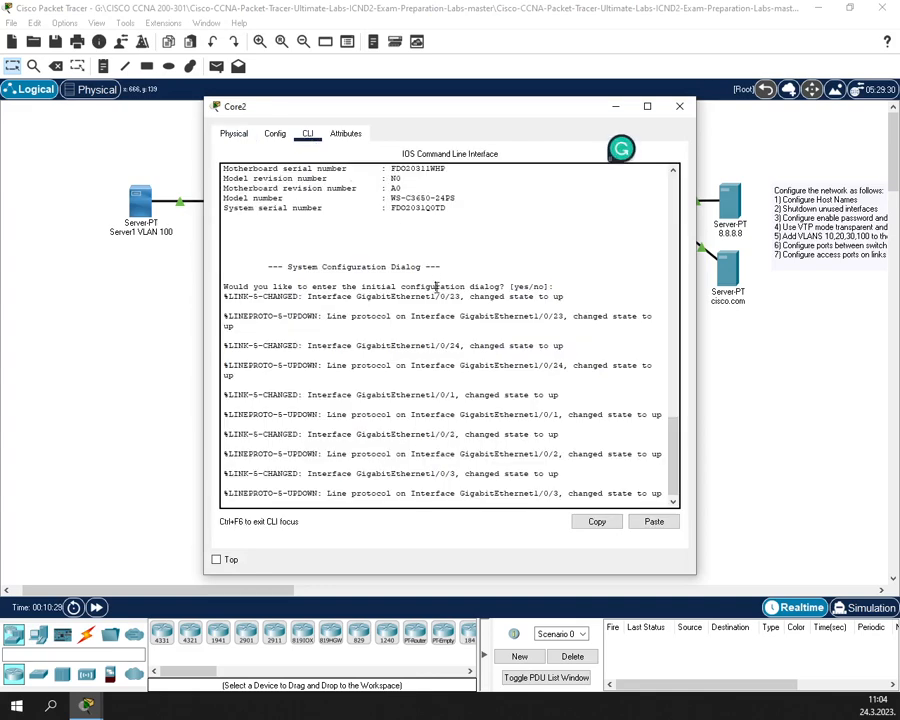
{"action": "key", "text": "Return"}
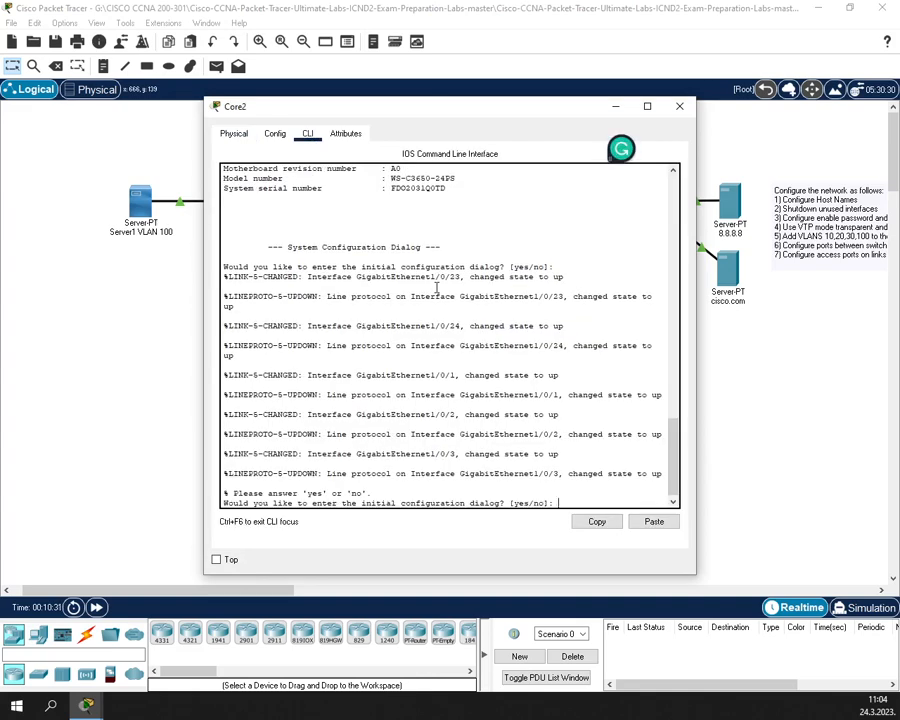
{"action": "type", "text": "n"}
{"action": "key", "text": "Return"}
{"action": "key", "text": "Return"}
{"action": "type", "text": "ena"}
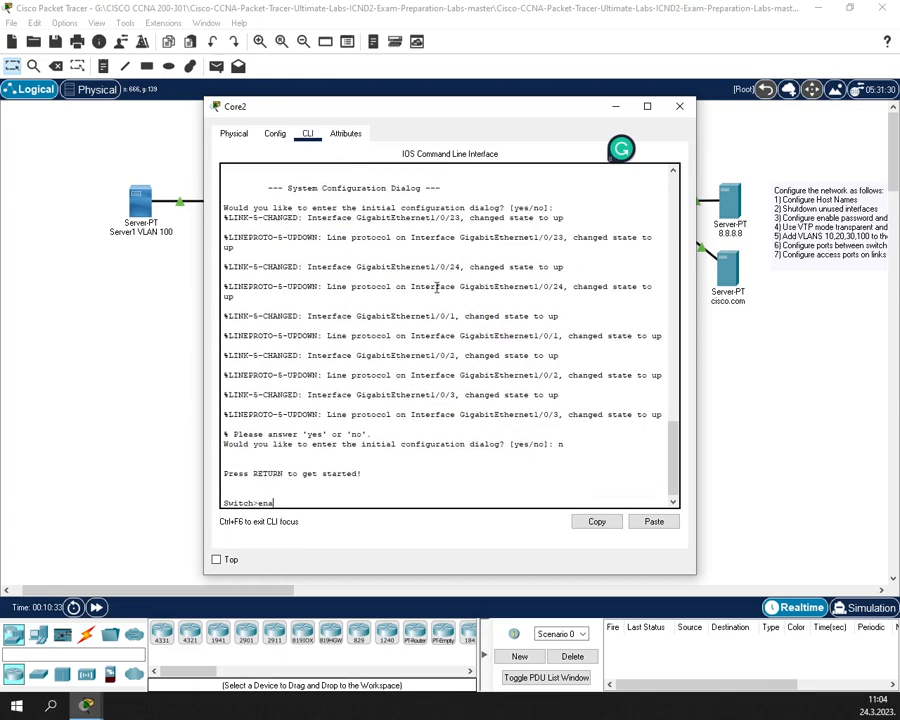
{"action": "type", "text": "ble"}
{"action": "key", "text": "Return"}
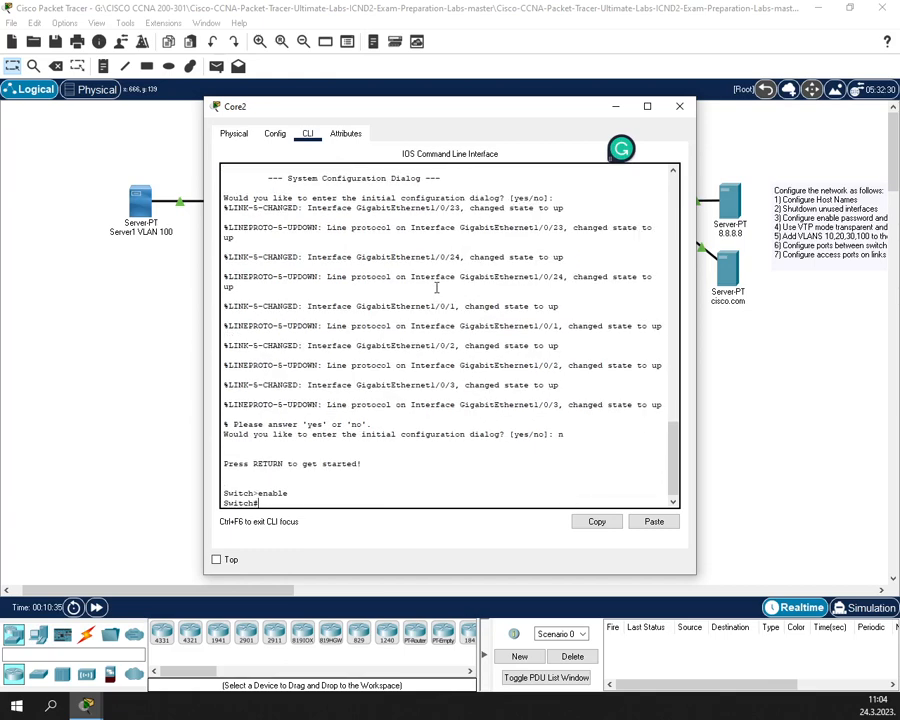
{"action": "type", "text": "conf t"}
{"action": "key", "text": "Return"}
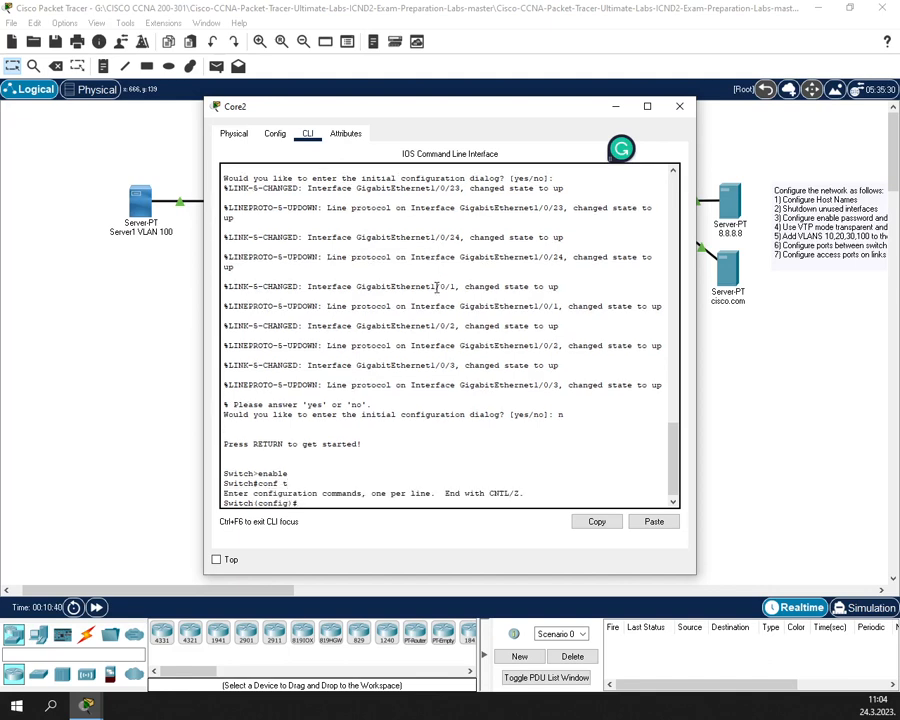
- Apply hostname Core2, leave configuration mode and close the Core2 window
{"action": "type", "text": "ho"}
{"action": "key", "text": "Tab"}
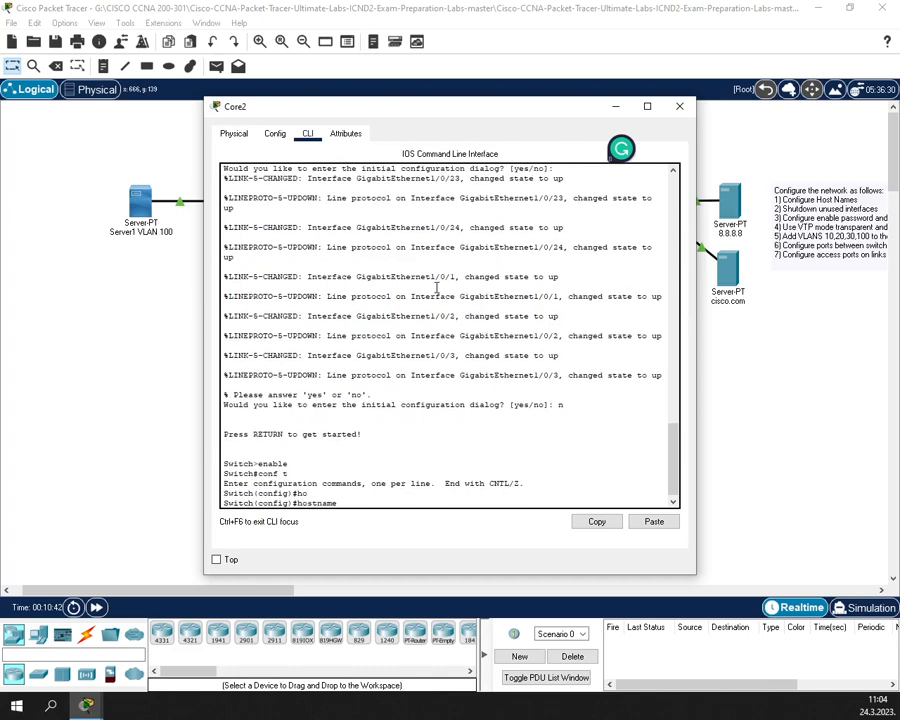
{"action": "type", "text": "Core2"}
{"action": "key", "text": "Return"}
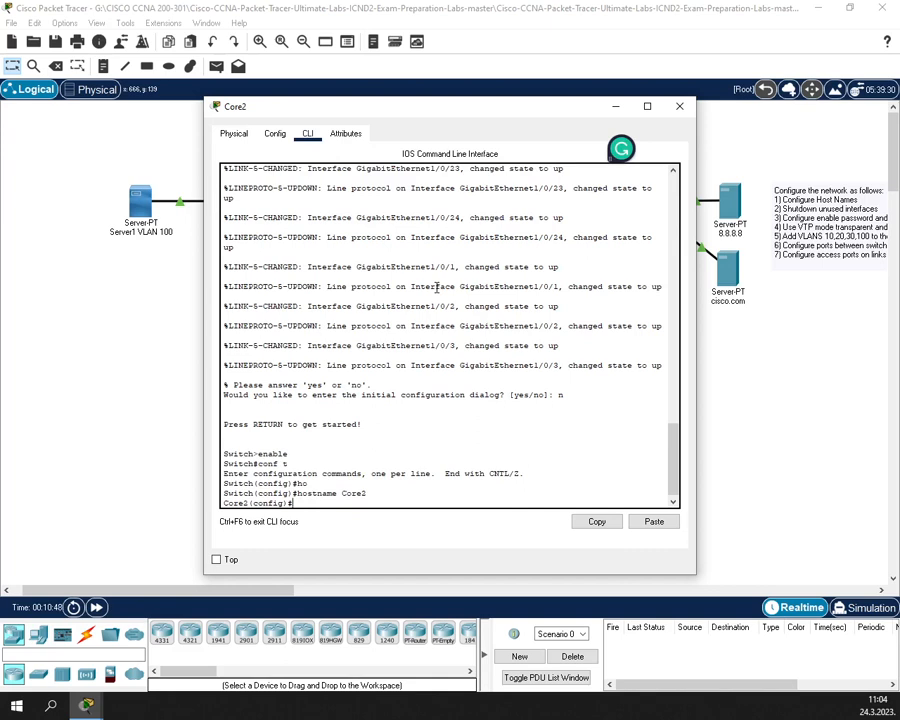
{"action": "type", "text": "exit"}
{"action": "key", "text": "Return"}
{"action": "type", "text": "end"}
{"action": "key", "text": "Return"}
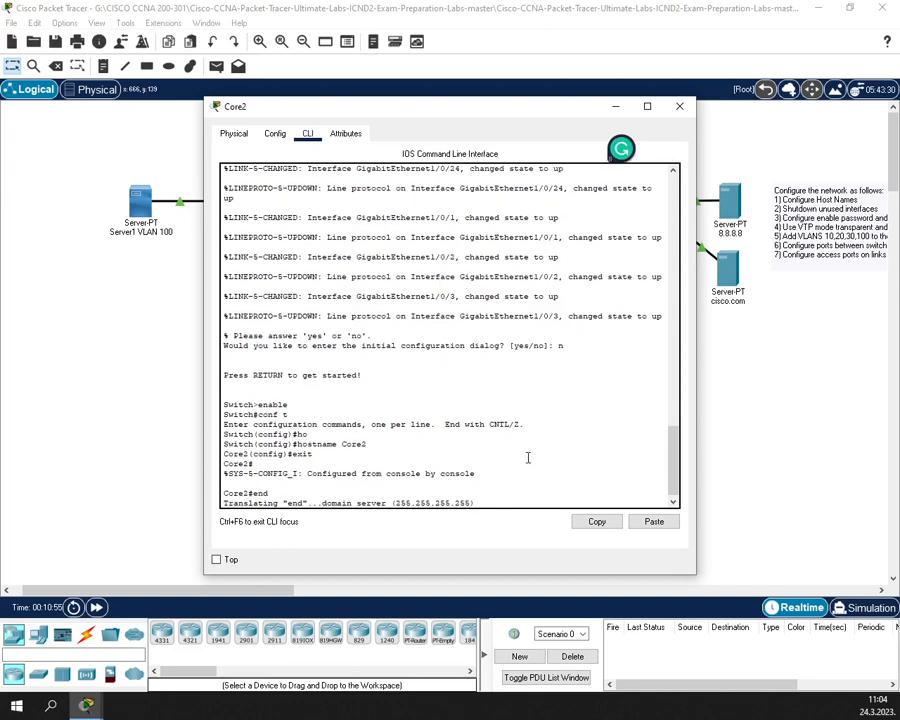
{"action": "left_click_drag", "start_coordinate": [297, 493], "coordinate": [253, 493]}
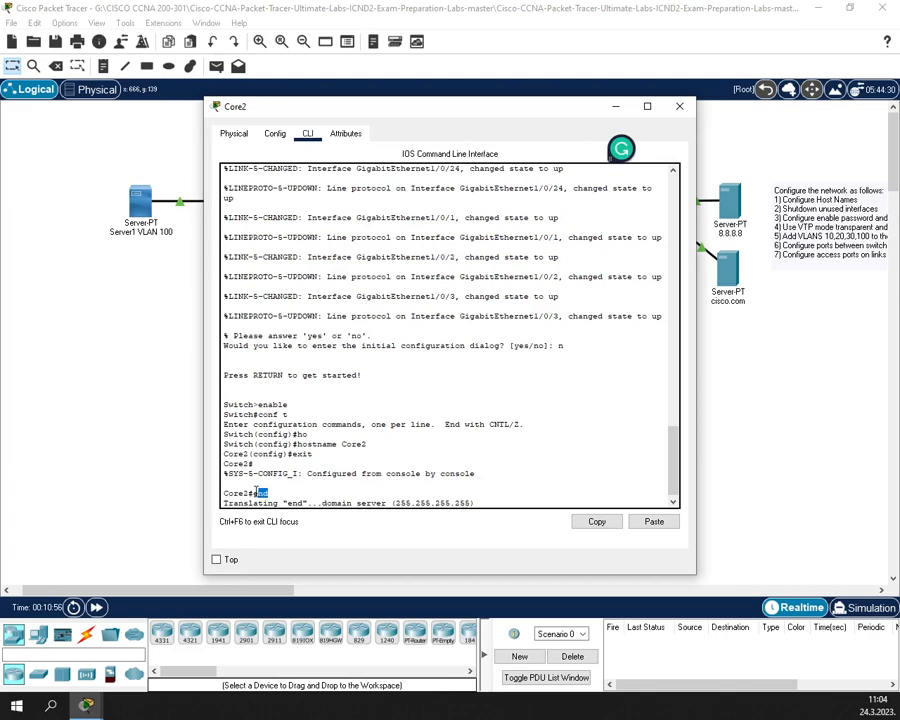
{"action": "left_click", "coordinate": [497, 494]}
{"action": "left_click", "coordinate": [679, 106]}
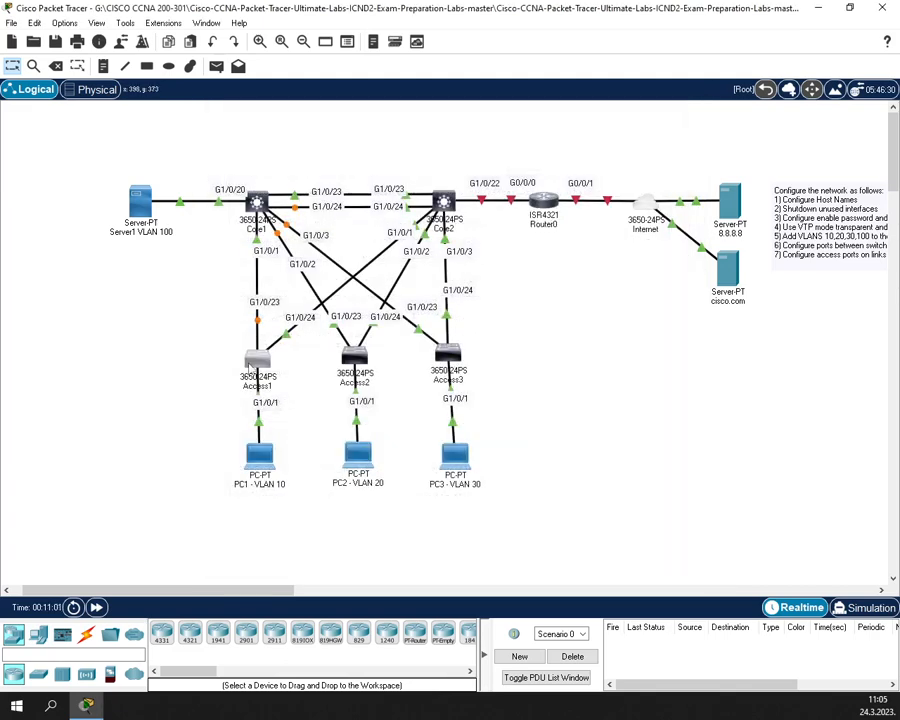
- Open Access1's CLI, decline the initial setup dialog and enter global configuration mode
{"action": "left_click", "coordinate": [257, 359]}
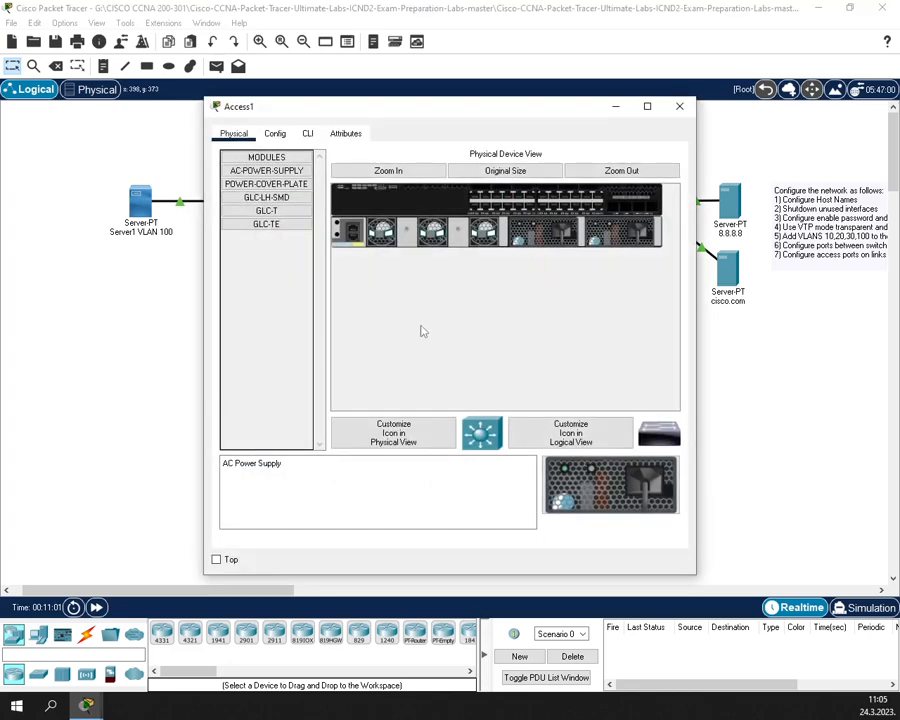
{"action": "left_click", "coordinate": [314, 133]}
{"action": "key", "text": "Return"}
{"action": "key", "text": "Return"}
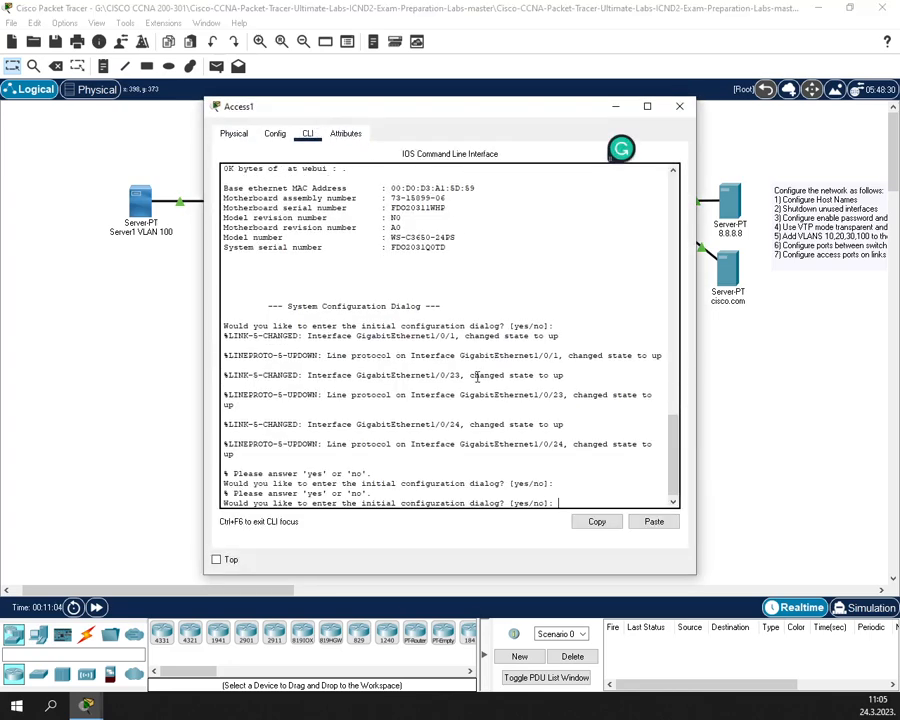
{"action": "type", "text": "n"}
{"action": "key", "text": "Return"}
{"action": "key", "text": "Return"}
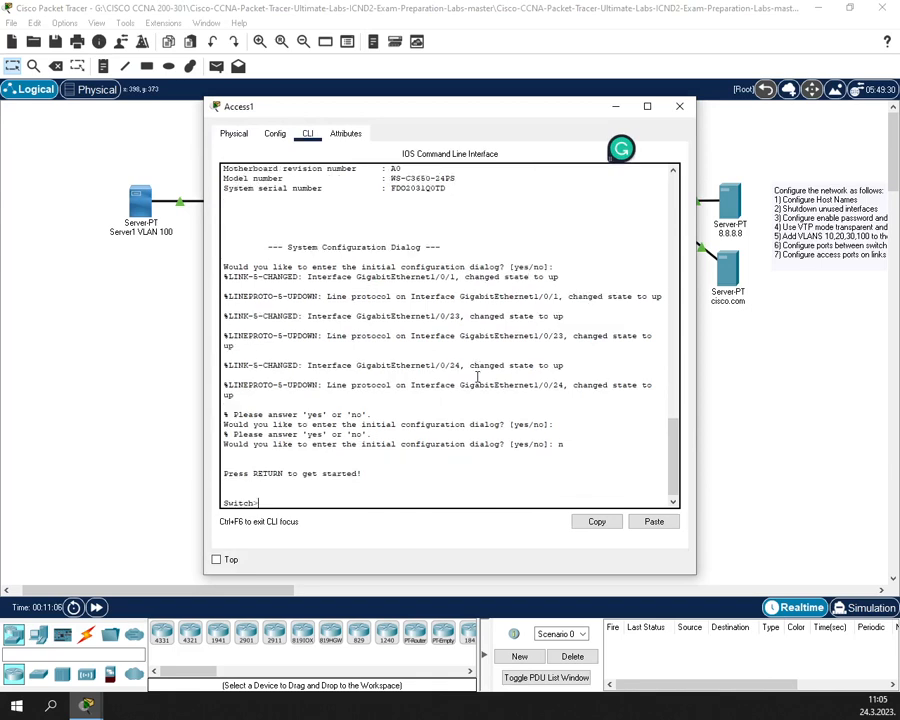
{"action": "type", "text": "enable"}
{"action": "key", "text": "Return"}
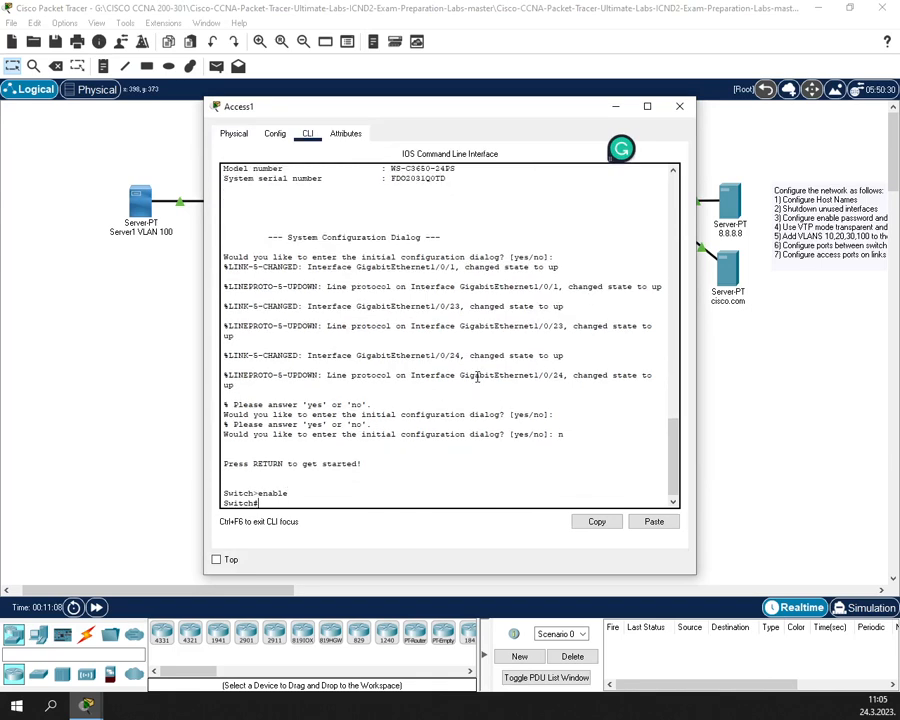
{"action": "type", "text": "conf t"}
{"action": "key", "text": "Return"}
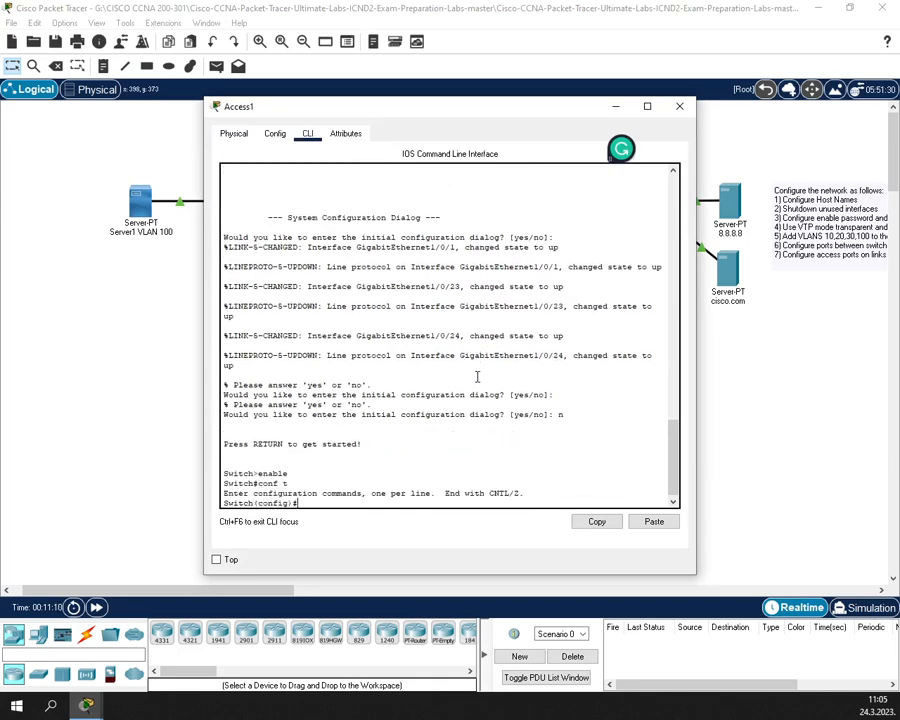
- Set hostname Access1, save the configuration with wr, and close the window
{"action": "type", "text": "ho"}
{"action": "key", "text": "Tab"}
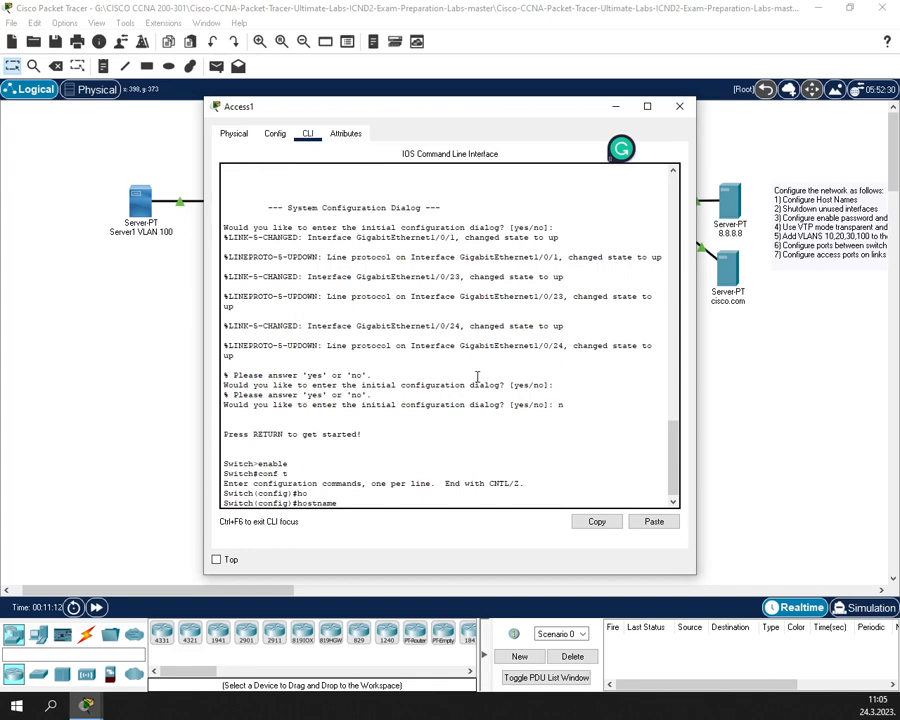
{"action": "type", "text": "Access1"}
{"action": "key", "text": "Return"}
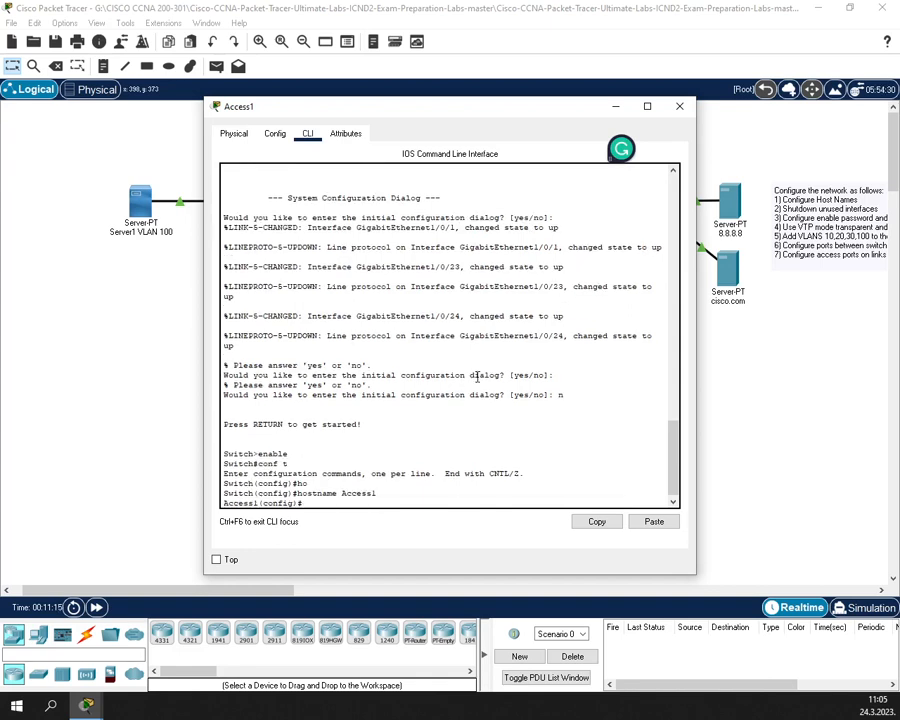
{"action": "type", "text": "exit"}
{"action": "key", "text": "Return"}
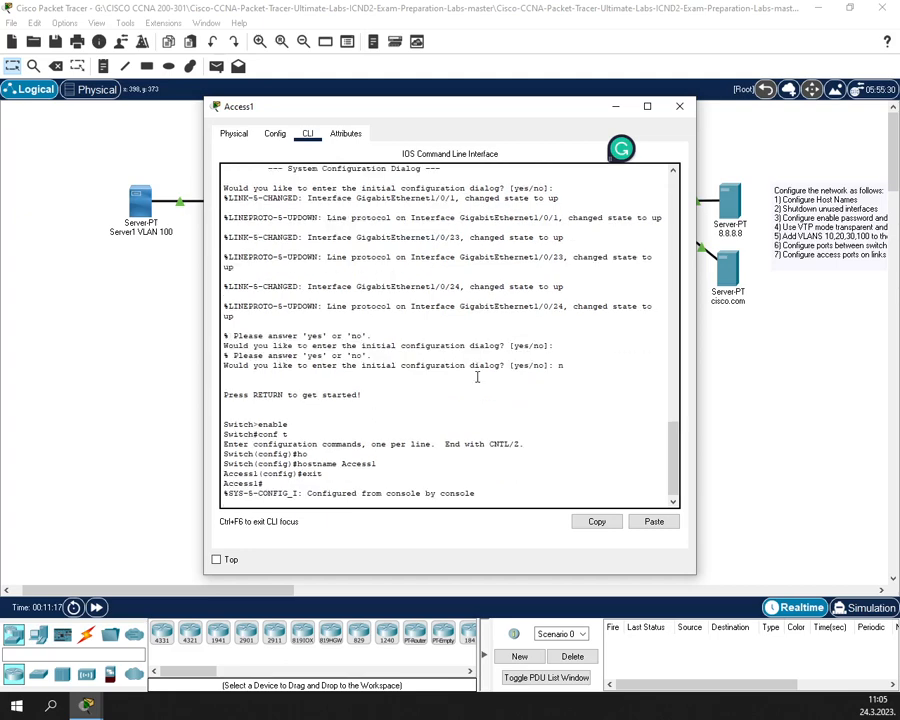
{"action": "key", "text": "Return"}
{"action": "type", "text": "wr"}
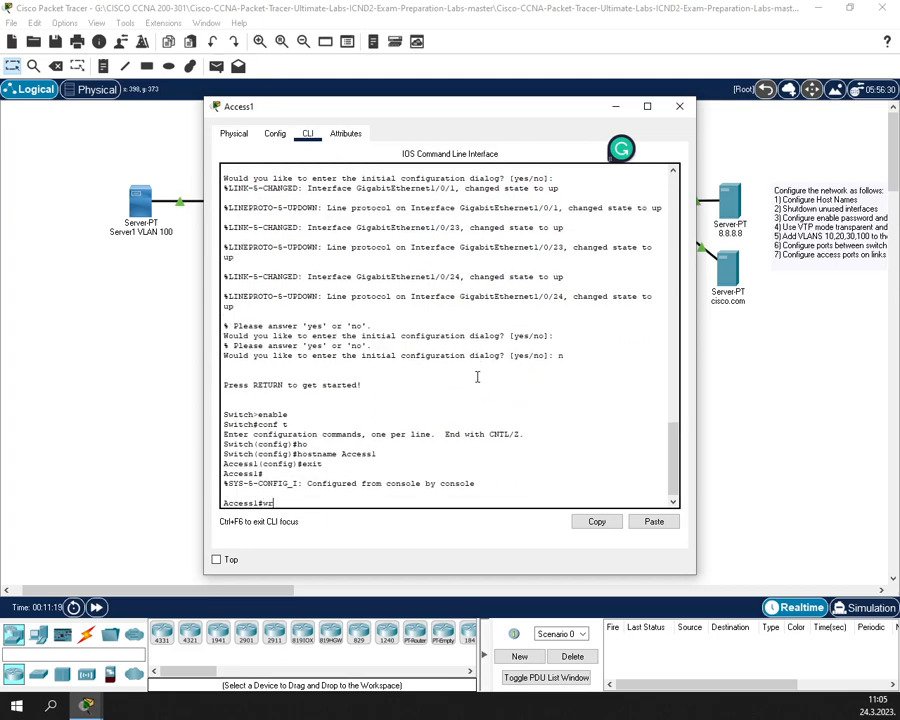
{"action": "key", "text": "Return"}
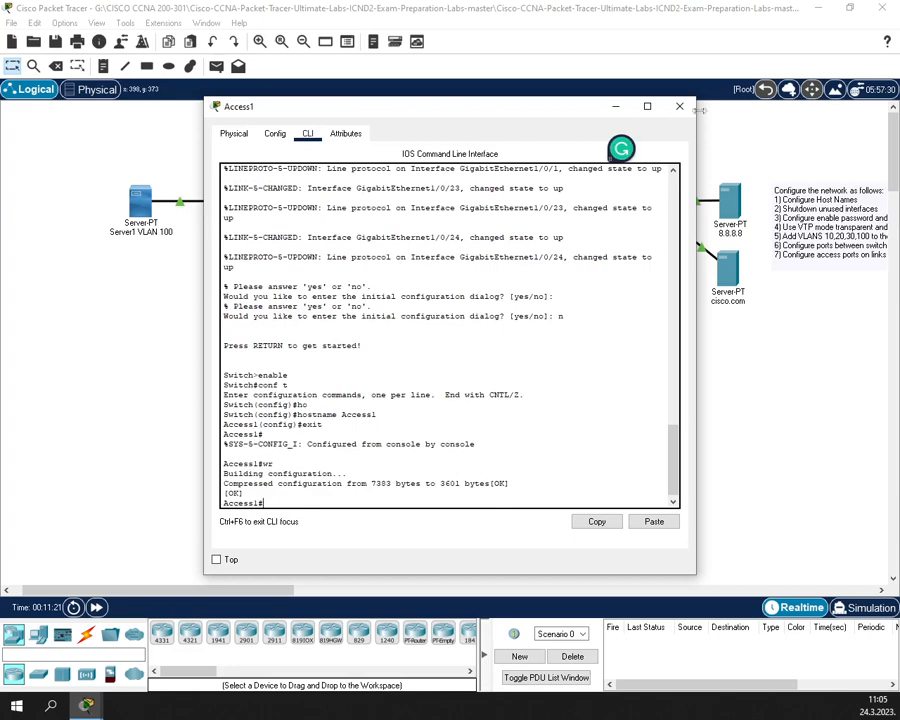
{"action": "left_click", "coordinate": [679, 106]}
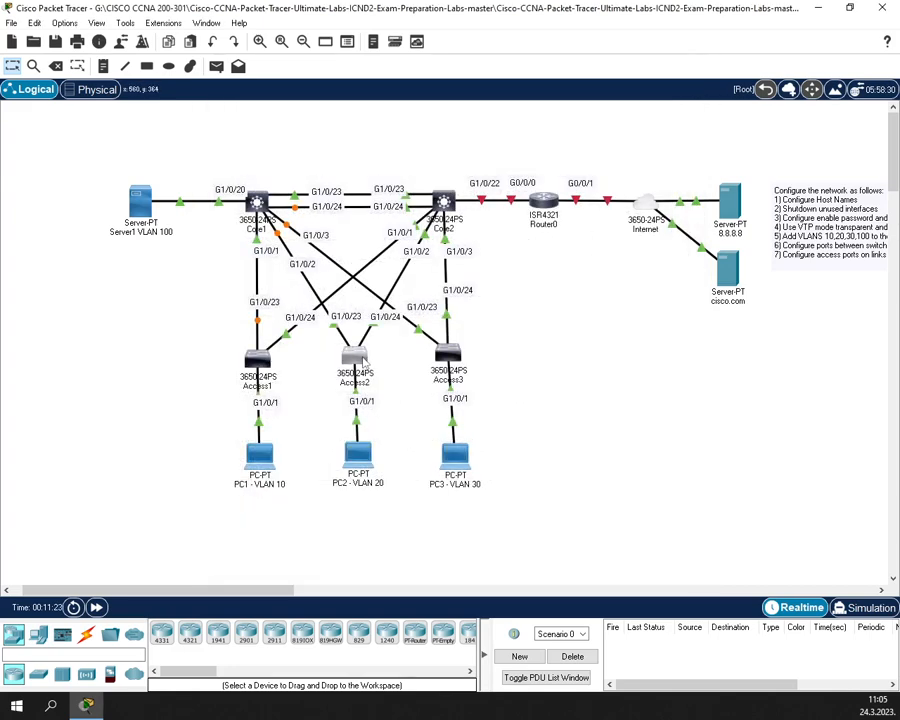
- Open Access2's CLI, answer 'n' to setup, and enter global configuration mode
{"action": "left_click", "coordinate": [356, 356]}
{"action": "left_click", "coordinate": [309, 136]}
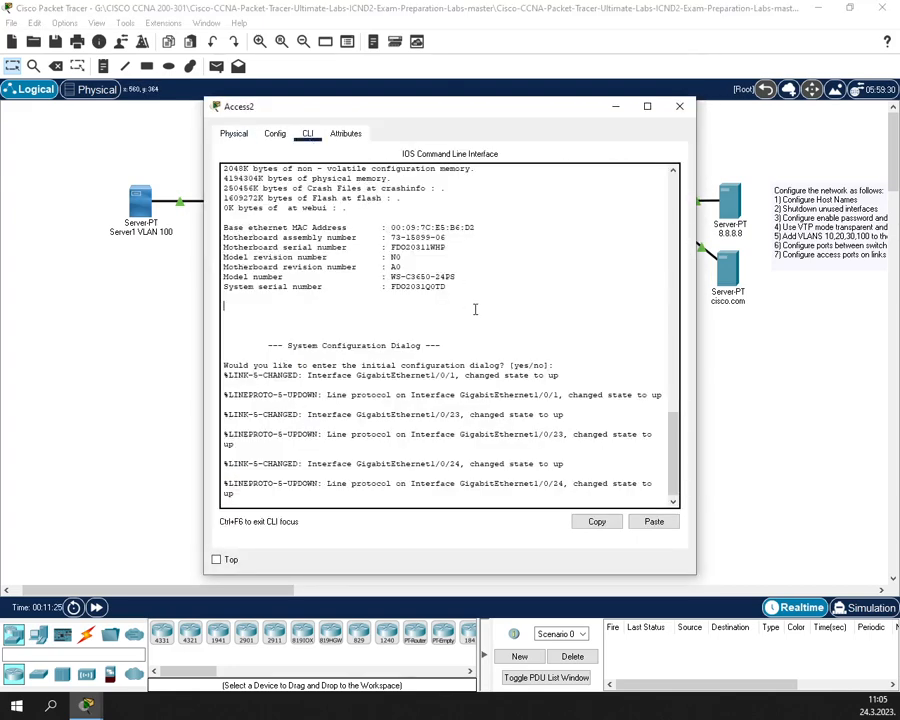
{"action": "key", "text": "Return"}
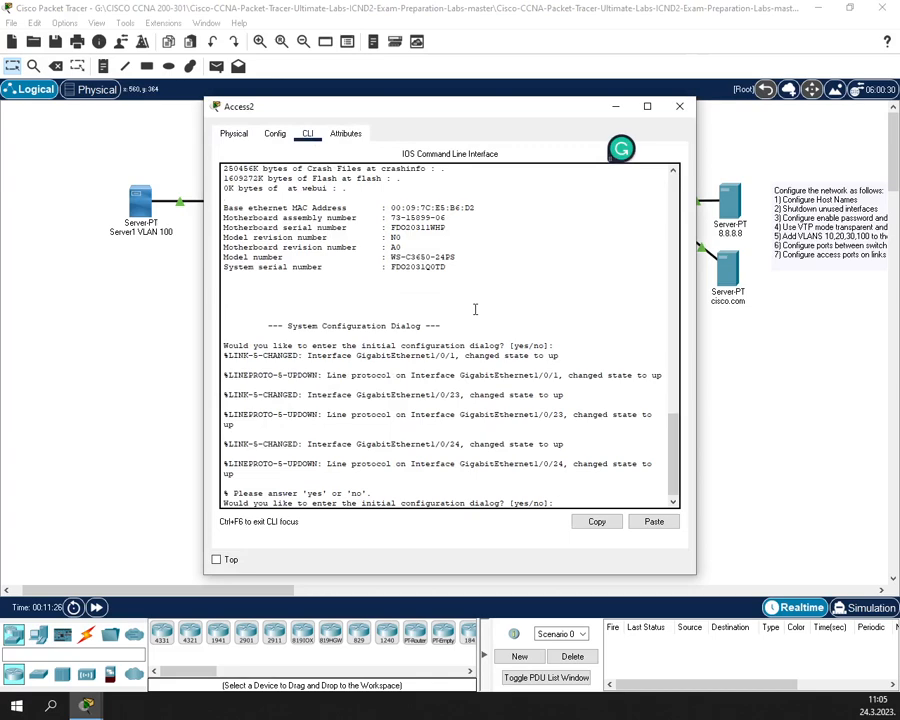
{"action": "type", "text": "n"}
{"action": "key", "text": "Return"}
{"action": "key", "text": "Return"}
{"action": "type", "text": "enabl"}
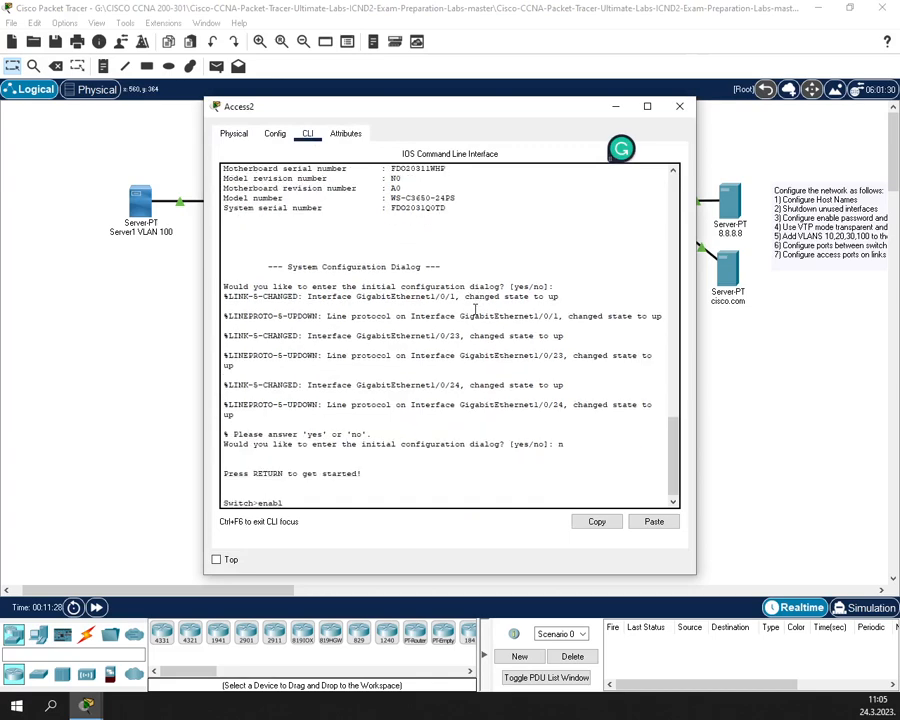
{"action": "type", "text": "e"}
{"action": "key", "text": "Return"}
{"action": "type", "text": "conf t"}
{"action": "key", "text": "Return"}
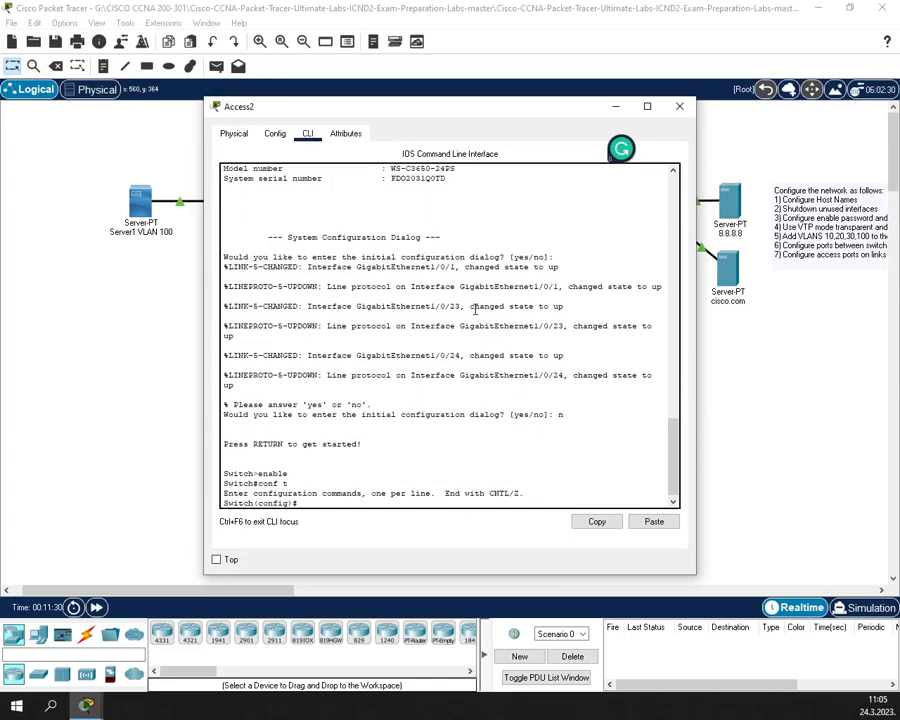
- Apply hostname Access2, exit configuration mode and save with wr
{"action": "type", "text": "host"}
{"action": "key", "text": "Tab"}
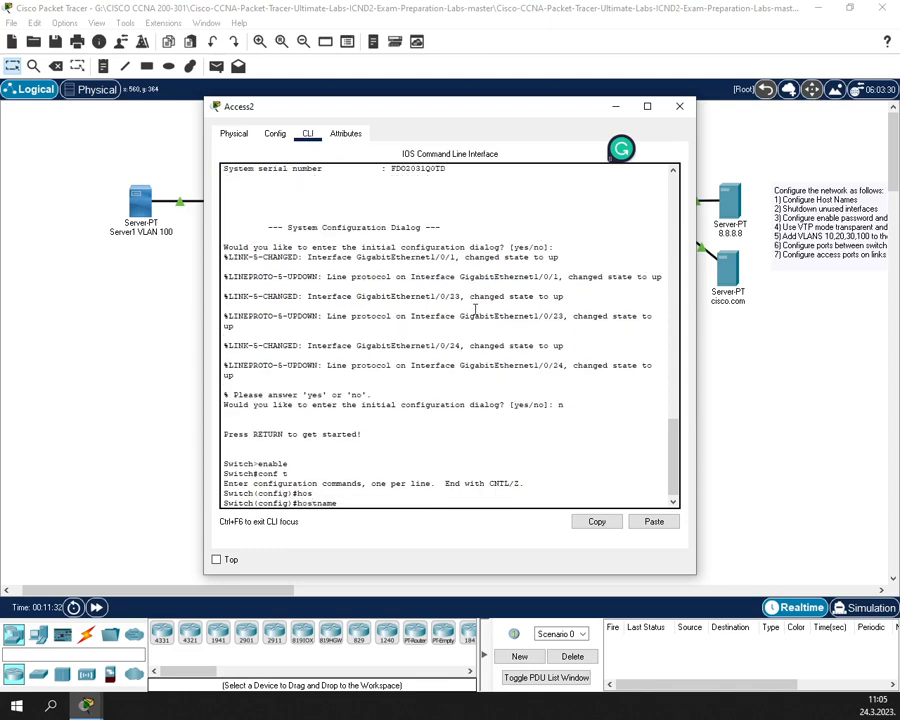
{"action": "type", "text": "Access2"}
{"action": "key", "text": "Return"}
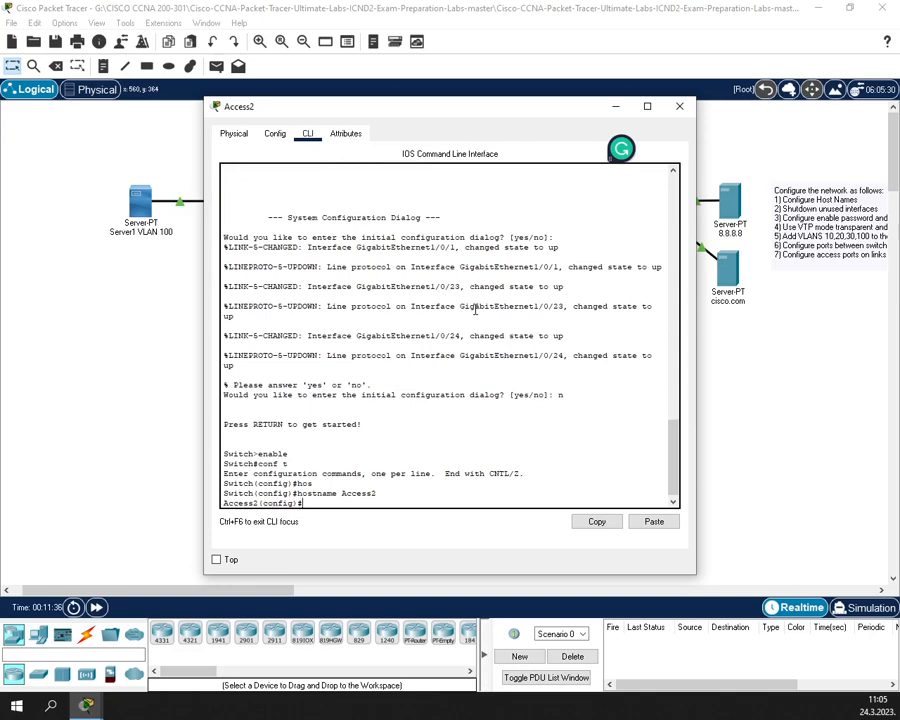
{"action": "type", "text": "exit"}
{"action": "key", "text": "Return"}
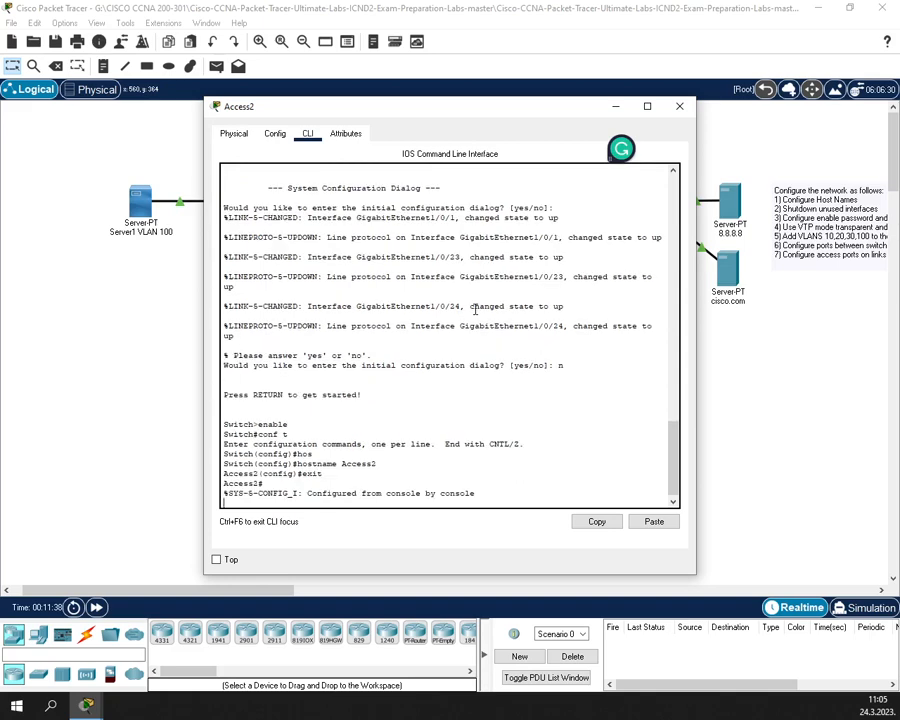
{"action": "key", "text": "Return"}
{"action": "type", "text": "wr"}
{"action": "key", "text": "Return"}
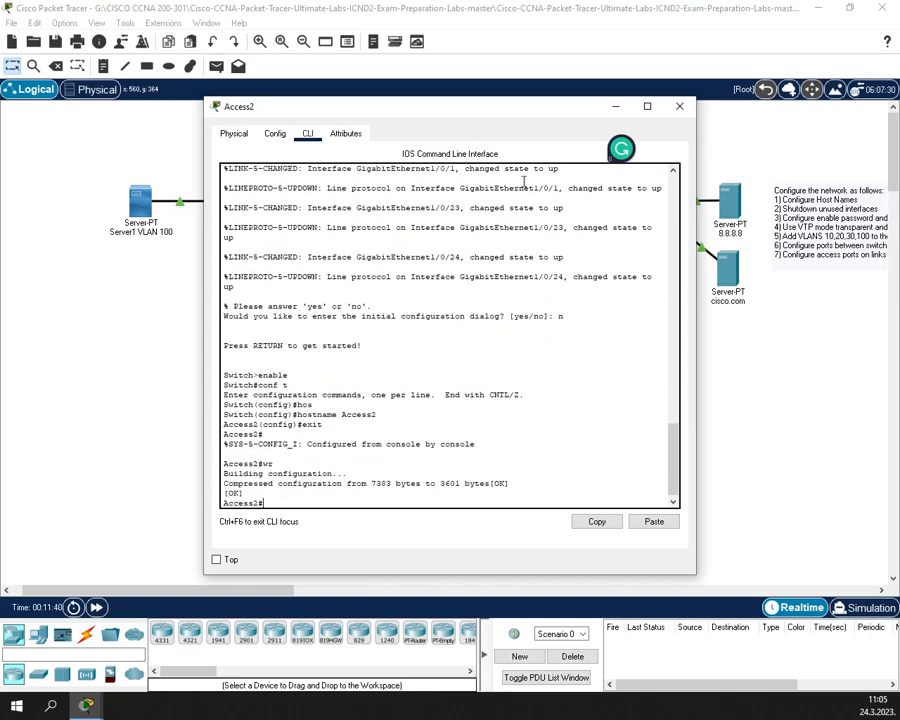
- Switch from Access2 to Access3's CLI, decline setup and enter global configuration mode
{"action": "left_click", "coordinate": [677, 111]}
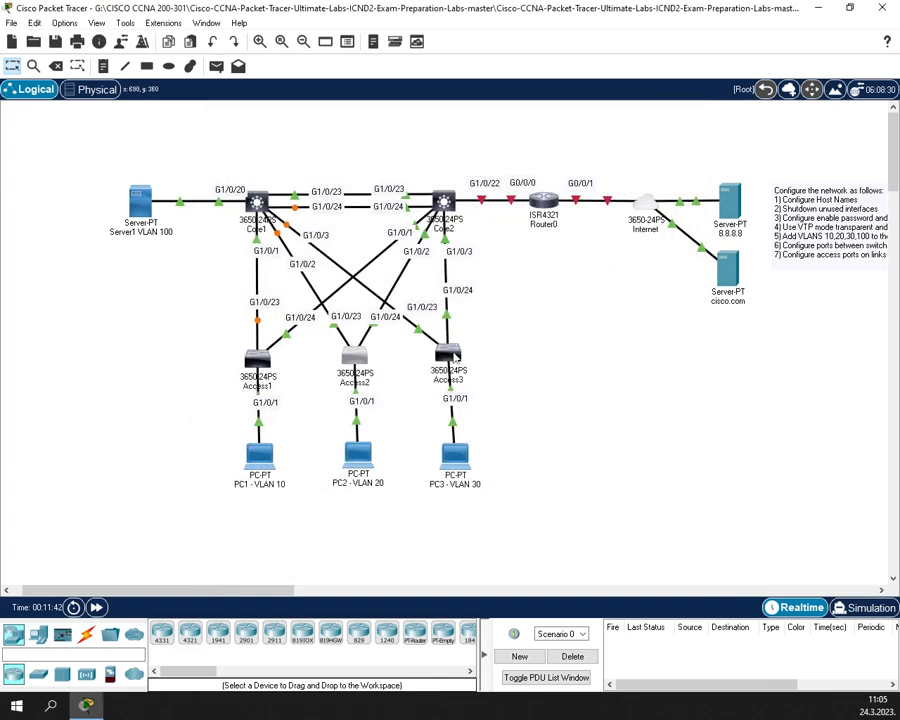
{"action": "left_click", "coordinate": [450, 355]}
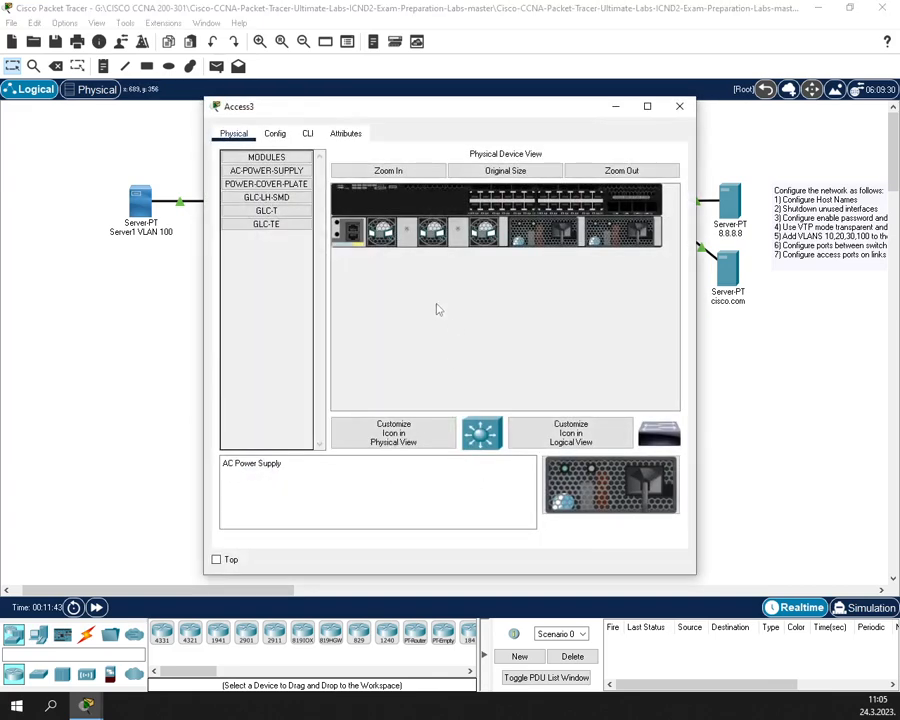
{"action": "left_click", "coordinate": [307, 133]}
{"action": "key", "text": "Return"}
{"action": "key", "text": "Return"}
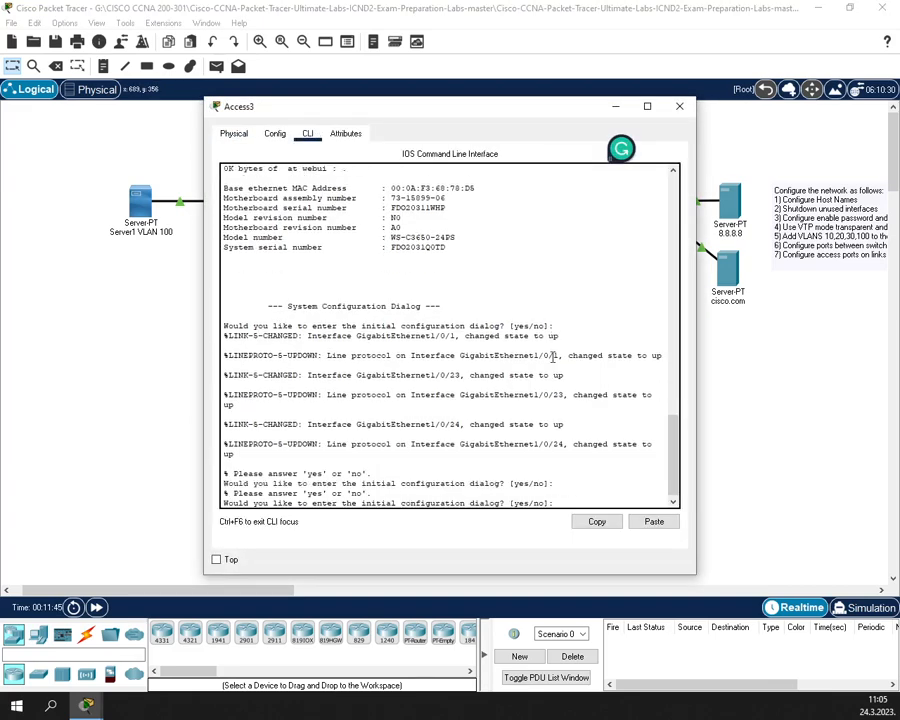
{"action": "type", "text": "n"}
{"action": "key", "text": "Return"}
{"action": "key", "text": "Return"}
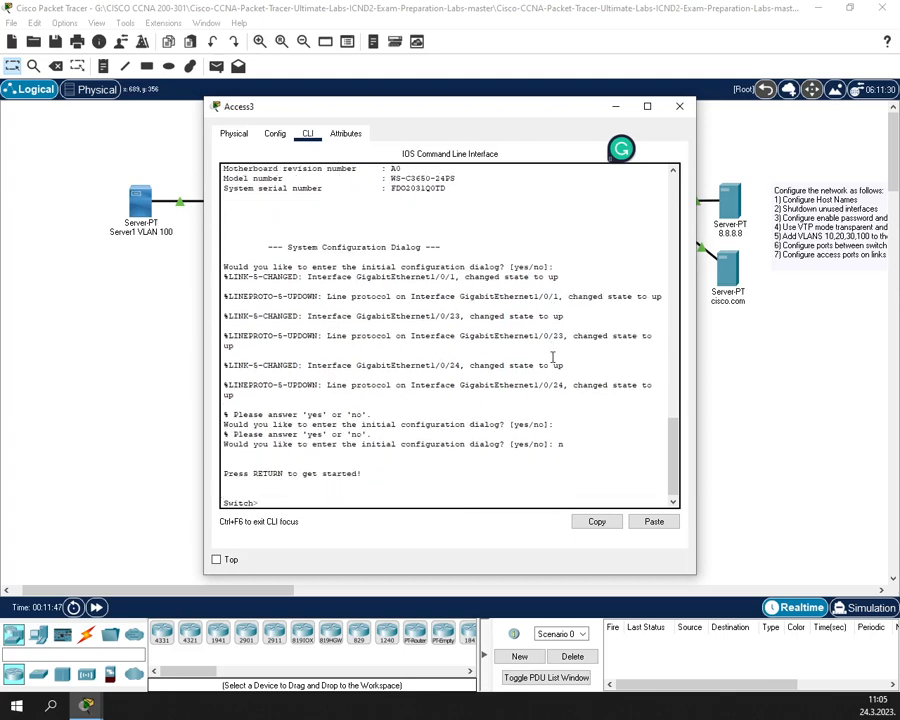
{"action": "type", "text": "enable"}
{"action": "key", "text": "Return"}
{"action": "type", "text": "conf t"}
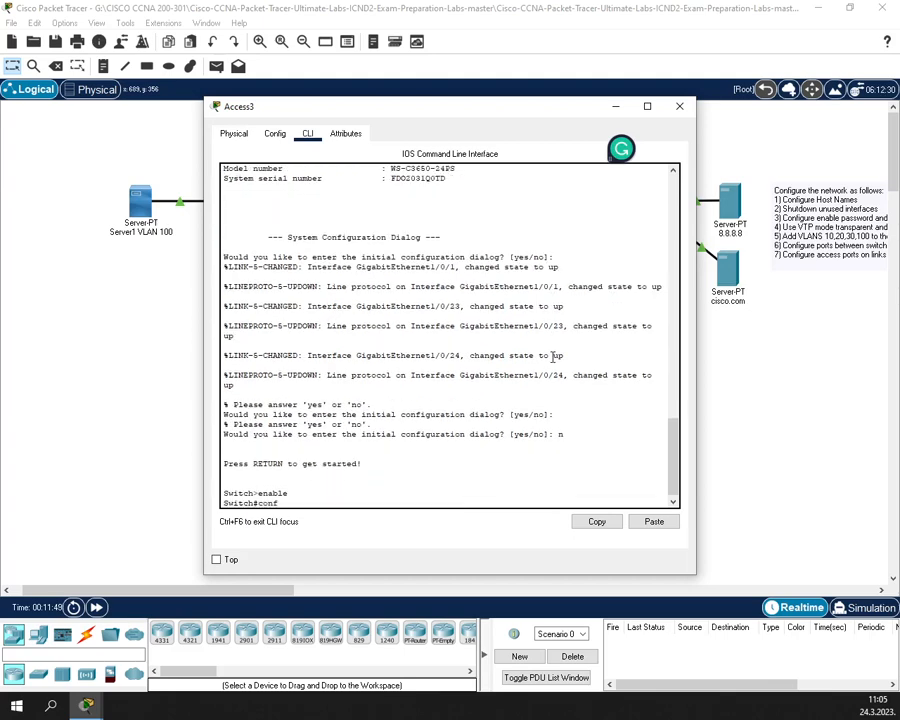
{"action": "key", "text": "Return"}
- Set hostname Access3, save with wr, and close the Access3 window
{"action": "type", "text": "host"}
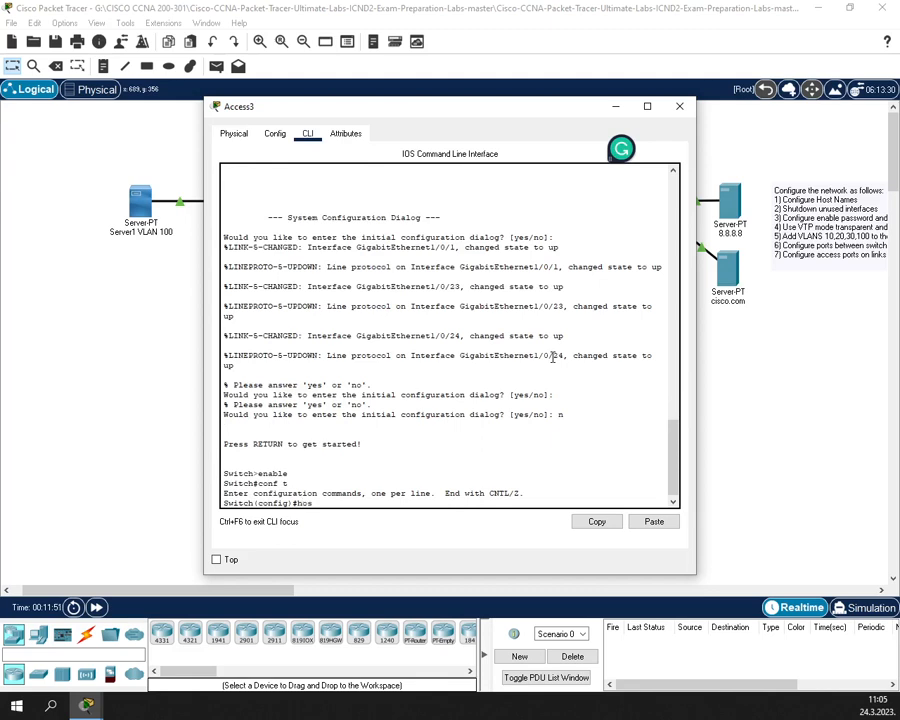
{"action": "key", "text": "Tab"}
{"action": "type", "text": "A"}
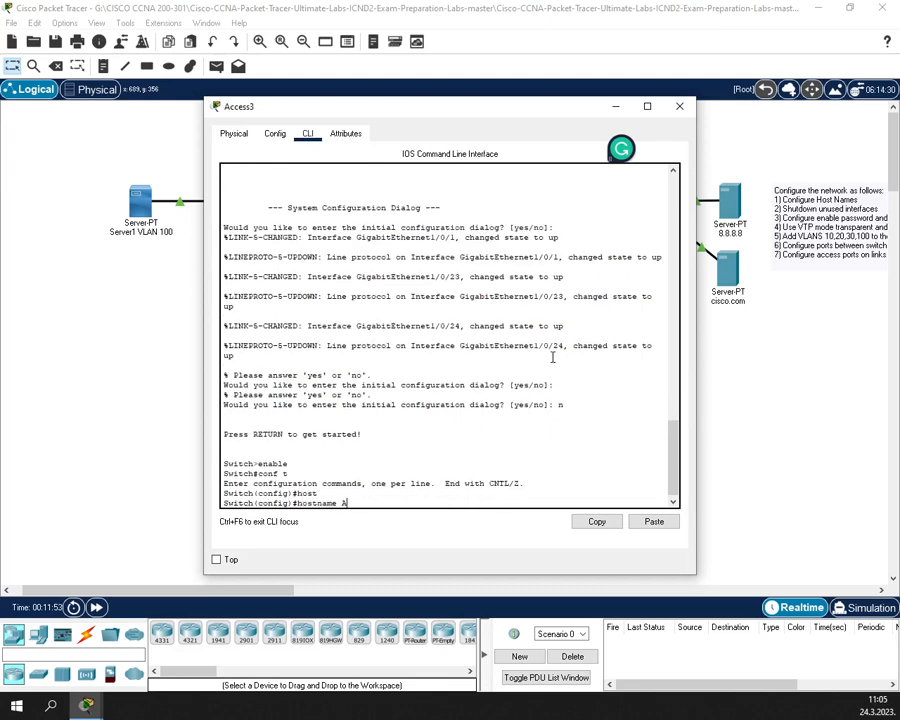
{"action": "type", "text": "ccess3"}
{"action": "key", "text": "Return"}
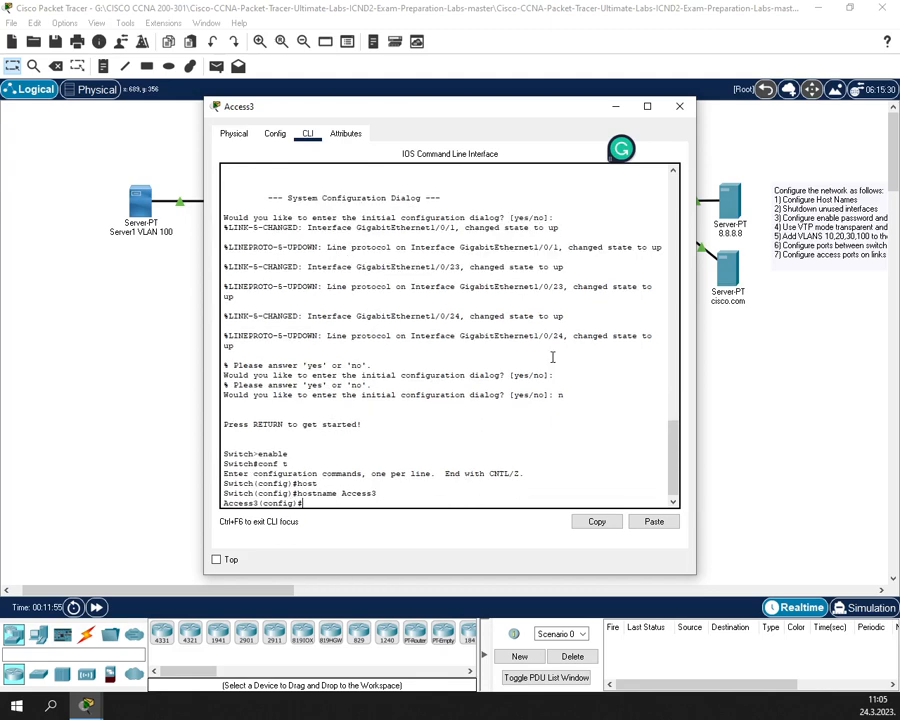
{"action": "type", "text": "exit"}
{"action": "key", "text": "Return"}
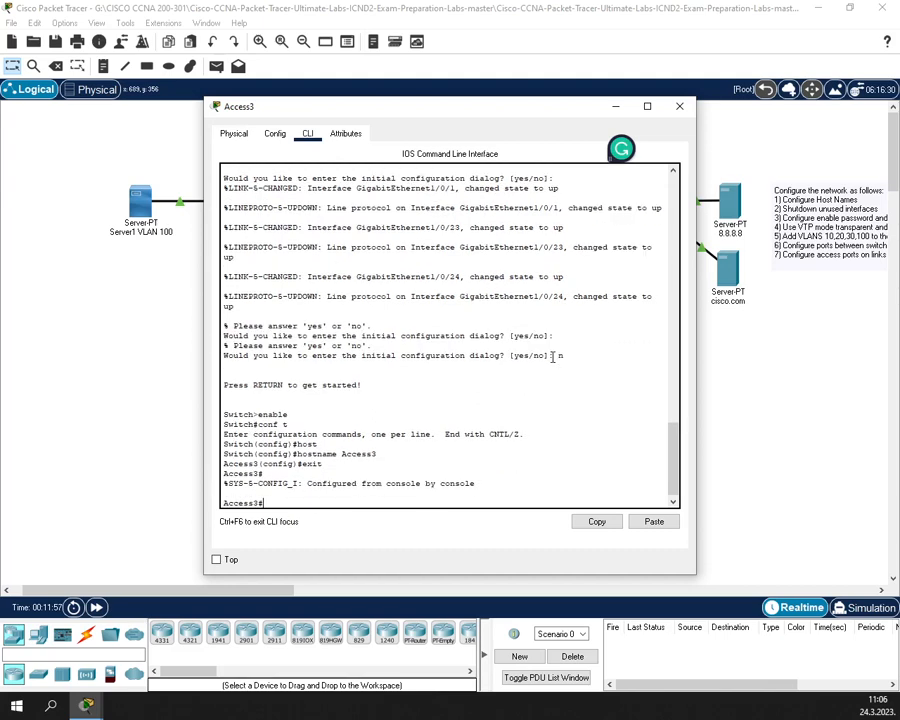
{"action": "type", "text": "wr"}
{"action": "key", "text": "Return"}
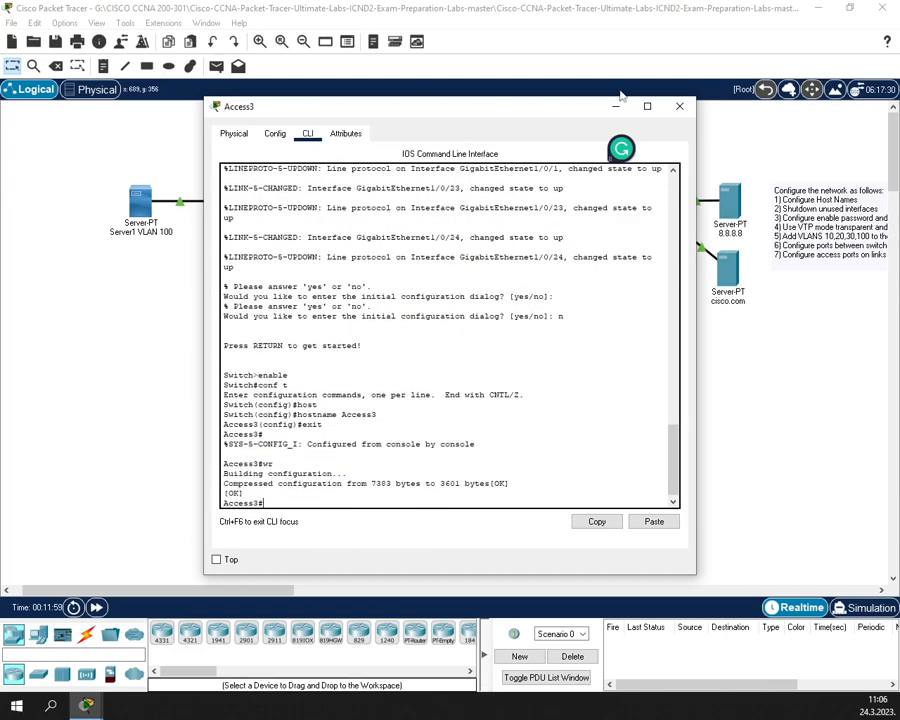
{"action": "left_click", "coordinate": [679, 106]}
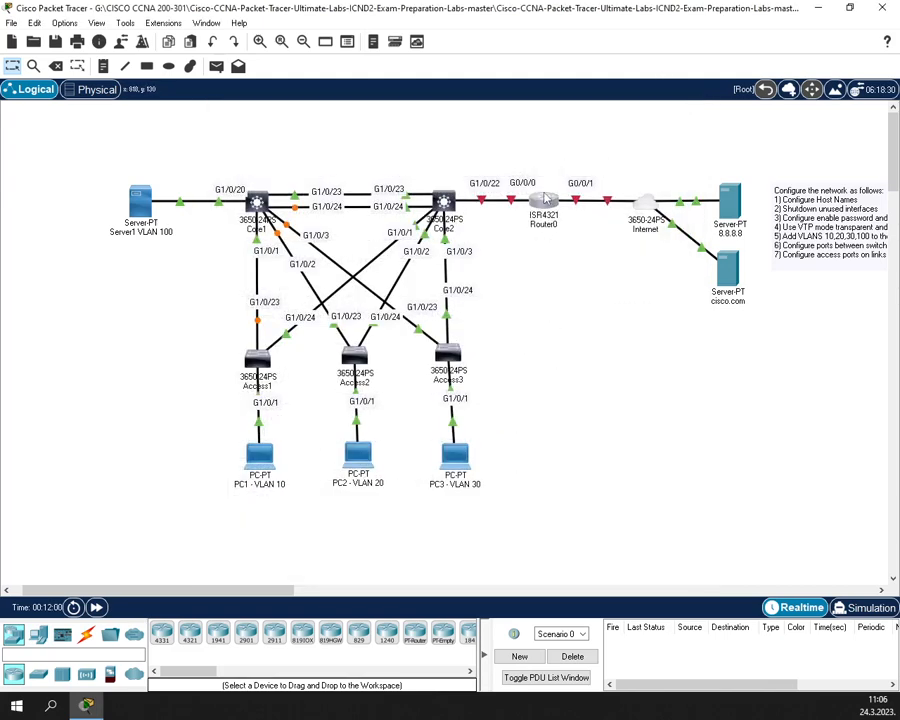
- Open Router0's CLI, decline the initial configuration dialog and enter global configuration mode
{"action": "left_click", "coordinate": [544, 199]}
{"action": "left_click", "coordinate": [307, 133]}
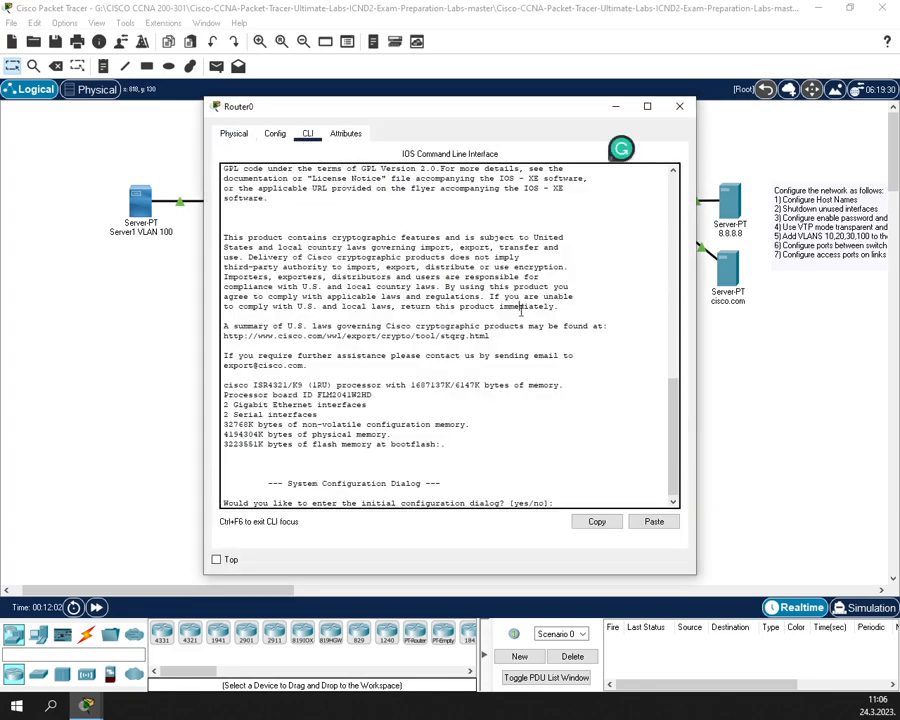
{"action": "type", "text": "n"}
{"action": "key", "text": "Return"}
{"action": "key", "text": "Return"}
{"action": "type", "text": "enab"}
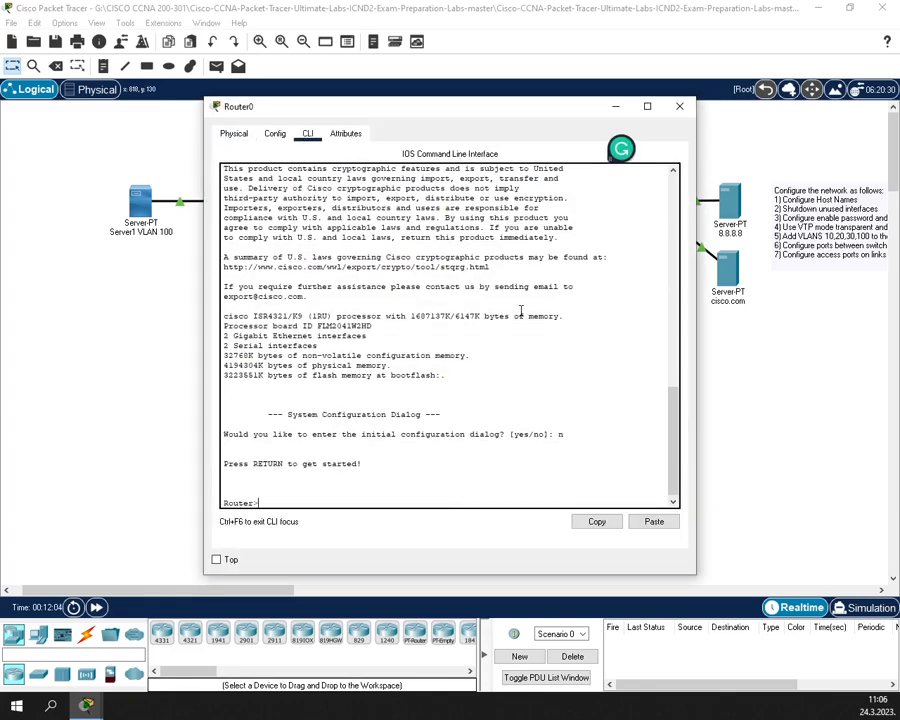
{"action": "type", "text": "le"}
{"action": "key", "text": "Return"}
{"action": "type", "text": "conf t"}
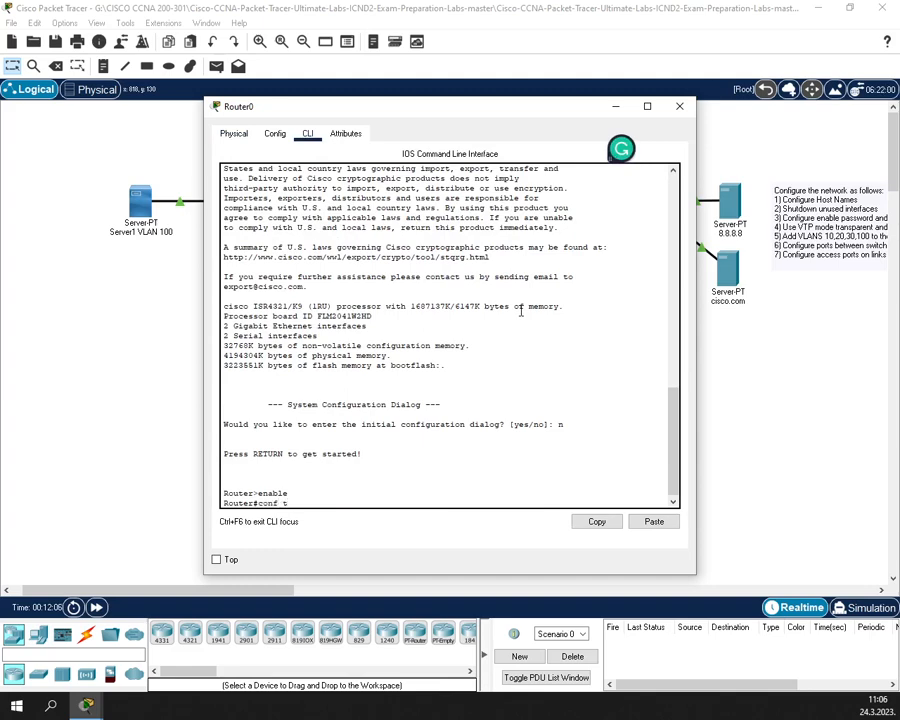
{"action": "key", "text": "Return"}
- Set the router's hostname to Router0, exit configuration mode and save with wr
{"action": "type", "text": "host"}
{"action": "key", "text": "Tab"}
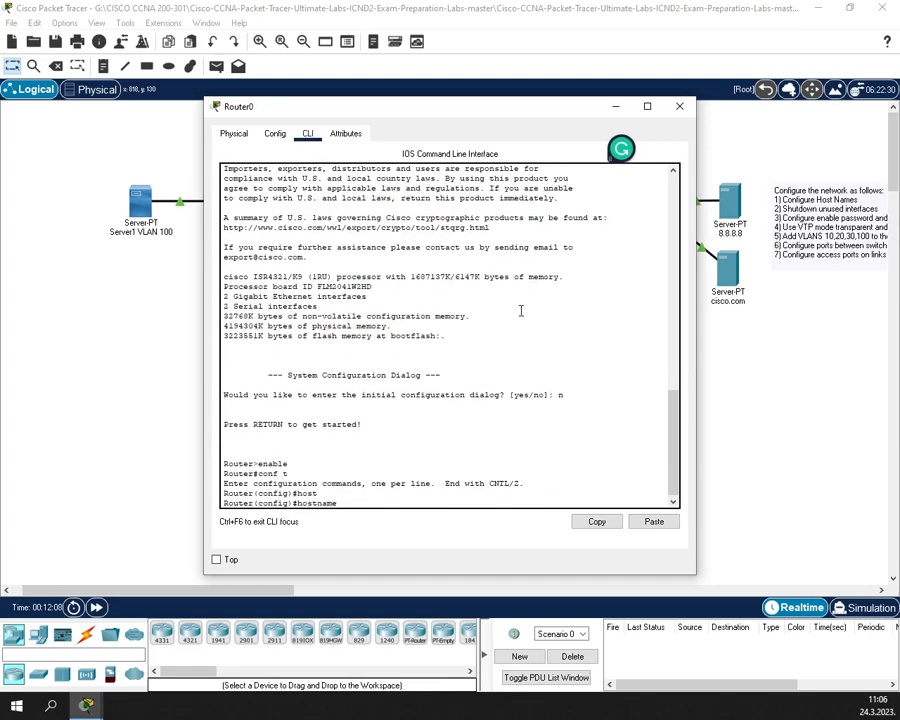
{"action": "type", "text": "Router"}
{"action": "key", "text": "BackSpace"}
{"action": "key", "text": "BackSpace"}
{"action": "key", "text": "BackSpace"}
{"action": "key", "text": "BackSpace"}
{"action": "type", "text": "ourter0"}
{"action": "key", "text": "Return"}
{"action": "type", "text": "exit"}
{"action": "key", "text": "Return"}
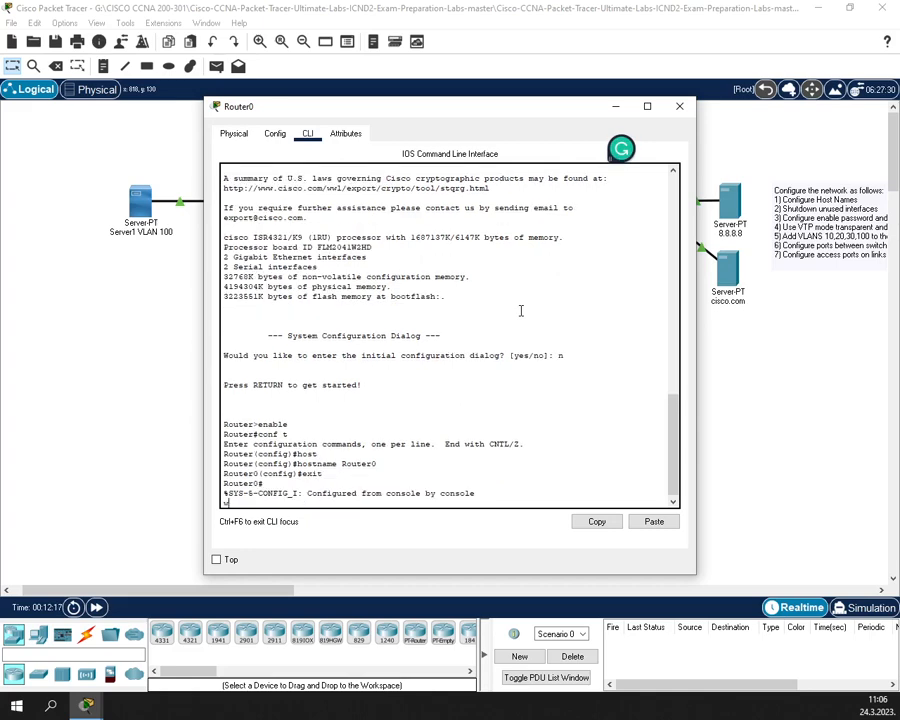
{"action": "key", "text": "Return"}
{"action": "type", "text": "wr"}
{"action": "key", "text": "Return"}
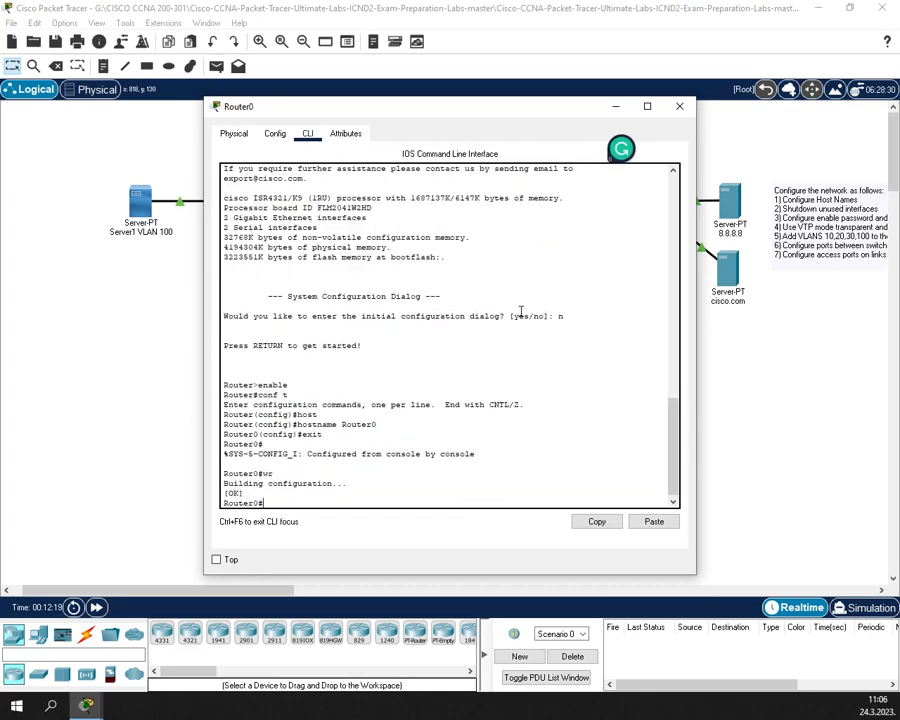
- Close the Router0 window and open Core1's device window on the right side
{"action": "left_click", "coordinate": [679, 106]}
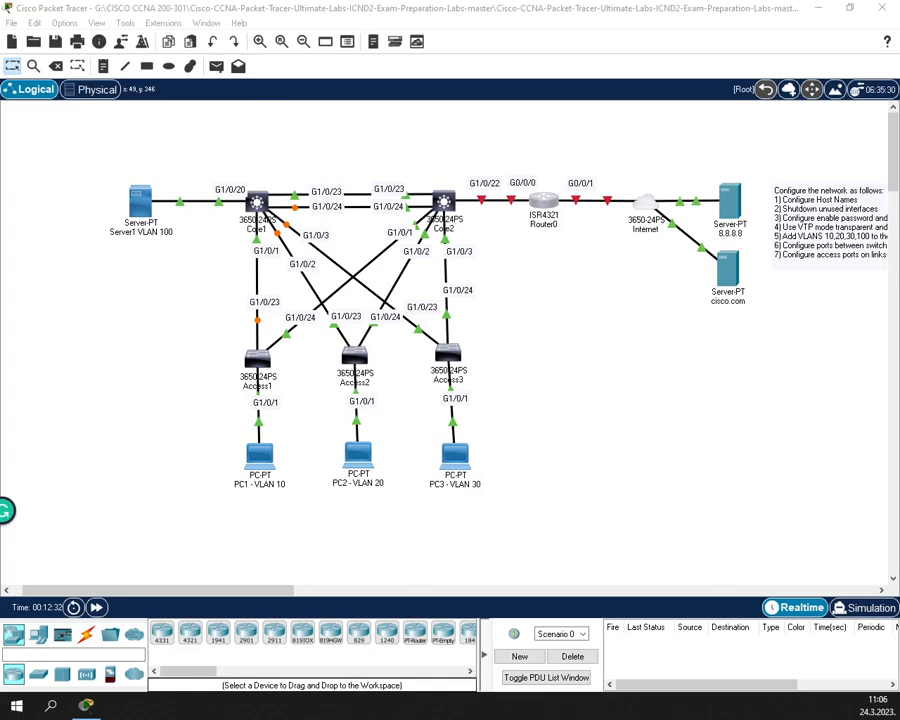
{"action": "left_click", "coordinate": [257, 203]}
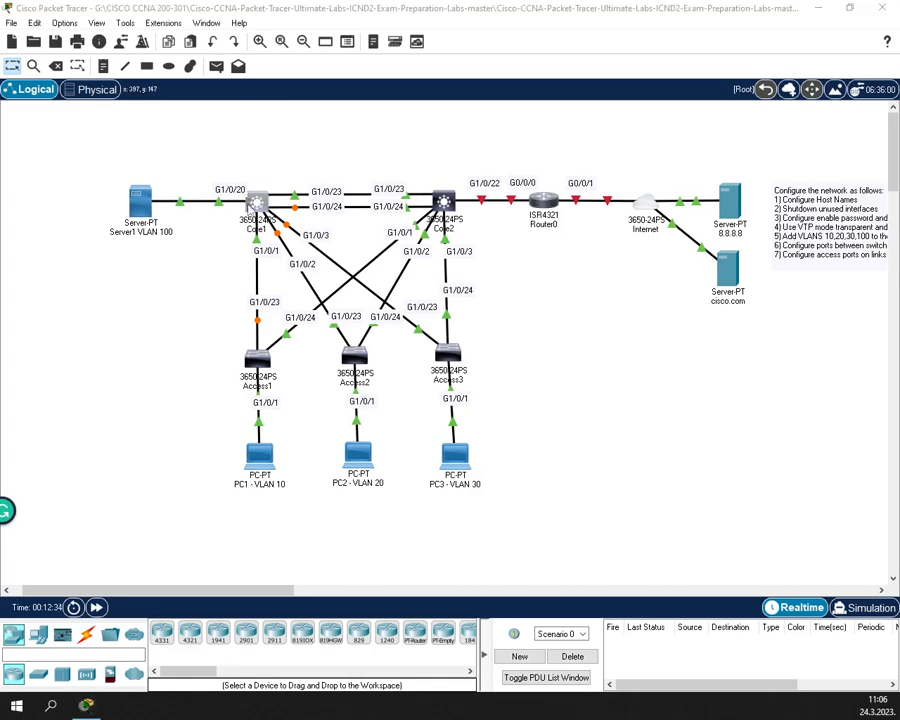
{"action": "left_click_drag", "start_coordinate": [301, 110], "coordinate": [458, 114]}
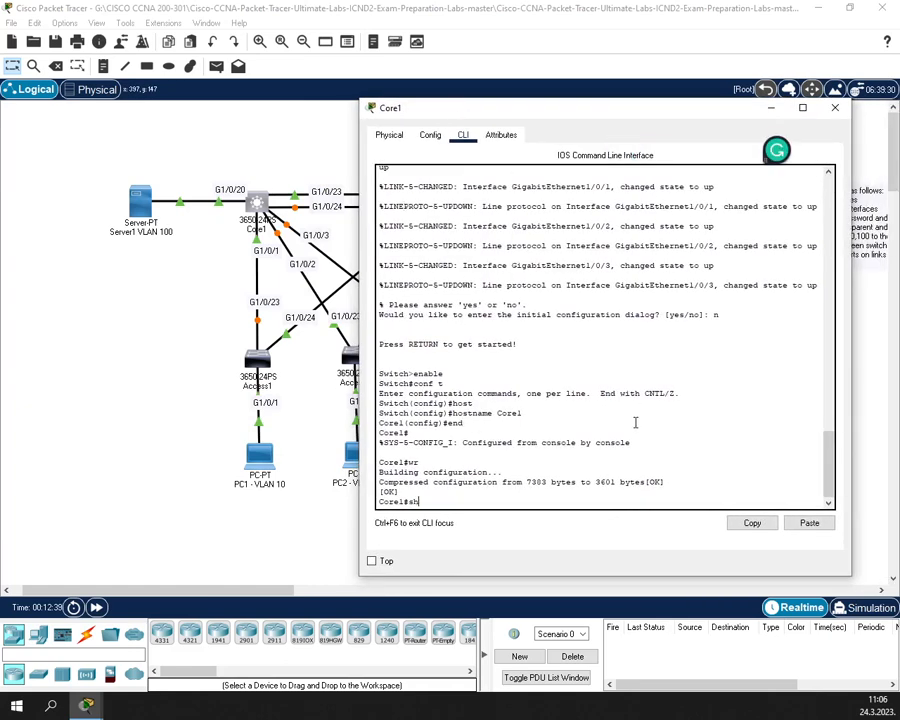
- Run show ip interface brief on Core1 and page through the full interface list
{"action": "type", "text": "show ip in"}
{"action": "key", "text": "Tab"}
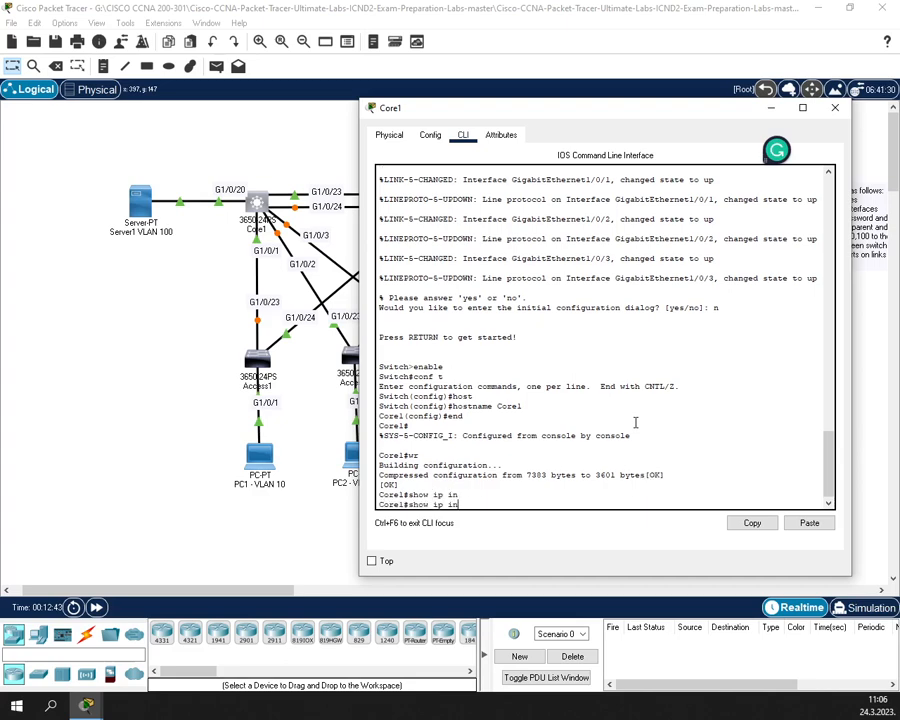
{"action": "type", "text": "t"}
{"action": "key", "text": "Tab"}
{"action": "type", "text": "br"}
{"action": "key", "text": "Tab"}
{"action": "key", "text": "Return"}
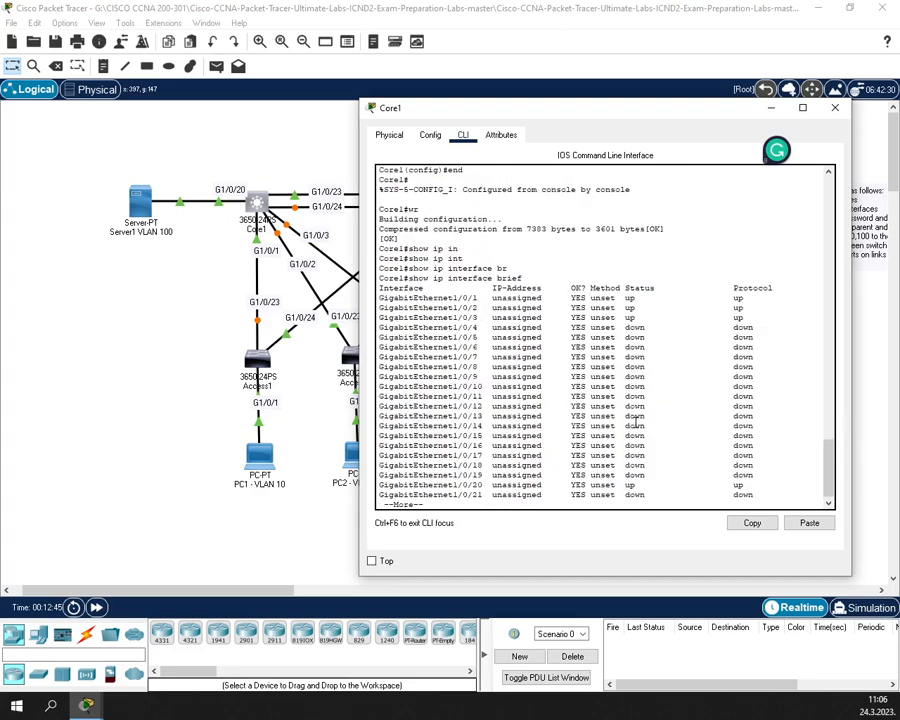
{"action": "key", "text": "Return"}
{"action": "key", "text": "Return"}
{"action": "key", "text": "Return"}
{"action": "key", "text": "Return"}
{"action": "key", "text": "Return"}
{"action": "key", "text": "Return"}
{"action": "key", "text": "Return"}
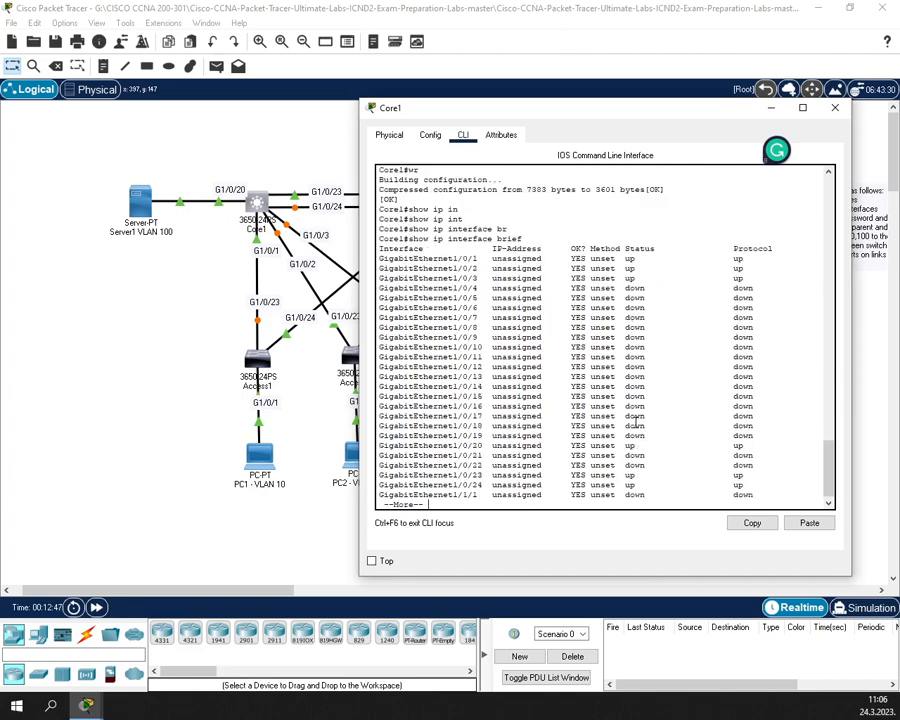
{"action": "key", "text": "Return"}
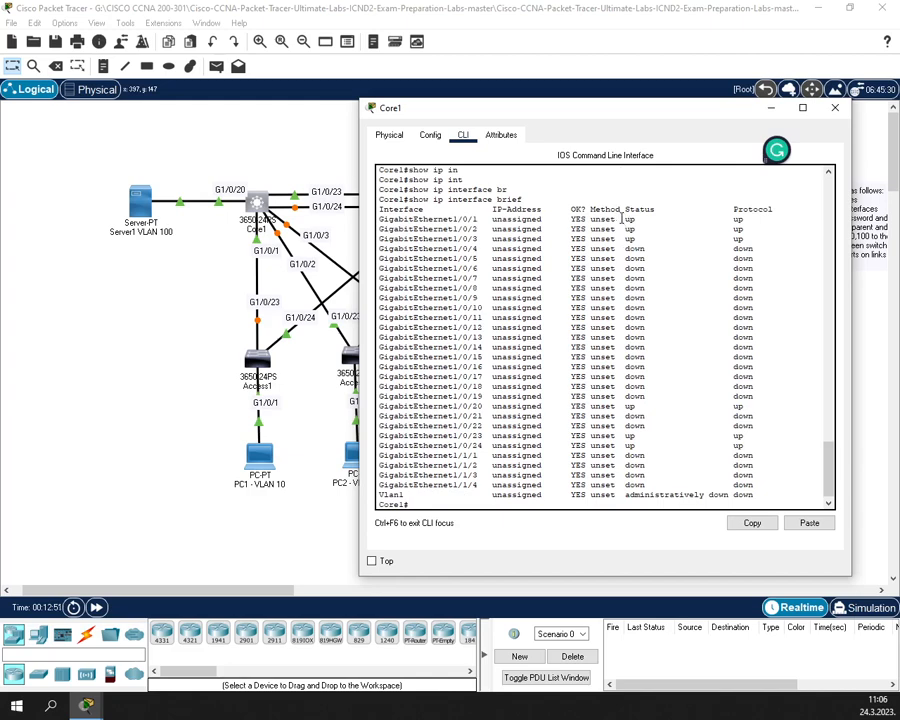
- Highlight up ports Gi1/0/1–3 and down ports Gi1/0/4–19, Gi1/0/21–22 and Vlan1
{"action": "left_click_drag", "start_coordinate": [622, 216], "coordinate": [760, 243]}
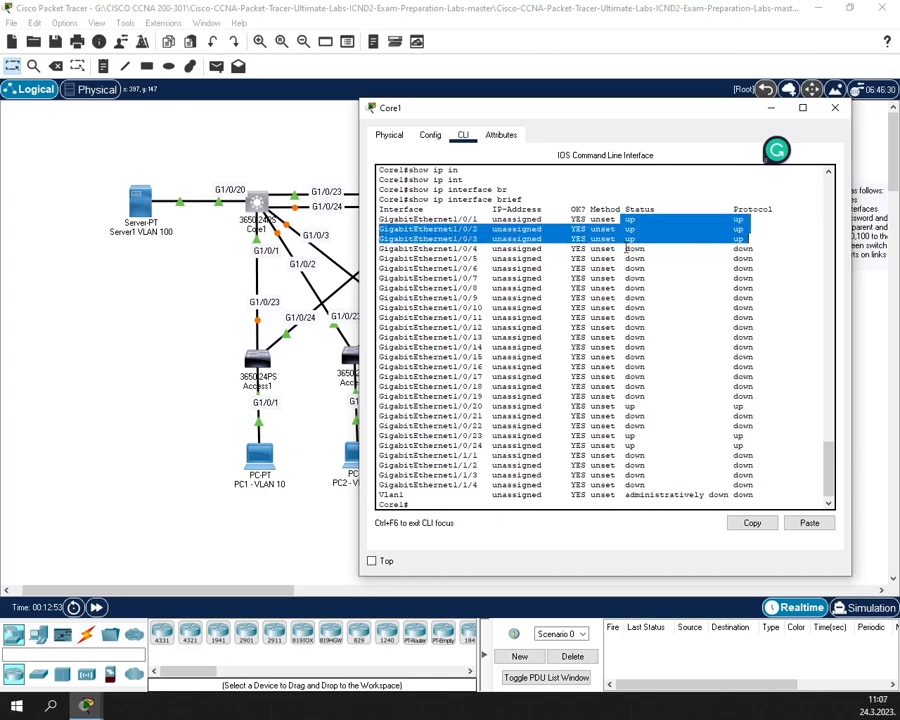
{"action": "left_click_drag", "start_coordinate": [627, 248], "coordinate": [763, 399]}
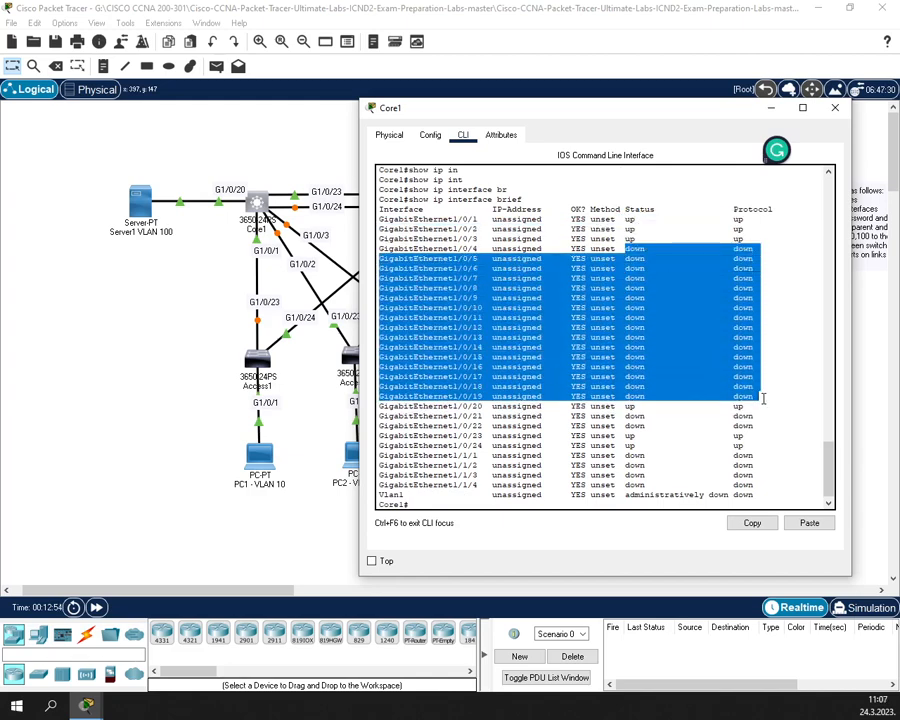
{"action": "left_click_drag", "start_coordinate": [627, 416], "coordinate": [751, 430]}
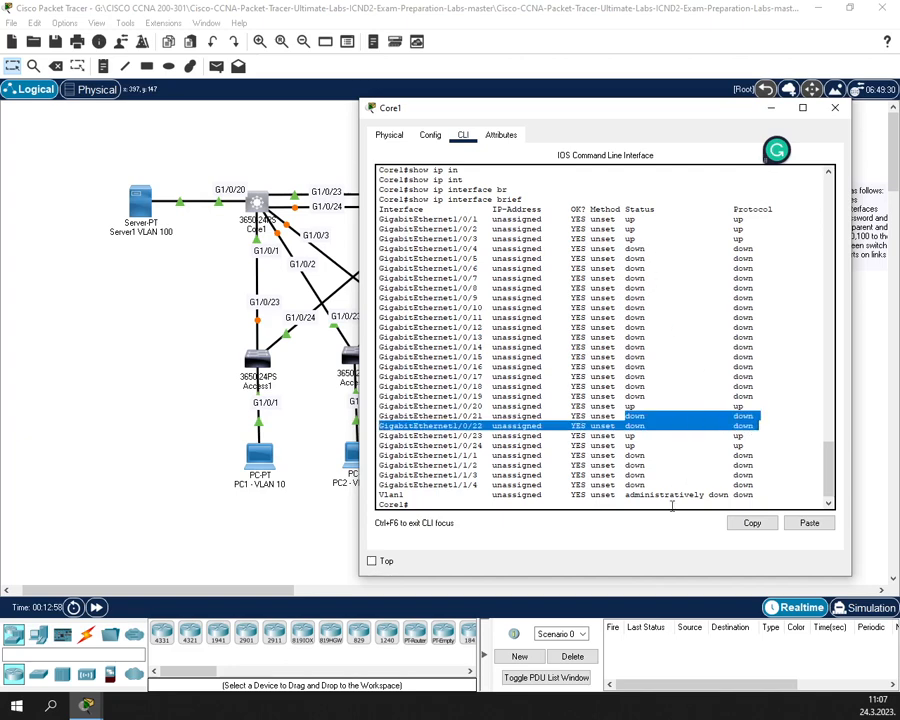
{"action": "left_click", "coordinate": [740, 497]}
{"action": "double_click", "coordinate": [741, 496]}
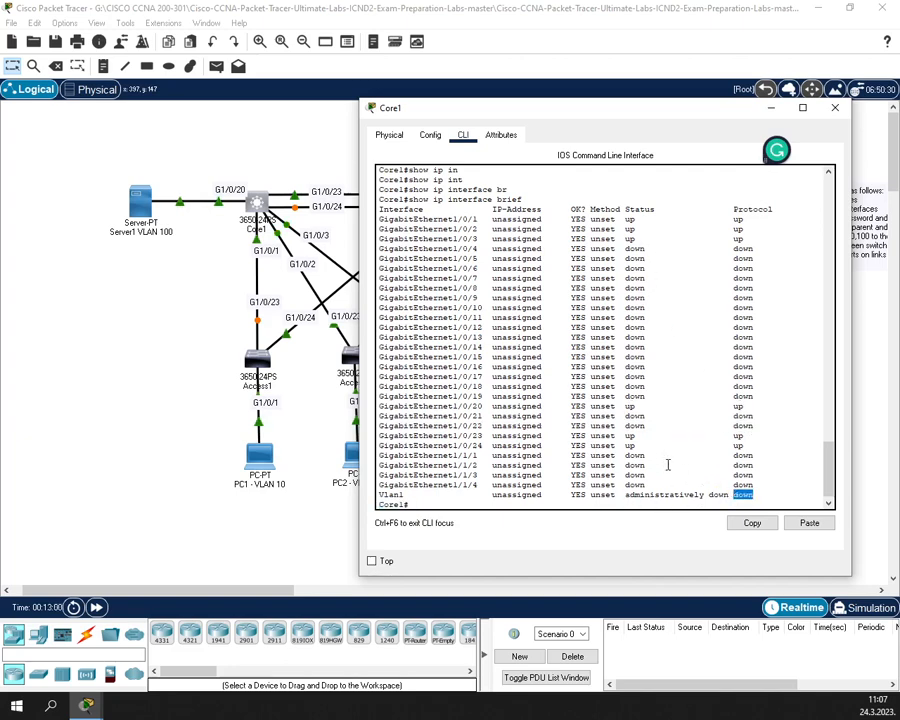
{"action": "left_click", "coordinate": [594, 494]}
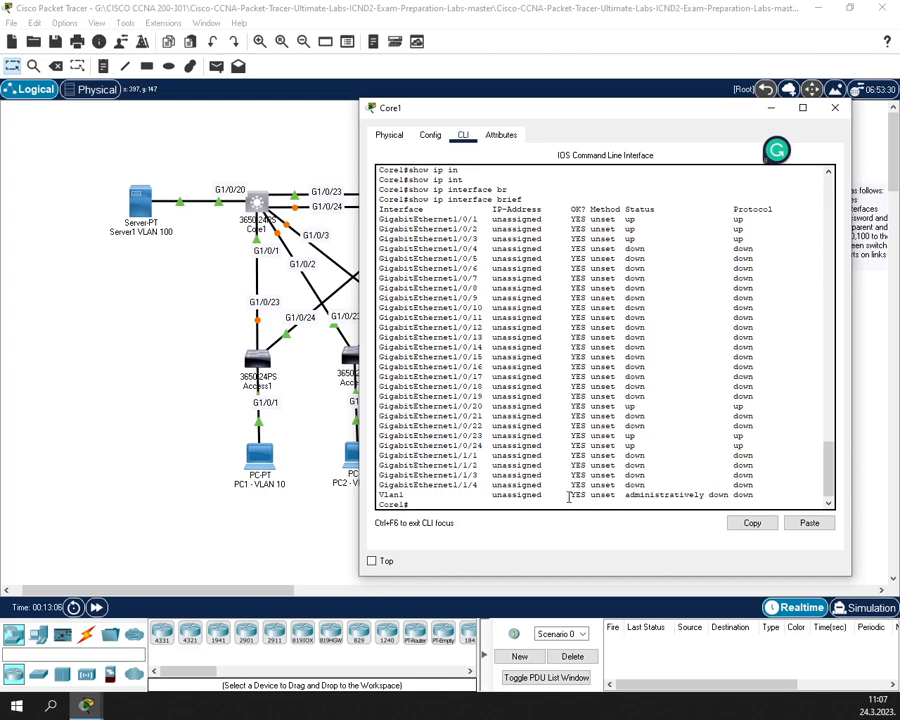
- Enter configuration mode on Core1 and select the port range GigabitEthernet1/0/4-19
{"action": "type", "text": "conf t"}
{"action": "key", "text": "Return"}
{"action": "type", "text": "in"}
{"action": "key", "text": "Tab"}
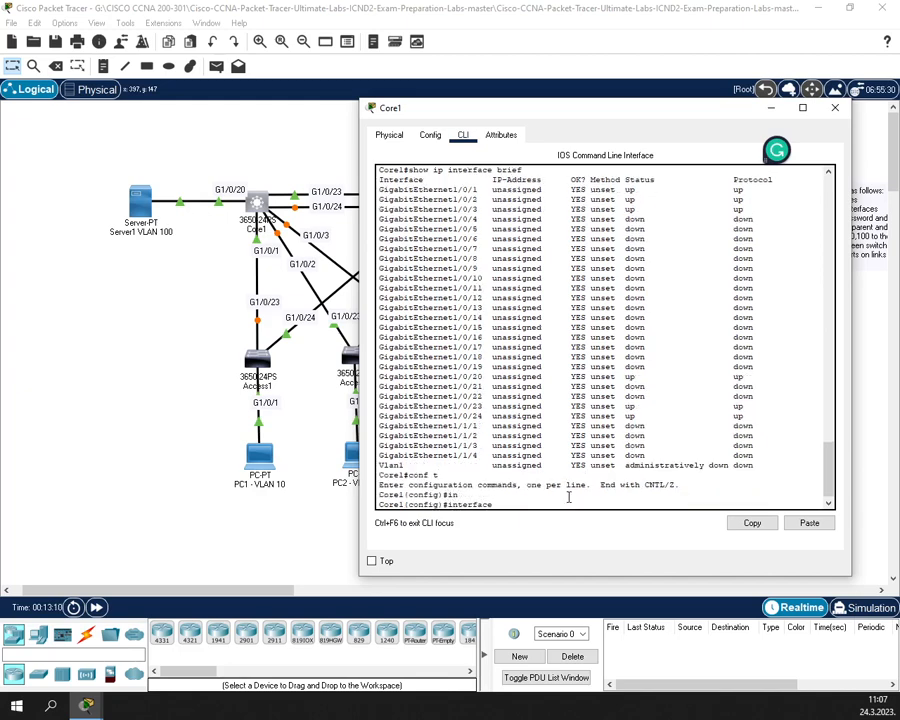
{"action": "type", "text": "ra"}
{"action": "key", "text": "Tab"}
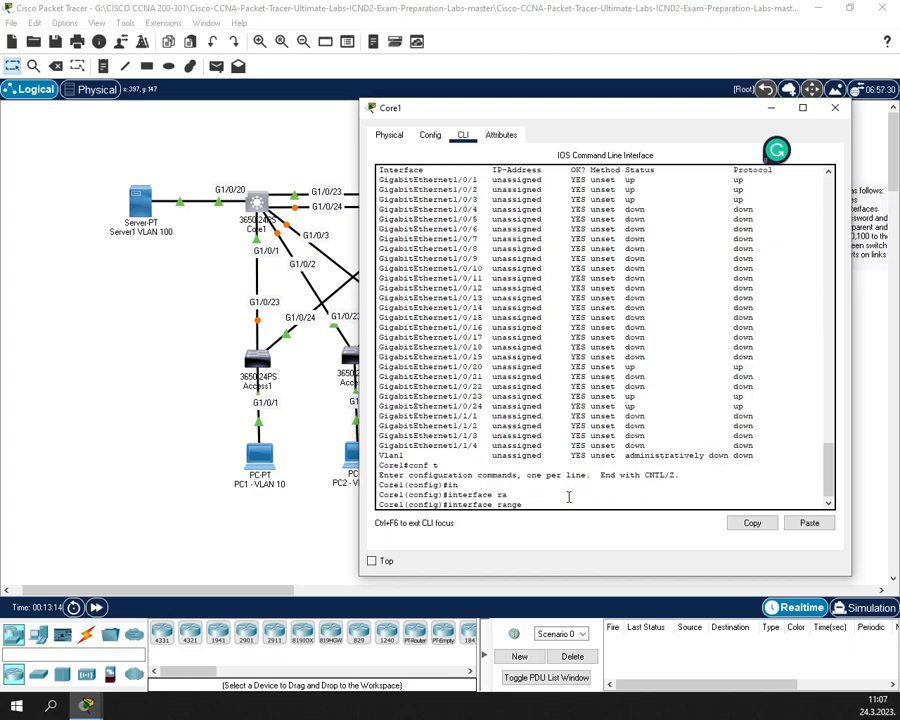
{"action": "type", "text": "Gi"}
{"action": "key", "text": "Tab"}
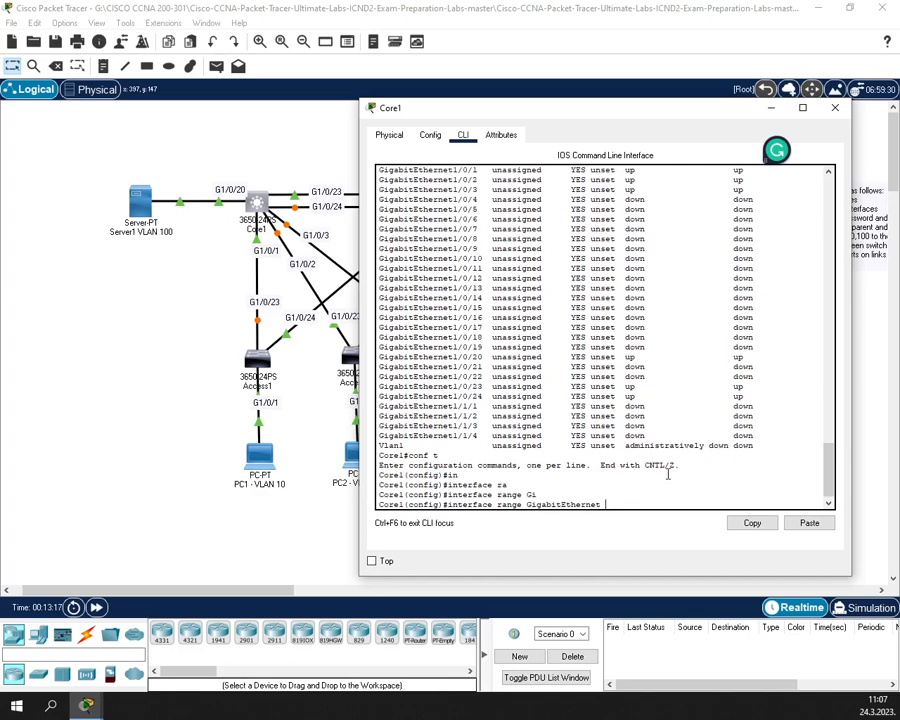
{"action": "scroll", "coordinate": [718, 212], "scroll_direction": "up", "scroll_amount": 1}
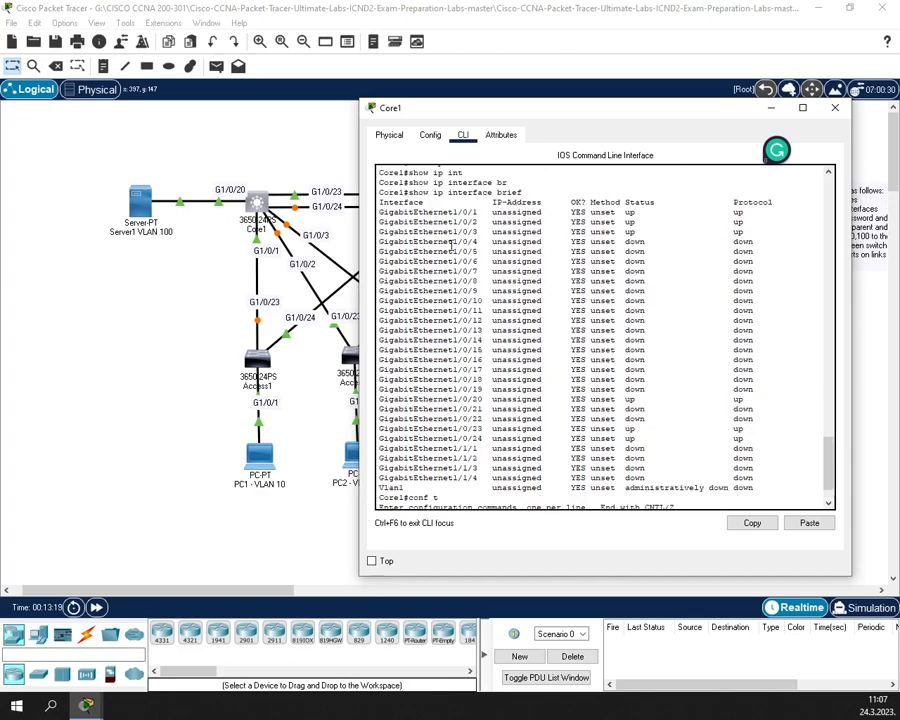
{"action": "left_click_drag", "start_coordinate": [449, 243], "coordinate": [482, 243]}
{"action": "left_click_drag", "start_coordinate": [482, 390], "coordinate": [453, 390]}
{"action": "scroll", "coordinate": [572, 464], "scroll_direction": "down", "scroll_amount": 1}
{"action": "left_click", "coordinate": [598, 491]}
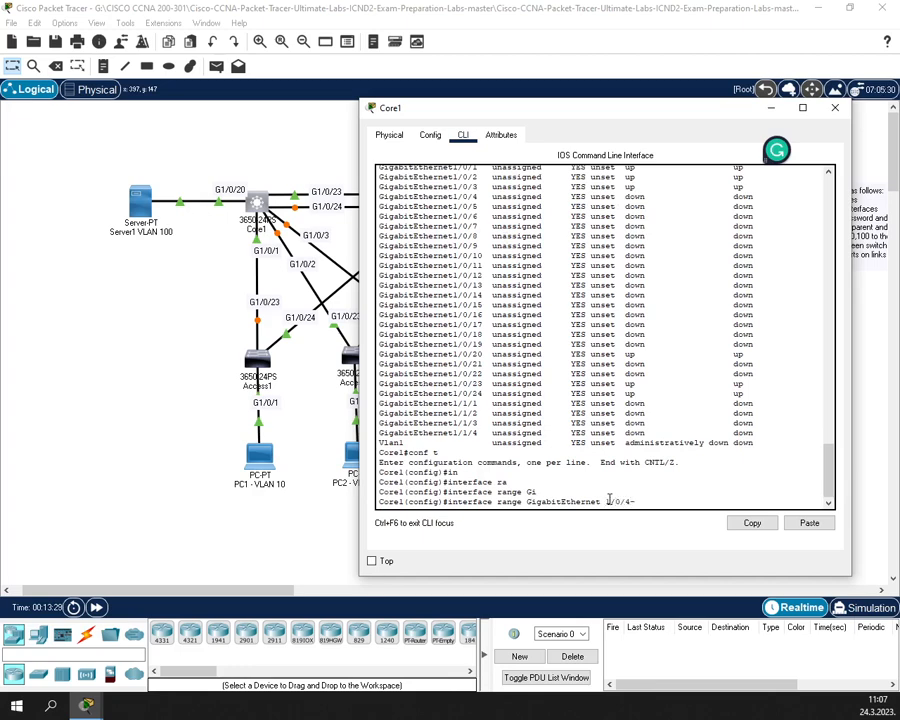
{"action": "type", "text": "19"}
{"action": "key", "text": "Return"}
- Shut down ports Gi1/0/4–19 and return to the privileged prompt
{"action": "type", "text": "shu"}
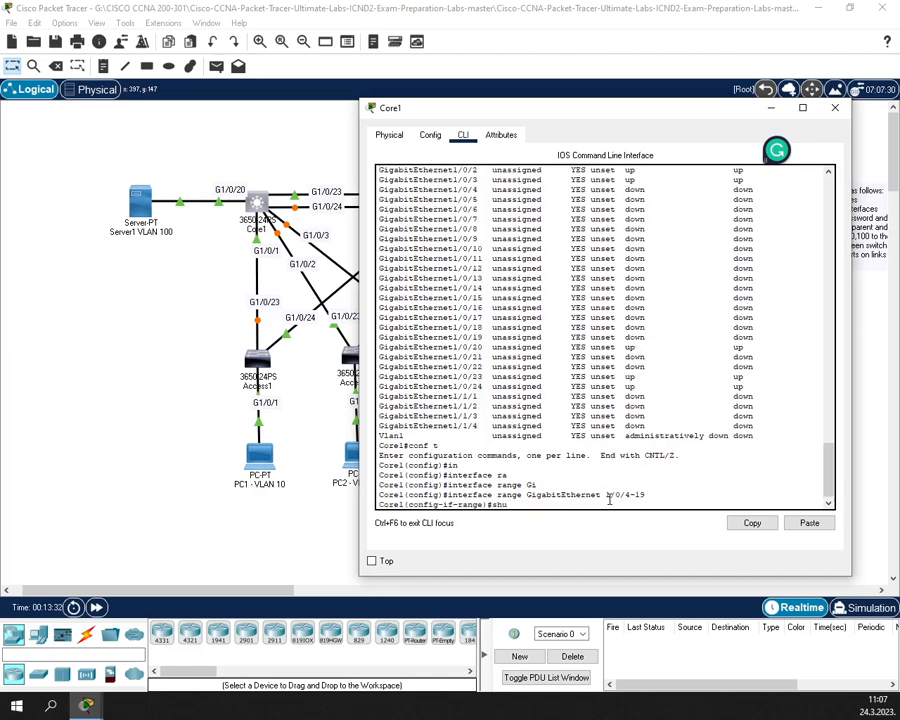
{"action": "type", "text": "t"}
{"action": "key", "text": "Tab"}
{"action": "key", "text": "Return"}
{"action": "key", "text": "Return"}
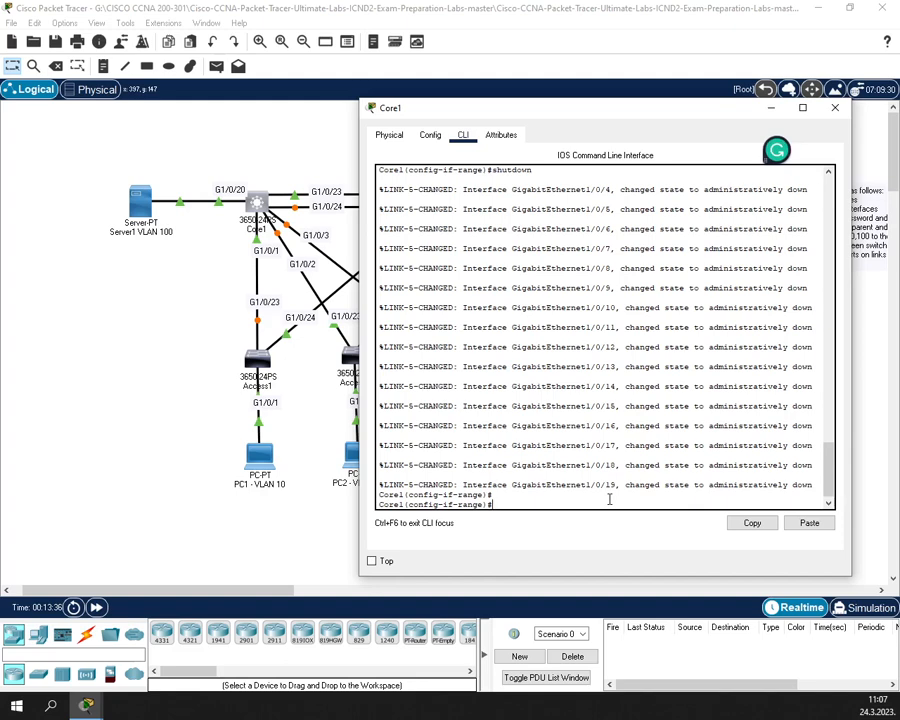
{"action": "type", "text": "exit"}
{"action": "key", "text": "Return"}
{"action": "type", "text": "e"}
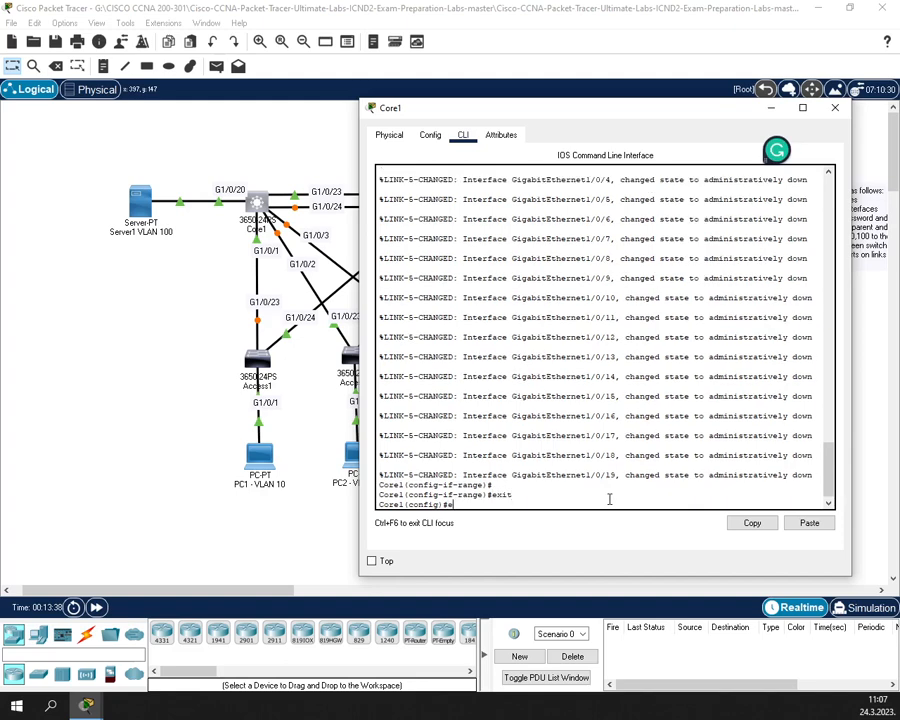
{"action": "type", "text": "xit"}
{"action": "key", "text": "Return"}
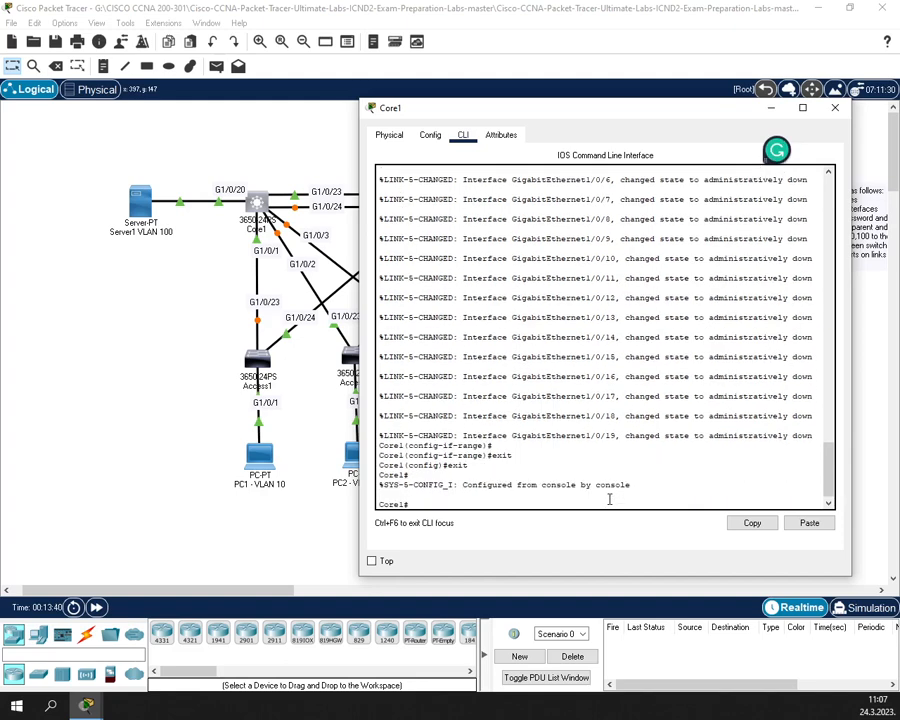
- Rerun show ip interface brief; Gi1/0/4–19 are administratively down, Gi1/0/21–22 and Gi1/1/1–4 still down
{"action": "type", "text": "show ip interface brief"}
{"action": "key", "text": "Return"}
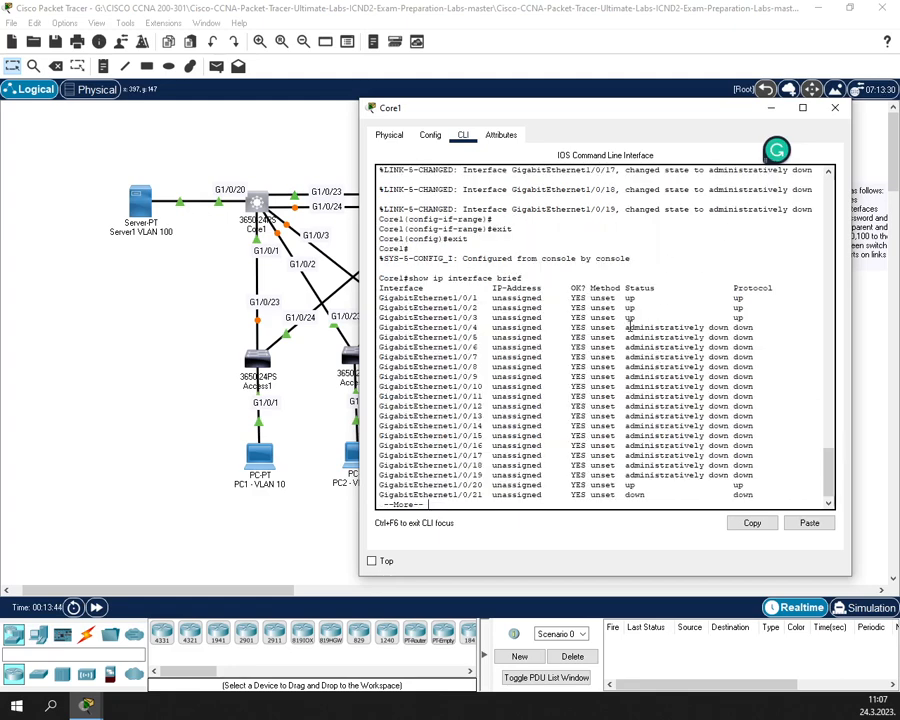
{"action": "left_click_drag", "start_coordinate": [625, 327], "coordinate": [805, 467]}
{"action": "left_click", "coordinate": [508, 451]}
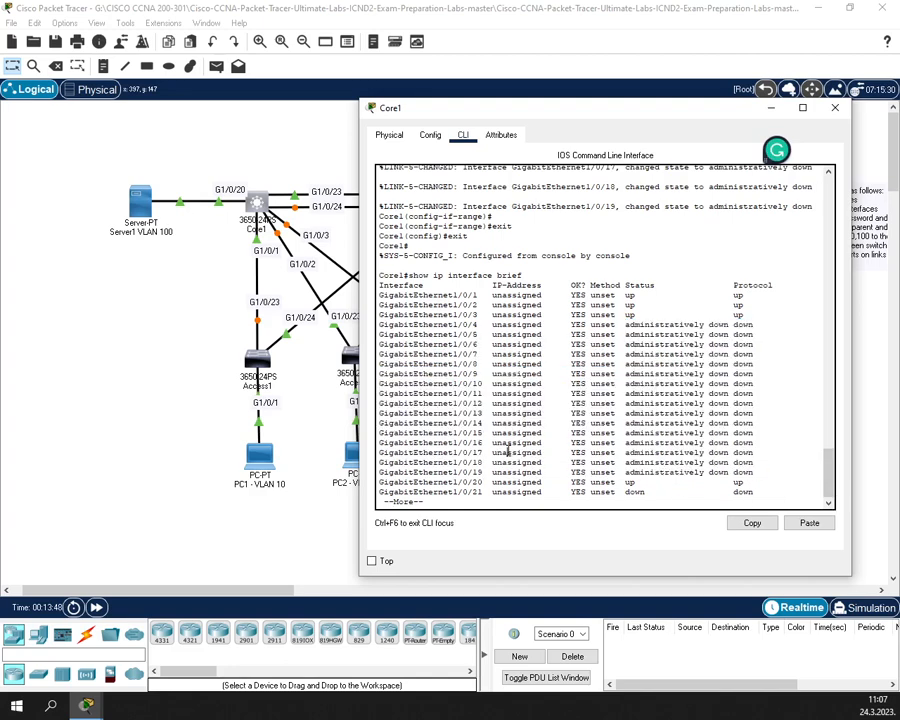
{"action": "key", "text": "Return"}
{"action": "key", "text": "Return"}
{"action": "key", "text": "Return"}
{"action": "key", "text": "Return"}
{"action": "key", "text": "Return"}
{"action": "key", "text": "Return"}
{"action": "key", "text": "Return"}
{"action": "key", "text": "Return"}
{"action": "key", "text": "Return"}
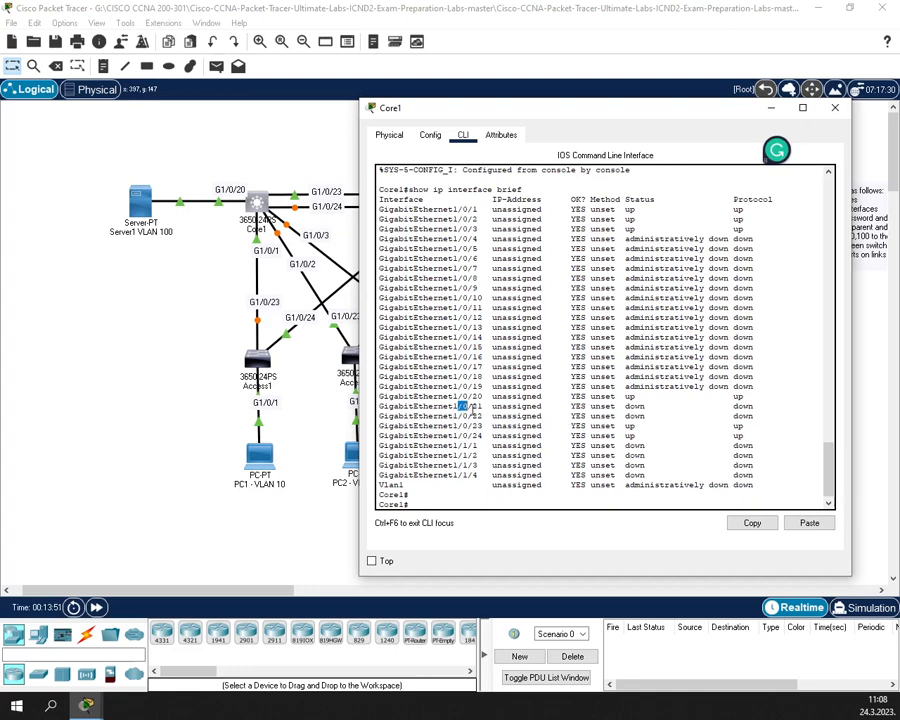
{"action": "left_click_drag", "start_coordinate": [458, 406], "coordinate": [760, 417]}
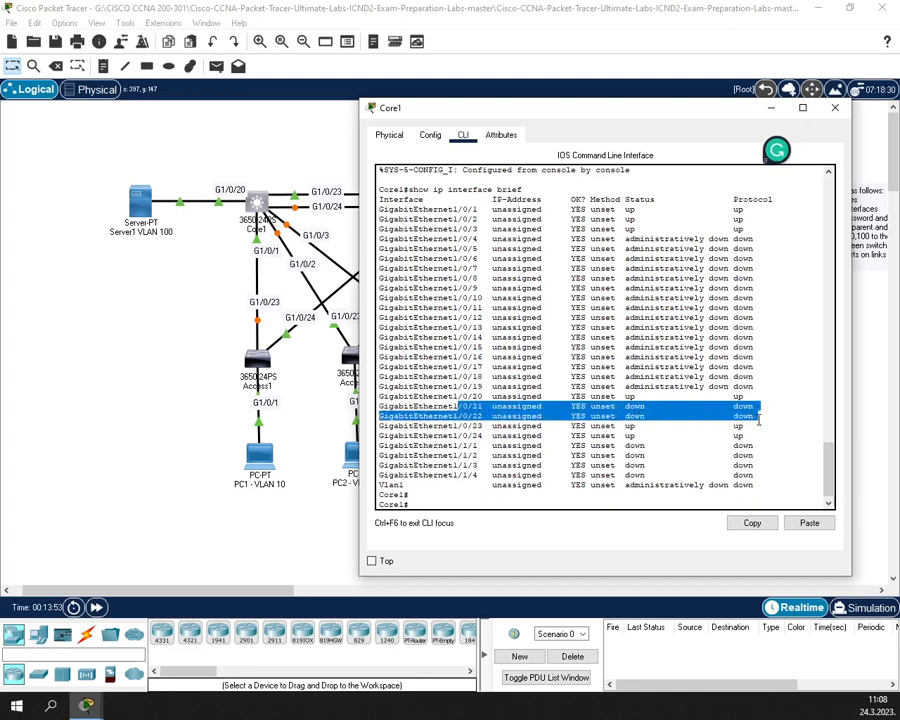
{"action": "left_click_drag", "start_coordinate": [471, 446], "coordinate": [757, 475]}
{"action": "left_click", "coordinate": [622, 485]}
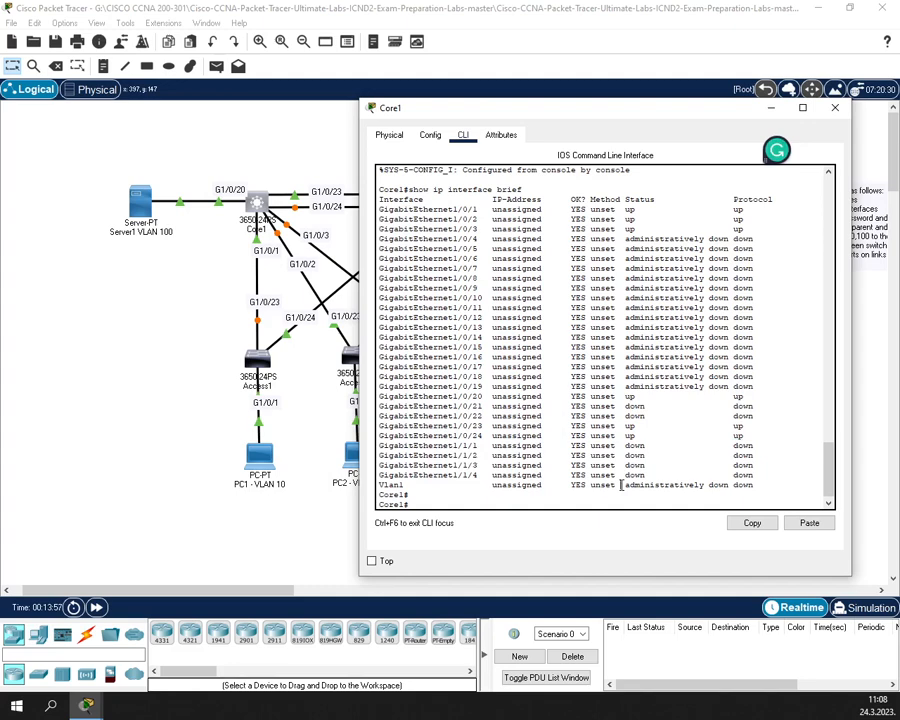
- Enter configuration mode and select Core1's port range GigabitEthernet1/0/21-22
{"action": "type", "text": "conf t"}
{"action": "key", "text": "Return"}
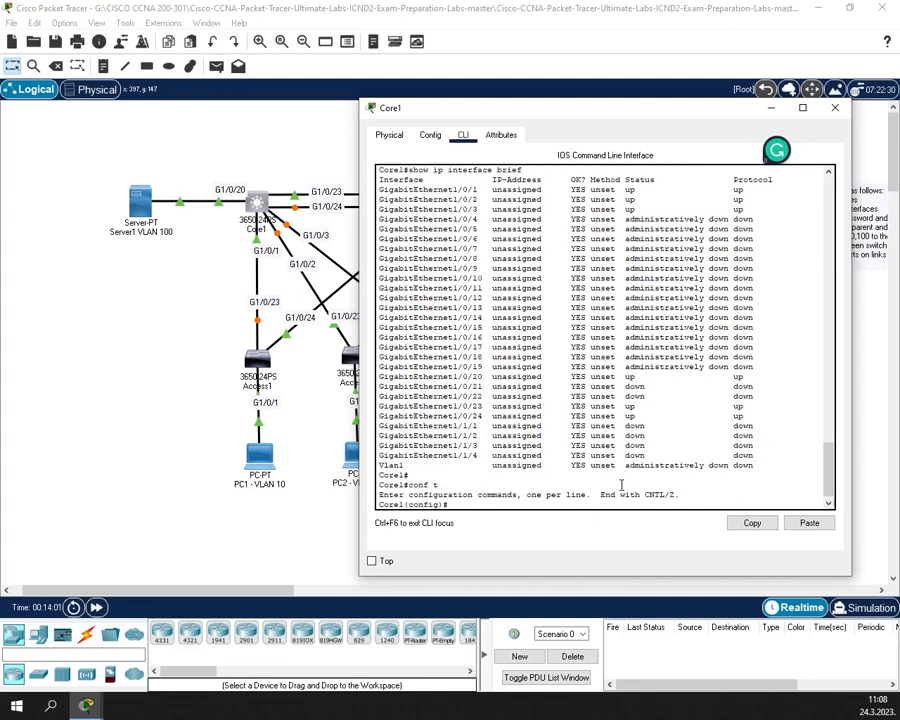
{"action": "type", "text": "i"}
{"action": "key", "text": "Return"}
{"action": "type", "text": "in"}
{"action": "key", "text": "Tab"}
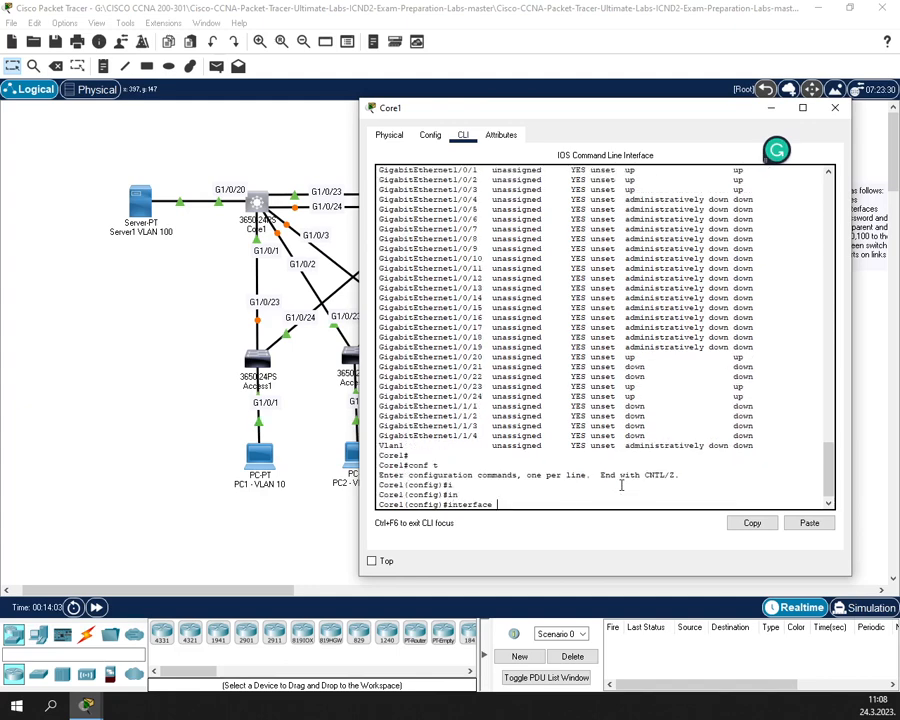
{"action": "type", "text": "g"}
{"action": "key", "text": "Tab"}
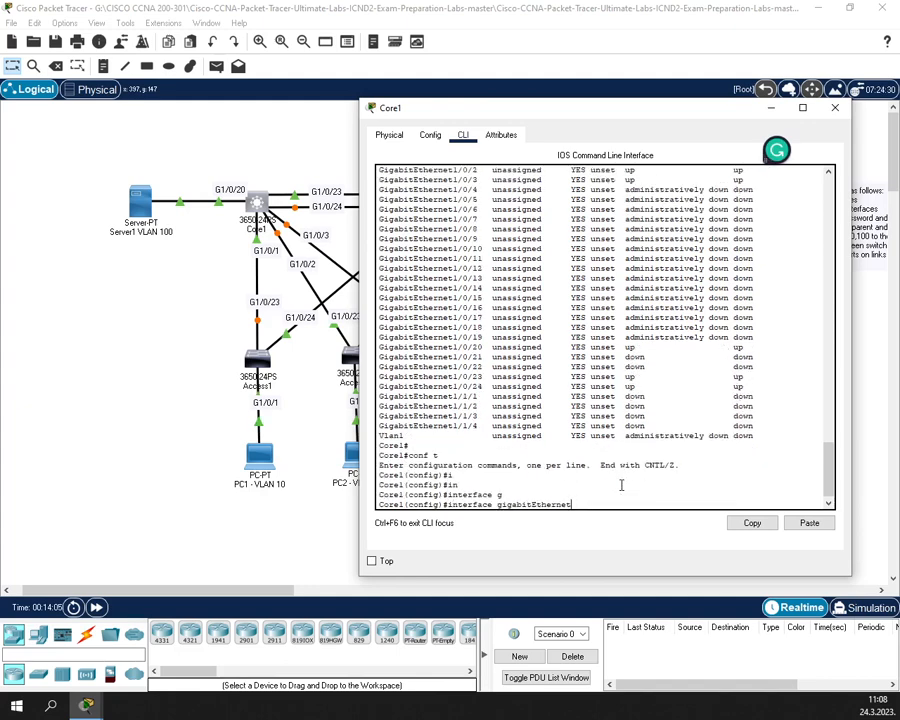
{"action": "key", "text": "BackSpace"}
{"action": "key", "text": "BackSpace"}
{"action": "key", "text": "BackSpace"}
{"action": "key", "text": "BackSpace"}
{"action": "key", "text": "BackSpace"}
{"action": "key", "text": "BackSpace"}
{"action": "key", "text": "BackSpace"}
{"action": "key", "text": "BackSpace"}
{"action": "key", "text": "BackSpace"}
{"action": "key", "text": "BackSpace"}
{"action": "key", "text": "BackSpace"}
{"action": "key", "text": "BackSpace"}
{"action": "key", "text": "BackSpace"}
{"action": "key", "text": "BackSpace"}
{"action": "type", "text": "ra"}
{"action": "key", "text": "Tab"}
{"action": "type", "text": "g"}
{"action": "key", "text": "Tab"}
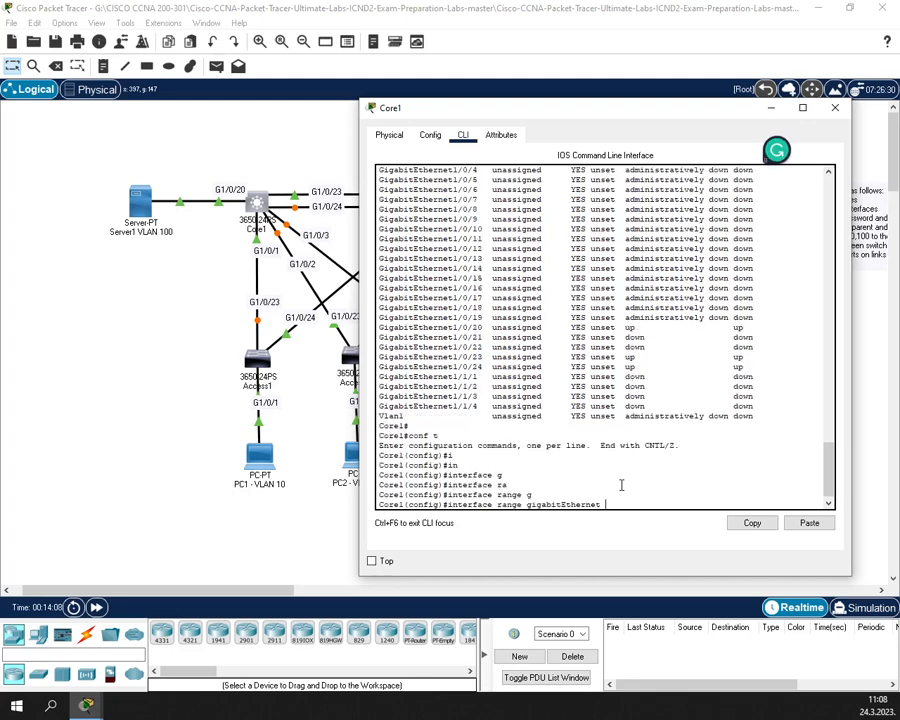
{"action": "type", "text": "1/0/21-22"}
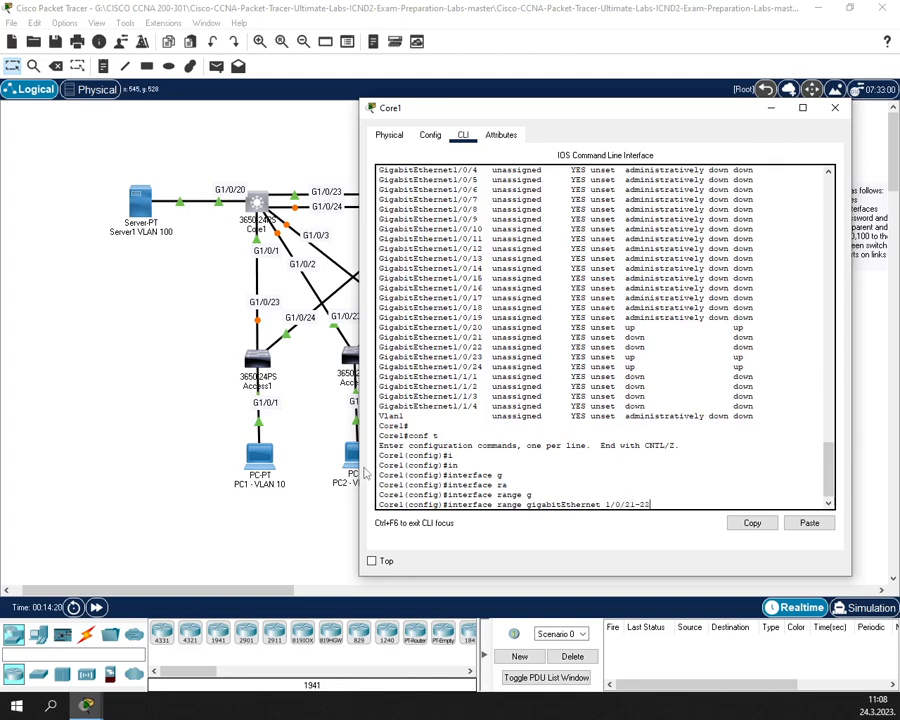
{"action": "key", "text": "Return"}
- Shut down ports Gi1/0/21–22 and leave interface configuration mode
{"action": "type", "text": "shut"}
{"action": "key", "text": "Tab"}
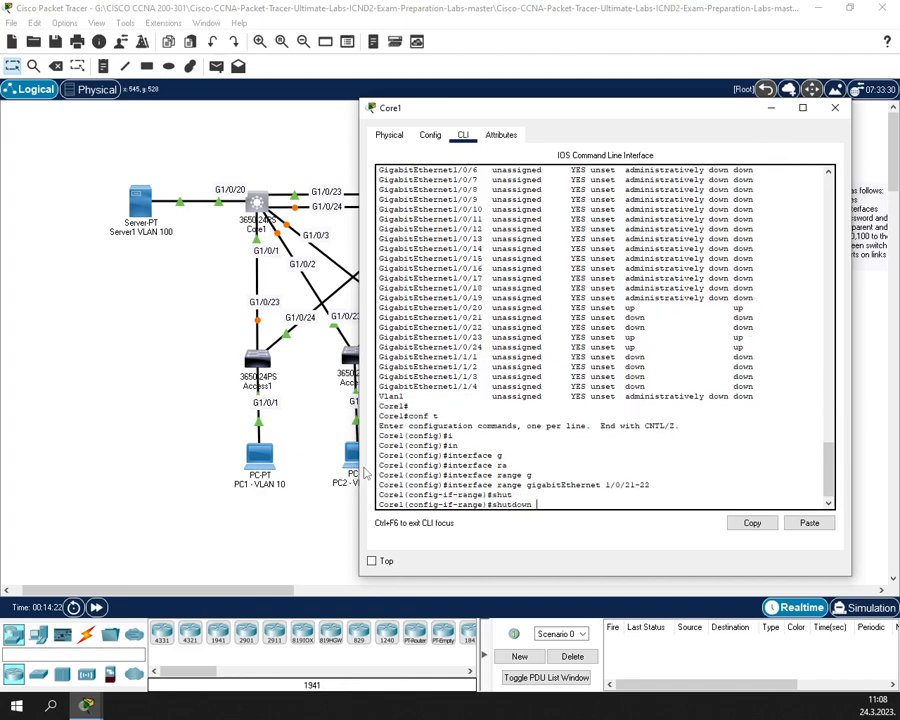
{"action": "key", "text": "Return"}
{"action": "type", "text": "e1(config-if-range)#e"}
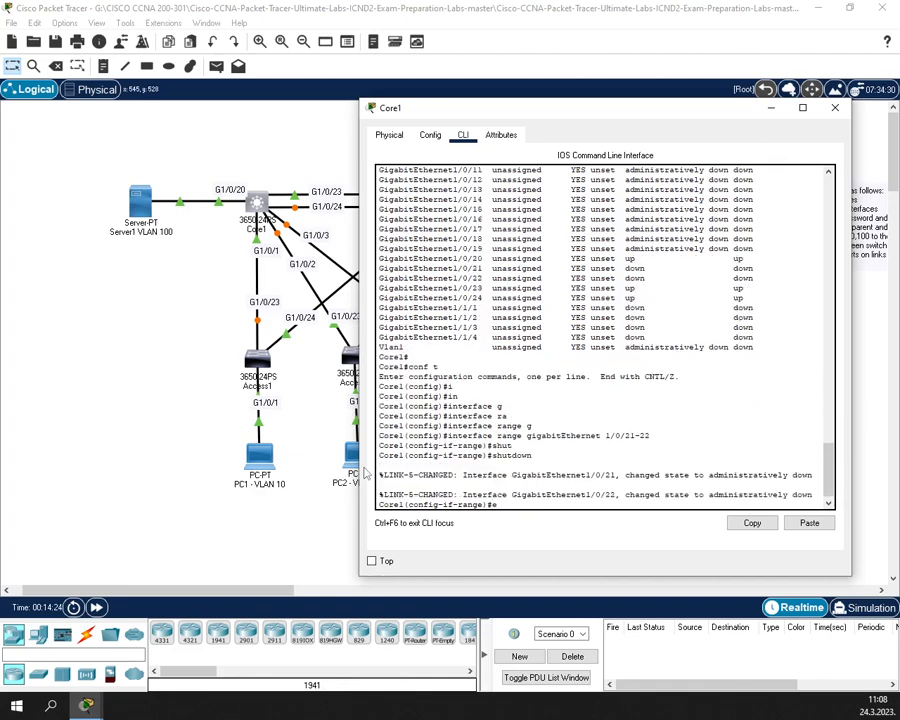
{"action": "type", "text": "x"}
{"action": "key", "text": "Return"}
- Shut down Core1's ports GigabitEthernet1/1/1 through 1/1/4 using an edited recalled range command
{"action": "type", "text": "interface range gigabitEthernet 1/0/21-22"}
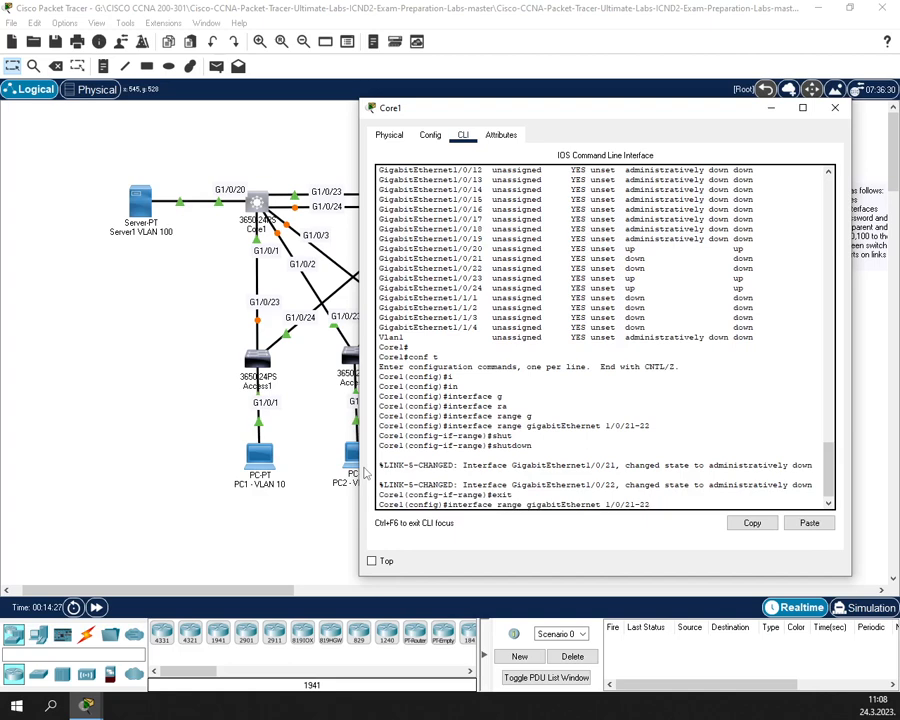
{"action": "key", "text": "BackSpace"}
{"action": "key", "text": "BackSpace"}
{"action": "key", "text": "BackSpace"}
{"action": "key", "text": "BackSpace"}
{"action": "key", "text": "BackSpace"}
{"action": "key", "text": "BackSpace"}
{"action": "key", "text": "Return"}
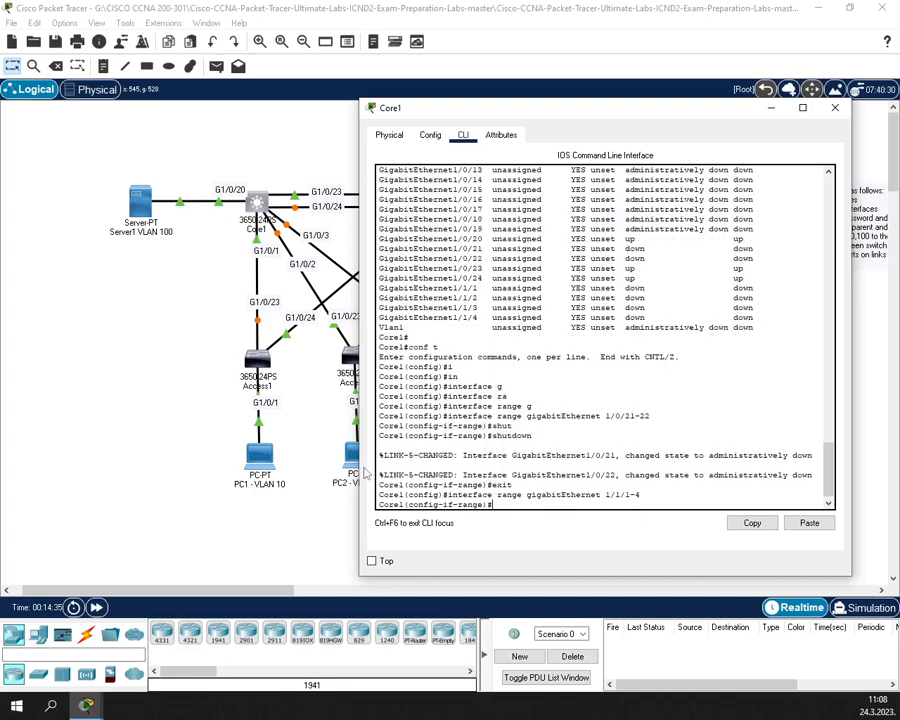
{"action": "type", "text": "shu"}
{"action": "key", "text": "Tab"}
{"action": "key", "text": "Return"}
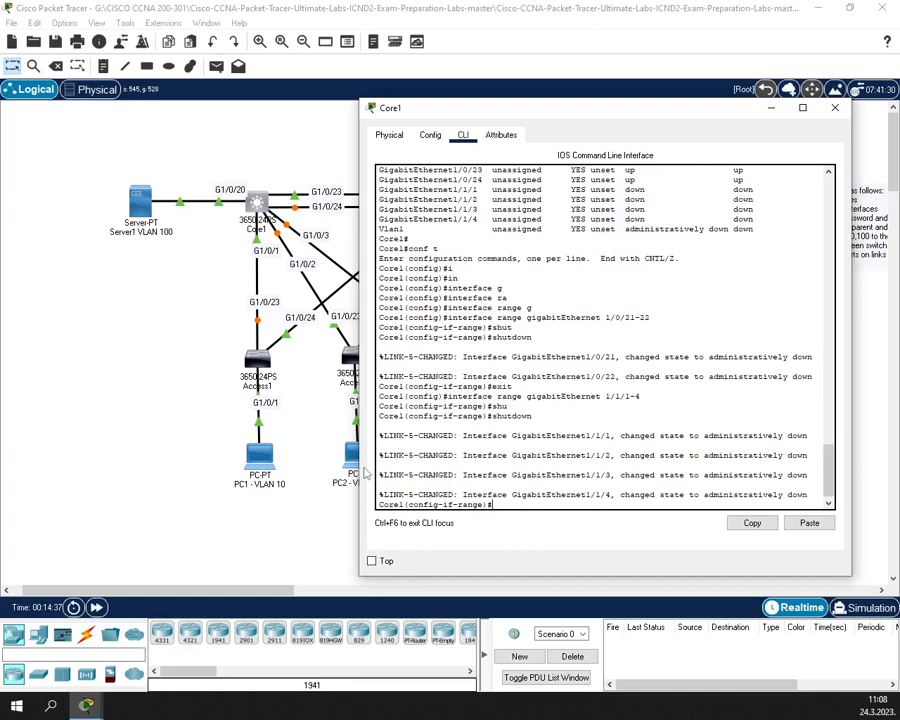
- Return to the privileged prompt and save Core1's configuration with wr
{"action": "type", "text": "exit"}
{"action": "key", "text": "Return"}
{"action": "type", "text": "exit"}
{"action": "key", "text": "Return"}
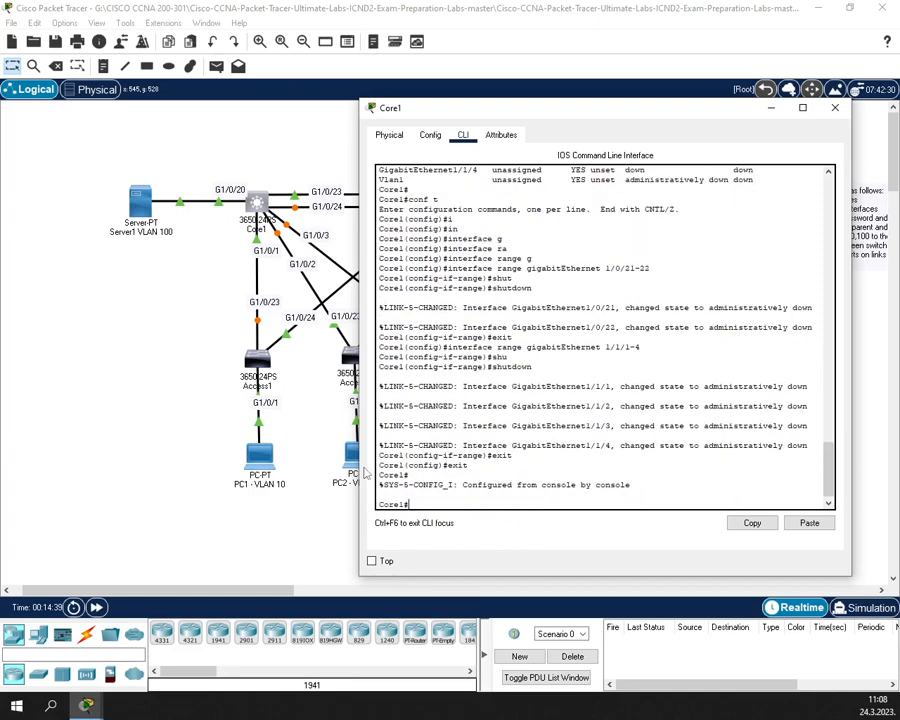
{"action": "type", "text": "wr"}
{"action": "key", "text": "Return"}
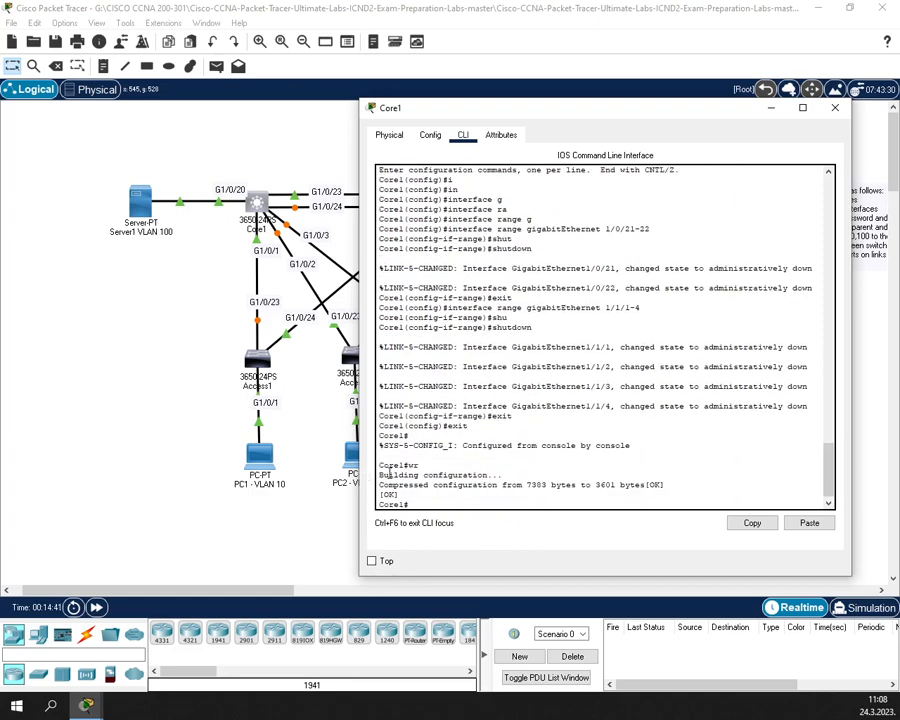
{"action": "scroll", "coordinate": [420, 185], "scroll_direction": "up", "scroll_amount": 1}
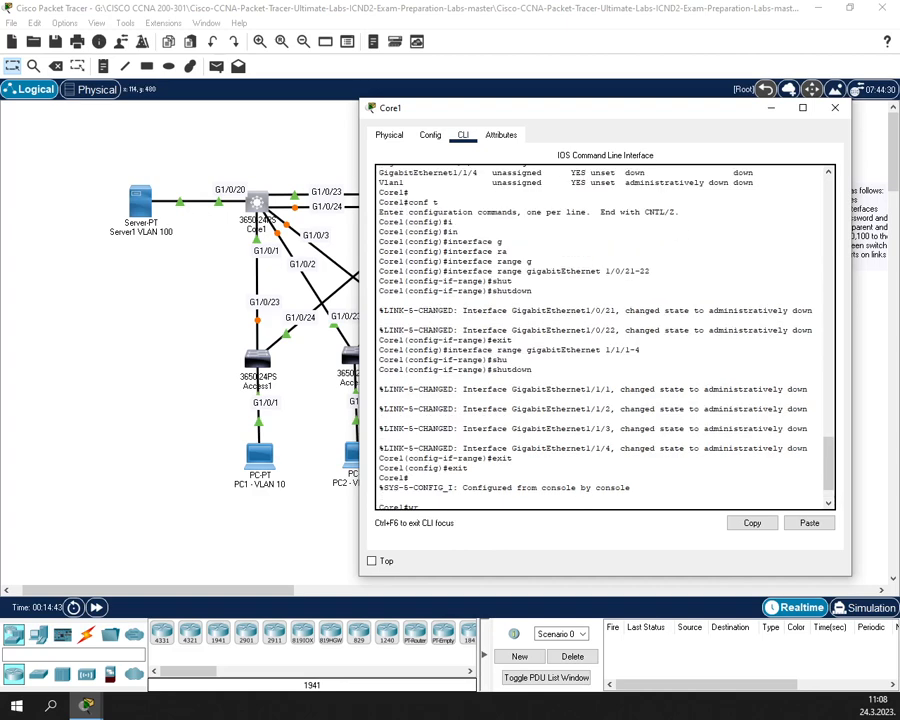
{"action": "left_click", "coordinate": [87, 706]}
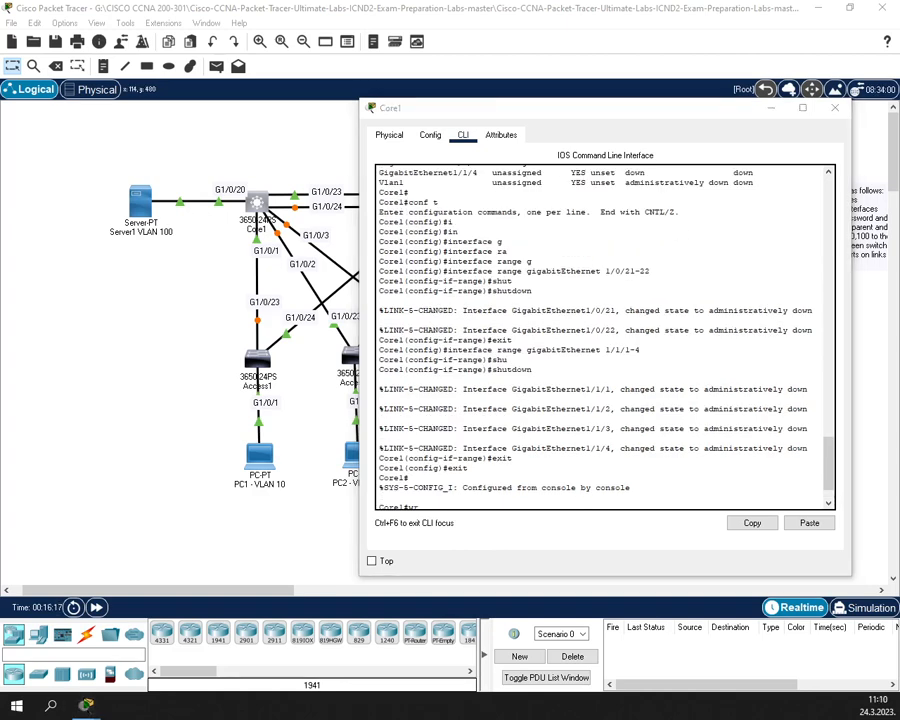
- Close Core1's window, open Core2's console, enter conf t, and move the window aside
{"action": "left_click", "coordinate": [834, 108]}
{"action": "left_click", "coordinate": [443, 203]}
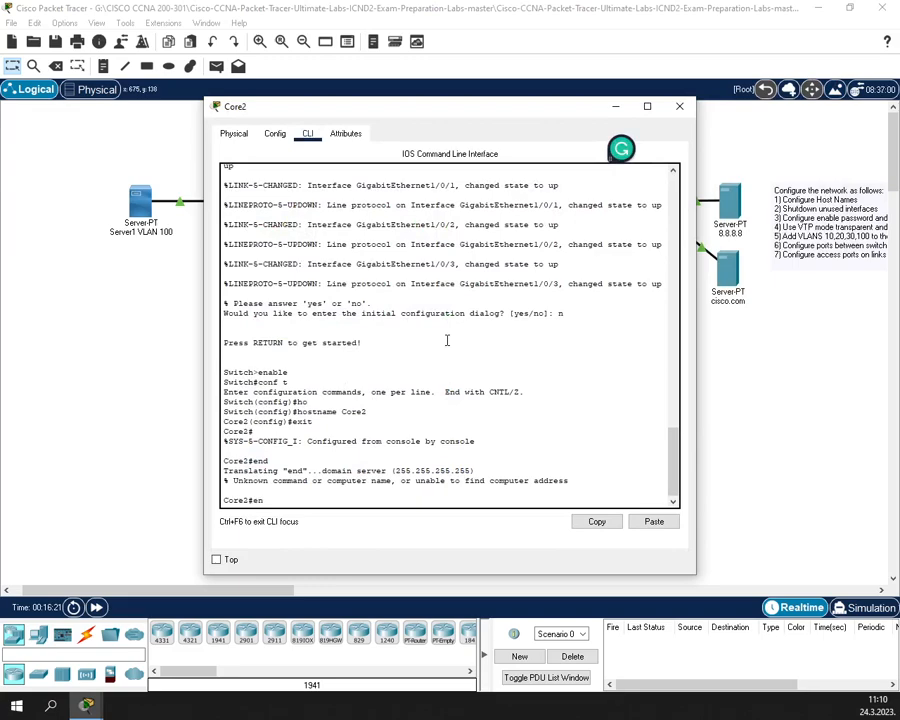
{"action": "type", "text": "conf t"}
{"action": "key", "text": "Return"}
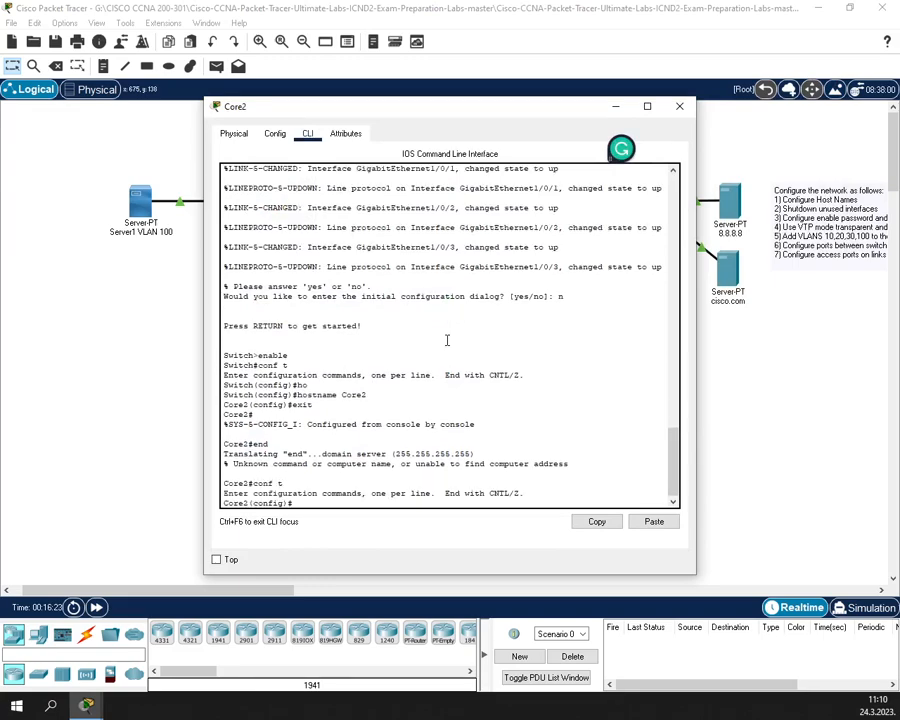
{"action": "left_click_drag", "start_coordinate": [430, 107], "coordinate": [274, 77]}
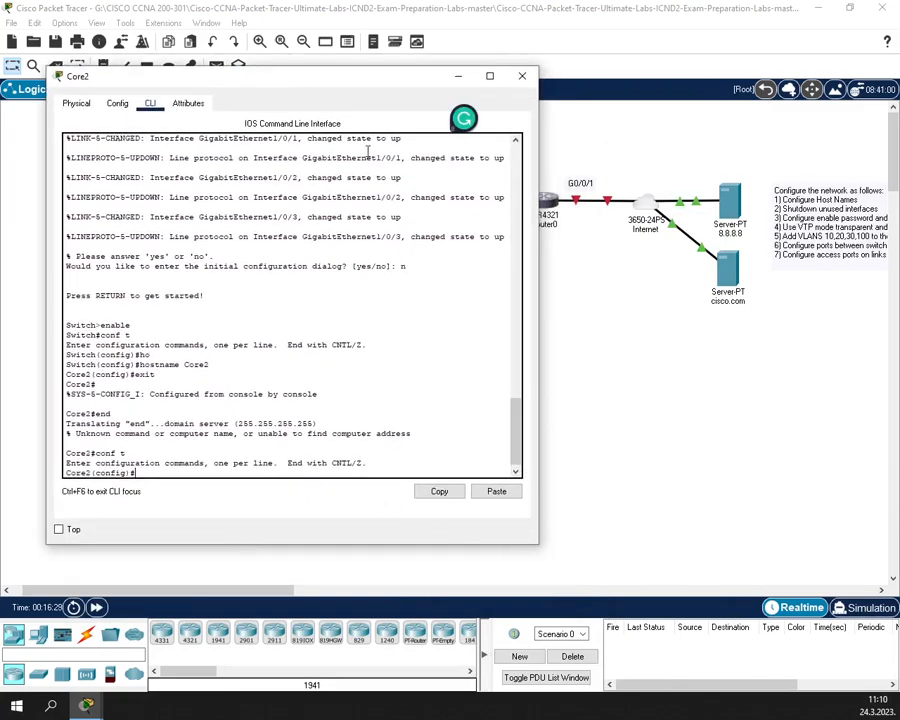
{"action": "left_click_drag", "start_coordinate": [330, 87], "coordinate": [564, 308]}
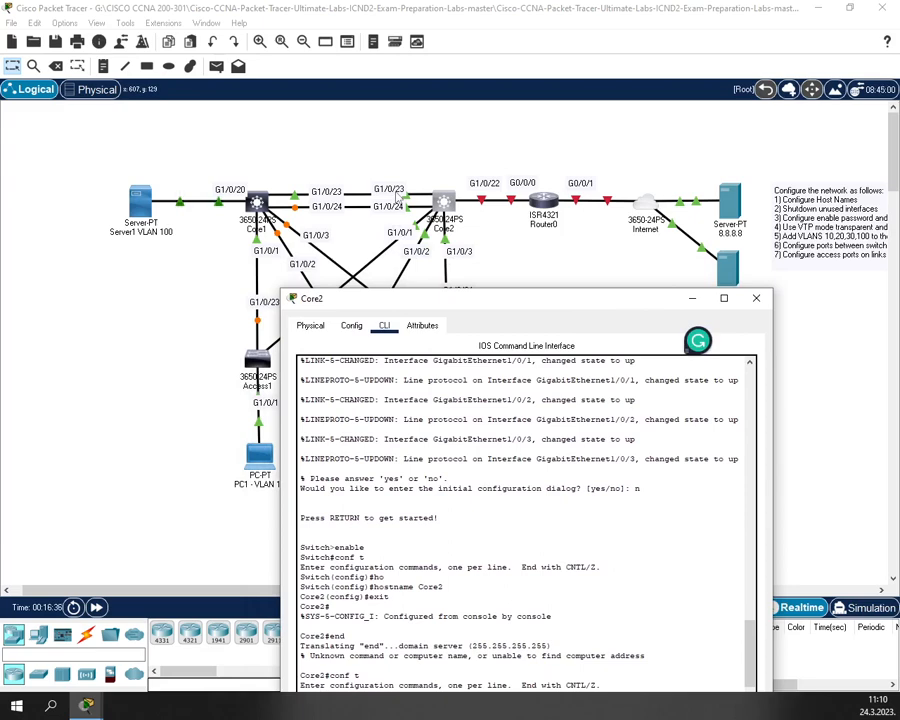
{"action": "left_click_drag", "start_coordinate": [430, 306], "coordinate": [468, 125]}
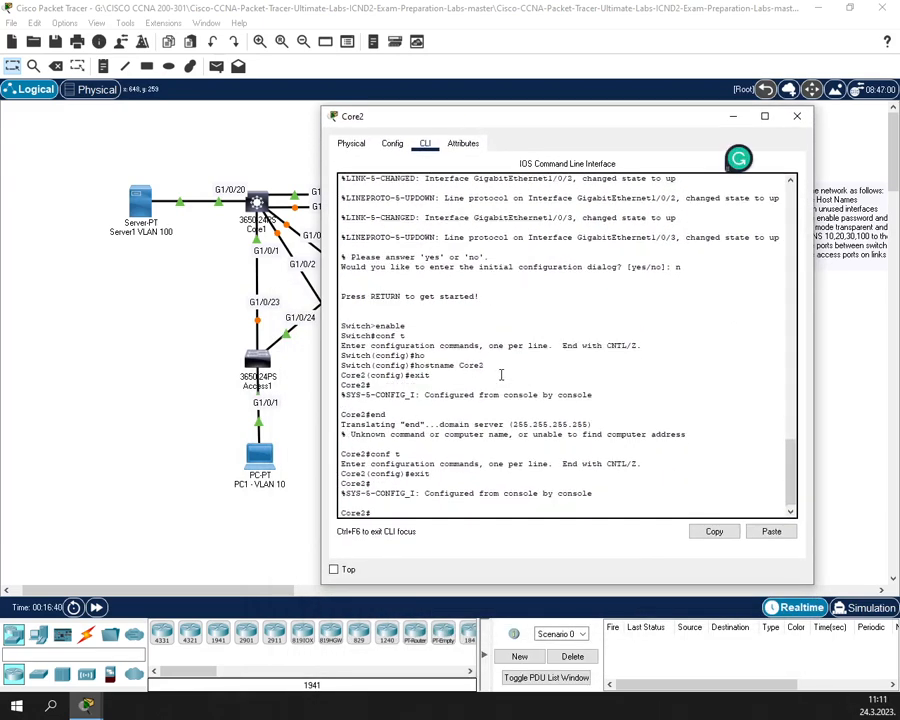
- Run show ip interface brief on Core2 and mark the unused range Gi1/0/4 to Gi1/0/22
{"action": "type", "text": "show ip in"}
{"action": "key", "text": "Tab"}
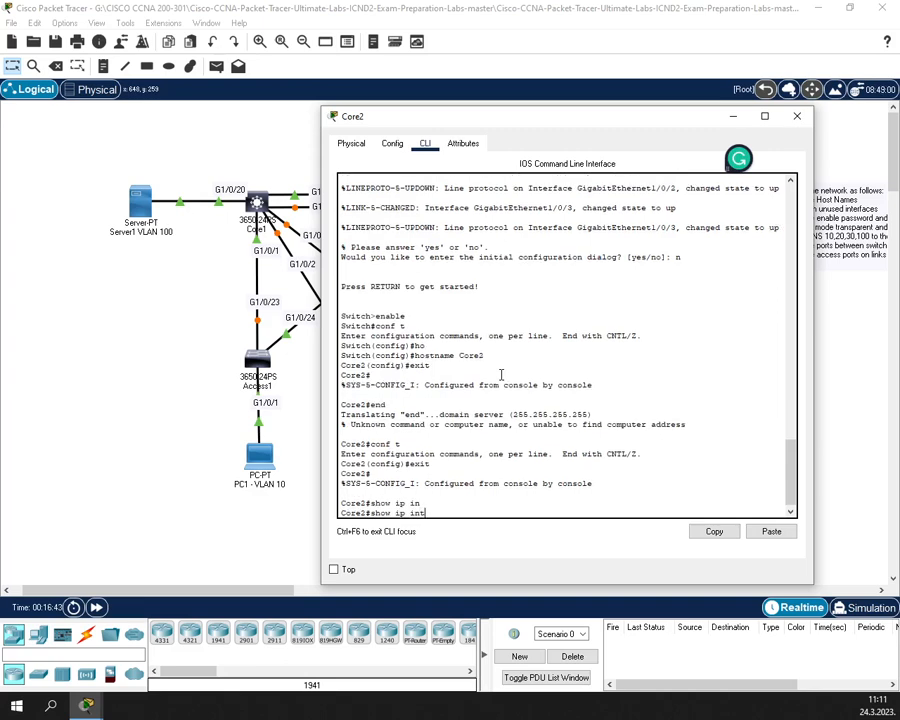
{"action": "type", "text": "t"}
{"action": "key", "text": "Tab"}
{"action": "type", "text": "br"}
{"action": "key", "text": "Tab"}
{"action": "key", "text": "Return"}
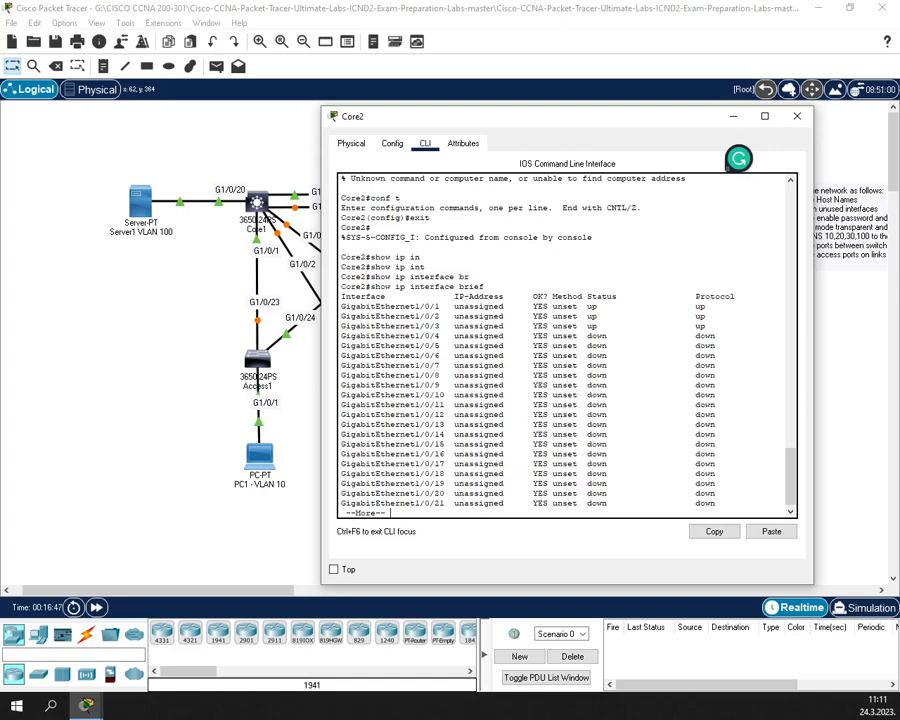
{"action": "key", "text": "Return"}
{"action": "key", "text": "Return"}
{"action": "key", "text": "Return"}
{"action": "key", "text": "Return"}
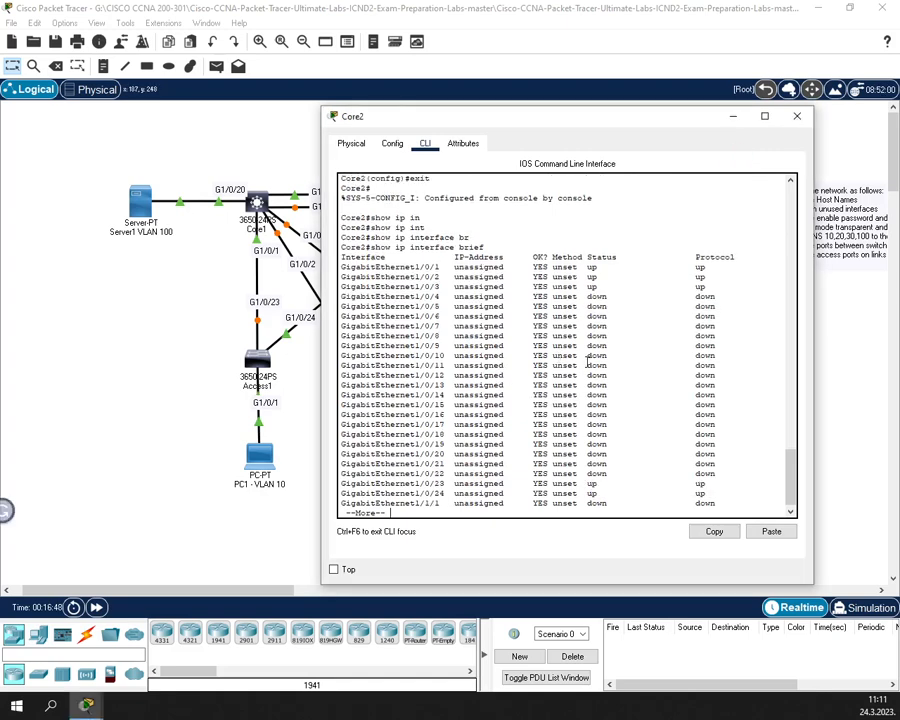
{"action": "key", "text": "Return"}
{"action": "key", "text": "Return"}
{"action": "key", "text": "Return"}
{"action": "key", "text": "Return"}
{"action": "key", "text": "Return"}
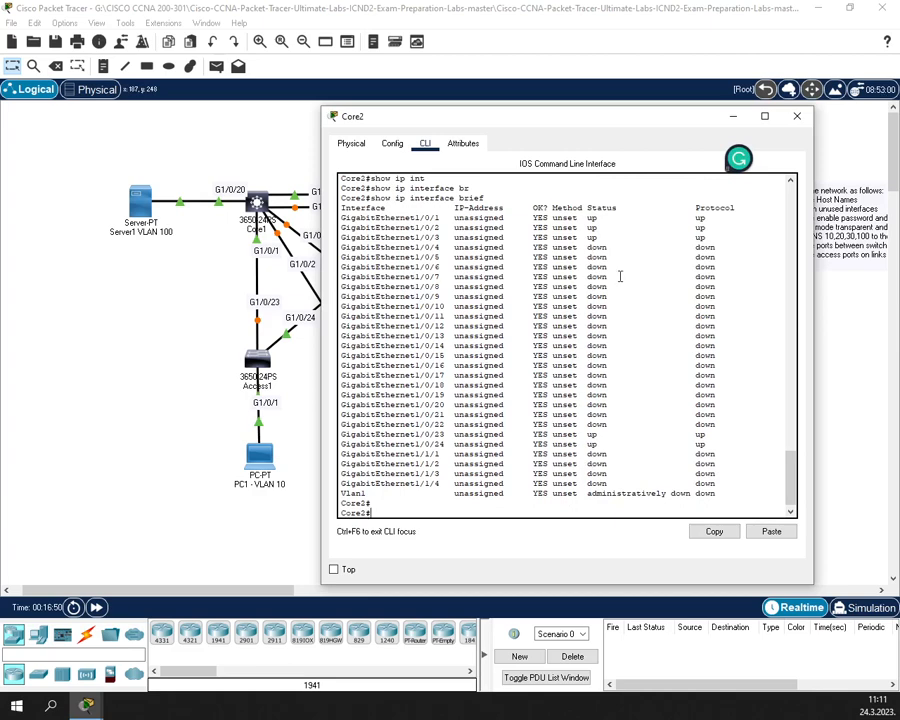
{"action": "left_click_drag", "start_coordinate": [425, 247], "coordinate": [441, 247]}
{"action": "left_click_drag", "start_coordinate": [425, 424], "coordinate": [719, 424]}
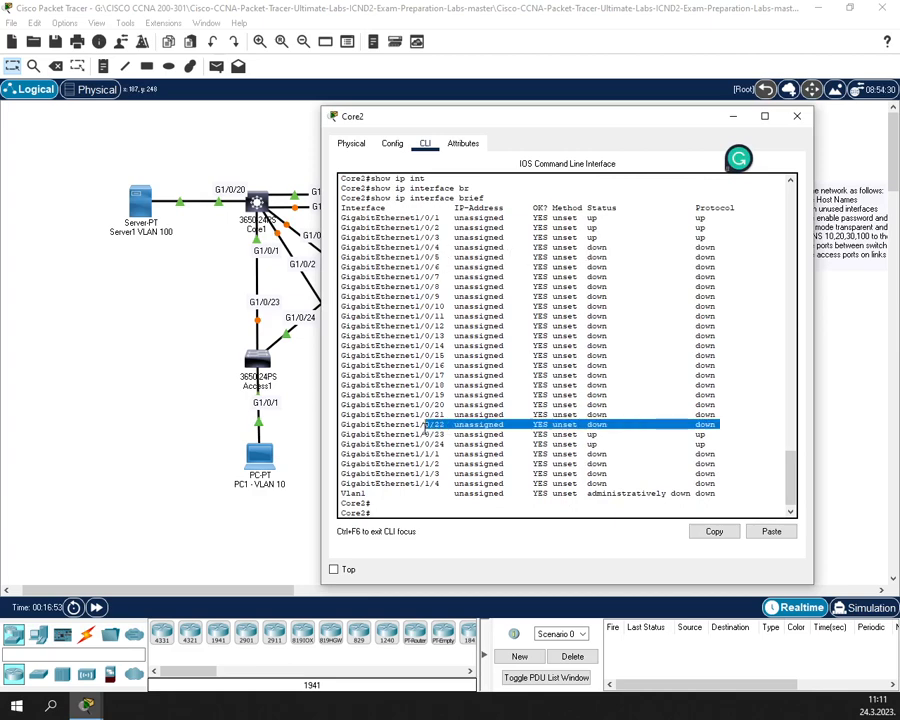
{"action": "left_click", "coordinate": [465, 500]}
- Enter configuration mode and select the port range GigabitEthernet1/0/4-22
{"action": "type", "text": "conf"}
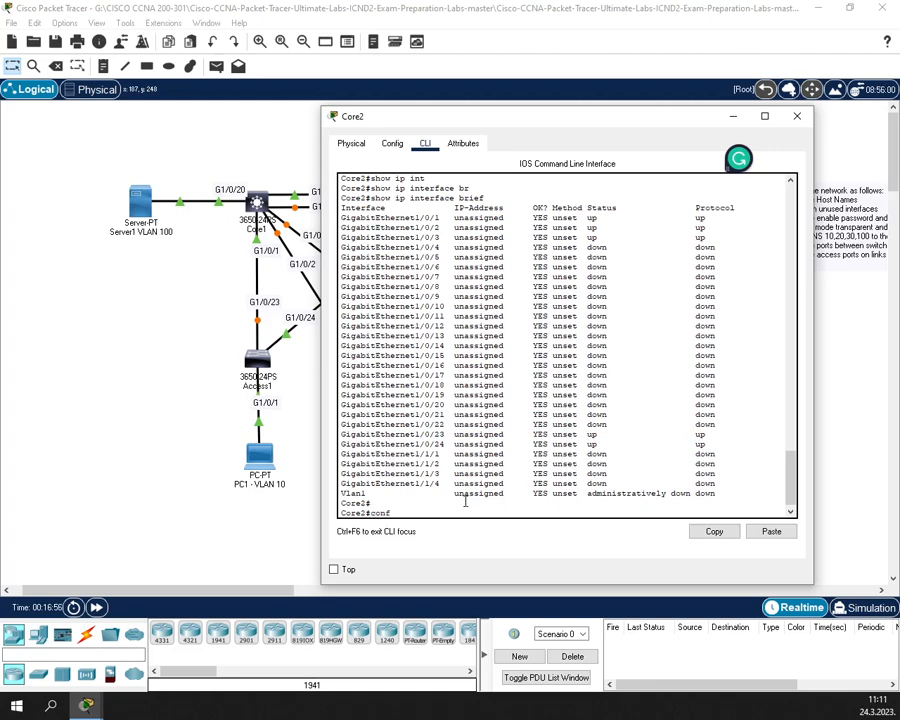
{"action": "type", "text": " t"}
{"action": "key", "text": "Return"}
{"action": "type", "text": "in"}
{"action": "key", "text": "Tab"}
{"action": "type", "text": "r"}
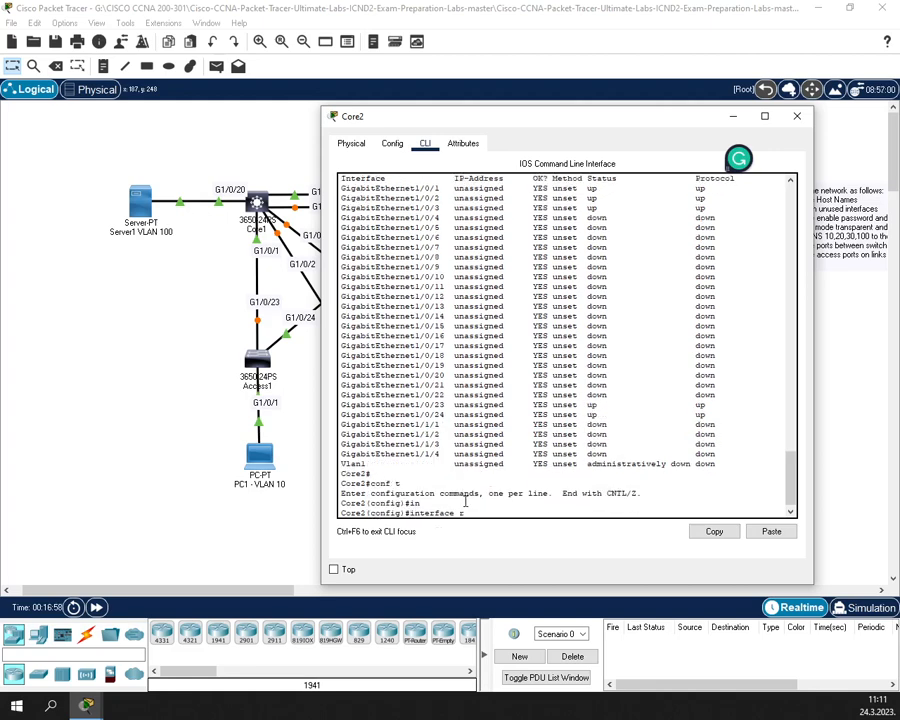
{"action": "key", "text": "Tab"}
{"action": "type", "text": "Gi"}
{"action": "key", "text": "Tab"}
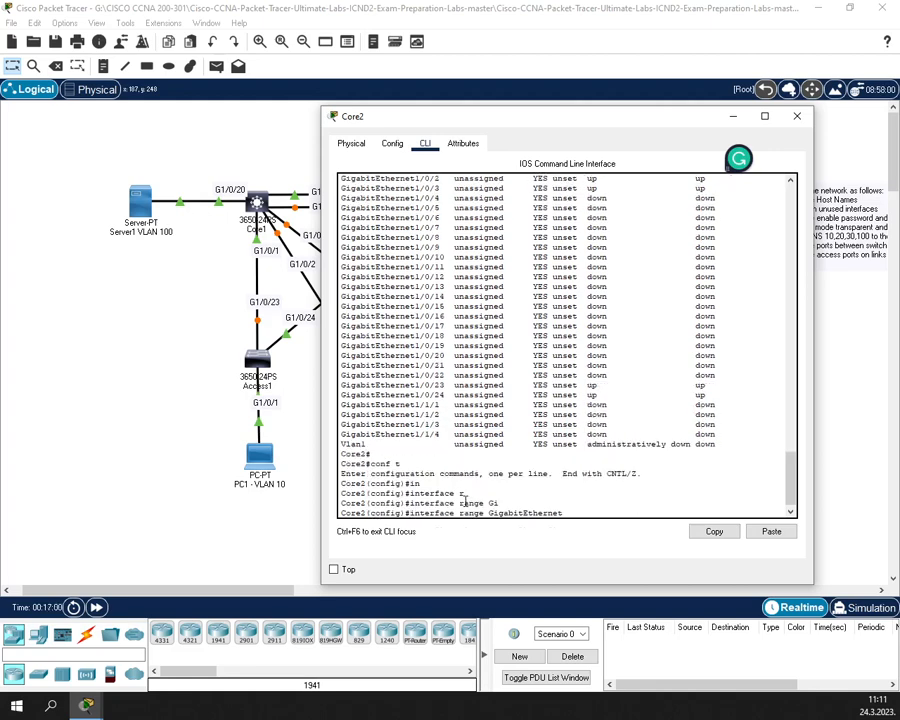
{"action": "type", "text": "1/0/4-22"}
{"action": "key", "text": "Return"}
- Shut down ports Gi1/0/4–22 and return to the Core2# prompt
{"action": "type", "text": "s"}
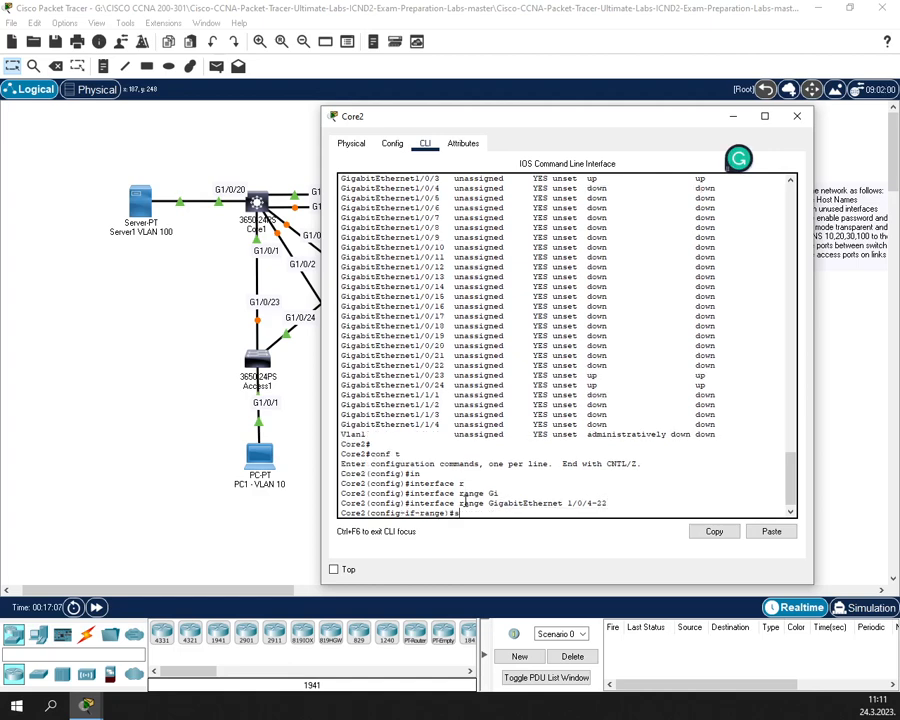
{"action": "type", "text": "h"}
{"action": "key", "text": "Return"}
{"action": "type", "text": "exit"}
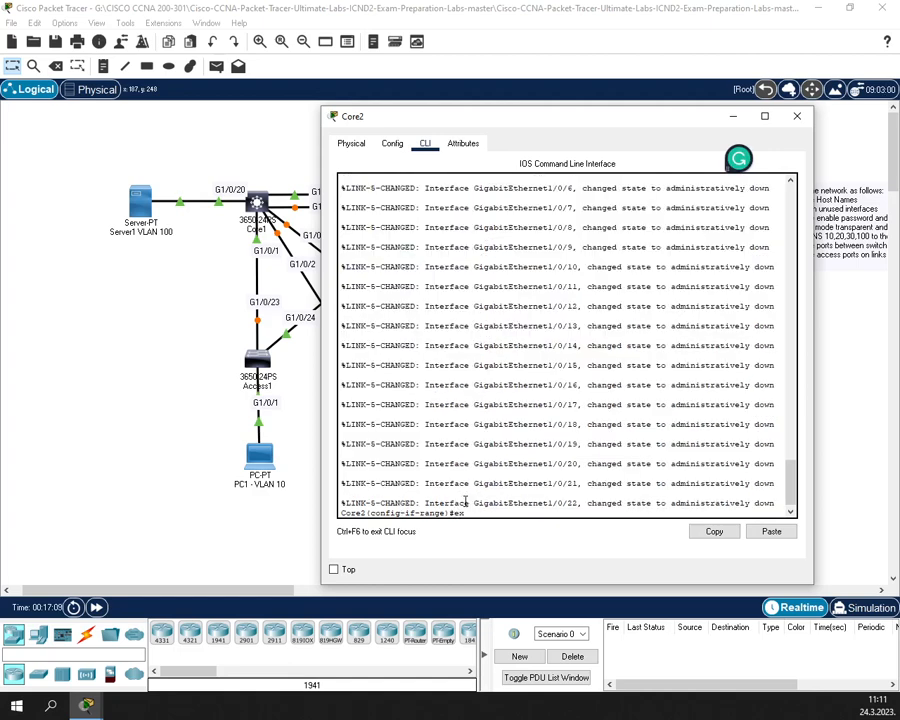
{"action": "key", "text": "Return"}
{"action": "type", "text": "exit"}
{"action": "key", "text": "Return"}
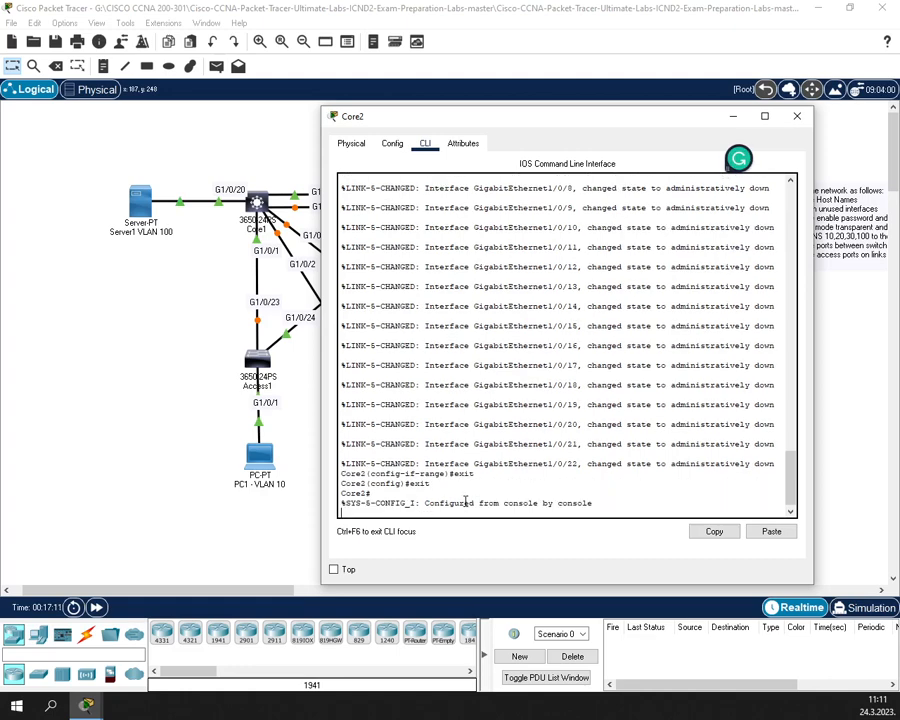
- Recall and rerun show ip interface brief to confirm the ports are administratively down
{"action": "type", "text": "conf t"}
{"action": "key", "text": "Up"}
{"action": "key", "text": "Up"}
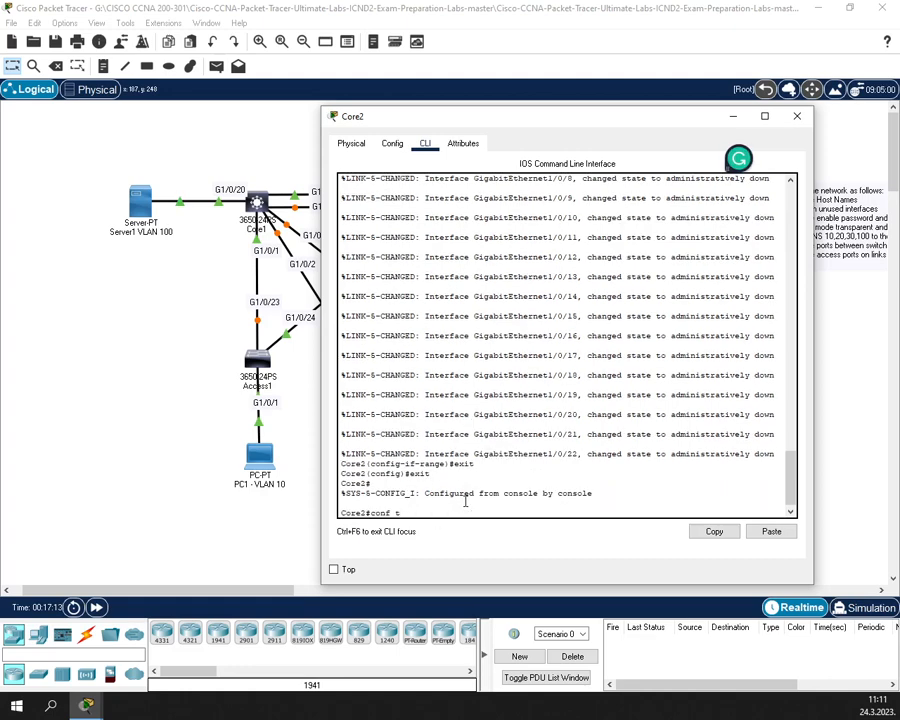
{"action": "key", "text": "Down"}
{"action": "key", "text": "Return"}
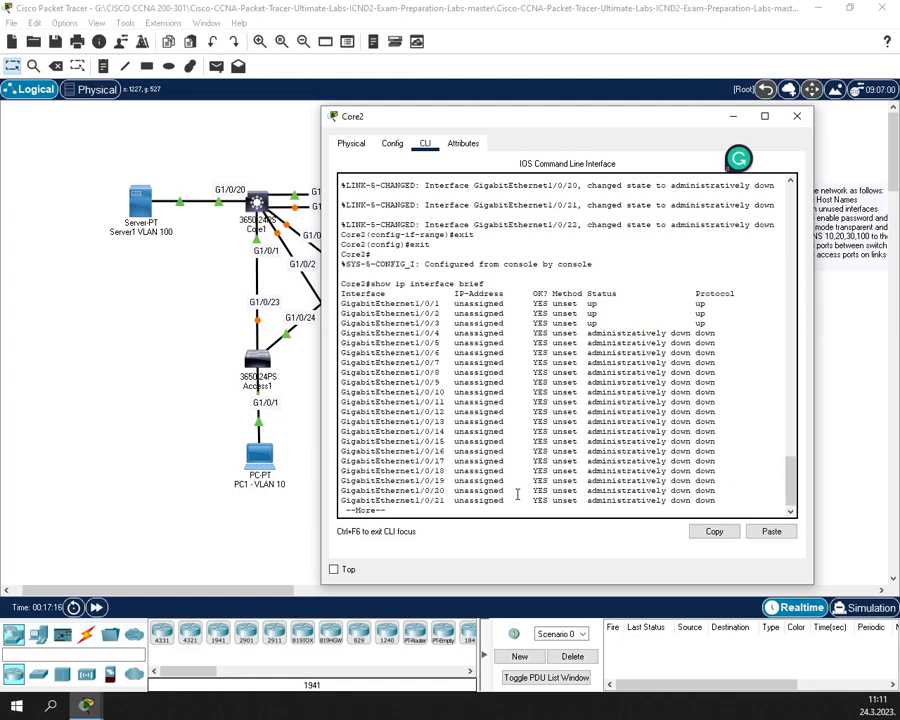
- On Core2, enter global configuration and select interface range GigabitEthernet1/1/1-4
{"action": "key", "text": "Return"}
{"action": "key", "text": "Return"}
{"action": "key", "text": "Return"}
{"action": "key", "text": "Return"}
{"action": "key", "text": "Return"}
{"action": "key", "text": "Return"}
{"action": "key", "text": "Return"}
{"action": "key", "text": "Return"}
{"action": "key", "text": "Return"}
{"action": "key", "text": "Return"}
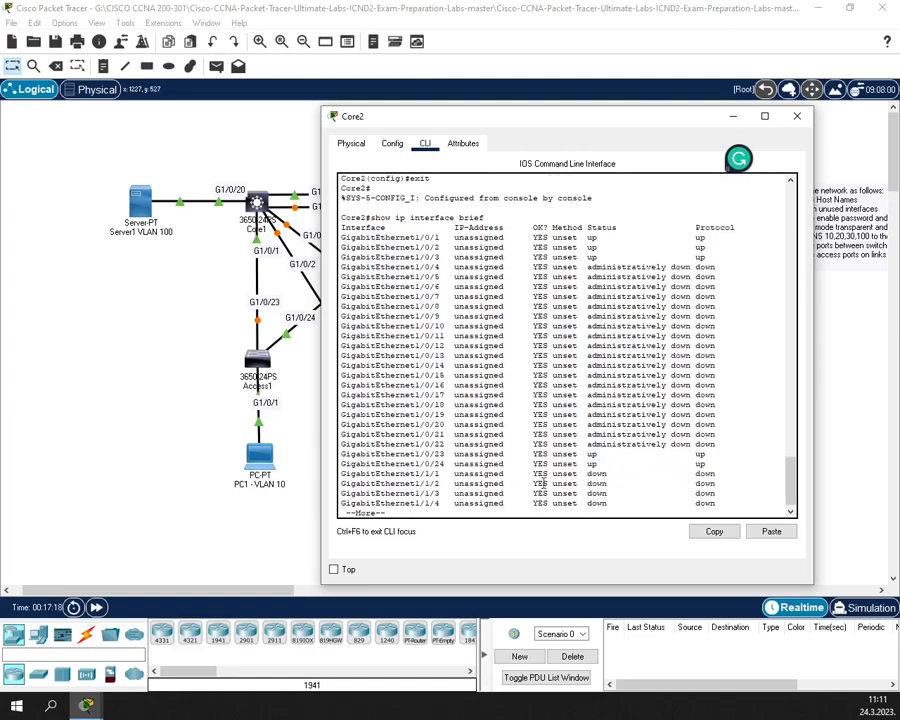
{"action": "left_click_drag", "start_coordinate": [611, 473], "coordinate": [574, 442]}
{"action": "left_click", "coordinate": [514, 507]}
{"action": "key", "text": "Up"}
{"action": "key", "text": "Up"}
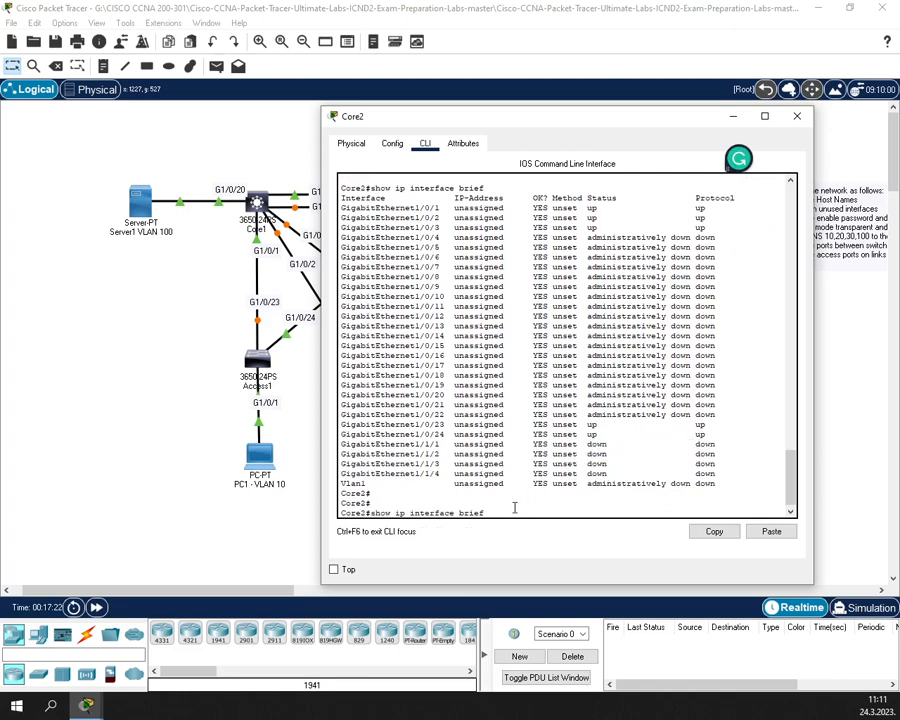
{"action": "key", "text": "Return"}
{"action": "key", "text": "Up"}
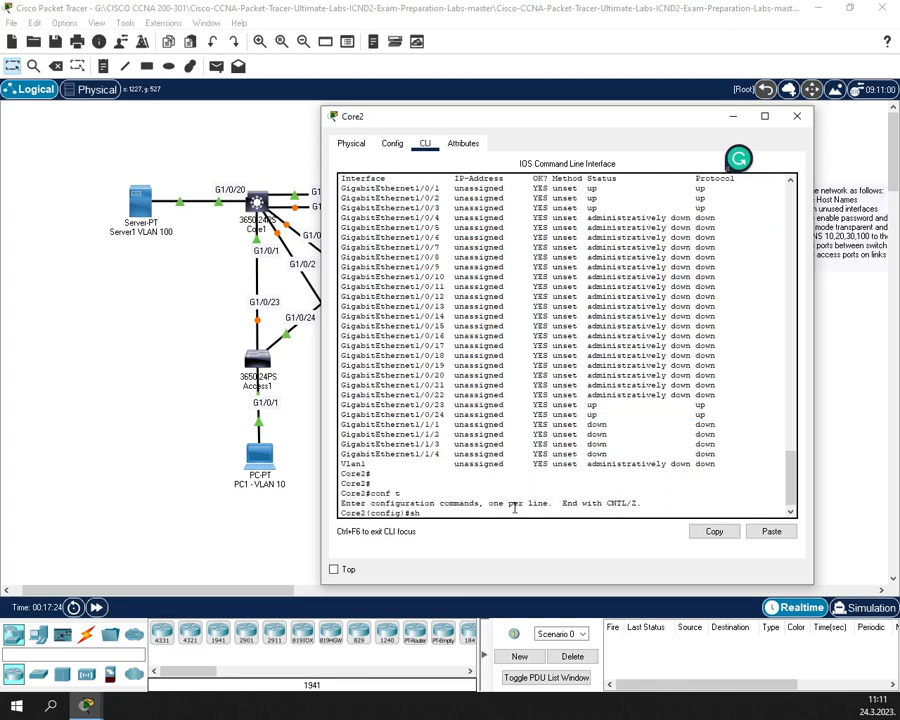
{"action": "key", "text": "Up"}
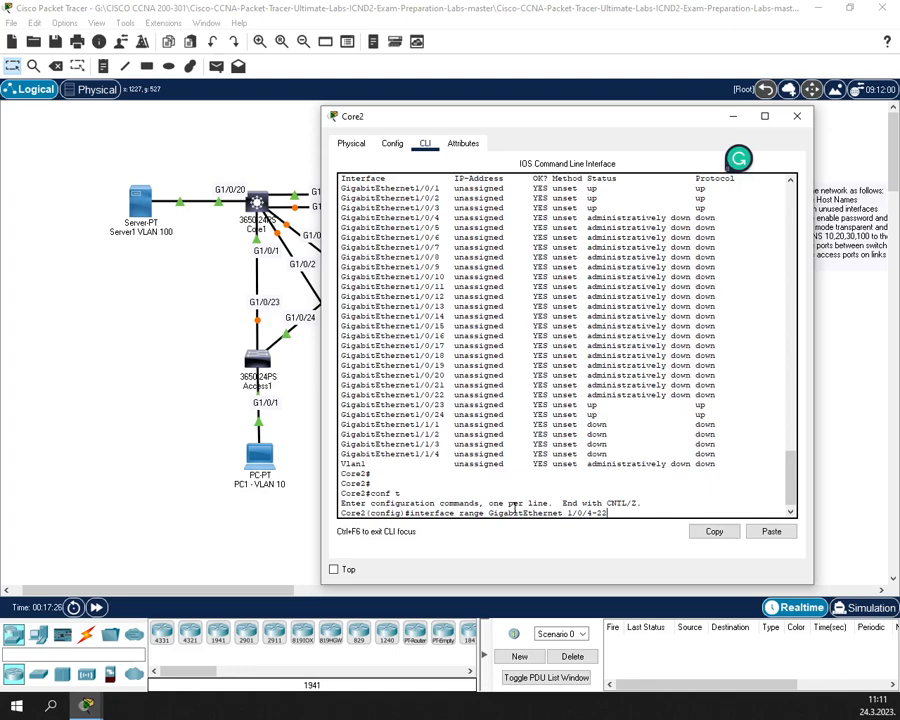
{"action": "key", "text": "BackSpace"}
{"action": "key", "text": "BackSpace"}
{"action": "key", "text": "BackSpace"}
{"action": "type", "text": "/1"}
{"action": "key", "text": "Return"}
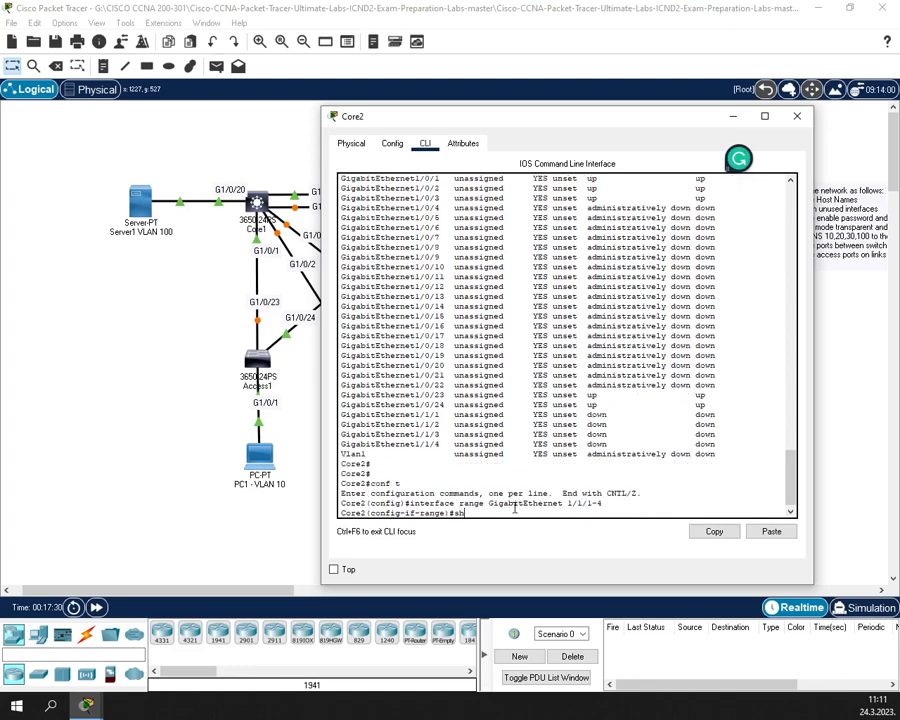
- Shut down ports Gi1/1/1–1/1/4 and exit back to the privileged prompt
{"action": "type", "text": "sh"}
{"action": "key", "text": "Return"}
{"action": "key", "text": "Return"}
{"action": "type", "text": "exit"}
{"action": "key", "text": "Return"}
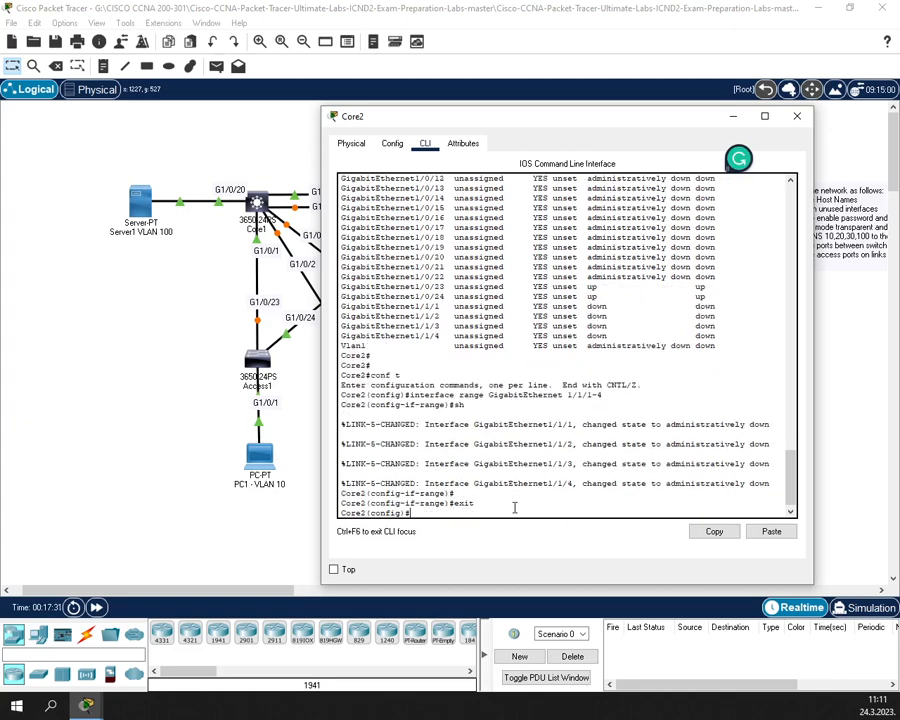
{"action": "type", "text": "exit"}
{"action": "key", "text": "Return"}
- Confirm with show ip interface brief that unused ports are down, then close Core2 and open Access1
{"action": "key", "text": "Return"}
{"action": "type", "text": "show ip interface brief"}
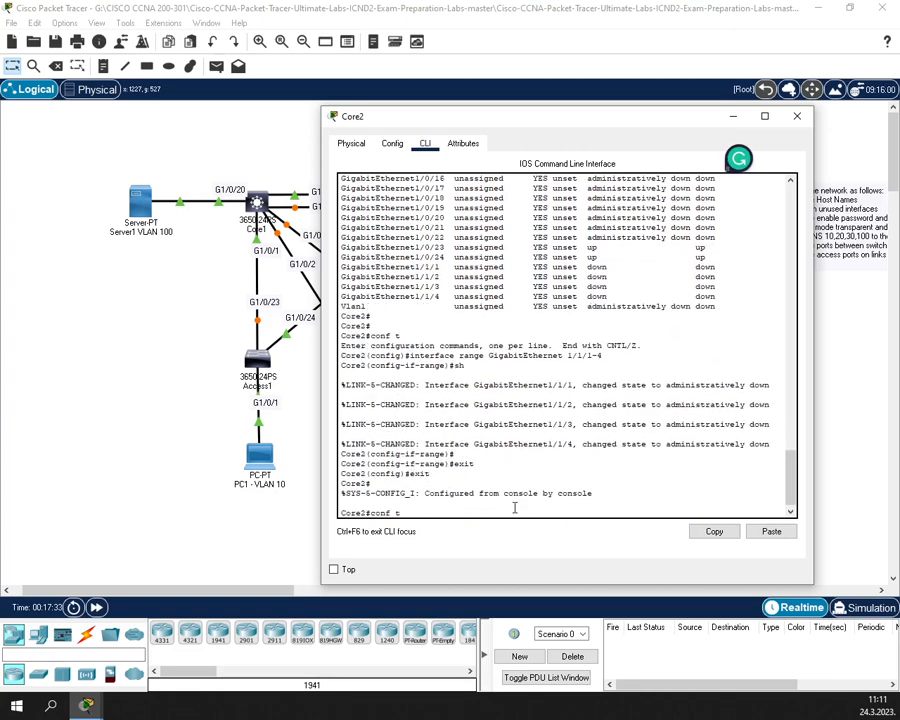
{"action": "key", "text": "Return"}
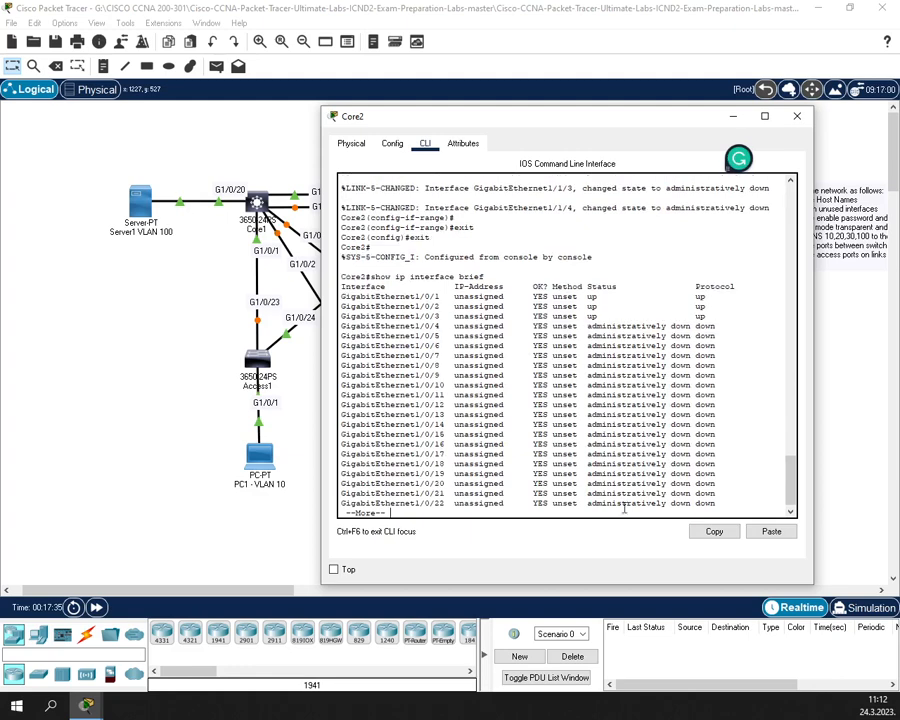
{"action": "key", "text": "space"}
{"action": "key", "text": "Return"}
{"action": "key", "text": "Return"}
{"action": "key", "text": "Return"}
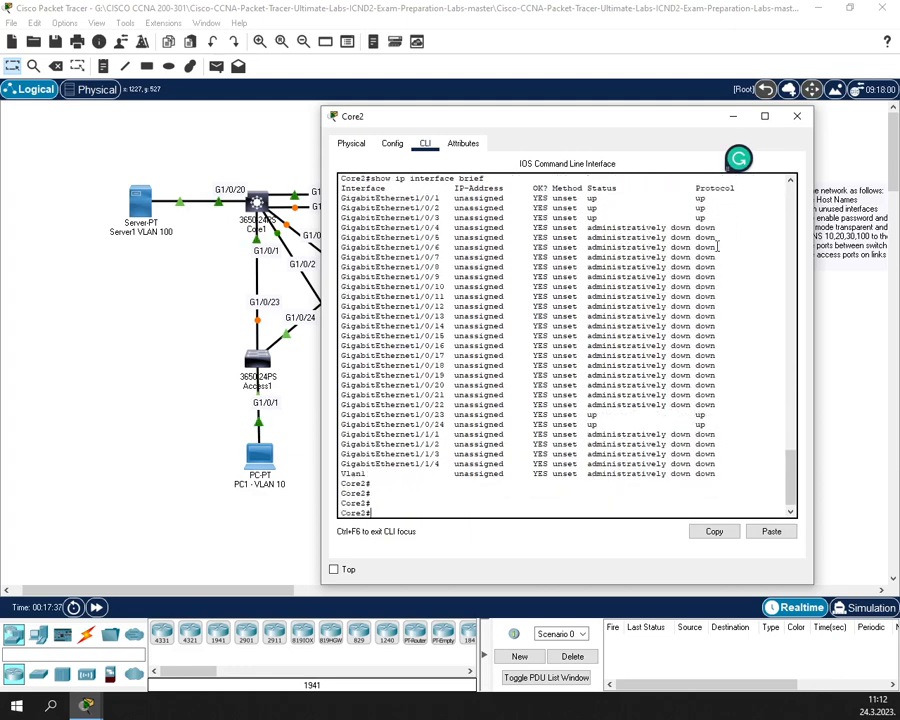
{"action": "left_click", "coordinate": [797, 117]}
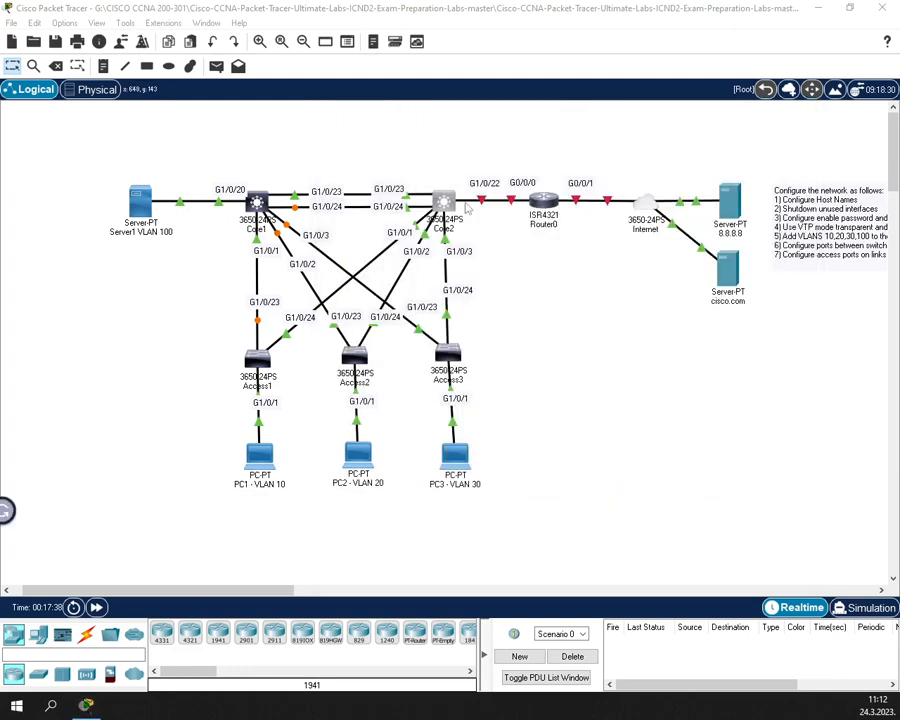
{"action": "left_click", "coordinate": [260, 372]}
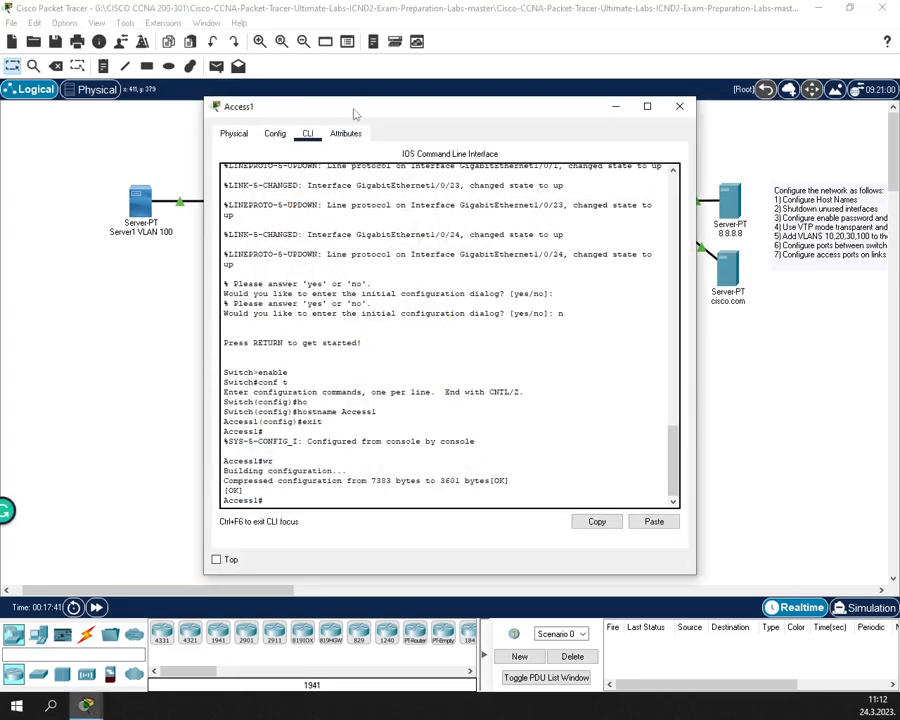
- Run show ip interface brief on Access1 and page through the full interface table
{"action": "left_click_drag", "start_coordinate": [354, 112], "coordinate": [357, 95]}
{"action": "type", "text": "show"}
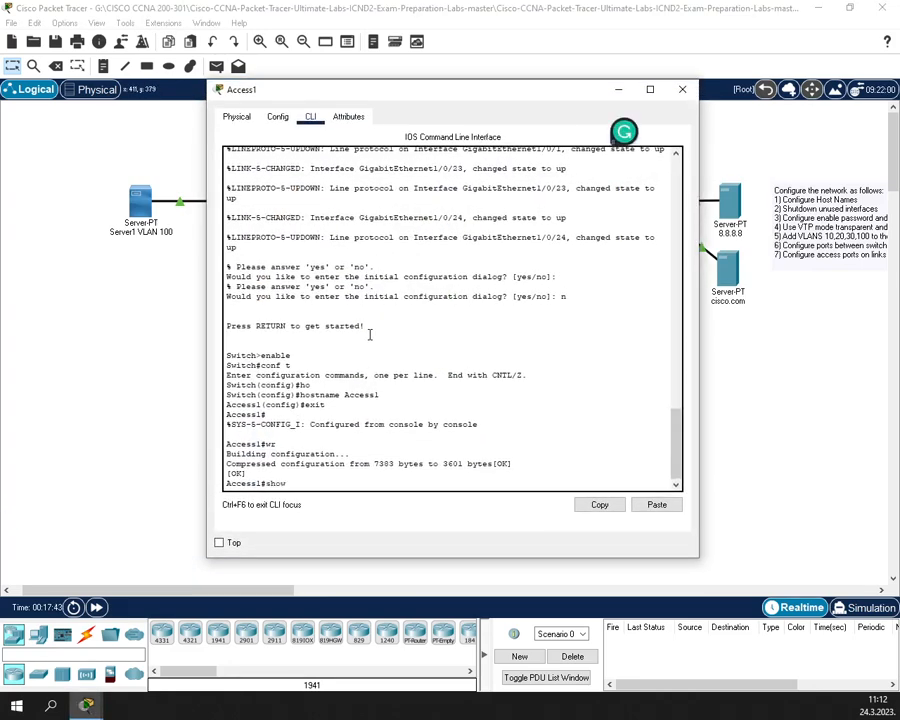
{"action": "type", "text": " ip"}
{"action": "key", "text": "Tab"}
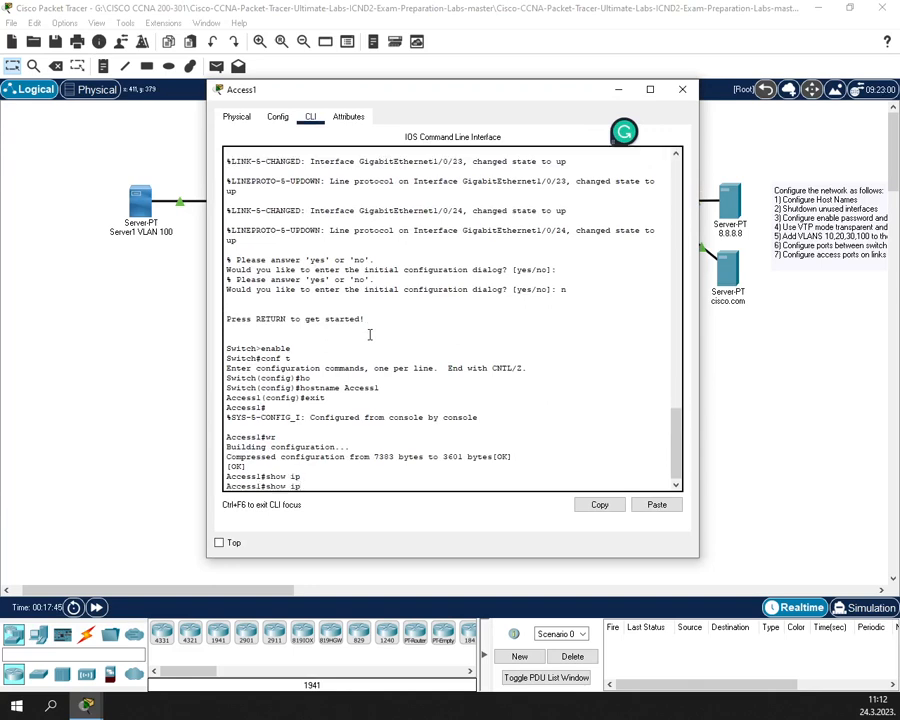
{"action": "key", "text": "BackSpace"}
{"action": "type", "text": "ip in"}
{"action": "key", "text": "Tab"}
{"action": "type", "text": "t"}
{"action": "key", "text": "Tab"}
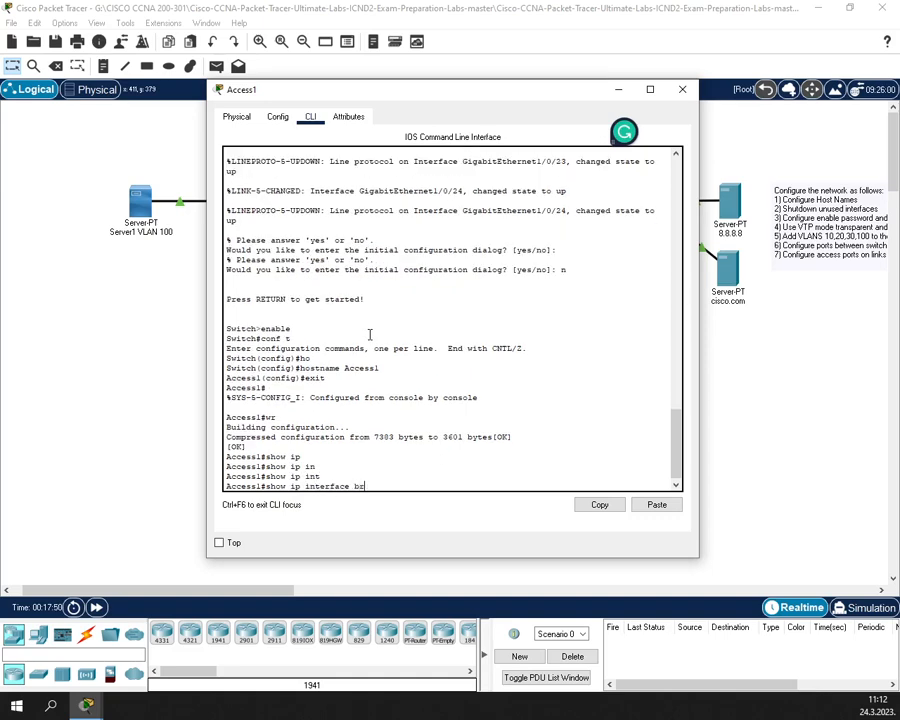
{"action": "type", "text": "br"}
{"action": "key", "text": "Tab"}
{"action": "key", "text": "Return"}
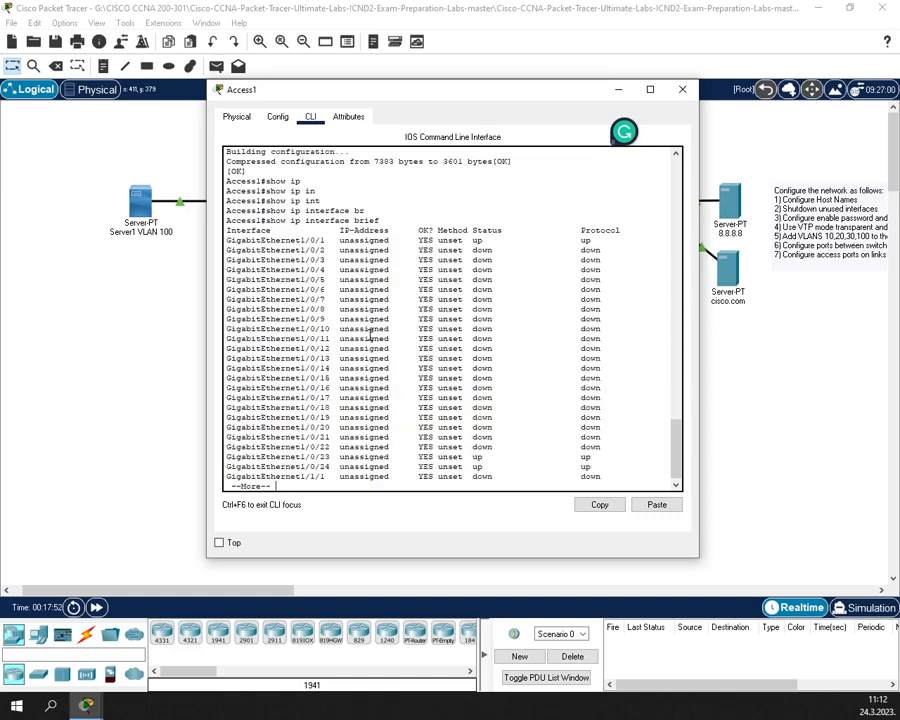
{"action": "key", "text": "space"}
{"action": "key", "text": "Return"}
{"action": "key", "text": "Return"}
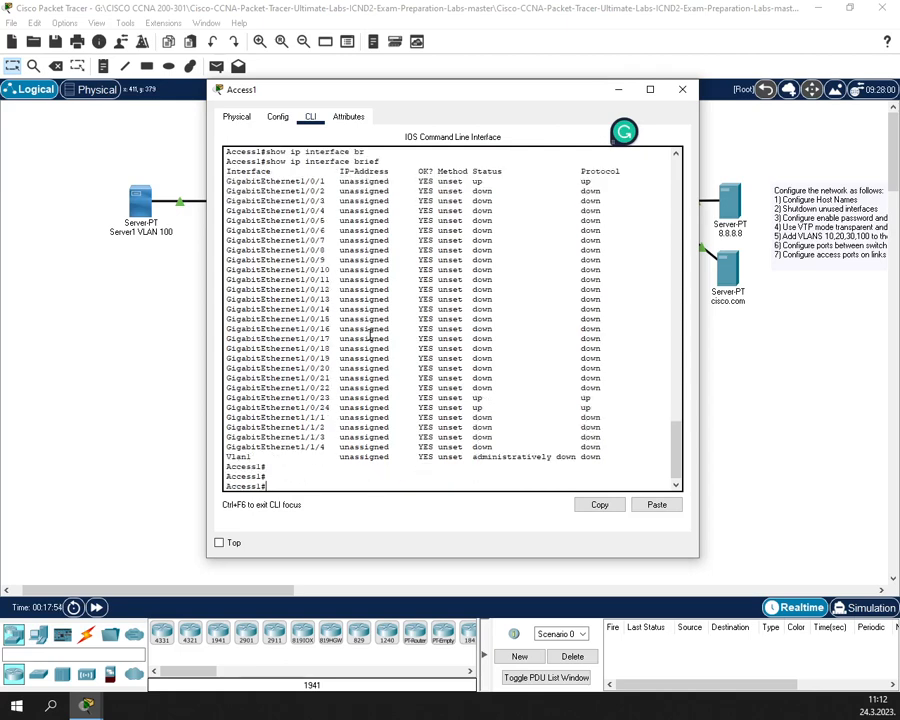
- Highlight ports Gi1/0/2 and Gi1/0/22 as the first and last unused ports
{"action": "left_click_drag", "start_coordinate": [316, 191], "coordinate": [325, 191]}
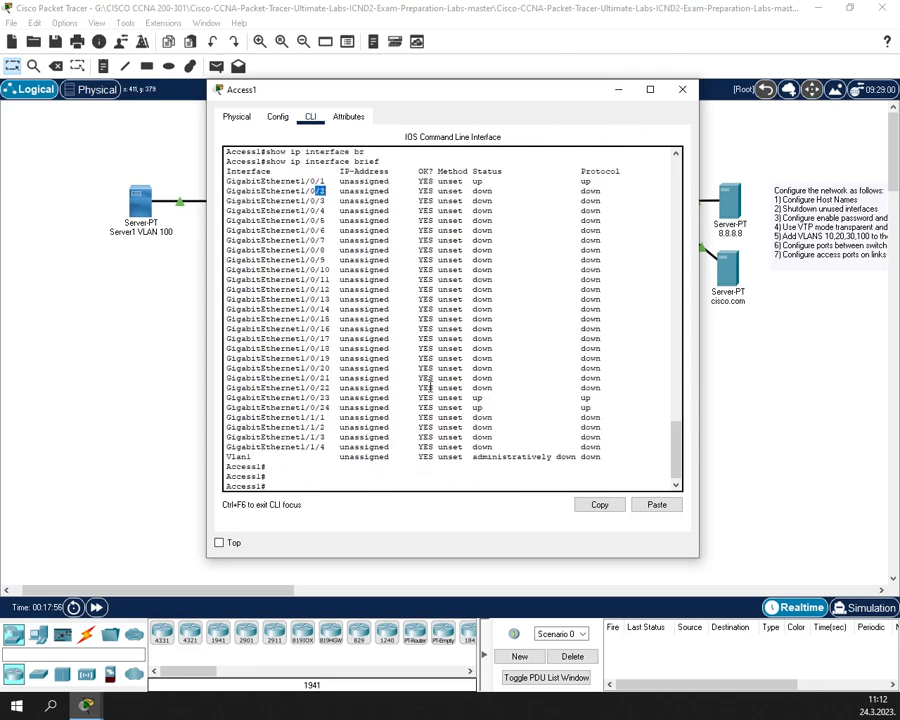
{"action": "left_click_drag", "start_coordinate": [334, 390], "coordinate": [315, 390]}
{"action": "left_click", "coordinate": [378, 457]}
- Enter global configuration and select interface range gigabitEthernet 1/0/2-22
{"action": "type", "text": "ionf t"}
{"action": "key", "text": "Return"}
{"action": "type", "text": "in"}
{"action": "key", "text": "Tab"}
{"action": "type", "text": "g"}
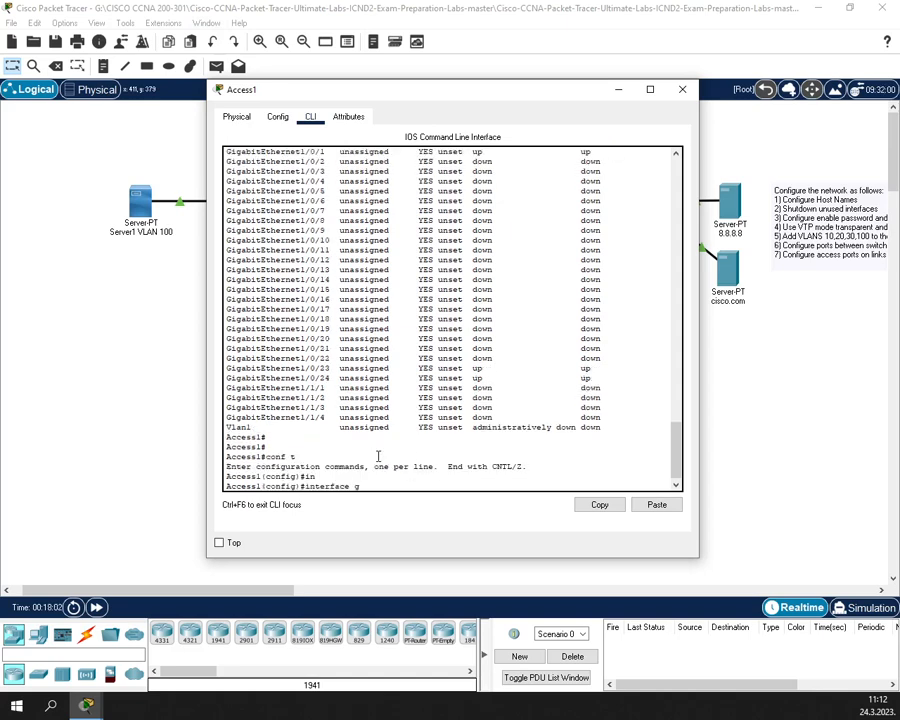
{"action": "key", "text": "Tab"}
{"action": "type", "text": "g"}
{"action": "key", "text": "Tab"}
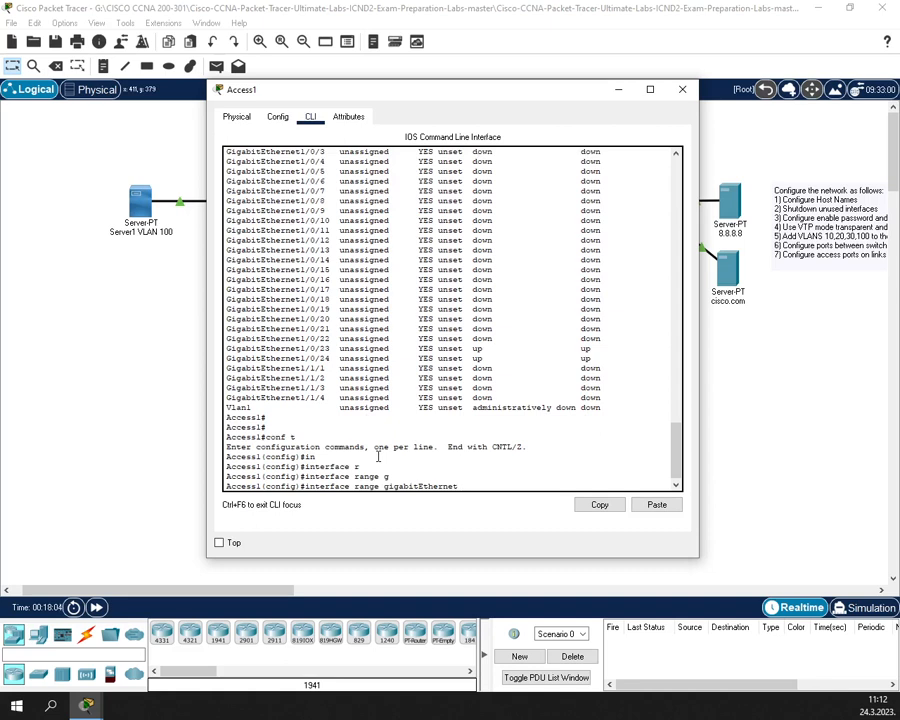
{"action": "type", "text": "1/0/2-22"}
{"action": "key", "text": "Return"}
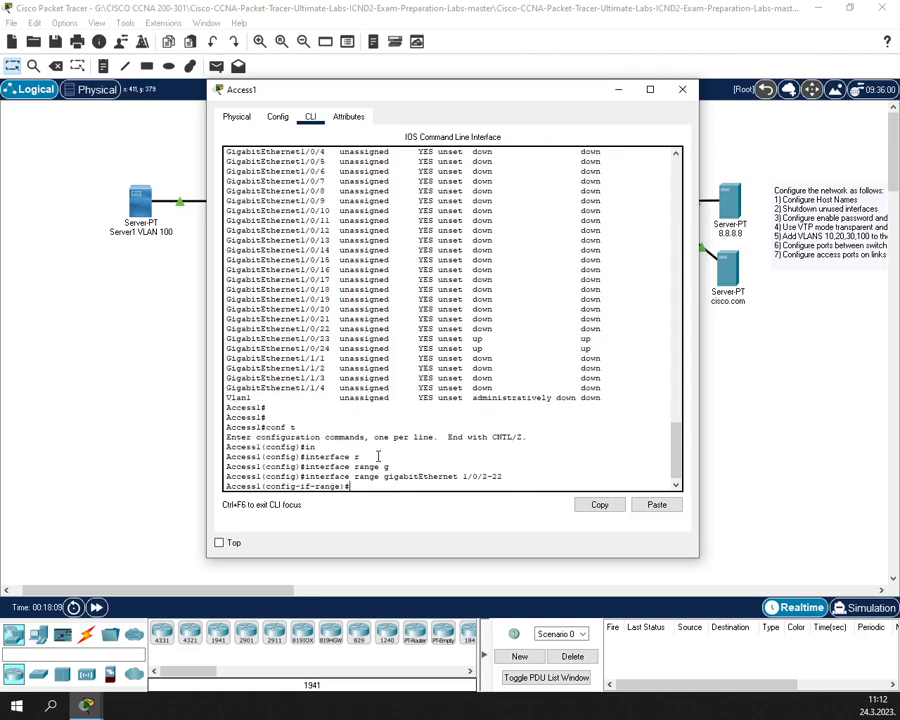
- Shut down the range, exit, and verify via show ip interface brief they're administratively down
{"action": "type", "text": "shut"}
{"action": "key", "text": "Return"}
{"action": "key", "text": "Return"}
{"action": "key", "text": "Return"}
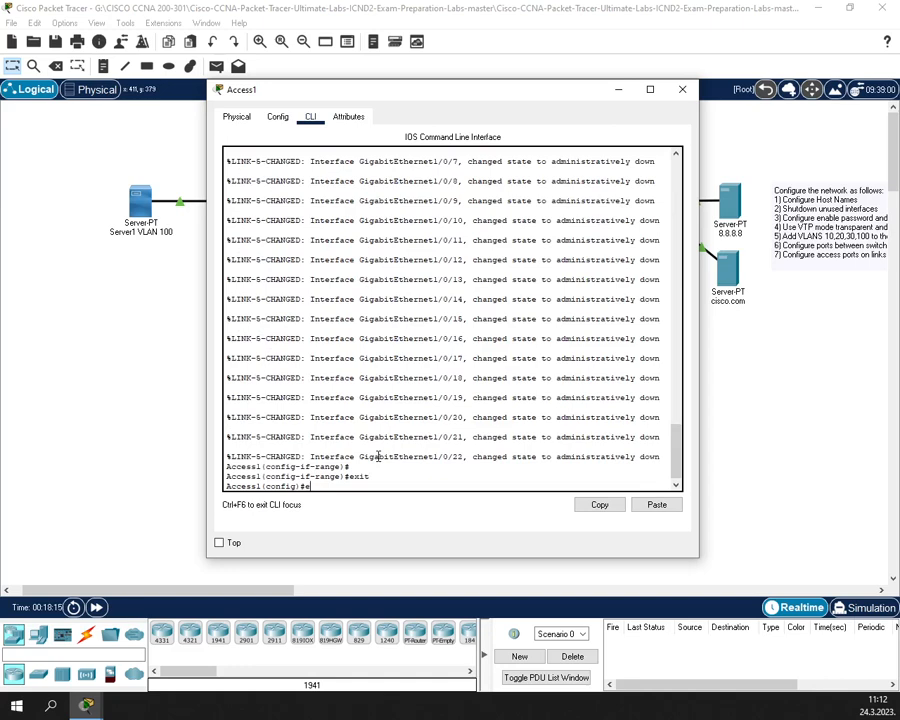
{"action": "type", "text": "exit"}
{"action": "key", "text": "Return"}
{"action": "type", "text": "show ip interface brief"}
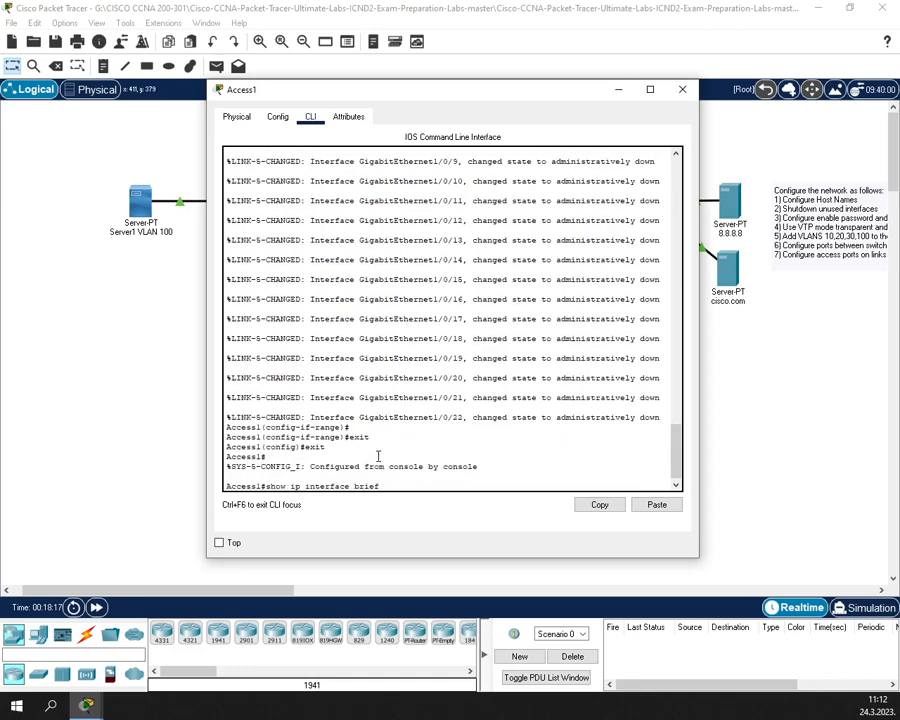
{"action": "key", "text": "Return"}
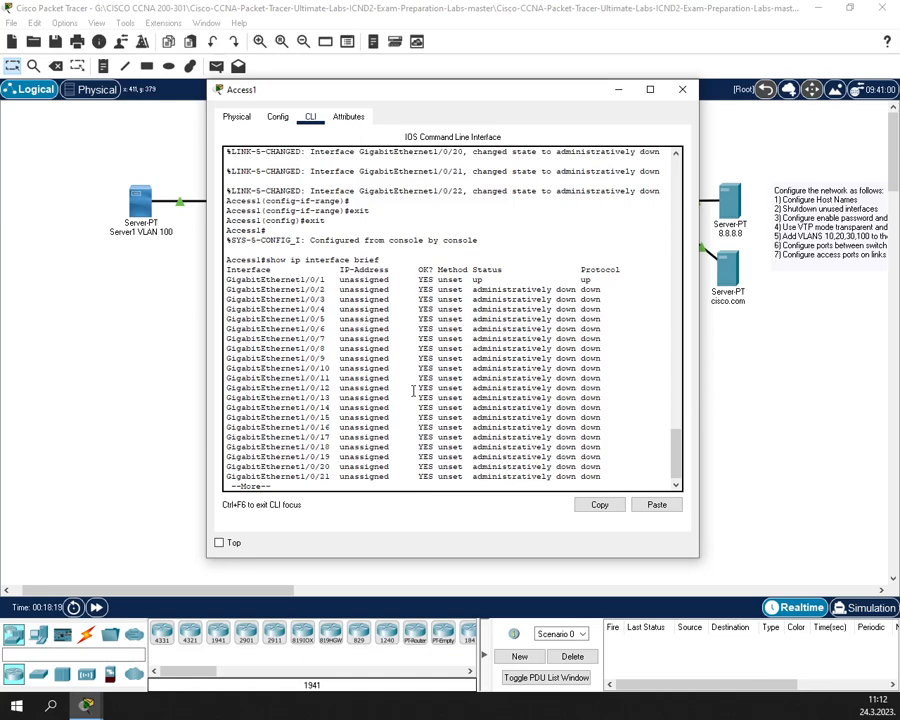
{"action": "scroll", "coordinate": [438, 349], "scroll_direction": "down", "scroll_amount": 1}
{"action": "scroll", "coordinate": [440, 300], "scroll_direction": "up", "scroll_amount": 3}
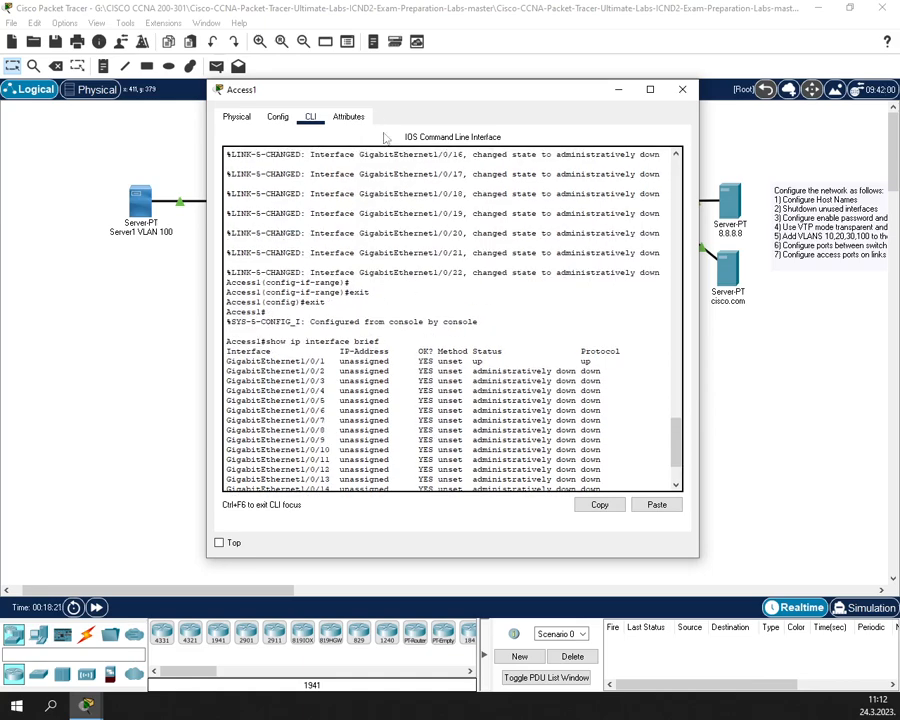
{"action": "left_click_drag", "start_coordinate": [367, 105], "coordinate": [476, 121]}
{"action": "scroll", "coordinate": [558, 402], "scroll_direction": "down", "scroll_amount": 4}
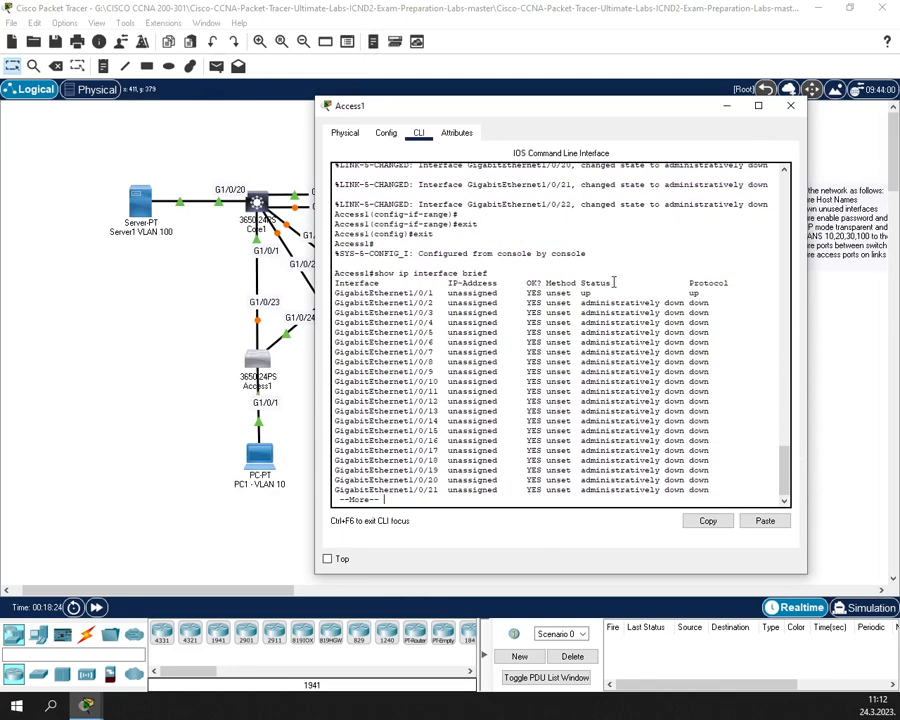
{"action": "left_click_drag", "start_coordinate": [577, 322], "coordinate": [577, 333]}
- Enter global configuration and select interface range gigabitEthernet 1/1/1-4 on Access1
{"action": "key", "text": "Return"}
{"action": "key", "text": "Return"}
{"action": "key", "text": "Return"}
{"action": "key", "text": "Return"}
{"action": "key", "text": "Return"}
{"action": "key", "text": "Return"}
{"action": "key", "text": "Return"}
{"action": "key", "text": "Return"}
{"action": "key", "text": "Return"}
{"action": "key", "text": "Return"}
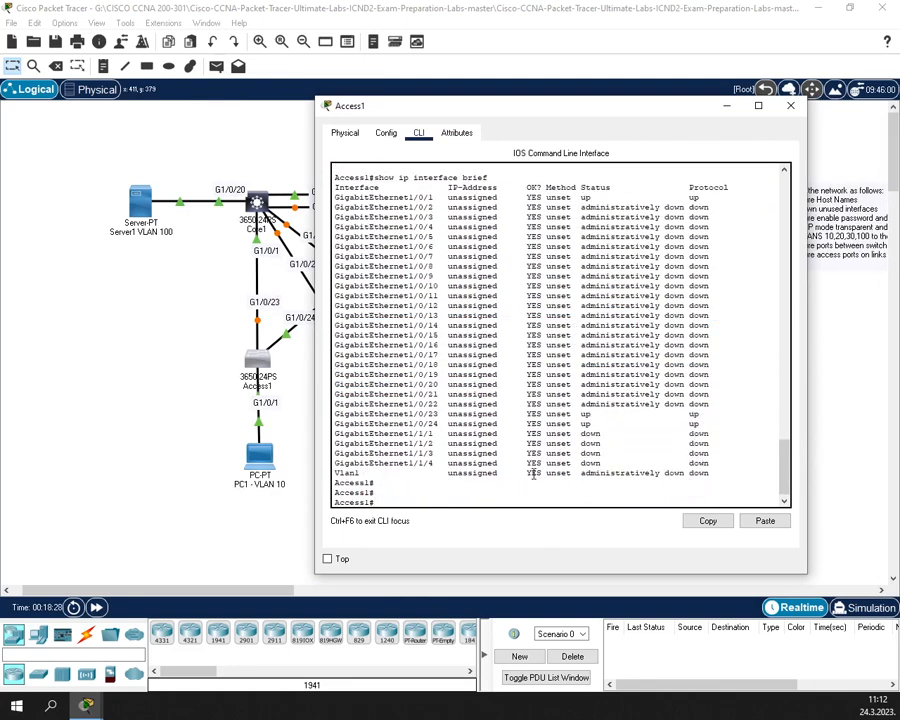
{"action": "type", "text": "conf t"}
{"action": "key", "text": "Return"}
{"action": "type", "text": "exit"}
{"action": "key", "text": "BackSpace"}
{"action": "key", "text": "BackSpace"}
{"action": "key", "text": "BackSpace"}
{"action": "key", "text": "BackSpace"}
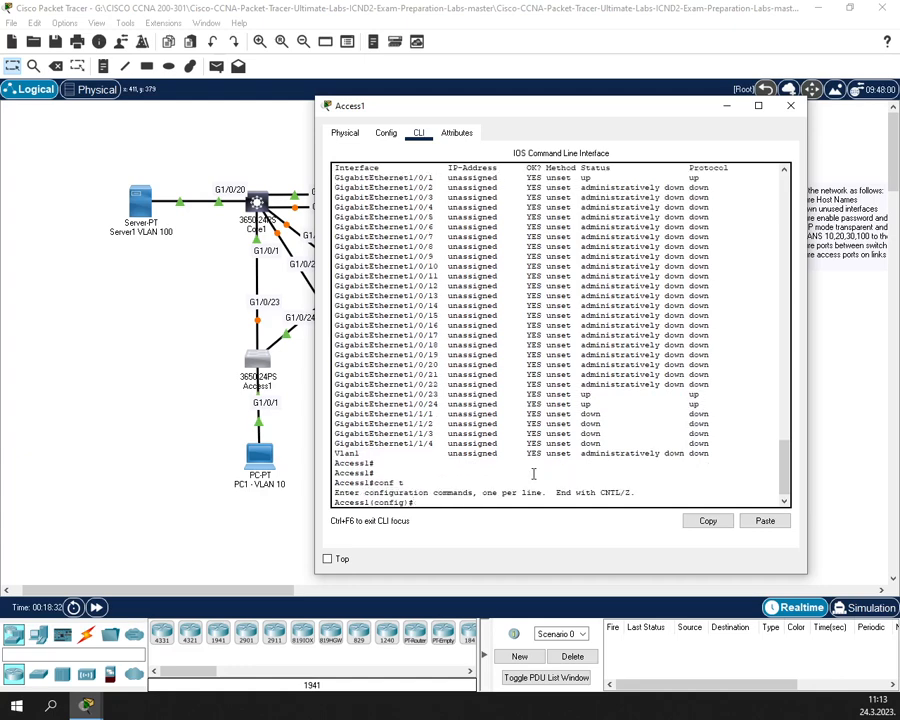
{"action": "type", "text": "in"}
{"action": "key", "text": "Tab"}
{"action": "type", "text": "r"}
{"action": "key", "text": "Tab"}
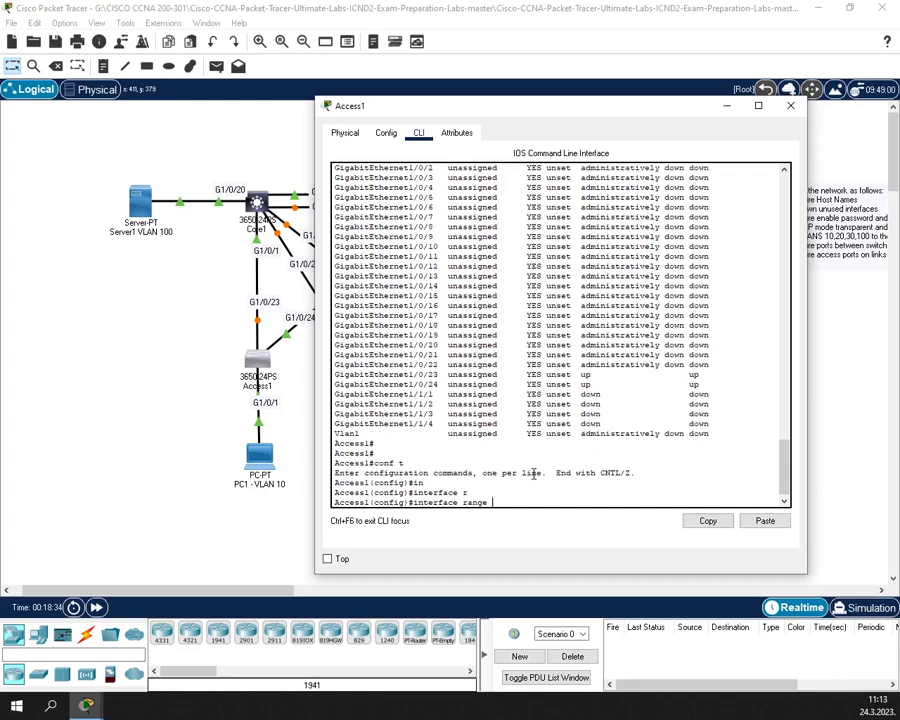
{"action": "type", "text": "g"}
{"action": "key", "text": "Tab"}
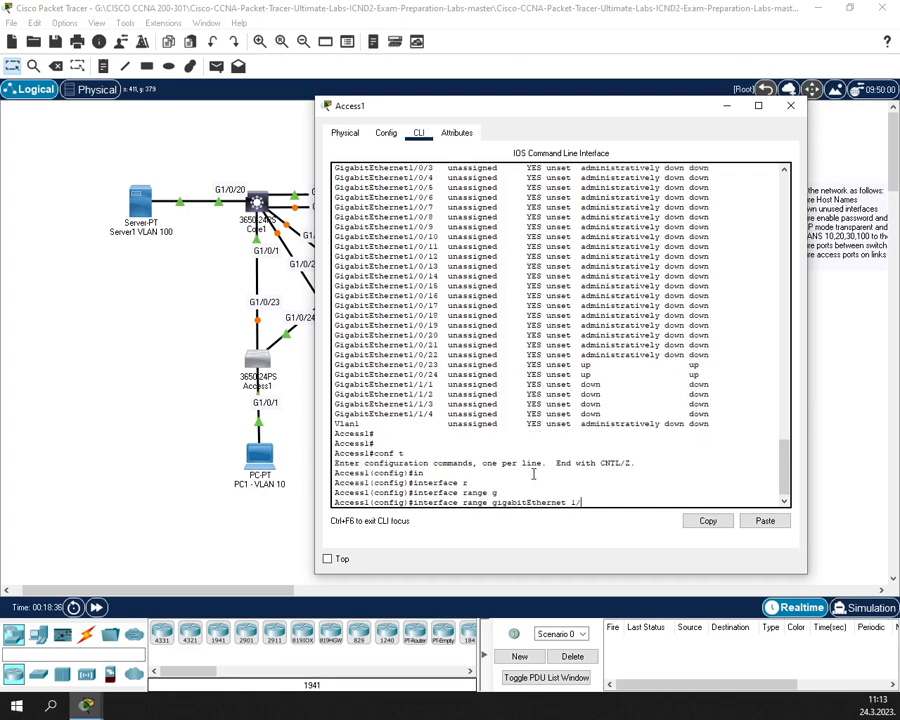
{"action": "type", "text": "1/1/1-4"}
{"action": "key", "text": "Return"}
- Shut down ports Gi1/1/1–1/1/4, exit to privileged mode, and save with wr
{"action": "type", "text": "sh"}
{"action": "key", "text": "Return"}
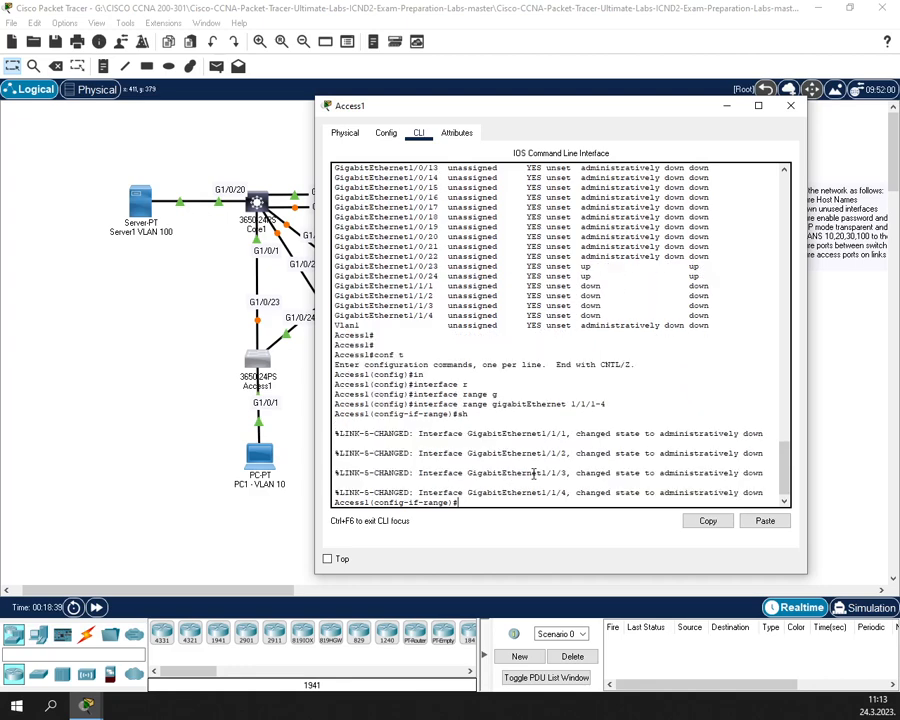
{"action": "key", "text": "Return"}
{"action": "type", "text": "exit"}
{"action": "key", "text": "Return"}
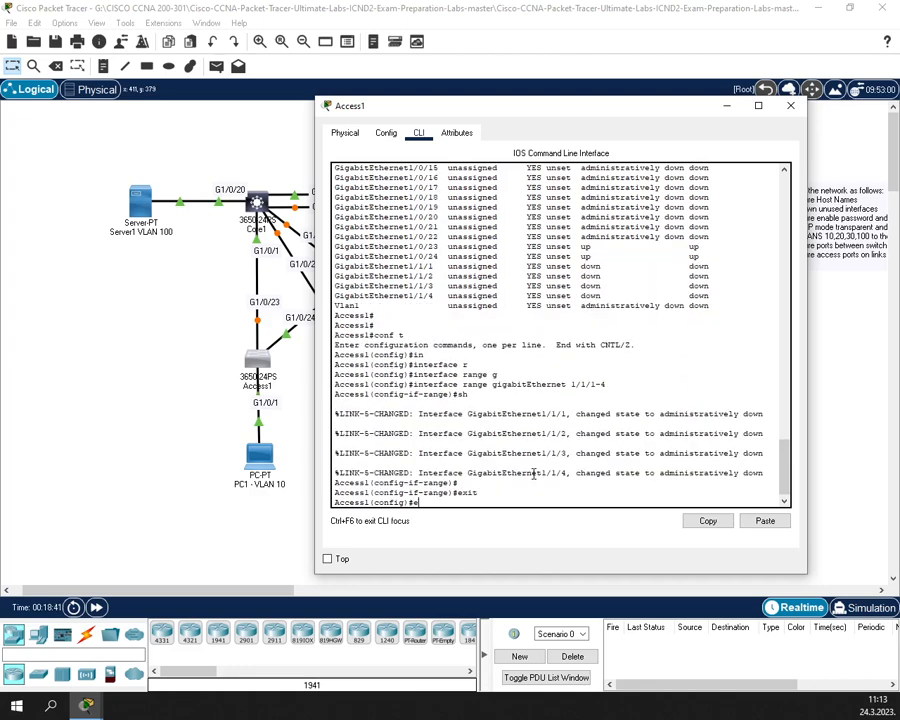
{"action": "type", "text": "exit"}
{"action": "key", "text": "Return"}
{"action": "key", "text": "Return"}
{"action": "type", "text": "wr"}
{"action": "key", "text": "Return"}
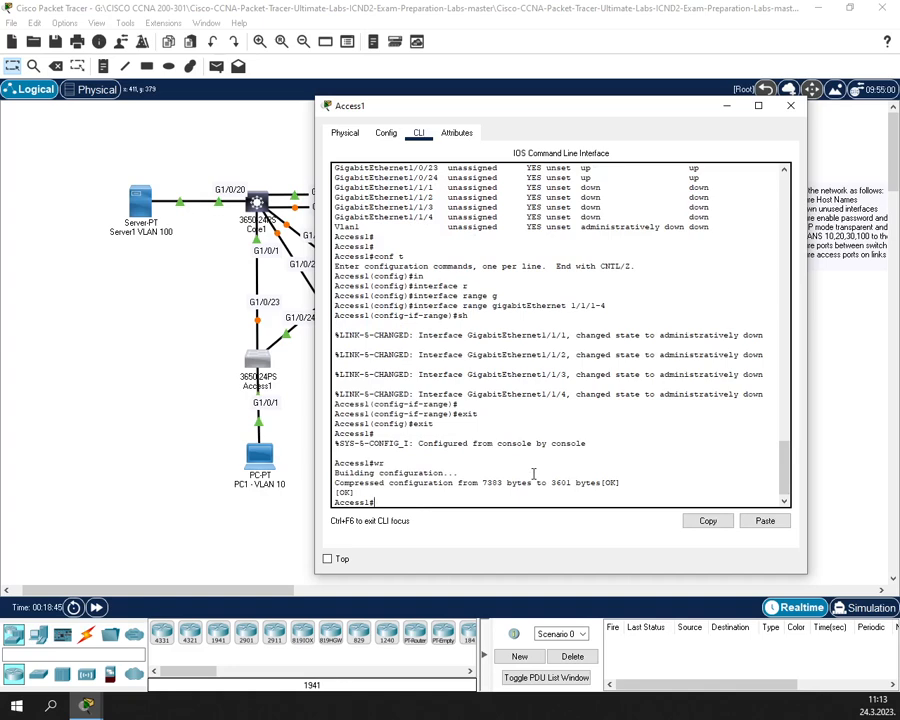
- Rerun show ip interface brief to check the ports, then close the Access1 window
{"action": "type", "text": "conf t"}
{"action": "key", "text": "Up"}
{"action": "key", "text": "Return"}
{"action": "key", "text": "Return"}
{"action": "key", "text": "Return"}
{"action": "key", "text": "Return"}
{"action": "key", "text": "Return"}
{"action": "key", "text": "Return"}
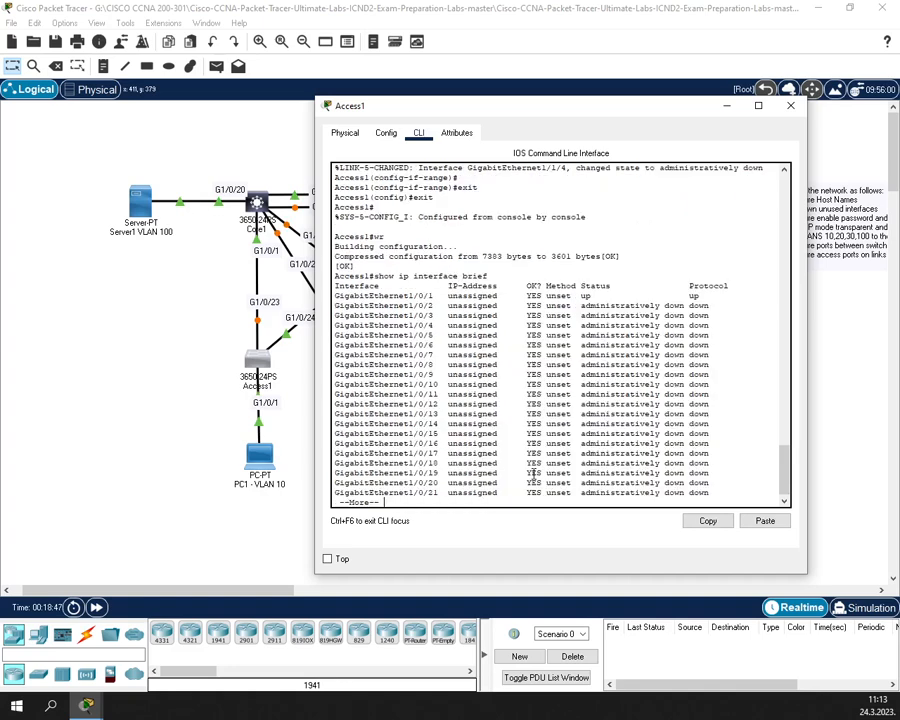
{"action": "key", "text": "Return"}
{"action": "key", "text": "Return"}
{"action": "key", "text": "Return"}
{"action": "key", "text": "Return"}
{"action": "key", "text": "Return"}
{"action": "key", "text": "Return"}
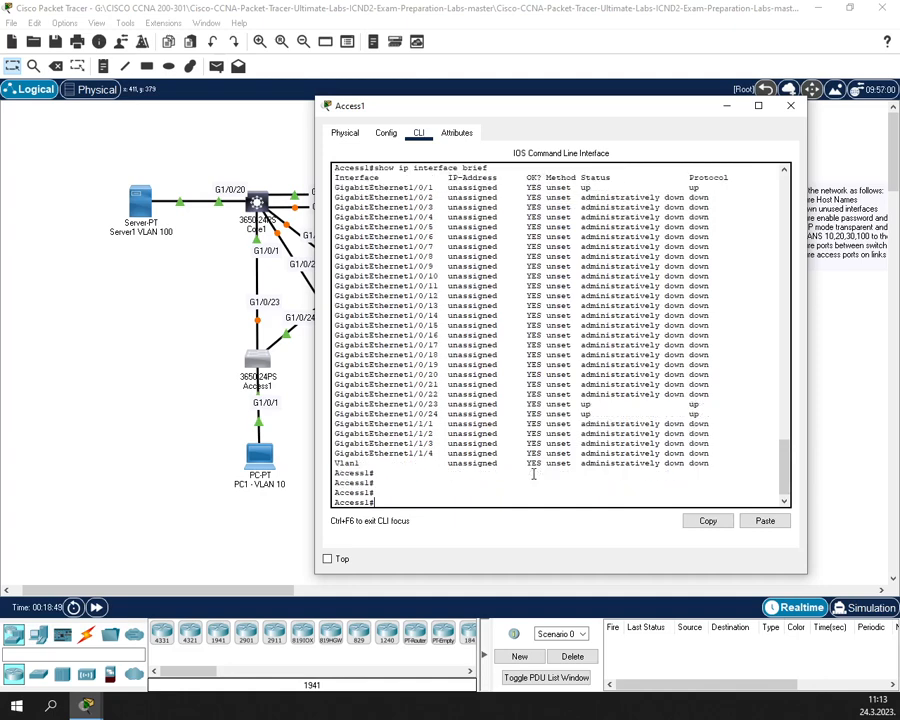
{"action": "left_click", "coordinate": [790, 105]}
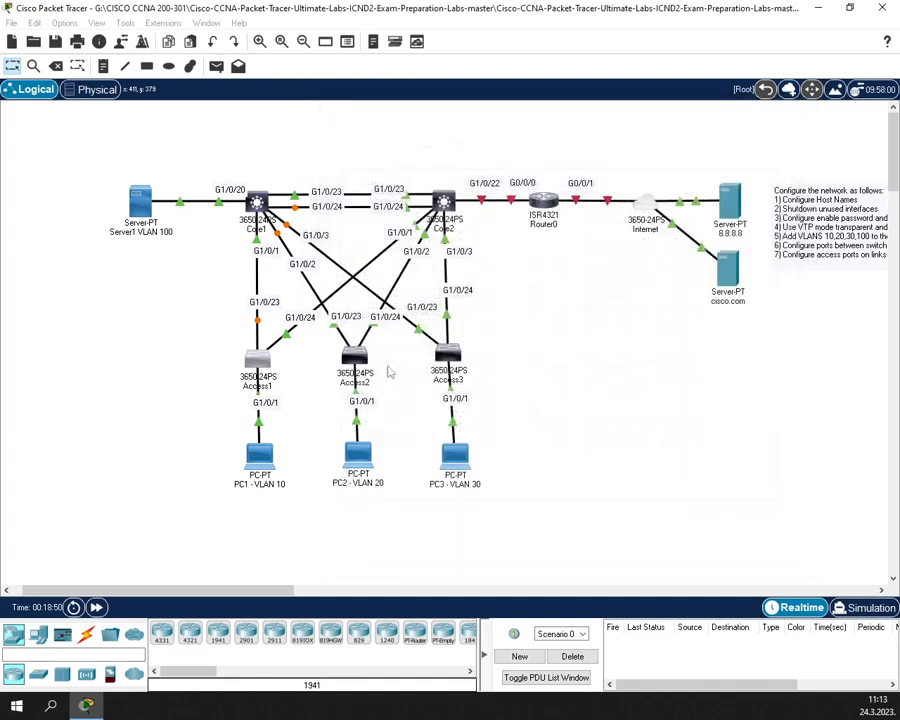
- Open Access2's CLI and run show ip interface brief to list its port statuses
{"action": "left_click", "coordinate": [354, 360]}
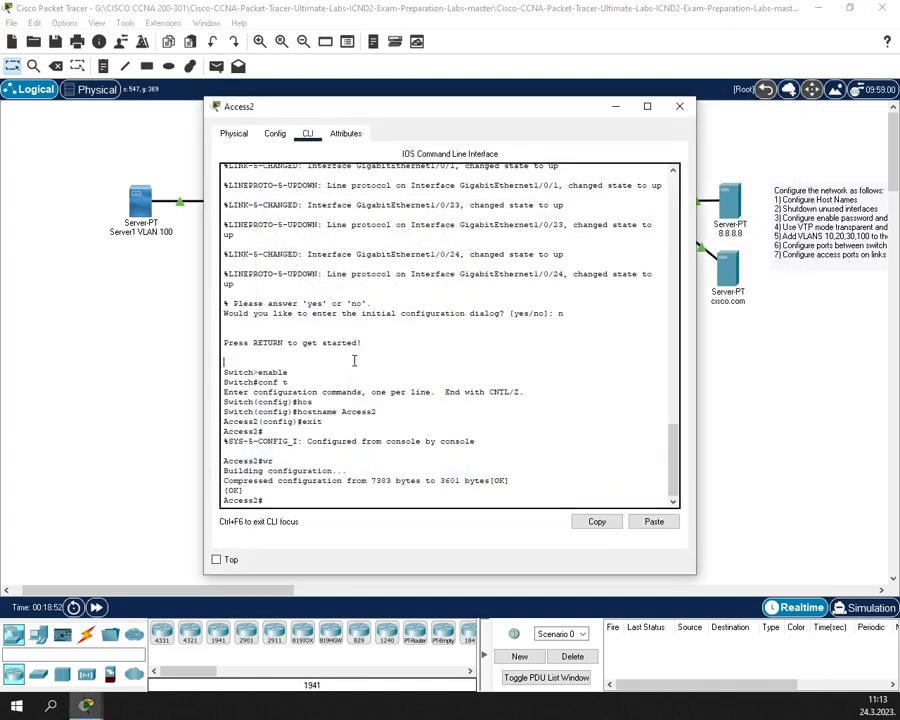
{"action": "type", "text": "show"}
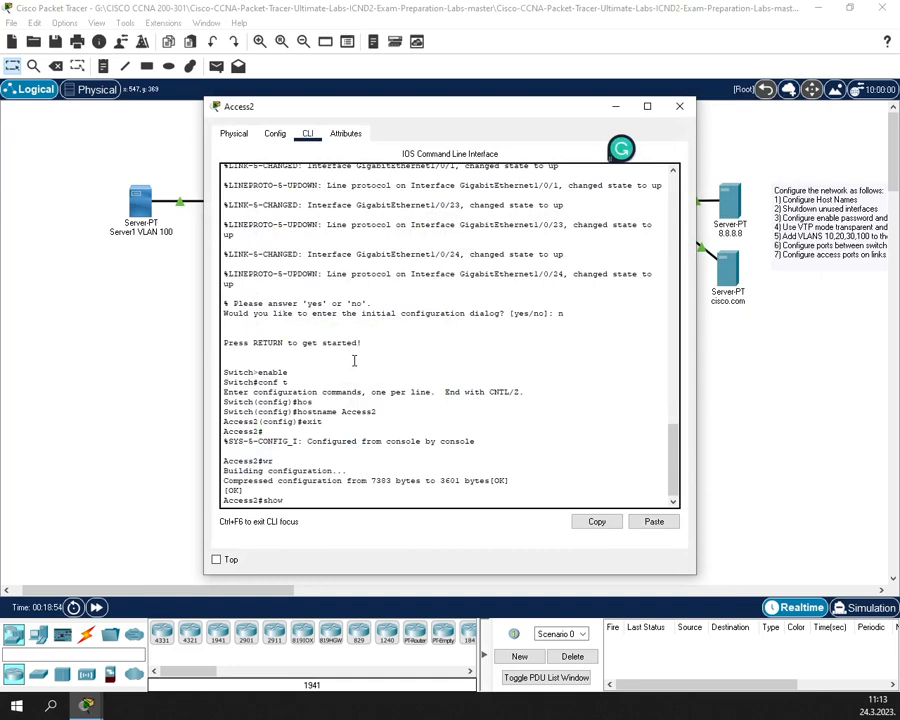
{"action": "type", "text": " ip in"}
{"action": "key", "text": "Tab"}
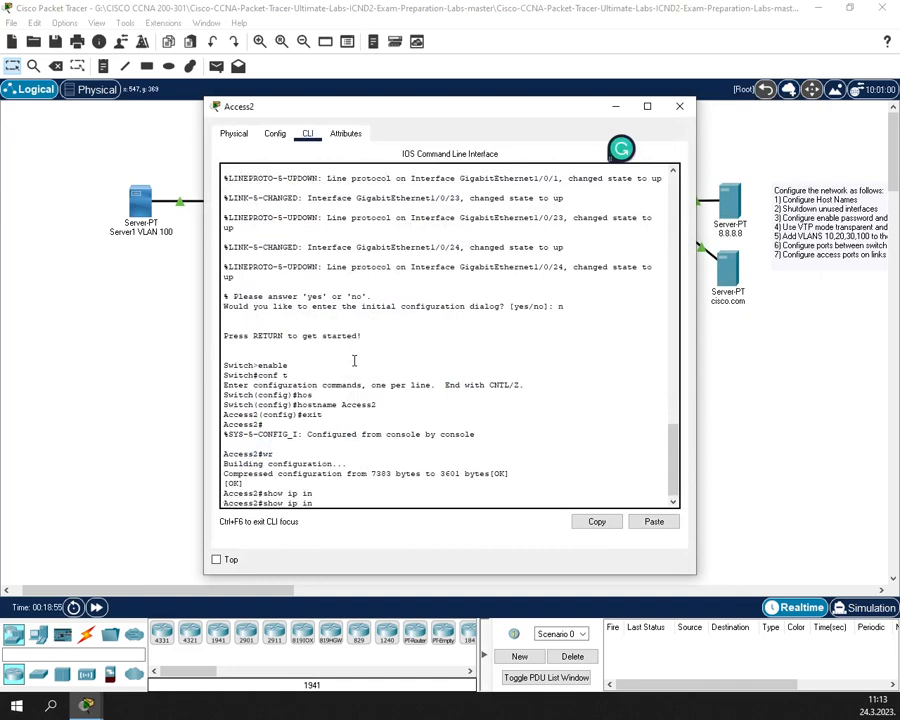
{"action": "type", "text": "t"}
{"action": "key", "text": "Tab"}
{"action": "type", "text": "br"}
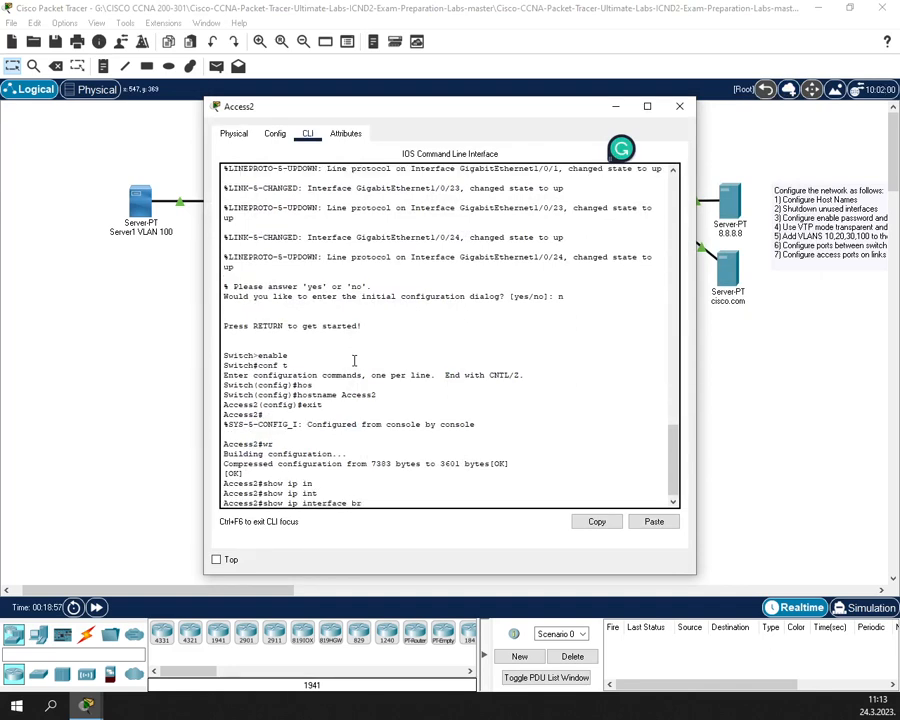
{"action": "key", "text": "Tab"}
{"action": "key", "text": "Return"}
{"action": "key", "text": "Return"}
{"action": "key", "text": "Return"}
{"action": "key", "text": "Return"}
{"action": "key", "text": "Return"}
{"action": "key", "text": "Return"}
{"action": "key", "text": "Return"}
{"action": "key", "text": "Return"}
{"action": "key", "text": "Return"}
{"action": "key", "text": "Return"}
{"action": "key", "text": "Return"}
{"action": "key", "text": "Return"}
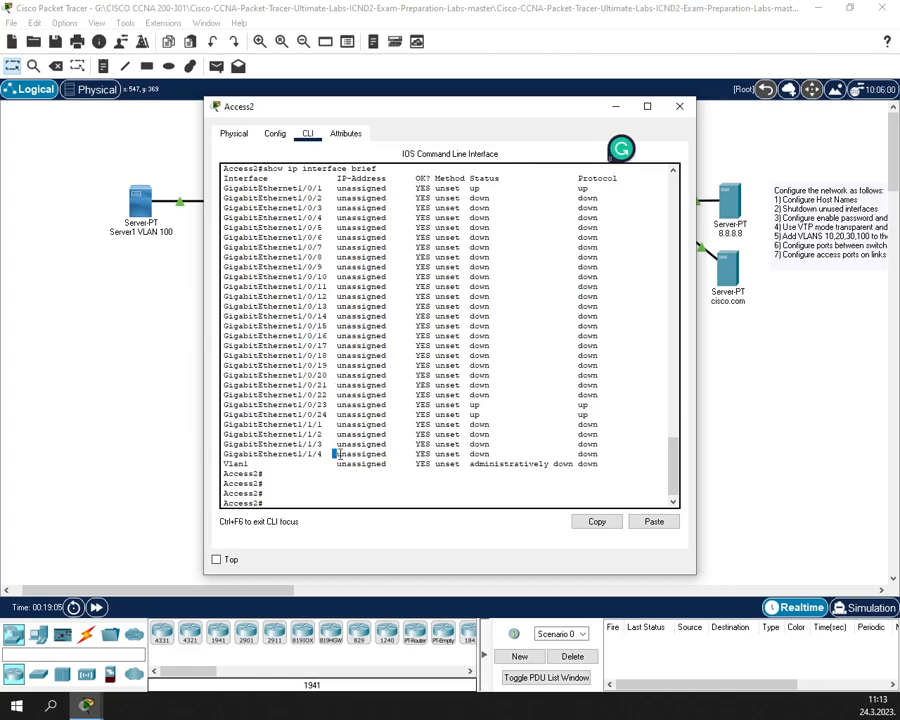
- Shut down Access2 ports Gi1/0/2–1/0/22 using interface range gigabitEthernet 1/0/2-22
{"action": "type", "text": "conf t"}
{"action": "key", "text": "Return"}
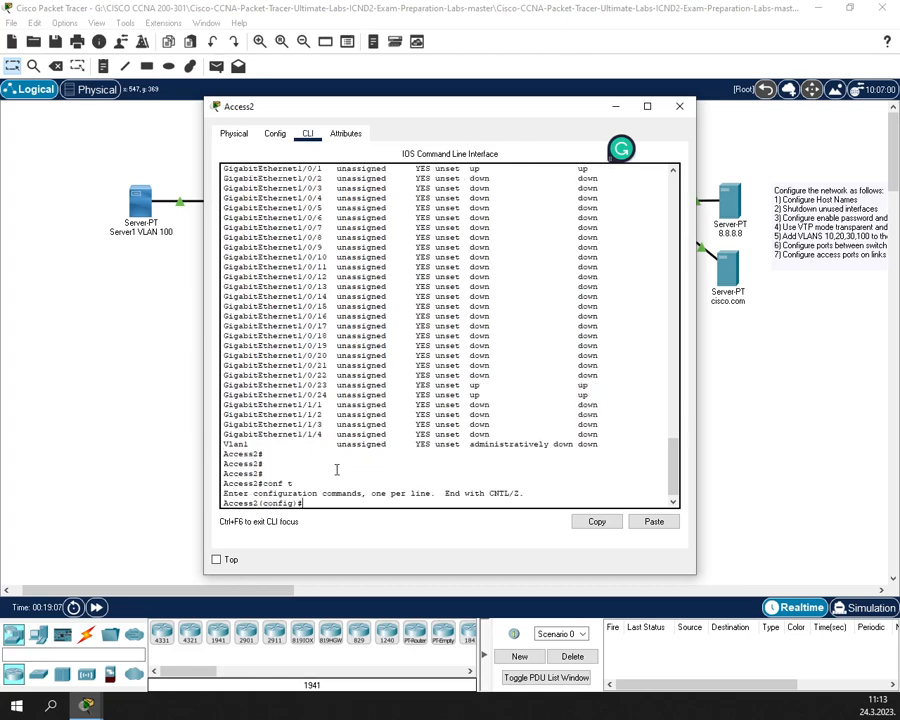
{"action": "type", "text": "in"}
{"action": "key", "text": "Tab"}
{"action": "type", "text": "r"}
{"action": "key", "text": "Tab"}
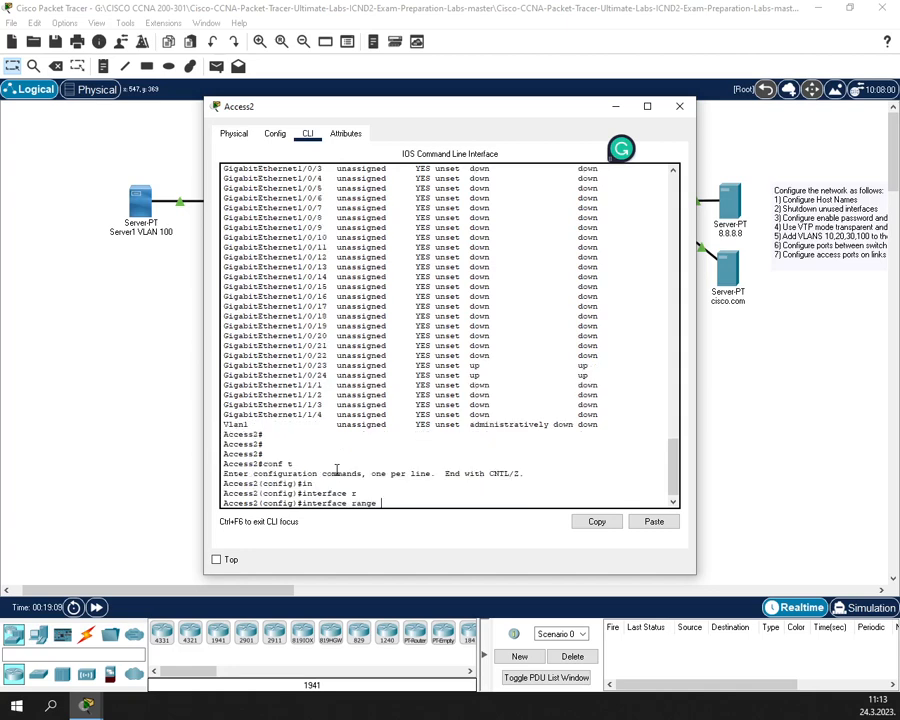
{"action": "type", "text": "g"}
{"action": "key", "text": "Tab"}
{"action": "type", "text": "1/"}
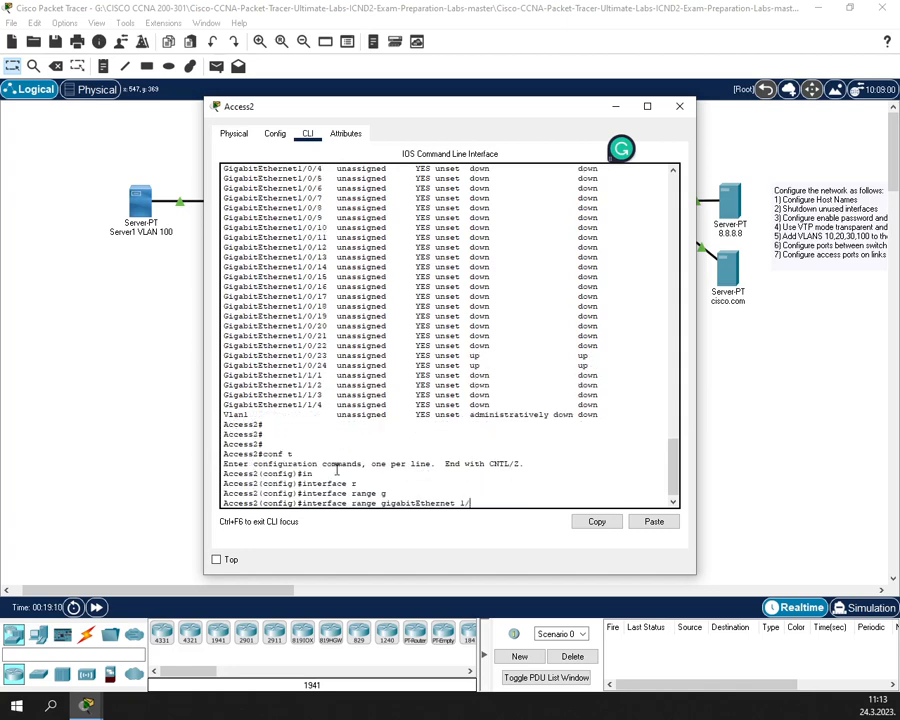
{"action": "type", "text": "0/2-22"}
{"action": "key", "text": "Return"}
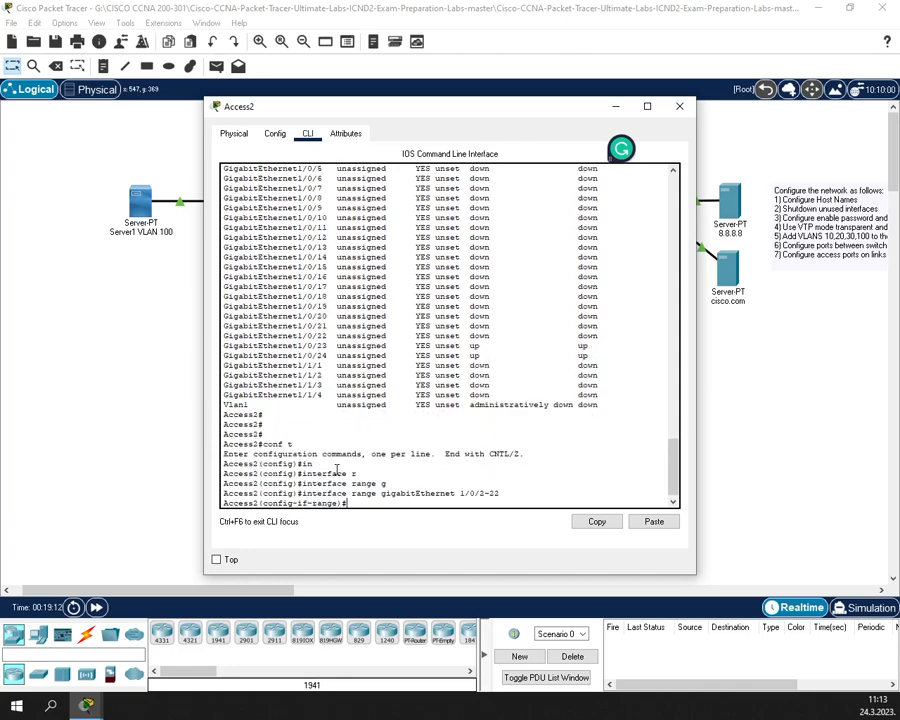
{"action": "type", "text": "sh"}
{"action": "key", "text": "Return"}
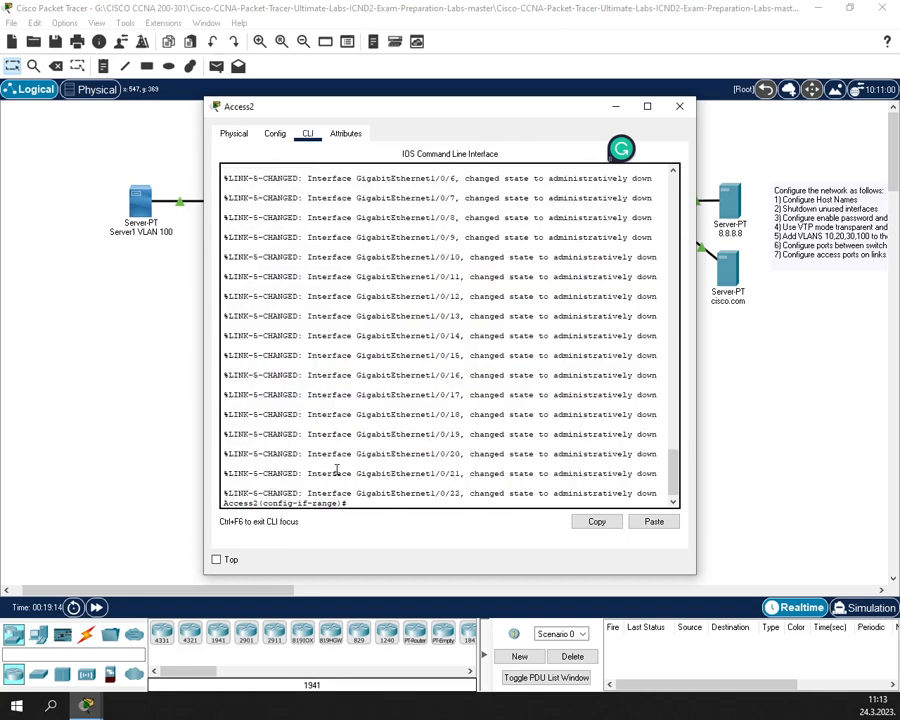
- Edit the recalled range command to Gi1/1/1-4 and shut those uplink ports down
{"action": "type", "text": "ext"}
{"action": "key", "text": "Return"}
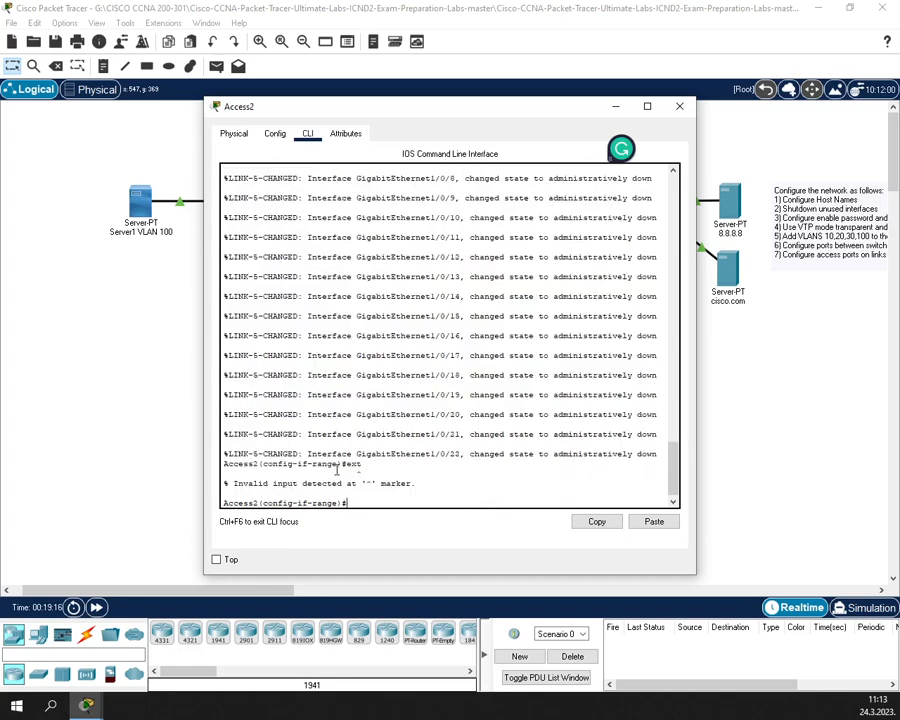
{"action": "type", "text": "exit"}
{"action": "key", "text": "Return"}
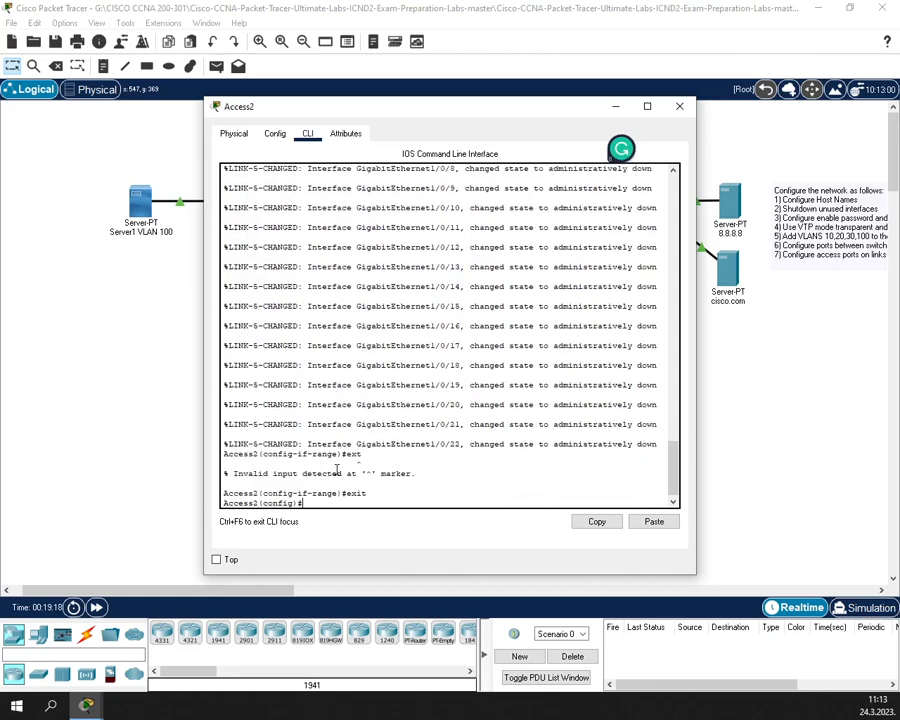
{"action": "key", "text": "Up"}
{"action": "key", "text": "Up"}
{"action": "key", "text": "Up"}
{"action": "key", "text": "Up"}
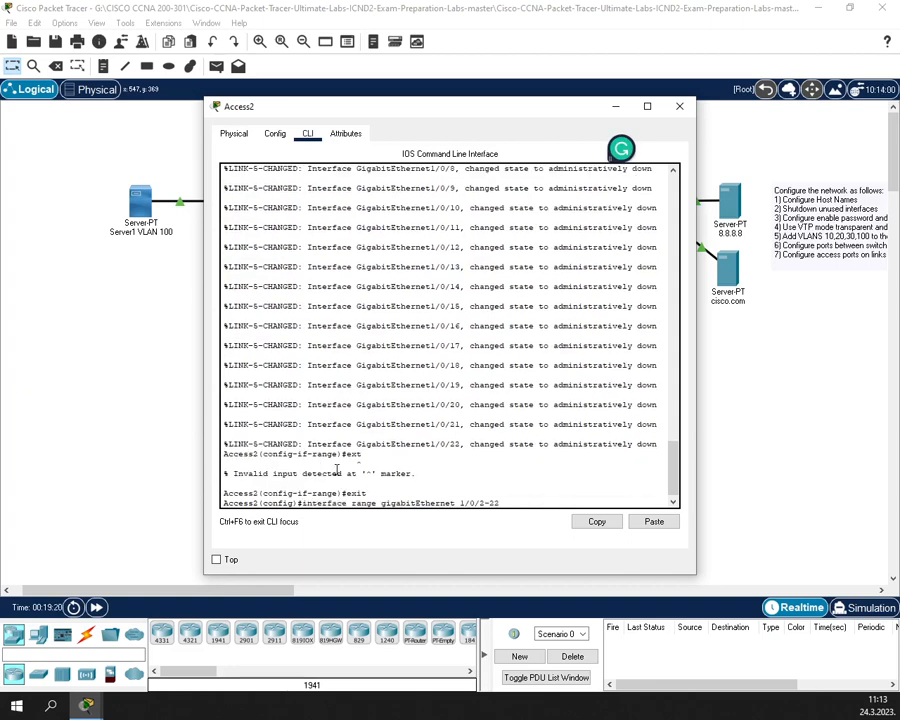
{"action": "key", "text": "Left"}
{"action": "key", "text": "Left"}
{"action": "key", "text": "Left"}
{"action": "key", "text": "Left"}
{"action": "key", "text": "Delete"}
{"action": "type", "text": "1-4"}
{"action": "key", "text": "Return"}
{"action": "type", "text": "e"}
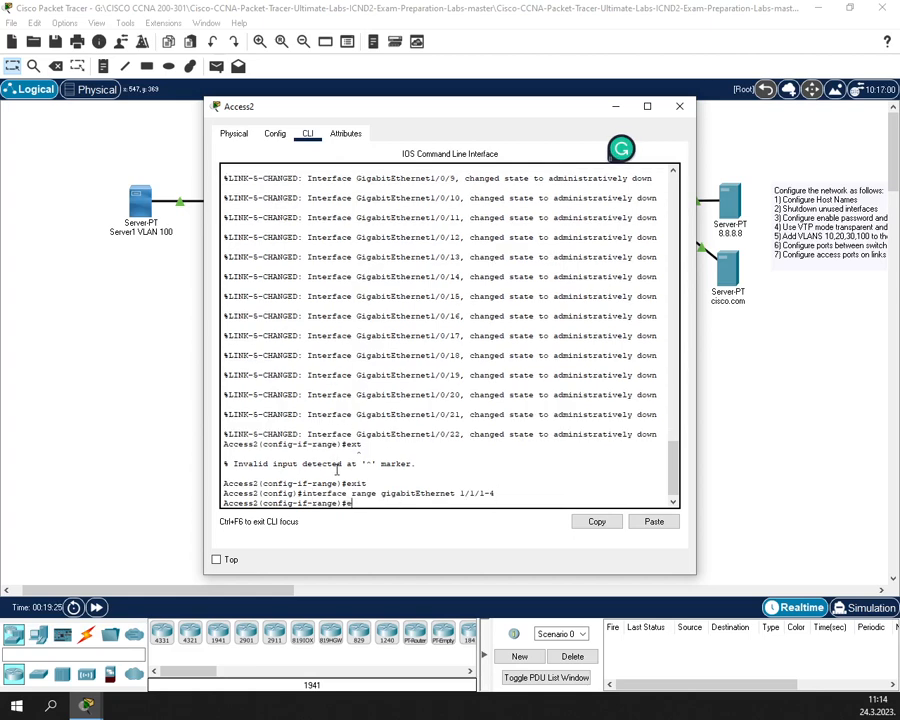
{"action": "type", "text": "h"}
{"action": "key", "text": "Return"}
- Exit to privileged mode and save Access2's configuration with wr
{"action": "type", "text": "exit"}
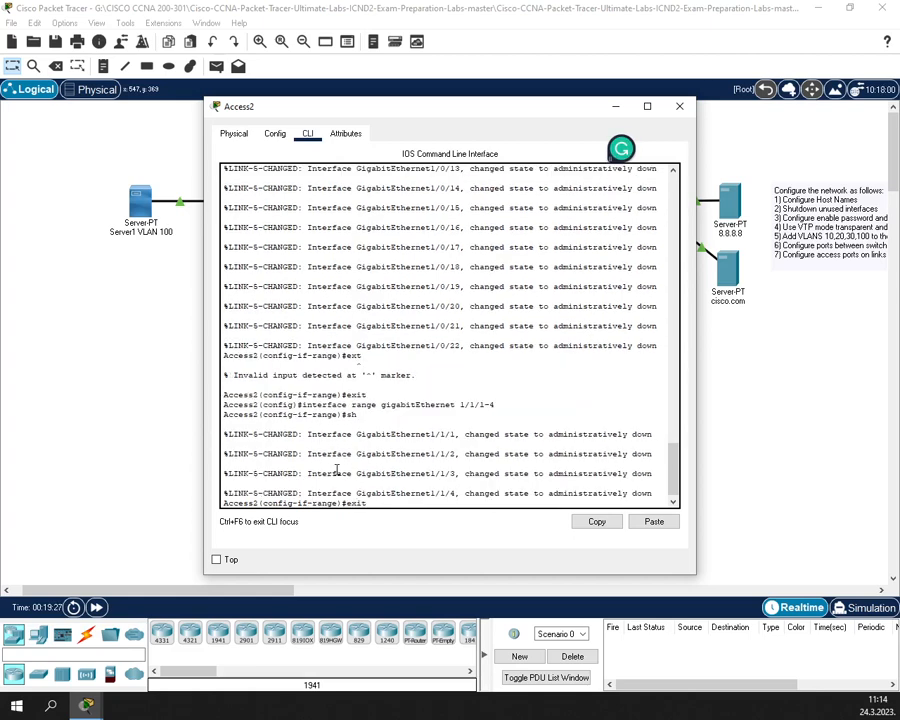
{"action": "key", "text": "Return"}
{"action": "type", "text": "exit"}
{"action": "key", "text": "Return"}
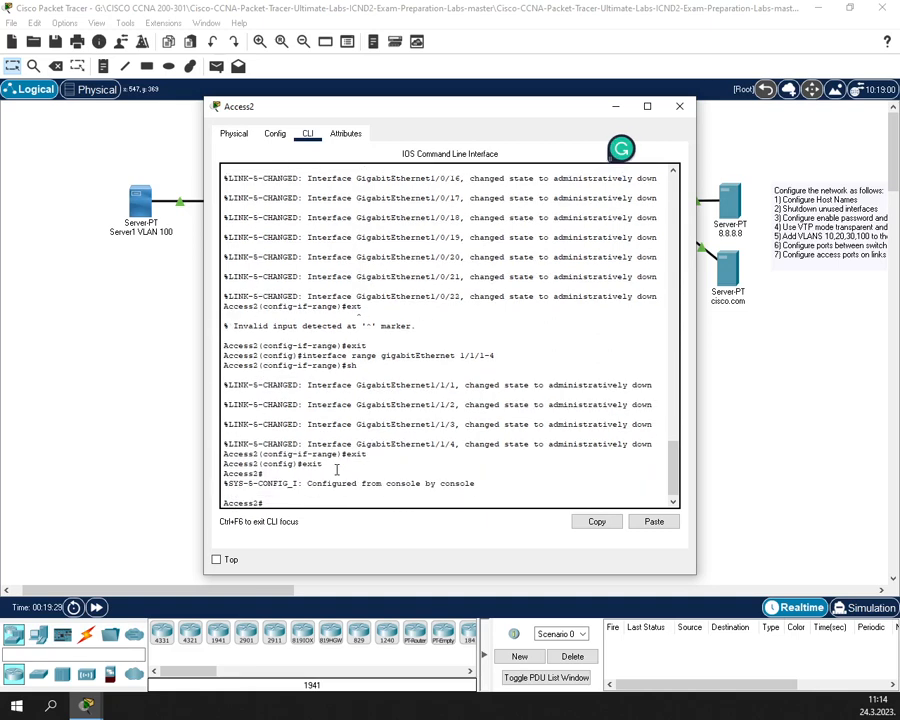
{"action": "type", "text": "wr"}
{"action": "key", "text": "Return"}
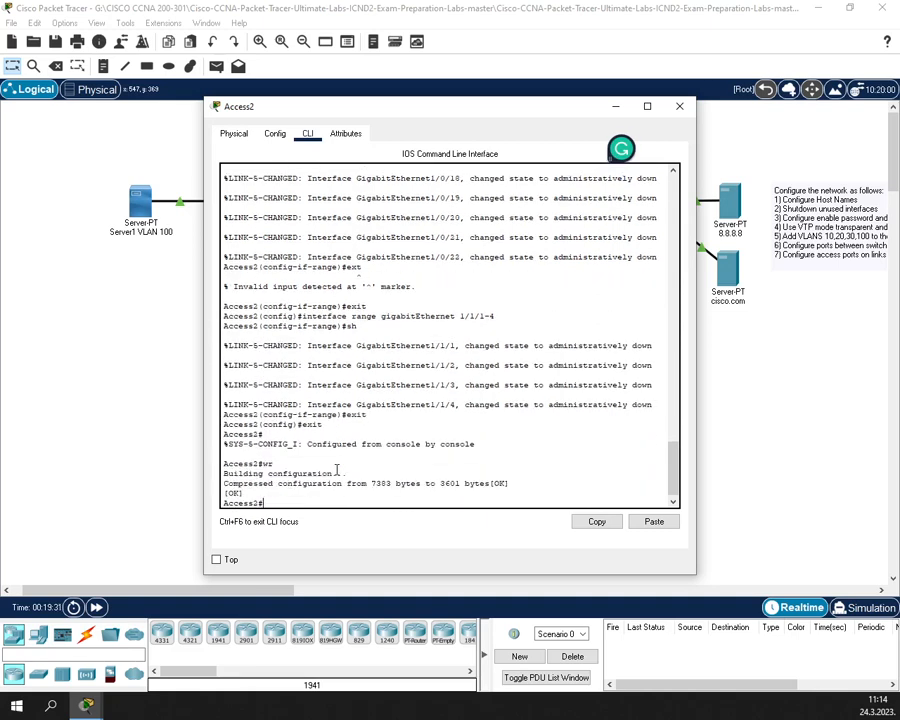
- Verify the shutdown ports with show ip interface brief, then close Access2's console
{"action": "type", "text": "show ip interface brief"}
{"action": "key", "text": "Return"}
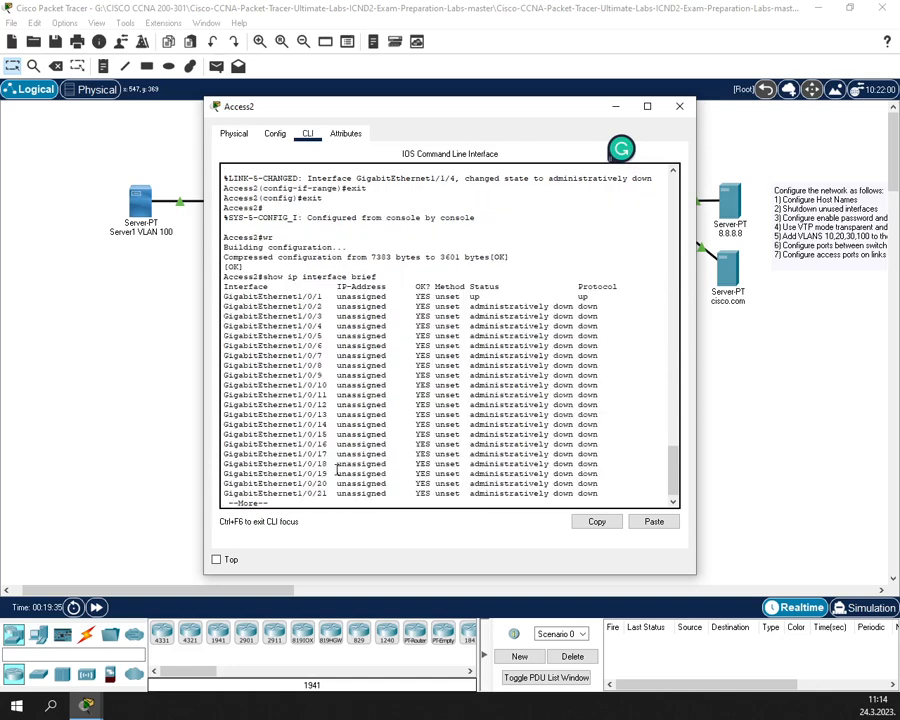
{"action": "key", "text": "Return"}
{"action": "key", "text": "space"}
{"action": "key", "text": "Return"}
{"action": "key", "text": "Return"}
{"action": "key", "text": "Return"}
{"action": "key", "text": "Return"}
{"action": "key", "text": "Return"}
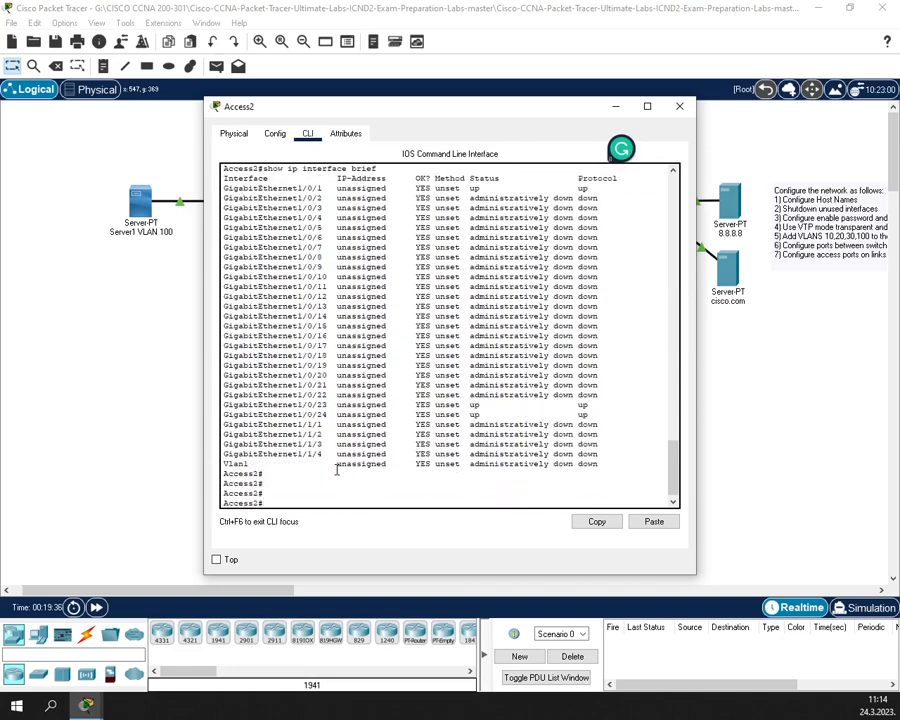
{"action": "left_click", "coordinate": [679, 106]}
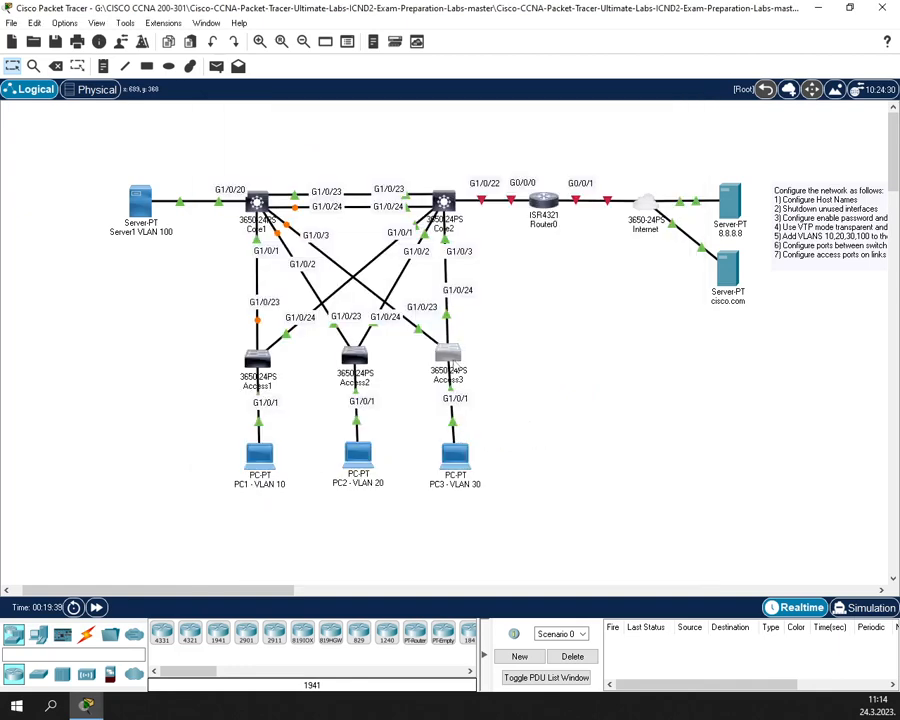
- In Access3's CLI, shut down the port range GigabitEthernet1/0/2-22
{"action": "left_click", "coordinate": [448, 352]}
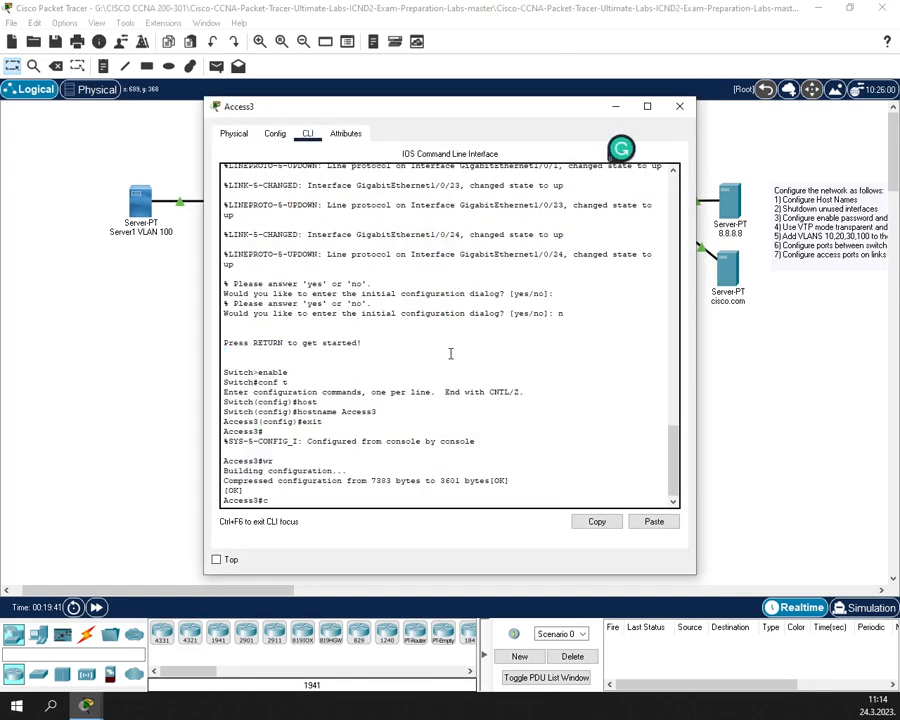
{"action": "type", "text": "conf t"}
{"action": "key", "text": "Return"}
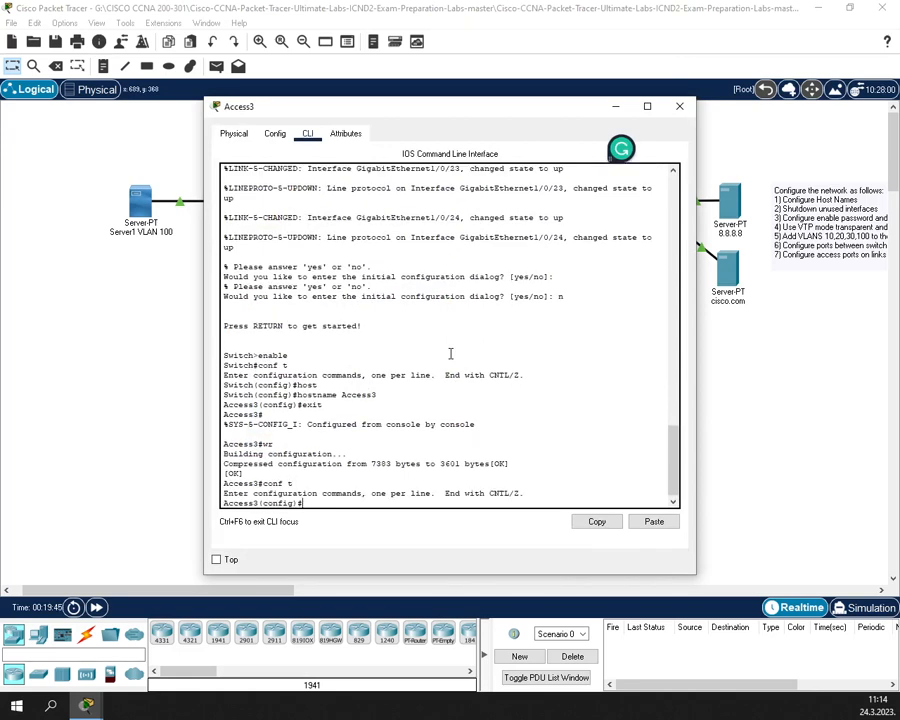
{"action": "type", "text": "in"}
{"action": "key", "text": "Tab"}
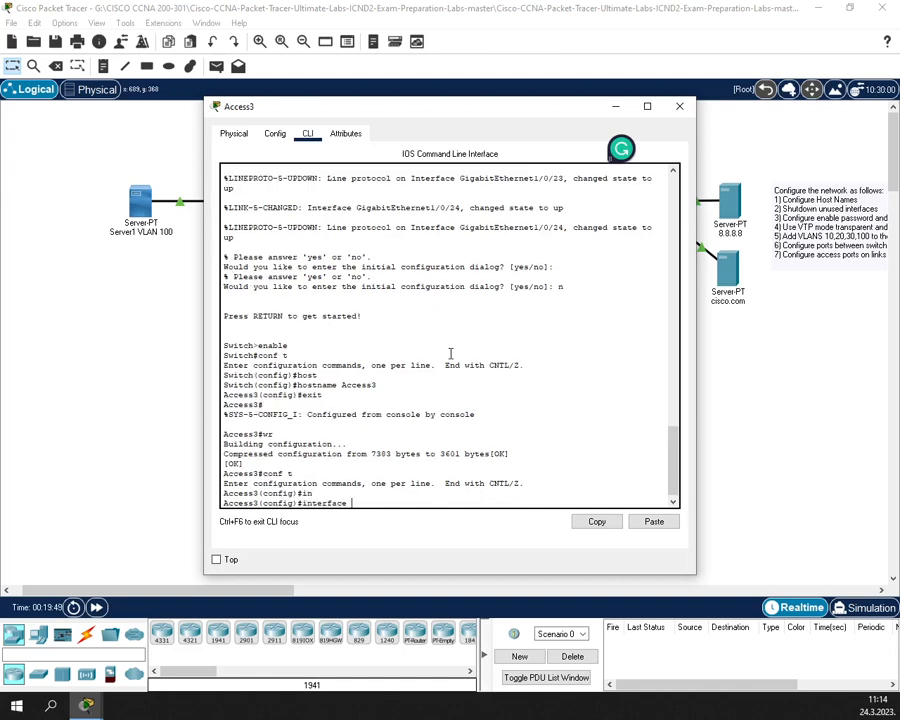
{"action": "type", "text": "r"}
{"action": "key", "text": "Tab"}
{"action": "type", "text": "gi"}
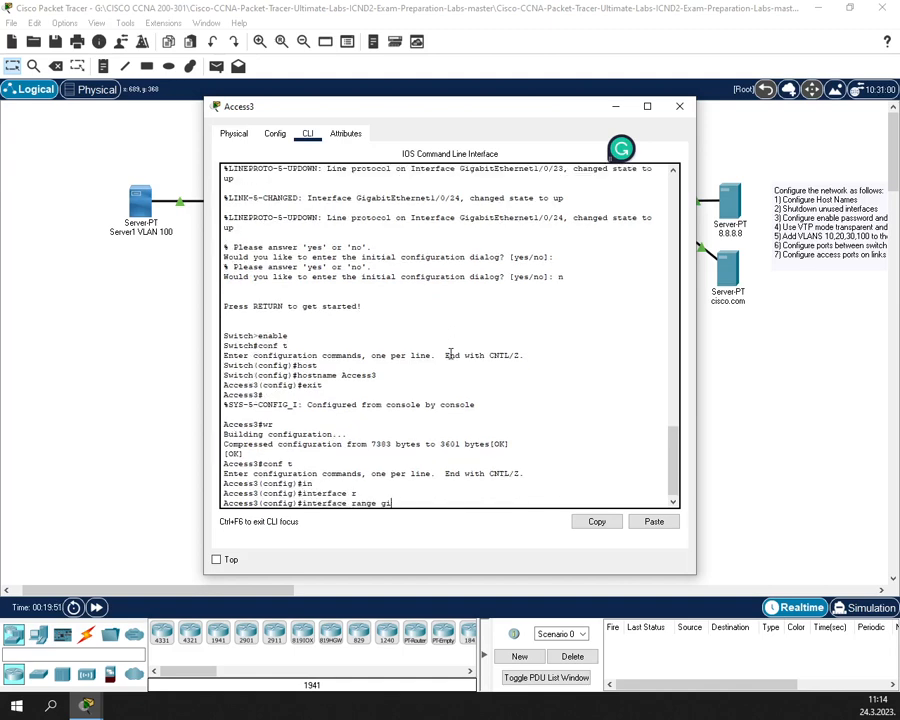
{"action": "key", "text": "Tab"}
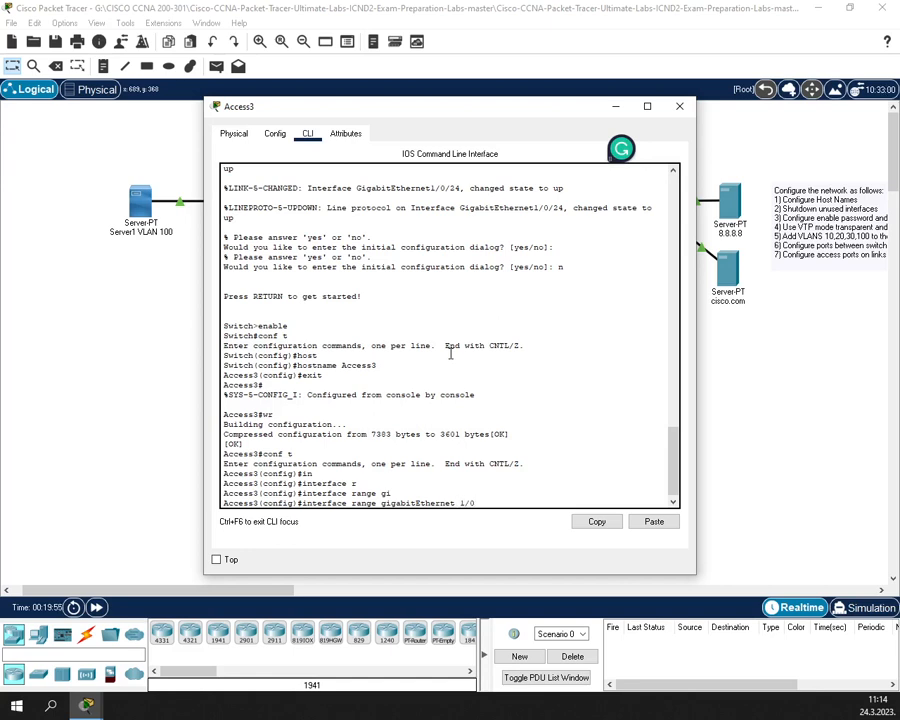
{"action": "type", "text": "1/0/2-22"}
{"action": "key", "text": "Return"}
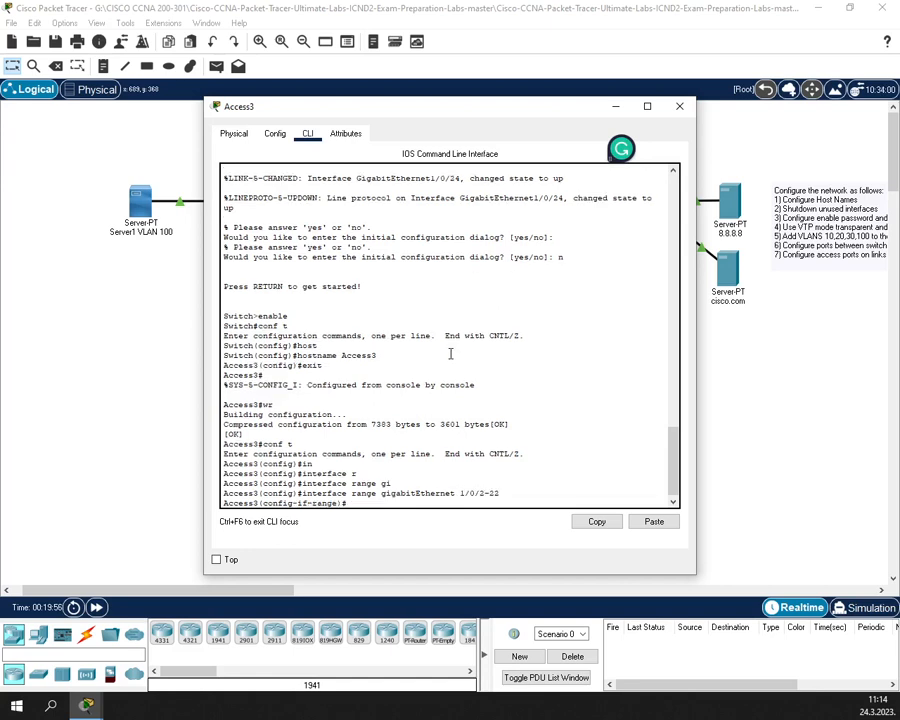
{"action": "type", "text": "sh"}
{"action": "key", "text": "Return"}
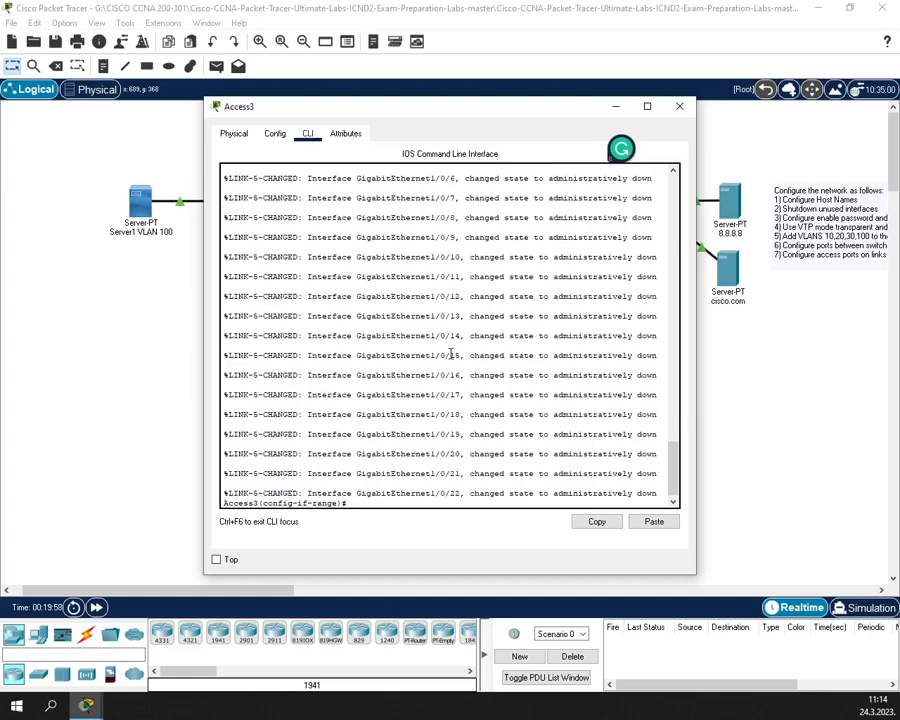
- Edit the recalled range command to shut down ports GigabitEthernet1/1/1-4
{"action": "type", "text": "exit"}
{"action": "key", "text": "Return"}
{"action": "key", "text": "Up"}
{"action": "key", "text": "Up"}
{"action": "key", "text": "Up"}
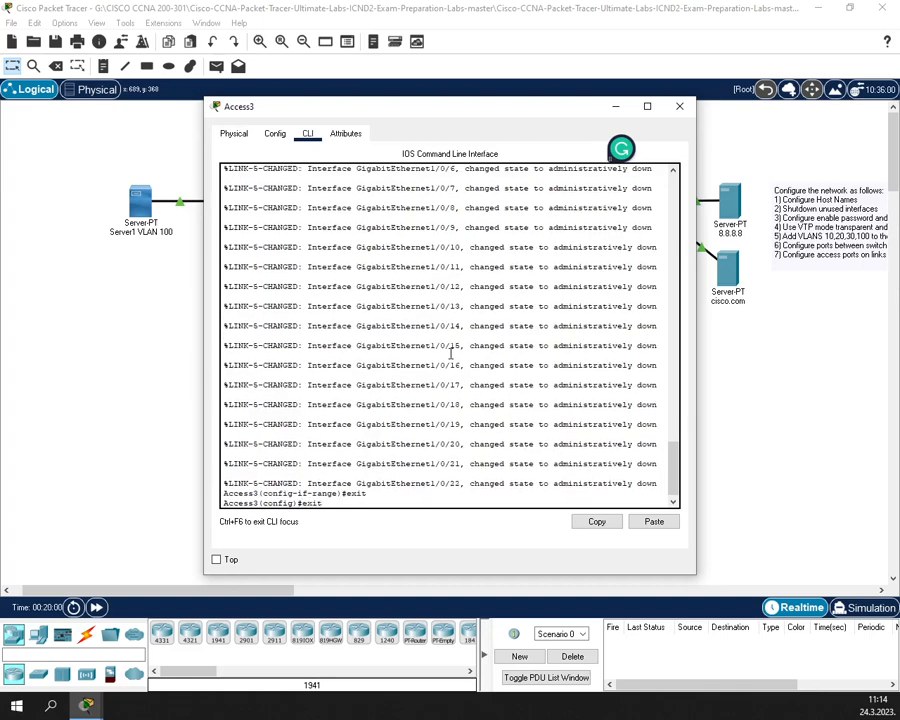
{"action": "key", "text": "Left"}
{"action": "key", "text": "Left"}
{"action": "key", "text": "Left"}
{"action": "key", "text": "Left"}
{"action": "key", "text": "Left"}
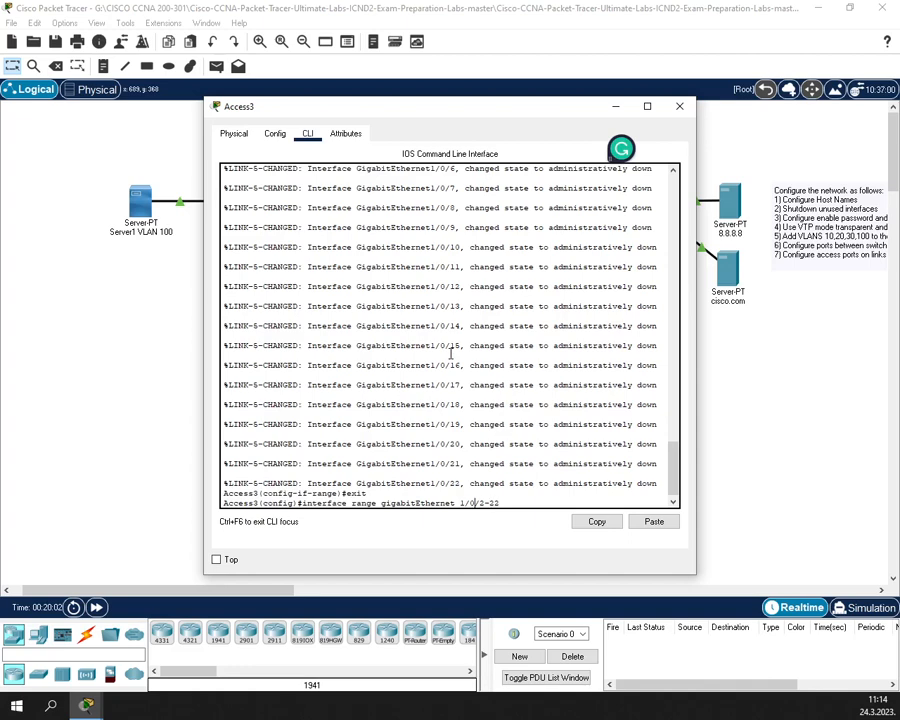
{"action": "key", "text": "BackSpace"}
{"action": "type", "text": "1"}
{"action": "key", "text": "BackSpace"}
{"action": "type", "text": "1"}
{"action": "key", "text": "Right"}
{"action": "key", "text": "Delete"}
{"action": "key", "text": "Delete"}
{"action": "type", "text": "4"}
{"action": "key", "text": "Return"}
{"action": "type", "text": "sh"}
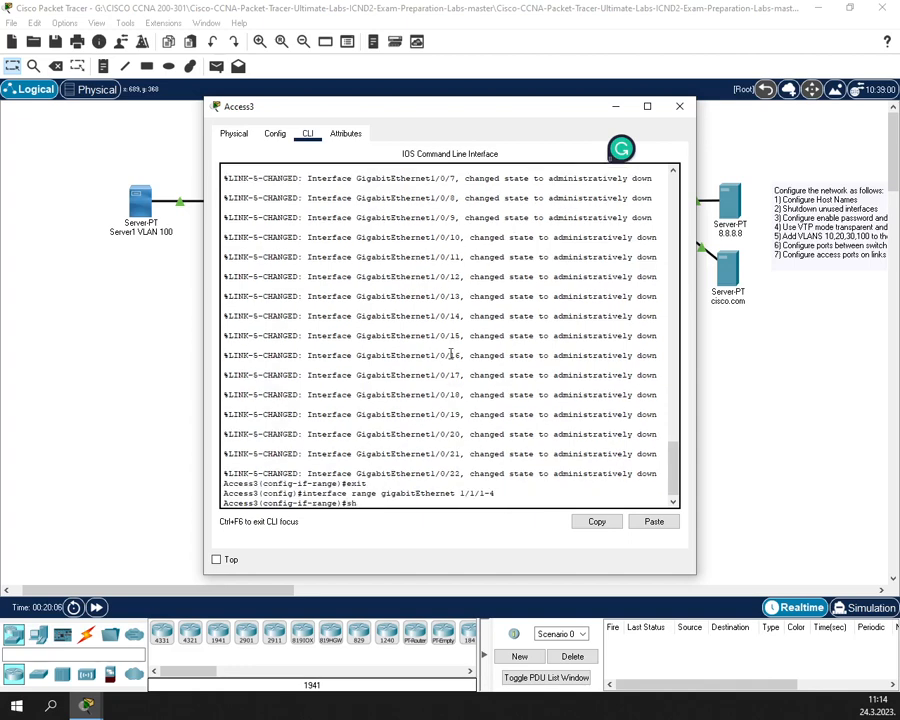
{"action": "key", "text": "Return"}
- Leave configuration mode and save Access3's configuration with wr
{"action": "type", "text": "exit"}
{"action": "key", "text": "Return"}
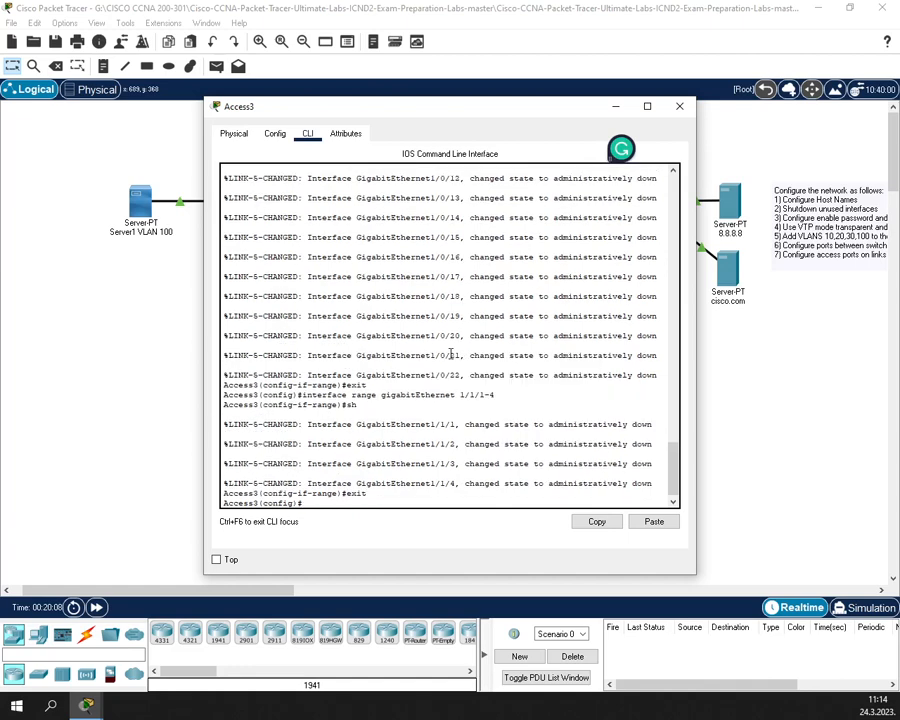
{"action": "type", "text": "exit"}
{"action": "key", "text": "Return"}
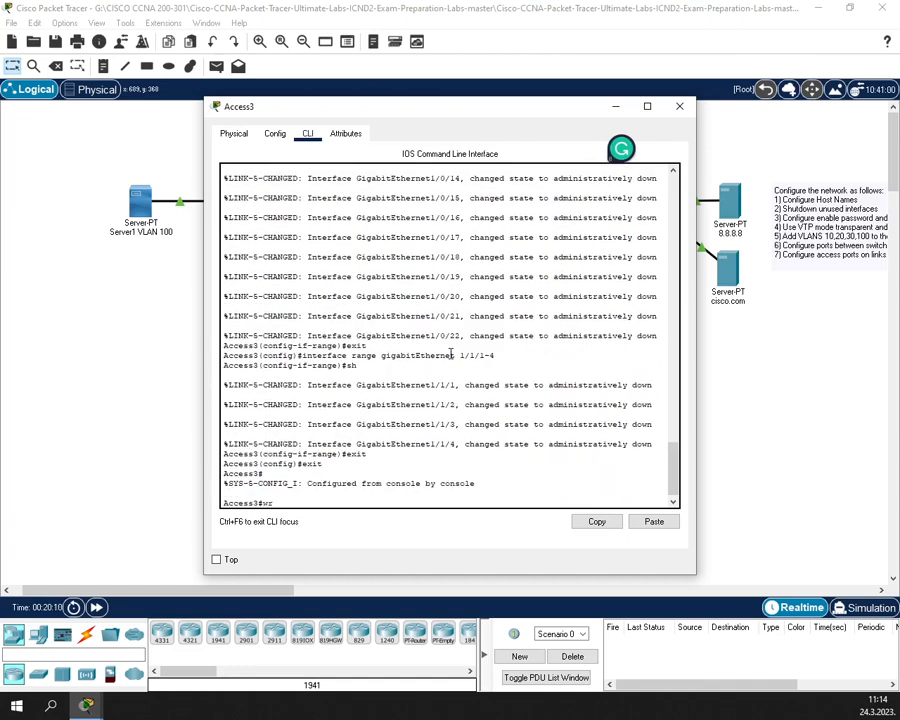
{"action": "type", "text": "wr"}
{"action": "key", "text": "Return"}
- Verify the ports with show ip interface brief, then close Access3's console
{"action": "type", "text": "sh"}
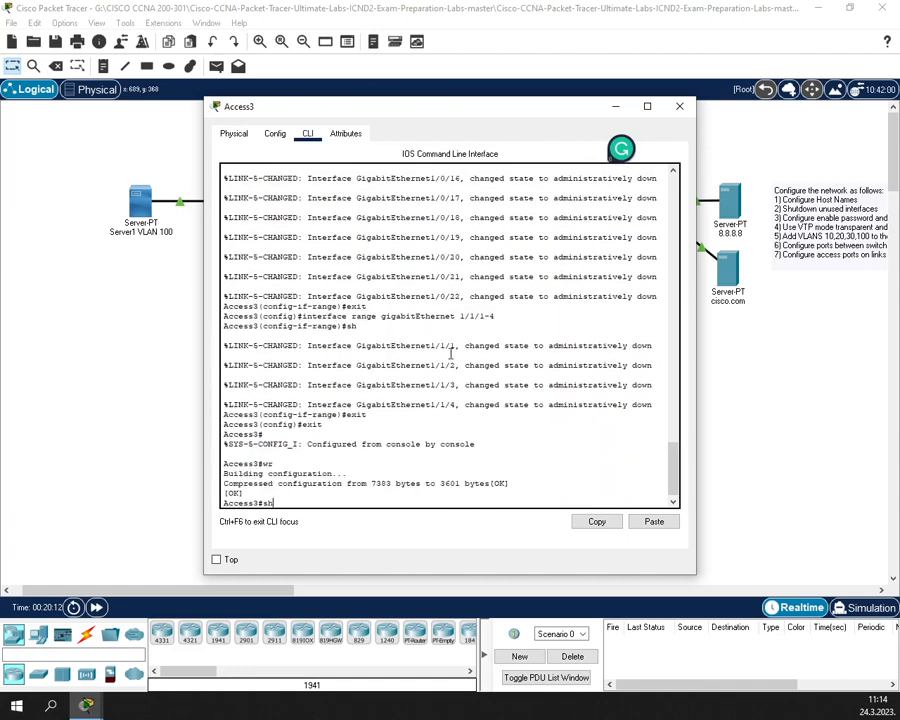
{"action": "type", "text": "ow ip in"}
{"action": "key", "text": "Tab"}
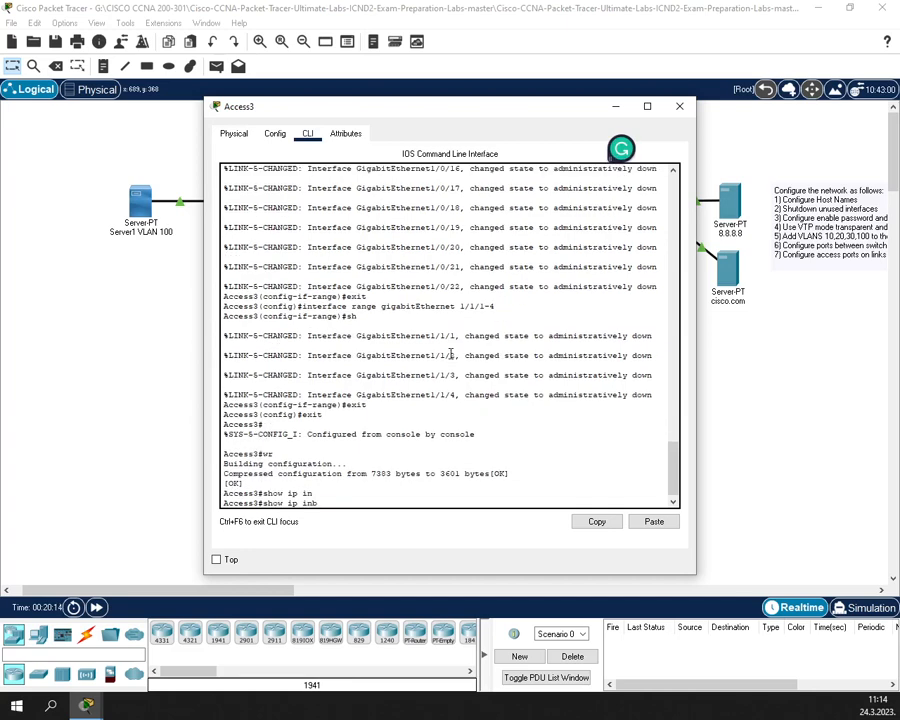
{"action": "type", "text": "t"}
{"action": "key", "text": "Tab"}
{"action": "type", "text": "br"}
{"action": "key", "text": "Tab"}
{"action": "key", "text": "Return"}
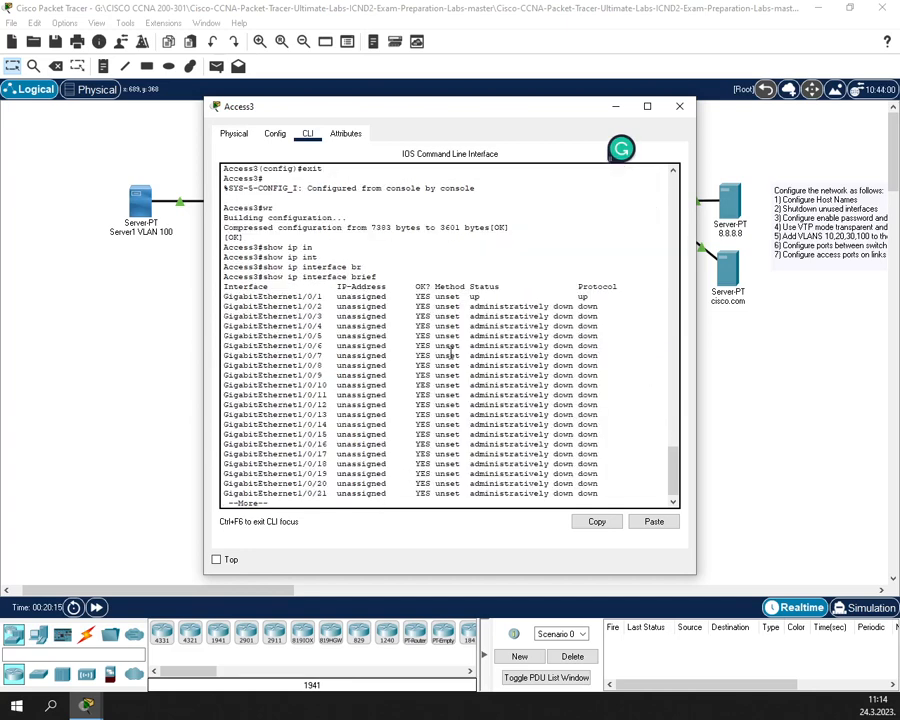
{"action": "key", "text": "Return"}
{"action": "key", "text": "Return"}
{"action": "key", "text": "Return"}
{"action": "key", "text": "Return"}
{"action": "key", "text": "Return"}
{"action": "key", "text": "Return"}
{"action": "key", "text": "Return"}
{"action": "key", "text": "Return"}
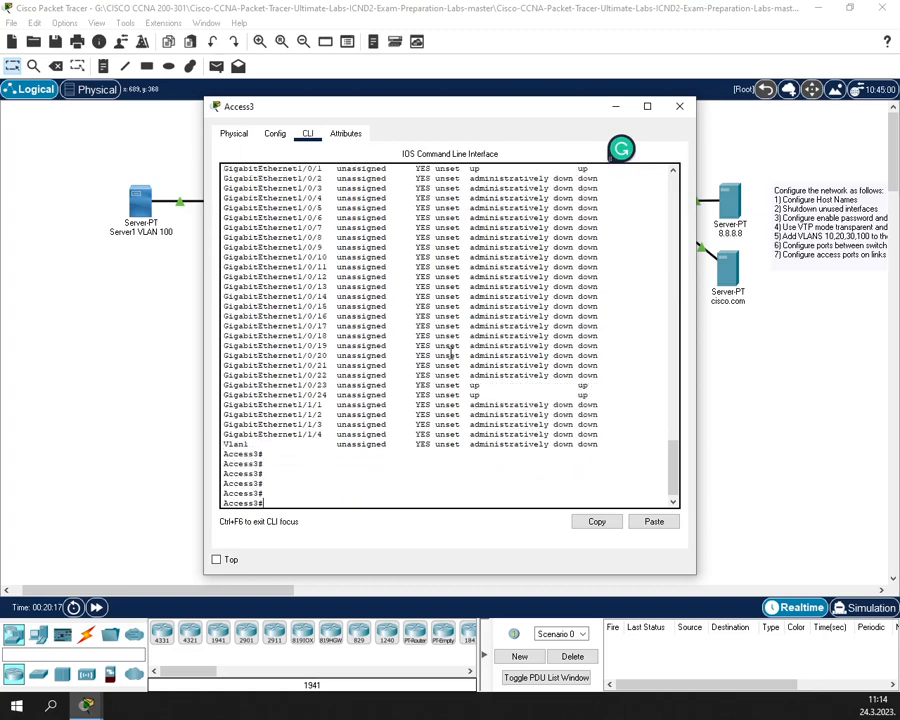
{"action": "left_click", "coordinate": [680, 106]}
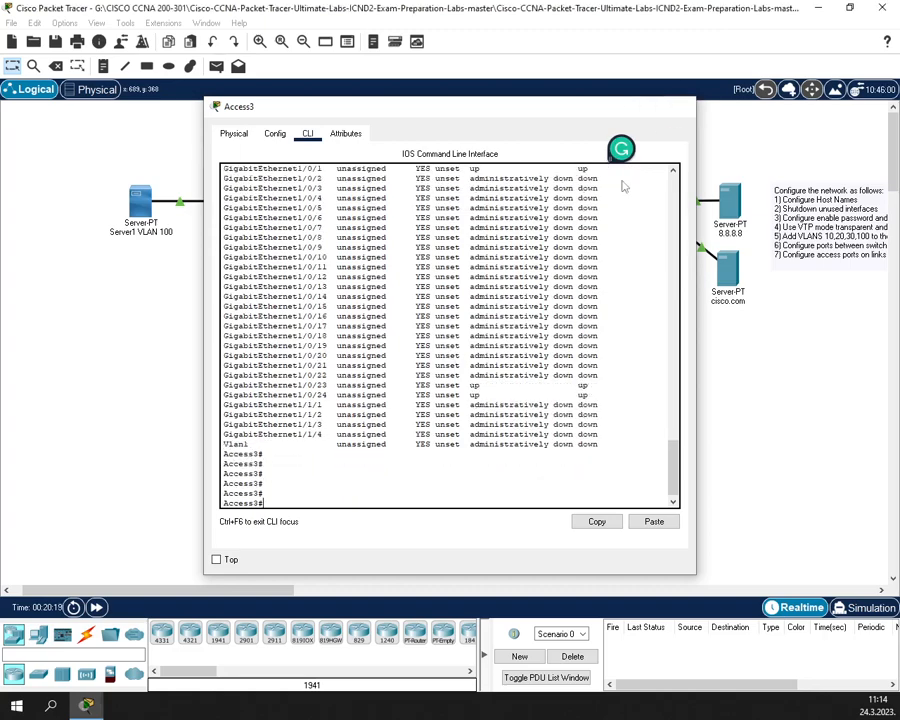
- Run show ip interface brief on Router0, showing Gi0/0/0, Gi0/0/1, serials and Vlan1 administratively down
{"action": "left_click", "coordinate": [545, 202]}
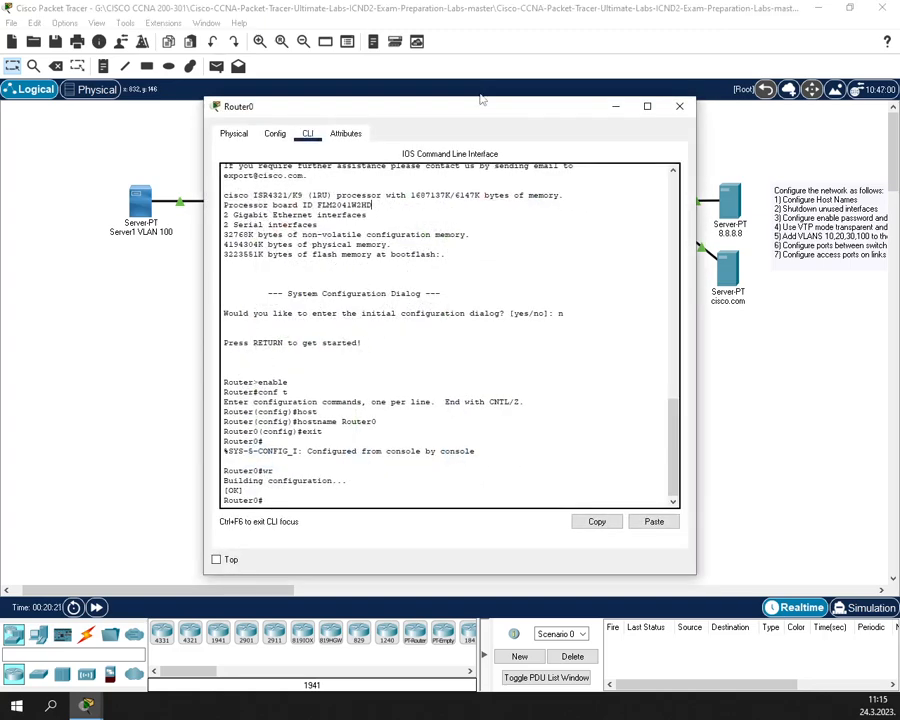
{"action": "left_click_drag", "start_coordinate": [464, 106], "coordinate": [437, 178]}
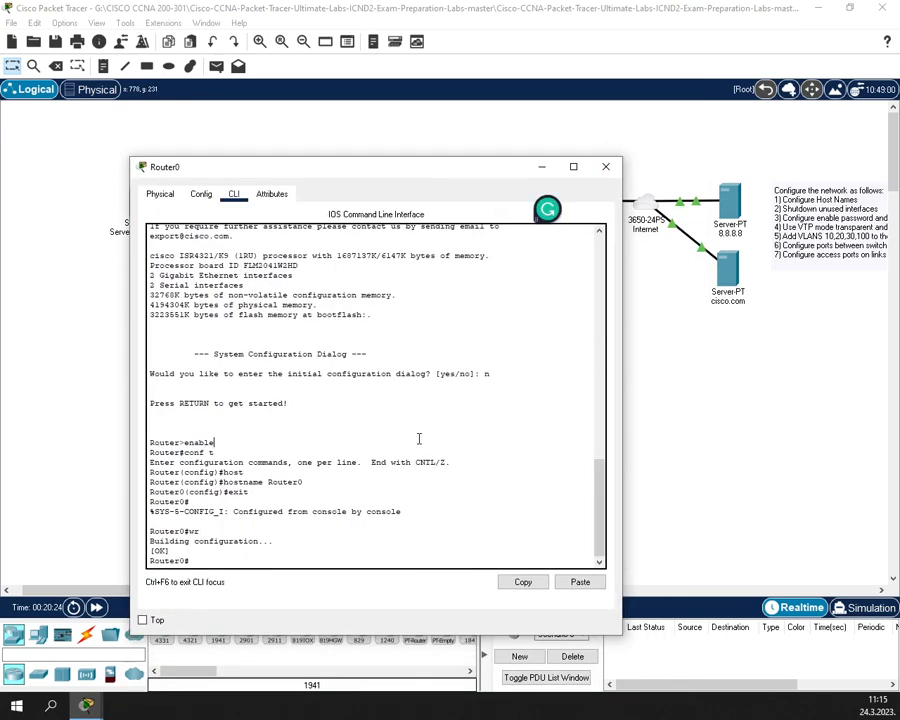
{"action": "type", "text": "show ip in"}
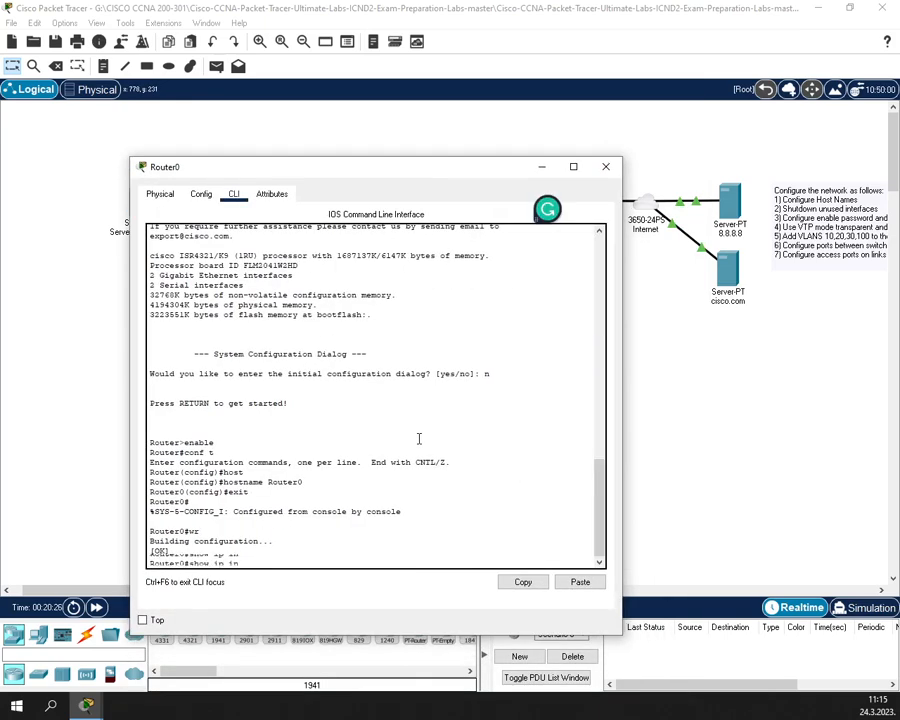
{"action": "key", "text": "Tab"}
{"action": "type", "text": "t"}
{"action": "key", "text": "Tab"}
{"action": "type", "text": "br"}
{"action": "key", "text": "Tab"}
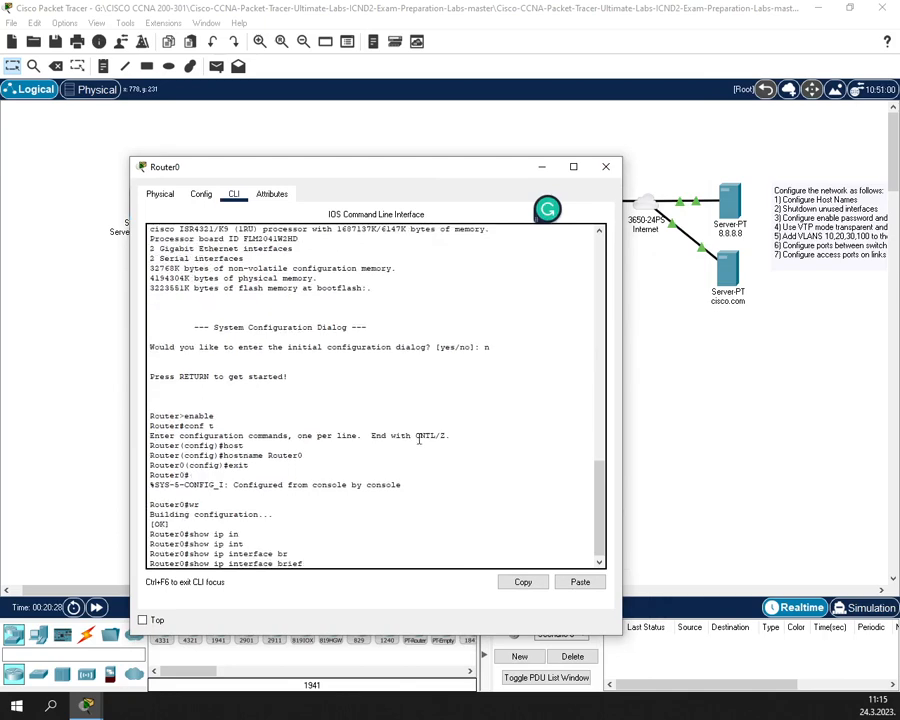
{"action": "key", "text": "Return"}
{"action": "key", "text": "Return"}
{"action": "key", "text": "Return"}
{"action": "key", "text": "Return"}
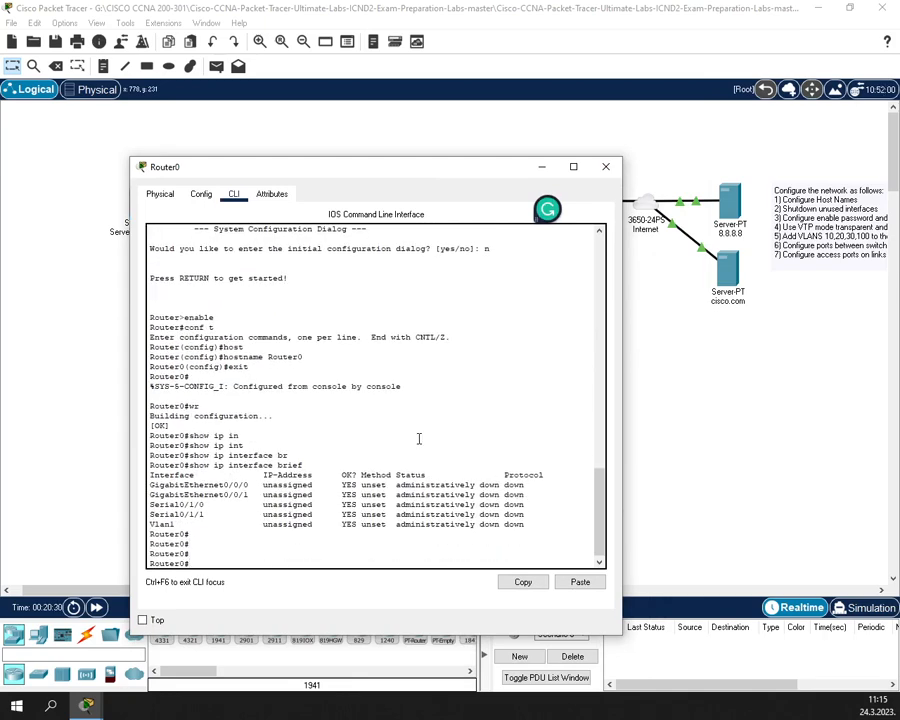
{"action": "left_click_drag", "start_coordinate": [327, 484], "coordinate": [525, 537]}
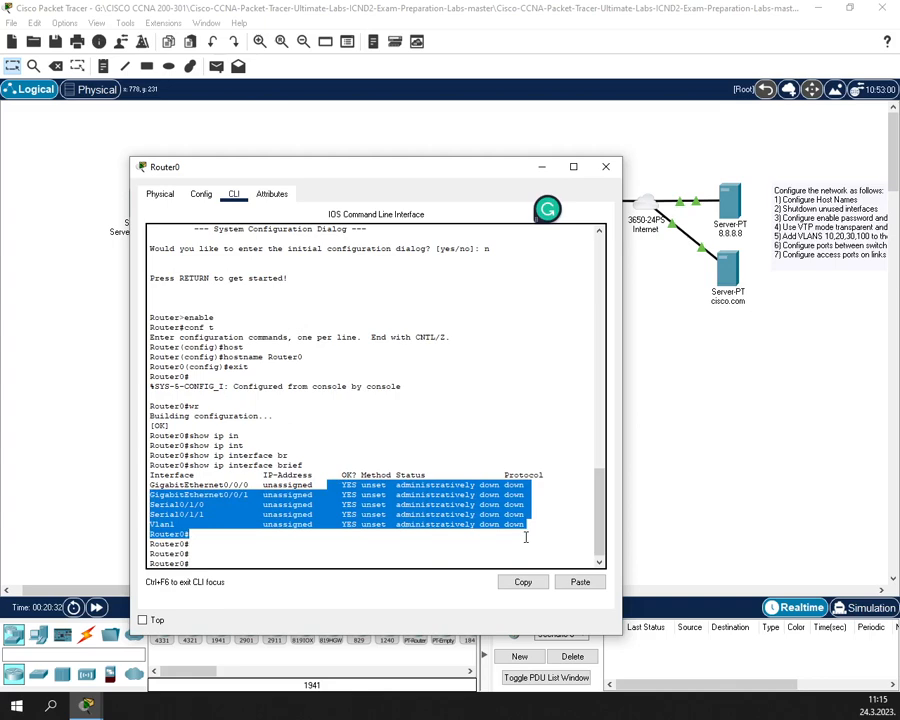
{"action": "left_click_drag", "start_coordinate": [346, 166], "coordinate": [524, 242]}
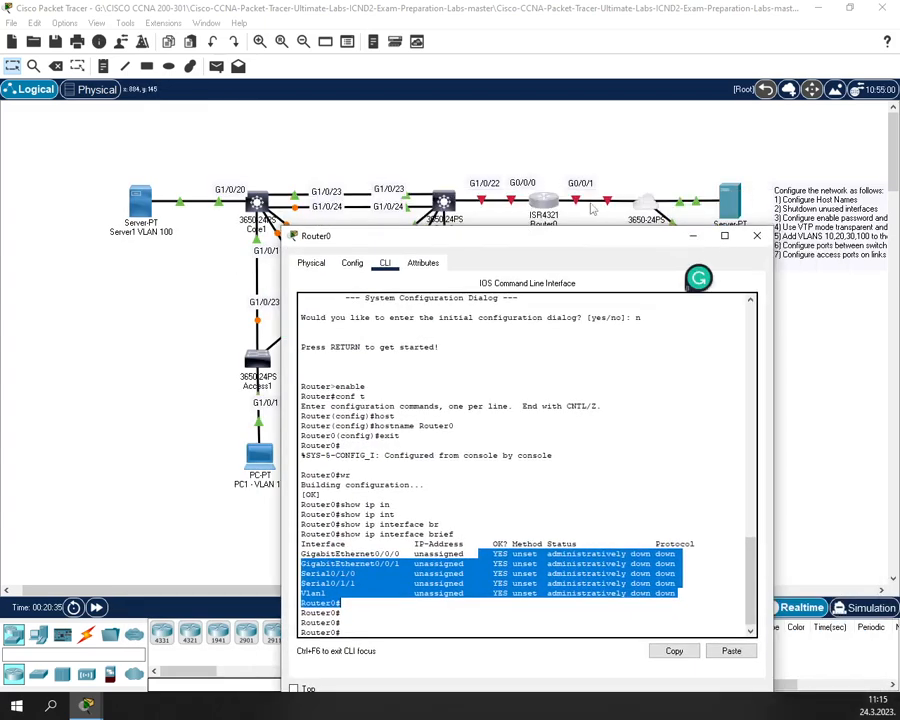
{"action": "left_click", "coordinate": [498, 481]}
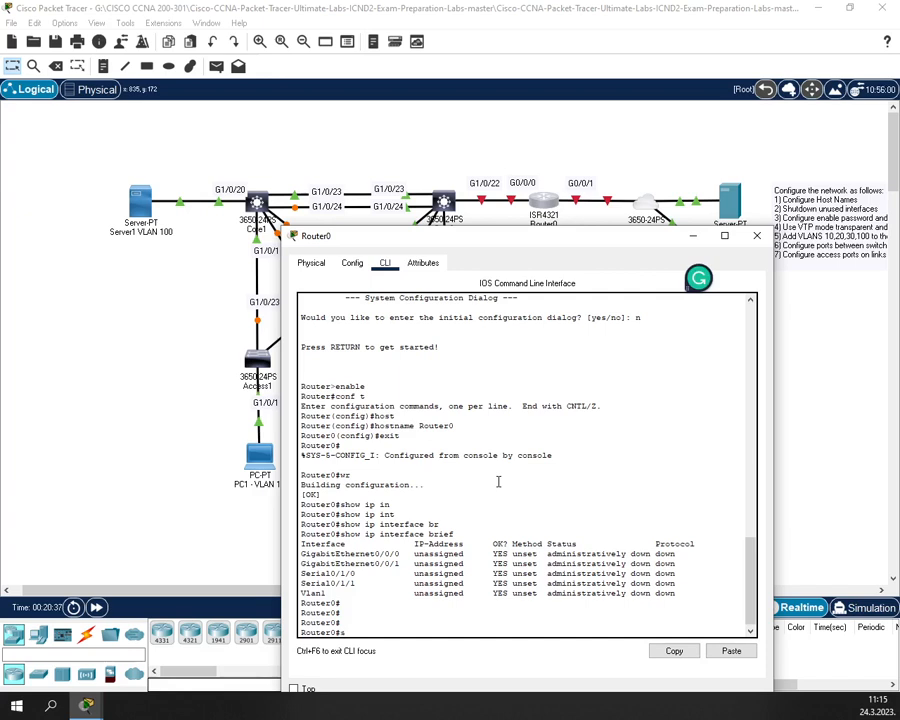
- Apply no shutdown to Router0's interface range GigabitEthernet0/0/0-1
{"action": "type", "text": "conf t"}
{"action": "key", "text": "Return"}
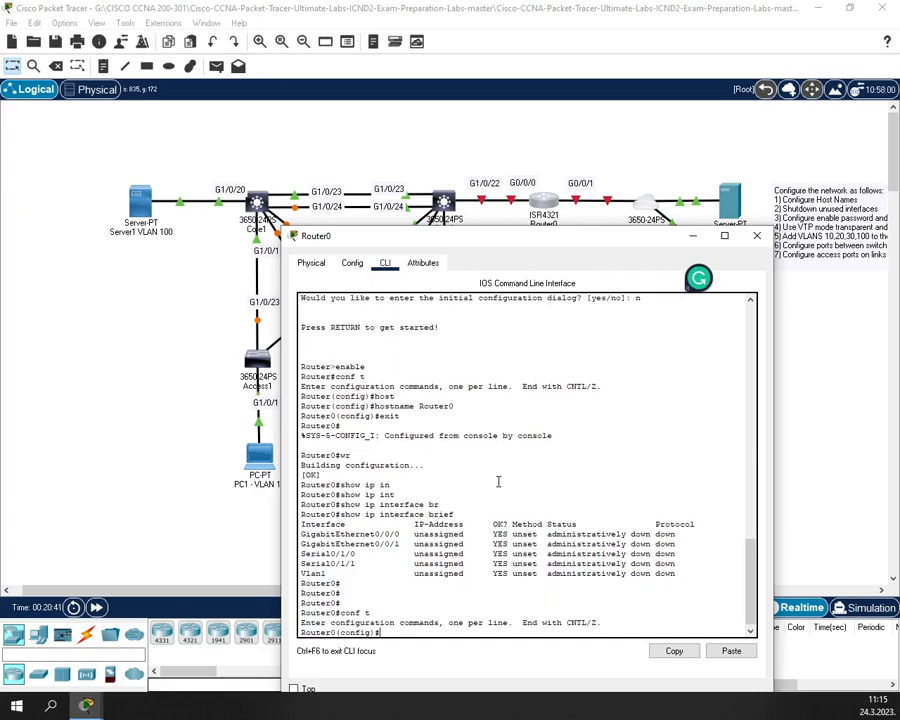
{"action": "type", "text": "in"}
{"action": "key", "text": "Tab"}
{"action": "type", "text": "g"}
{"action": "key", "text": "Tab"}
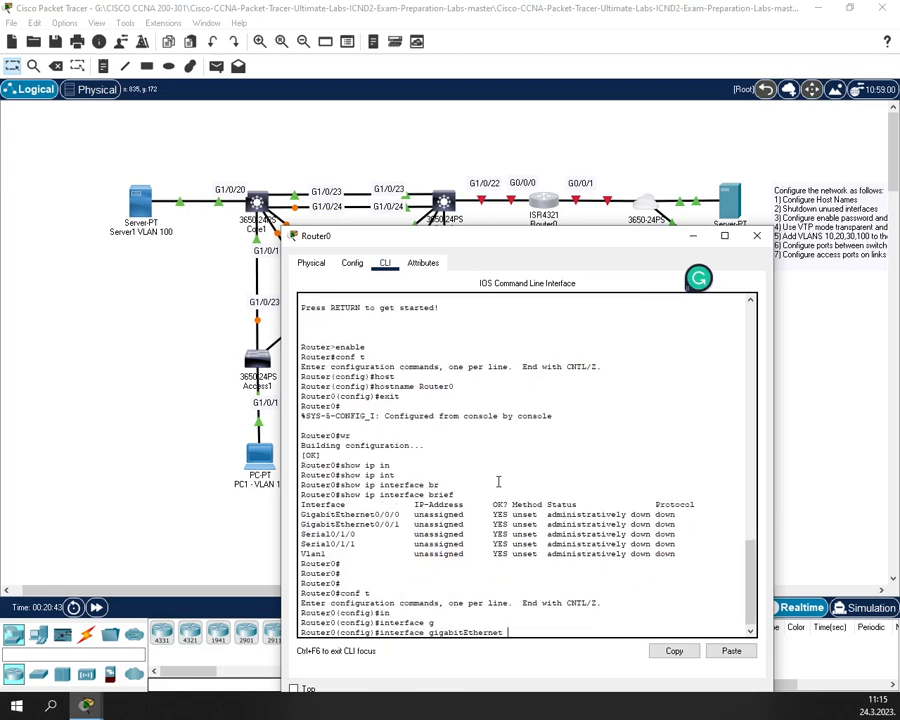
{"action": "type", "text": "0/"}
{"action": "type", "text": "0"}
{"action": "key", "text": "Left"}
{"action": "key", "text": "Left"}
{"action": "key", "text": "Left"}
{"action": "key", "text": "Left"}
{"action": "key", "text": "Left"}
{"action": "key", "text": "Left"}
{"action": "key", "text": "Left"}
{"action": "key", "text": "Left"}
{"action": "key", "text": "Left"}
{"action": "key", "text": "Left"}
{"action": "key", "text": "Left"}
{"action": "key", "text": "Left"}
{"action": "key", "text": "Left"}
{"action": "key", "text": "Left"}
{"action": "key", "text": "Left"}
{"action": "key", "text": "Left"}
{"action": "key", "text": "Left"}
{"action": "key", "text": "Left"}
{"action": "key", "text": "Left"}
{"action": "key", "text": "Left"}
{"action": "type", "text": "range "}
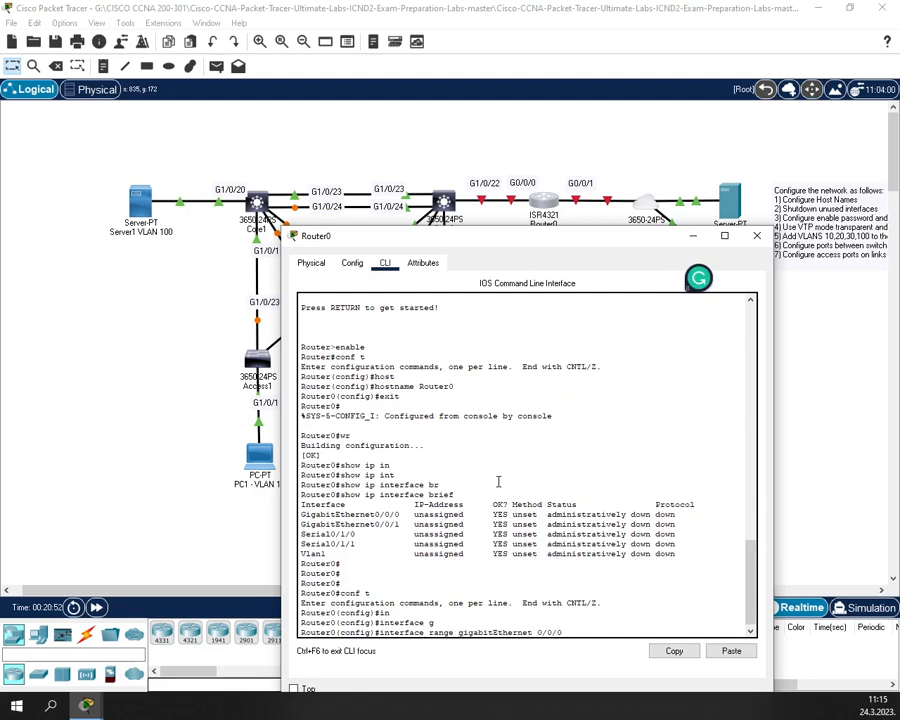
{"action": "type", "text": "-1"}
{"action": "key", "text": "Return"}
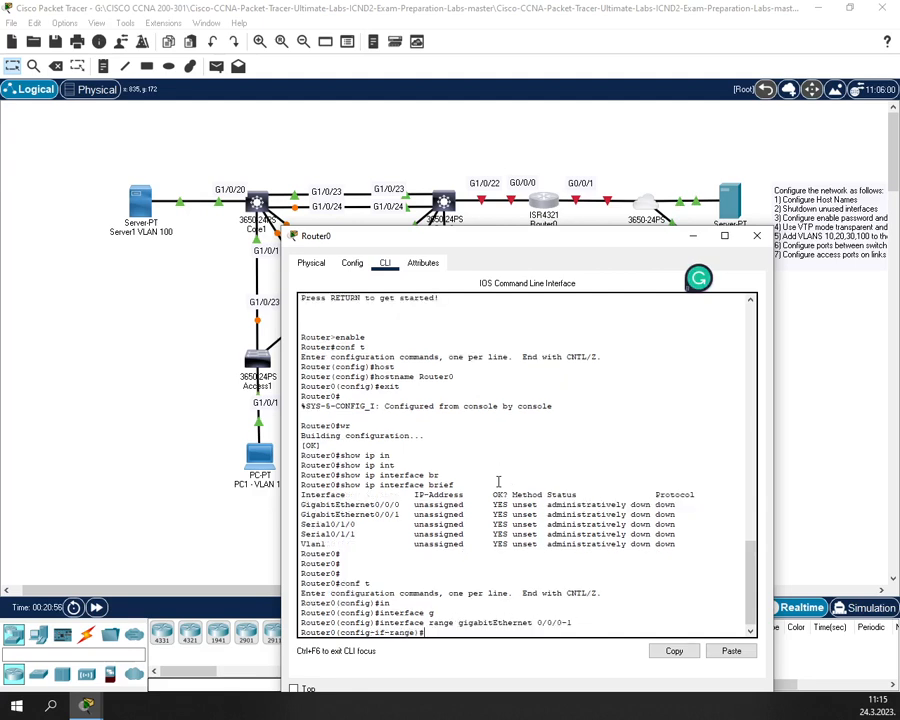
{"action": "type", "text": "no sh"}
{"action": "key", "text": "Return"}
- Leave configuration mode and save Router0's configuration with wr
{"action": "type", "text": "ei"}
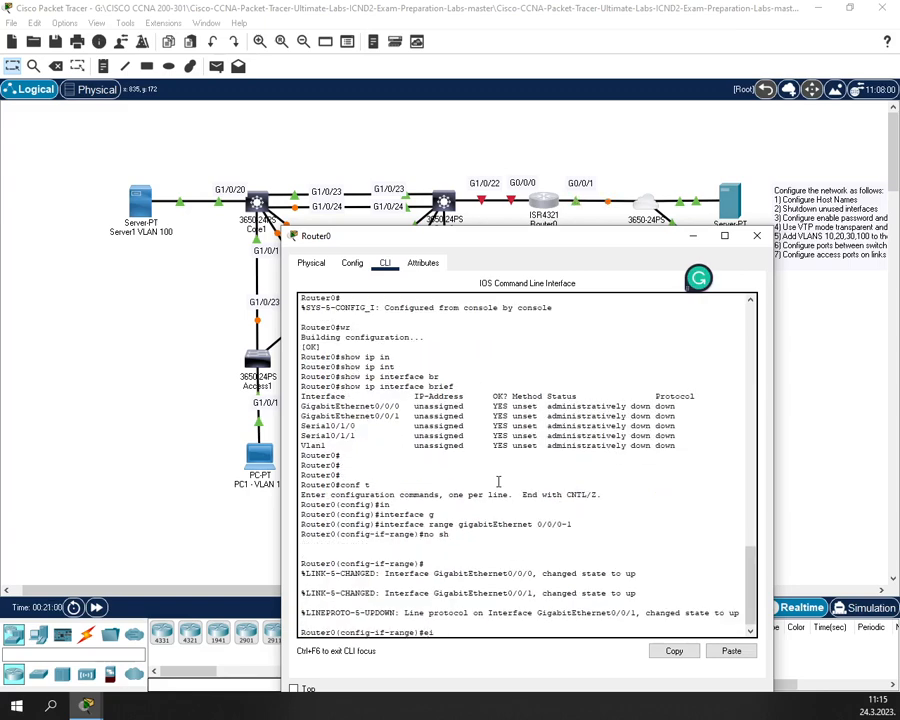
{"action": "key", "text": "BackSpace"}
{"action": "type", "text": "xit"}
{"action": "key", "text": "Return"}
{"action": "type", "text": "exit"}
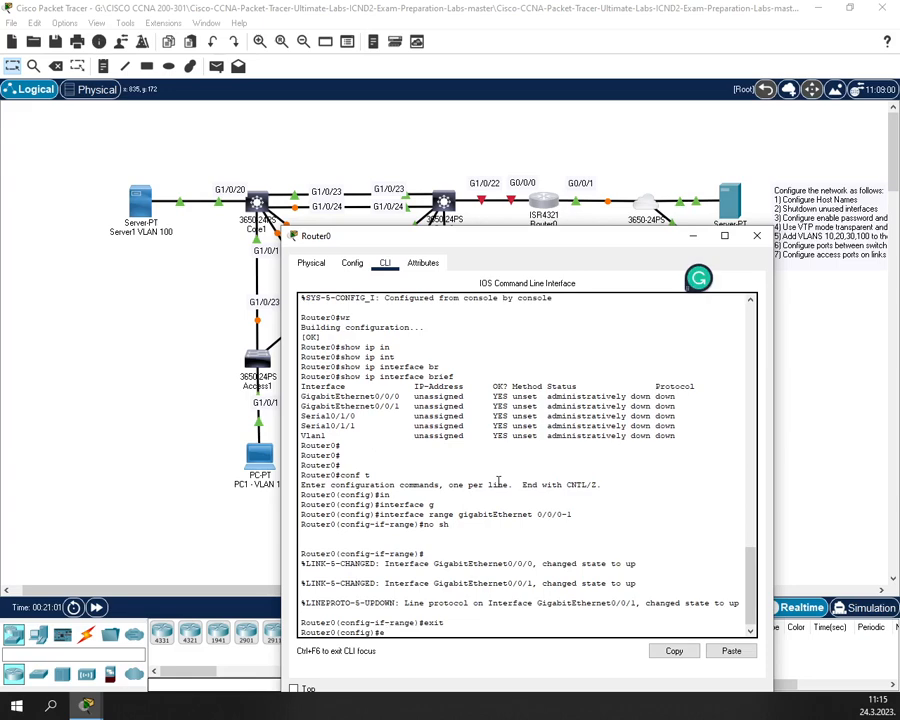
{"action": "key", "text": "Return"}
{"action": "key", "text": "Return"}
{"action": "type", "text": "wr"}
{"action": "key", "text": "Return"}
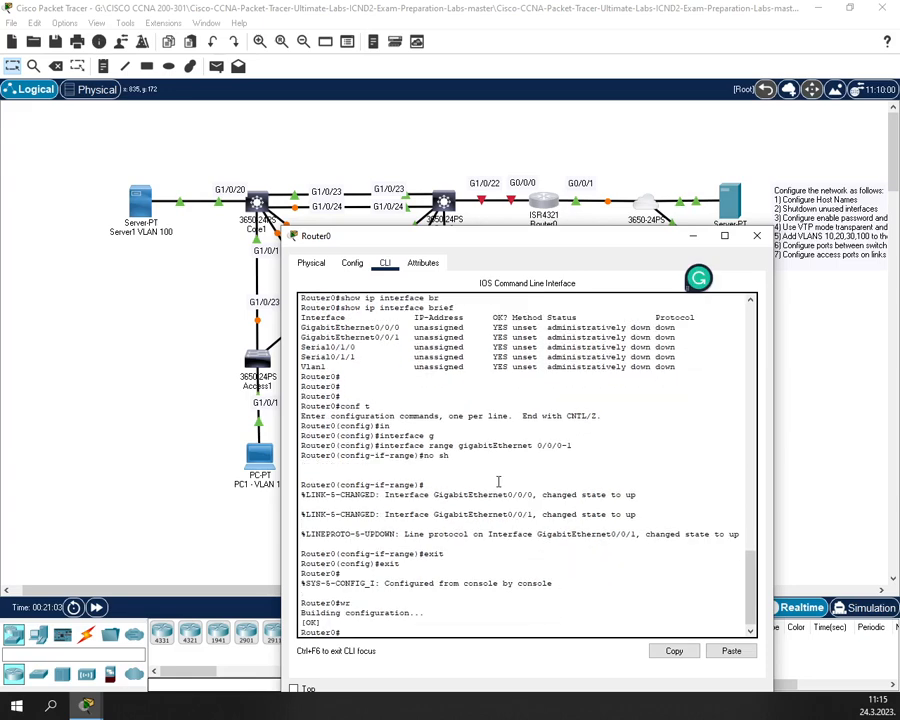
- Verify the enabled interfaces with show ip interface brief, then close Router0's window
{"action": "type", "text": "show ip in"}
{"action": "key", "text": "Tab"}
{"action": "type", "text": "t"}
{"action": "key", "text": "Tab"}
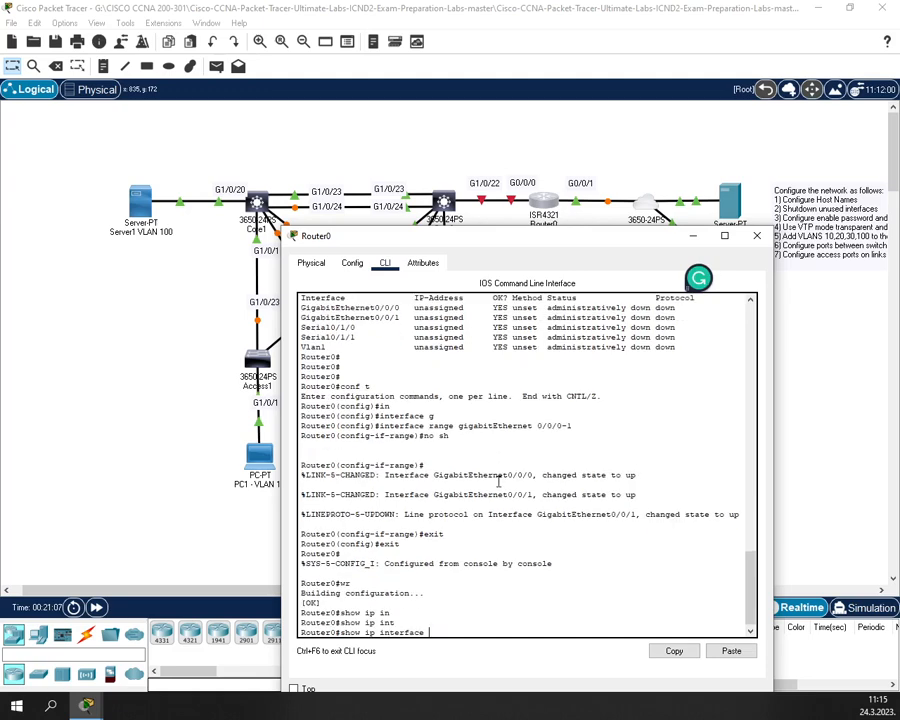
{"action": "type", "text": "br"}
{"action": "key", "text": "Tab"}
{"action": "key", "text": "Return"}
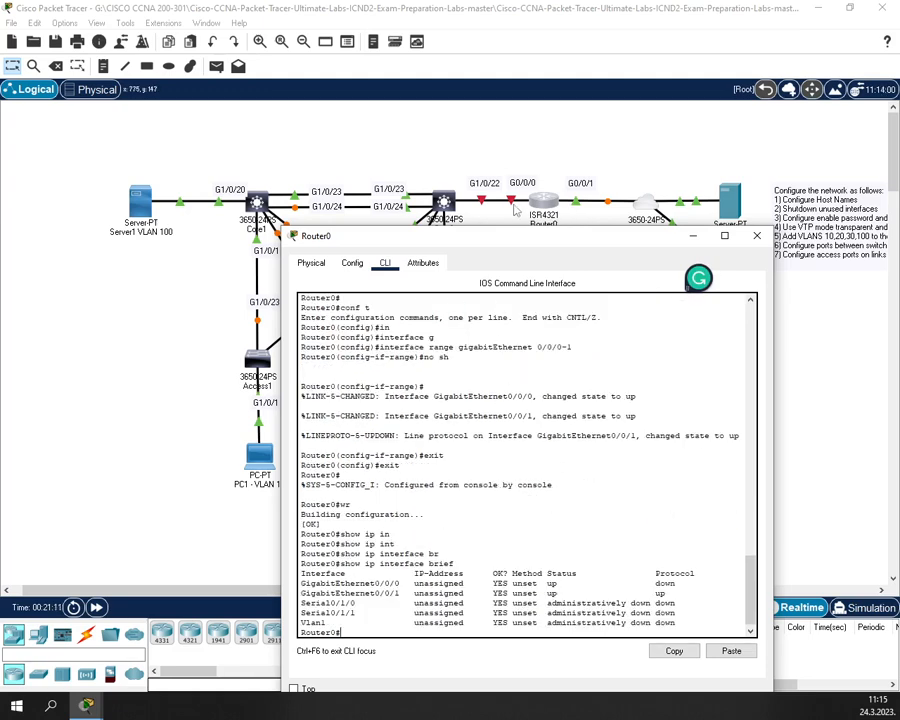
{"action": "left_click_drag", "start_coordinate": [505, 249], "coordinate": [505, 286]}
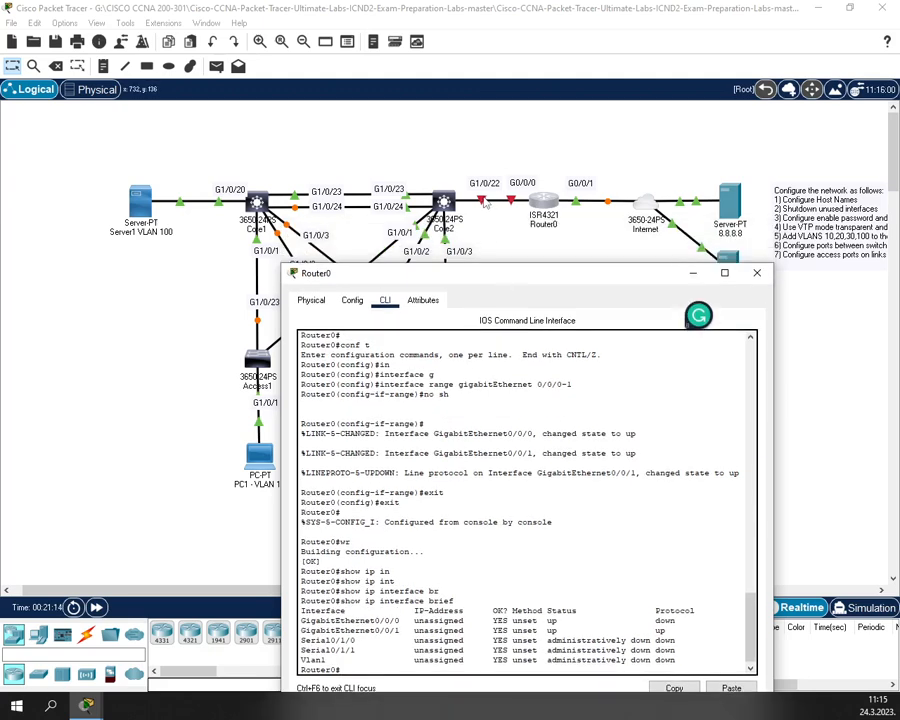
{"action": "left_click", "coordinate": [756, 273]}
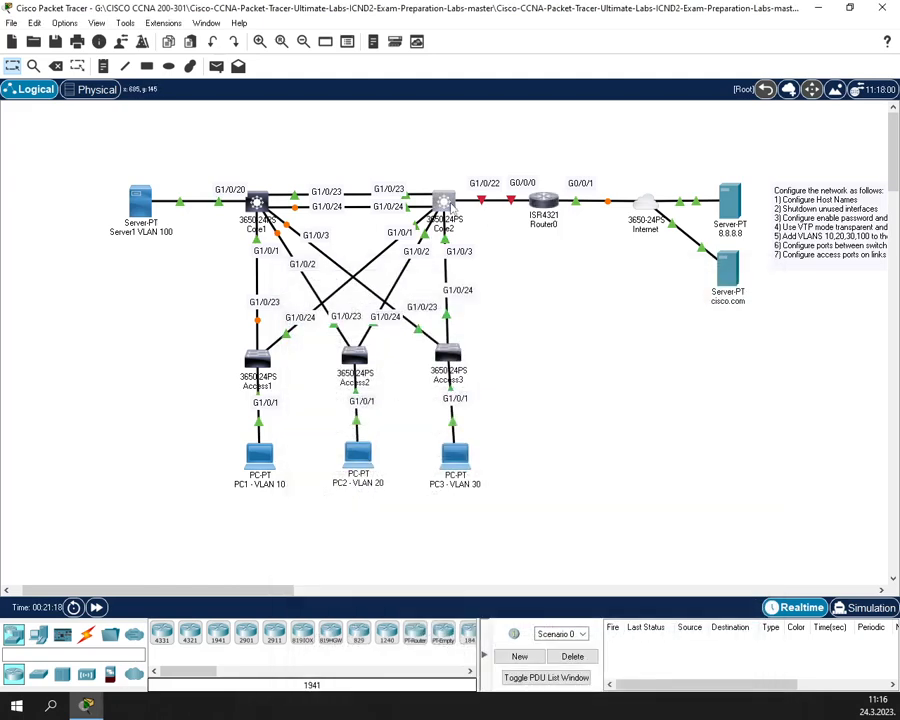
- Open Core2's CLI and check that port Gi1/0/22 is down
{"action": "left_click", "coordinate": [446, 204]}
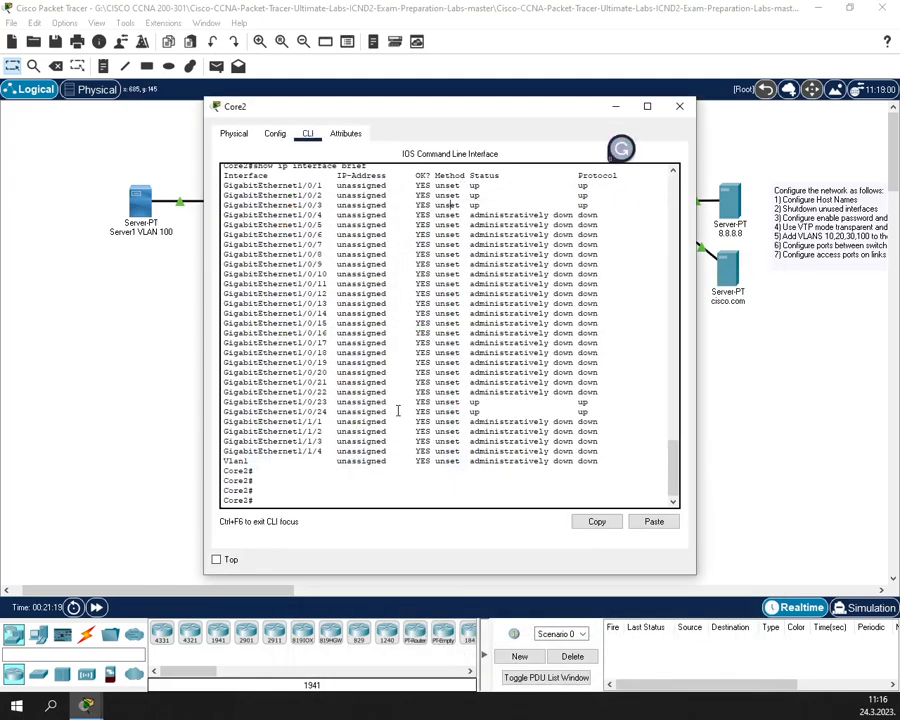
{"action": "left_click_drag", "start_coordinate": [424, 110], "coordinate": [426, 234]}
{"action": "left_click_drag", "start_coordinate": [473, 515], "coordinate": [551, 516]}
{"action": "left_click", "coordinate": [468, 554]}
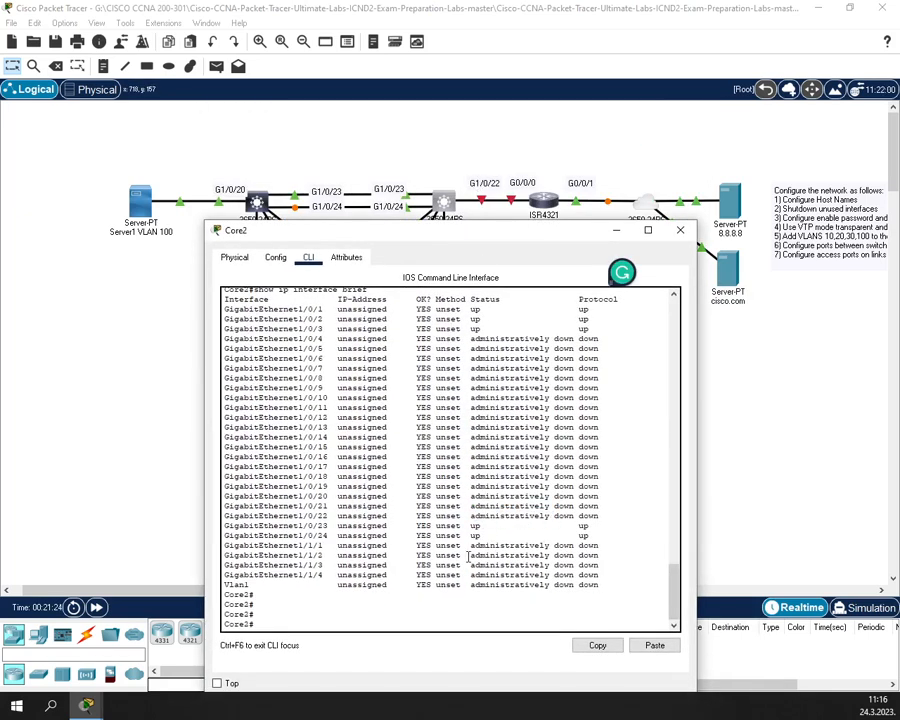
- Apply no shutdown to Core2's GigabitEthernet1/0/22 uplink toward Router0
{"action": "type", "text": "sh"}
{"action": "type", "text": "con "}
{"action": "type", "text": " t"}
{"action": "key", "text": "Return"}
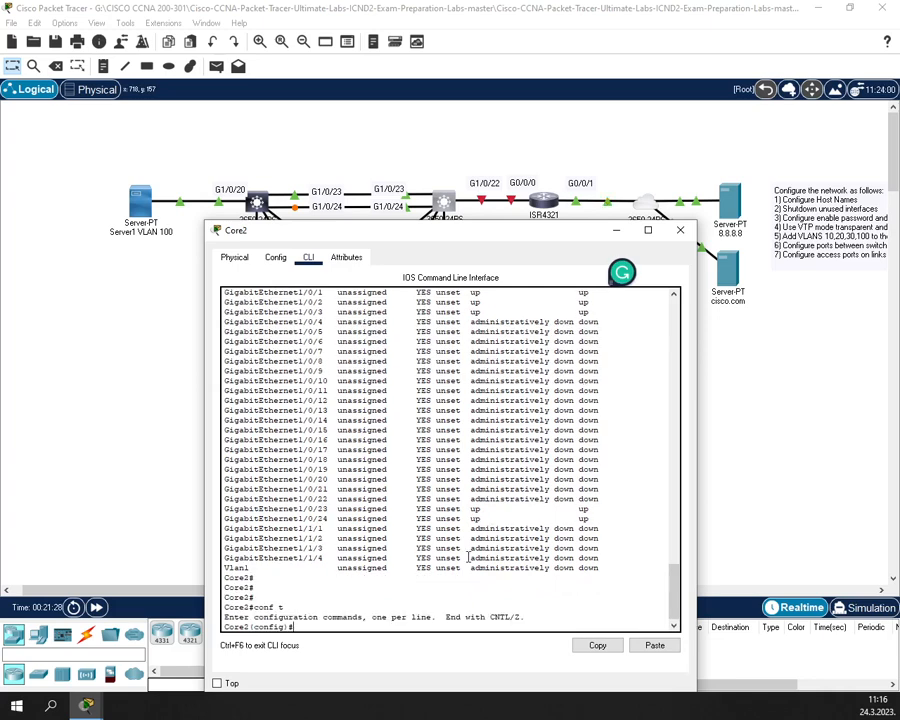
{"action": "type", "text": "in"}
{"action": "key", "text": "Tab"}
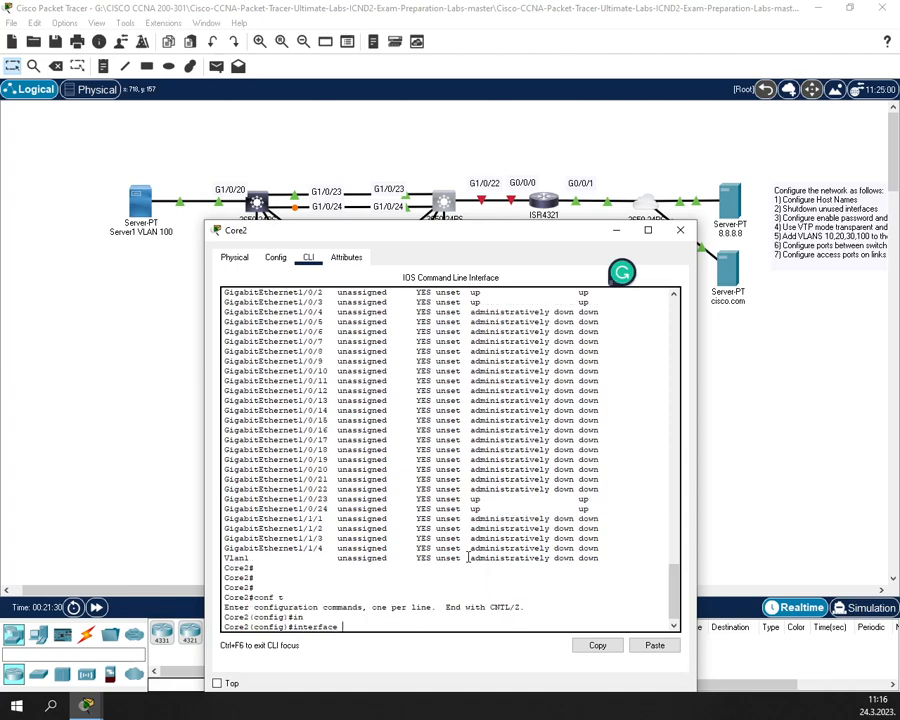
{"action": "type", "text": "g"}
{"action": "key", "text": "Tab"}
{"action": "type", "text": "1"}
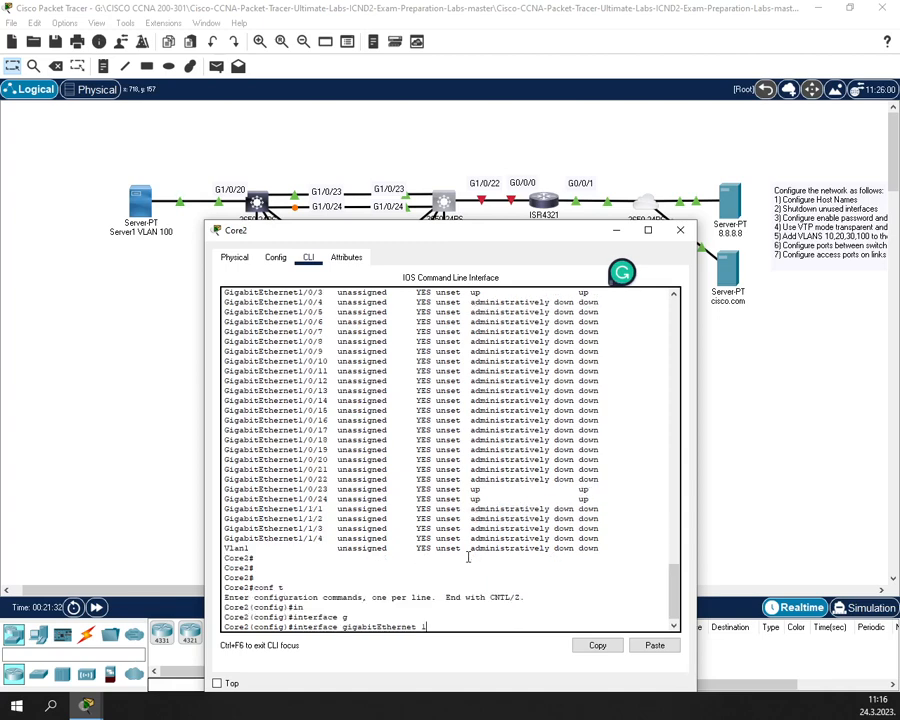
{"action": "type", "text": "/0/22"}
{"action": "key", "text": "Return"}
{"action": "type", "text": "no sh"}
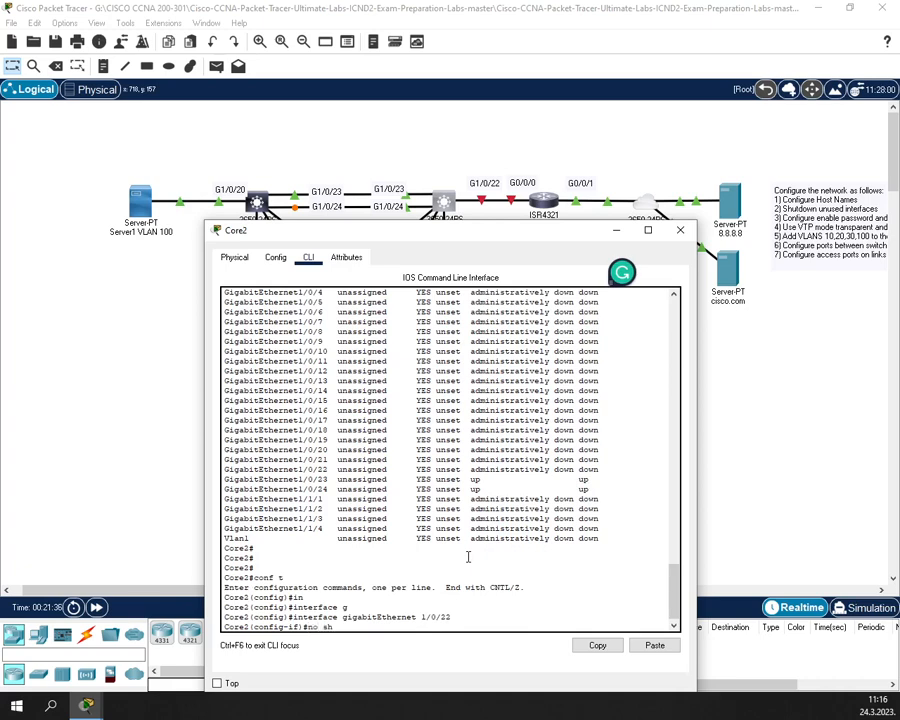
{"action": "key", "text": "Return"}
- Leave configuration mode, save Core2's configuration with wr, and close its window
{"action": "type", "text": "exit"}
{"action": "key", "text": "Return"}
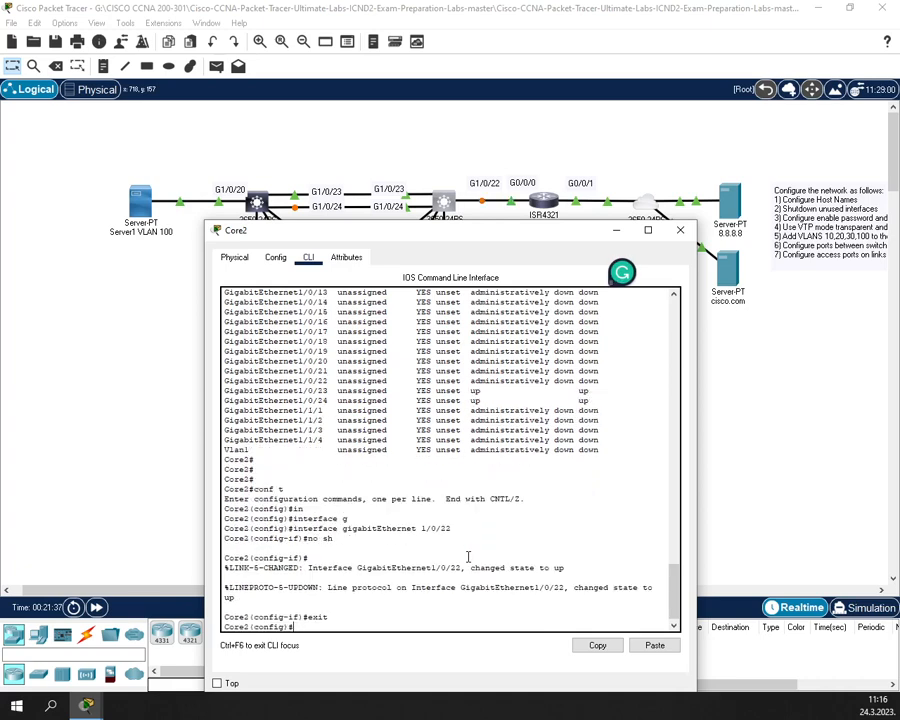
{"action": "type", "text": "exit"}
{"action": "key", "text": "Return"}
{"action": "type", "text": "wr"}
{"action": "key", "text": "Return"}
{"action": "key", "text": "Return"}
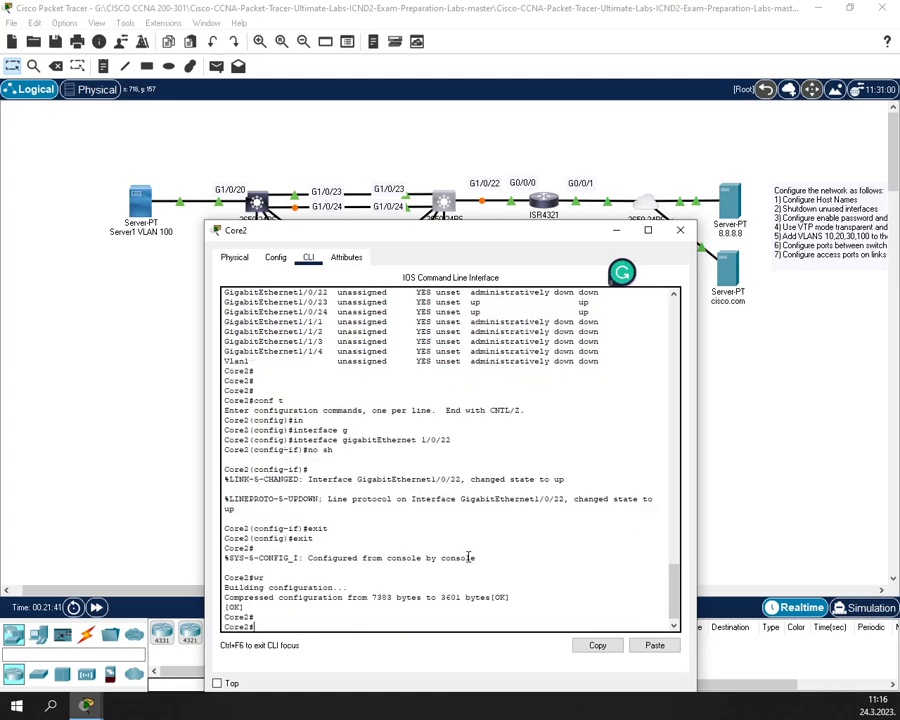
{"action": "left_click", "coordinate": [680, 230]}
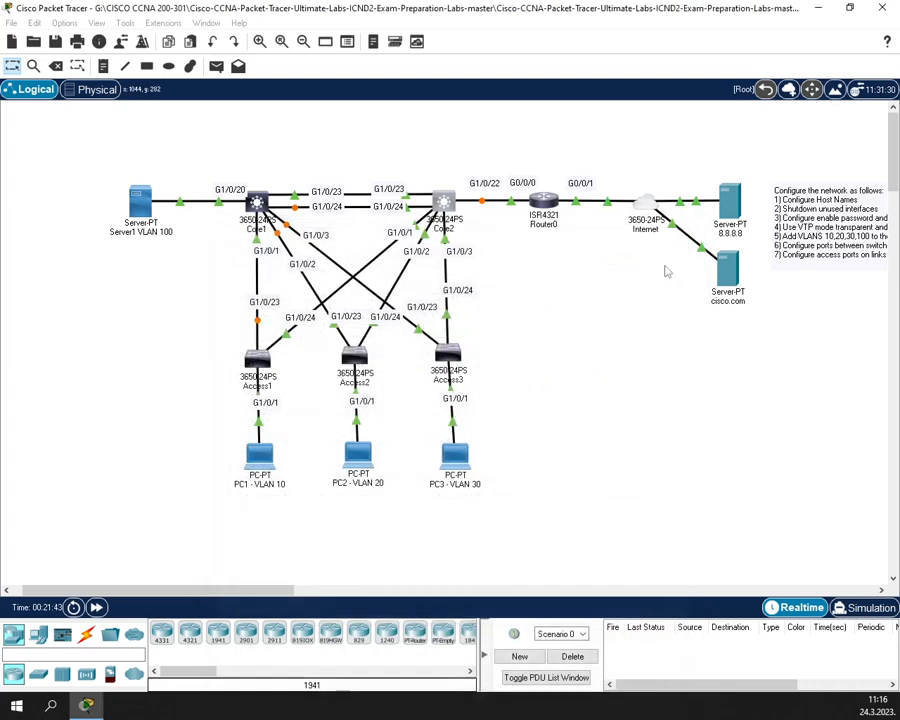
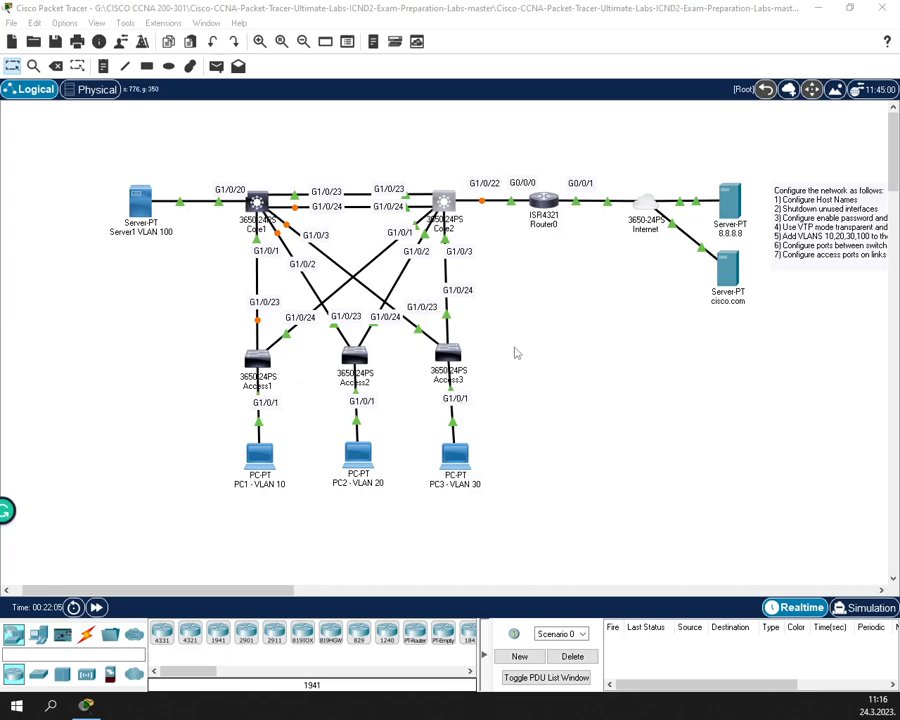
- Open Core1's CLI and set its enable password in global configuration mode
{"action": "left_click", "coordinate": [256, 205]}
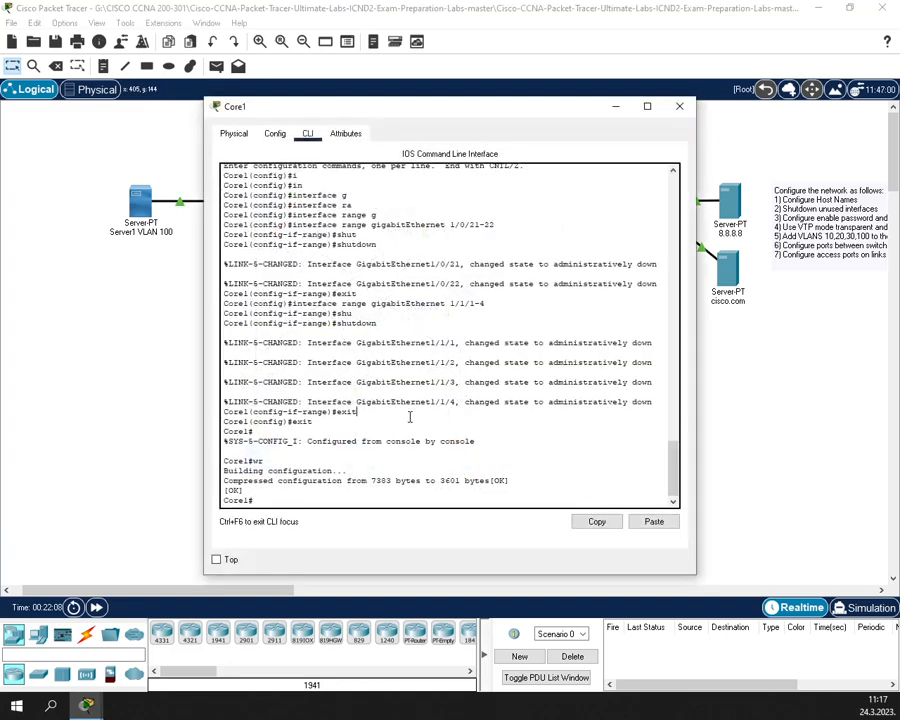
{"action": "type", "text": "conf t"}
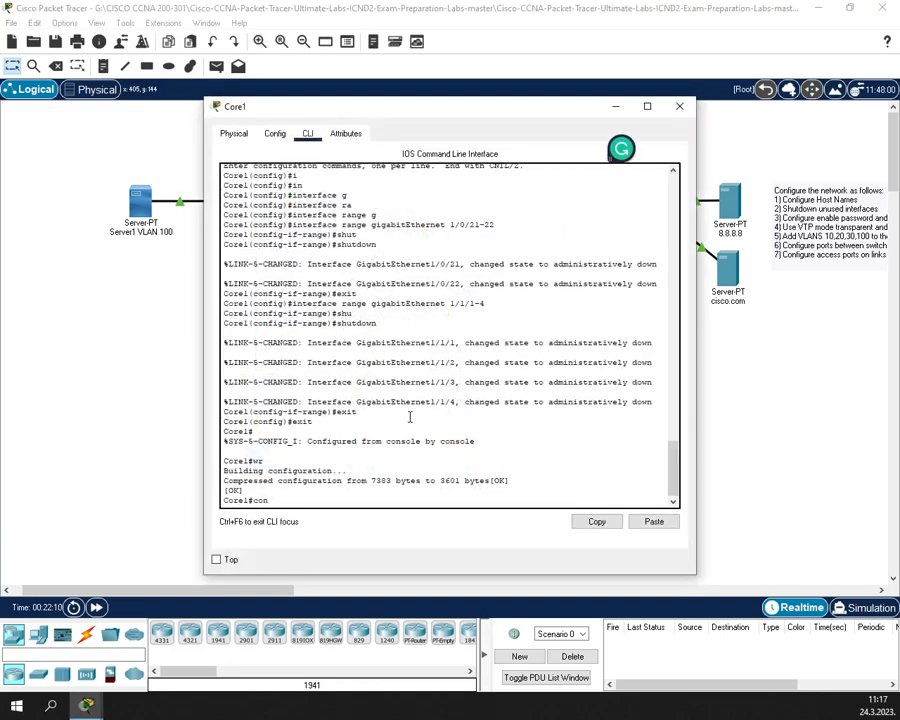
{"action": "key", "text": "Return"}
{"action": "type", "text": "ena"}
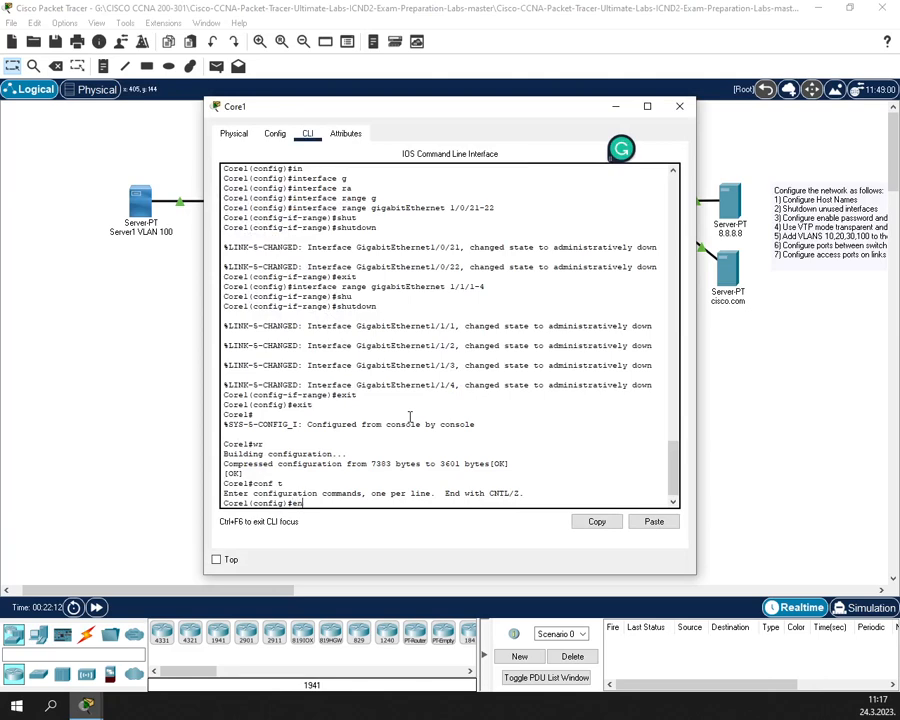
{"action": "key", "text": "Tab"}
{"action": "type", "text": "p"}
{"action": "key", "text": "Tab"}
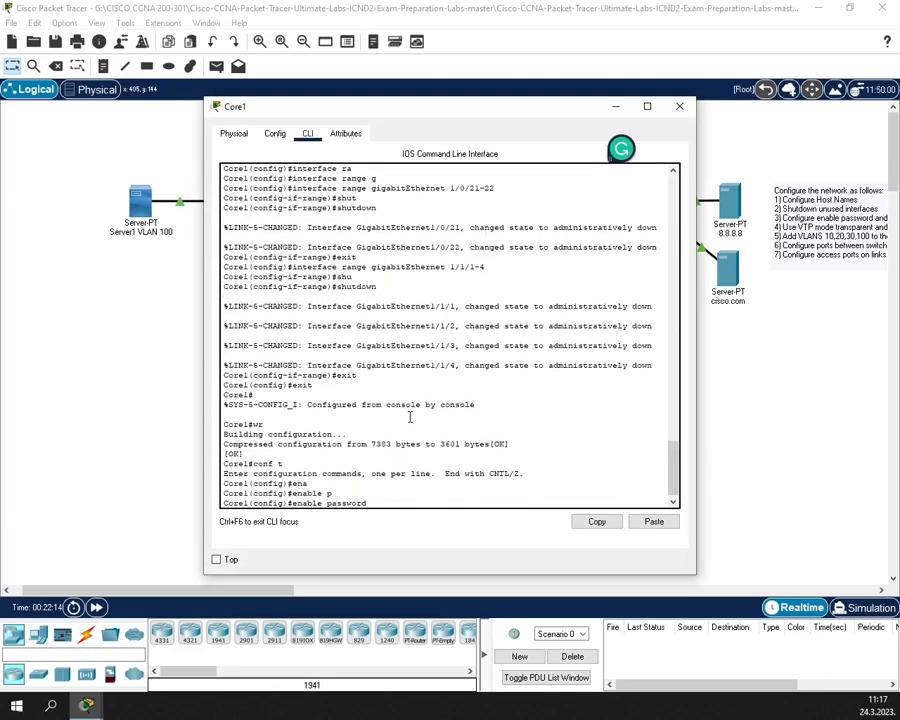
{"action": "type", "text": "cisco"}
{"action": "key", "text": "Return"}
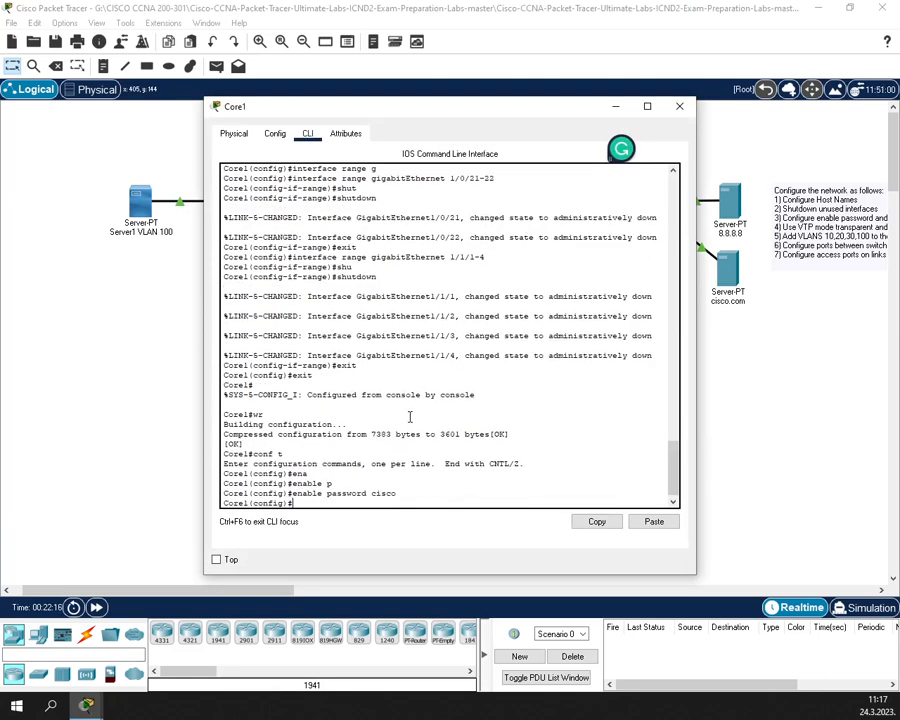
- Configure Core1's vty lines 0–15 to require local login
{"action": "type", "text": "lin"}
{"action": "key", "text": "Tab"}
{"action": "type", "text": "v"}
{"action": "key", "text": "Tab"}
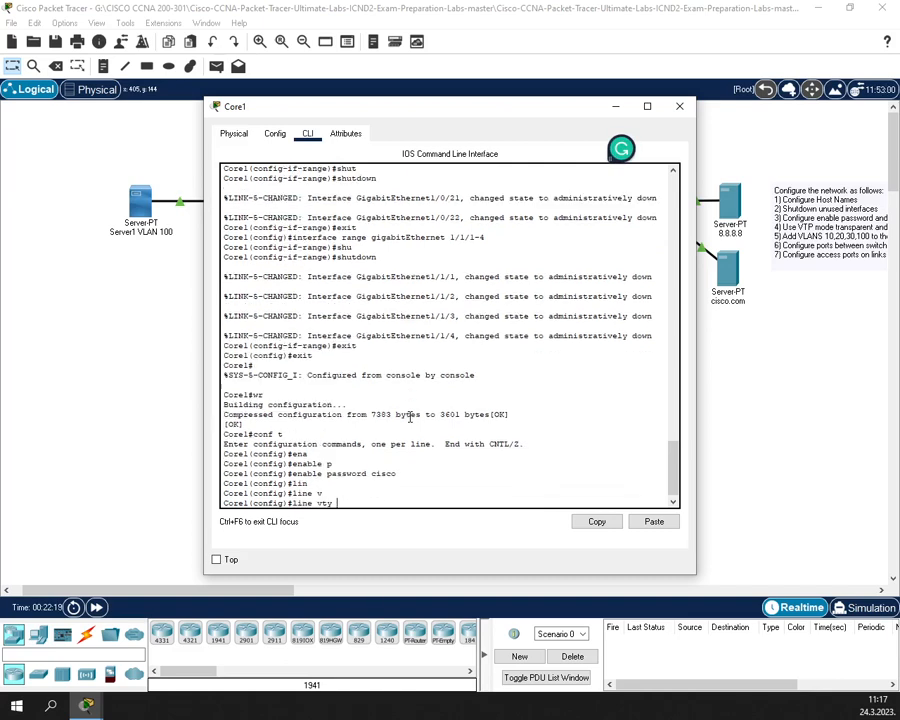
{"action": "type", "text": "0 15"}
{"action": "key", "text": "Return"}
{"action": "type", "text": "login l"}
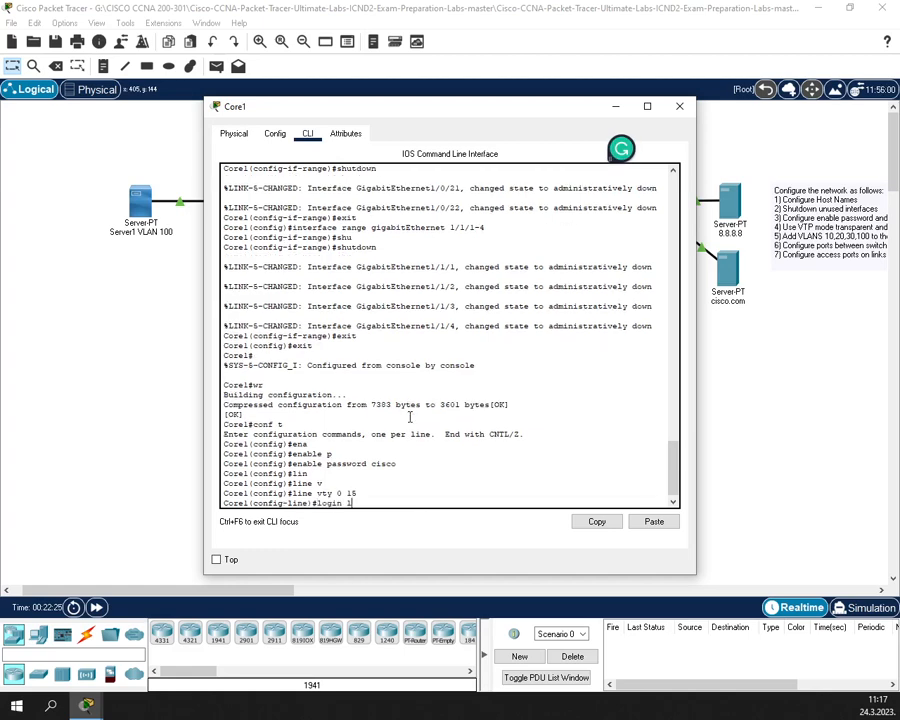
{"action": "type", "text": "oc"}
{"action": "key", "text": "Tab"}
{"action": "key", "text": "Return"}
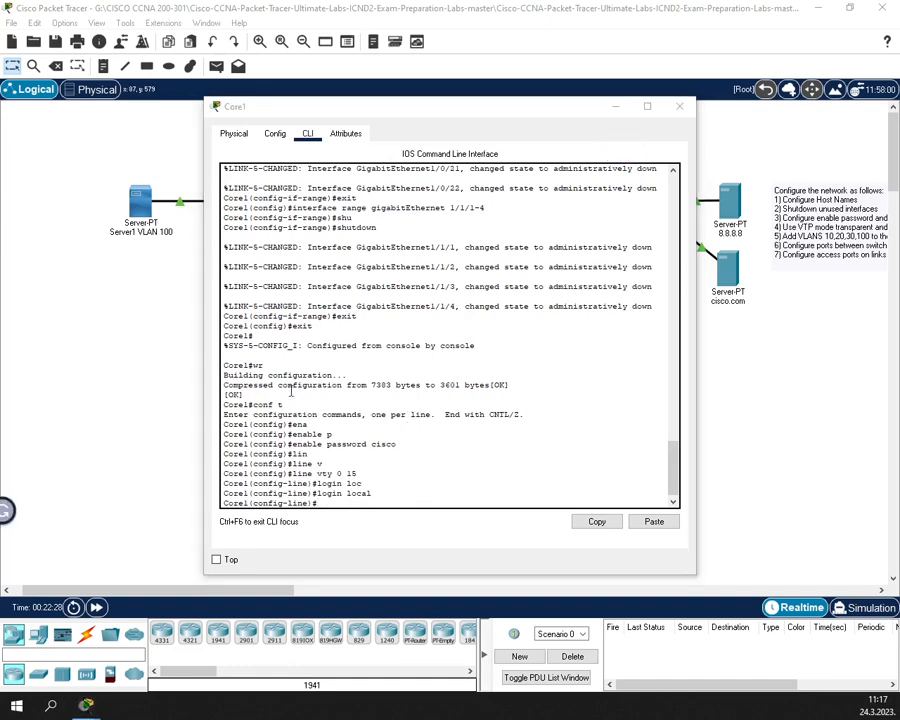
- Restrict Core1's vty lines to SSH-only transport input
{"action": "left_click", "coordinate": [364, 413]}
{"action": "type", "text": "tra"}
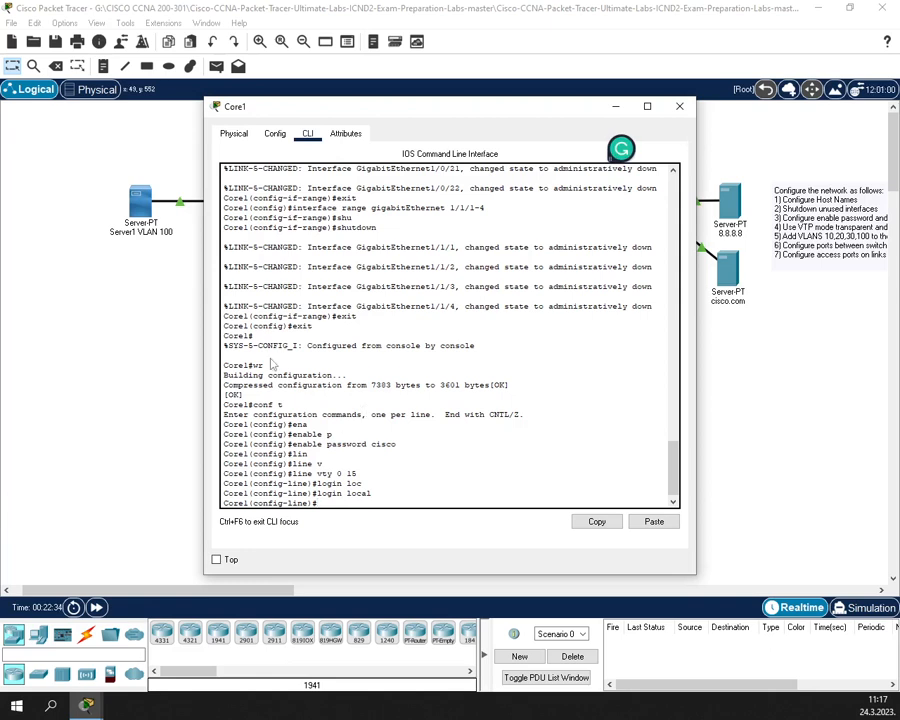
{"action": "type", "text": "r"}
{"action": "key", "text": "Tab"}
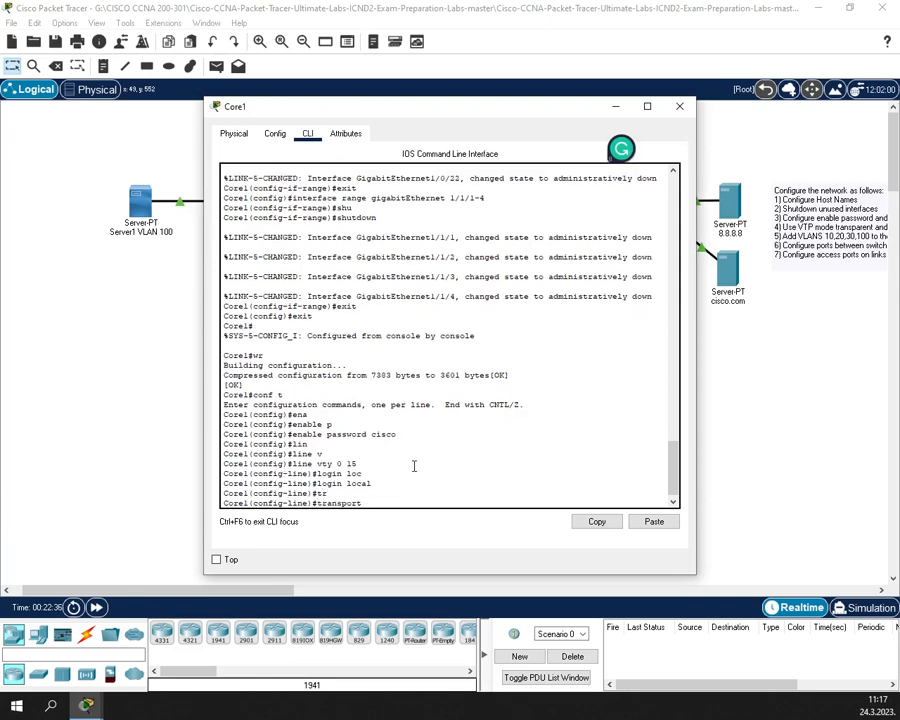
{"action": "type", "text": "in"}
{"action": "key", "text": "Tab"}
{"action": "type", "text": "ssh"}
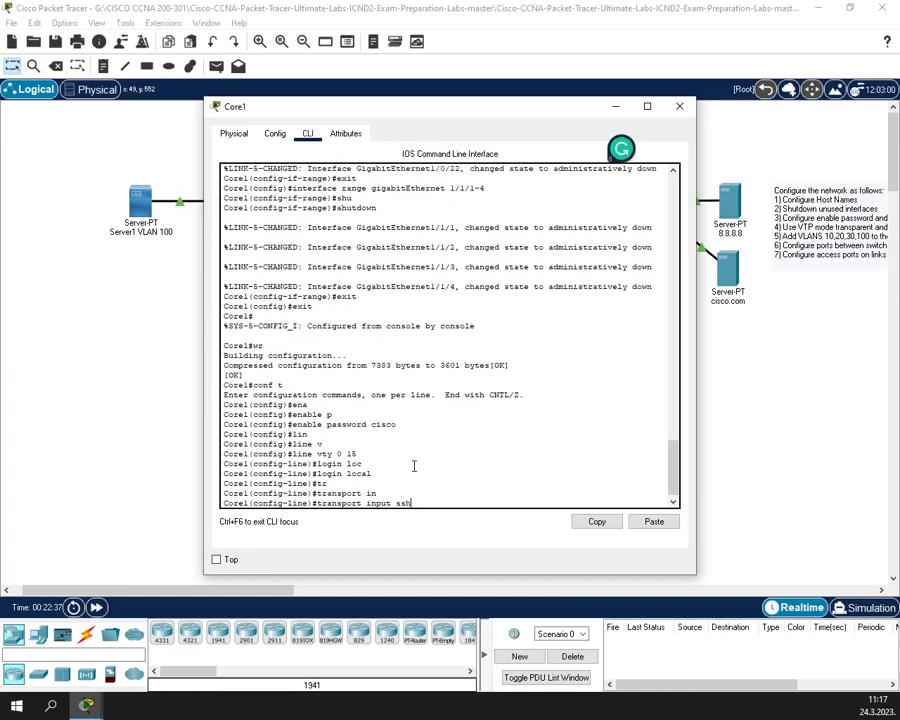
{"action": "key", "text": "Return"}
- Exit to the console and re-enter privileged mode to test the enable password
{"action": "type", "text": "exit"}
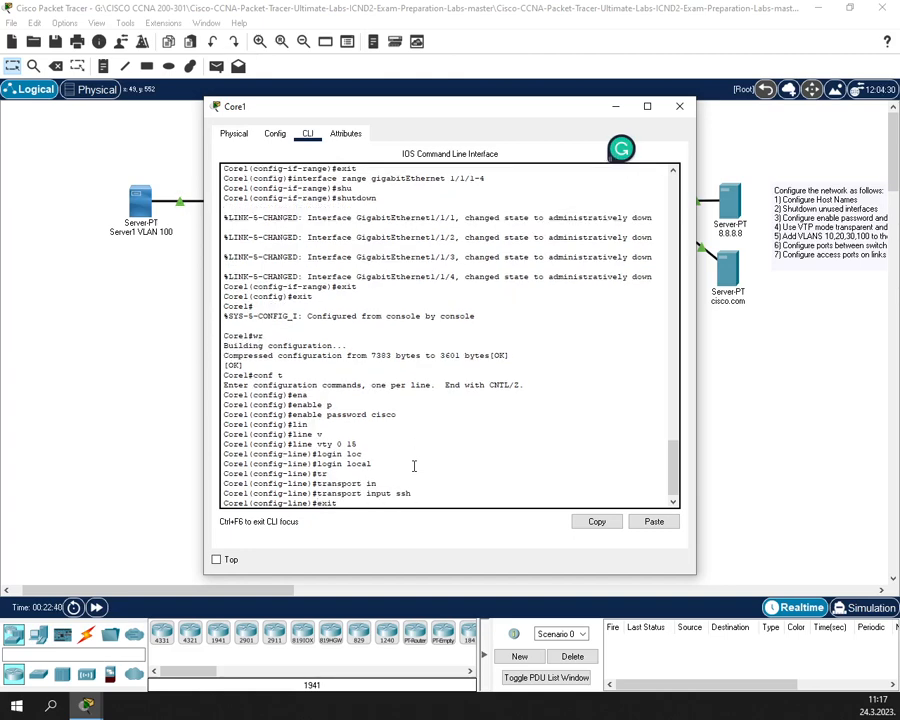
{"action": "key", "text": "Return"}
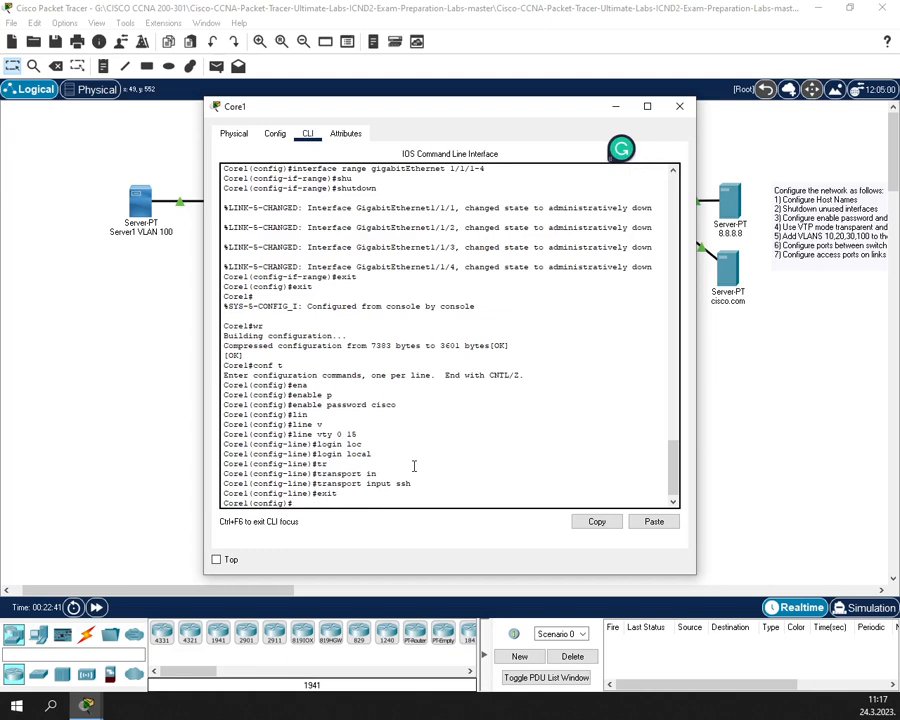
{"action": "type", "text": "exit"}
{"action": "key", "text": "Return"}
{"action": "type", "text": "exit"}
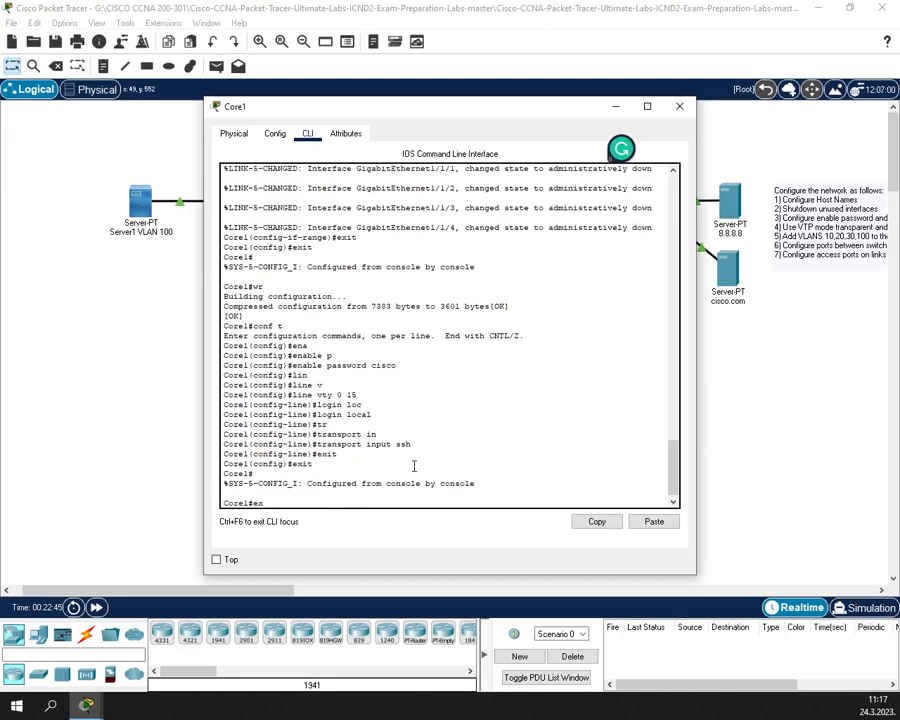
{"action": "key", "text": "Return"}
{"action": "key", "text": "Return"}
{"action": "type", "text": "enab"}
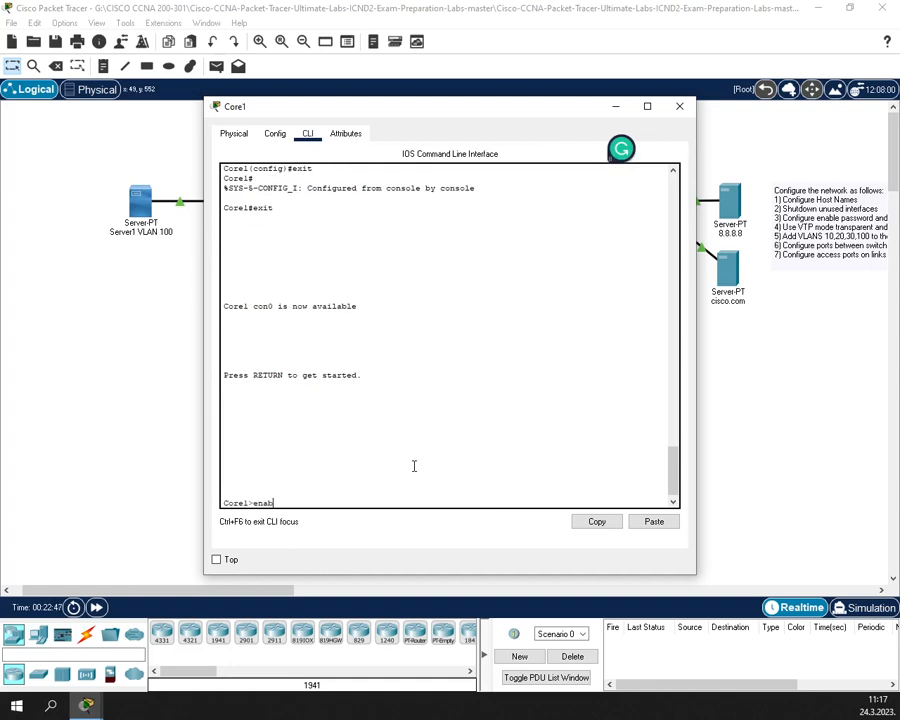
{"action": "type", "text": "le"}
{"action": "key", "text": "Return"}
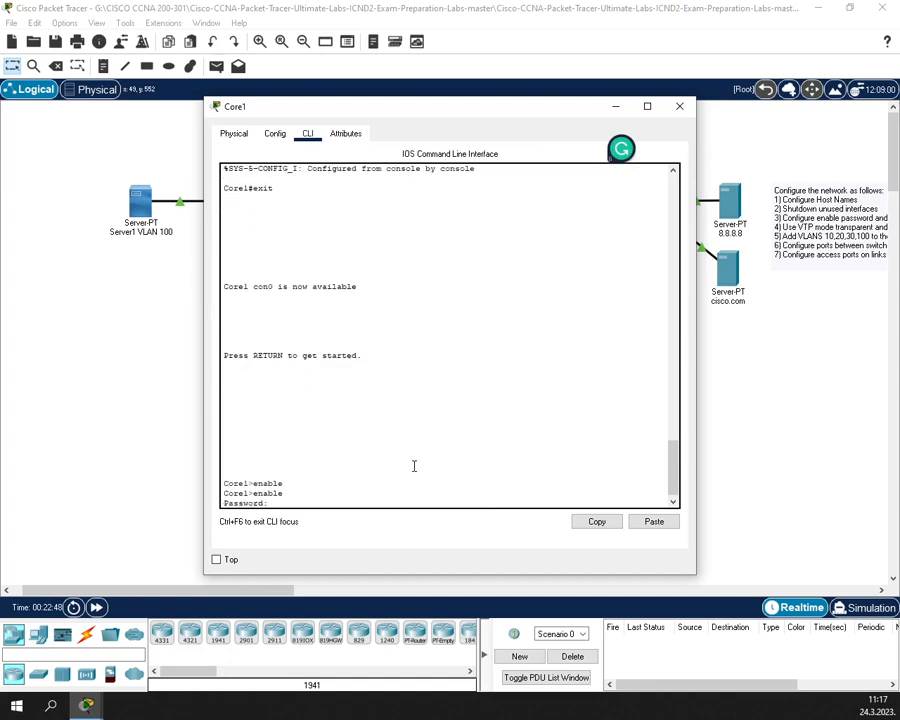
{"action": "key", "text": "Return"}
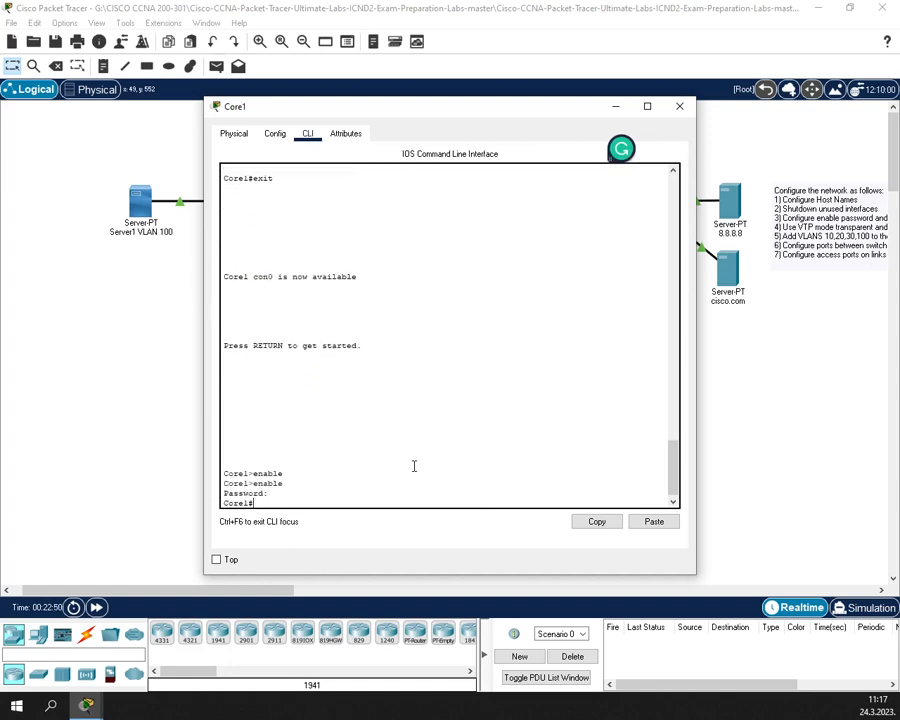
- Save Core1's configuration with wr and close its window
{"action": "type", "text": "wr"}
{"action": "key", "text": "Return"}
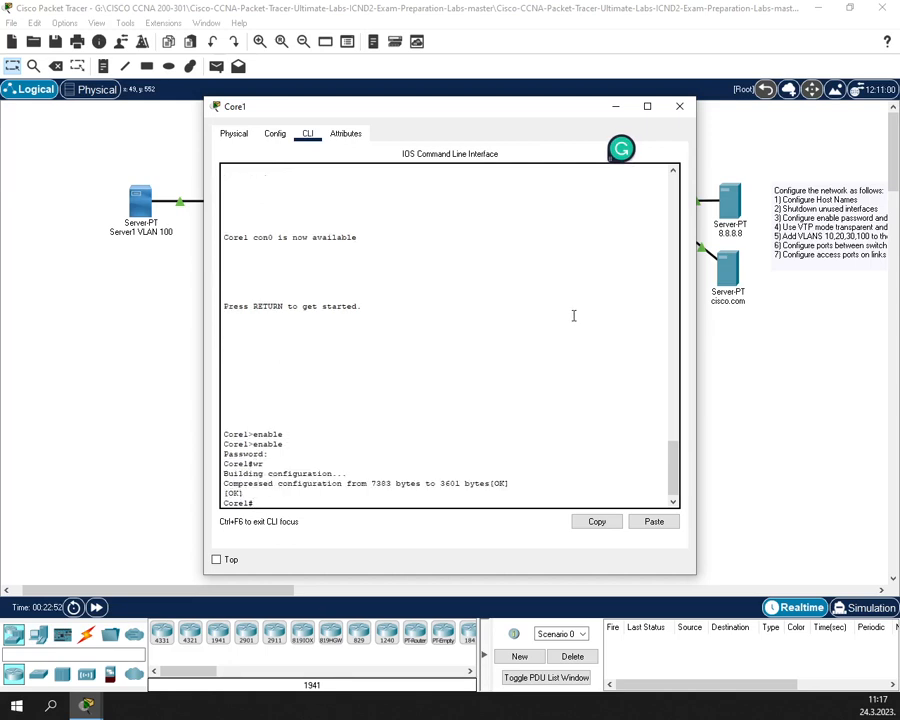
{"action": "left_click", "coordinate": [681, 112]}
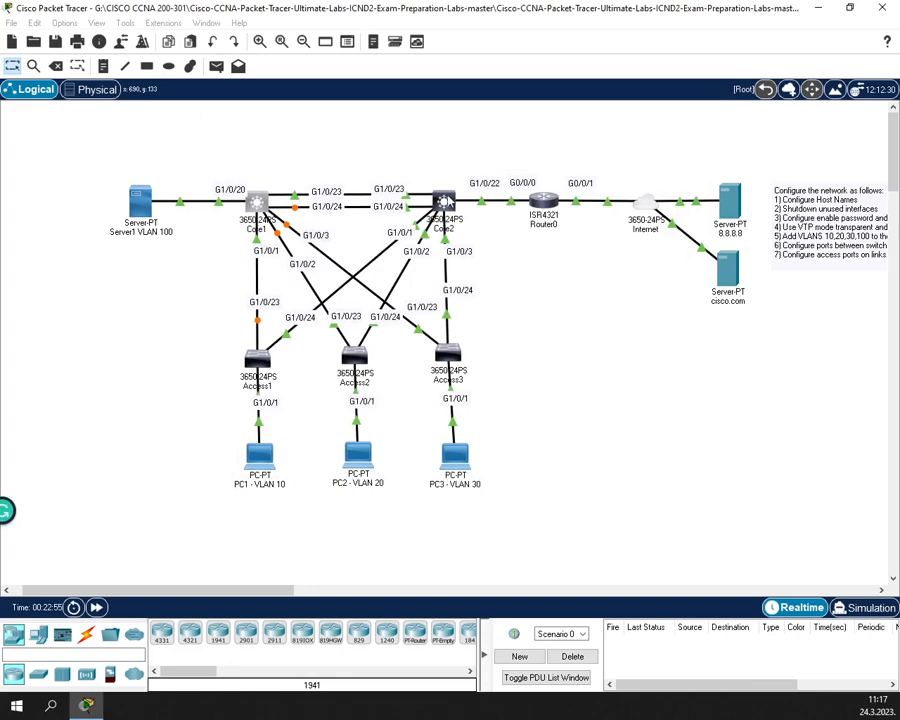
- Open Core2's CLI and set its enable password in global configuration mode
{"action": "left_click", "coordinate": [447, 204]}
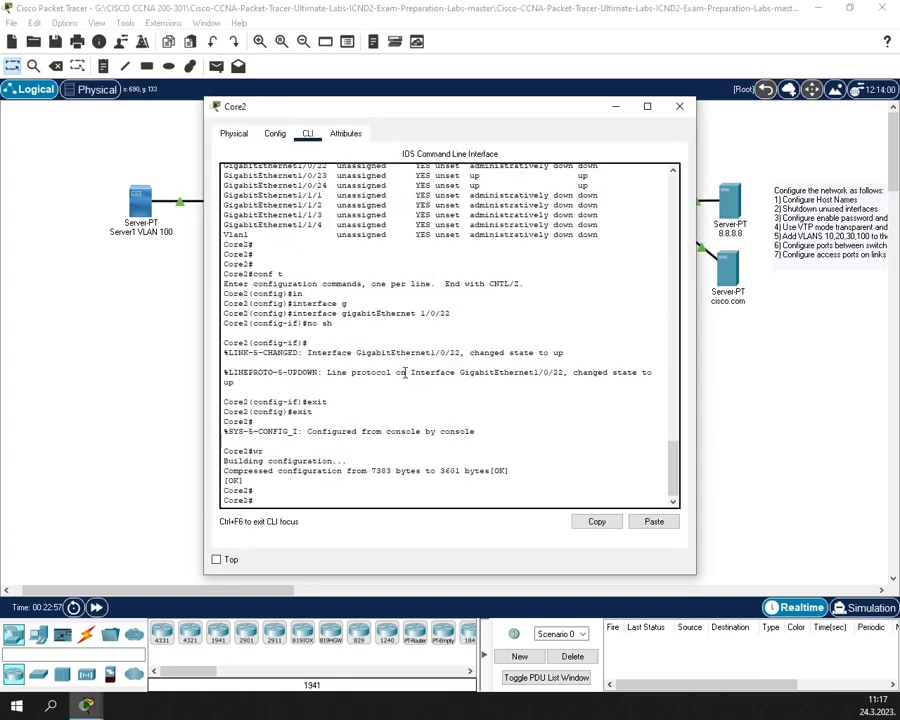
{"action": "type", "text": "conf t"}
{"action": "key", "text": "Return"}
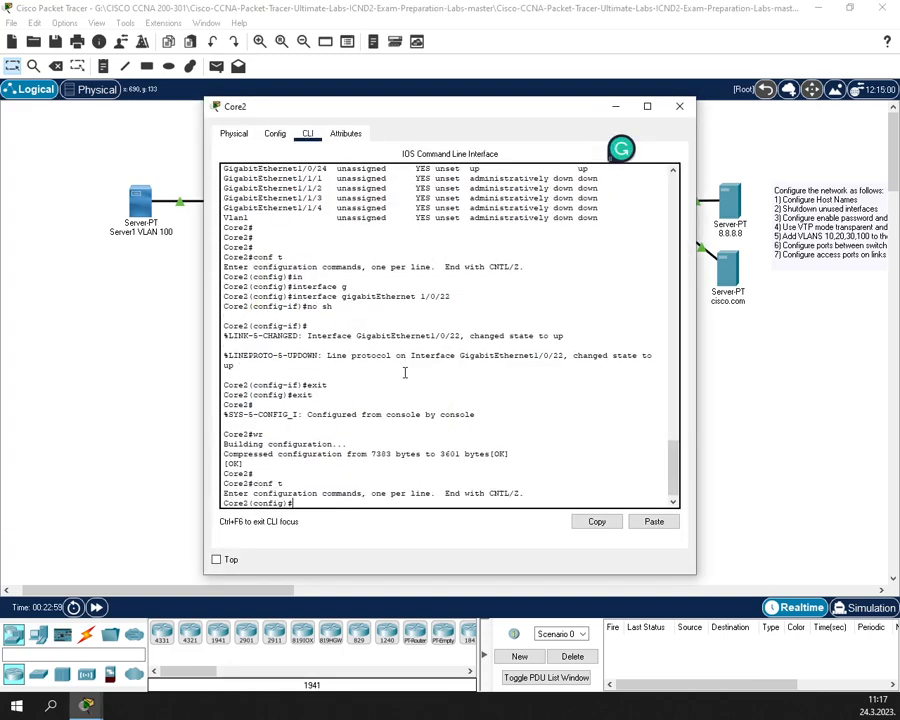
{"action": "key", "text": "Tab"}
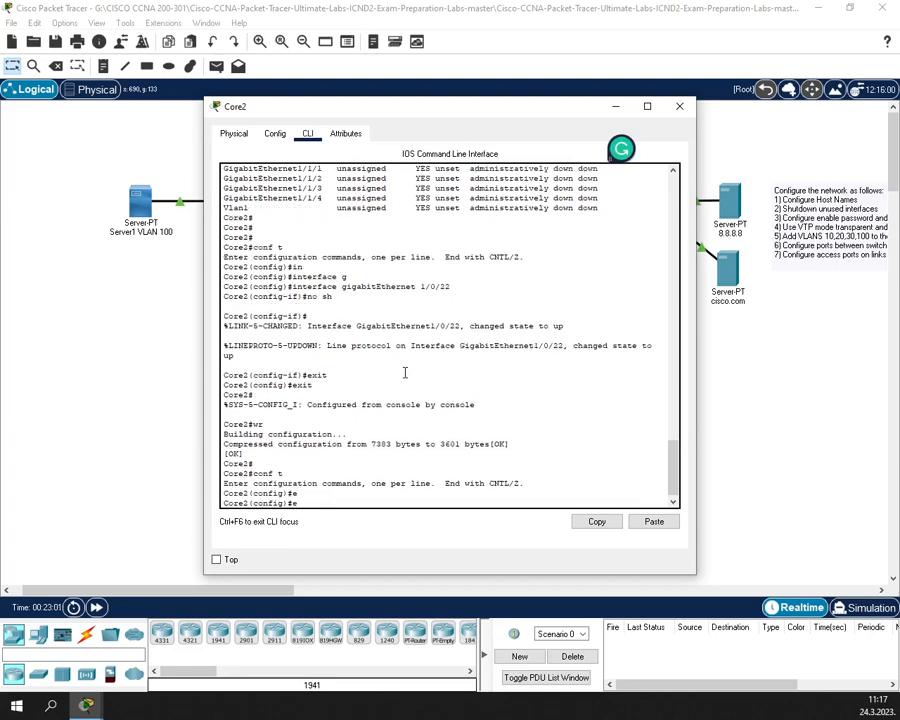
{"action": "type", "text": "n"}
{"action": "key", "text": "Tab"}
{"action": "type", "text": "a"}
{"action": "key", "text": "Tab"}
{"action": "type", "text": "p"}
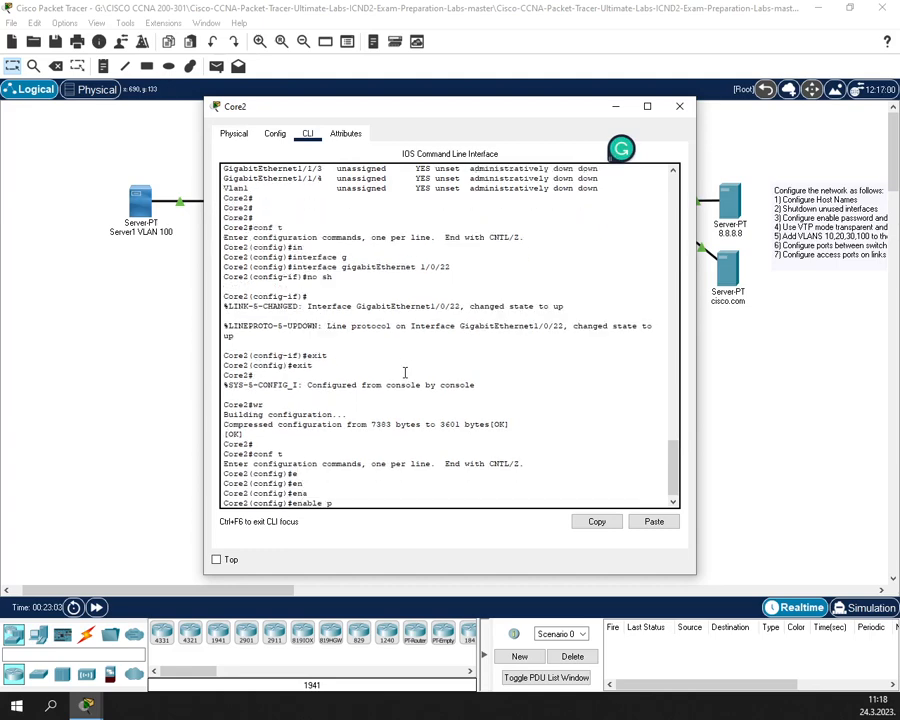
{"action": "type", "text": "a"}
{"action": "key", "text": "Tab"}
{"action": "type", "text": "cisco"}
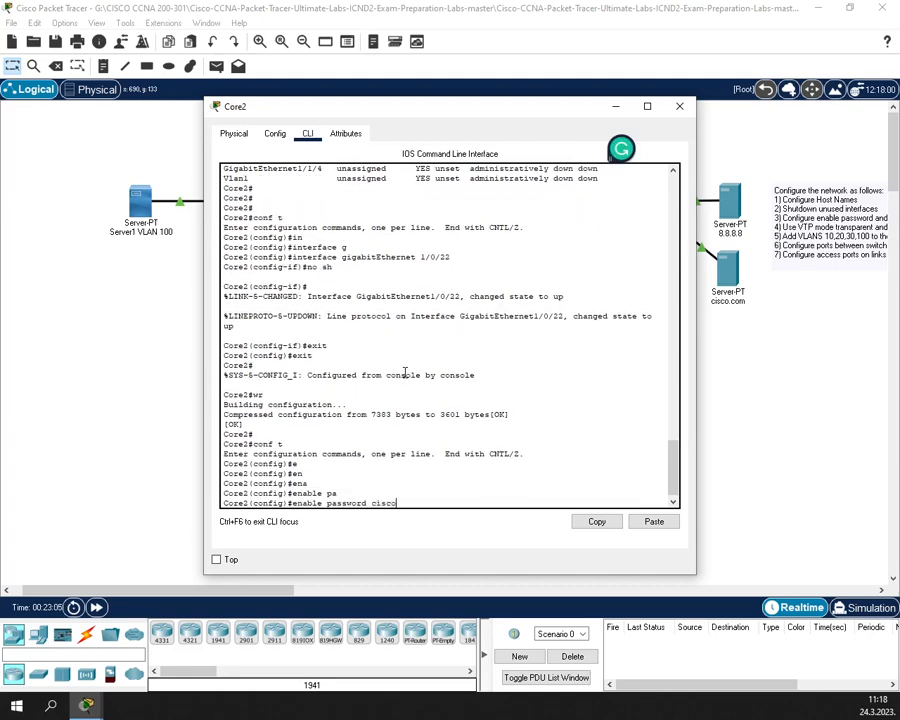
{"action": "key", "text": "Return"}
- Configure Core2's vty lines 0–15 to require local login
{"action": "type", "text": "line"}
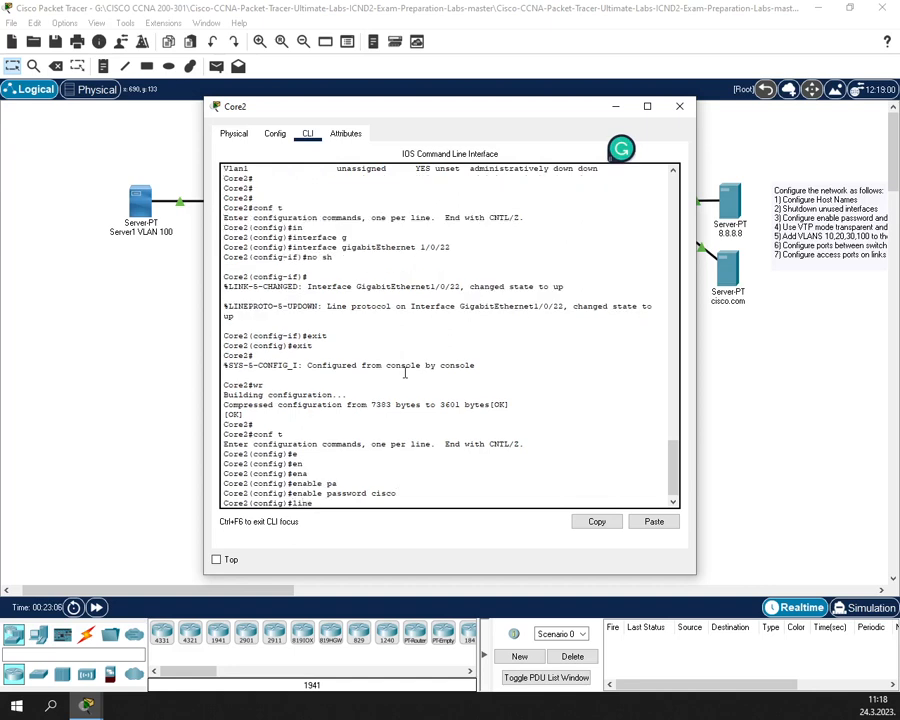
{"action": "type", "text": " vt"}
{"action": "key", "text": "Tab"}
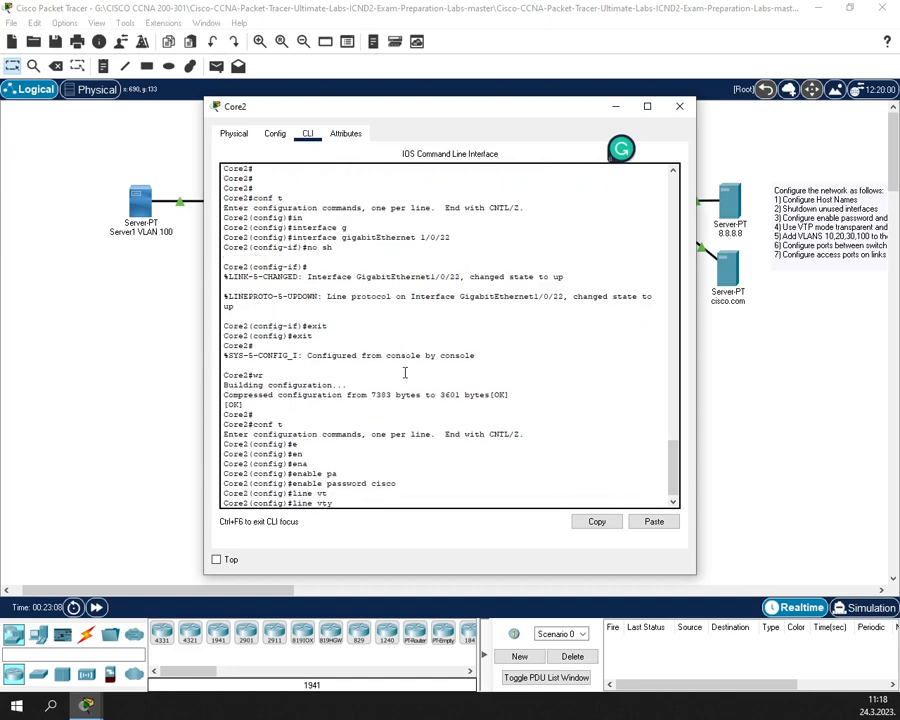
{"action": "type", "text": "0 15"}
{"action": "key", "text": "Return"}
{"action": "type", "text": "lo"}
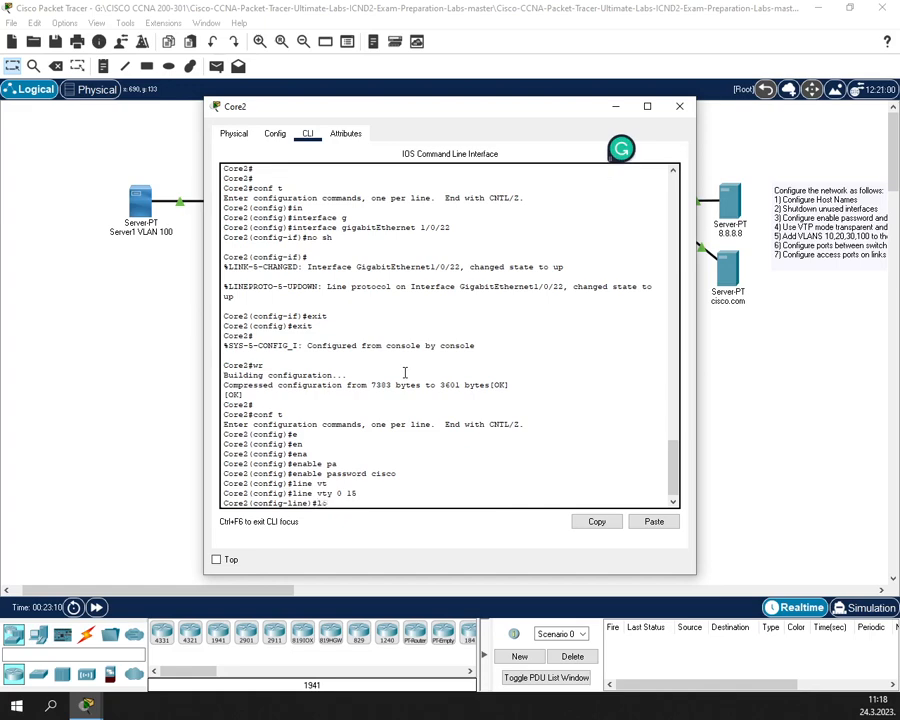
{"action": "type", "text": "gin loc"}
{"action": "key", "text": "Tab"}
{"action": "key", "text": "Return"}
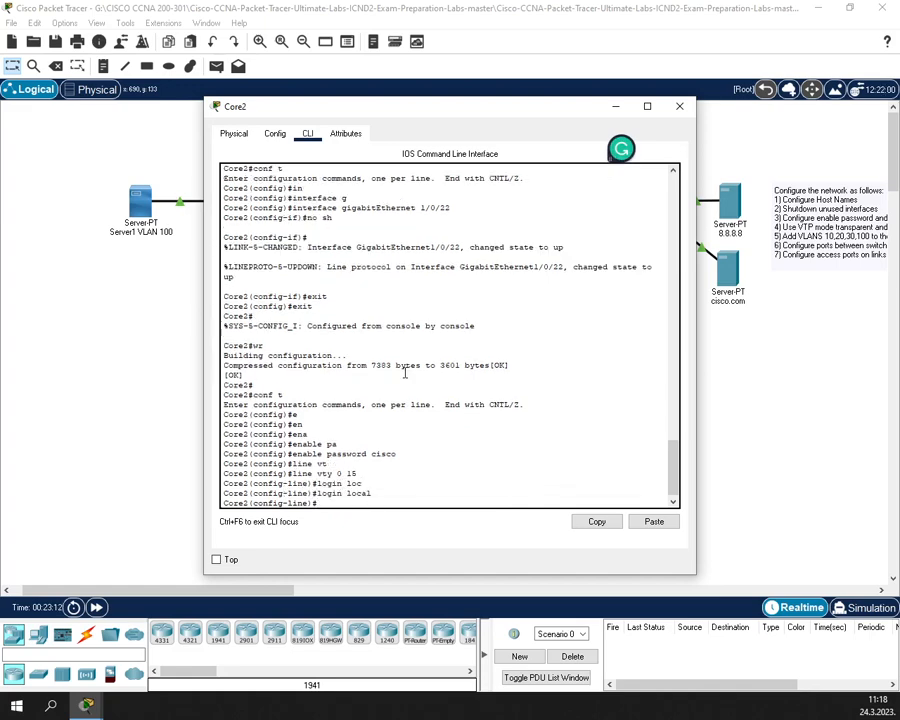
- Restrict Core2's vty lines to SSH-only transport input
{"action": "type", "text": "tr"}
{"action": "key", "text": "Tab"}
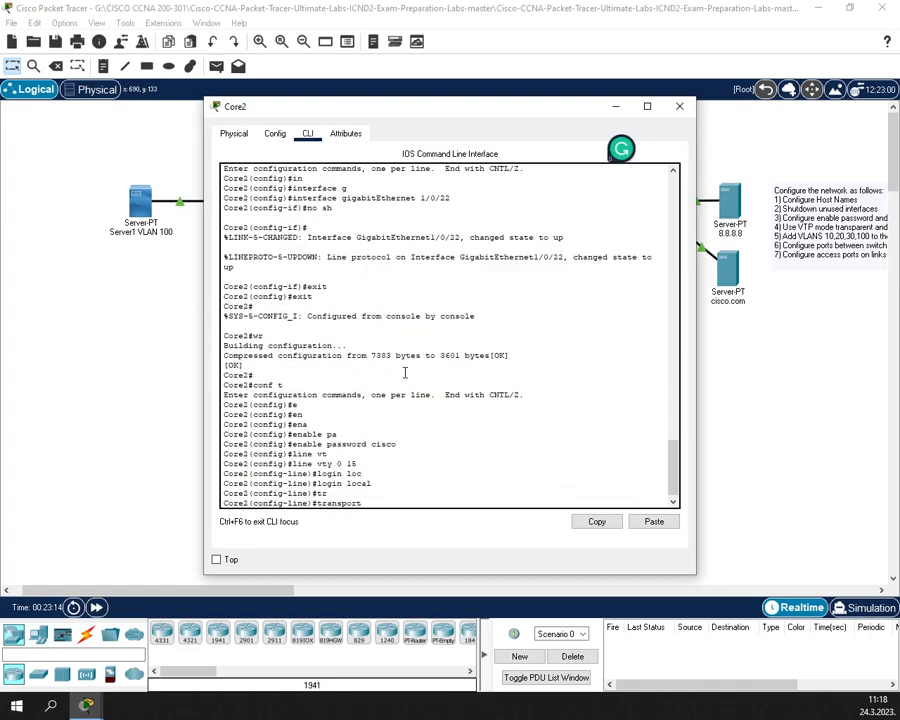
{"action": "type", "text": "input"}
{"action": "key", "text": "Tab"}
{"action": "type", "text": "ssh"}
{"action": "key", "text": "Return"}
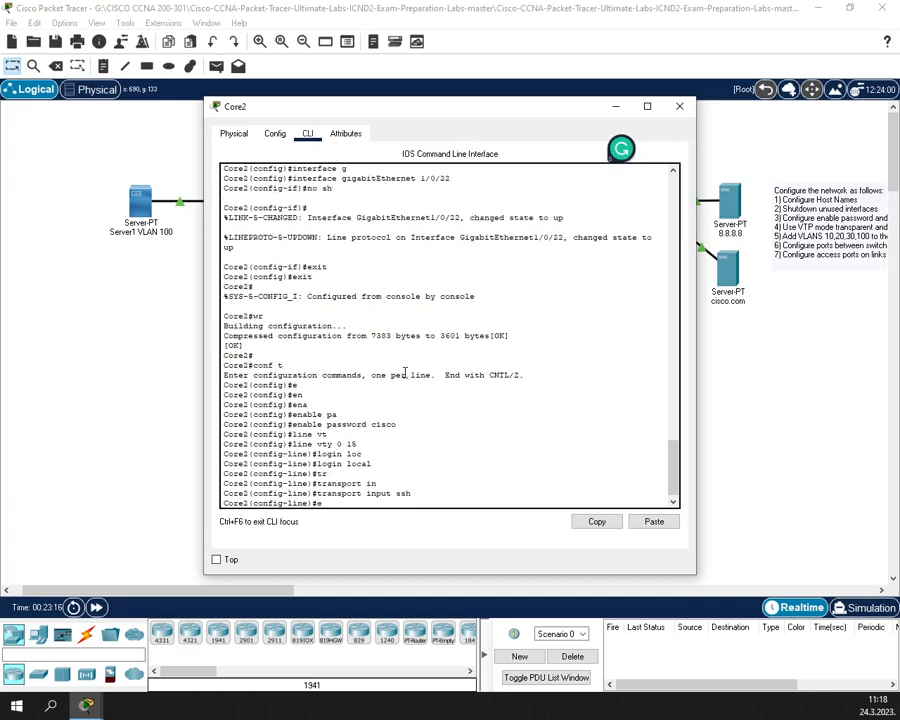
- Exit back to privileged mode, save with wr, and close Core2's window
{"action": "type", "text": "exit"}
{"action": "key", "text": "Return"}
{"action": "type", "text": "exit"}
{"action": "key", "text": "Return"}
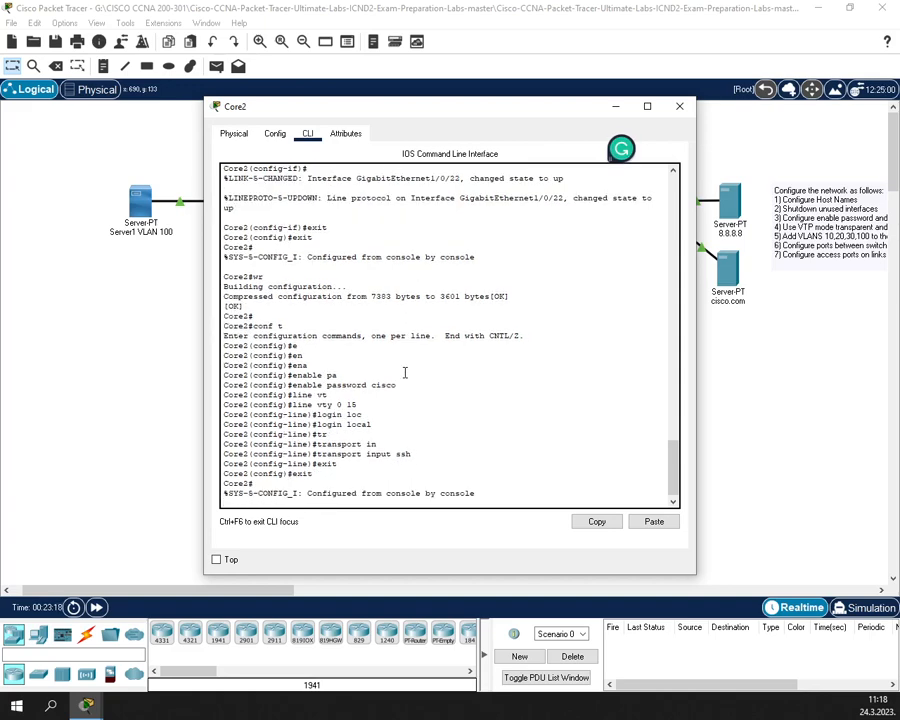
{"action": "type", "text": "wr"}
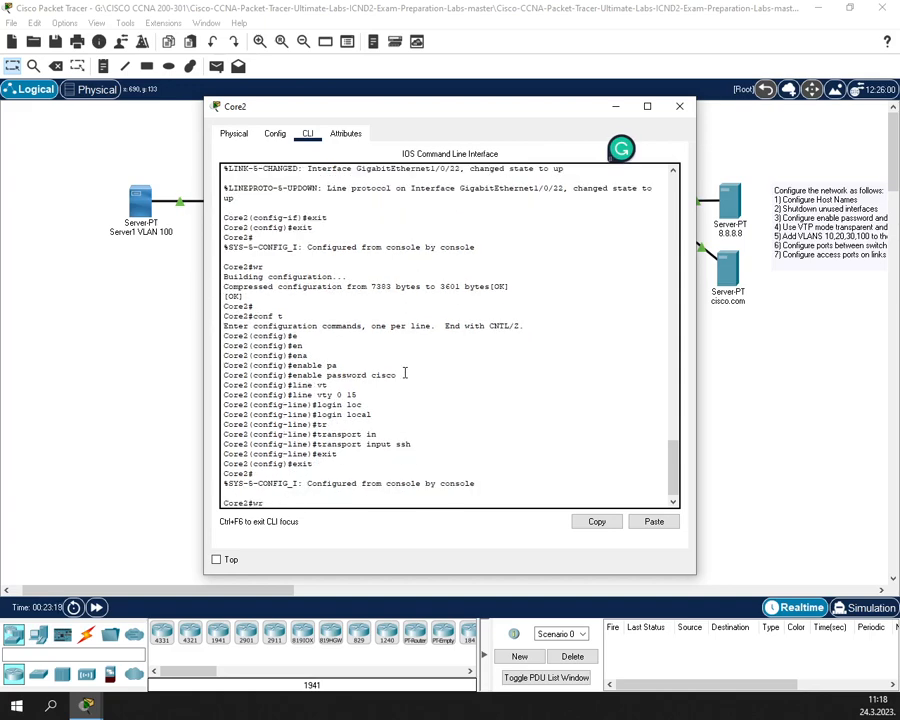
{"action": "key", "text": "Return"}
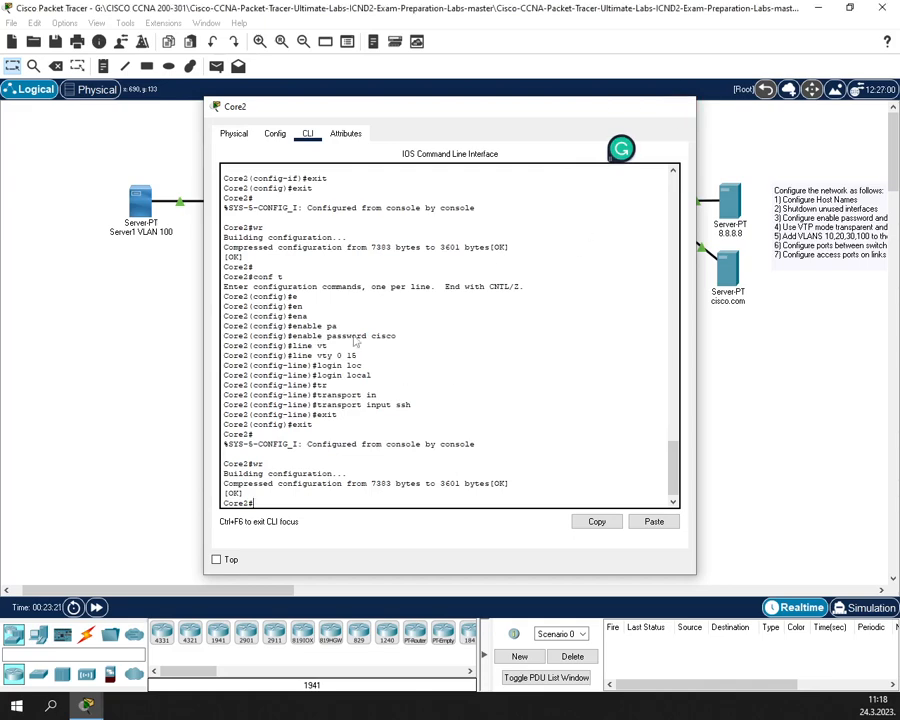
{"action": "left_click", "coordinate": [679, 106]}
- Open Access1's CLI and set its enable password in global configuration mode
{"action": "left_click", "coordinate": [258, 362]}
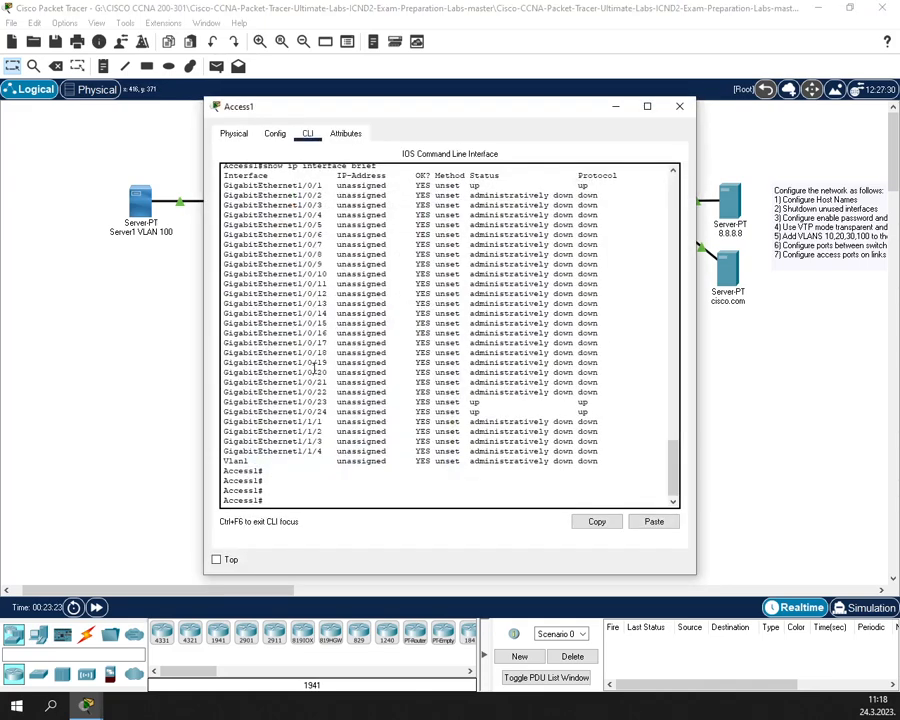
{"action": "type", "text": "conf t"}
{"action": "key", "text": "Return"}
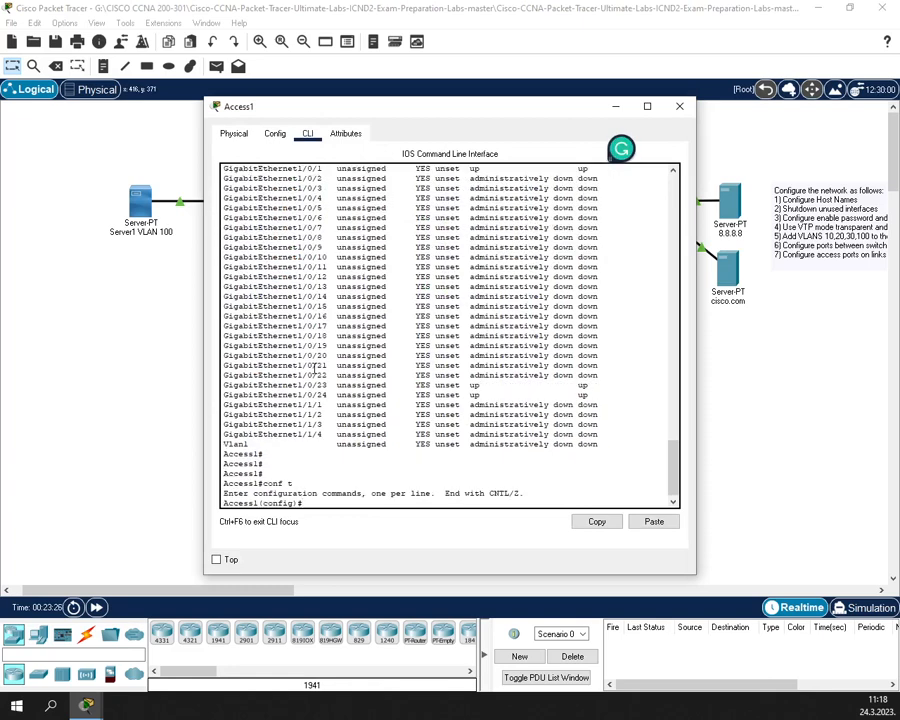
{"action": "type", "text": "en"}
{"action": "key", "text": "Return"}
{"action": "type", "text": "enp"}
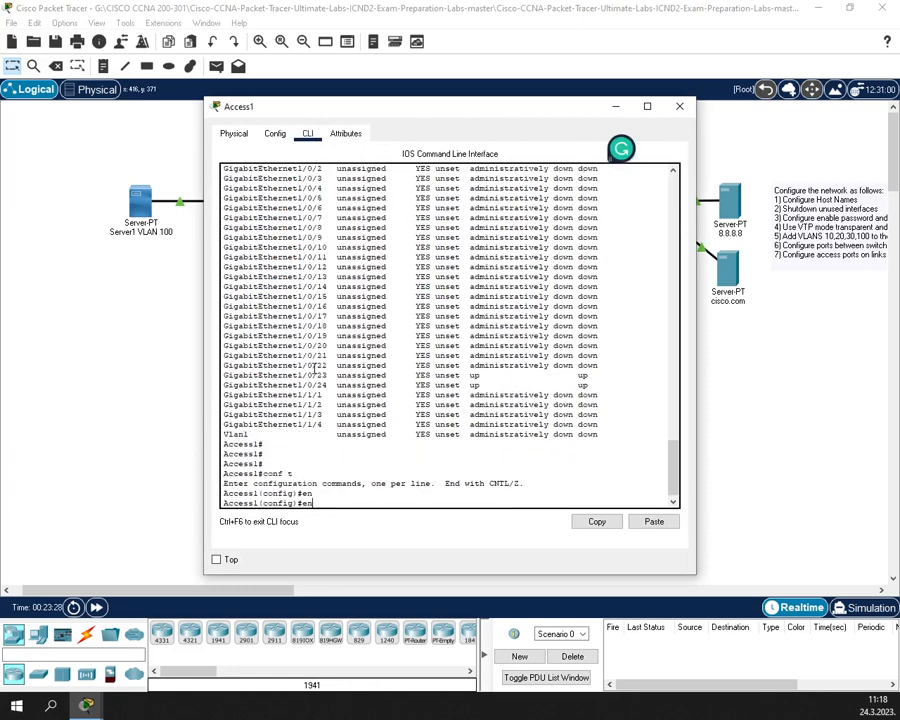
{"action": "key", "text": "Return"}
{"action": "type", "text": "enable pas"}
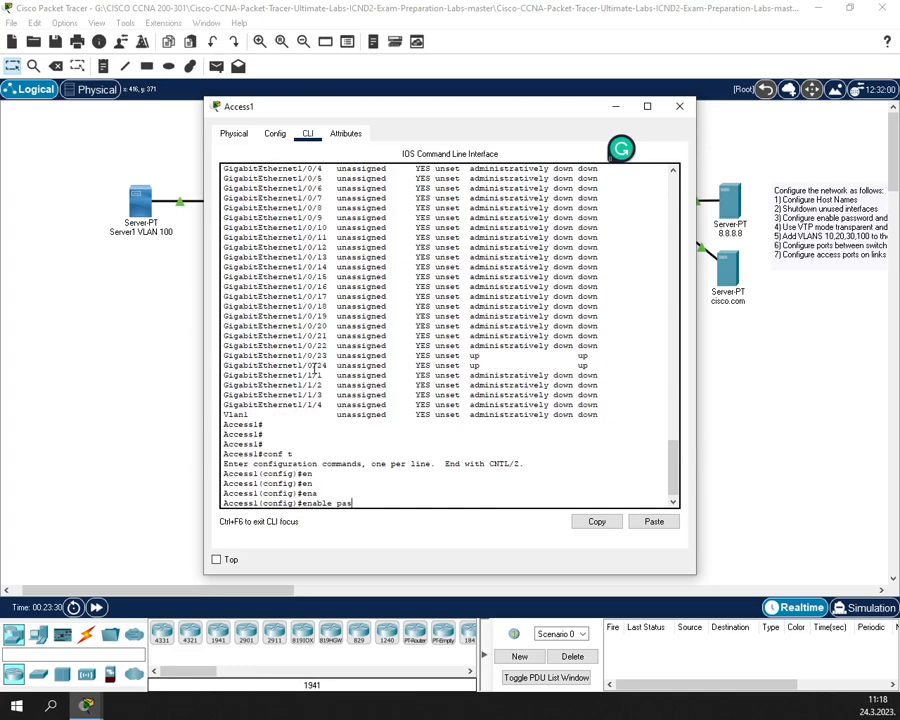
{"action": "key", "text": "Tab"}
{"action": "type", "text": "cisco"}
{"action": "key", "text": "Return"}
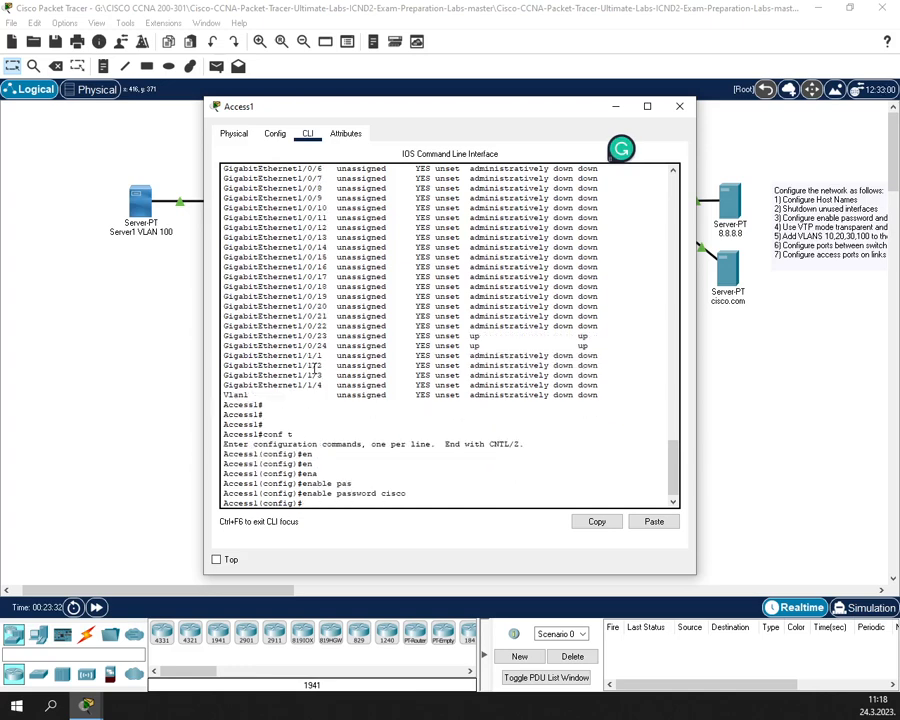
- Configure Access1's vty lines 0–15 to require local login
{"action": "type", "text": "lin"}
{"action": "key", "text": "Tab"}
{"action": "type", "text": "v"}
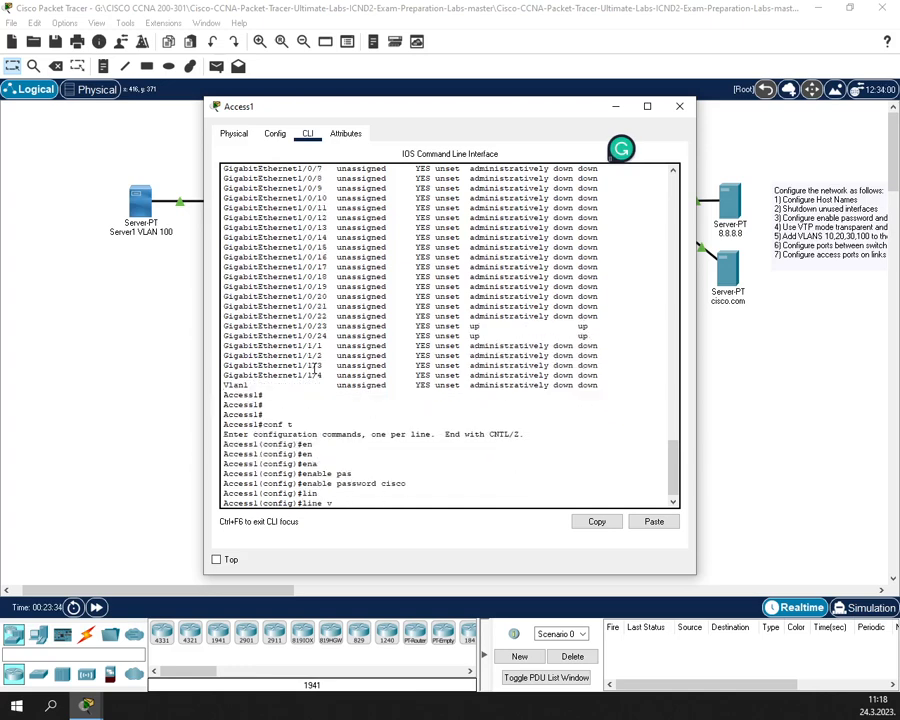
{"action": "key", "text": "Tab"}
{"action": "type", "text": "0 15"}
{"action": "key", "text": "Return"}
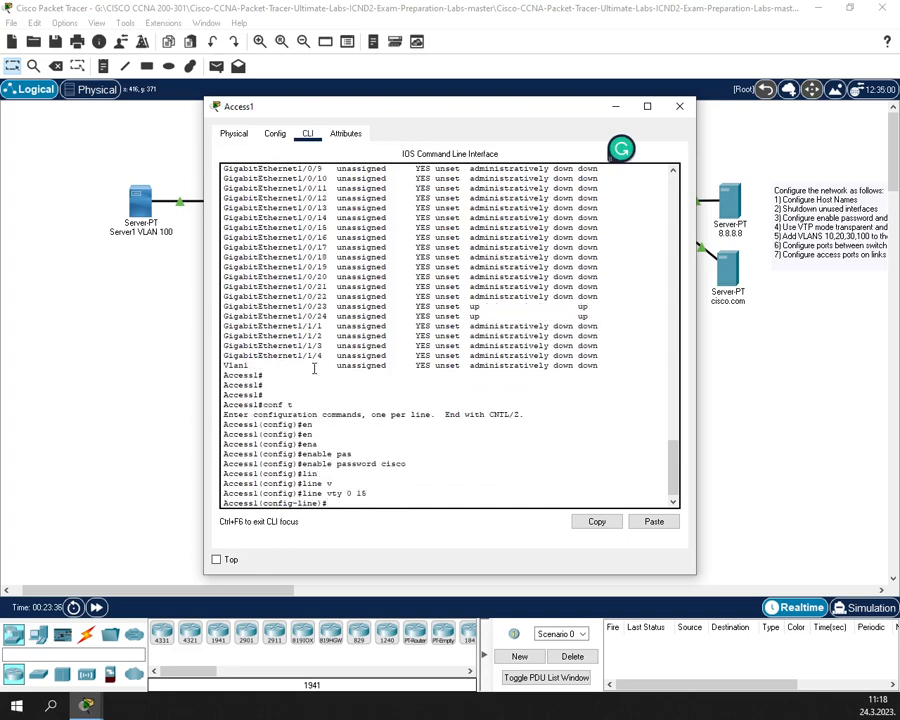
{"action": "type", "text": "login lo"}
{"action": "key", "text": "Tab"}
{"action": "key", "text": "Return"}
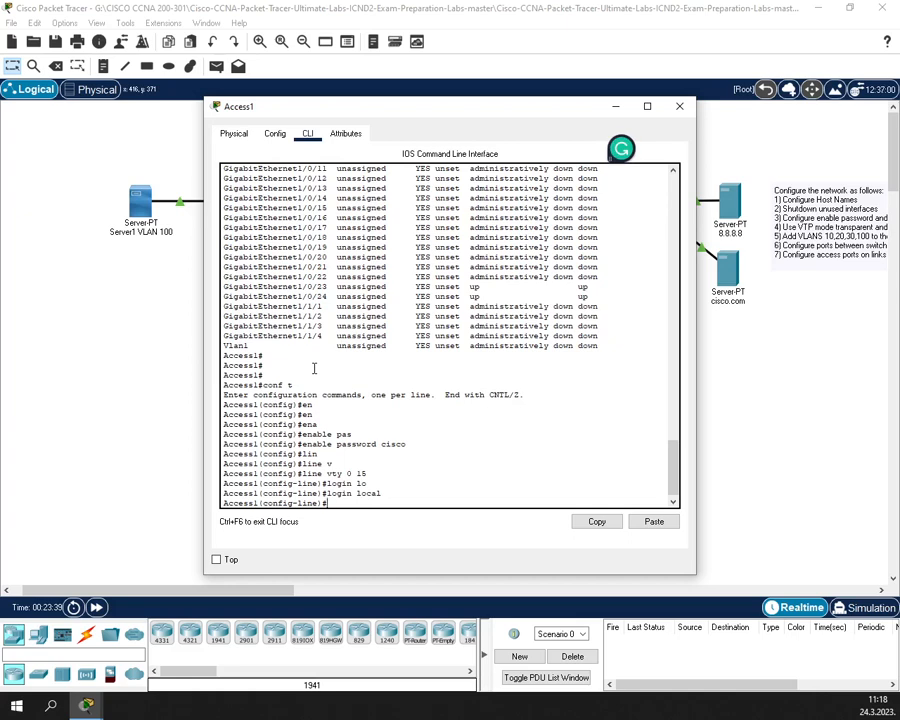
- Restrict Access1's vty lines to SSH-only transport input
{"action": "type", "text": "tr"}
{"action": "key", "text": "Tab"}
{"action": "type", "text": "in"}
{"action": "key", "text": "Tab"}
{"action": "type", "text": "ssh"}
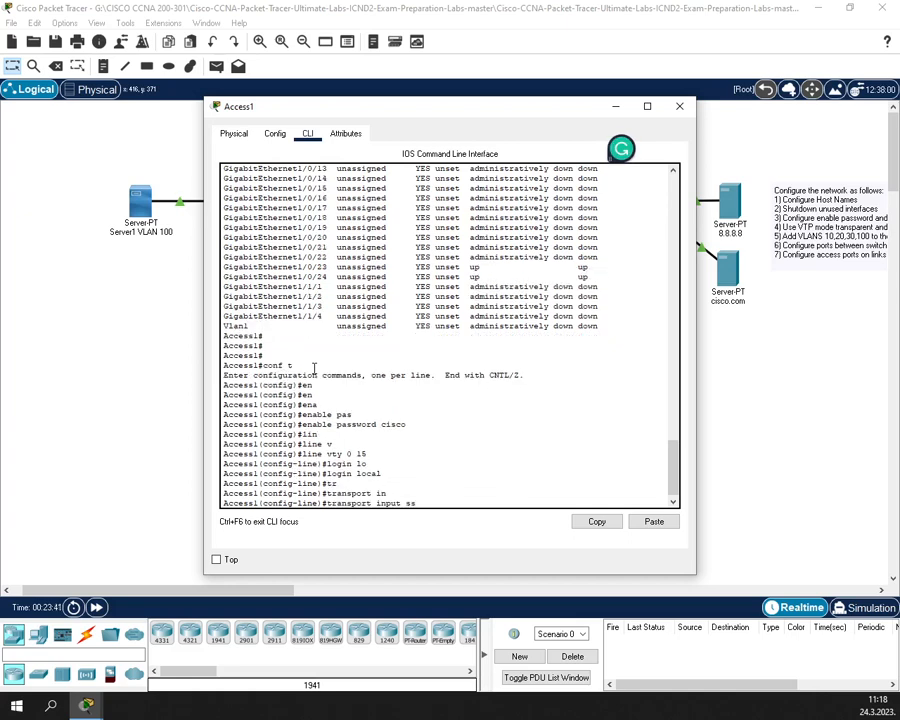
{"action": "key", "text": "Return"}
- Exit back to privileged mode and save Access1's configuration with wr
{"action": "type", "text": "exit"}
{"action": "key", "text": "Return"}
{"action": "type", "text": "exit"}
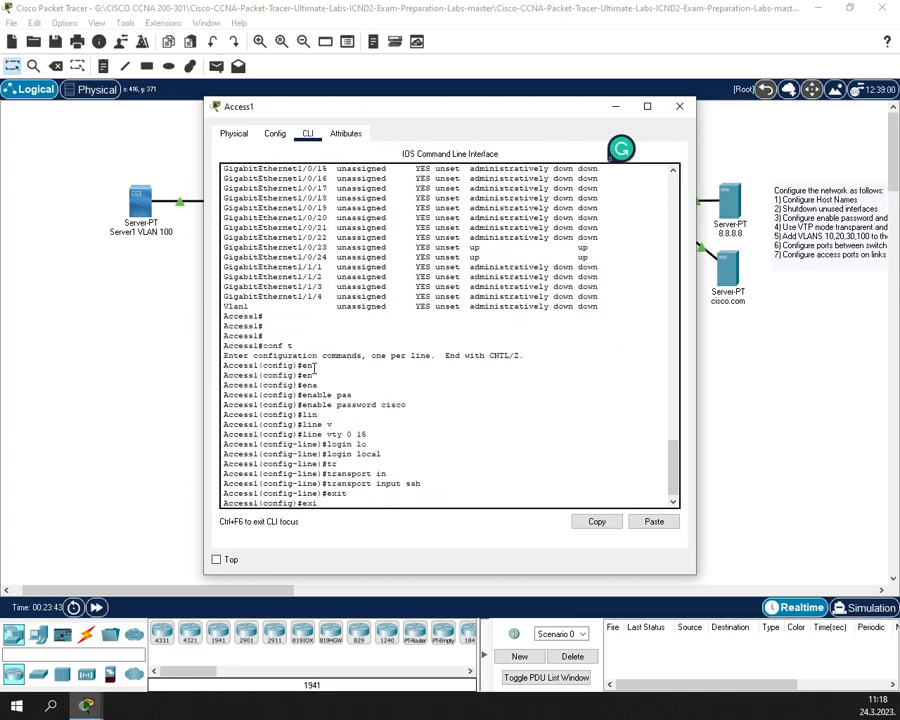
{"action": "key", "text": "Return"}
{"action": "type", "text": "wr"}
{"action": "key", "text": "Return"}
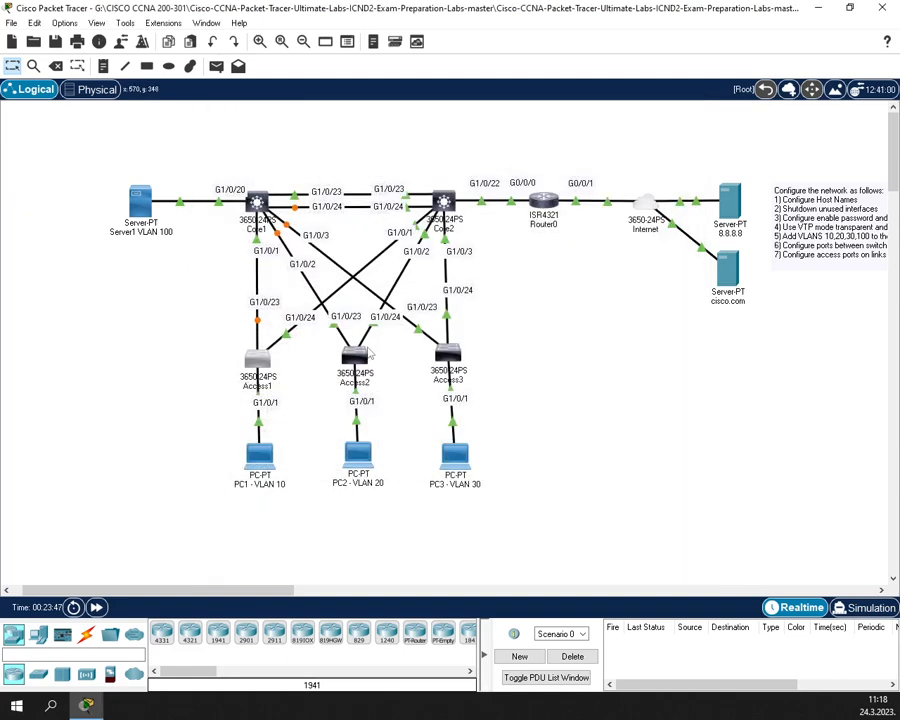
- Open Access2's CLI and set its enable password in global configuration mode
{"action": "left_click", "coordinate": [366, 357]}
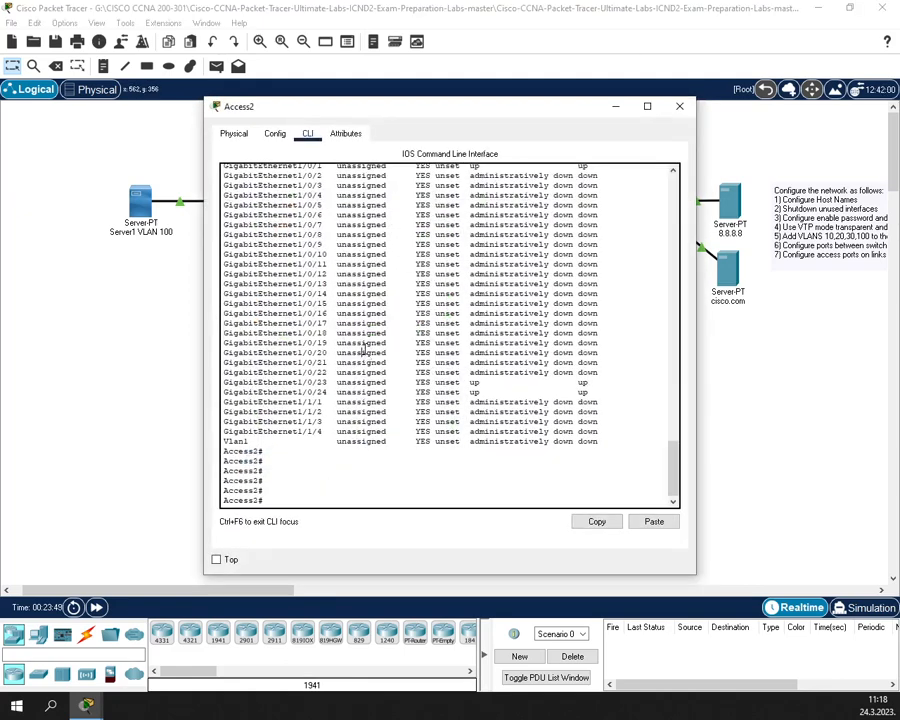
{"action": "type", "text": "conf t"}
{"action": "key", "text": "Return"}
{"action": "type", "text": "ess2(config)#e"}
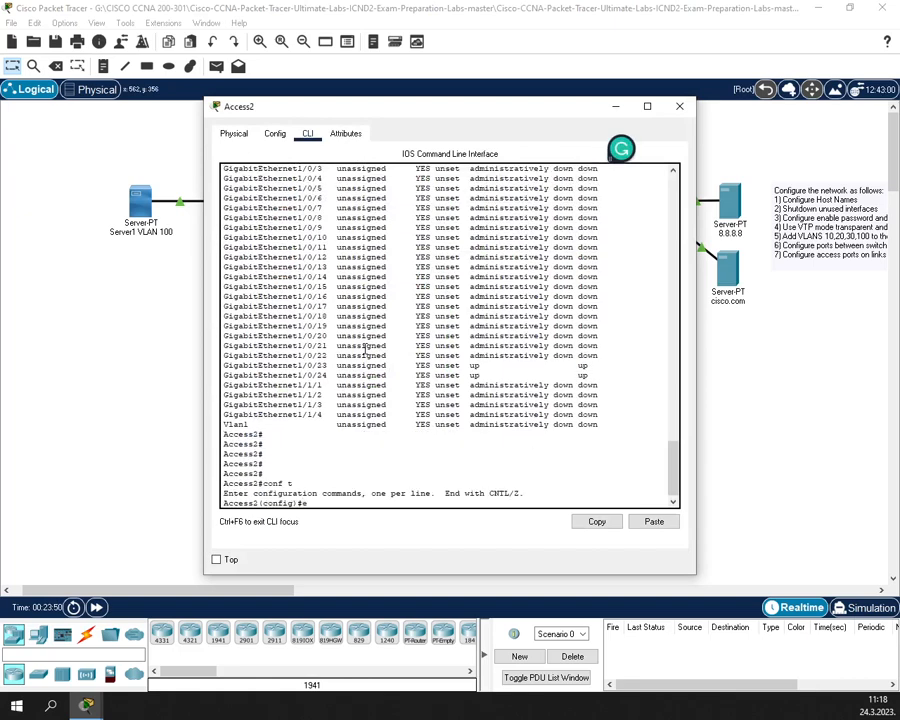
{"action": "type", "text": "nab"}
{"action": "key", "text": "Tab"}
{"action": "type", "text": "p"}
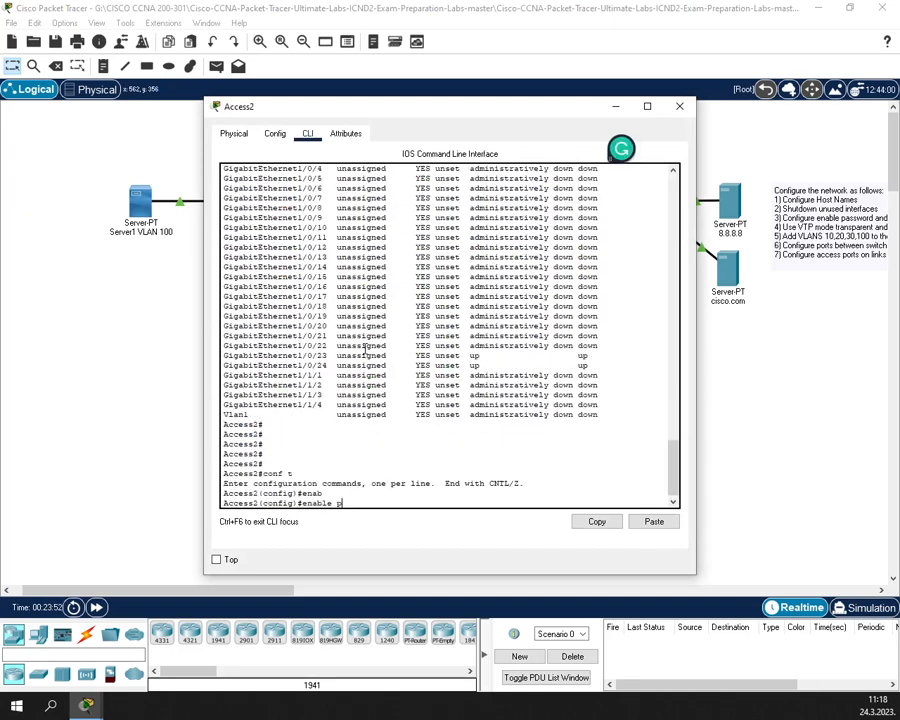
{"action": "key", "text": "Tab"}
{"action": "type", "text": "ci"}
{"action": "key", "text": "Tab"}
{"action": "type", "text": "s"}
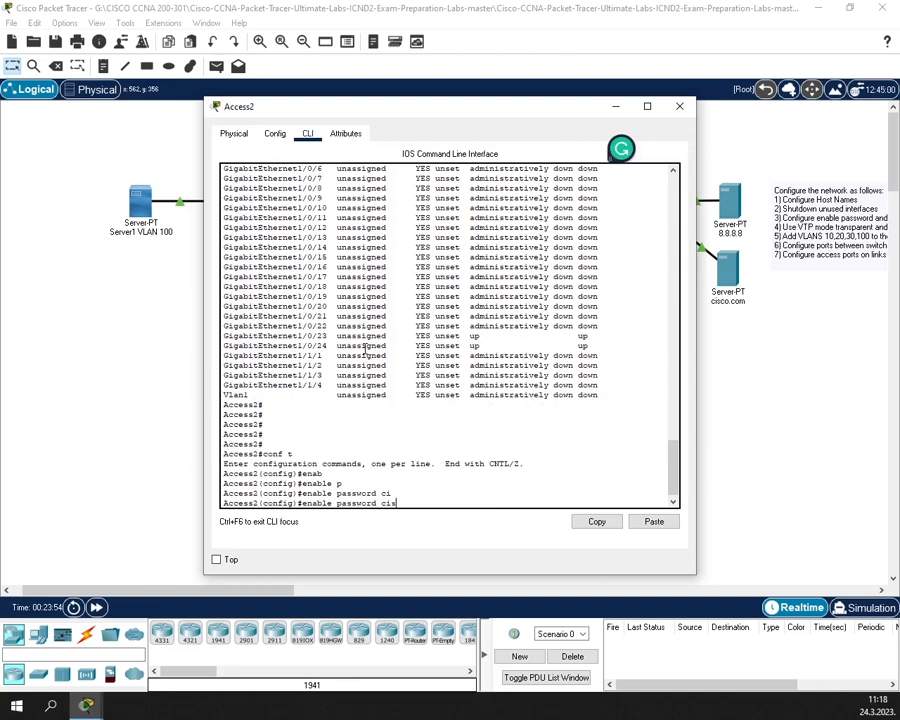
{"action": "key", "text": "Tab"}
{"action": "type", "text": "co"}
{"action": "key", "text": "Return"}
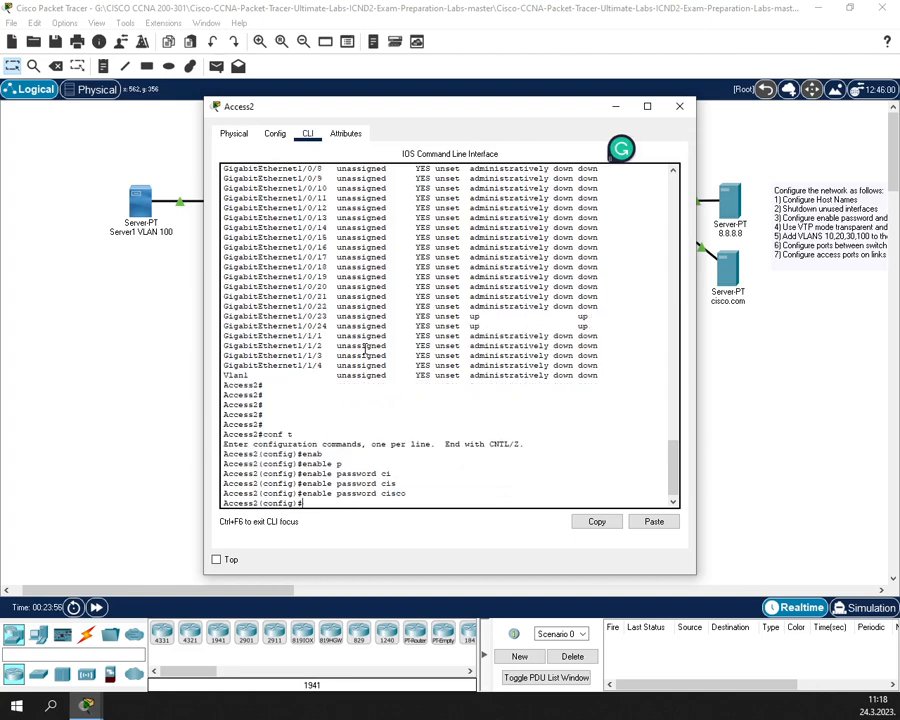
- Configure Access2's vty lines 0–15 to require local login
{"action": "type", "text": "line"}
{"action": "key", "text": "Tab"}
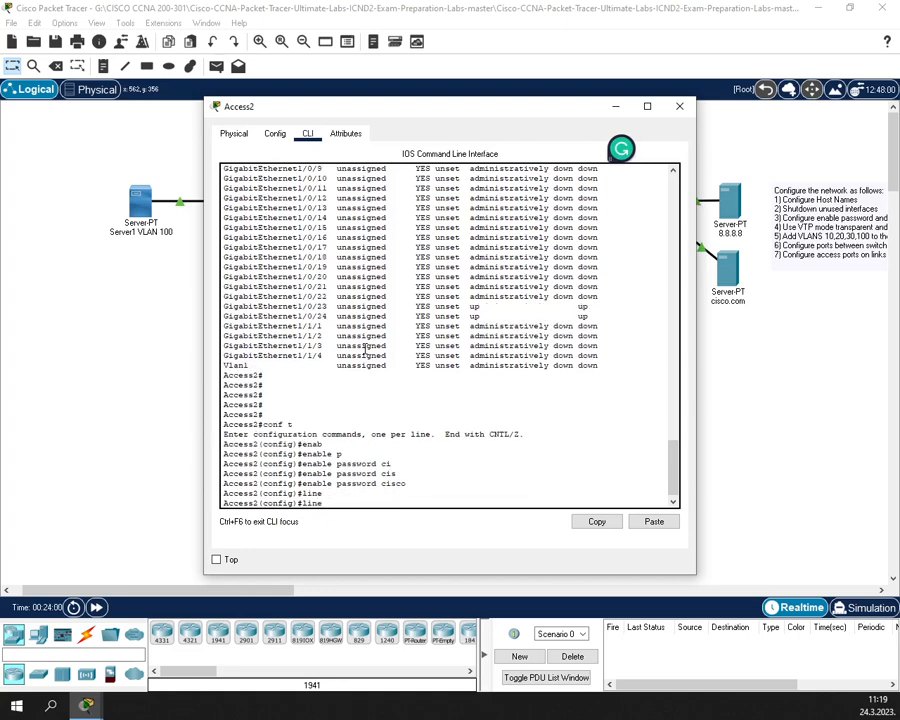
{"action": "type", "text": "v"}
{"action": "key", "text": "Tab"}
{"action": "type", "text": "0 15"}
{"action": "key", "text": "Return"}
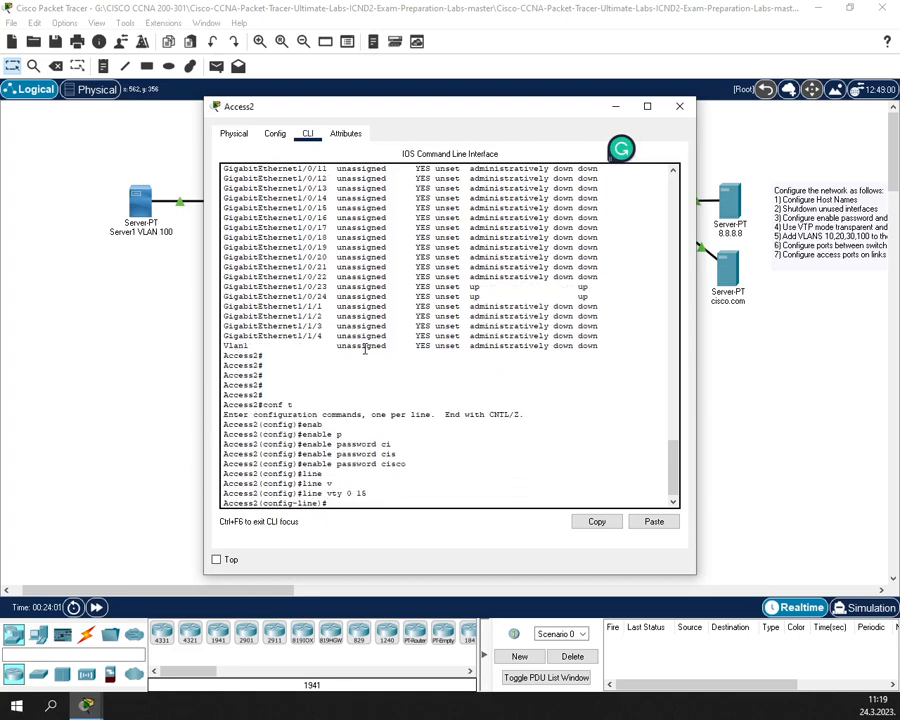
{"action": "type", "text": "login loca"}
{"action": "type", "text": "l"}
{"action": "key", "text": "Return"}
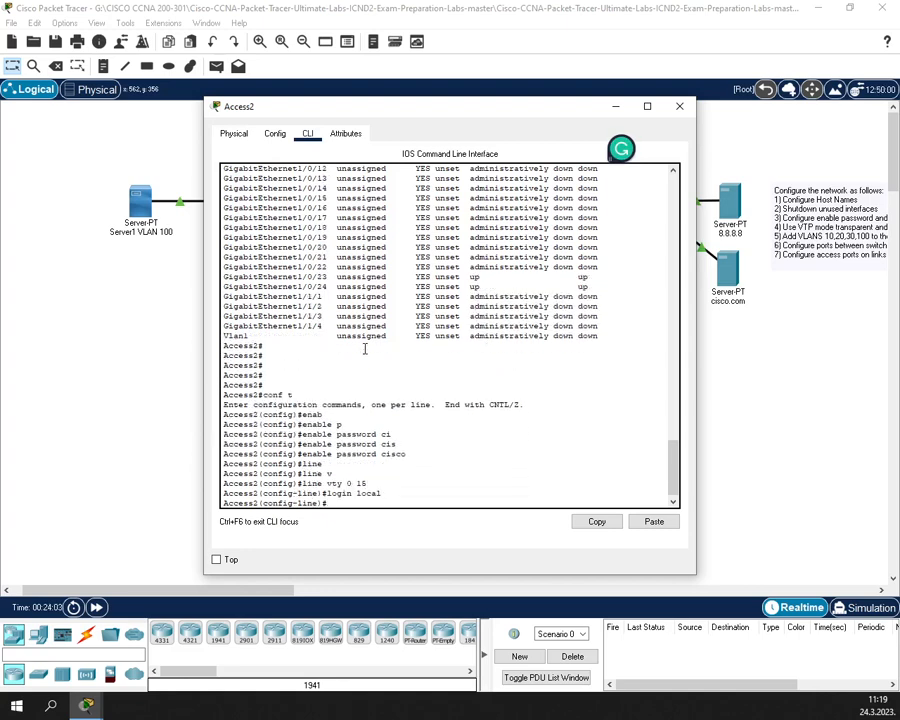
- Restrict Access2's vty lines to SSH-only transport input
{"action": "type", "text": "tr"}
{"action": "key", "text": "Tab"}
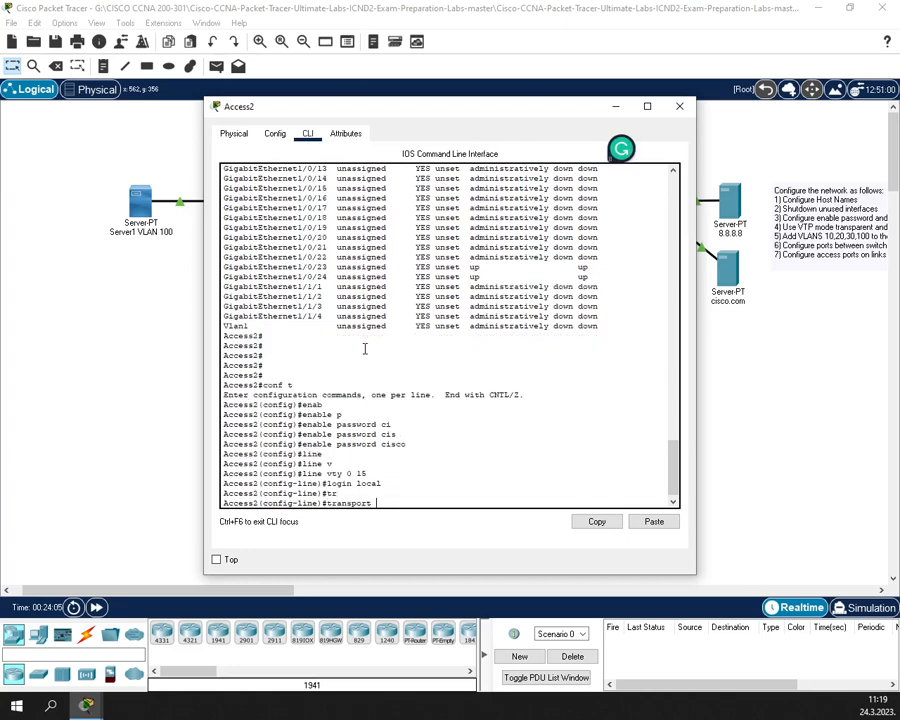
{"action": "type", "text": "in"}
{"action": "key", "text": "Tab"}
{"action": "type", "text": "ssh"}
{"action": "key", "text": "Return"}
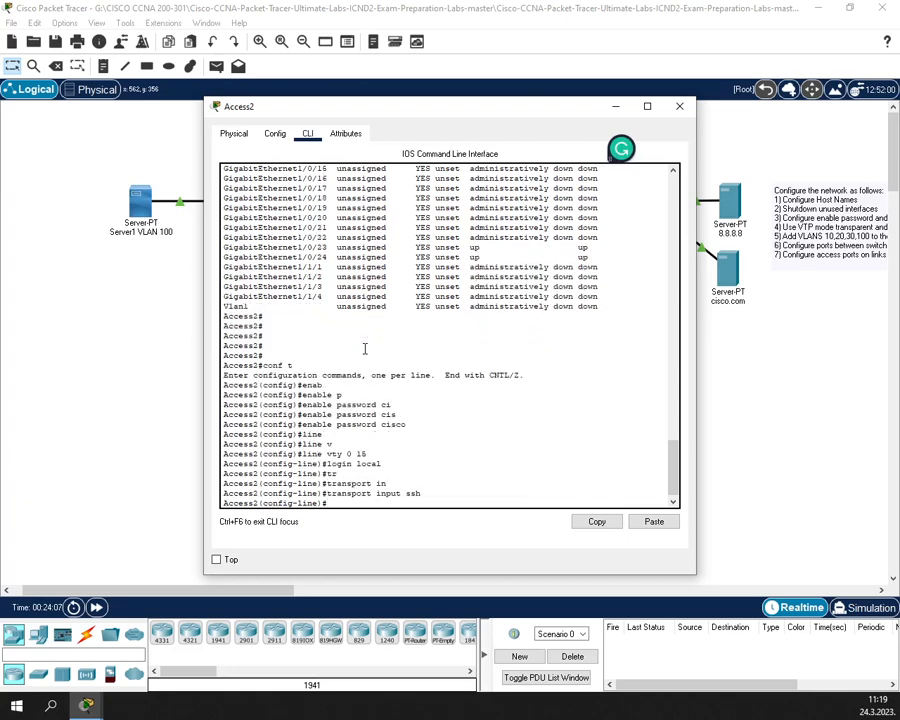
- Exit back to privileged mode, save with wr, and close Access2's window
{"action": "type", "text": "exit"}
{"action": "key", "text": "Return"}
{"action": "type", "text": "exit"}
{"action": "key", "text": "Return"}
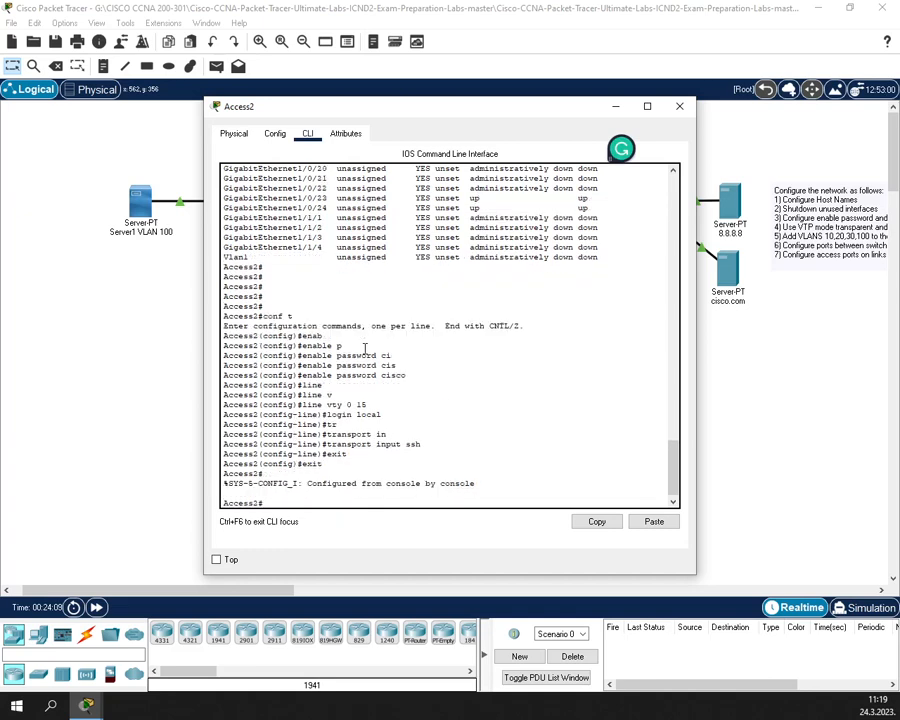
{"action": "type", "text": "wr"}
{"action": "key", "text": "Return"}
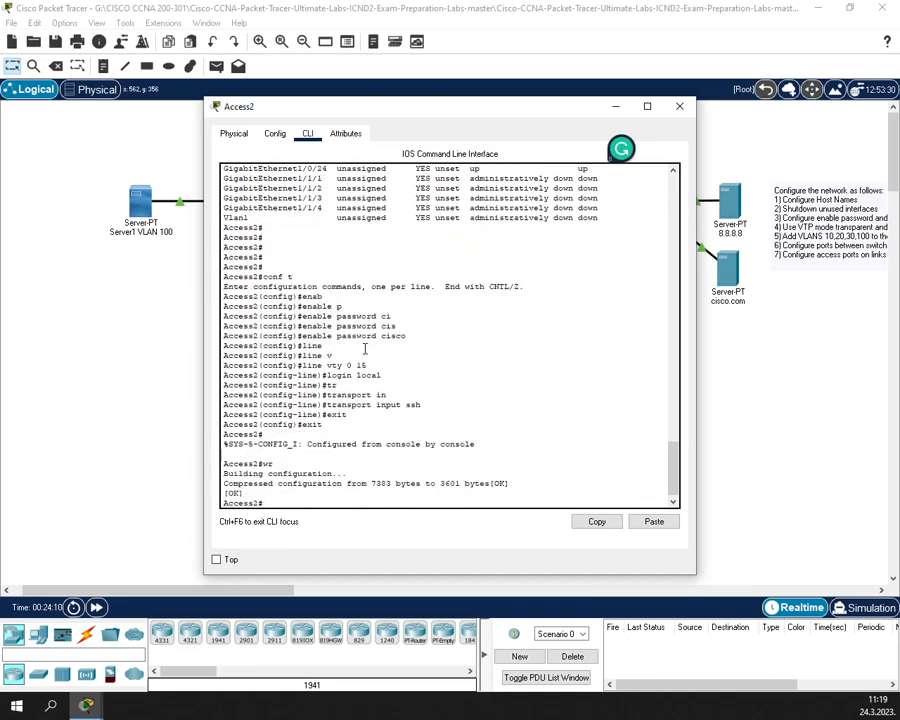
{"action": "left_click", "coordinate": [682, 106]}
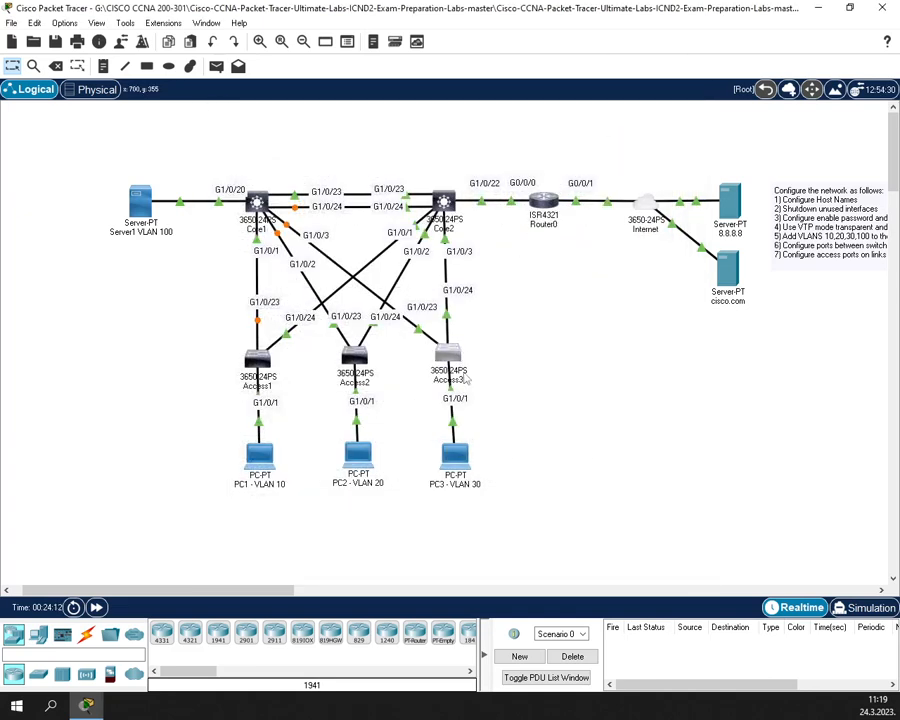
{"action": "left_click", "coordinate": [462, 372]}
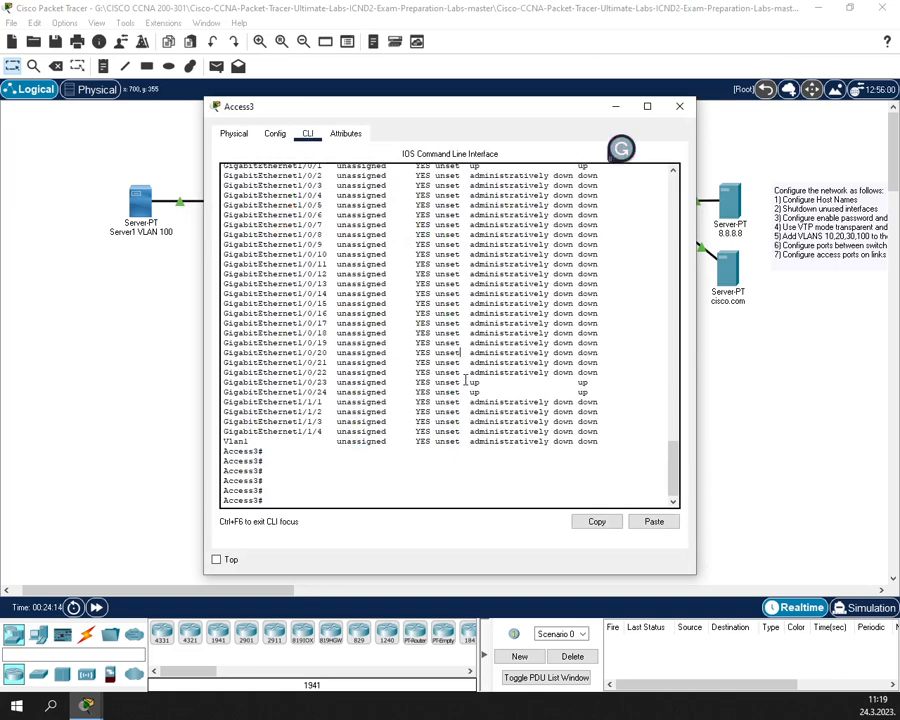
{"action": "type", "text": "enon"}
{"action": "key", "text": "Tab"}
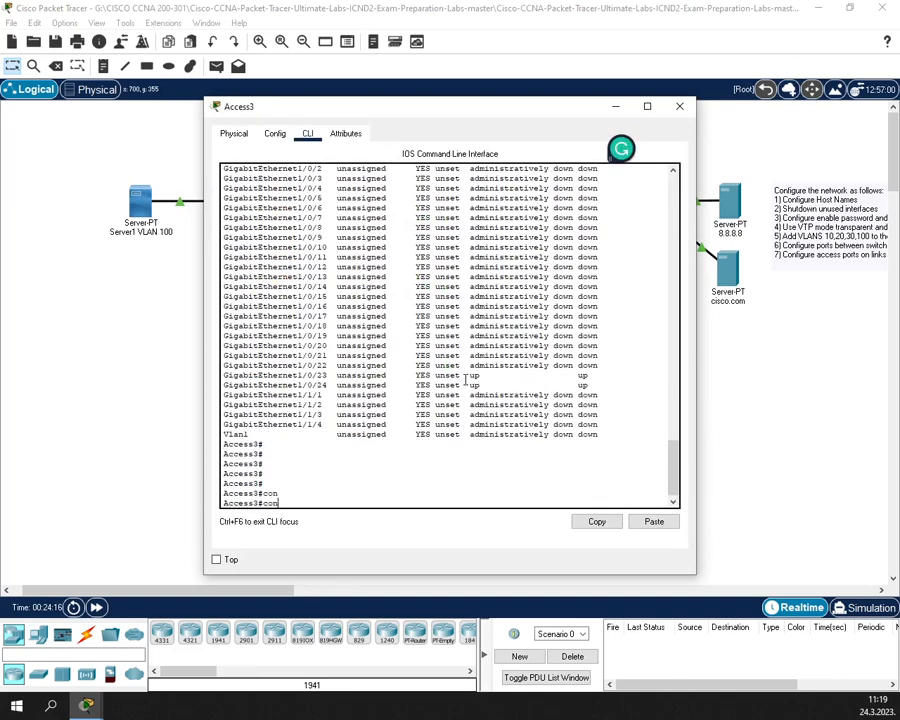
{"action": "type", "text": "f t"}
{"action": "key", "text": "Return"}
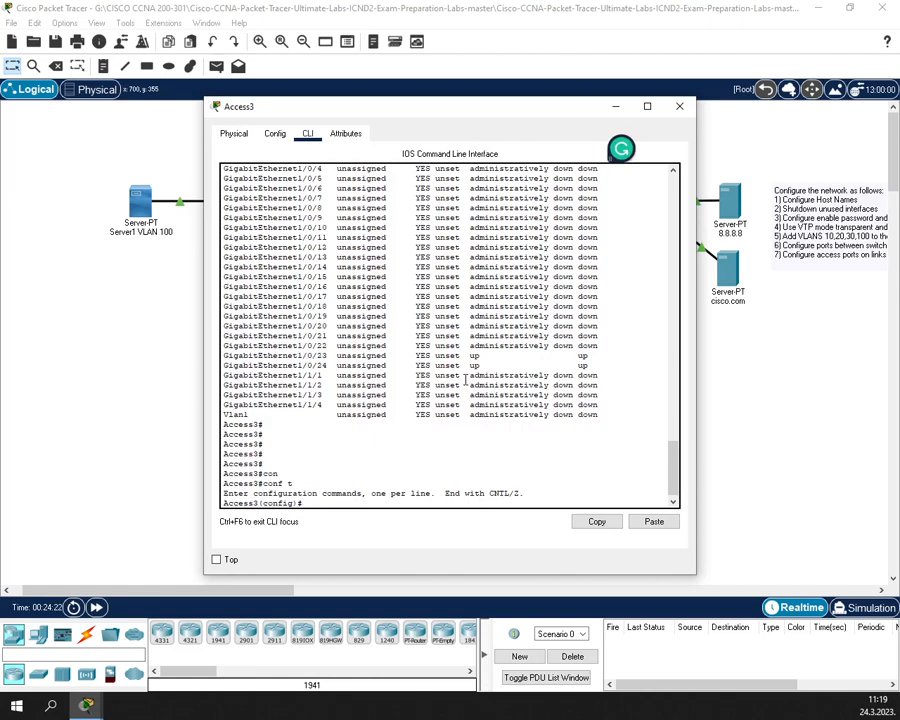
{"action": "type", "text": "en"}
{"action": "key", "text": "Tab"}
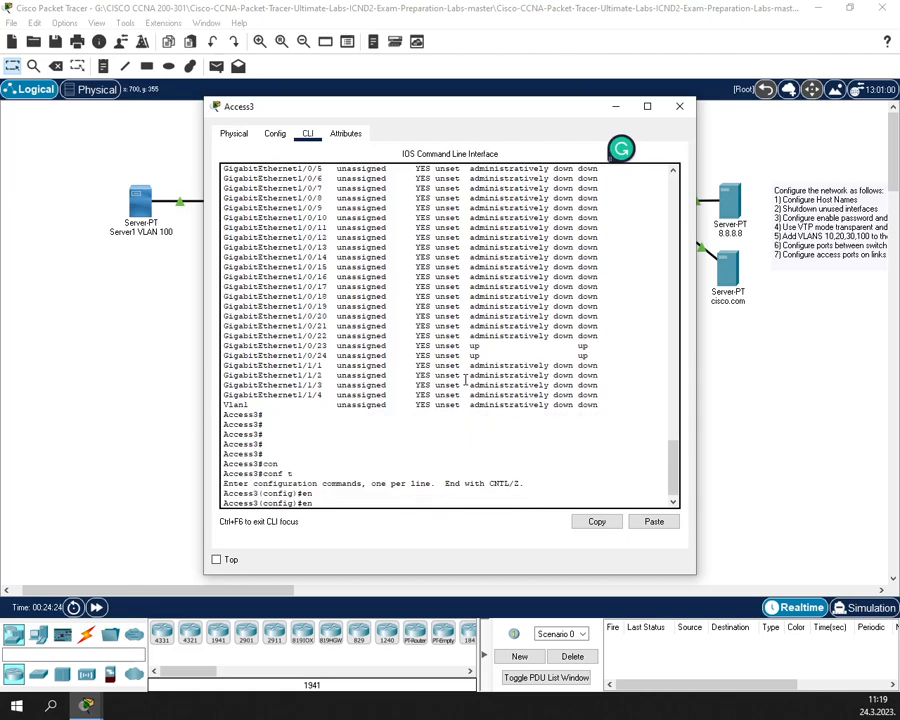
{"action": "type", "text": "a"}
{"action": "key", "text": "Tab"}
{"action": "type", "text": "pas"}
{"action": "key", "text": "Tab"}
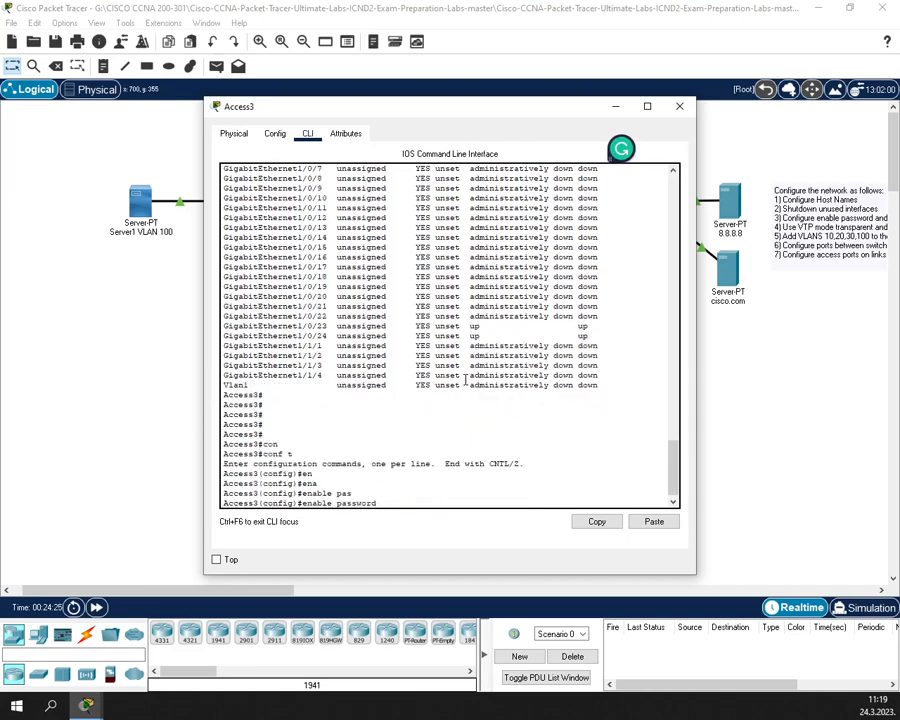
{"action": "type", "text": "cisco"}
{"action": "key", "text": "Return"}
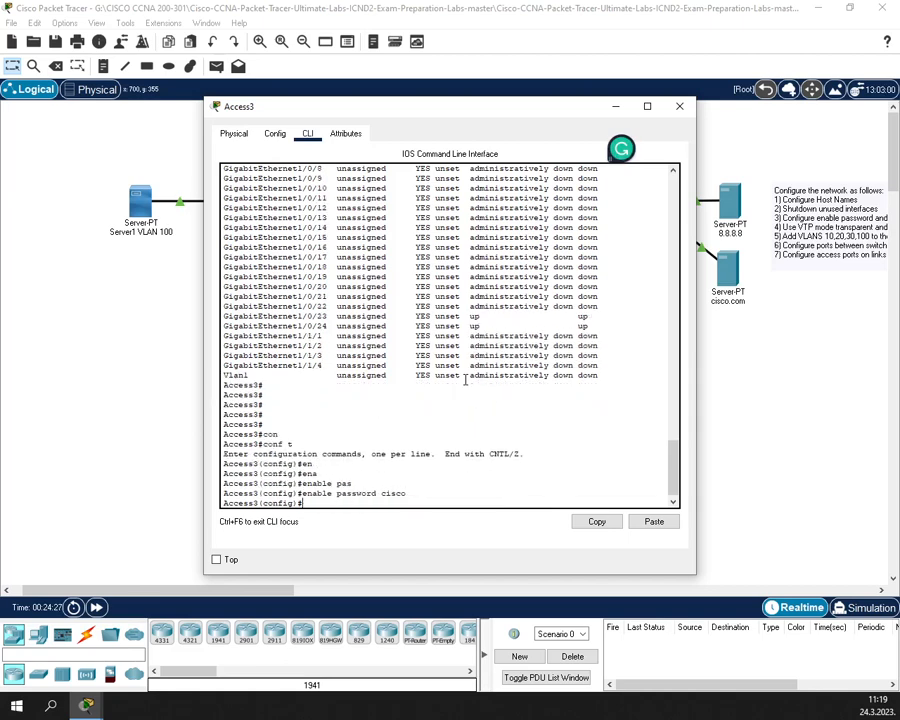
- Configure VTY lines 0–15 with login local and transport input ssh
{"action": "type", "text": "lin"}
{"action": "key", "text": "Tab"}
{"action": "type", "text": "vt"}
{"action": "key", "text": "Tab"}
{"action": "type", "text": "0 15"}
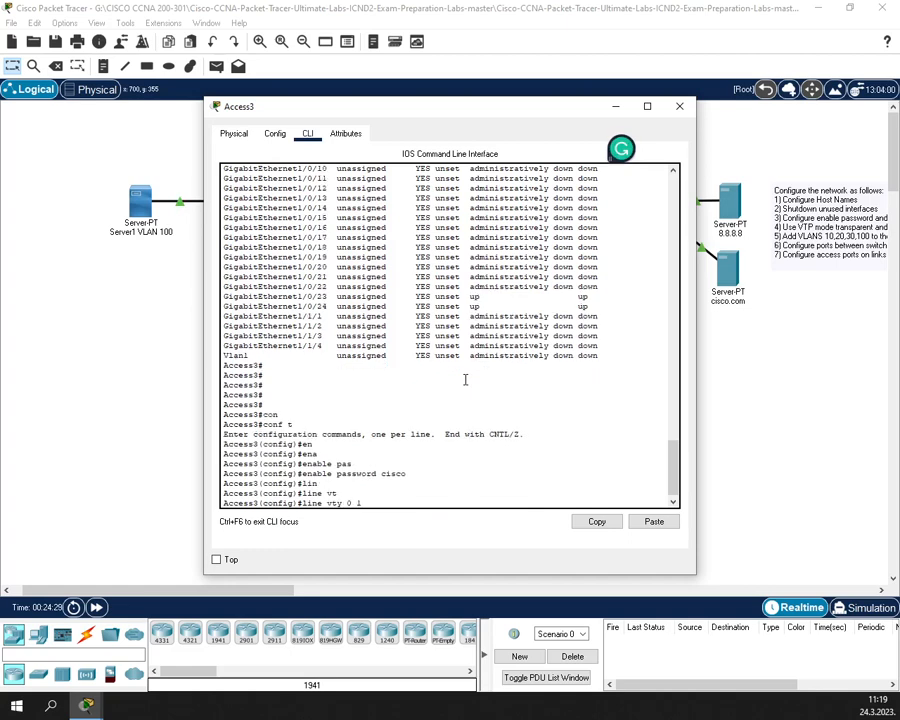
{"action": "key", "text": "Return"}
{"action": "type", "text": "logi"}
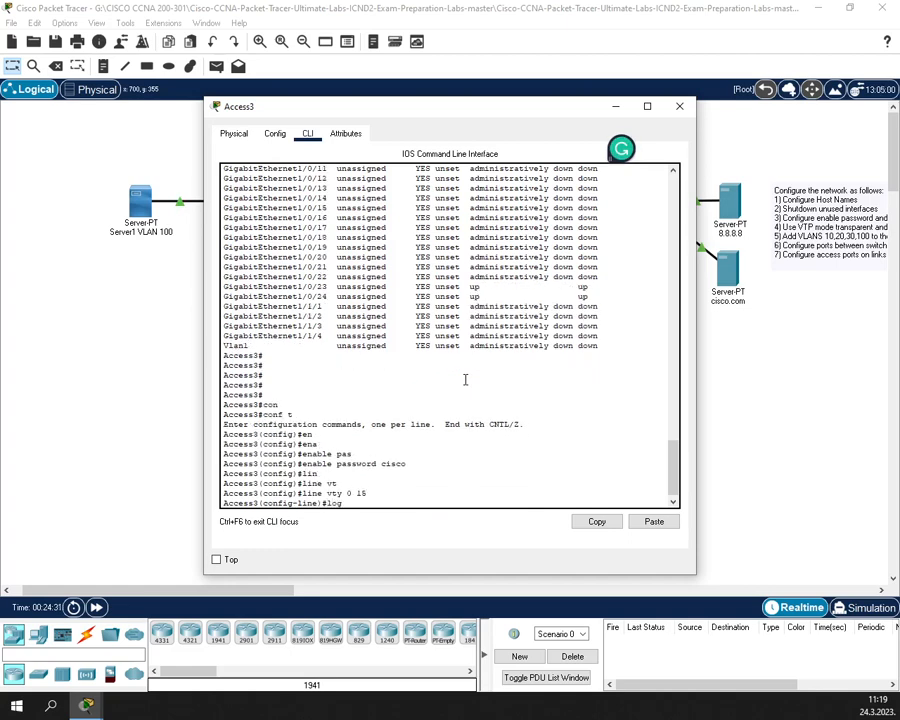
{"action": "key", "text": "Tab"}
{"action": "type", "text": "lo"}
{"action": "key", "text": "Tab"}
{"action": "key", "text": "Return"}
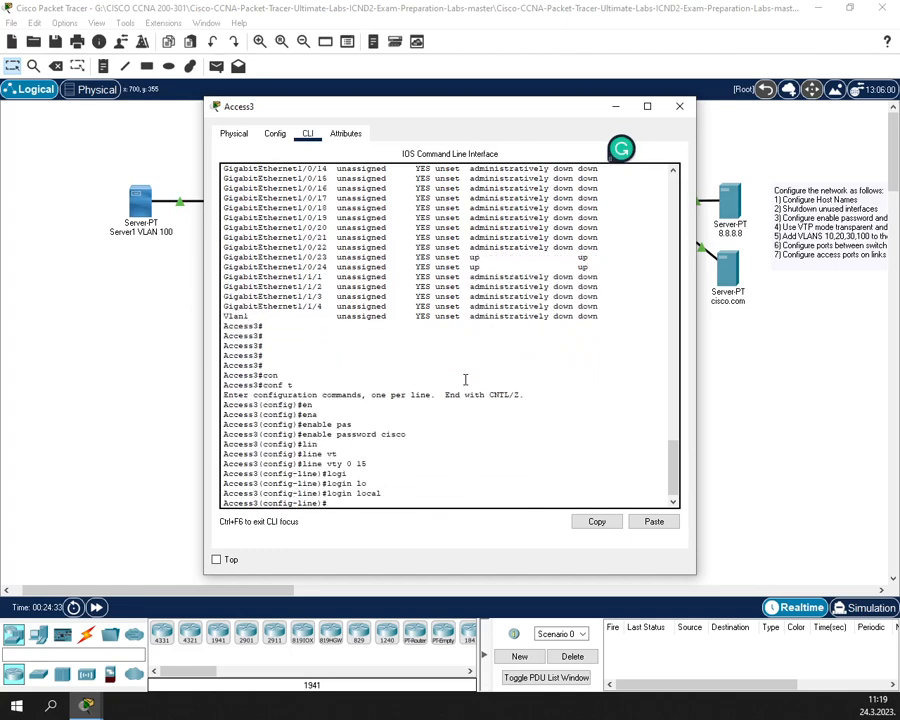
{"action": "type", "text": "tr"}
{"action": "key", "text": "Tab"}
{"action": "type", "text": "in"}
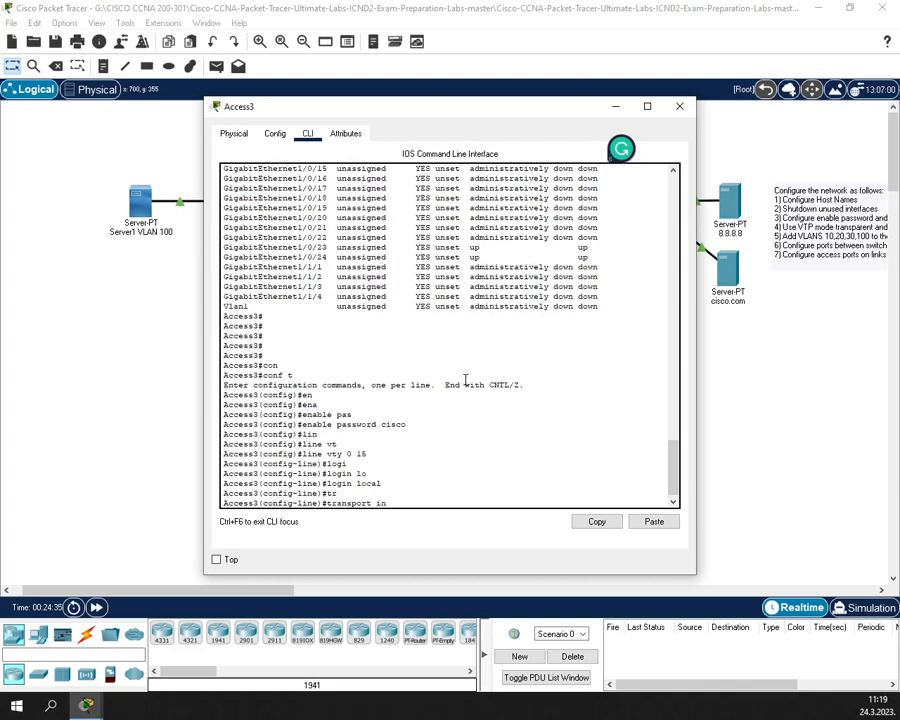
{"action": "key", "text": "Tab"}
{"action": "type", "text": "ssh"}
{"action": "key", "text": "Return"}
- Exit to privileged mode, save Access3's configuration with wr, and close its window
{"action": "type", "text": "exit"}
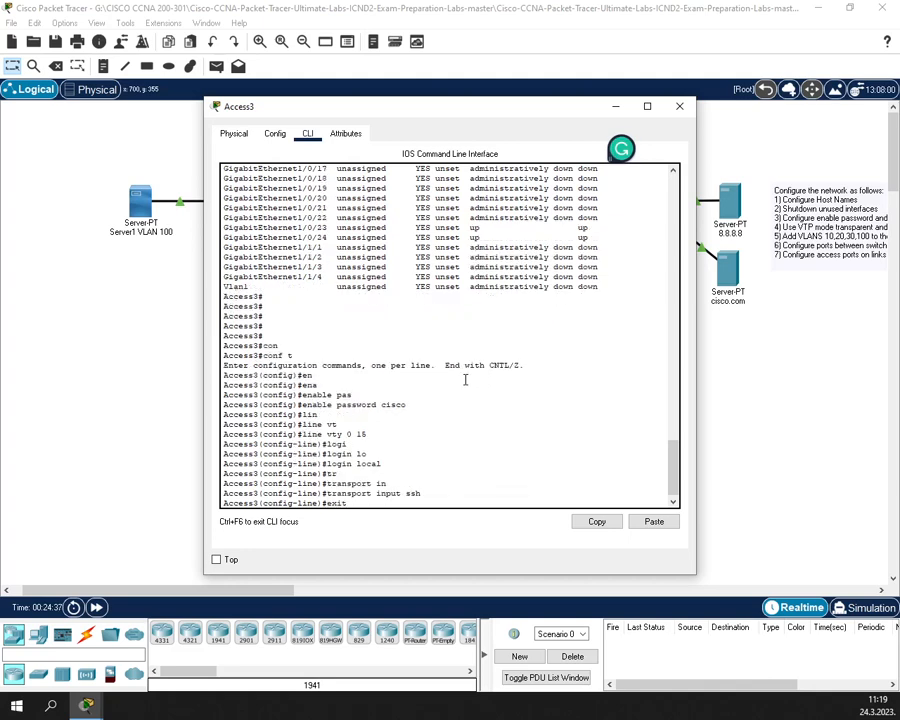
{"action": "key", "text": "Return"}
{"action": "type", "text": "exit"}
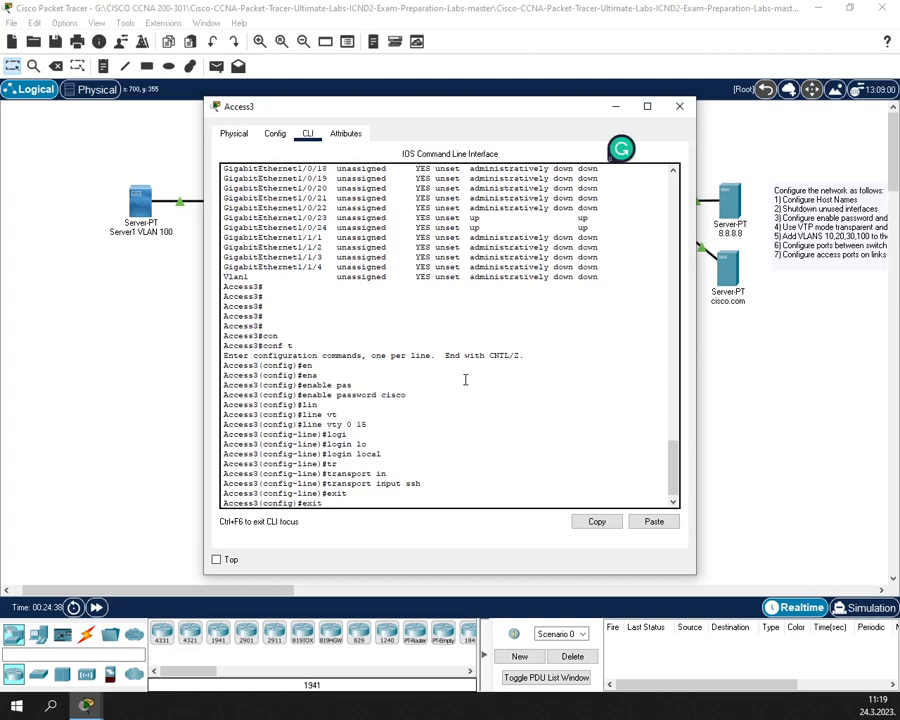
{"action": "key", "text": "Return"}
{"action": "key", "text": "Return"}
{"action": "type", "text": "w"}
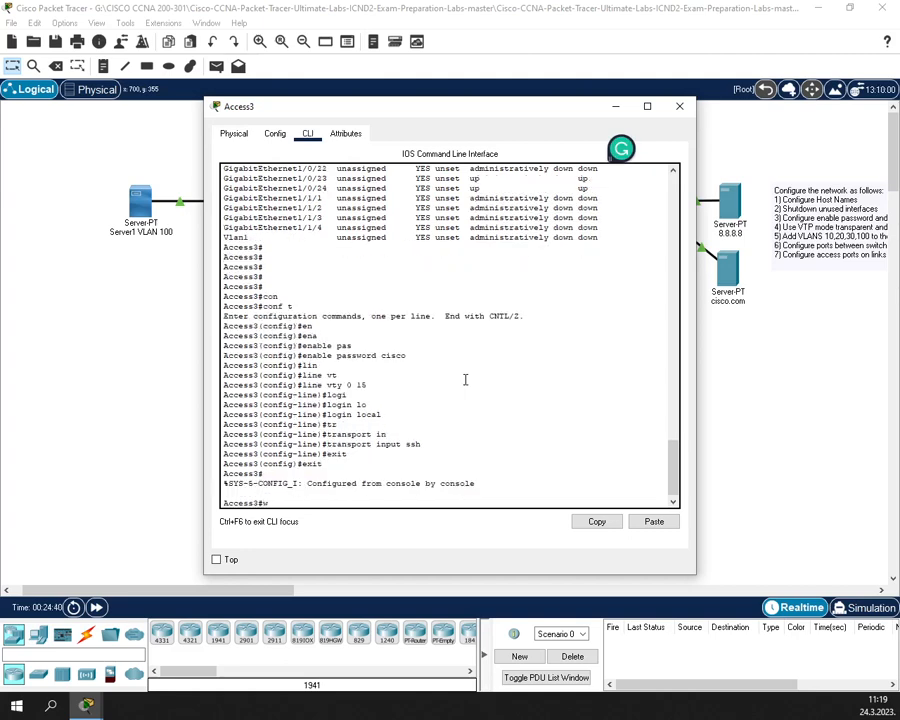
{"action": "type", "text": "r"}
{"action": "key", "text": "Return"}
{"action": "key", "text": "Return"}
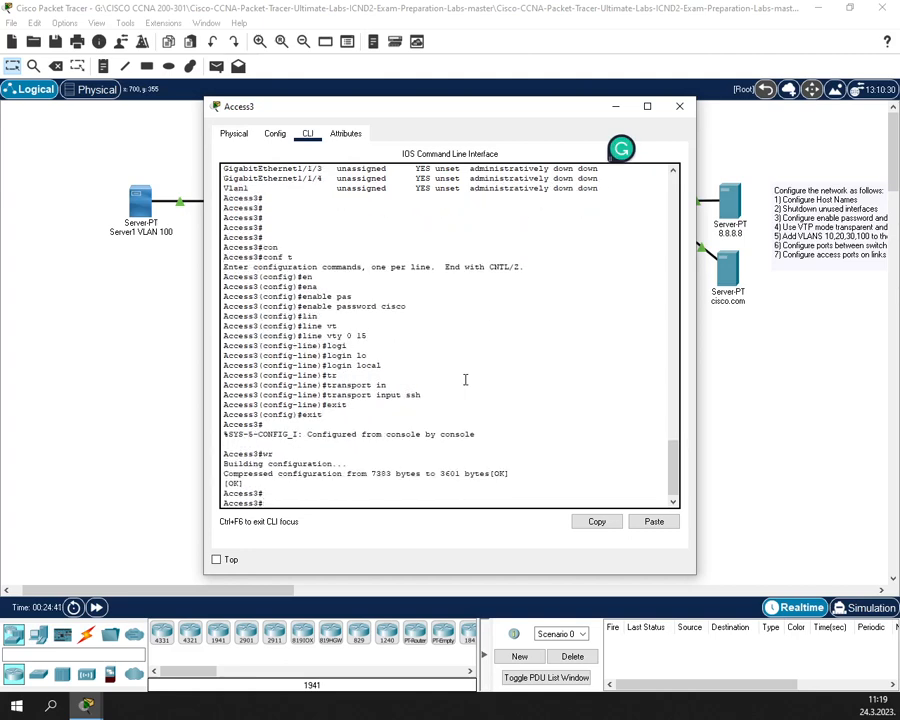
{"action": "left_click", "coordinate": [680, 106]}
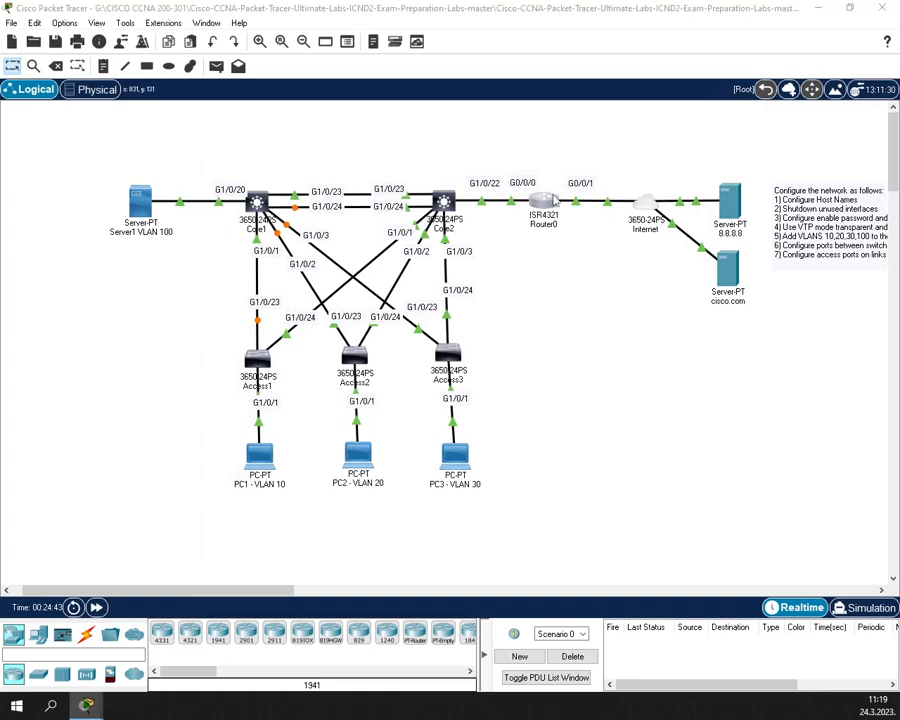
{"action": "left_click", "coordinate": [554, 200]}
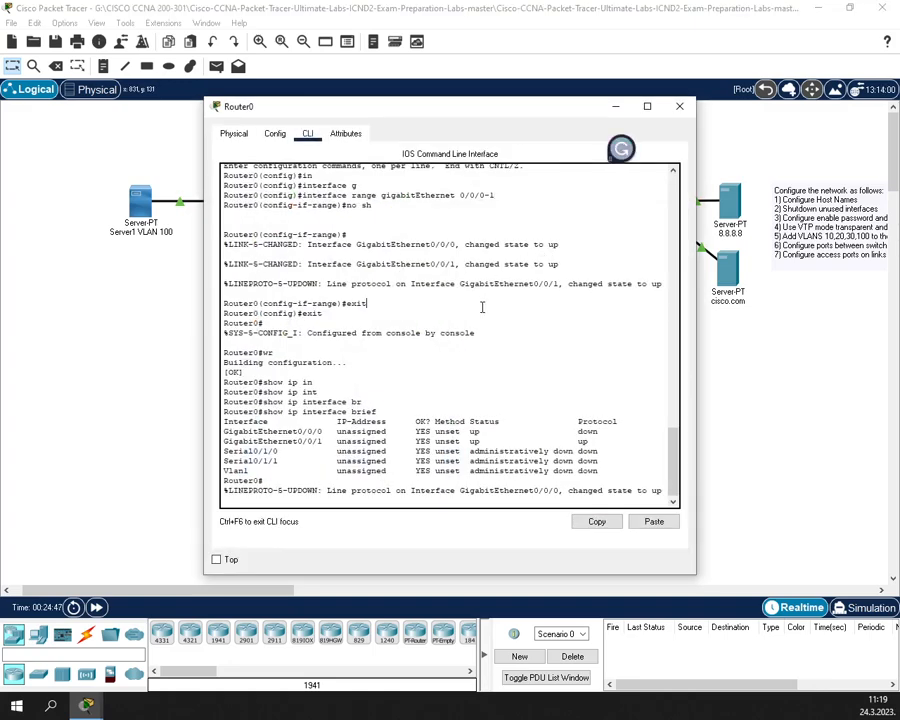
{"action": "key", "text": "Return"}
{"action": "key", "text": "Return"}
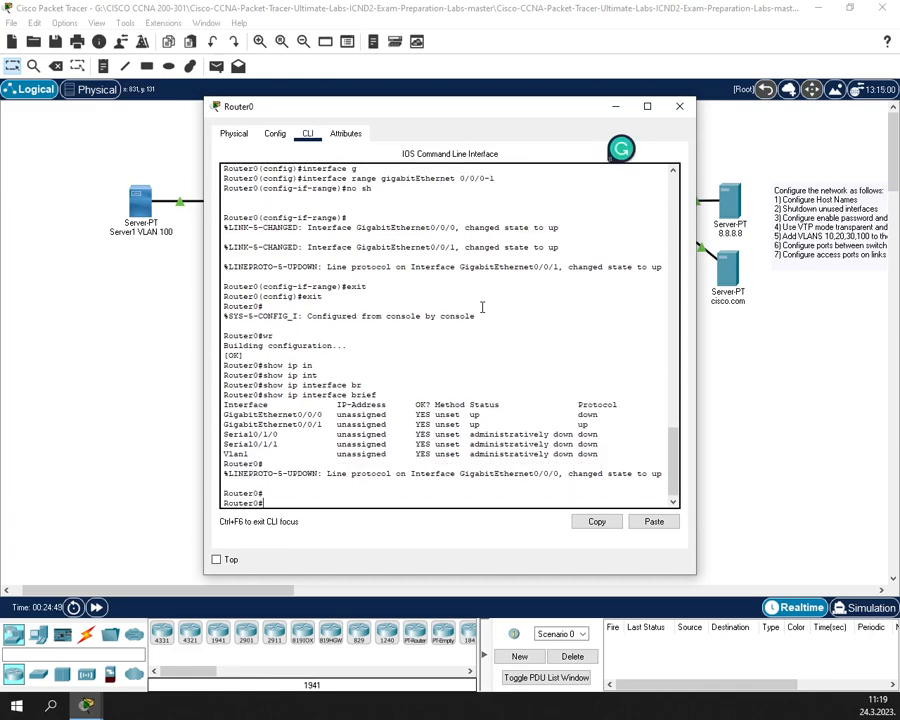
{"action": "key", "text": "BackSpace"}
{"action": "key", "text": "BackSpace"}
{"action": "type", "text": "conf t"}
{"action": "key", "text": "Return"}
{"action": "type", "text": "ena"}
{"action": "key", "text": "Tab"}
{"action": "key", "text": "Return"}
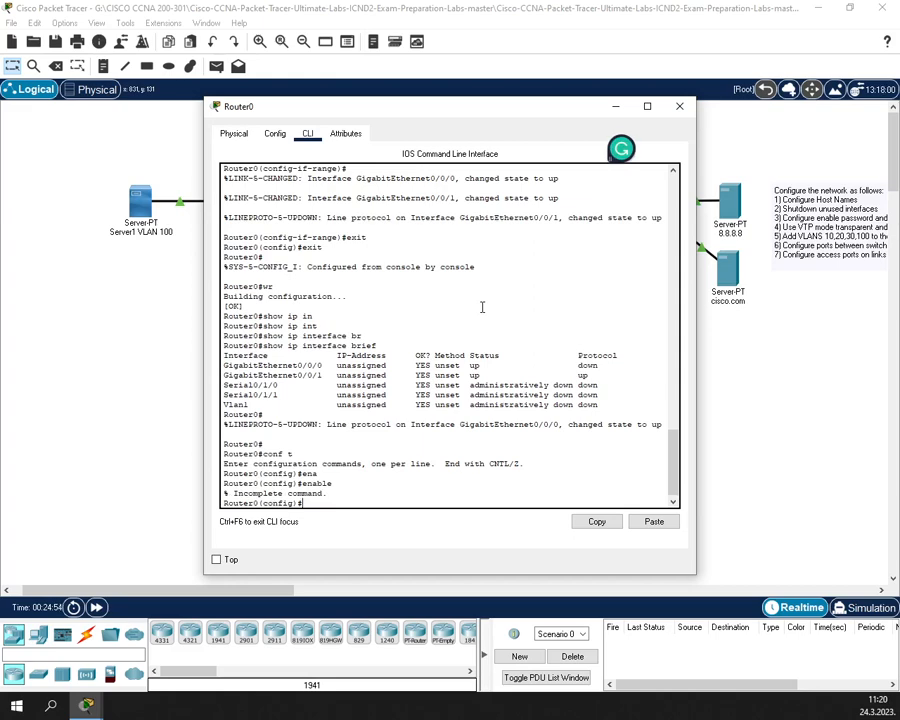
{"action": "type", "text": "en"}
{"action": "key", "text": "Tab"}
{"action": "type", "text": "a"}
{"action": "key", "text": "Tab"}
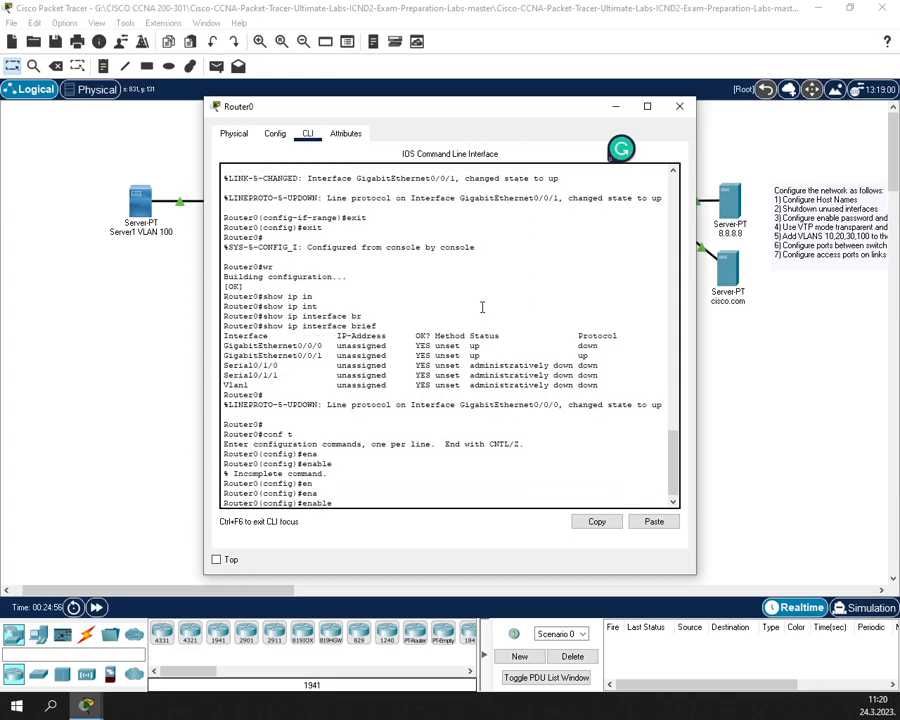
{"action": "type", "text": "p"}
{"action": "key", "text": "Tab"}
{"action": "type", "text": "cisco"}
{"action": "key", "text": "Return"}
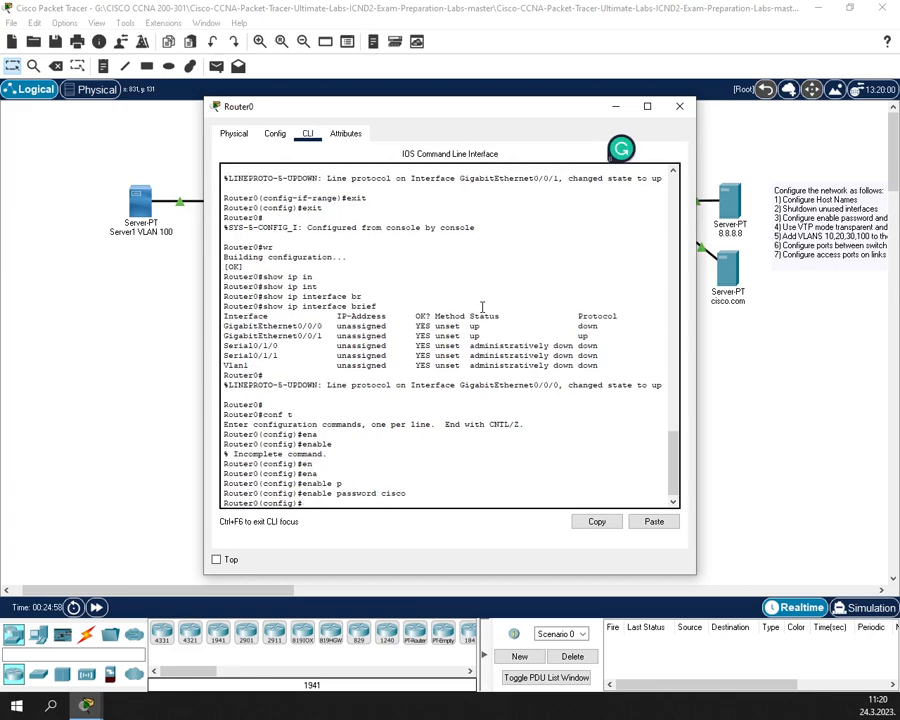
- Configure Router0's VTY lines 0–15 with login local and transport input ssh
{"action": "type", "text": "line"}
{"action": "key", "text": "Tab"}
{"action": "type", "text": "vt"}
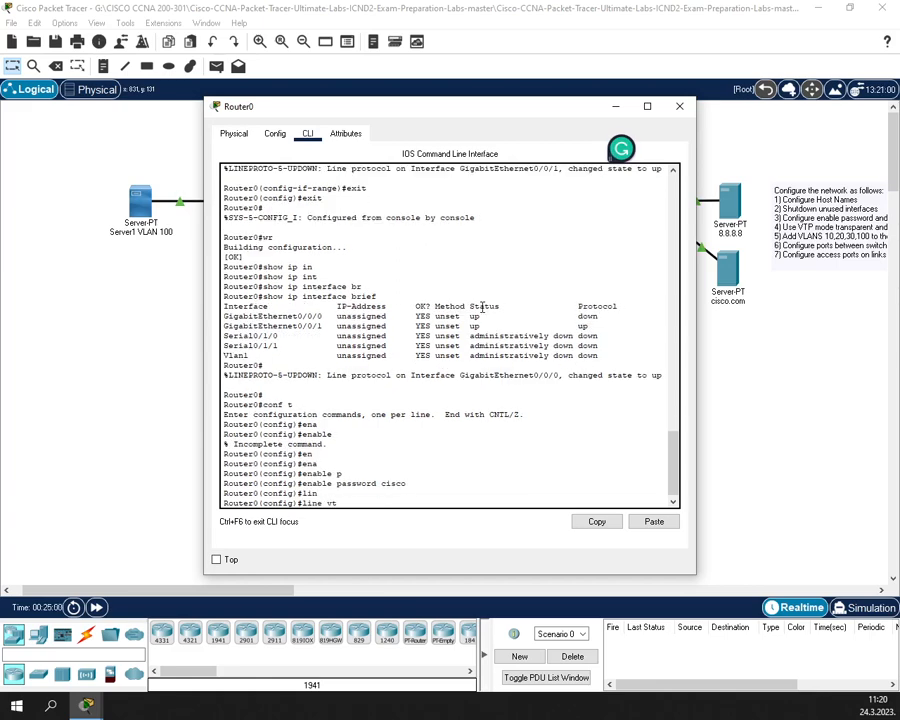
{"action": "key", "text": "Tab"}
{"action": "type", "text": "0 15"}
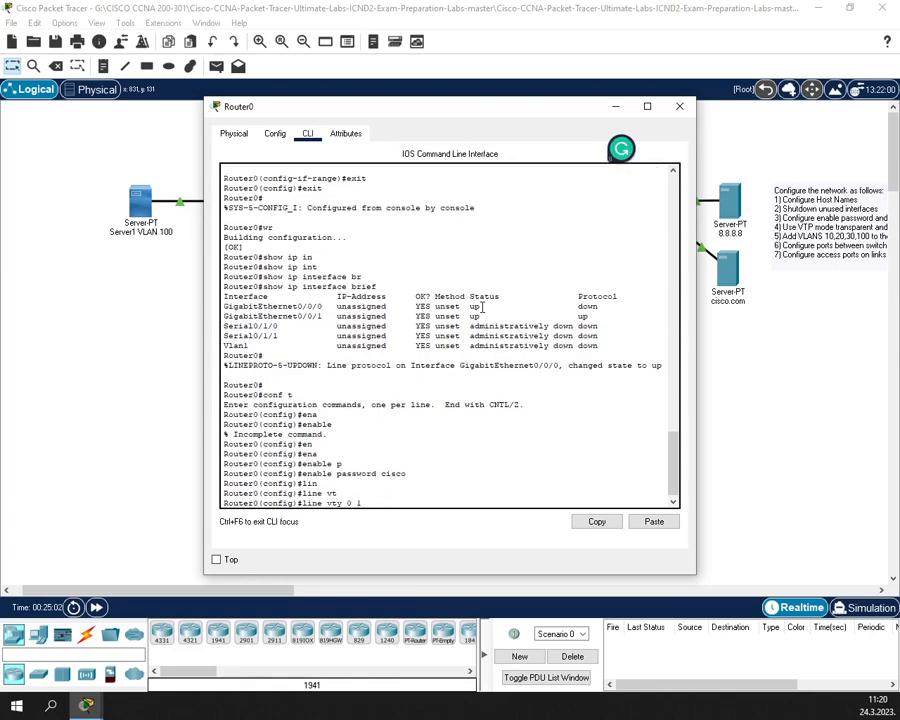
{"action": "key", "text": "Return"}
{"action": "type", "text": "login local"}
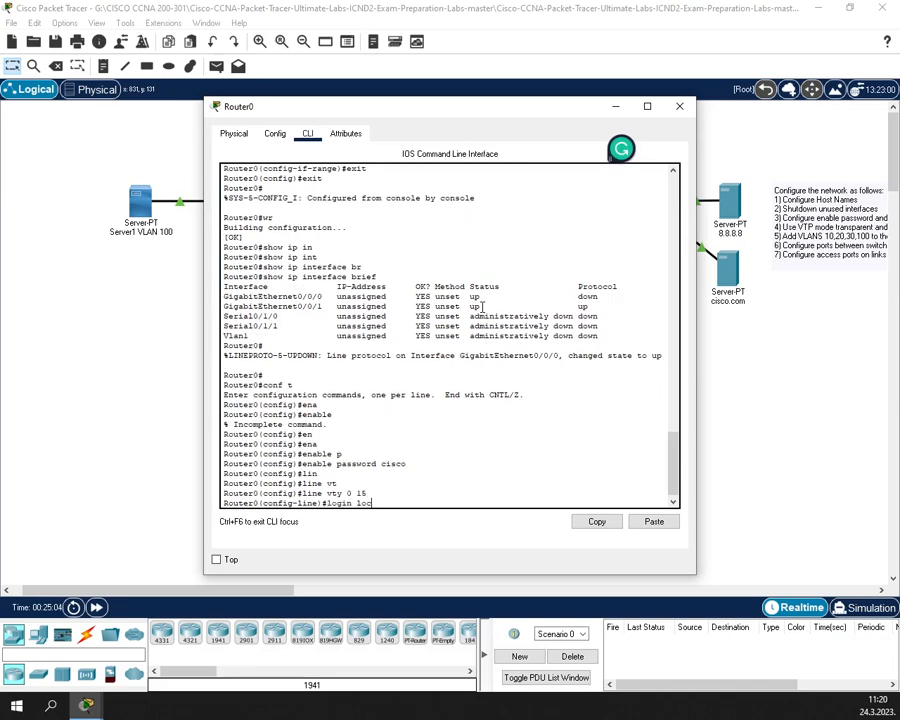
{"action": "key", "text": "Return"}
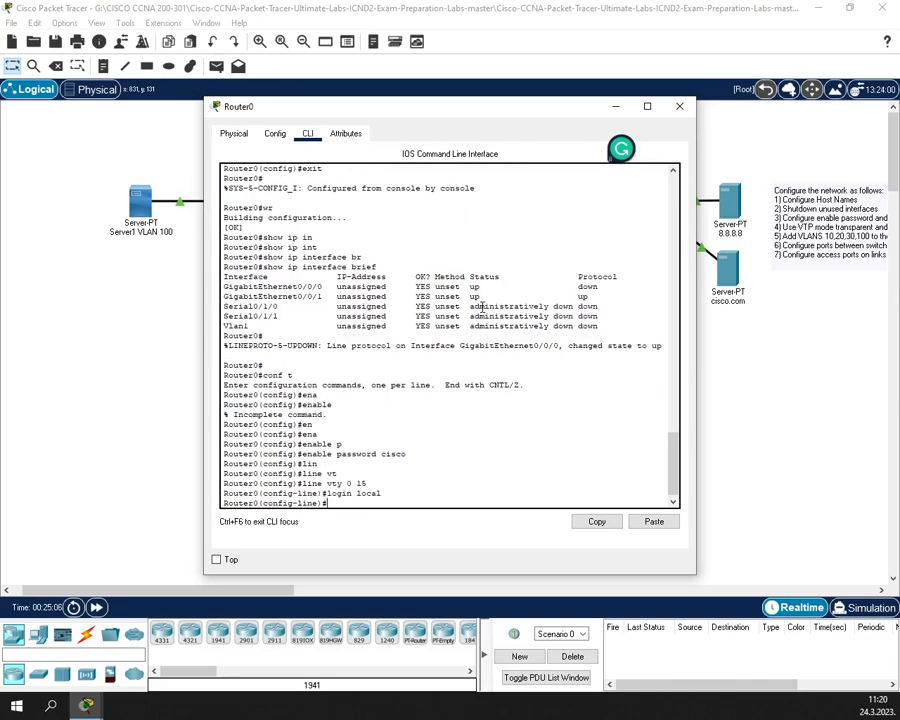
{"action": "type", "text": "tr"}
{"action": "key", "text": "Tab"}
{"action": "type", "text": "in"}
{"action": "key", "text": "Tab"}
{"action": "type", "text": "sh"}
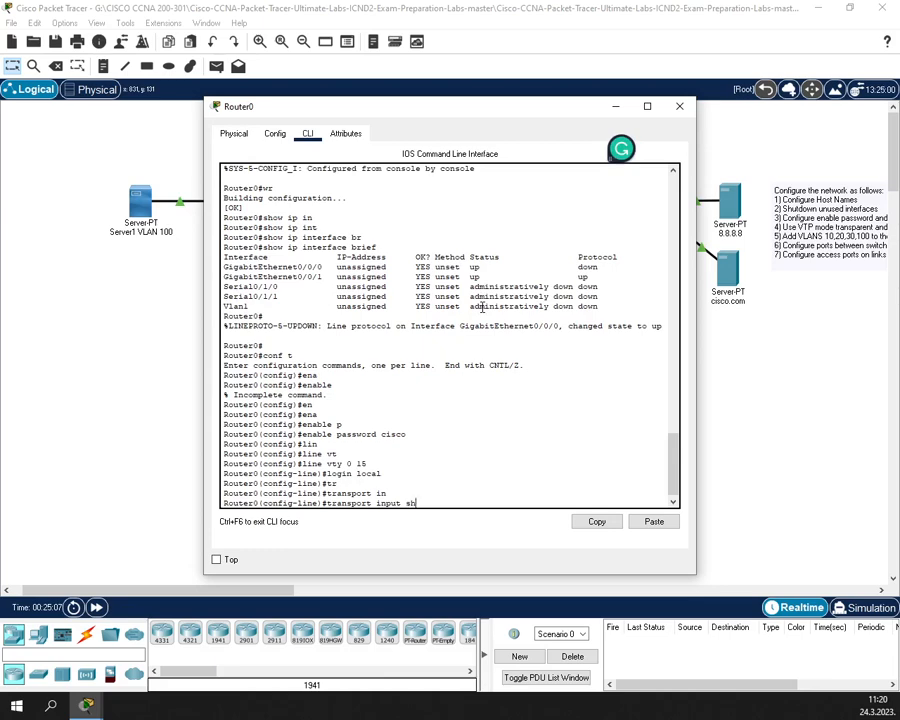
{"action": "key", "text": "BackSpace"}
{"action": "key", "text": "Tab"}
{"action": "key", "text": "Return"}
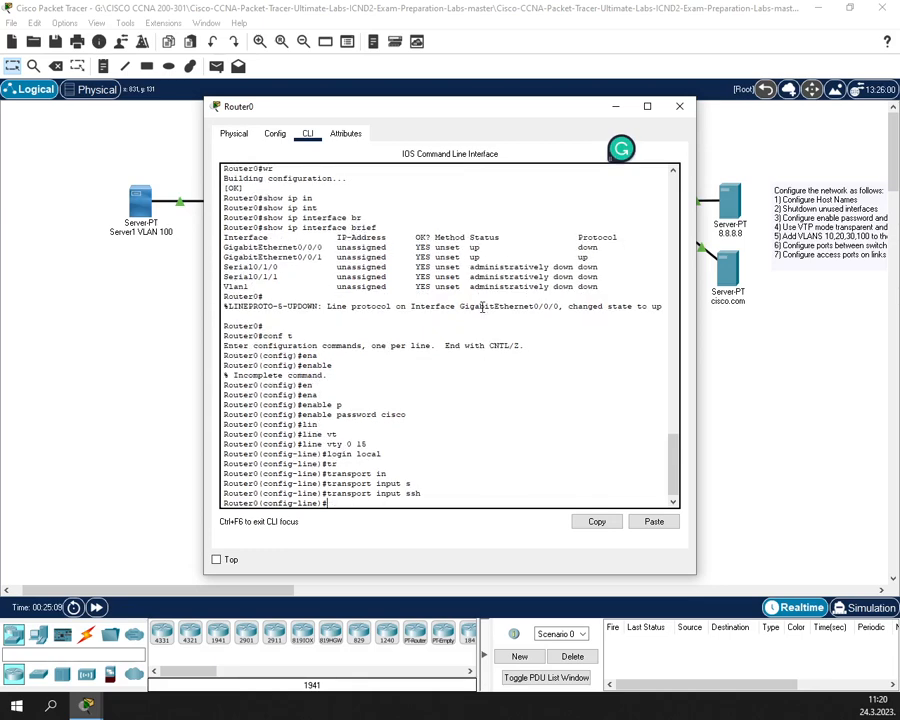
- Exit to privileged mode, save Router0's configuration with wr, and close its window
{"action": "type", "text": "exit"}
{"action": "key", "text": "Return"}
{"action": "key", "text": "Return"}
{"action": "type", "text": "ex"}
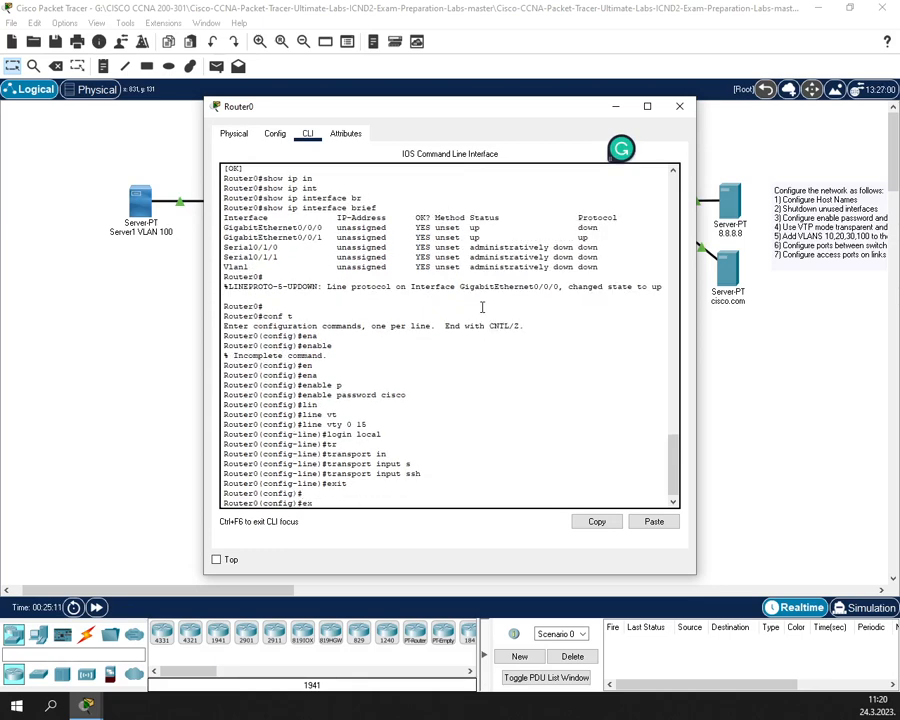
{"action": "type", "text": "it"}
{"action": "key", "text": "Return"}
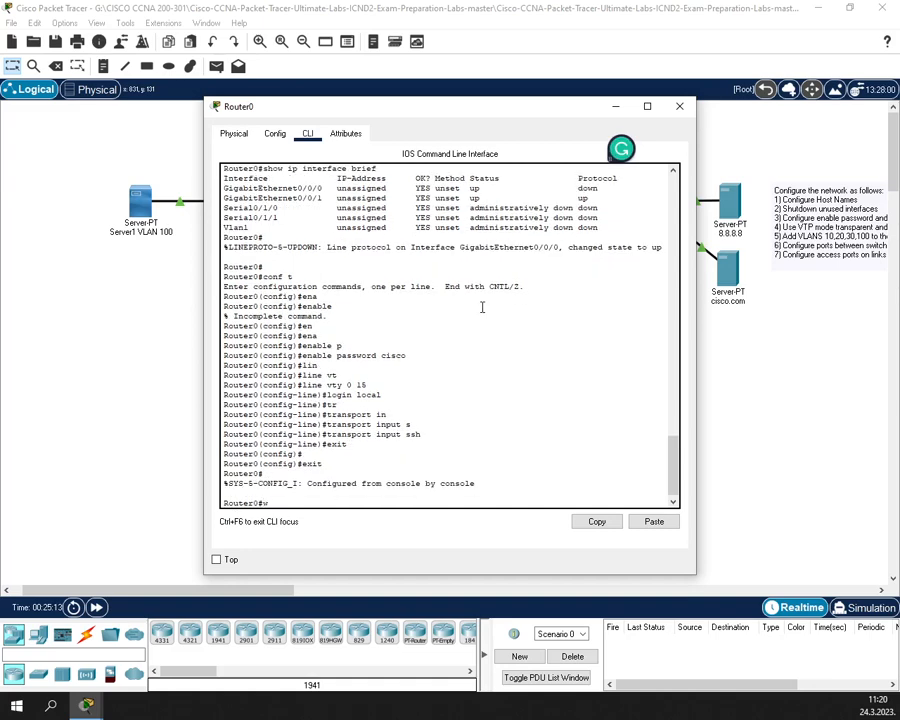
{"action": "type", "text": "wr"}
{"action": "key", "text": "Return"}
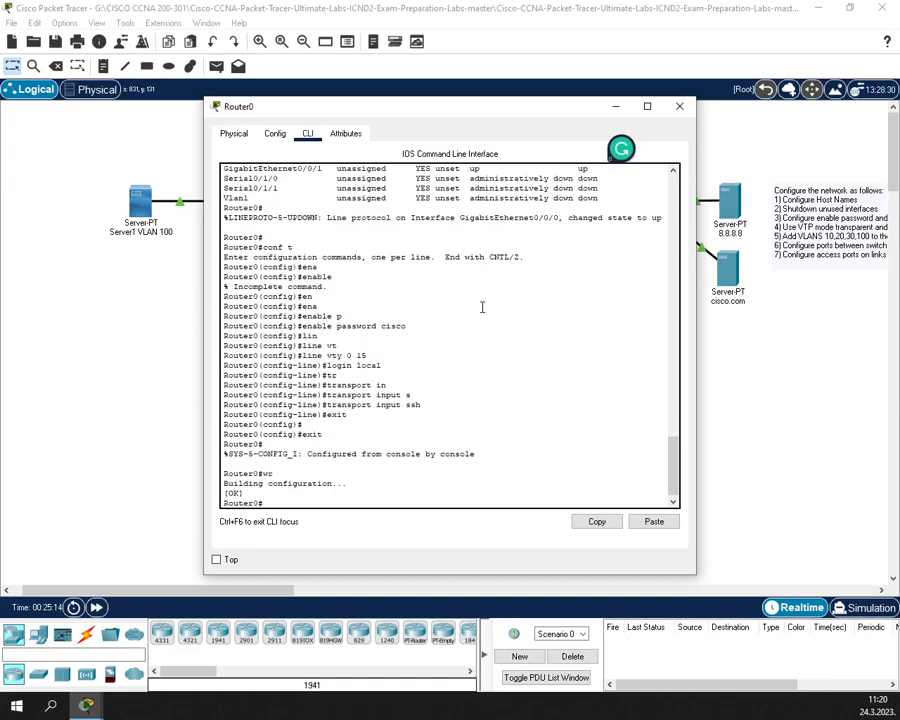
{"action": "left_click", "coordinate": [679, 106]}
{"action": "left_click", "coordinate": [6, 510]}
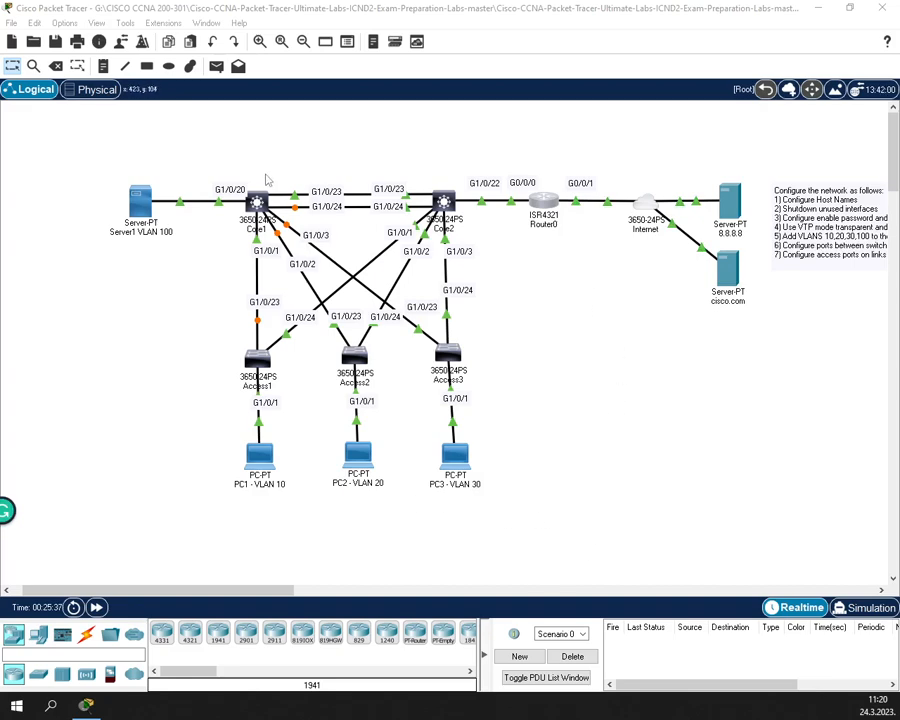
- In Core1's CLI, enter global configuration and set the VTP domain to ccna
{"action": "left_click", "coordinate": [259, 203]}
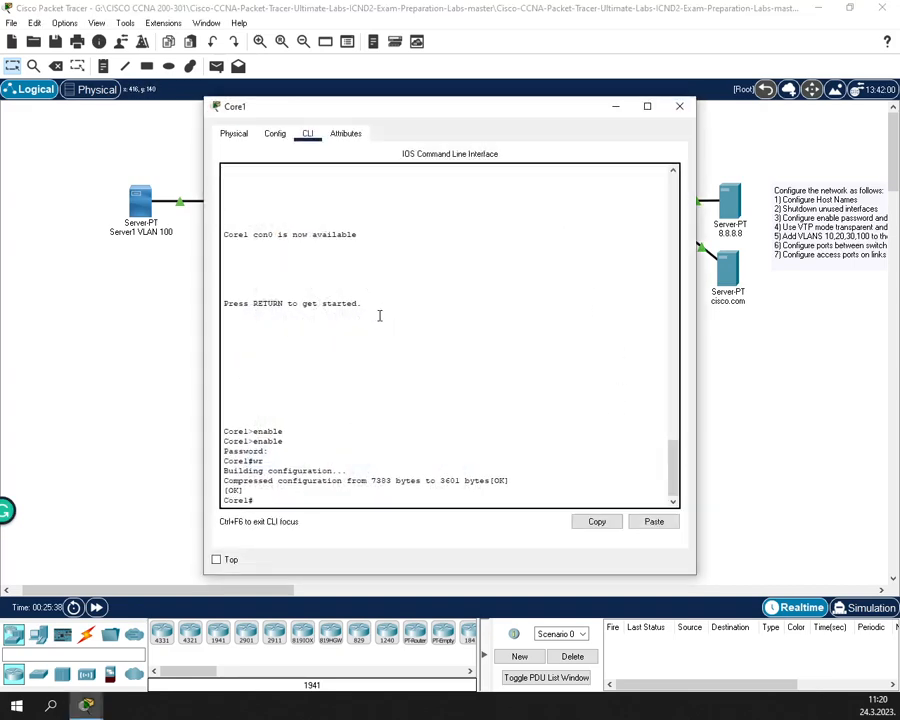
{"action": "type", "text": "conf t"}
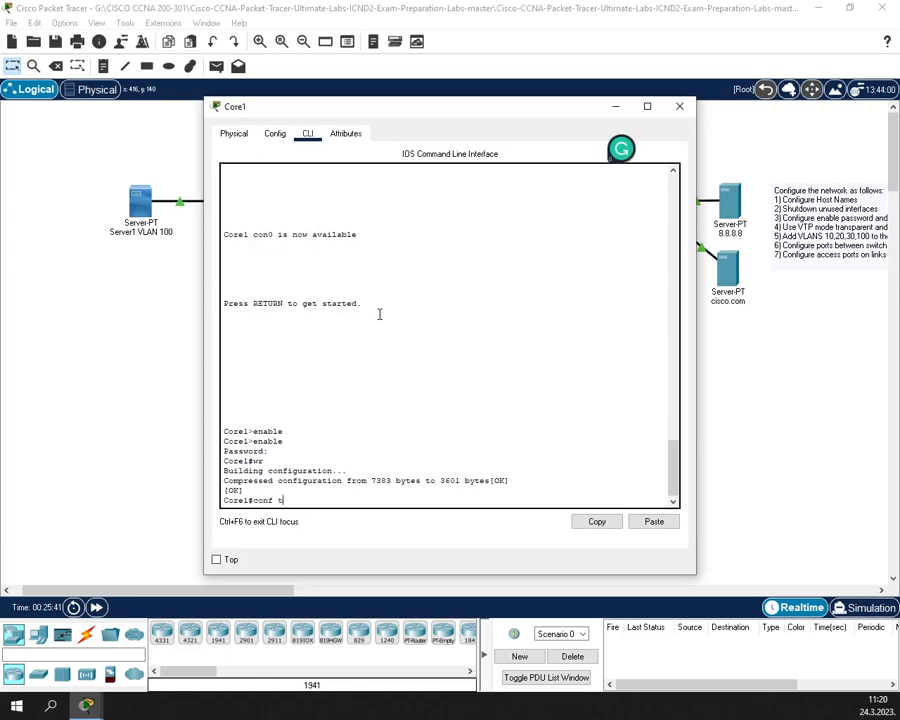
{"action": "key", "text": "Return"}
{"action": "type", "text": "vt"}
{"action": "key", "text": "Tab"}
{"action": "type", "text": "do"}
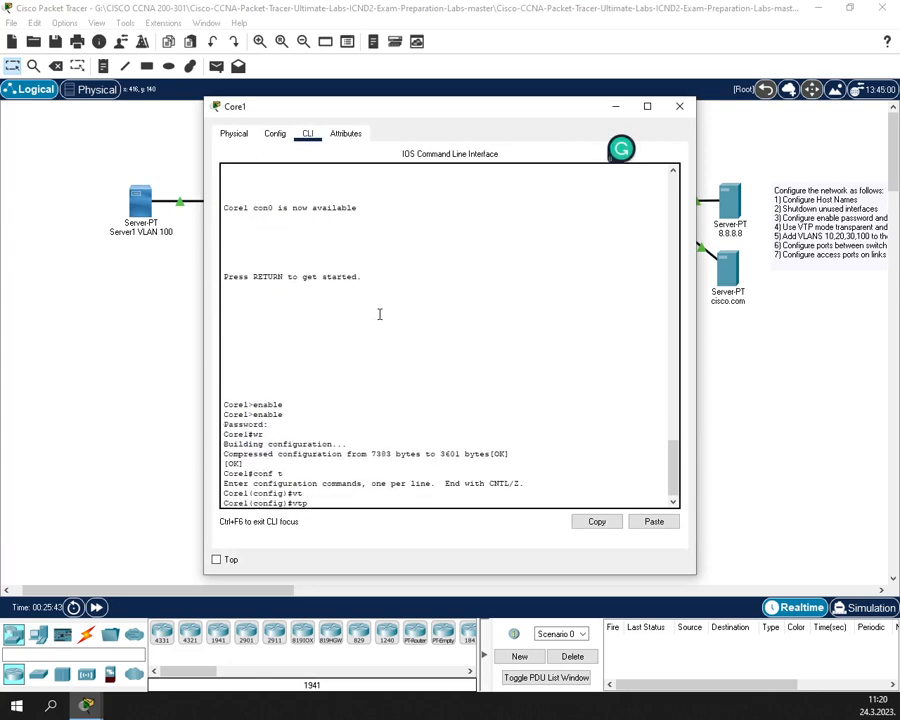
{"action": "key", "text": "Tab"}
{"action": "type", "text": "ccna"}
{"action": "key", "text": "Return"}
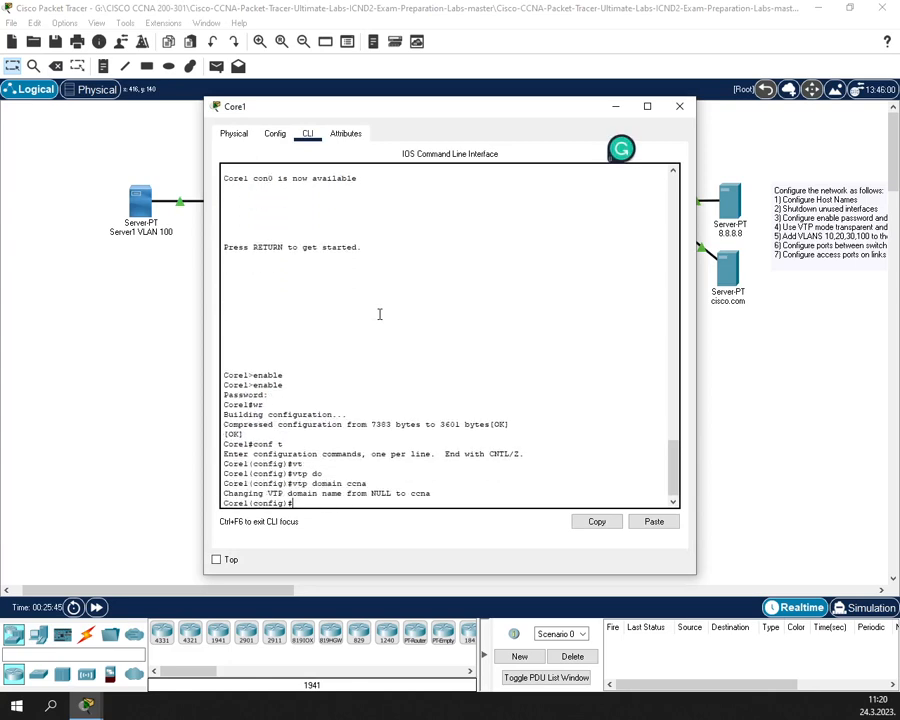
- Set Core1's VTP mode to transparent
{"action": "type", "text": "vt"}
{"action": "key", "text": "Tab"}
{"action": "type", "text": "tr"}
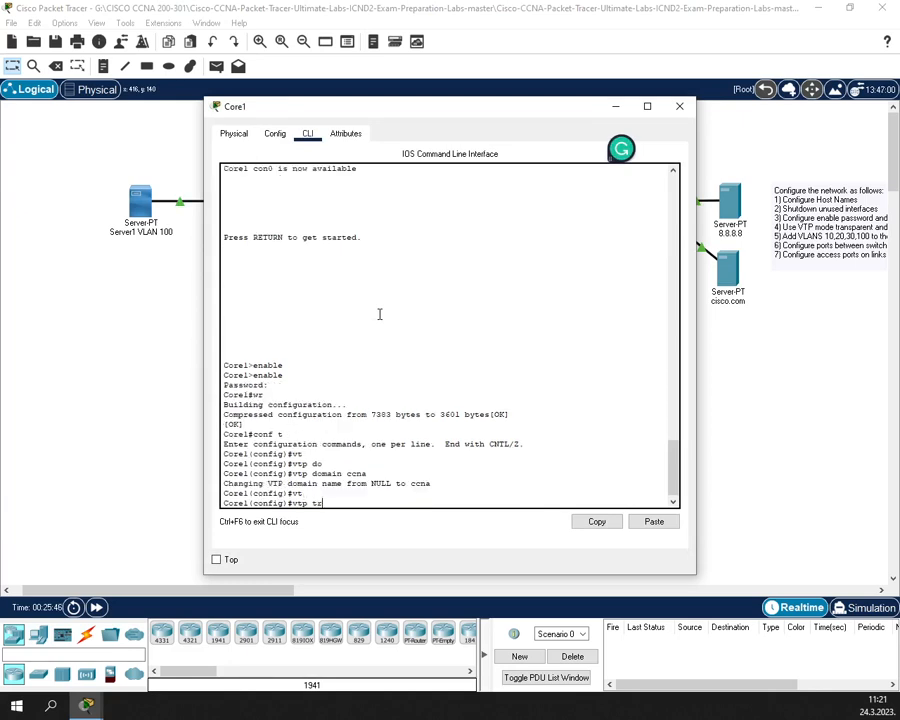
{"action": "key", "text": "Tab"}
{"action": "key", "text": "BackSpace"}
{"action": "key", "text": "BackSpace"}
{"action": "type", "text": "m"}
{"action": "key", "text": "Tab"}
{"action": "type", "text": "tr"}
{"action": "key", "text": "Tab"}
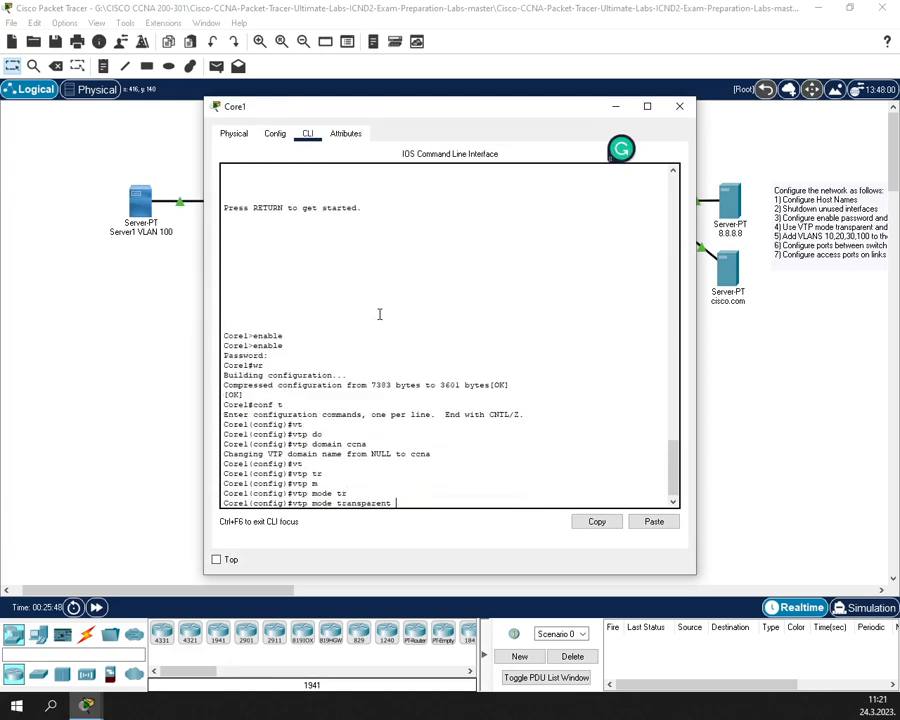
{"action": "key", "text": "Return"}
- Create VLANs 10, 20, 30 and 100 on Core1
{"action": "type", "text": "exi"}
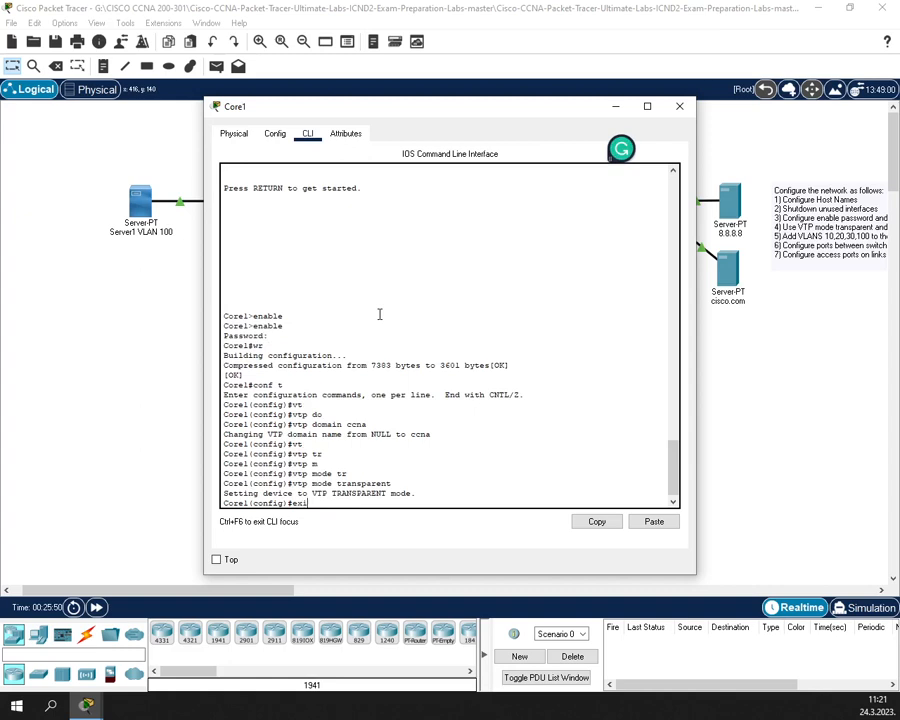
{"action": "key", "text": "BackSpace"}
{"action": "key", "text": "BackSpace"}
{"action": "key", "text": "BackSpace"}
{"action": "type", "text": "vlan 10"}
{"action": "key", "text": "Return"}
{"action": "type", "text": "exit"}
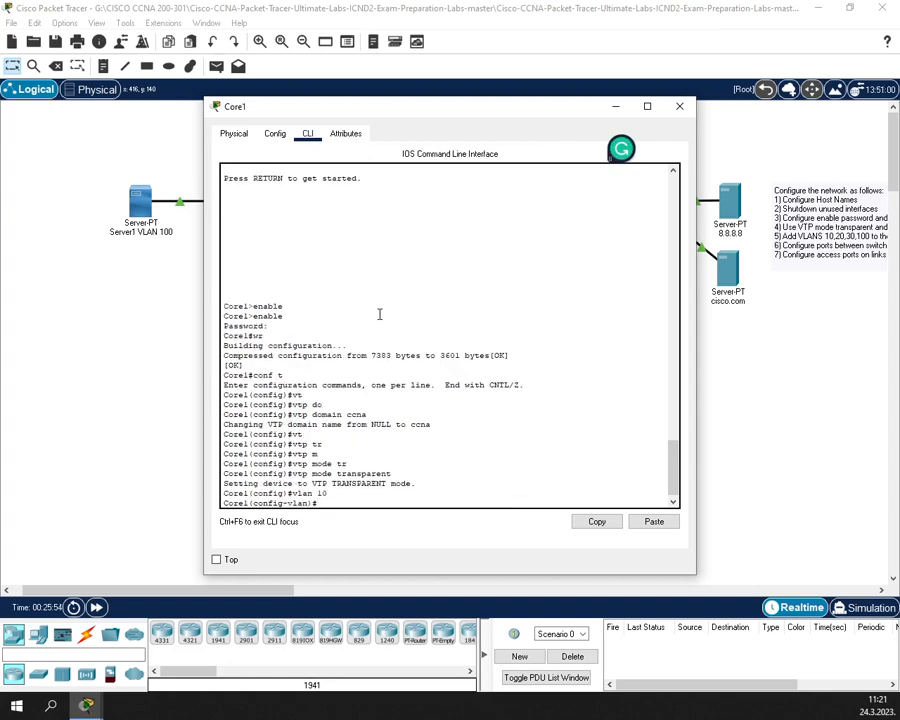
{"action": "key", "text": "Return"}
{"action": "type", "text": "vla"}
{"action": "key", "text": "Tab"}
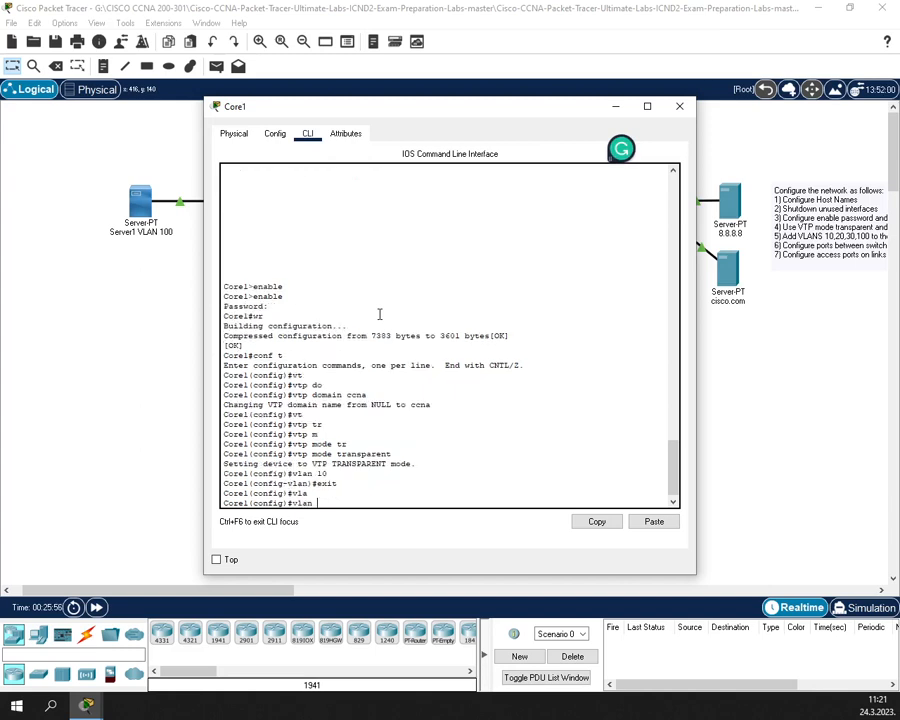
{"action": "type", "text": "20"}
{"action": "key", "text": "Return"}
{"action": "type", "text": "ex"}
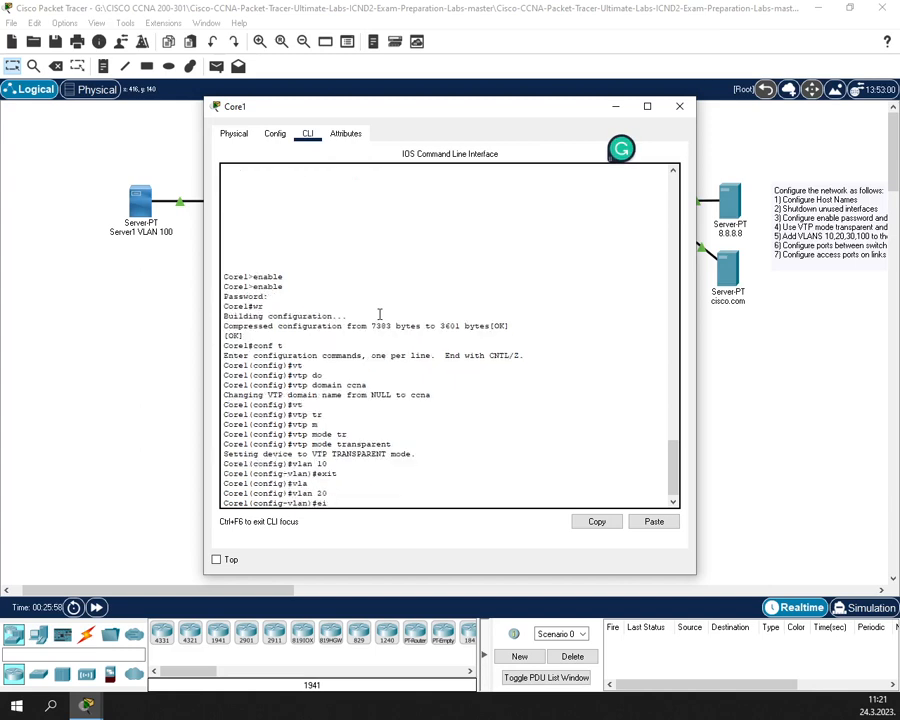
{"action": "key", "text": "Return"}
{"action": "key", "text": "BackSpace"}
{"action": "key", "text": "BackSpace"}
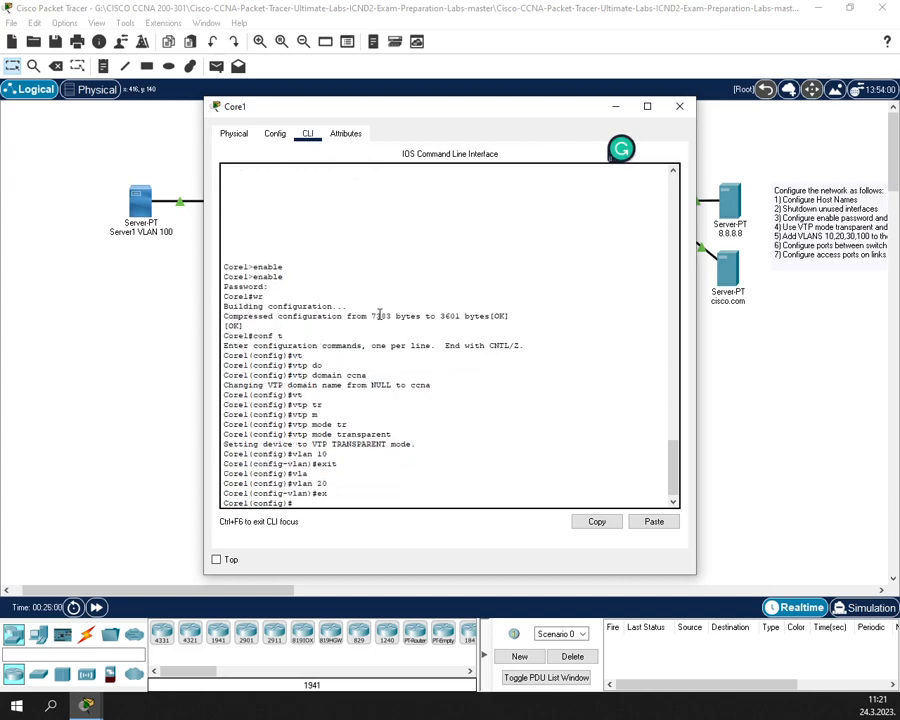
{"action": "type", "text": "vlan 30"}
{"action": "key", "text": "Return"}
{"action": "type", "text": "ex"}
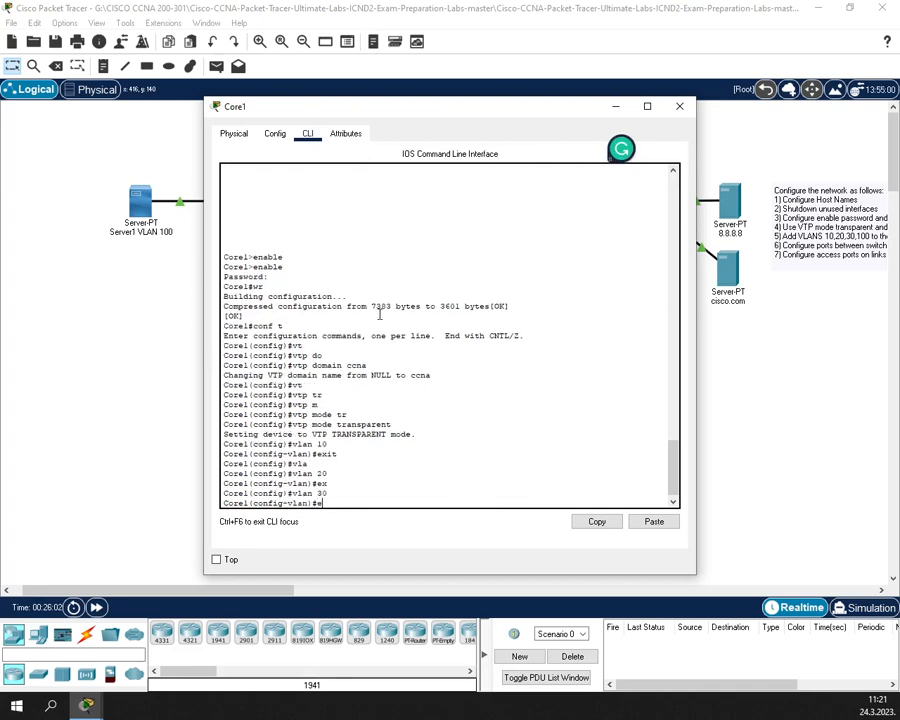
{"action": "key", "text": "Return"}
{"action": "type", "text": "vlan 100"}
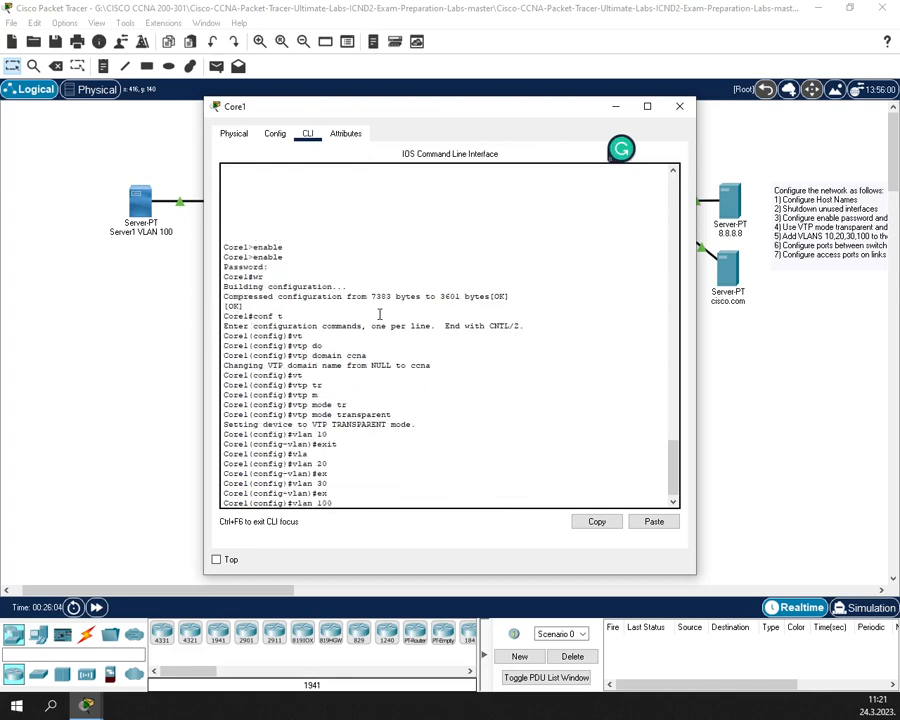
{"action": "key", "text": "Return"}
{"action": "type", "text": "ex"}
{"action": "key", "text": "Return"}
- Return to privileged mode and verify the VLANs with show vlan brief
{"action": "type", "text": "ex"}
{"action": "key", "text": "Return"}
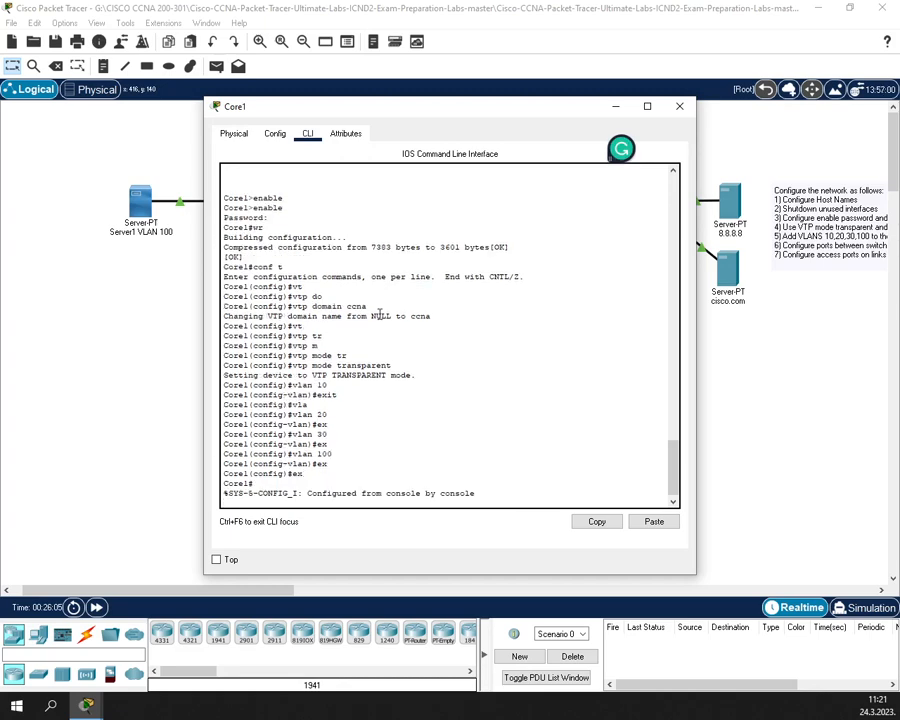
{"action": "key", "text": "Return"}
{"action": "type", "text": "show vl"}
{"action": "key", "text": "Tab"}
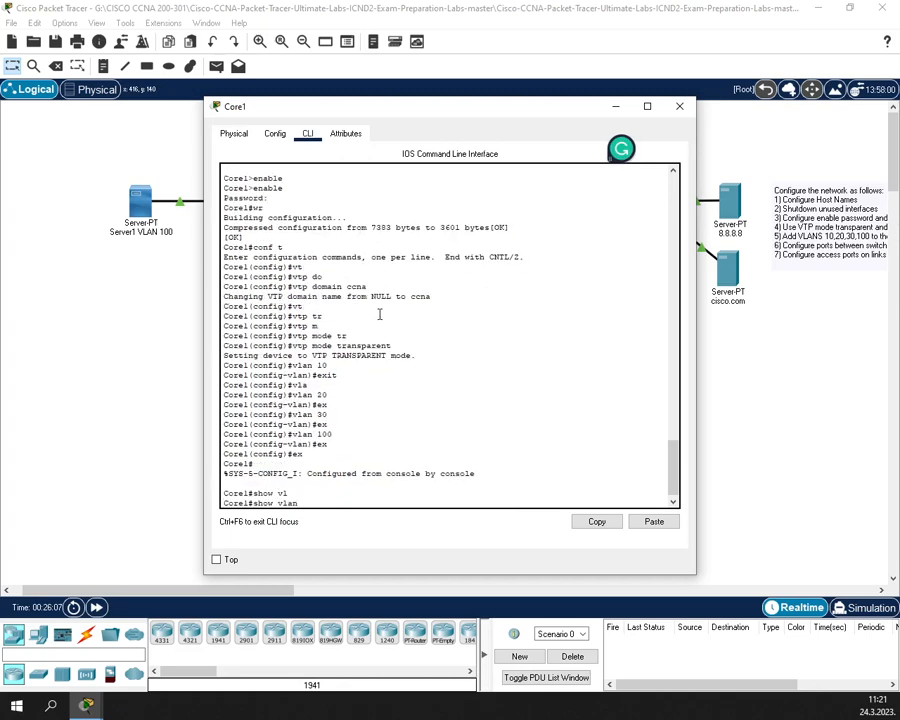
{"action": "type", "text": "bt"}
{"action": "key", "text": "Tab"}
{"action": "key", "text": "BackSpace"}
{"action": "type", "text": "r"}
{"action": "key", "text": "Tab"}
{"action": "key", "text": "Return"}
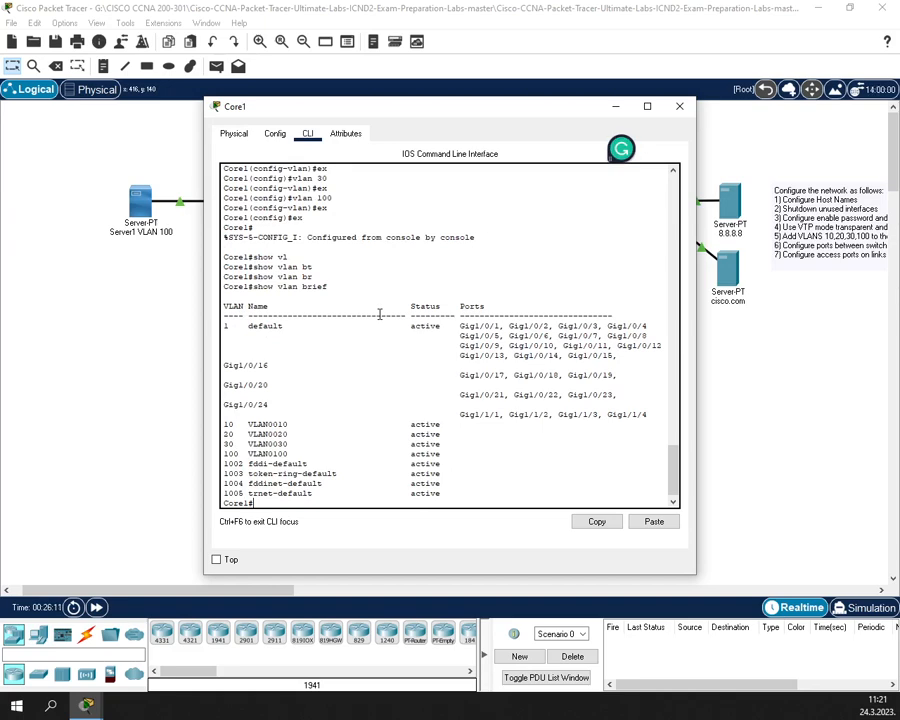
- Save Core1's configuration with wr and close its window
{"action": "type", "text": "wr"}
{"action": "key", "text": "Return"}
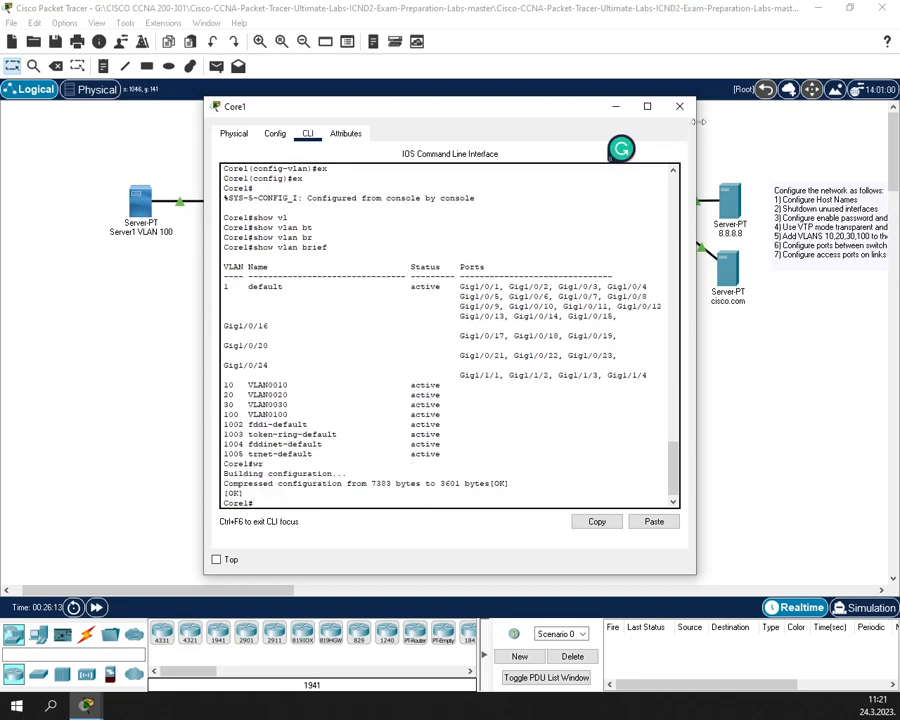
{"action": "left_click", "coordinate": [680, 107]}
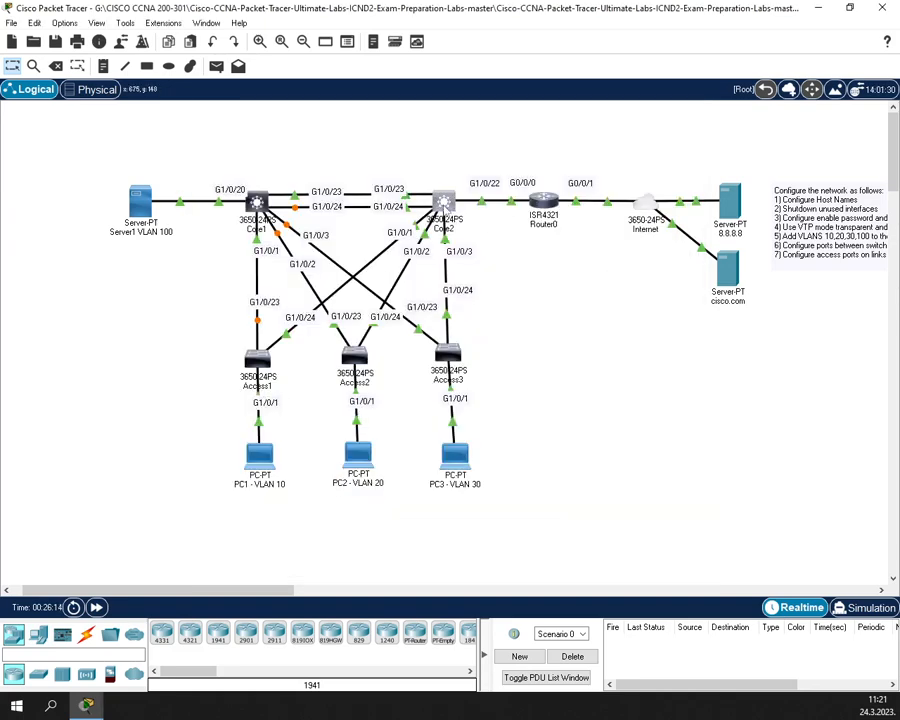
- In Core2's CLI, enter global configuration and set the VTP domain to ccna
{"action": "left_click", "coordinate": [443, 203]}
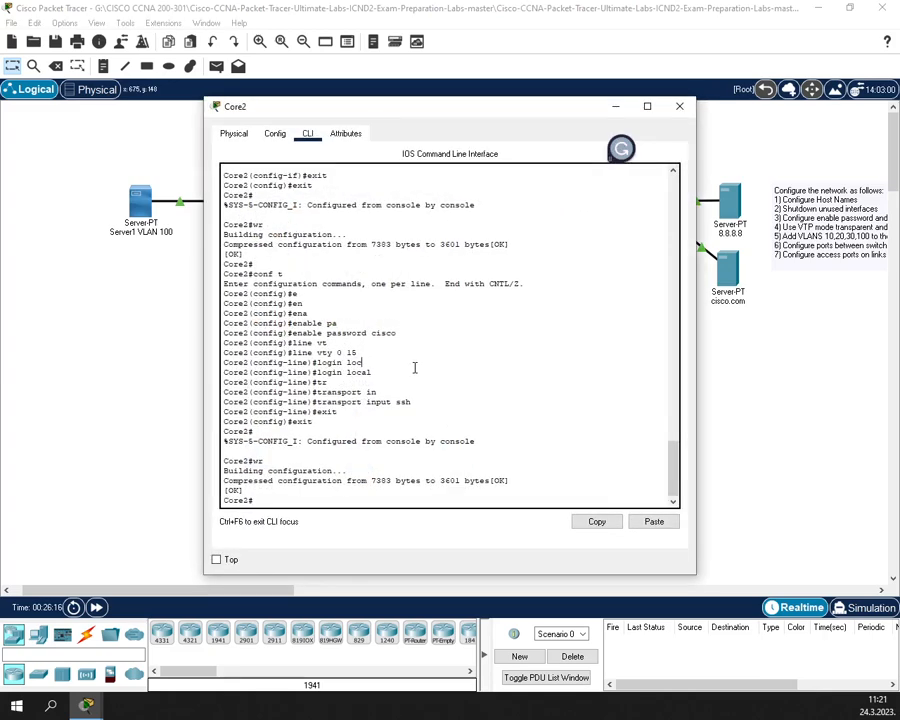
{"action": "type", "text": "conf t"}
{"action": "key", "text": "Return"}
{"action": "type", "text": "vt"}
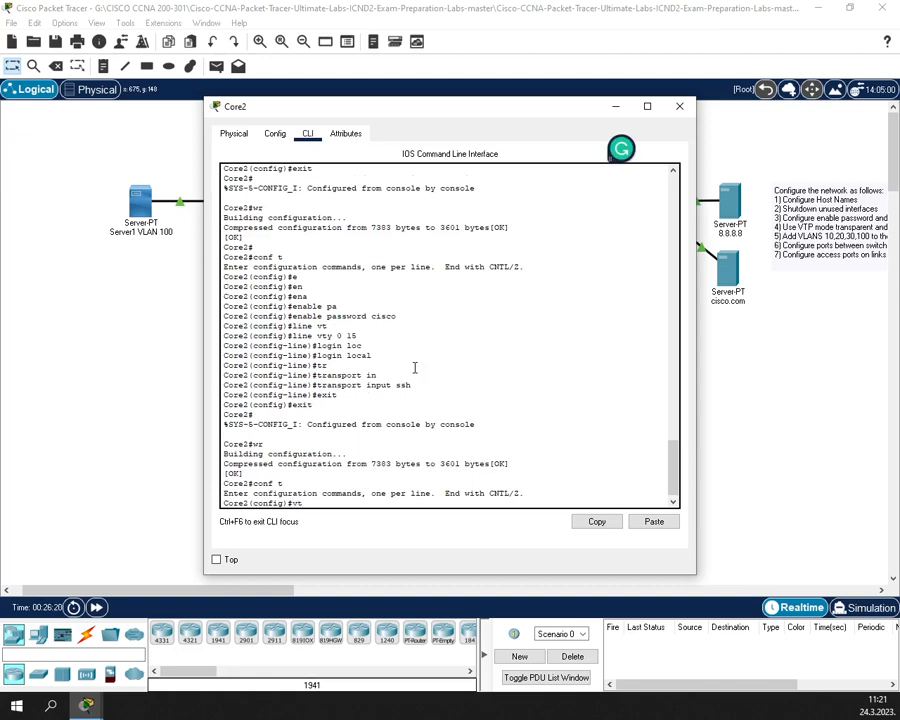
{"action": "key", "text": "Tab"}
{"action": "type", "text": "d"}
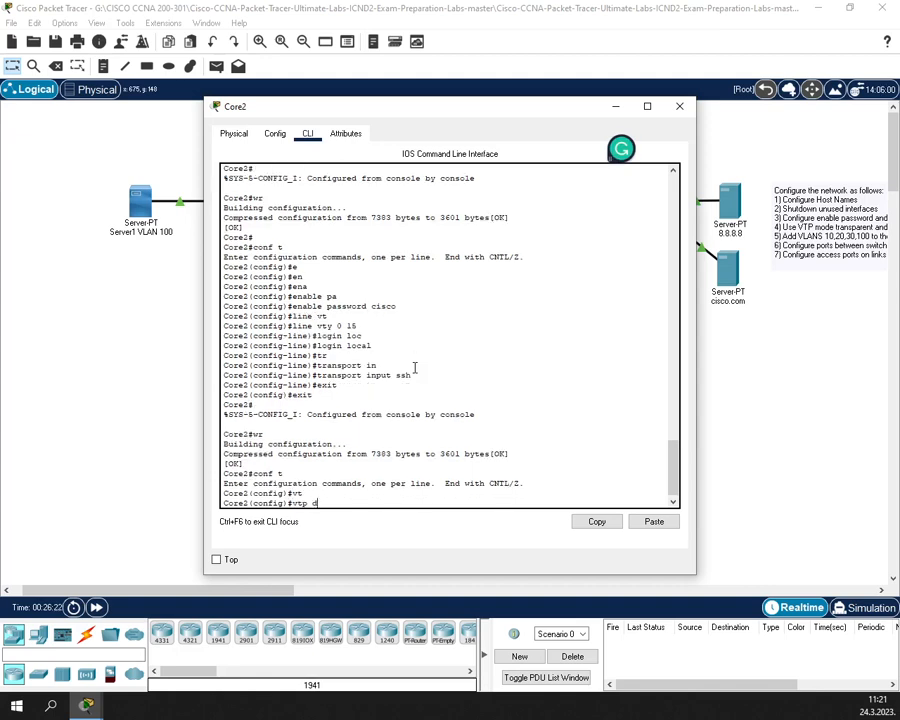
{"action": "key", "text": "Tab"}
{"action": "type", "text": "cc"}
{"action": "key", "text": "Tab"}
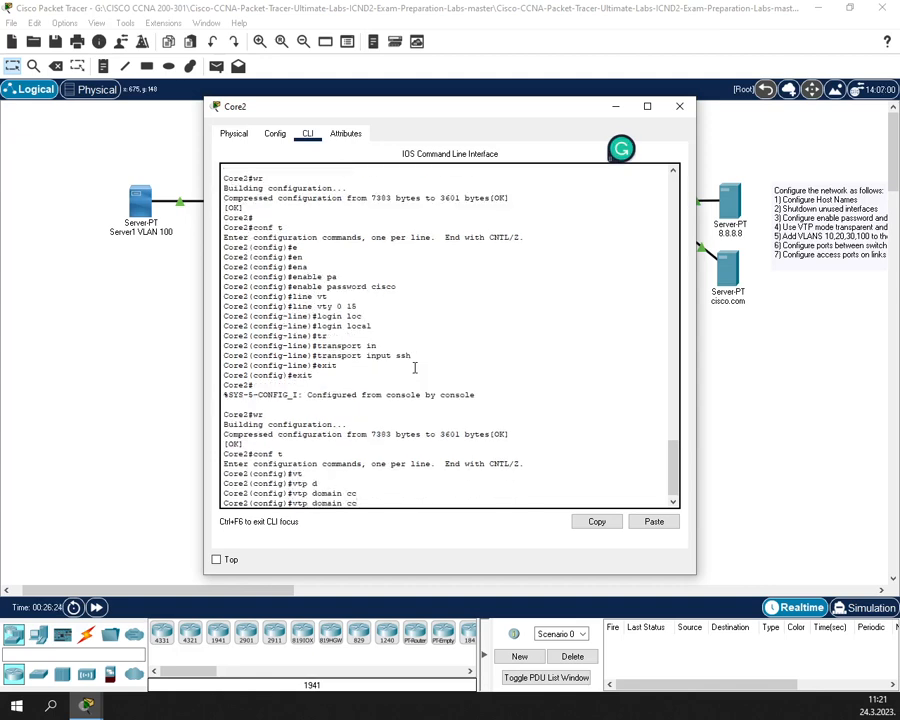
{"action": "type", "text": "na"}
{"action": "key", "text": "Return"}
- Put Core2 into VTP transparent mode
{"action": "type", "text": "vt"}
{"action": "key", "text": "Tab"}
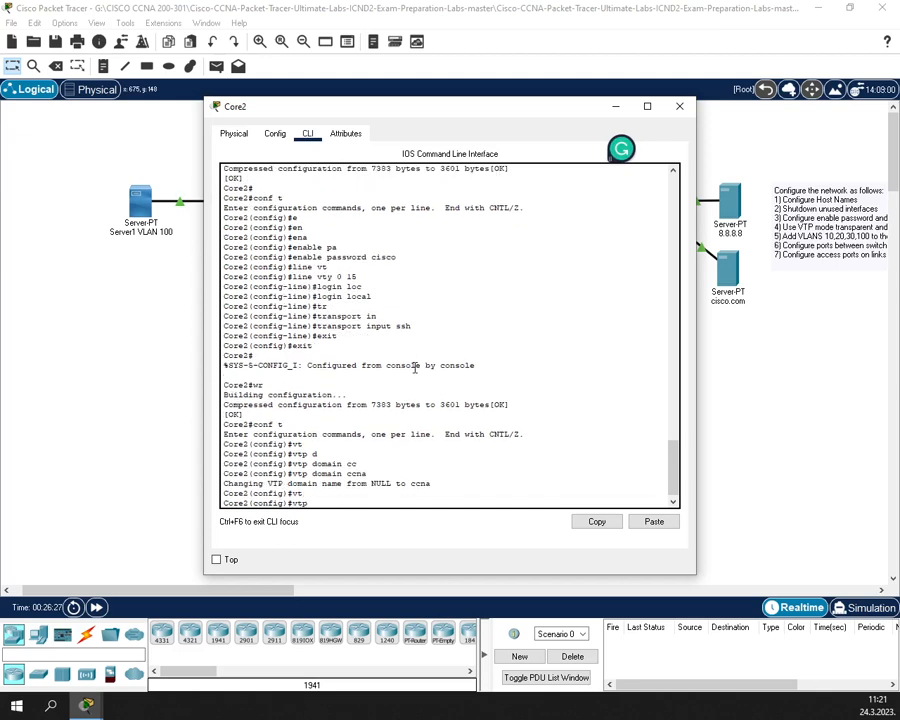
{"action": "type", "text": "m"}
{"action": "key", "text": "Tab"}
{"action": "type", "text": "tr"}
{"action": "key", "text": "Tab"}
{"action": "key", "text": "Return"}
- Create VLANs 10 and 20 on Core2
{"action": "type", "text": "v"}
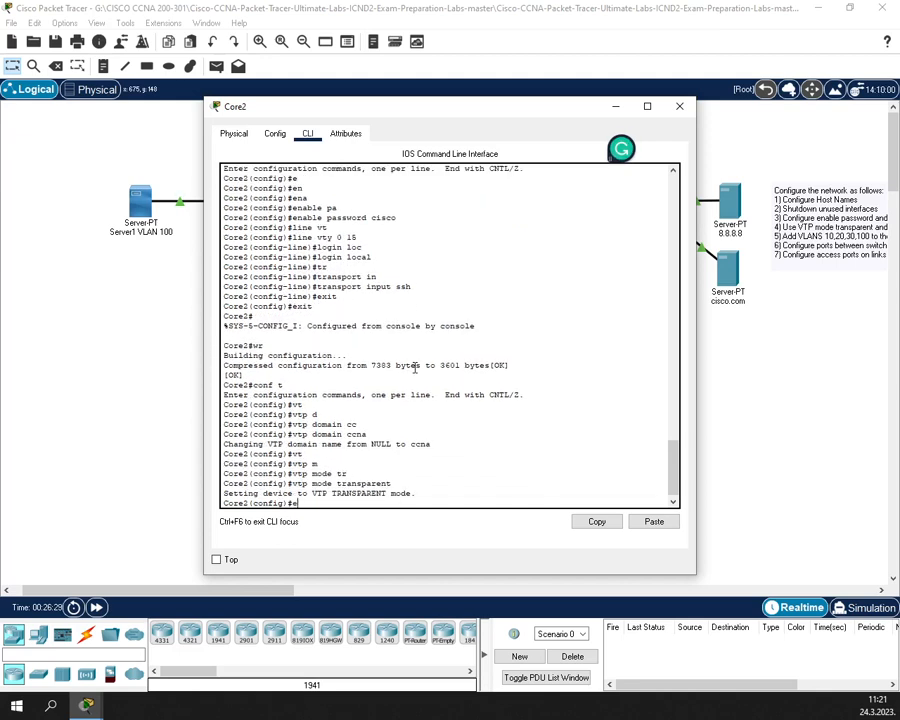
{"action": "type", "text": "lan 10"}
{"action": "key", "text": "Return"}
{"action": "type", "text": "ex"}
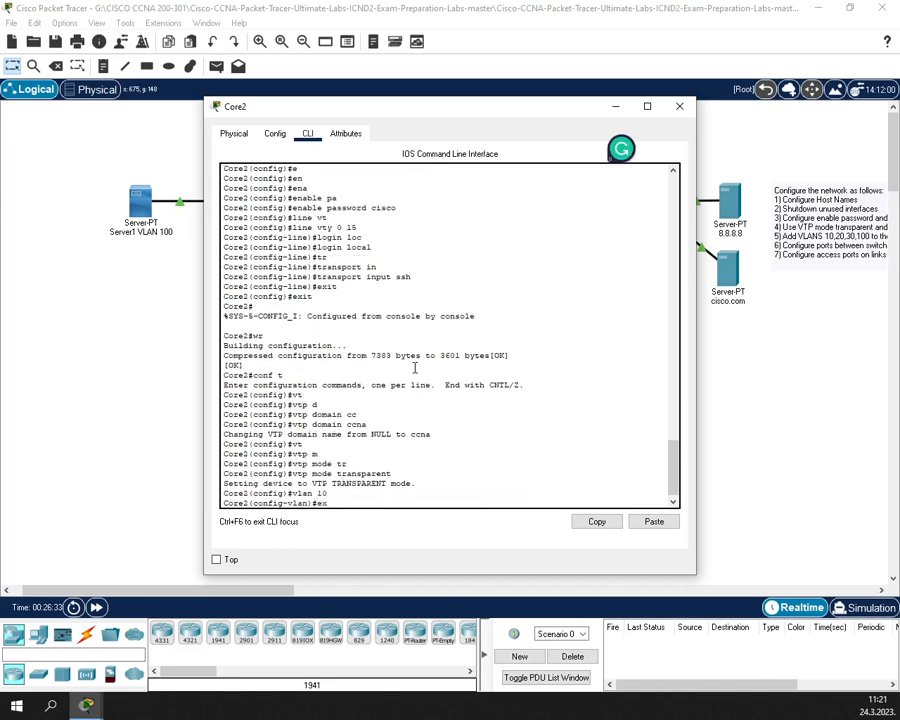
{"action": "key", "text": "Return"}
{"action": "type", "text": "vlan 1"}
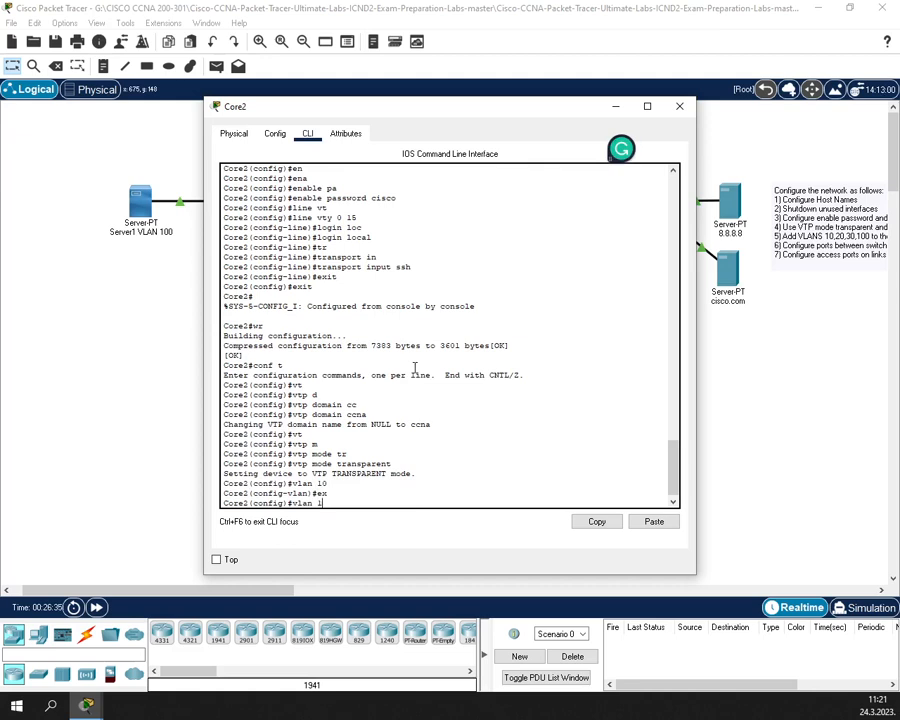
{"action": "key", "text": "BackSpace"}
{"action": "type", "text": "20"}
{"action": "key", "text": "Return"}
{"action": "type", "text": "ex"}
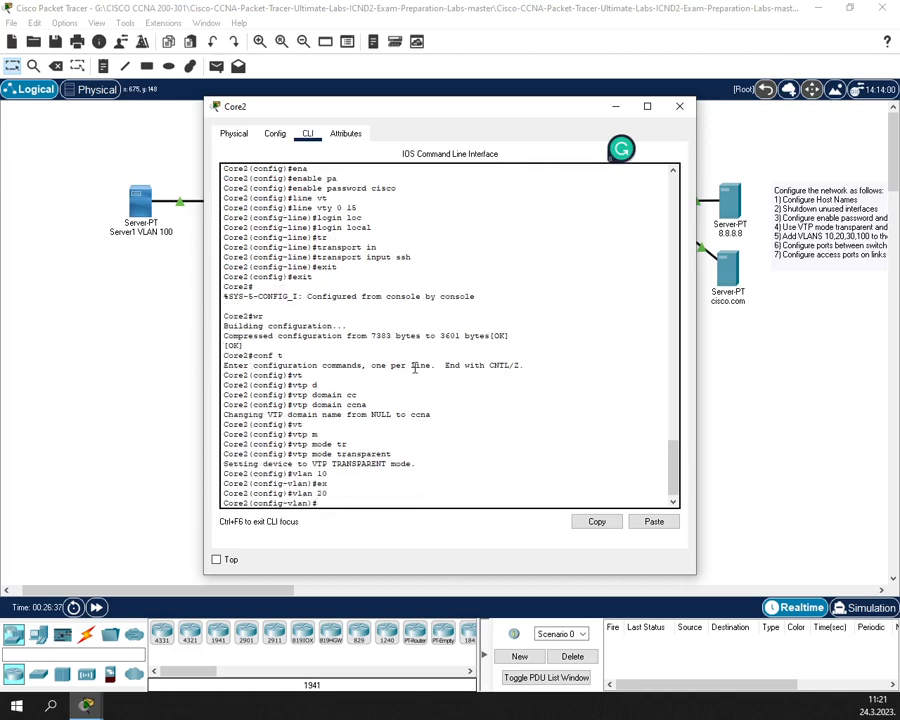
{"action": "key", "text": "Return"}
{"action": "type", "text": "ex"}
{"action": "key", "text": "BackSpace"}
{"action": "key", "text": "BackSpace"}
- Create VLANs 30 and 100 on Core2, then return to the configuration prompt
{"action": "type", "text": "vlan 30"}
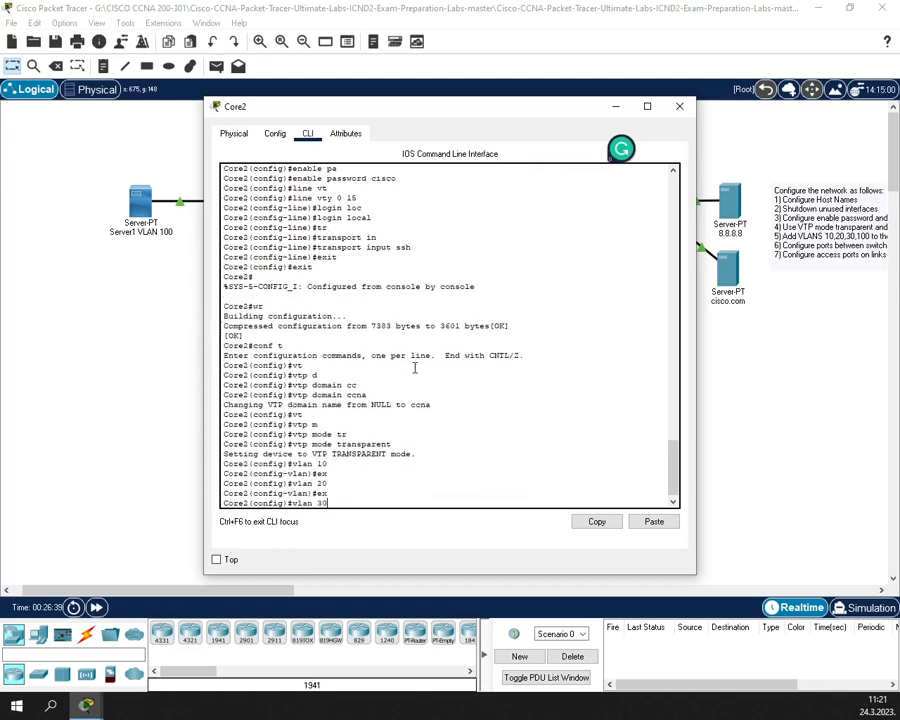
{"action": "key", "text": "Return"}
{"action": "type", "text": "ex"}
{"action": "key", "text": "Return"}
{"action": "type", "text": "vlan 3"}
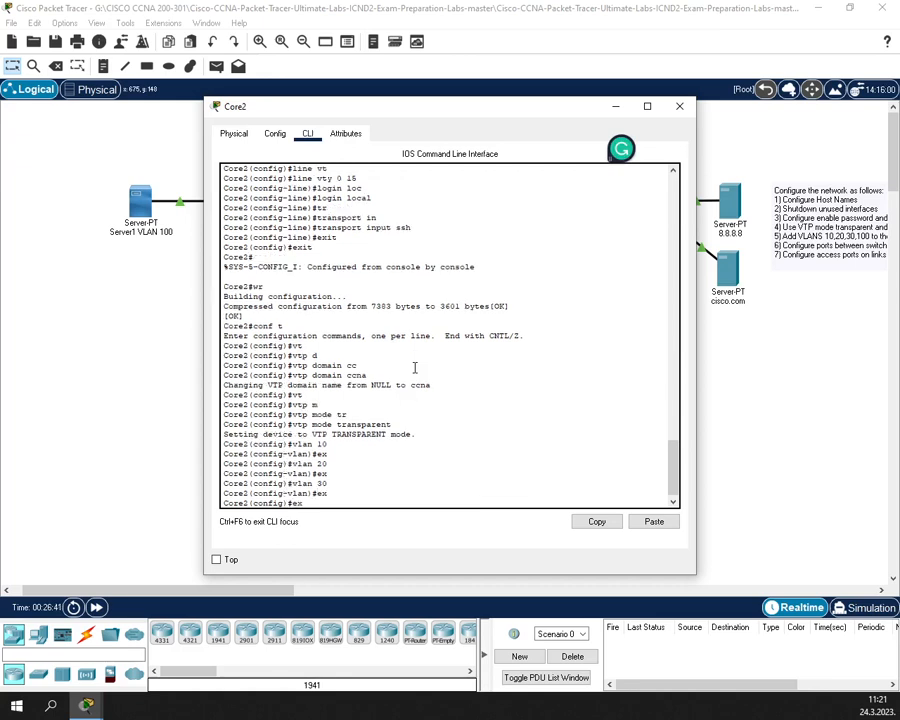
{"action": "type", "text": "00"}
{"action": "key", "text": "Return"}
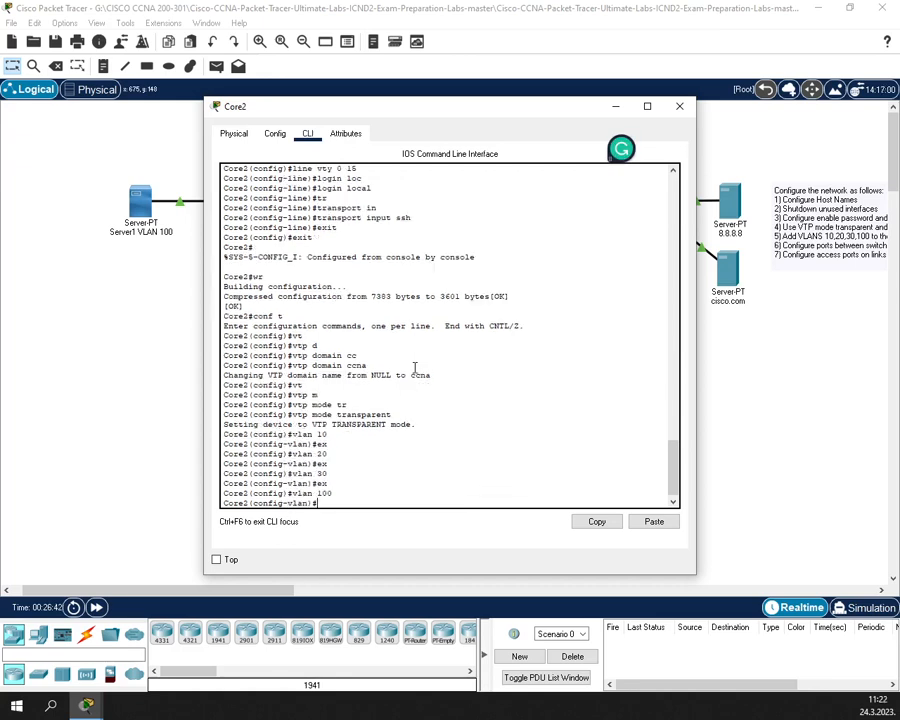
{"action": "type", "text": "ex"}
{"action": "key", "text": "Return"}
{"action": "key", "text": "Return"}
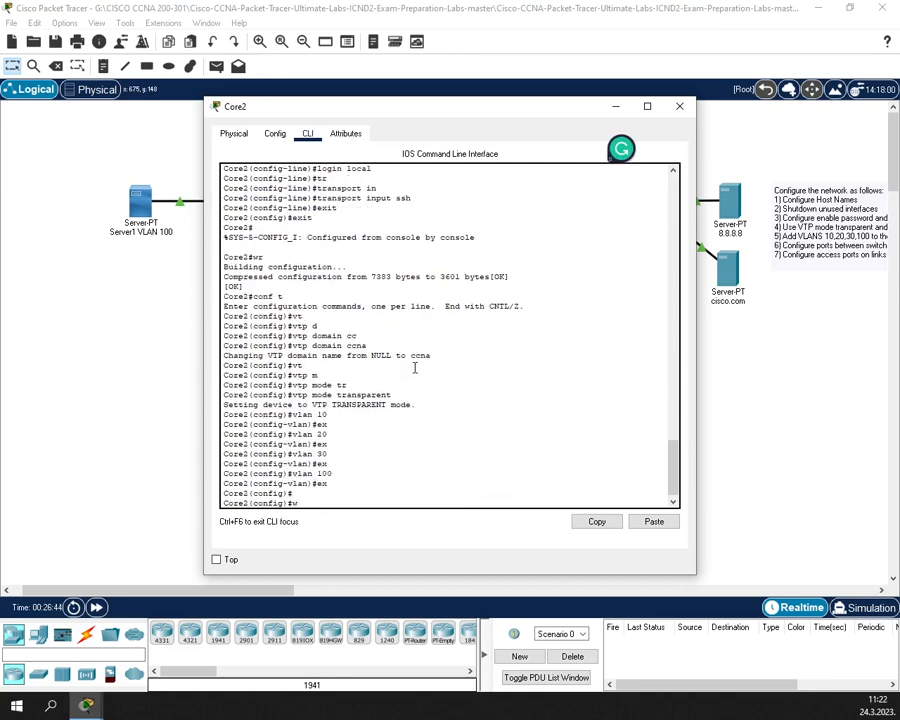
{"action": "type", "text": "ex"}
{"action": "key", "text": "Return"}
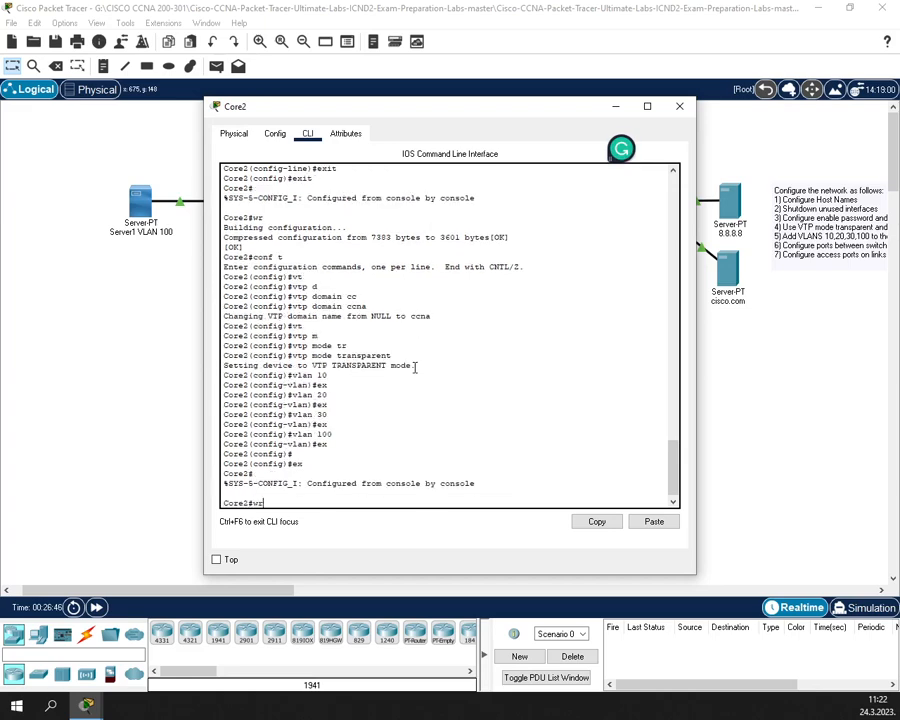
- Save Core2's configuration with wr and verify the VLANs with show vlan brief
{"action": "type", "text": "wr"}
{"action": "key", "text": "Return"}
{"action": "type", "text": "show vla"}
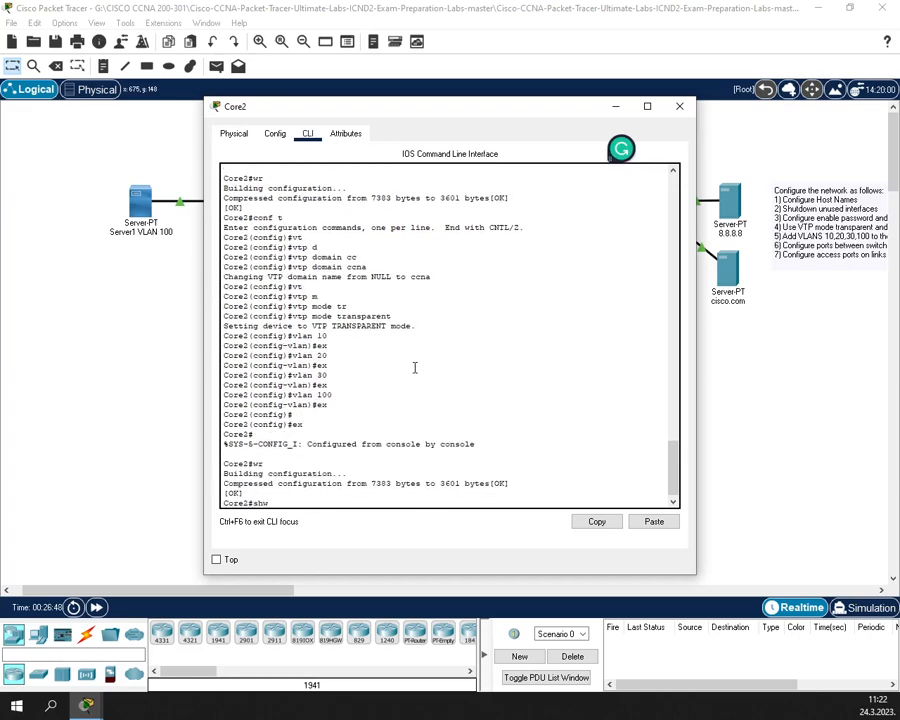
{"action": "type", "text": "bri"}
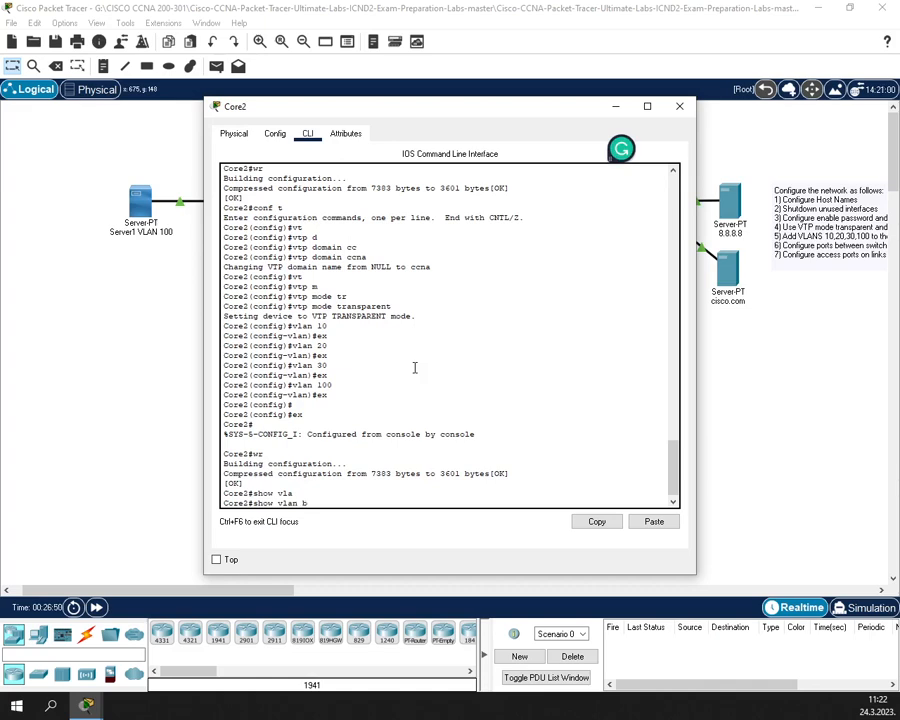
{"action": "key", "text": "Tab"}
{"action": "key", "text": "Return"}
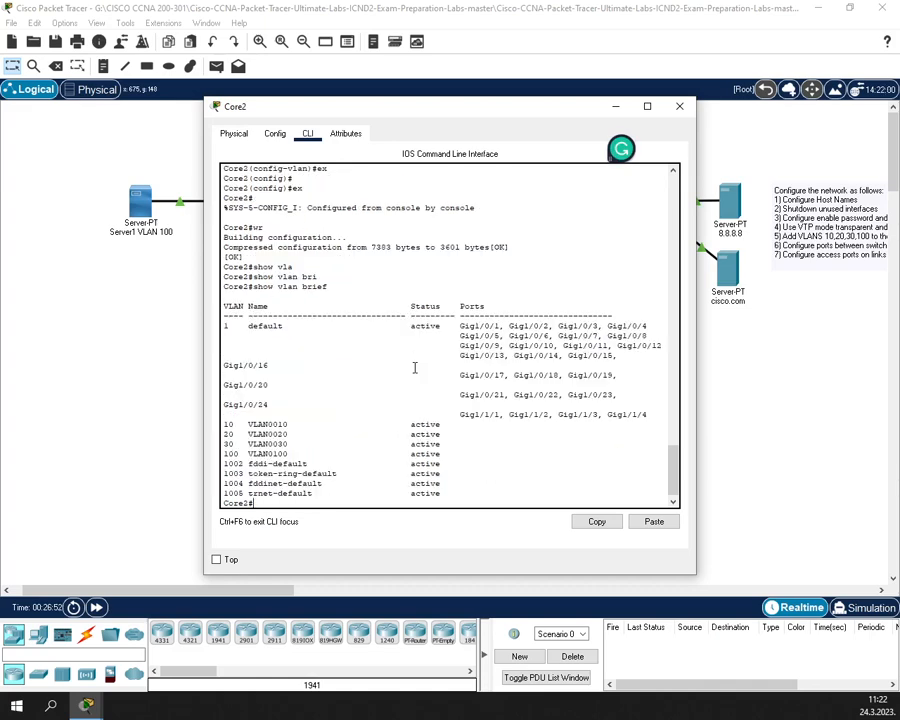
- Close Core2 and, in Access1's CLI, set the VTP domain to ccna
{"action": "left_click", "coordinate": [686, 107]}
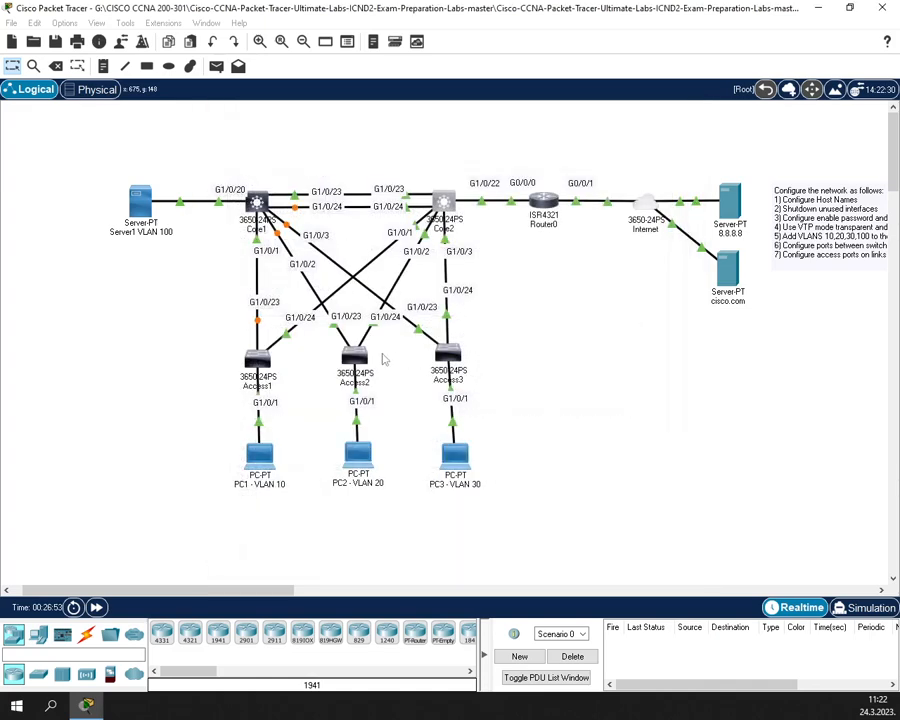
{"action": "left_click", "coordinate": [261, 362]}
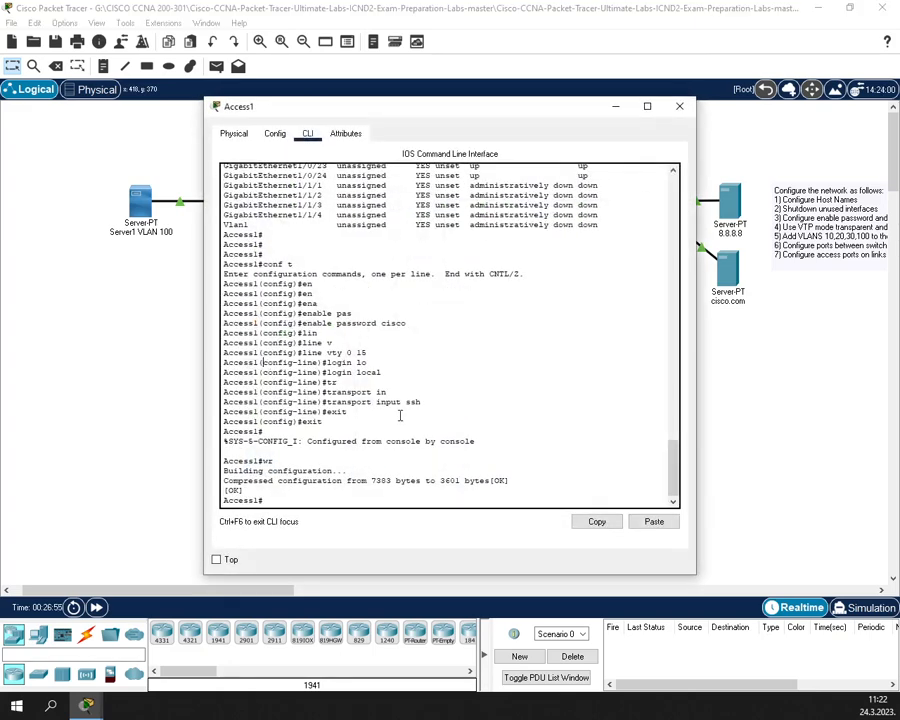
{"action": "left_click", "coordinate": [399, 414]}
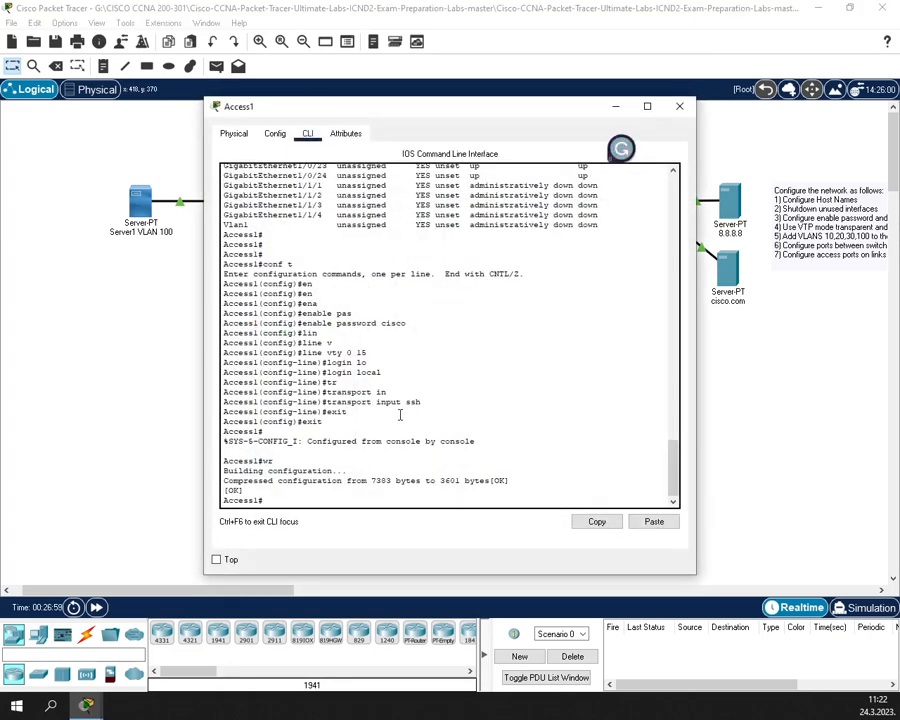
{"action": "type", "text": "conf t"}
{"action": "key", "text": "Return"}
{"action": "type", "text": "vt"}
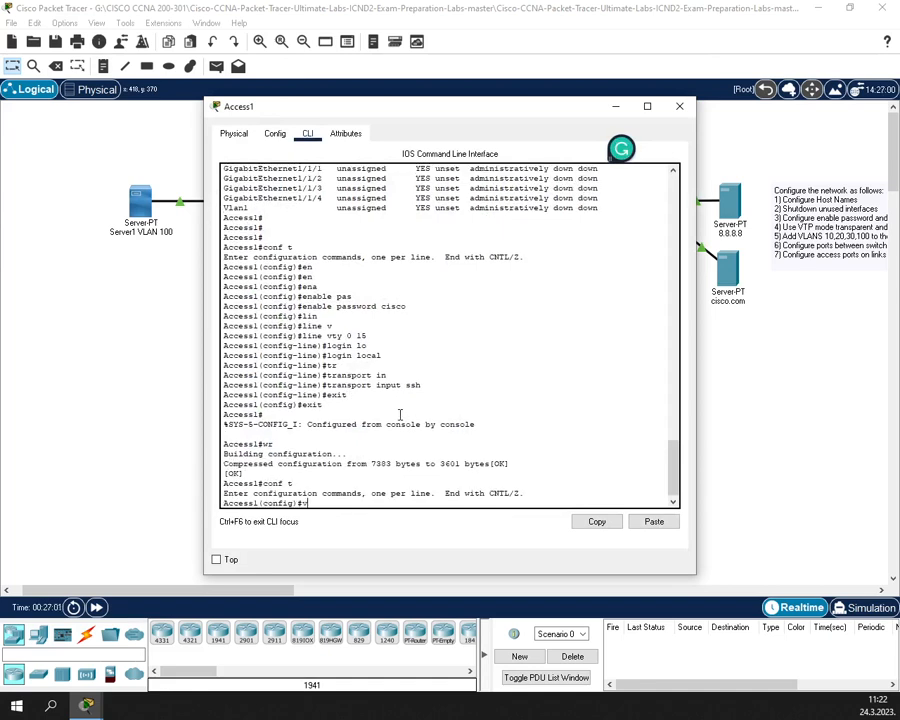
{"action": "key", "text": "Tab"}
{"action": "type", "text": "d"}
{"action": "key", "text": "Tab"}
{"action": "type", "text": "ccna"}
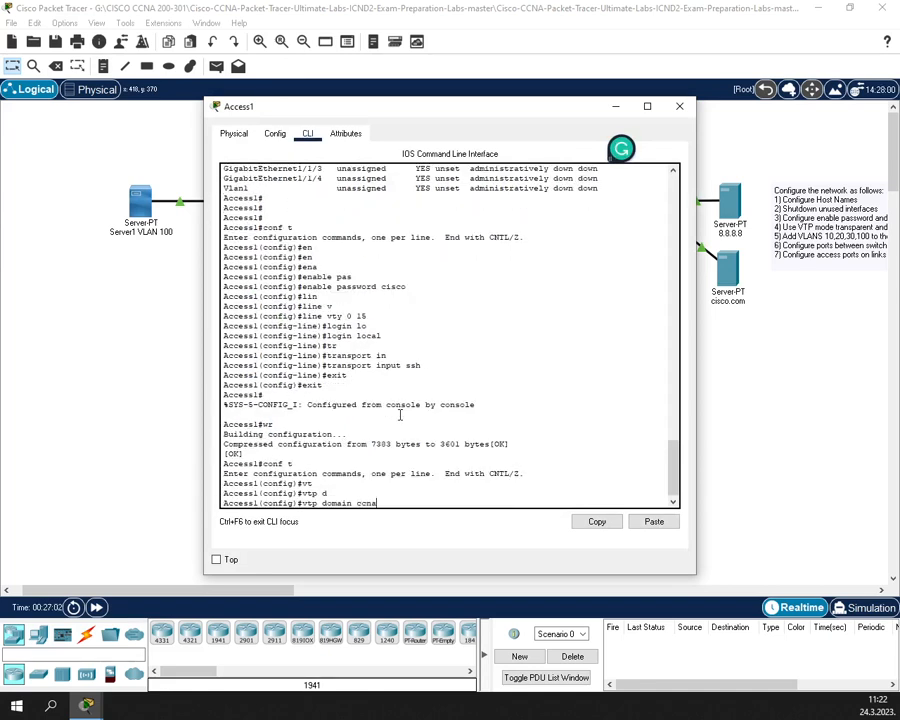
{"action": "key", "text": "Return"}
- Switch Access1 to VTP transparent mode
{"action": "type", "text": "vt m"}
{"action": "key", "text": "Tab"}
{"action": "type", "text": "t"}
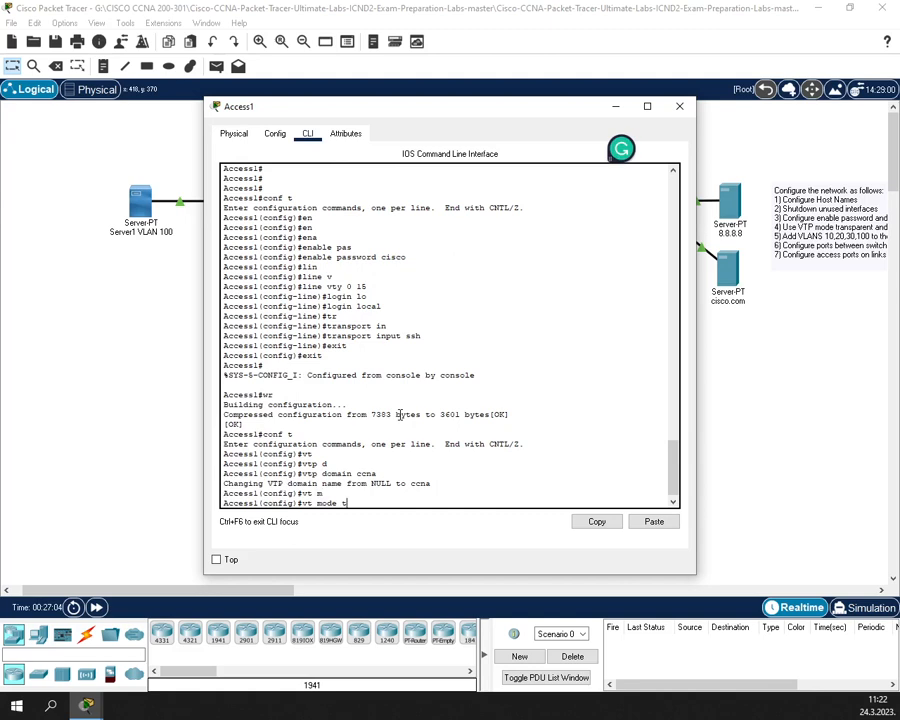
{"action": "type", "text": "r"}
{"action": "key", "text": "Tab"}
{"action": "key", "text": "Return"}
- Create VLANs 10 and 20 on Access1
{"action": "type", "text": "config)#"}
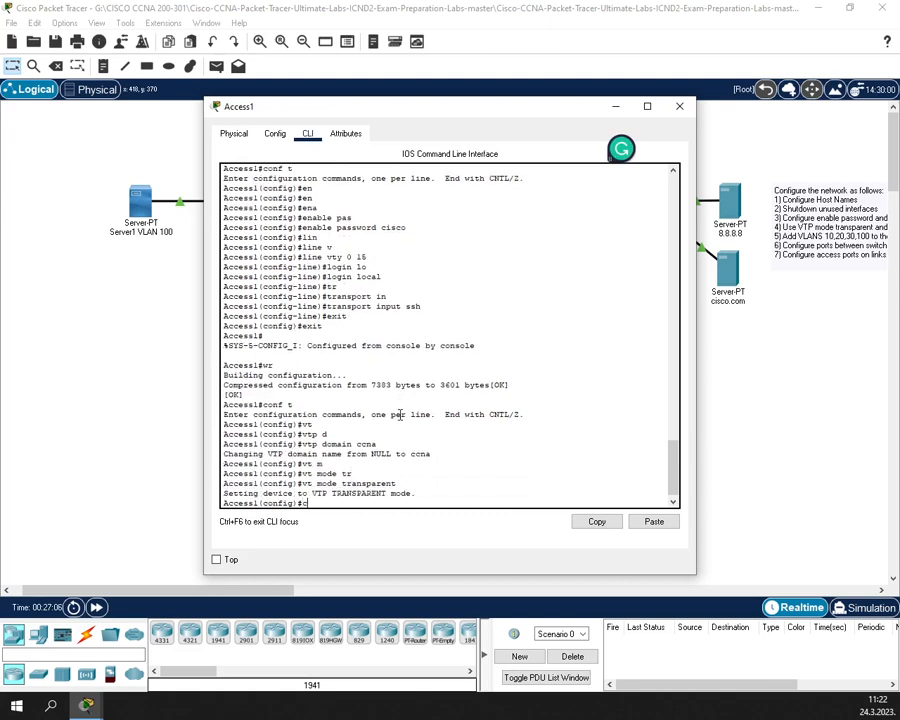
{"action": "type", "text": "vlan 10"}
{"action": "key", "text": "Return"}
{"action": "type", "text": "ex"}
{"action": "key", "text": "Return"}
{"action": "type", "text": "ex"}
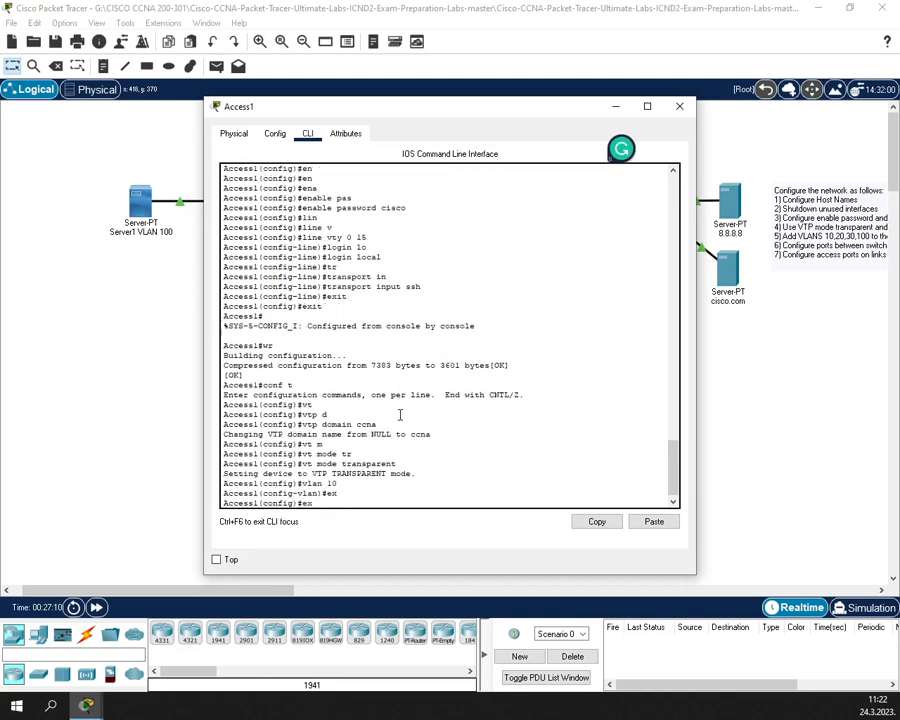
{"action": "key", "text": "Up"}
{"action": "key", "text": "Up"}
{"action": "key", "text": "Down"}
{"action": "key", "text": "BackSpace"}
{"action": "type", "text": "20"}
{"action": "key", "text": "Return"}
{"action": "type", "text": "ex"}
{"action": "key", "text": "Return"}
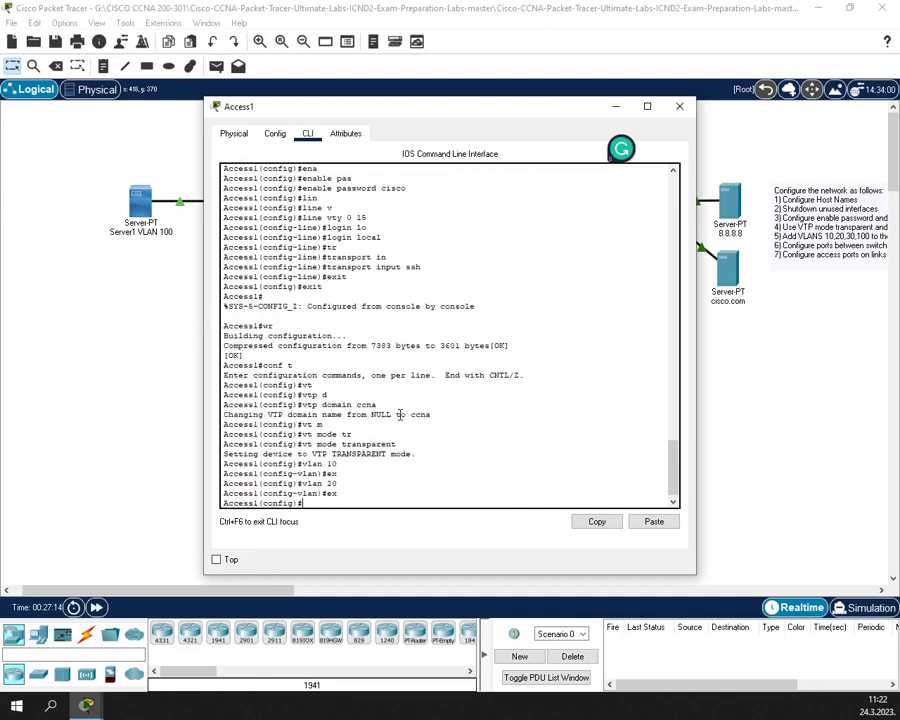
- Create VLANs 30 and 100 on Access1 and leave global configuration mode
{"action": "type", "text": "vlan 30"}
{"action": "key", "text": "Return"}
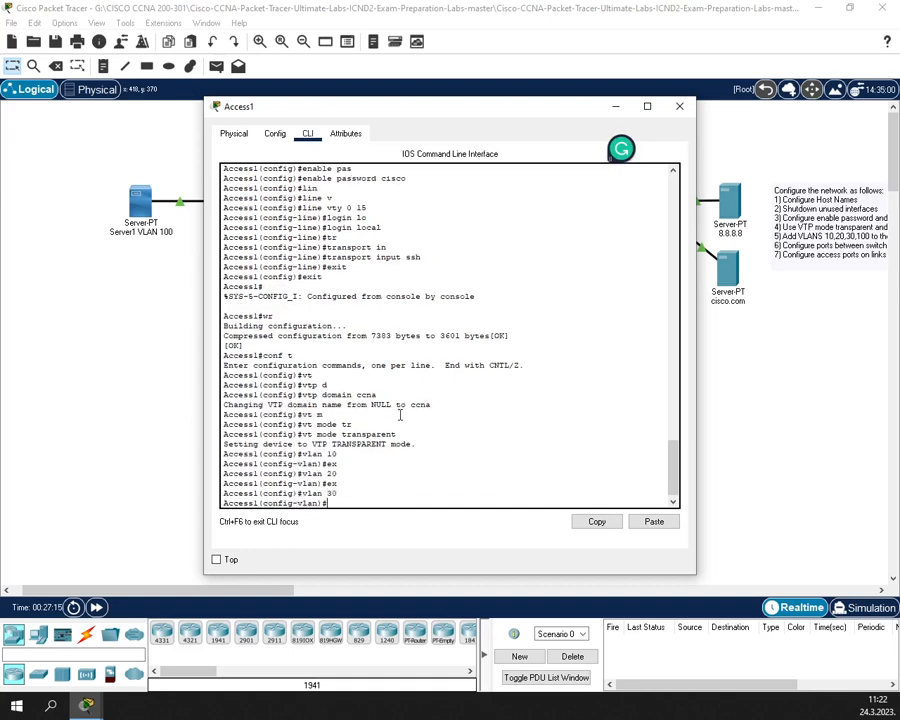
{"action": "type", "text": "ex"}
{"action": "key", "text": "Return"}
{"action": "type", "text": "vlan "}
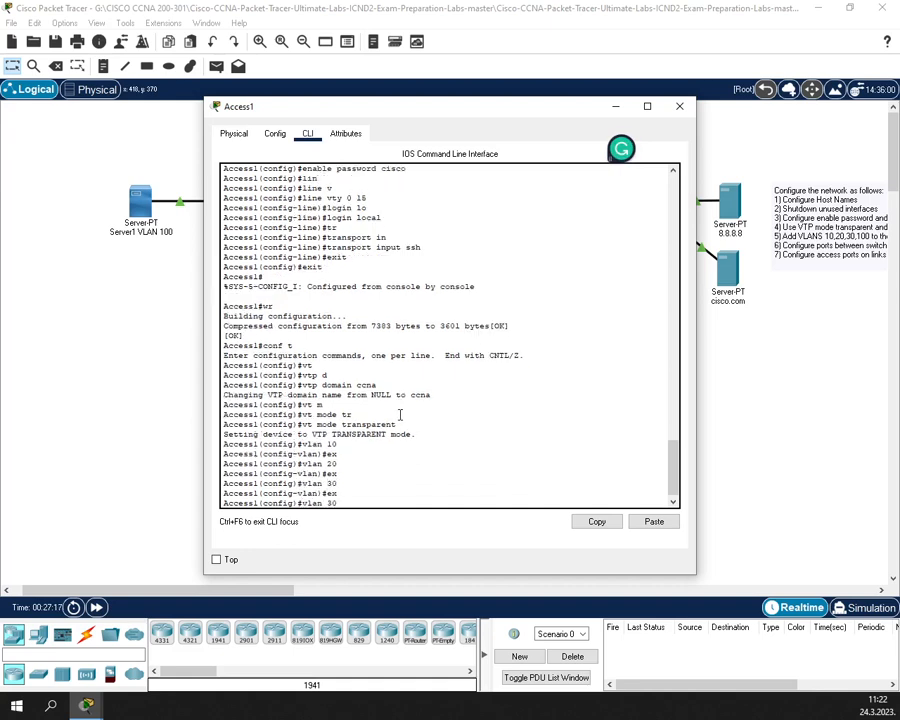
{"action": "type", "text": "100"}
{"action": "key", "text": "Return"}
{"action": "type", "text": "ex"}
{"action": "key", "text": "Return"}
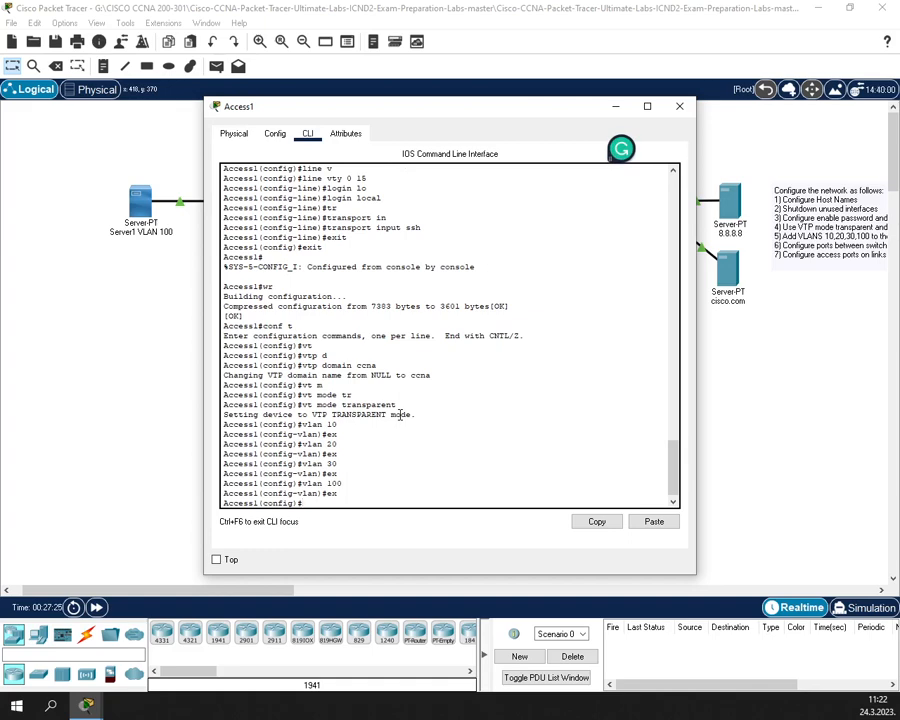
{"action": "type", "text": "ex"}
{"action": "key", "text": "Return"}
- Save Access1's configuration, verify with show vlan brief, and close its window
{"action": "type", "text": "wr"}
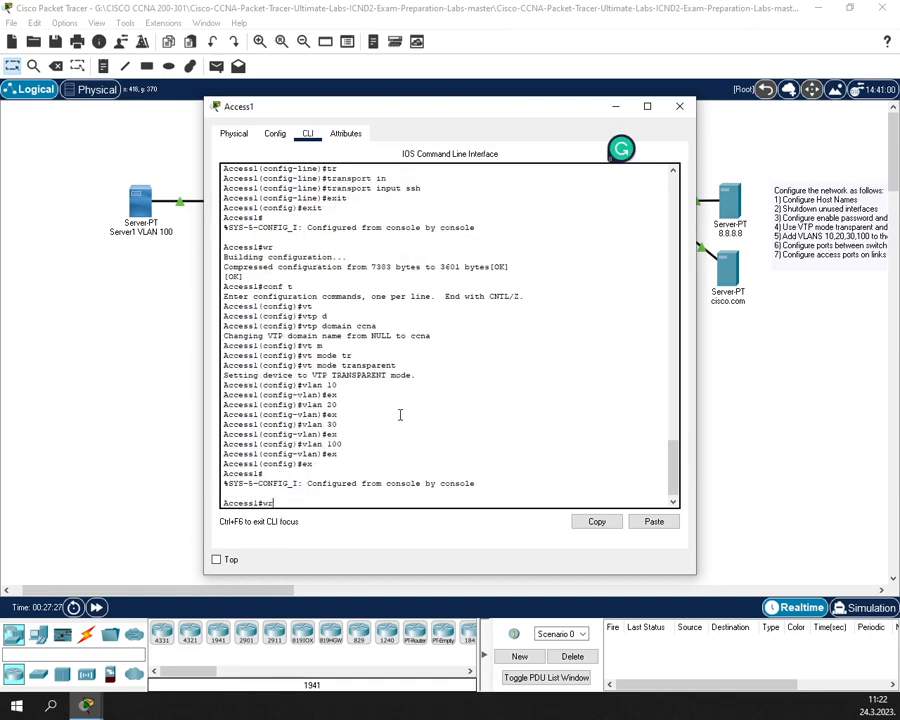
{"action": "key", "text": "Return"}
{"action": "key", "text": "Return"}
{"action": "type", "text": "show ip"}
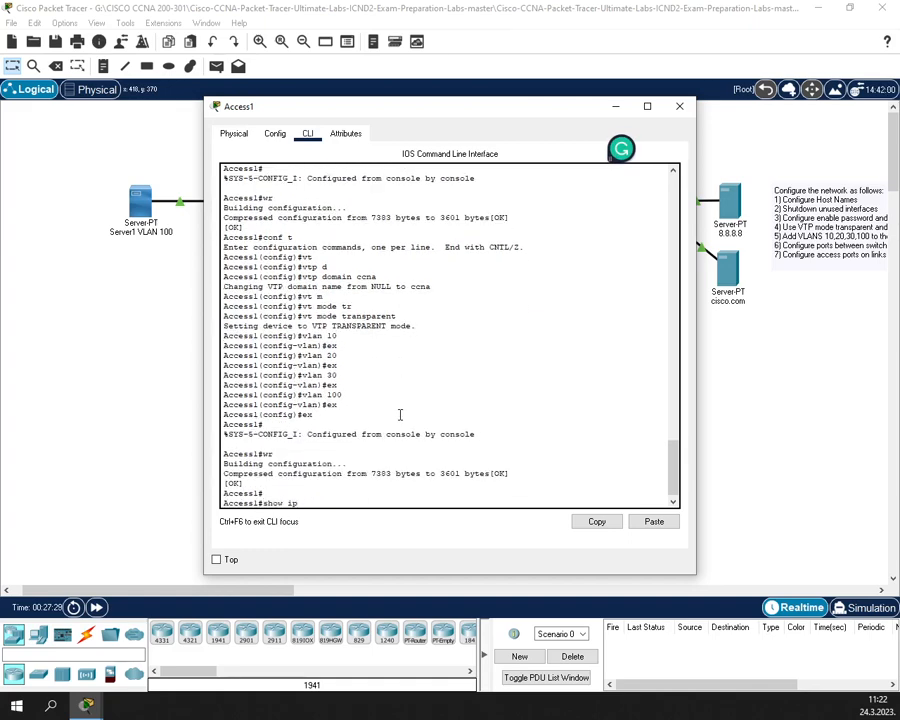
{"action": "key", "text": "BackSpace"}
{"action": "type", "text": "vl"}
{"action": "key", "text": "Tab"}
{"action": "type", "text": "br"}
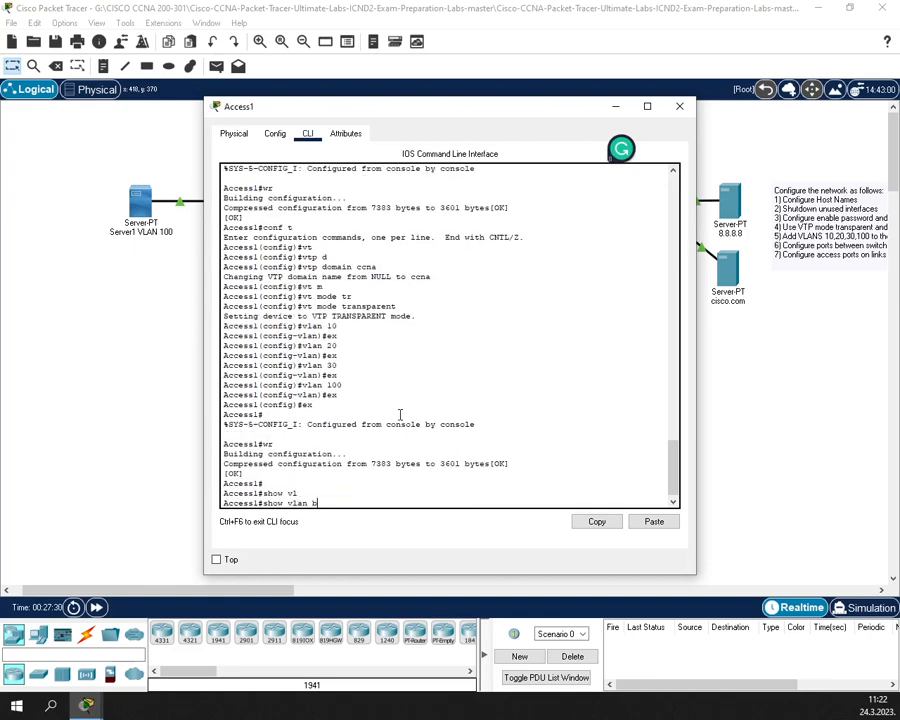
{"action": "key", "text": "Tab"}
{"action": "key", "text": "Return"}
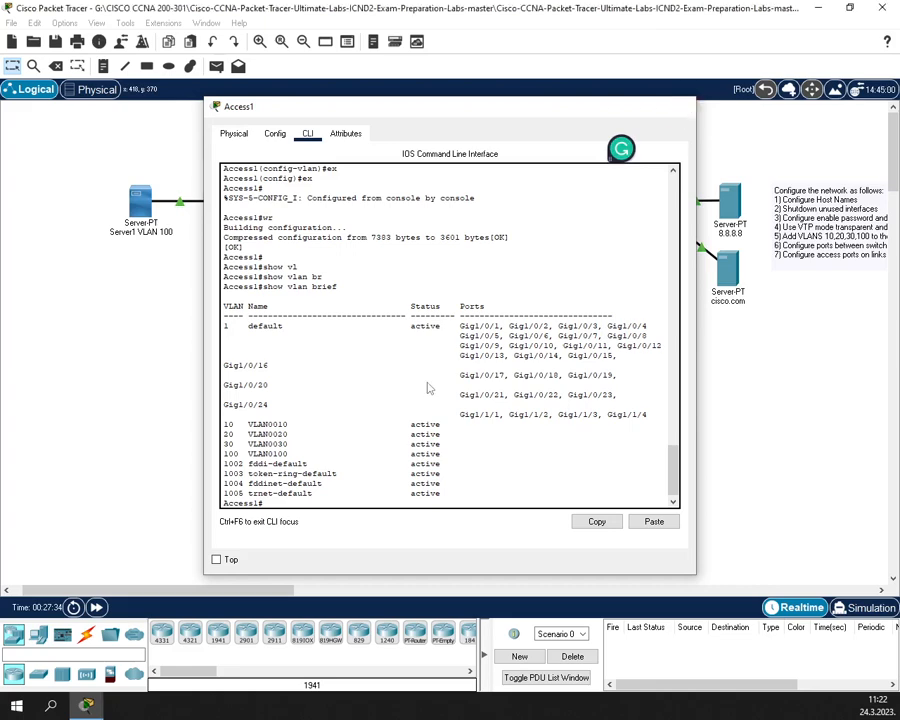
{"action": "left_click", "coordinate": [680, 106]}
- In Access2's CLI, enter global configuration and set the VTP domain to ccna
{"action": "left_click", "coordinate": [354, 360]}
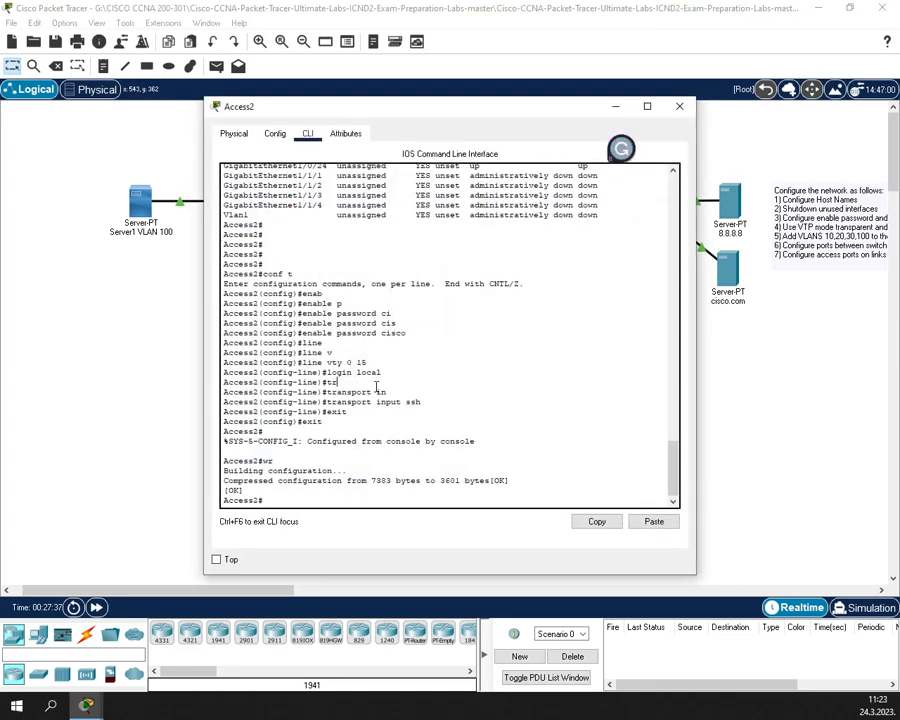
{"action": "type", "text": "conf t"}
{"action": "key", "text": "Return"}
{"action": "type", "text": "vt"}
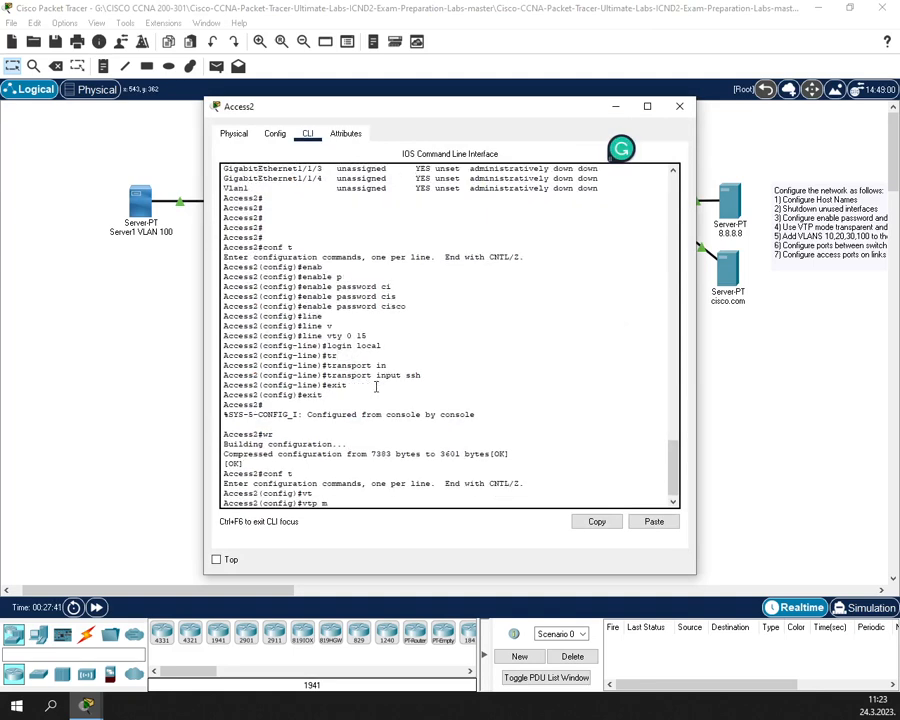
{"action": "type", "text": "p s"}
{"action": "key", "text": "Tab"}
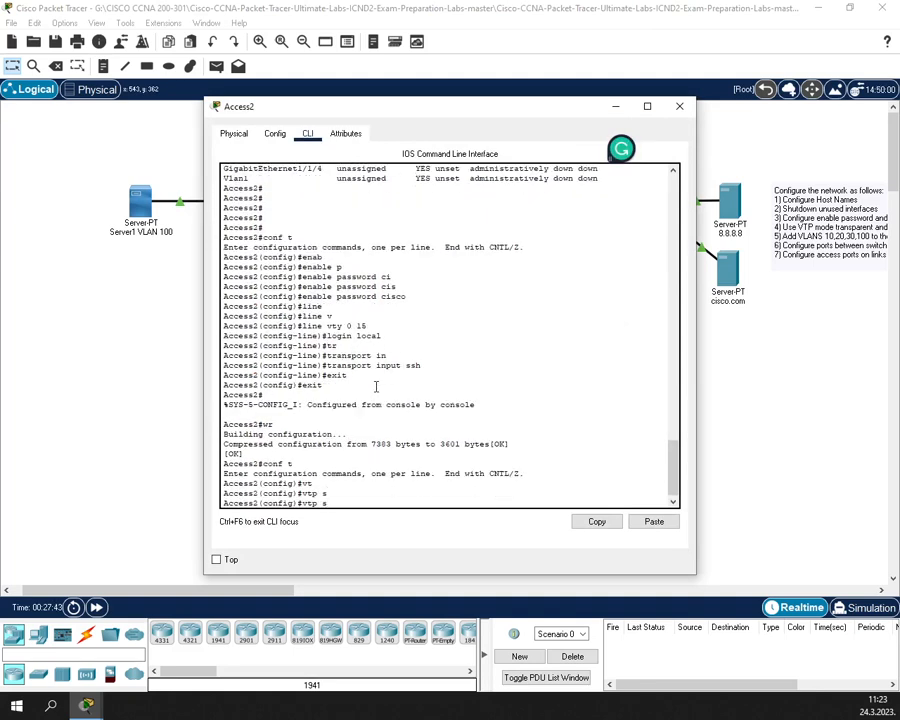
{"action": "key", "text": "BackSpace"}
{"action": "type", "text": "do"}
{"action": "key", "text": "Tab"}
{"action": "type", "text": "ccna"}
{"action": "key", "text": "Return"}
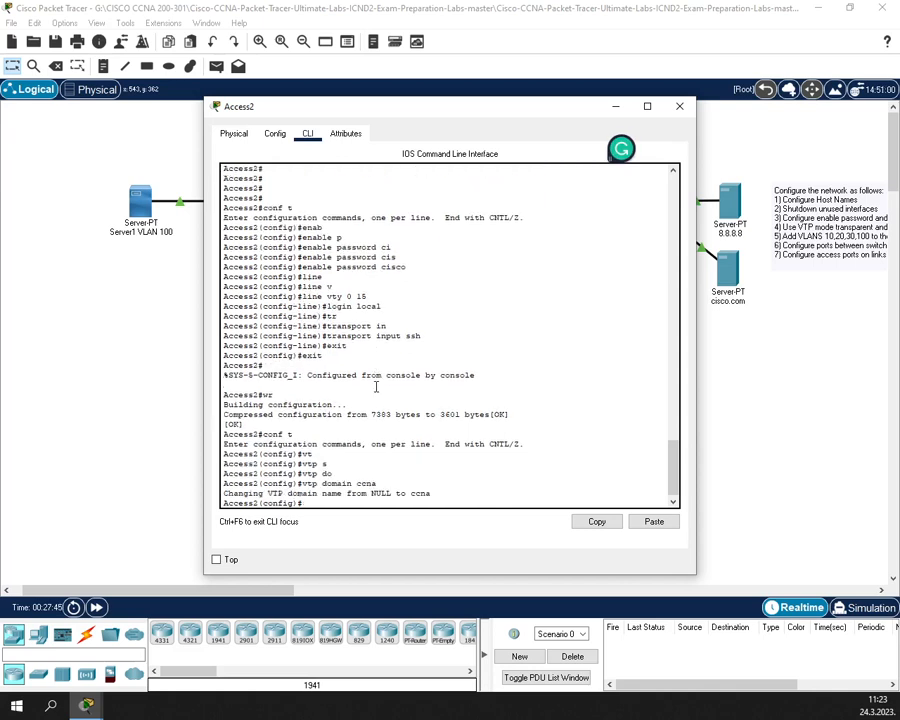
- Switch Access2 to VTP transparent mode
{"action": "type", "text": "vt"}
{"action": "key", "text": "Tab"}
{"action": "type", "text": "t"}
{"action": "key", "text": "BackSpace"}
{"action": "type", "text": "m"}
{"action": "key", "text": "Tab"}
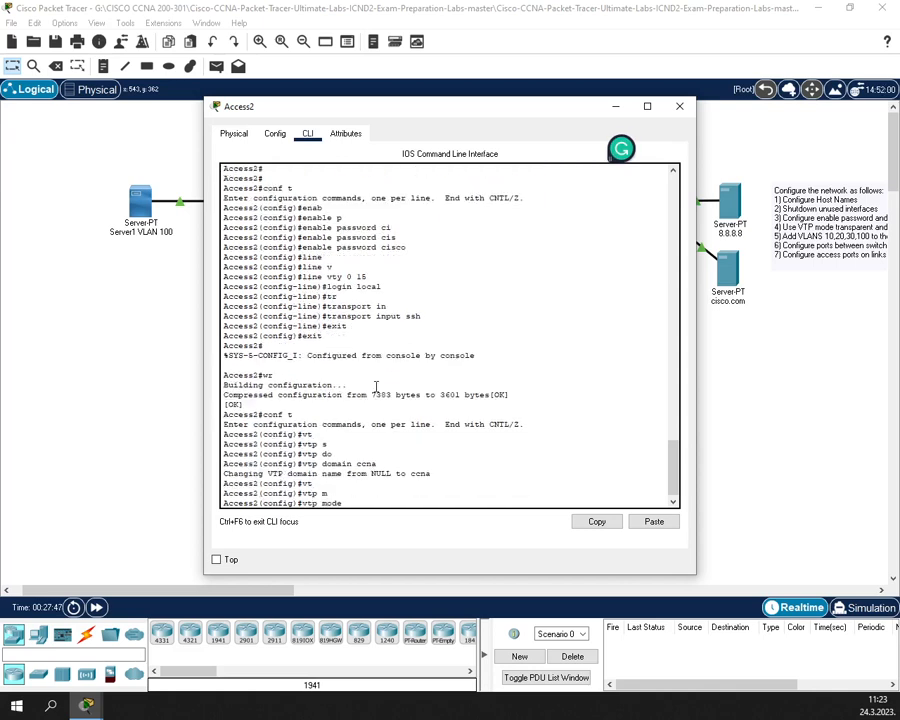
{"action": "type", "text": "tr"}
{"action": "key", "text": "Tab"}
{"action": "key", "text": "Return"}
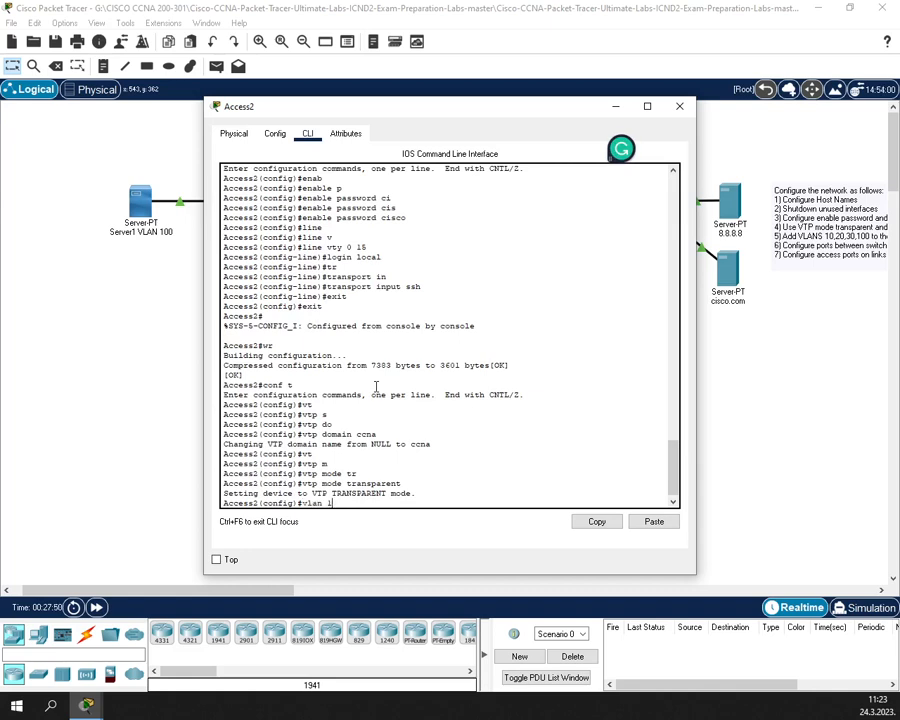
- Create VLANs 10 and 20 on Access2
{"action": "key", "text": "Return"}
{"action": "type", "text": "ex"}
{"action": "key", "text": "Return"}
{"action": "key", "text": "Up"}
{"action": "key", "text": "Up"}
{"action": "key", "text": "Up"}
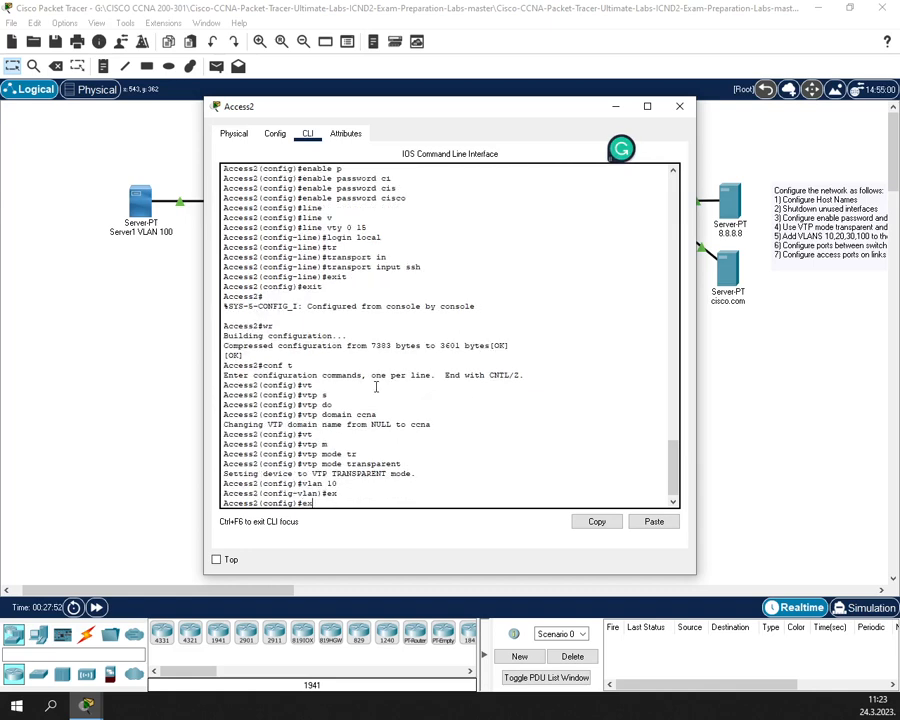
{"action": "key", "text": "Down"}
{"action": "type", "text": "0"}
{"action": "key", "text": "Return"}
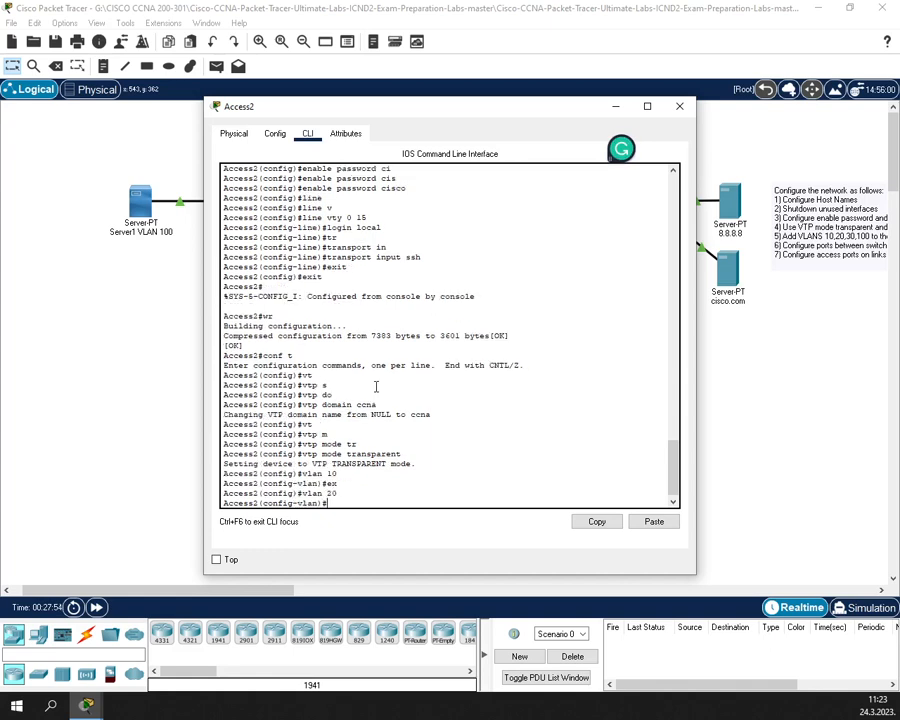
{"action": "type", "text": "ex"}
{"action": "key", "text": "Return"}
- Create VLANs 30 and 100 on Access2 and leave global configuration mode
{"action": "type", "text": "ex"}
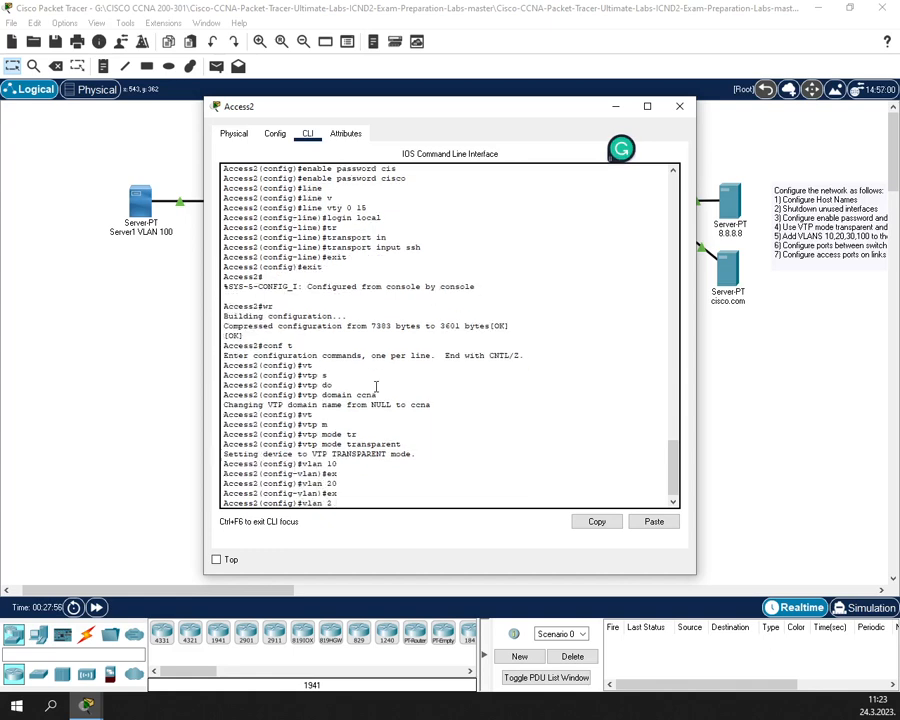
{"action": "type", "text": "30"}
{"action": "key", "text": "Return"}
{"action": "type", "text": "ex"}
{"action": "key", "text": "Return"}
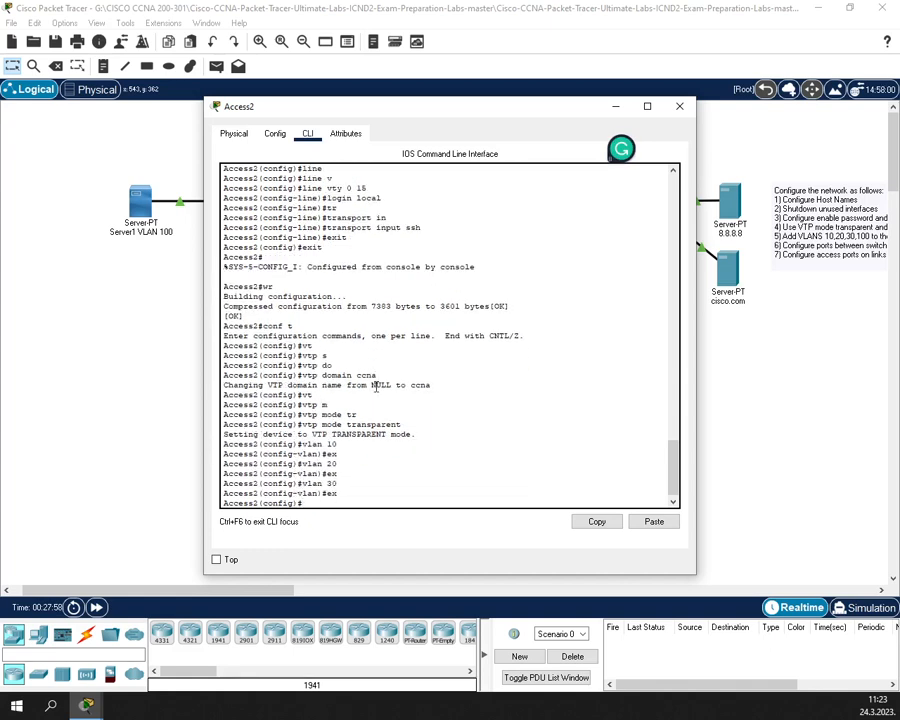
{"action": "key", "text": "Up"}
{"action": "key", "text": "Up"}
{"action": "key", "text": "BackSpace"}
{"action": "key", "text": "BackSpace"}
{"action": "type", "text": "100"}
{"action": "key", "text": "Return"}
{"action": "type", "text": "ex"}
{"action": "key", "text": "Return"}
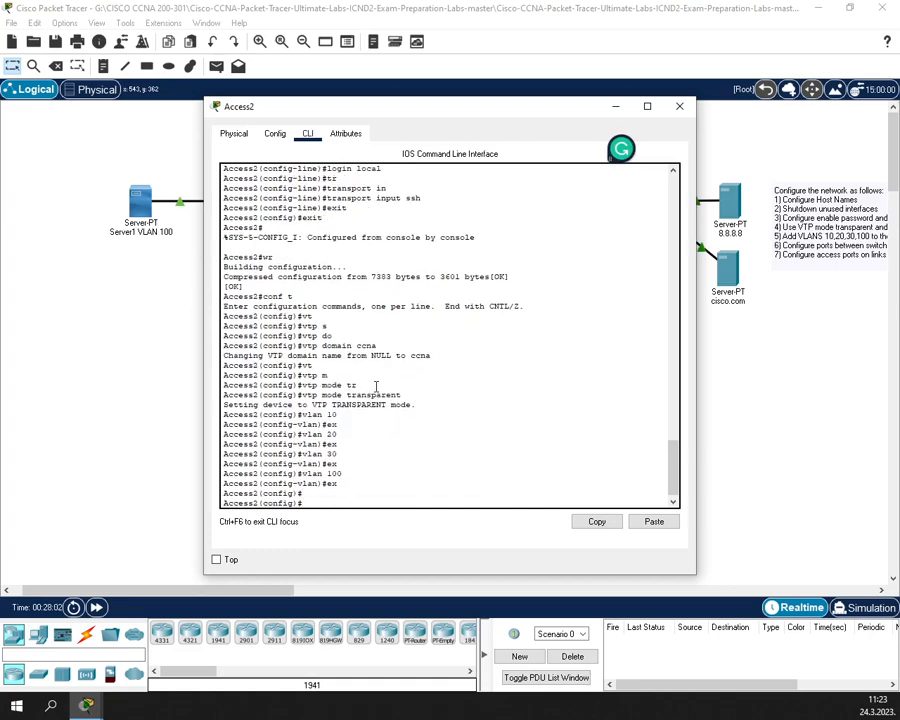
{"action": "type", "text": "ex"}
{"action": "key", "text": "Return"}
- Save Access2's configuration, verify with show vlan brief, and close its window
{"action": "type", "text": "wr"}
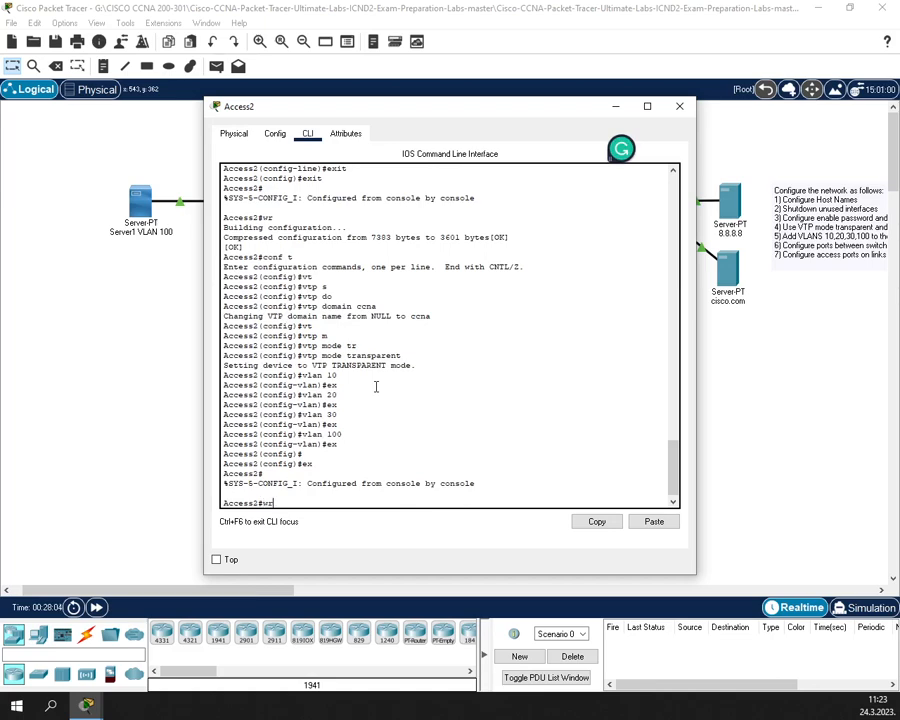
{"action": "key", "text": "Return"}
{"action": "key", "text": "Return"}
{"action": "type", "text": "show vla"}
{"action": "key", "text": "Tab"}
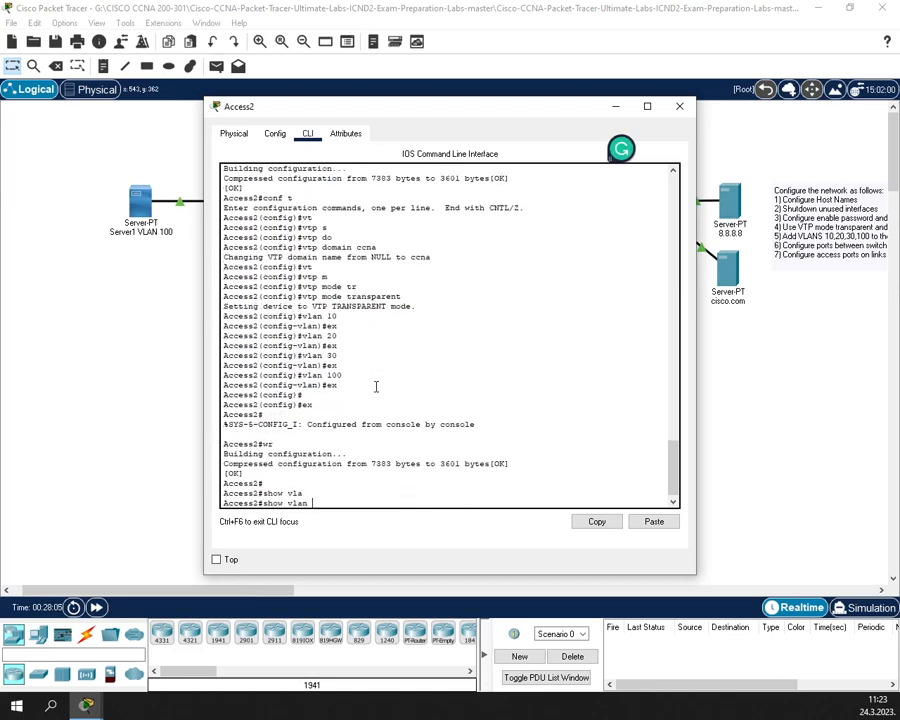
{"action": "type", "text": "br"}
{"action": "key", "text": "Tab"}
{"action": "key", "text": "Return"}
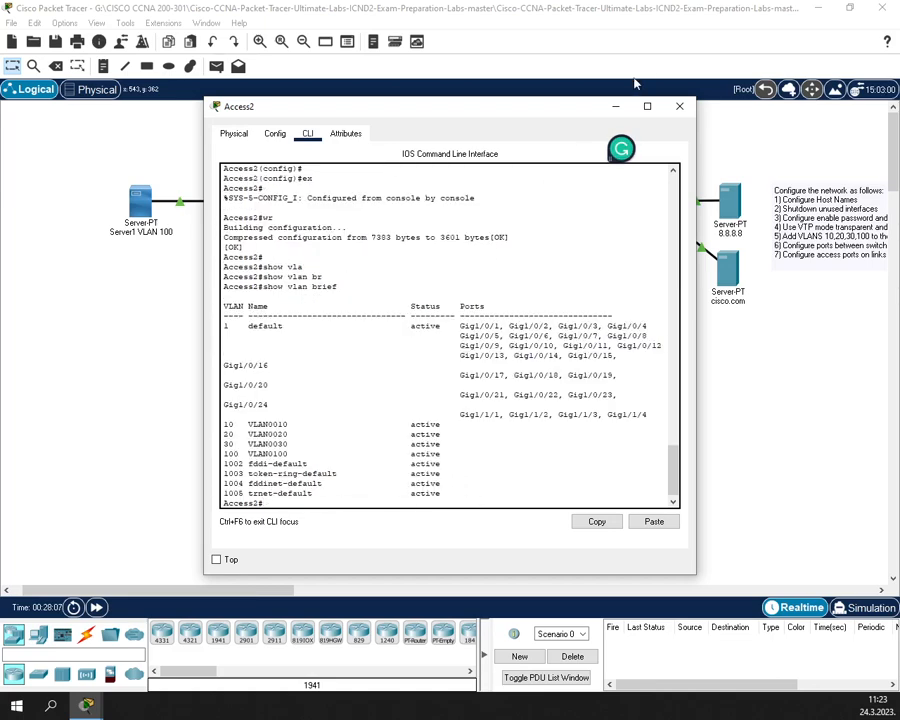
{"action": "left_click", "coordinate": [679, 107]}
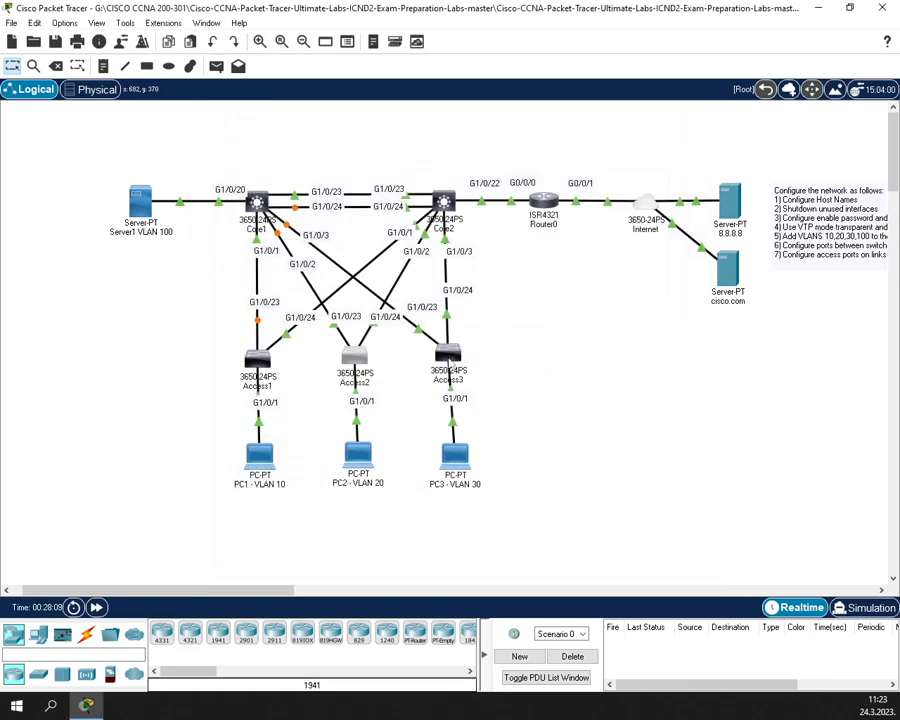
- On Access3, set the VTP domain name to ccna
{"action": "left_click", "coordinate": [448, 354]}
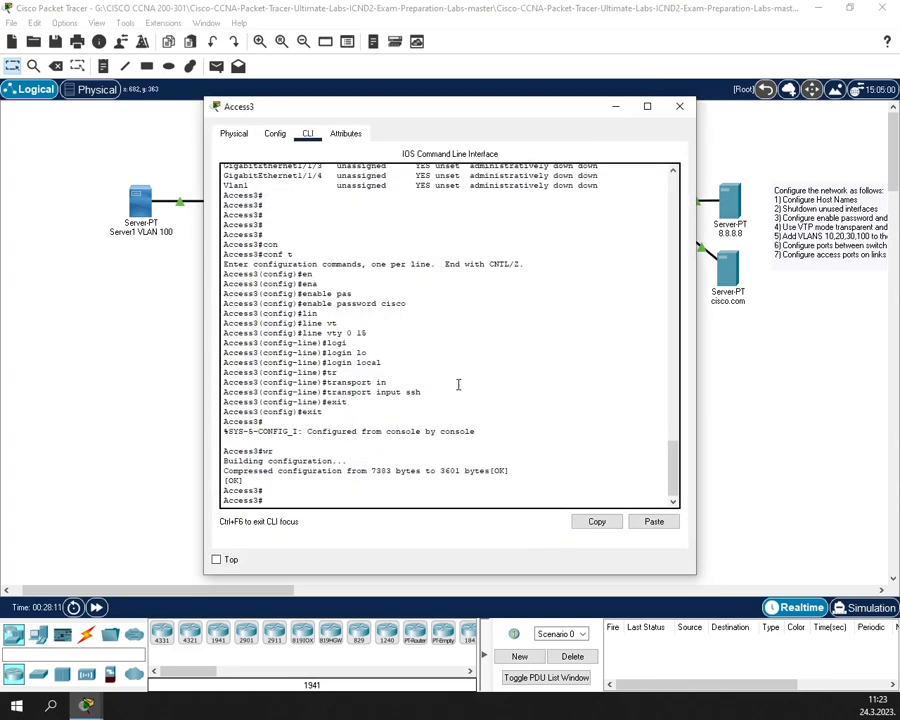
{"action": "type", "text": "con"}
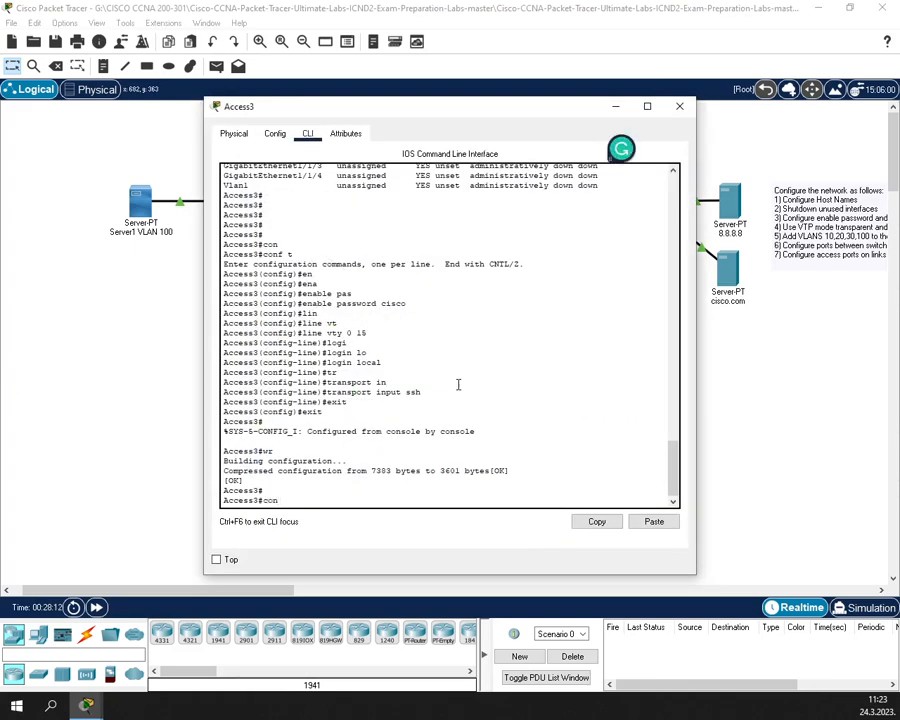
{"action": "type", "text": "f t"}
{"action": "key", "text": "Return"}
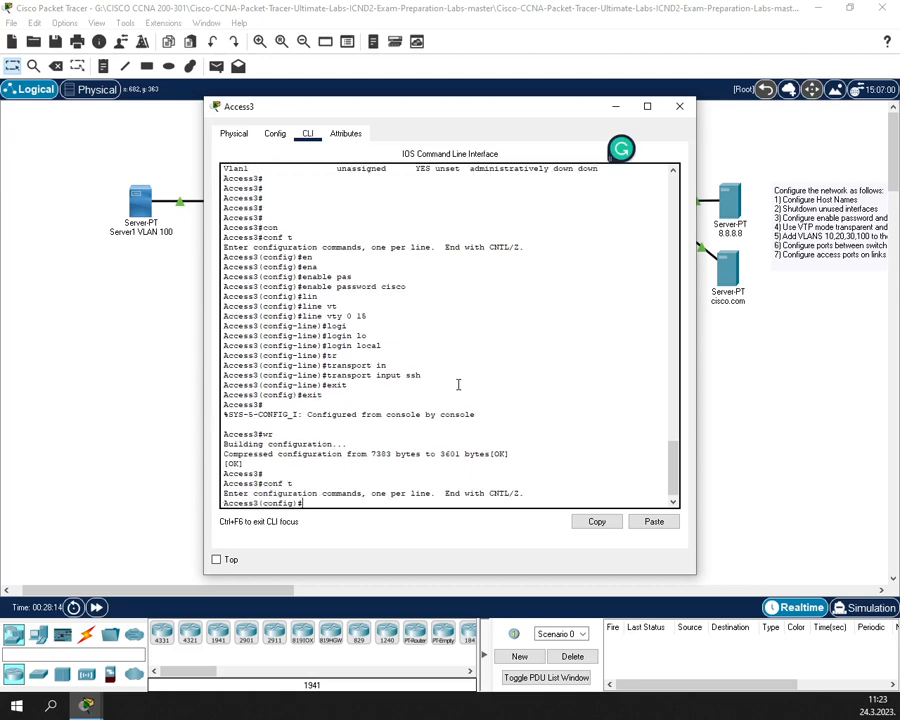
{"action": "type", "text": "vt"}
{"action": "key", "text": "Tab"}
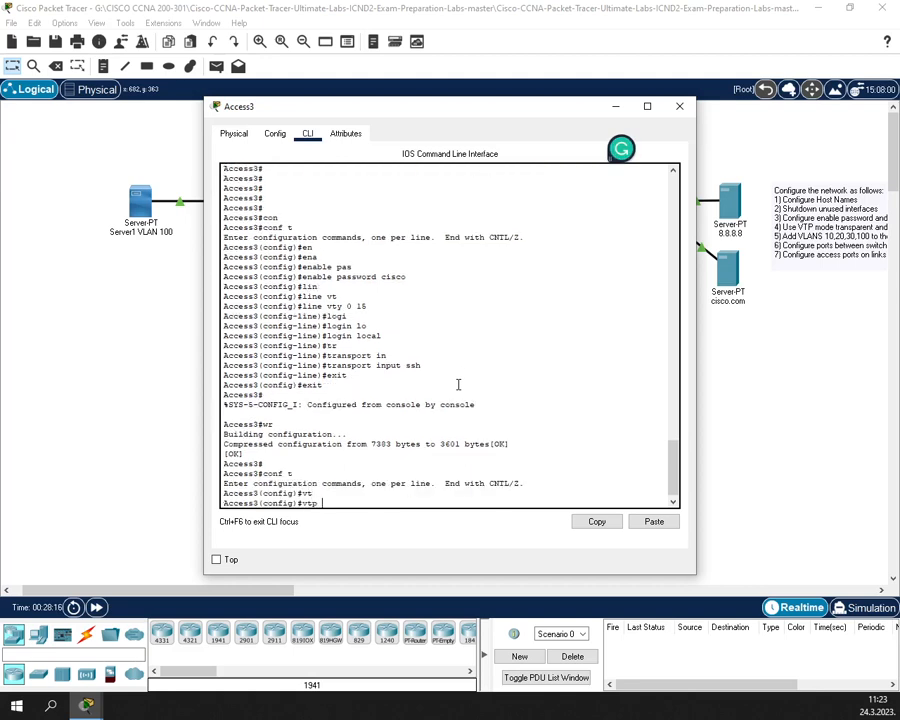
{"action": "type", "text": "d"}
{"action": "key", "text": "Tab"}
{"action": "type", "text": "ccna"}
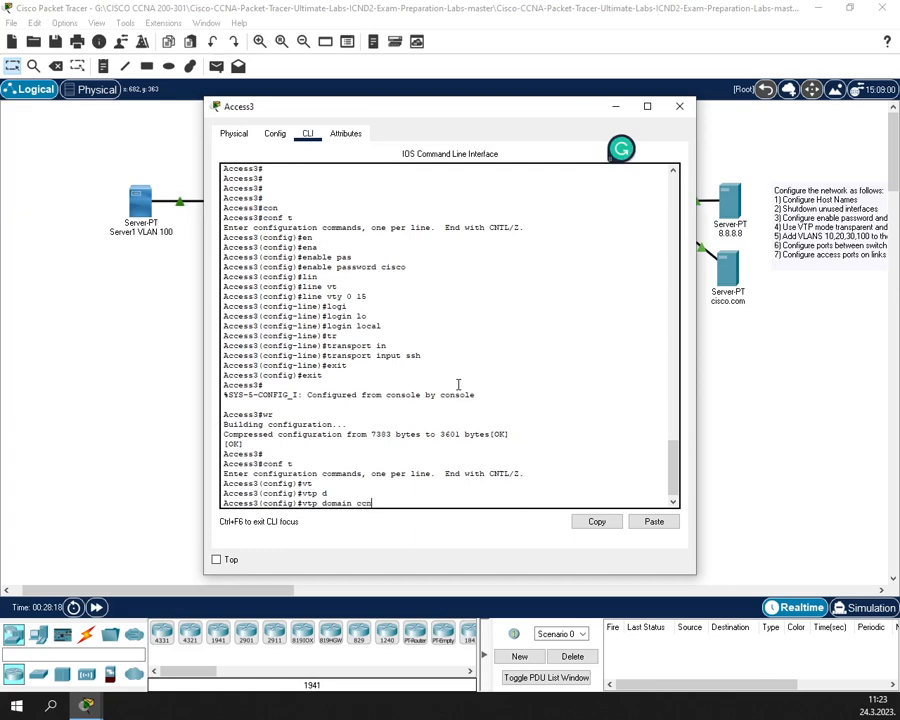
{"action": "key", "text": "Return"}
- Switch Access3 to VTP transparent mode and leave global configuration
{"action": "type", "text": "vt"}
{"action": "key", "text": "Tab"}
{"action": "type", "text": "m"}
{"action": "key", "text": "Tab"}
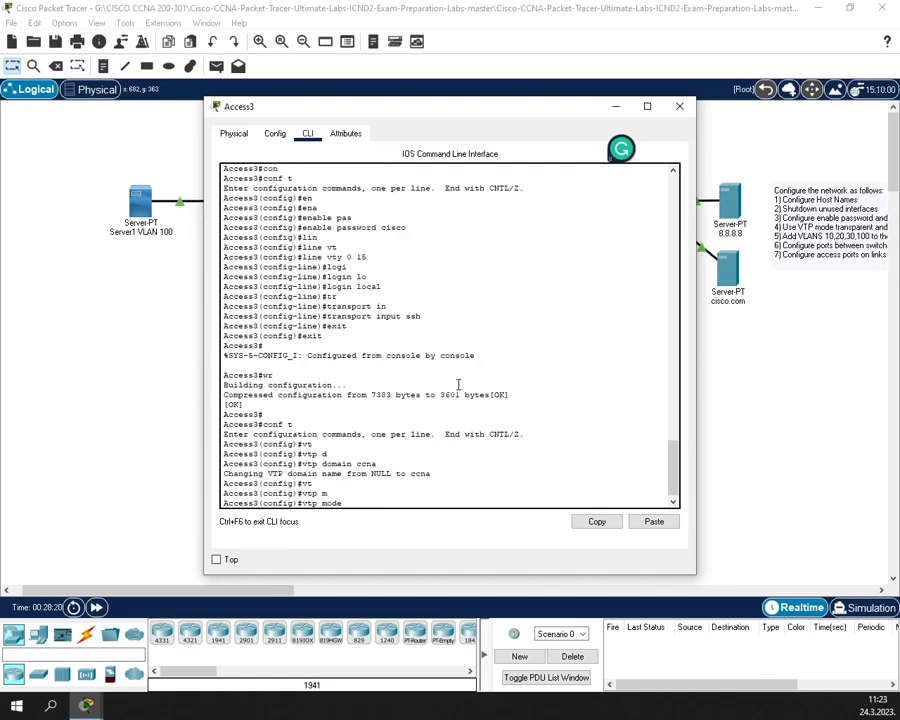
{"action": "type", "text": "tr"}
{"action": "key", "text": "Tab"}
{"action": "key", "text": "Return"}
{"action": "type", "text": "exit"}
{"action": "key", "text": "Return"}
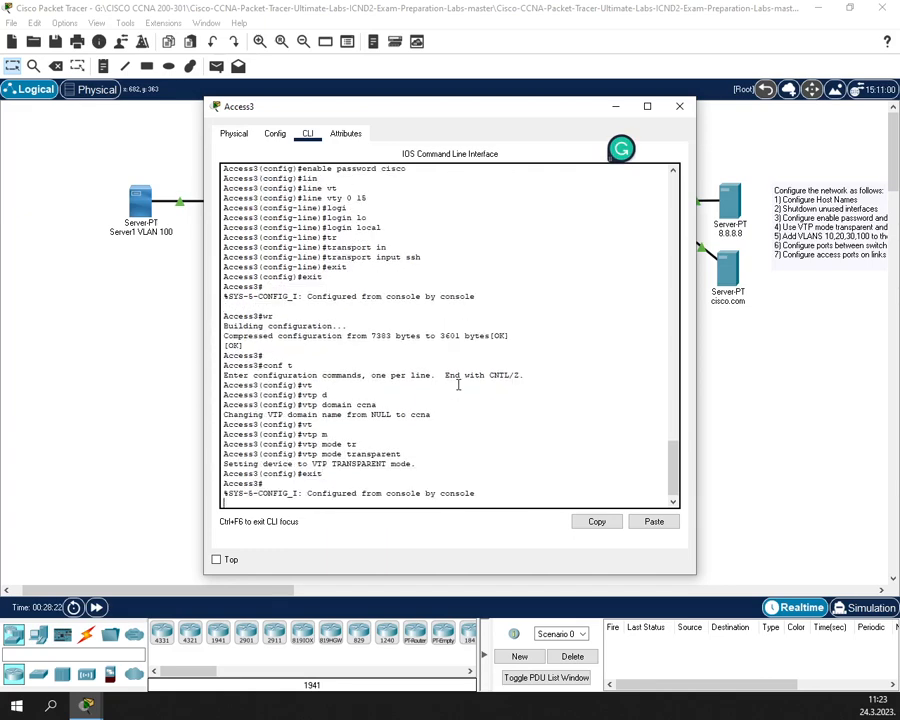
{"action": "key", "text": "Return"}
- Create VLANs 10, 20, 30 and 100 on Access3
{"action": "type", "text": "vl"}
{"action": "key", "text": "BackSpace"}
{"action": "key", "text": "BackSpace"}
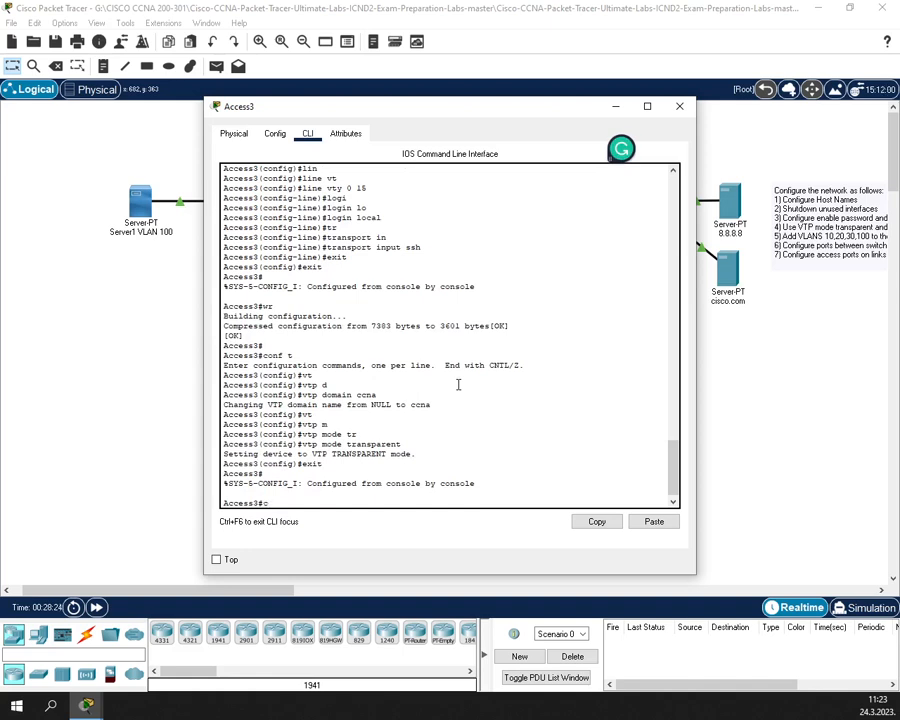
{"action": "type", "text": "conf t"}
{"action": "key", "text": "Return"}
{"action": "type", "text": "vlan"}
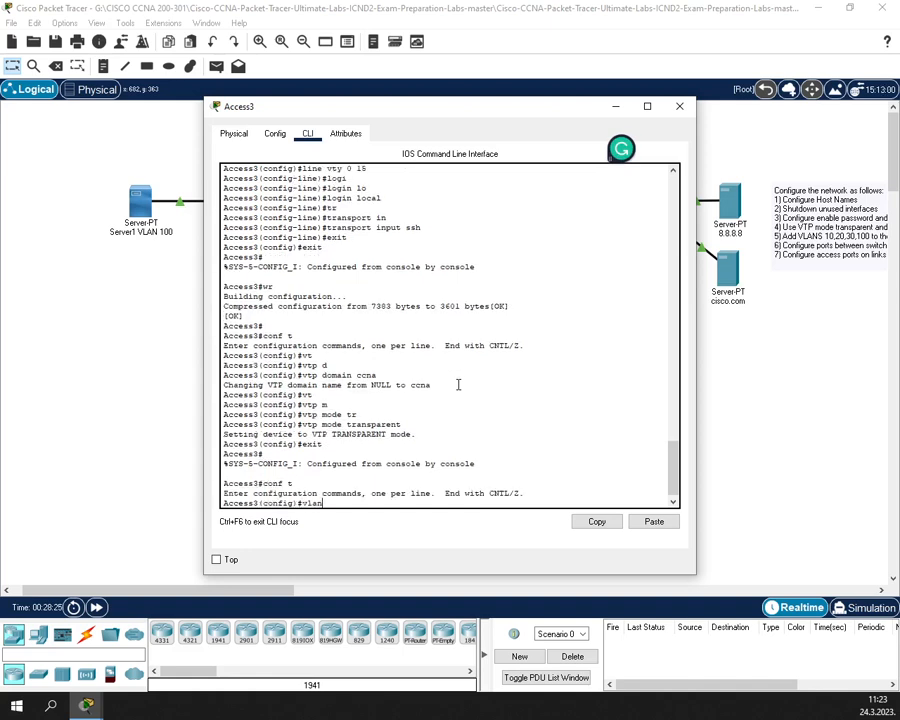
{"action": "type", "text": " 10"}
{"action": "key", "text": "Return"}
{"action": "type", "text": "ex"}
{"action": "key", "text": "Return"}
{"action": "type", "text": "vlan 10"}
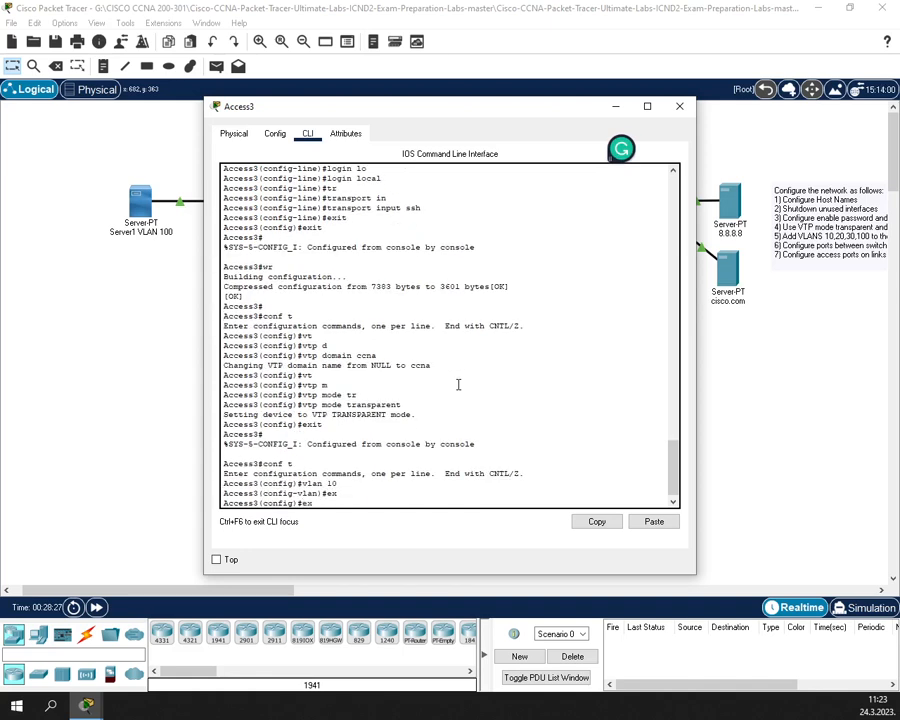
{"action": "type", "text": "20"}
{"action": "key", "text": "Return"}
{"action": "type", "text": "ex"}
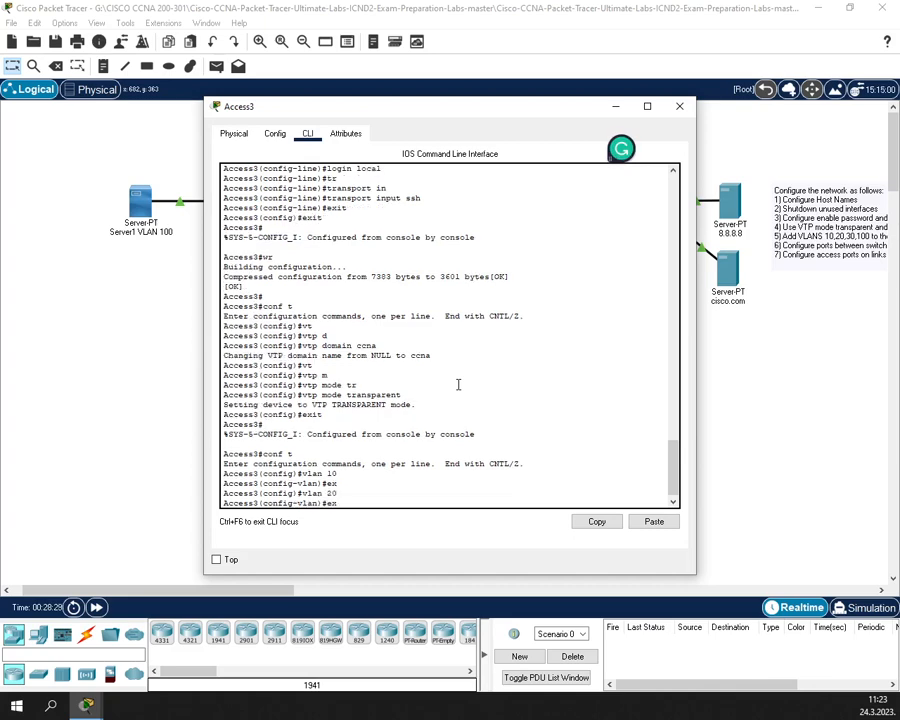
{"action": "key", "text": "Return"}
{"action": "type", "text": "vlan 30 30"}
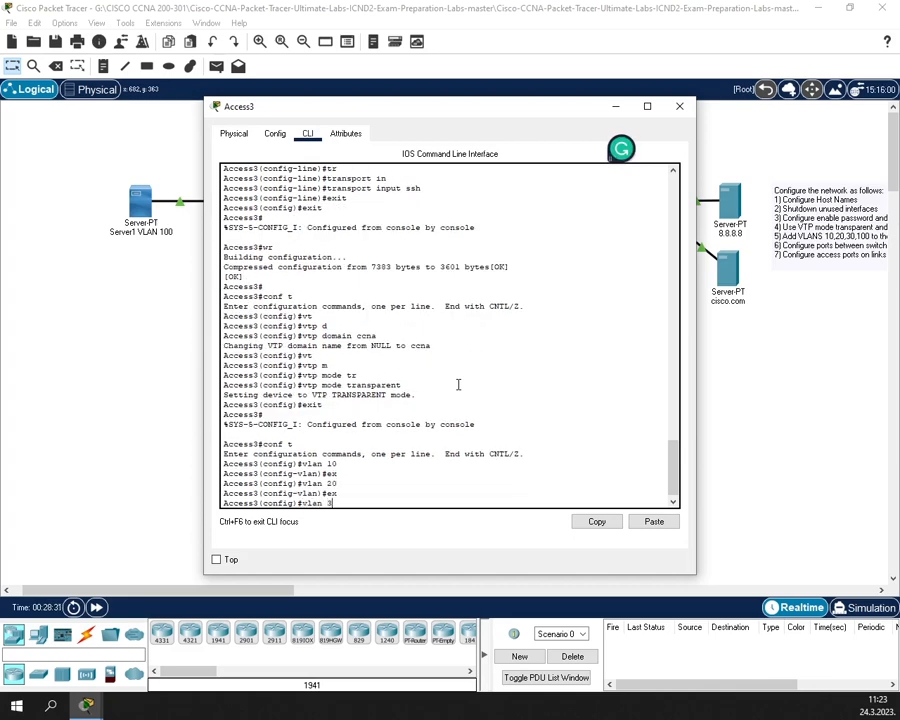
{"action": "key", "text": "Return"}
{"action": "type", "text": "ex"}
{"action": "key", "text": "Return"}
{"action": "key", "text": "Up"}
{"action": "key", "text": "Up"}
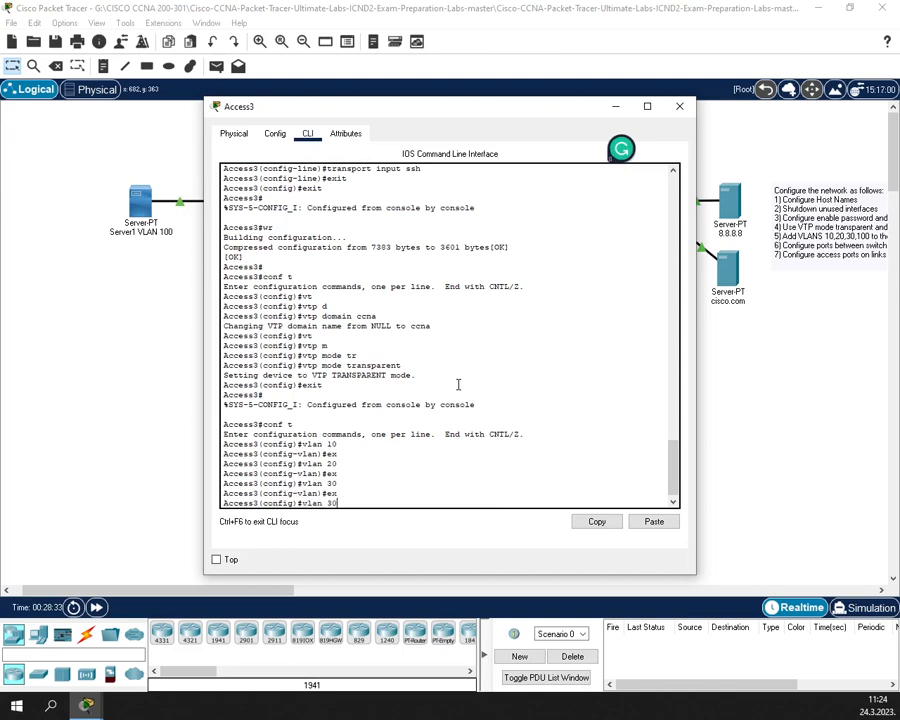
{"action": "key", "text": "BackSpace"}
{"action": "type", "text": "100"}
{"action": "key", "text": "Return"}
{"action": "type", "text": "ex"}
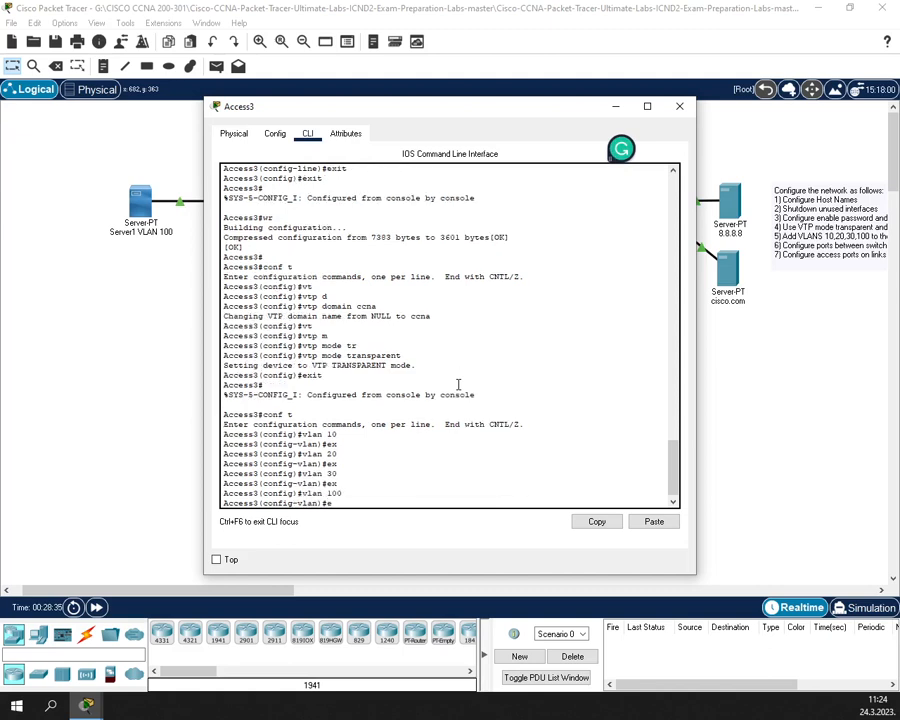
{"action": "key", "text": "Return"}
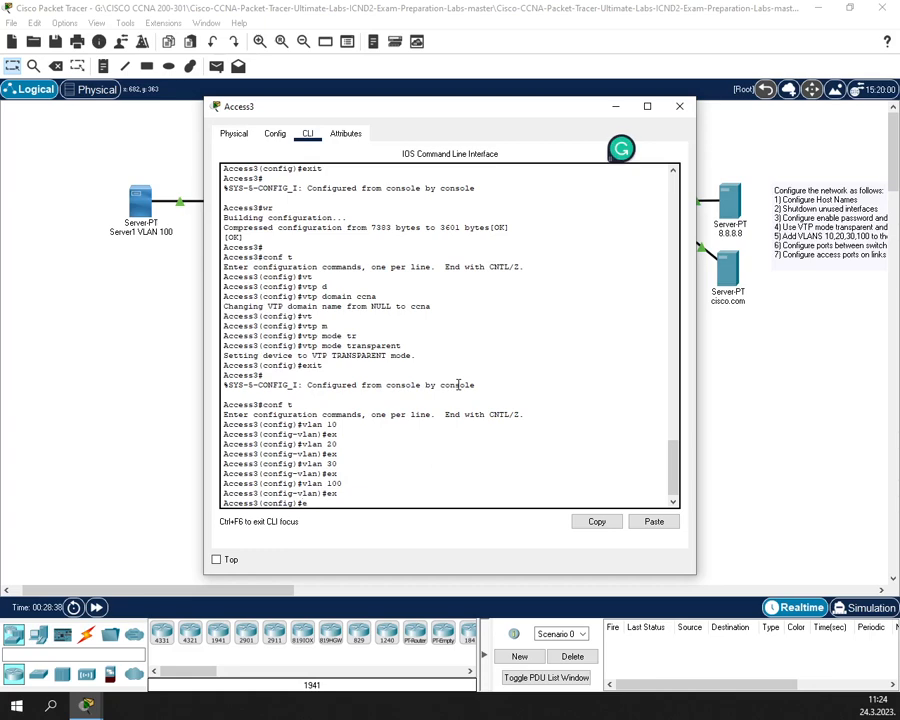
- Save Access3's configuration with wr, verify with show vlan brief, and close its window
{"action": "type", "text": "ex"}
{"action": "key", "text": "Return"}
{"action": "type", "text": "wr"}
{"action": "key", "text": "Return"}
{"action": "type", "text": "sh"}
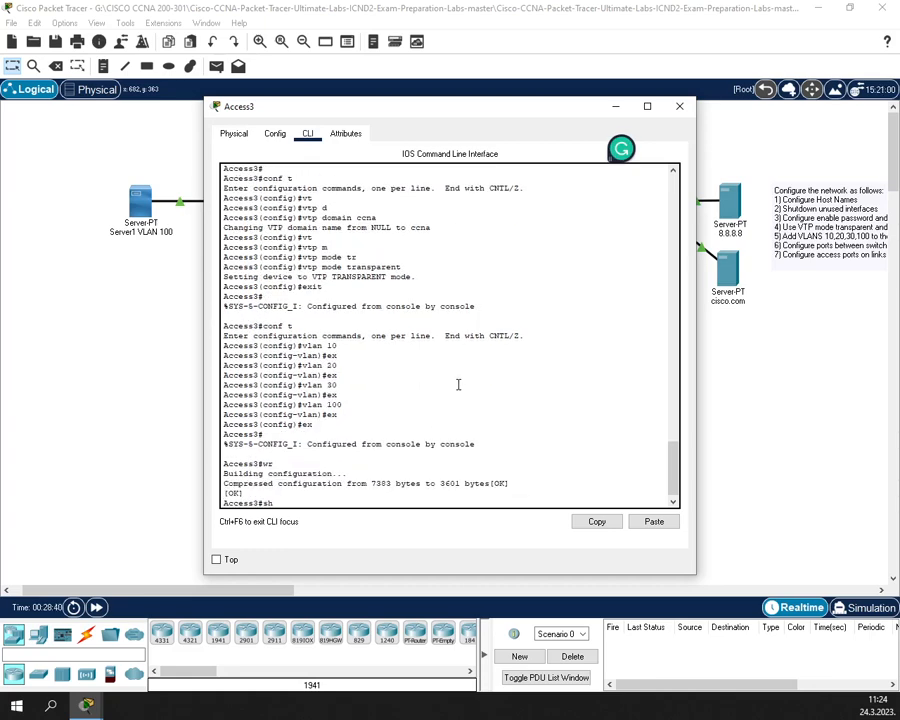
{"action": "type", "text": "ow vl"}
{"action": "key", "text": "Tab"}
{"action": "type", "text": "bt"}
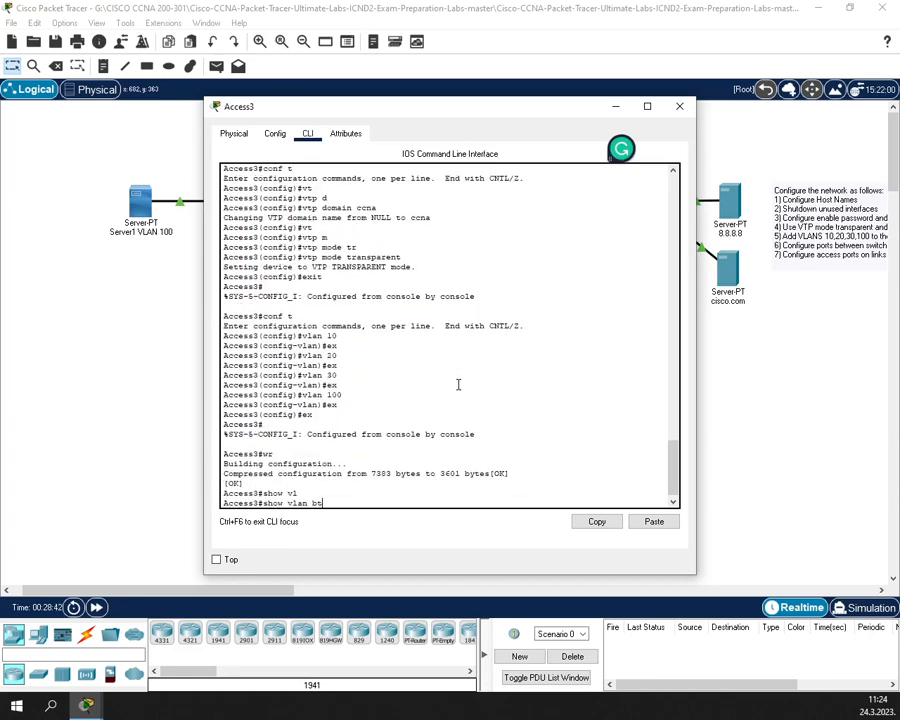
{"action": "key", "text": "BackSpace"}
{"action": "type", "text": "r"}
{"action": "key", "text": "Tab"}
{"action": "key", "text": "Return"}
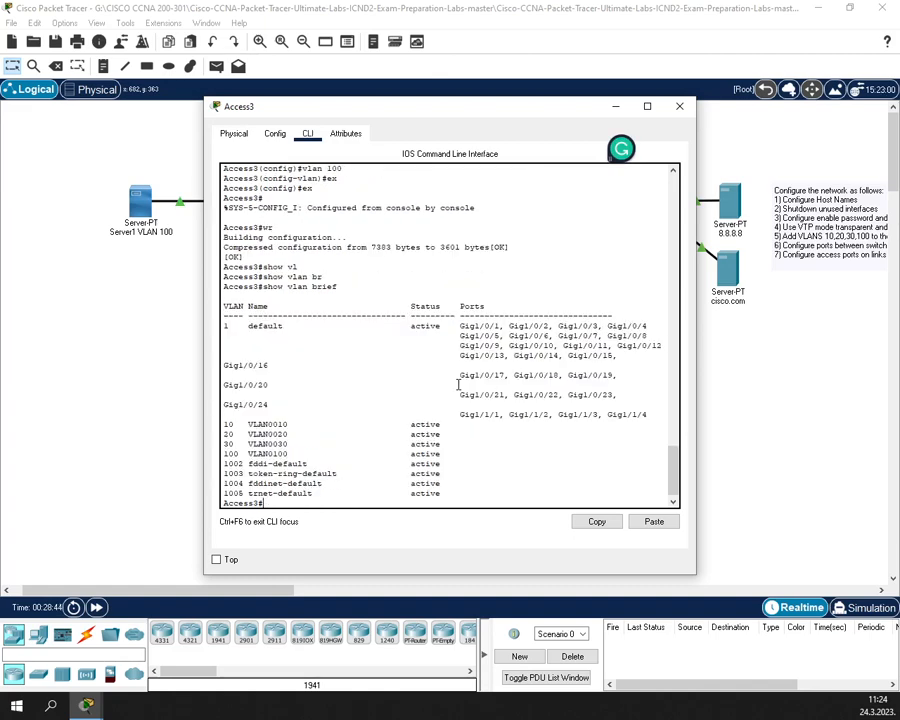
{"action": "left_click", "coordinate": [681, 107]}
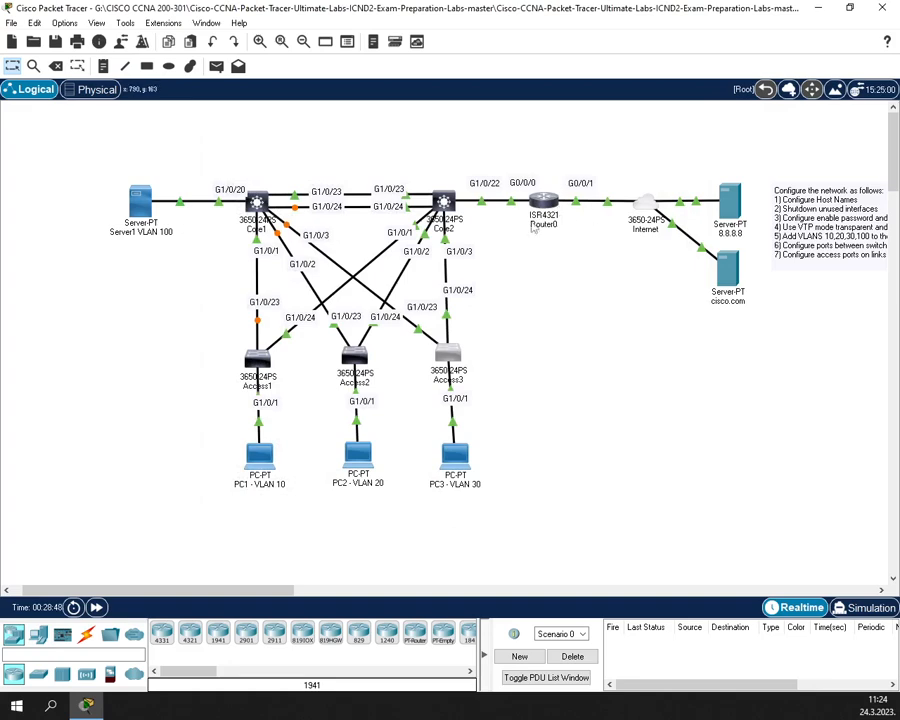
- Open Router0's CLI with conf t and begin an interface gigabitEthernet command
{"action": "left_click_drag", "start_coordinate": [551, 207], "coordinate": [548, 210]}
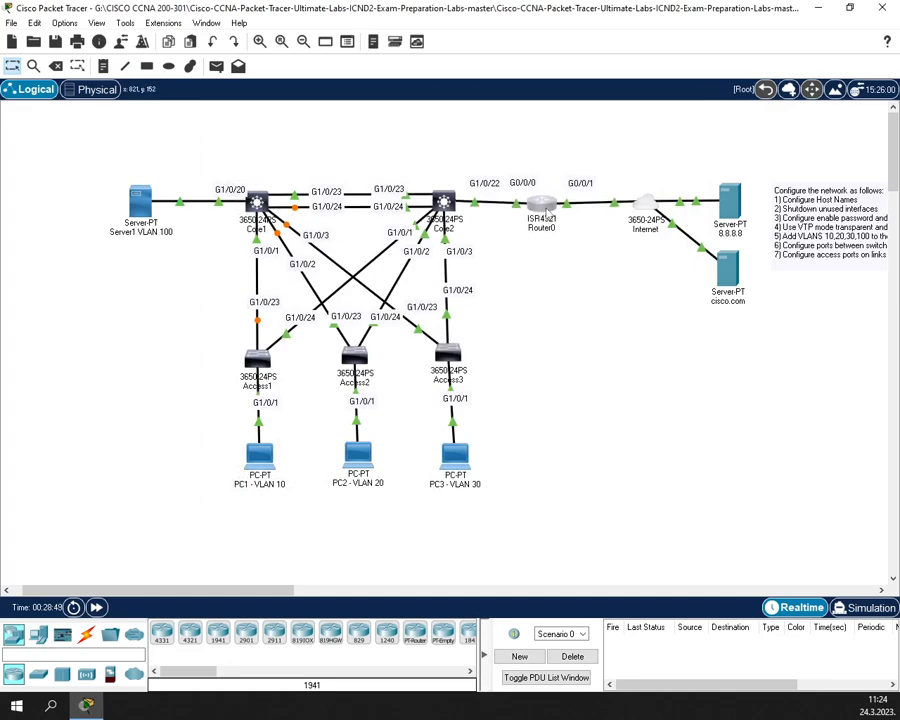
{"action": "left_click", "coordinate": [547, 207]}
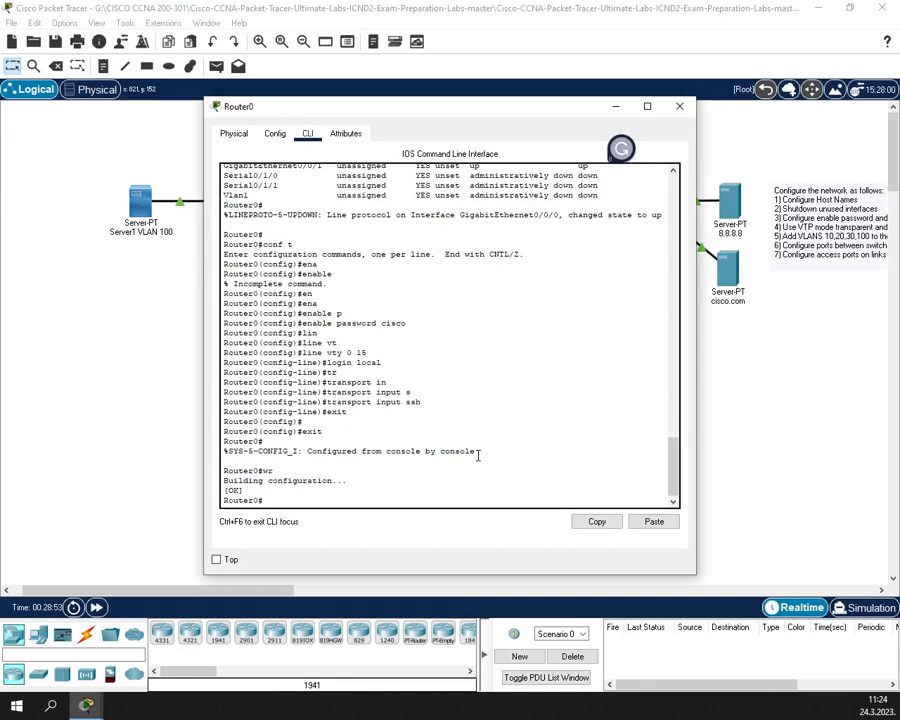
{"action": "type", "text": "conf t"}
{"action": "key", "text": "Return"}
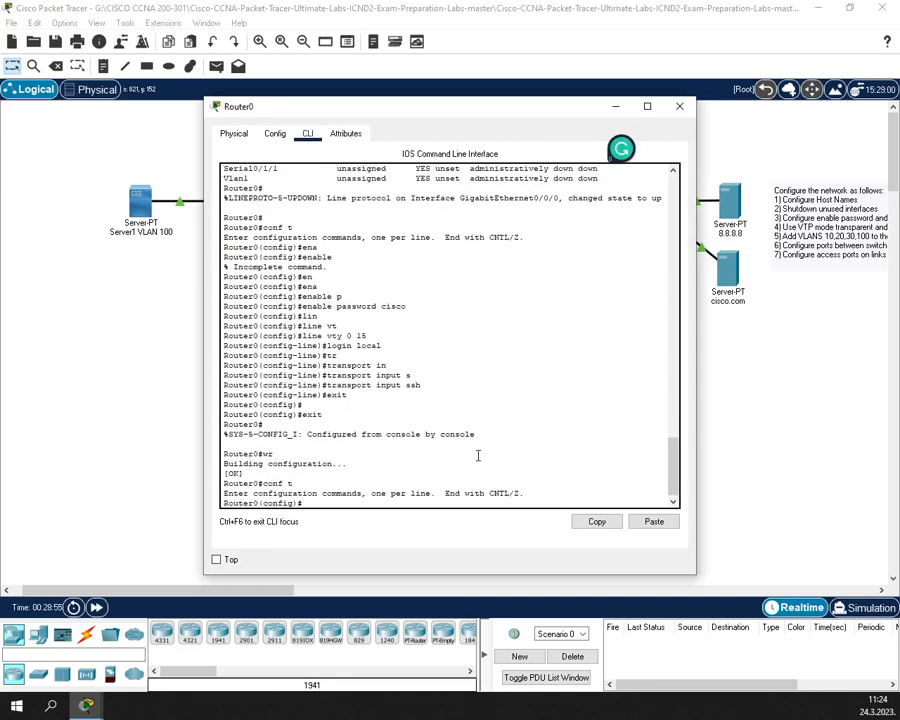
{"action": "left_click", "coordinate": [364, 463]}
{"action": "type", "text": "in"}
{"action": "key", "text": "Tab"}
{"action": "type", "text": "g"}
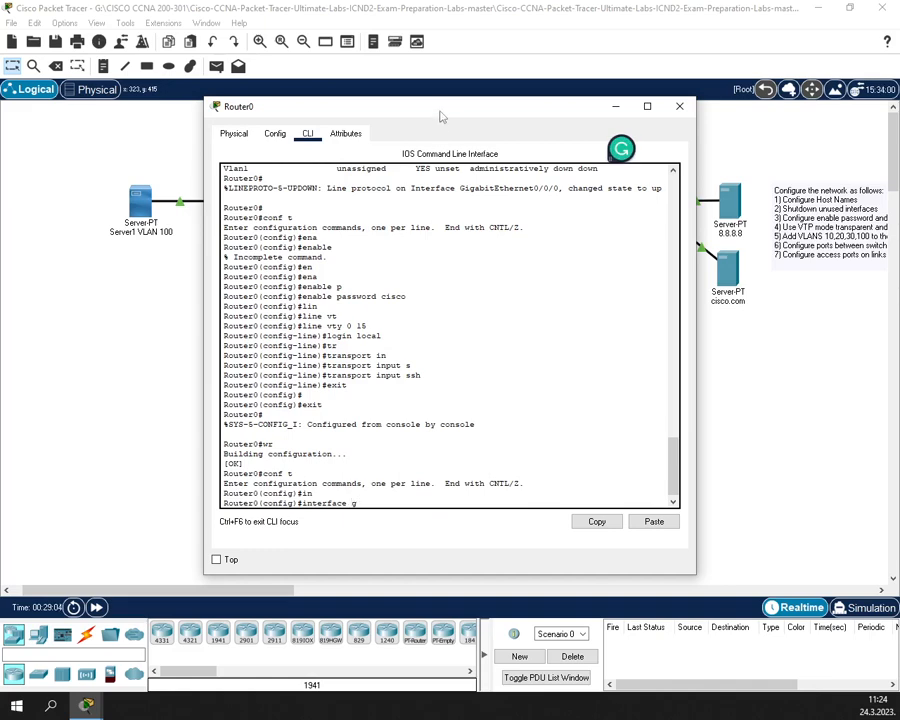
{"action": "left_click_drag", "start_coordinate": [450, 106], "coordinate": [467, 256]}
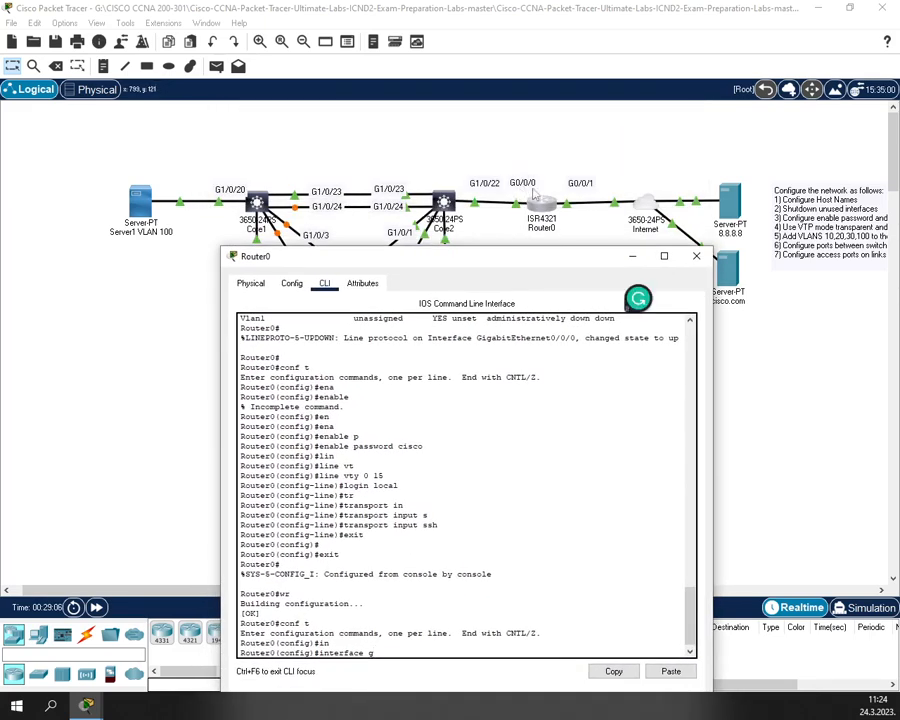
{"action": "left_click_drag", "start_coordinate": [526, 260], "coordinate": [514, 173]}
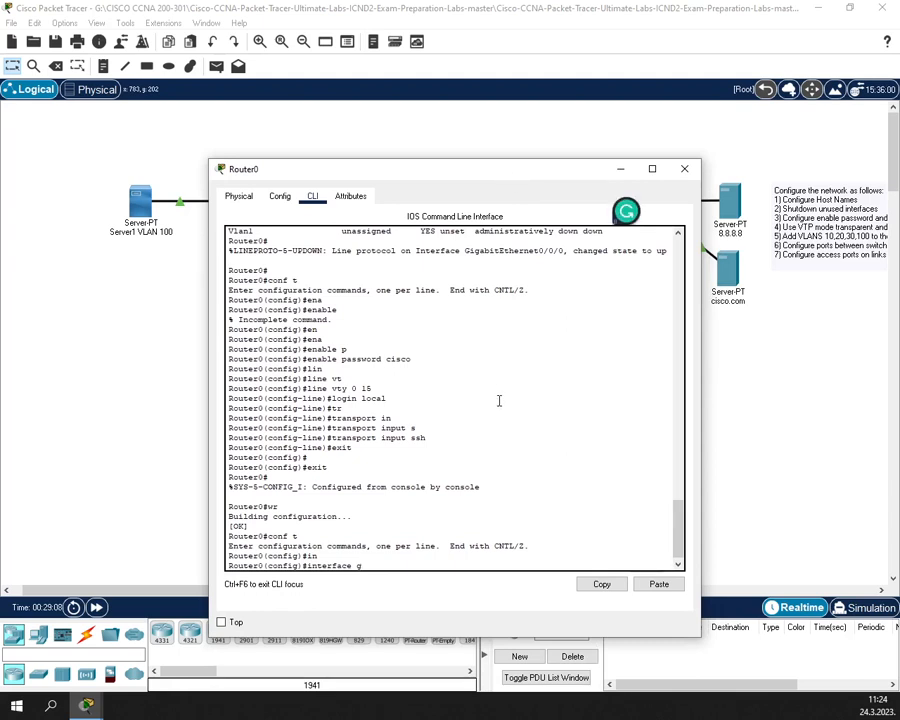
- Create Router0 subinterface GigabitEthernet0/0/0.10
{"action": "type", "text": "i"}
{"action": "key", "text": "Tab"}
{"action": "type", "text": "0/0/0."}
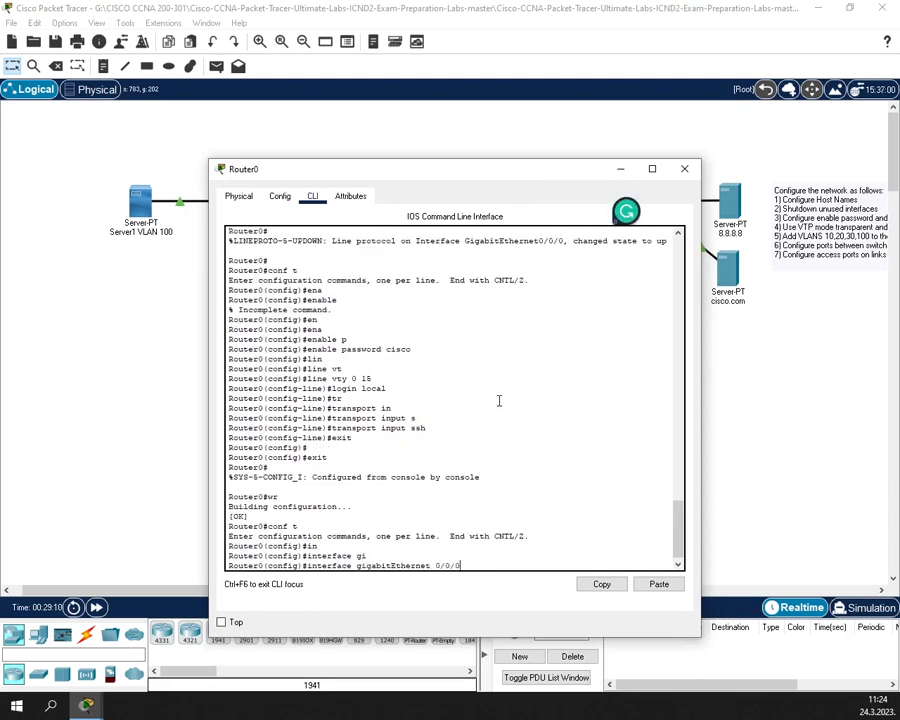
{"action": "type", "text": "10"}
{"action": "key", "text": "Return"}
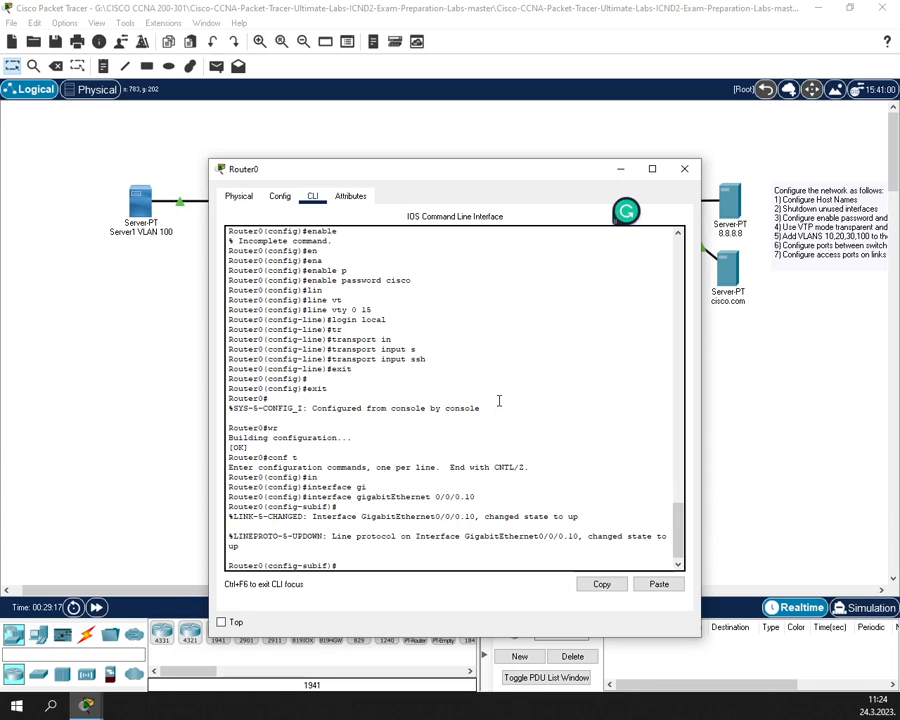
- Try assigning 192.168.10.1 255.255.255.0, which is rejected without 802.1Q encapsulation
{"action": "type", "text": "ip add"}
{"action": "key", "text": "Tab"}
{"action": "type", "text": "10"}
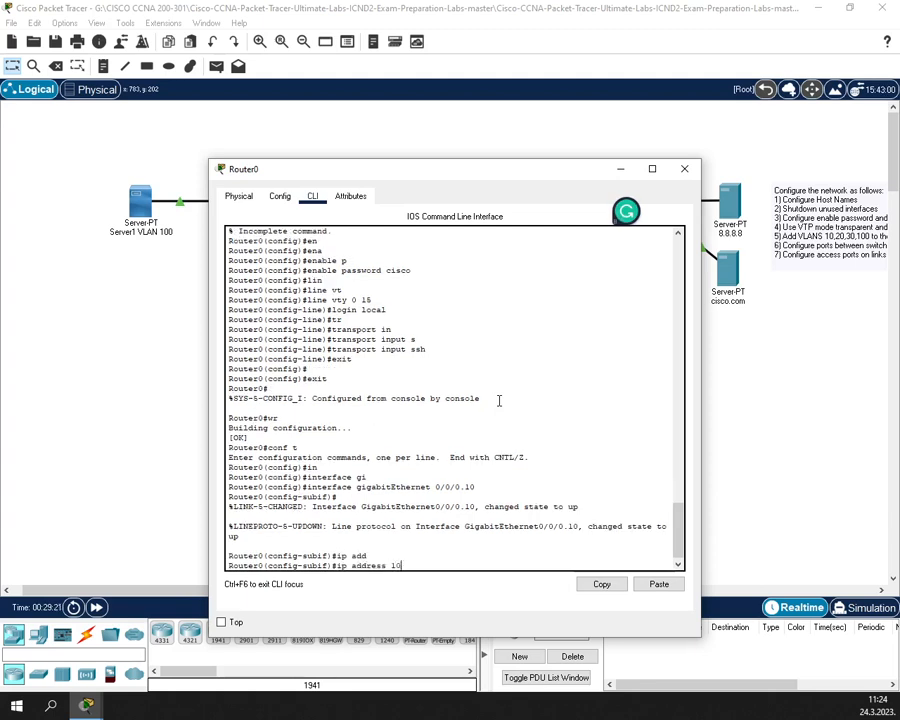
{"action": "type", "text": "92.168.10.1 2"}
{"action": "type", "text": "255"}
{"action": "key", "text": "BackSpace"}
{"action": "key", "text": "BackSpace"}
{"action": "key", "text": "BackSpace"}
{"action": "type", "text": ".255."}
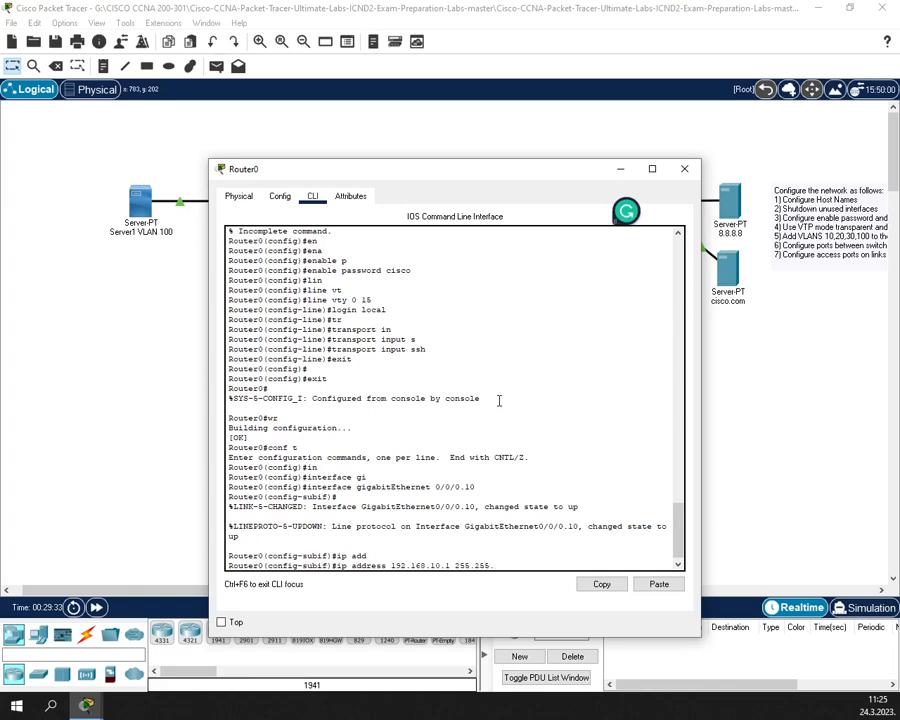
{"action": "type", "text": "255.0"}
{"action": "key", "text": "Return"}
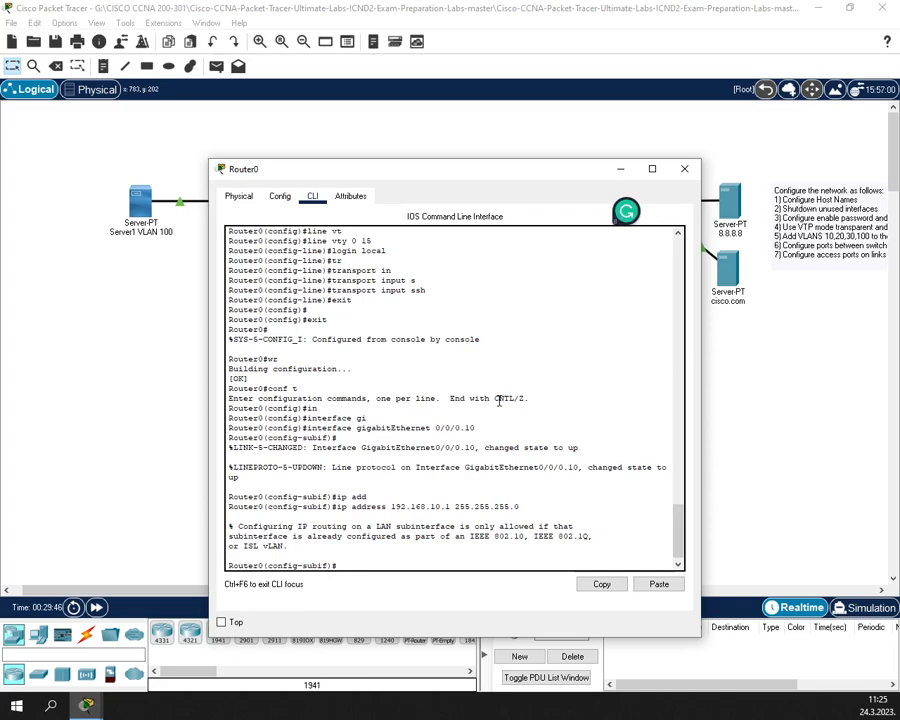
- Try encapsulation dot1Q, then encapsulation dot1Q vlan 10, on subinterface 0/0/0.10
{"action": "type", "text": "e"}
{"action": "key", "text": "Tab"}
{"action": "type", "text": "n"}
{"action": "key", "text": "Tab"}
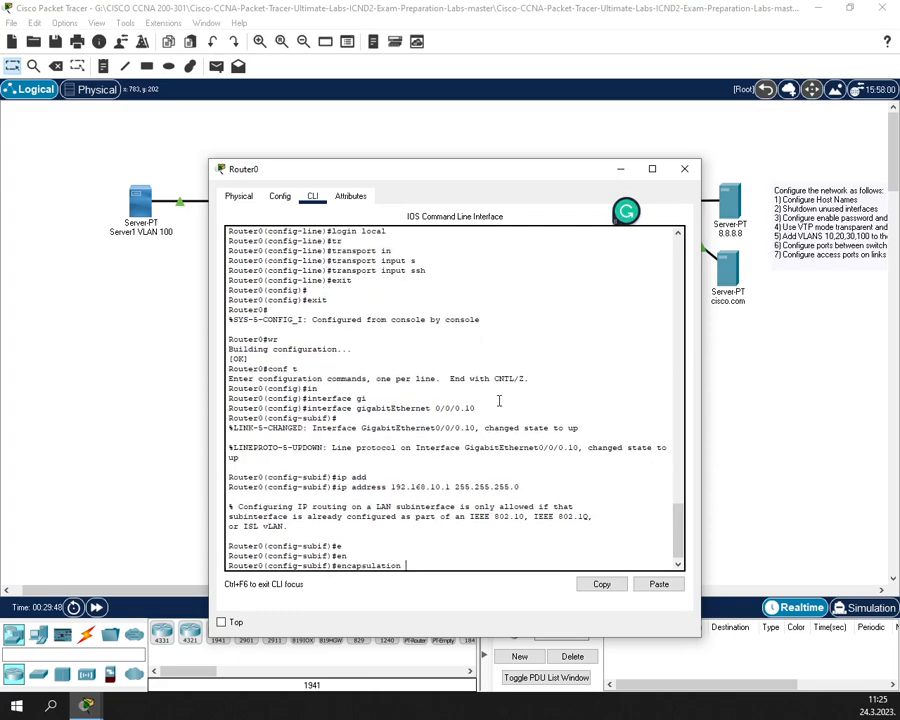
{"action": "type", "text": "dot1Q"}
{"action": "key", "text": "Tab"}
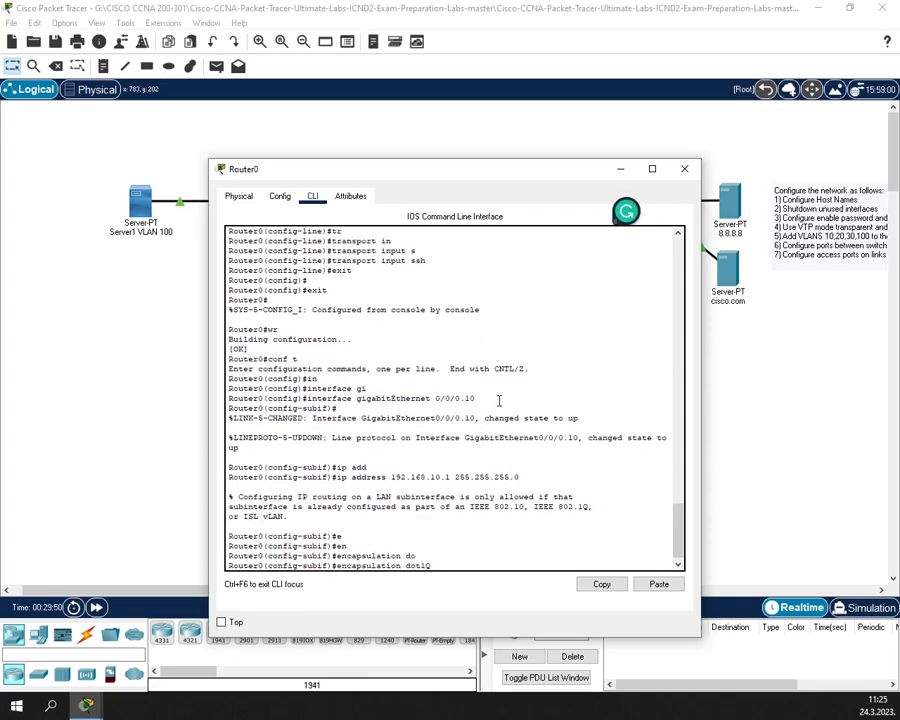
{"action": "key", "text": "Return"}
{"action": "key", "text": "Up"}
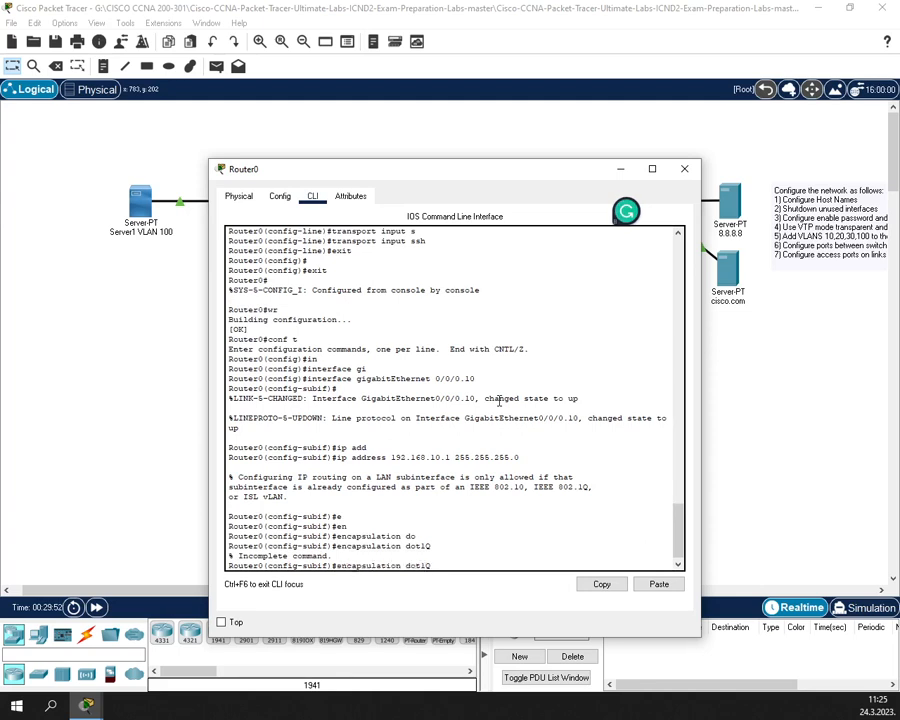
{"action": "key", "text": "Tab"}
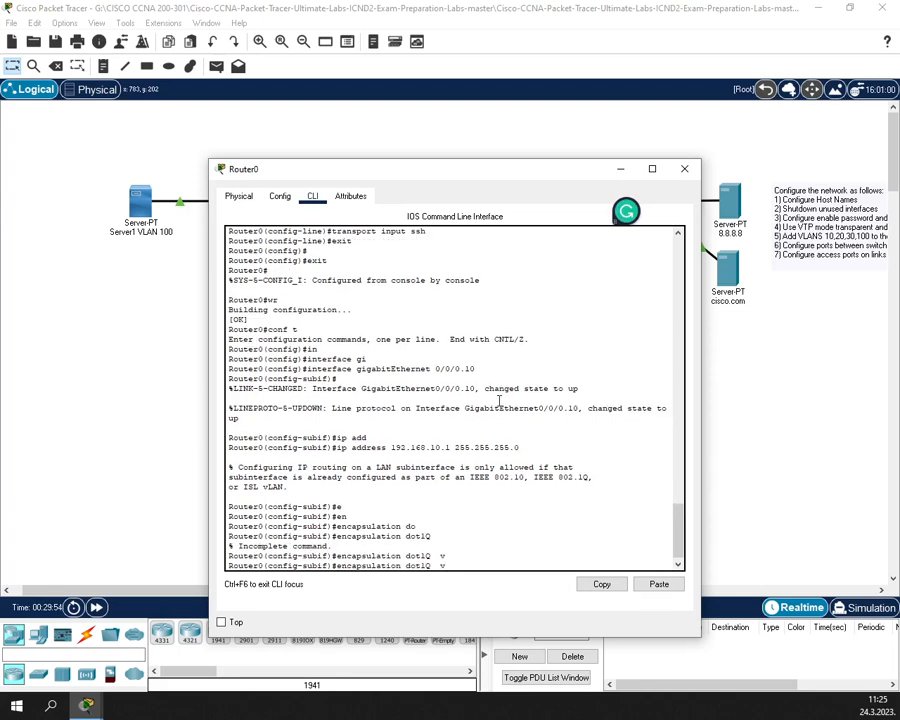
{"action": "type", "text": "lan 10"}
{"action": "key", "text": "Return"}
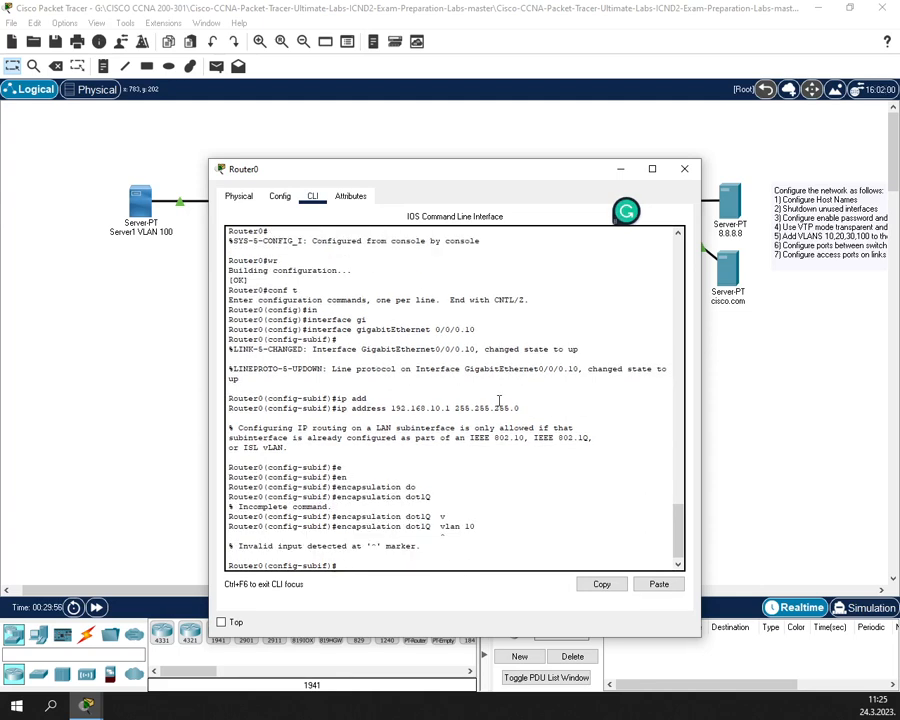
- Retry the encapsulation command with spacing fixes and 'vlan10'; all attempts are rejected
{"action": "key", "text": "Up"}
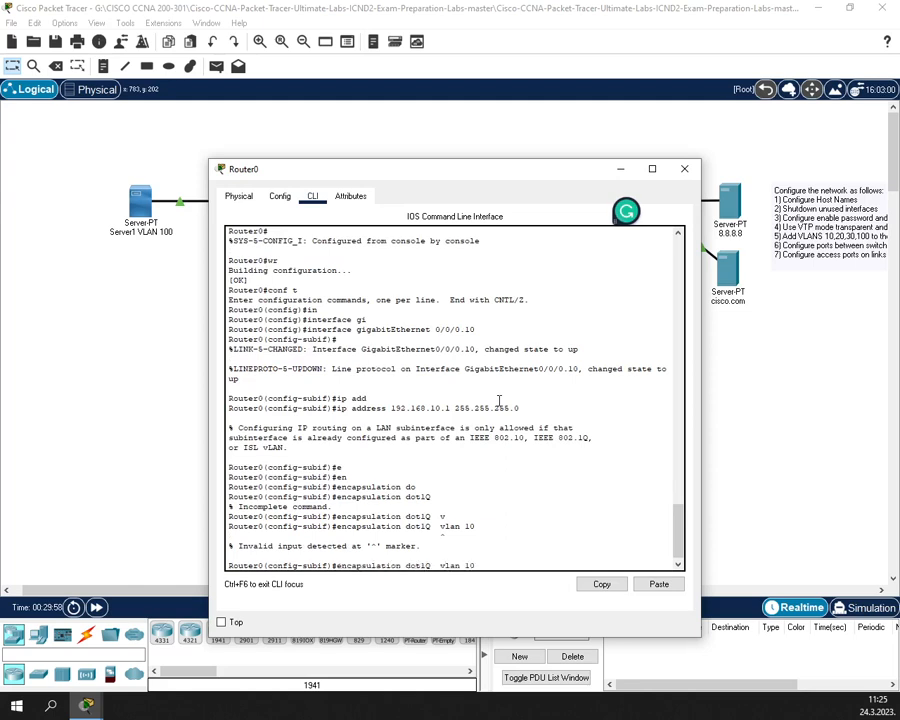
{"action": "key", "text": "BackSpace"}
{"action": "key", "text": "Return"}
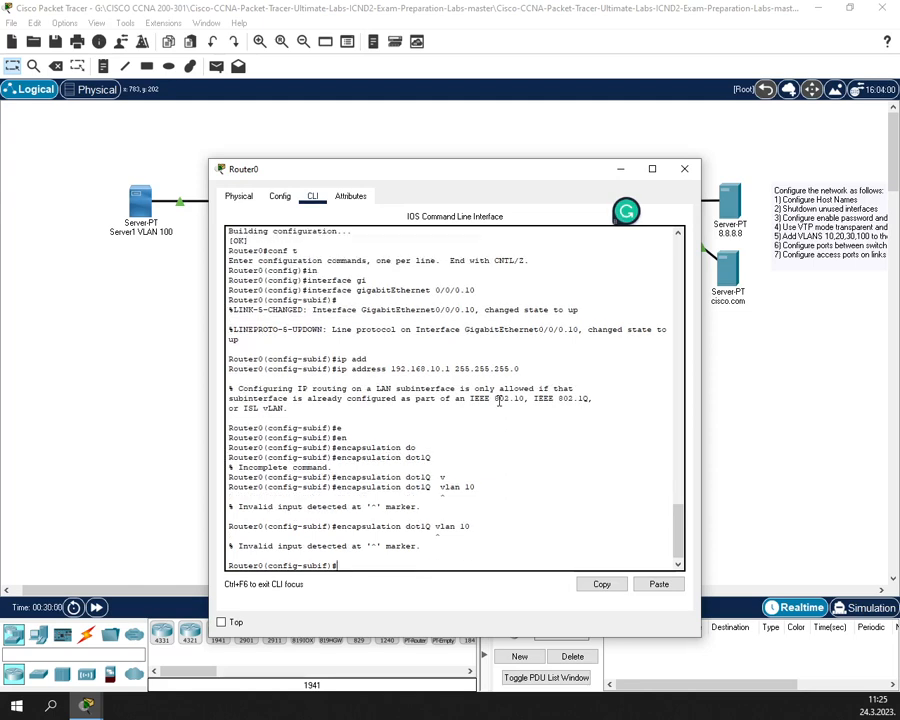
{"action": "key", "text": "Up"}
{"action": "key", "text": "BackSpace"}
{"action": "key", "text": "BackSpace"}
{"action": "key", "text": "BackSpace"}
{"action": "key", "text": "BackSpace"}
{"action": "key", "text": "BackSpace"}
{"action": "key", "text": "BackSpace"}
{"action": "key", "text": "BackSpace"}
{"action": "type", "text": "vl"}
{"action": "key", "text": "Tab"}
{"action": "type", "text": "an10"}
{"action": "key", "text": "Return"}
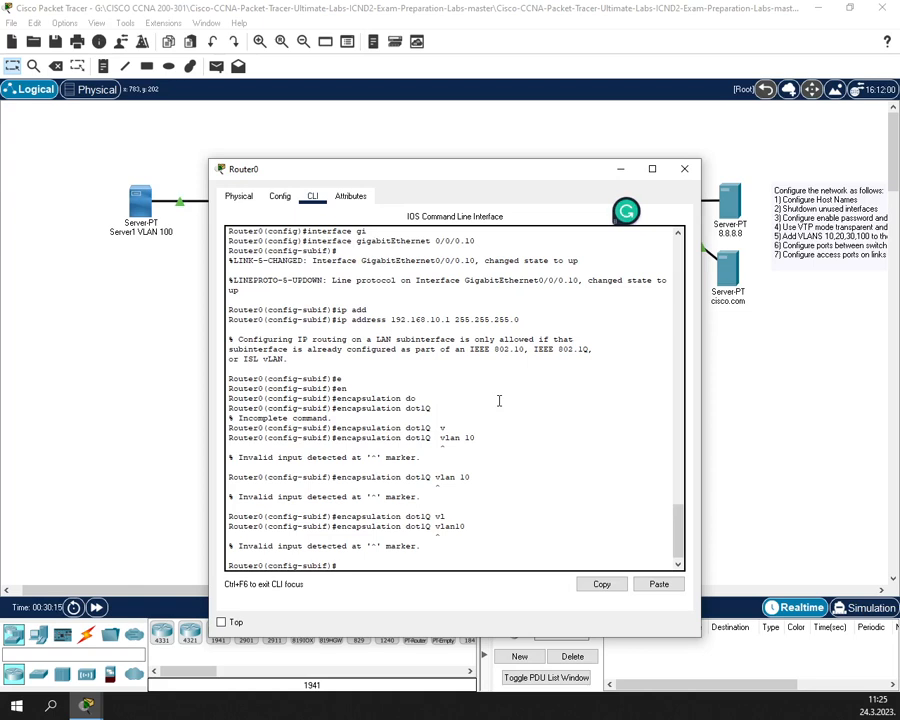
- Exit to global configuration and enter 'vlan 10' at the prompt
{"action": "type", "text": "exit"}
{"action": "key", "text": "Return"}
{"action": "key", "text": "Return"}
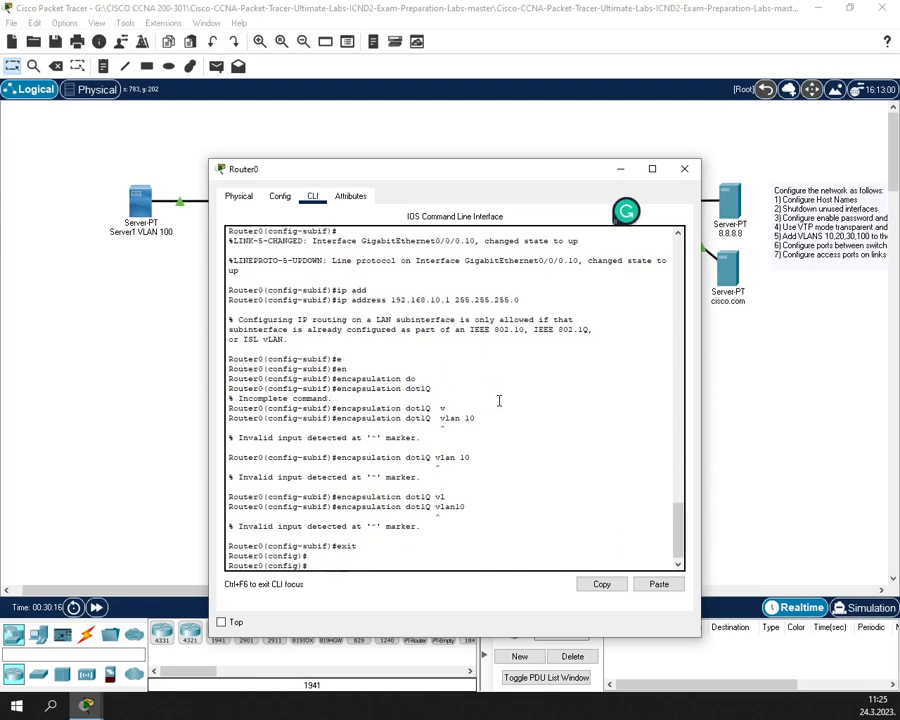
{"action": "type", "text": "vlan 10"}
{"action": "key", "text": "Return"}
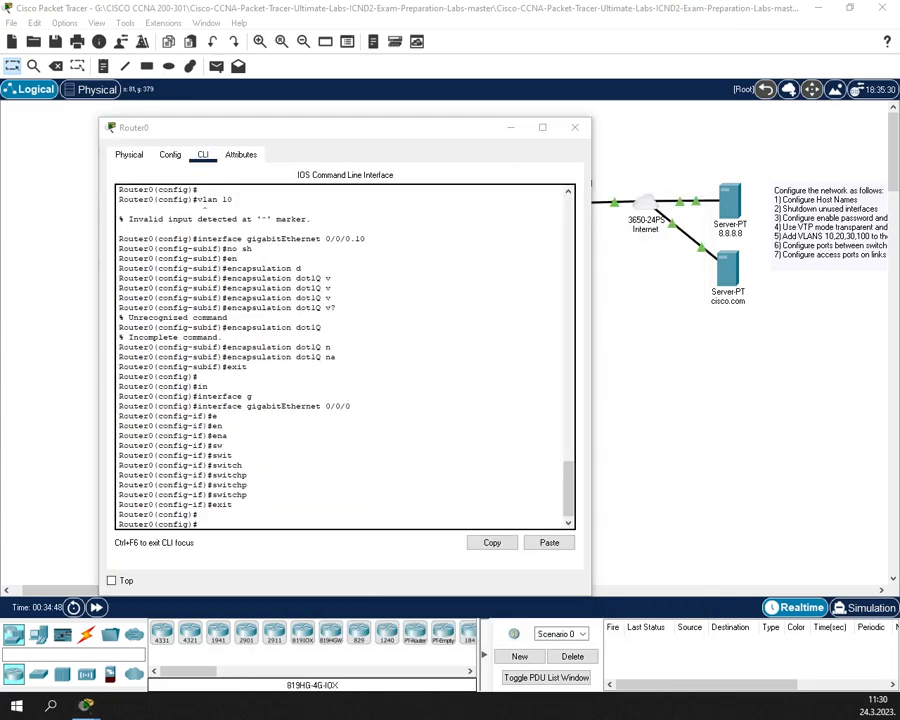
- Re-enter subinterface GigabitEthernet0/0/0.10 and apply encapsulation dot1Q 10
{"action": "left_click", "coordinate": [446, 251]}
{"action": "type", "text": "i"}
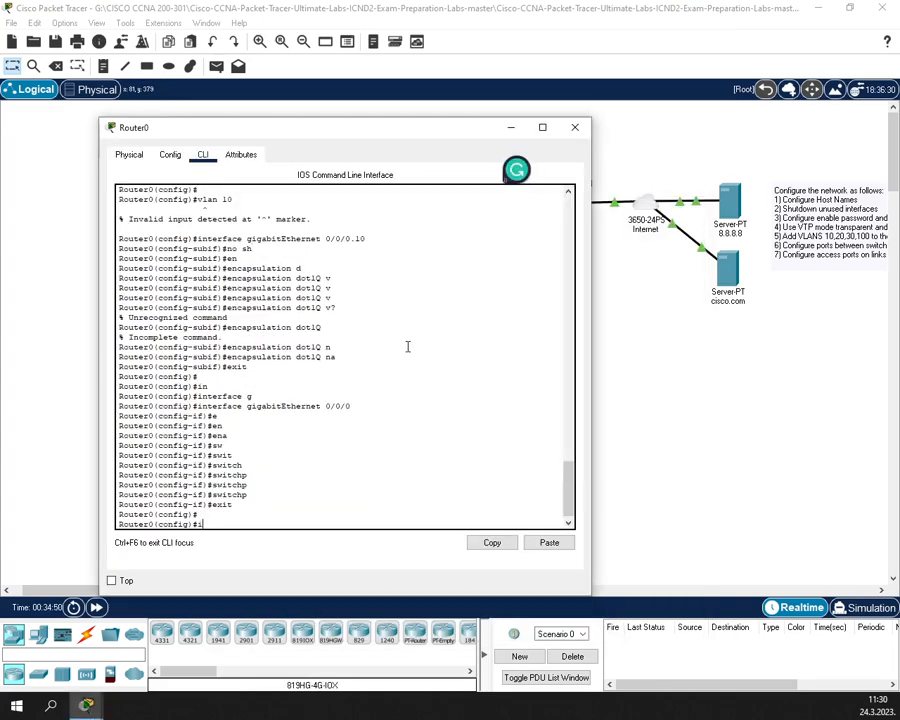
{"action": "type", "text": "n"}
{"action": "key", "text": "Tab"}
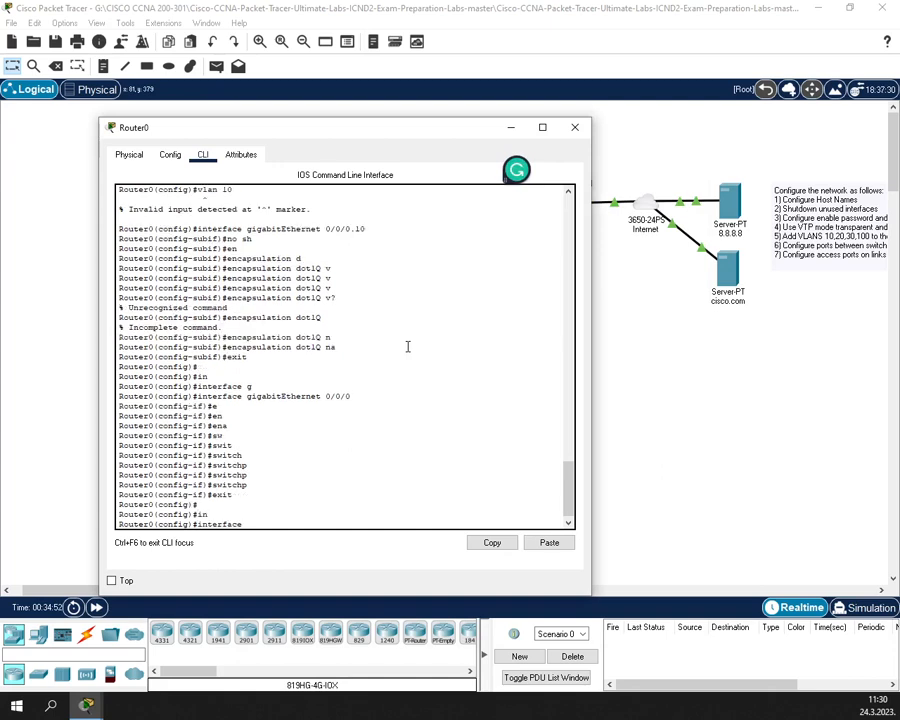
{"action": "type", "text": "g"}
{"action": "key", "text": "Tab"}
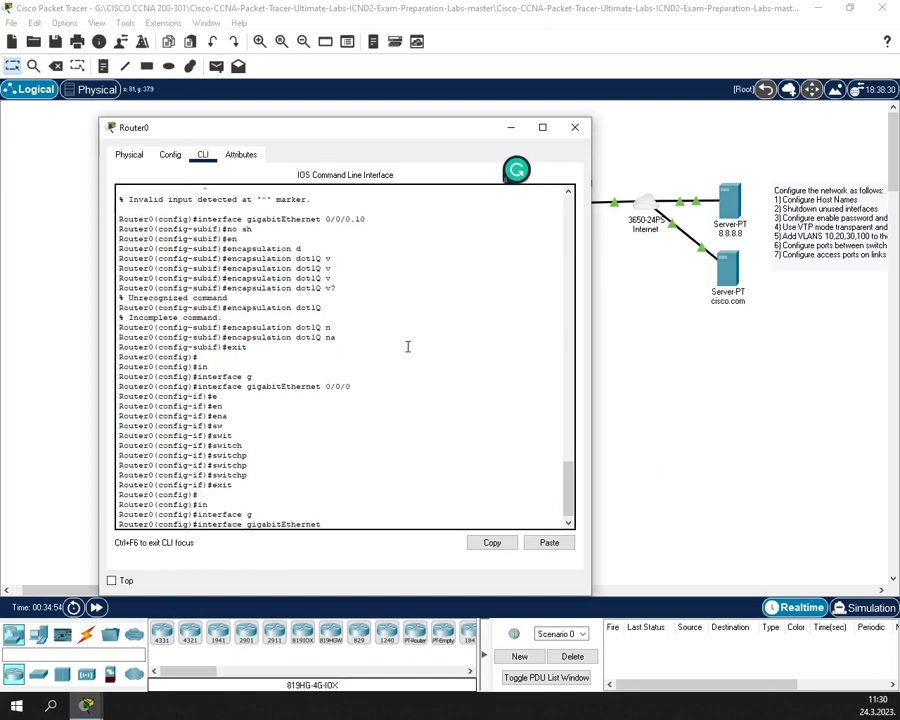
{"action": "type", "text": "0/0/0.10"}
{"action": "key", "text": "Return"}
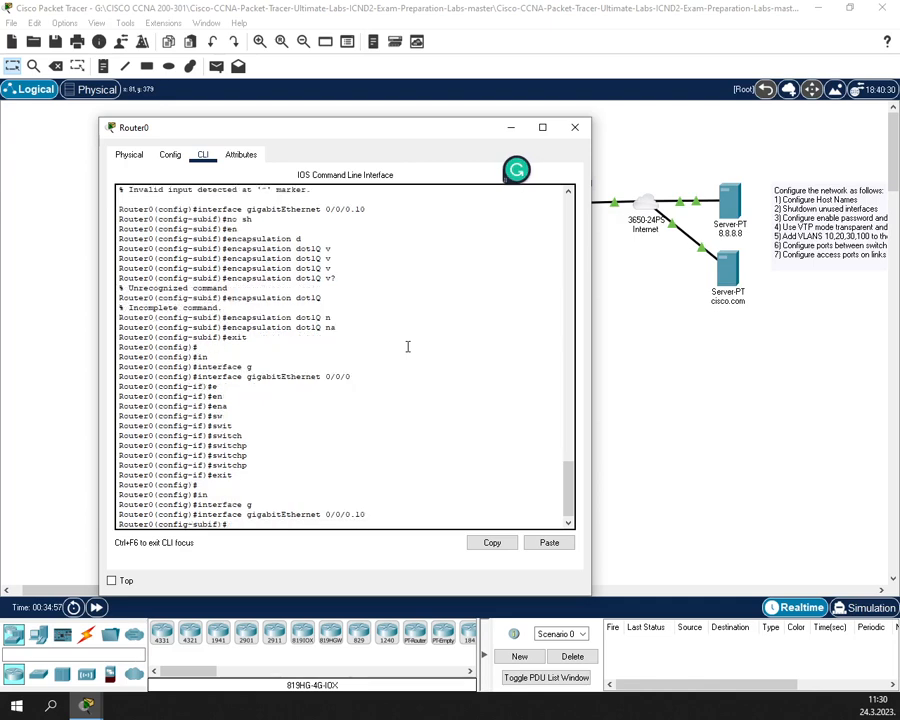
{"action": "type", "text": "e"}
{"action": "key", "text": "Tab"}
{"action": "type", "text": "n"}
{"action": "key", "text": "Tab"}
{"action": "type", "text": "d"}
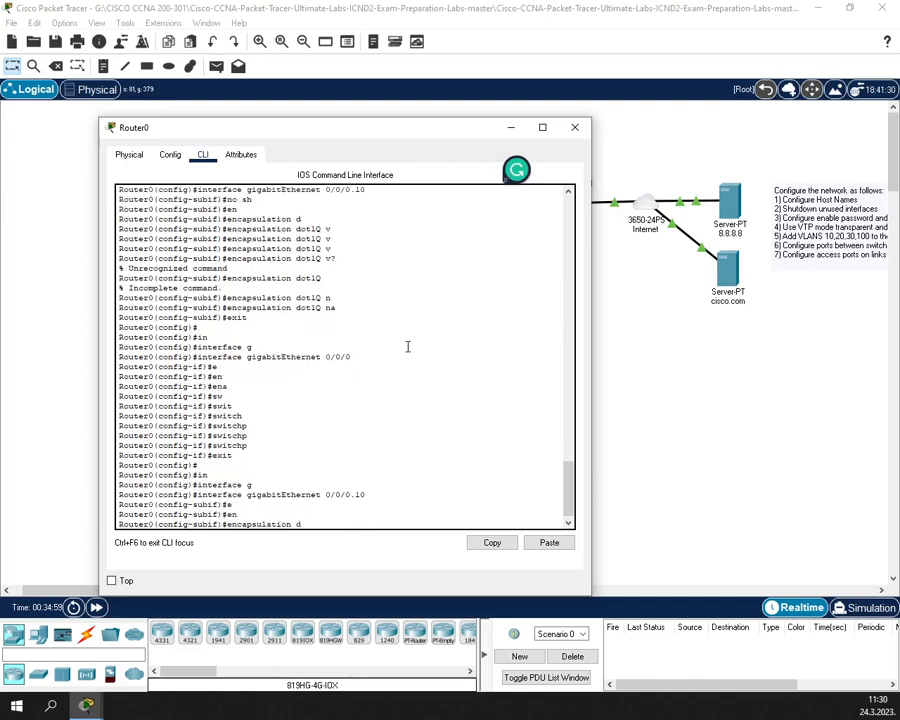
{"action": "key", "text": "Tab"}
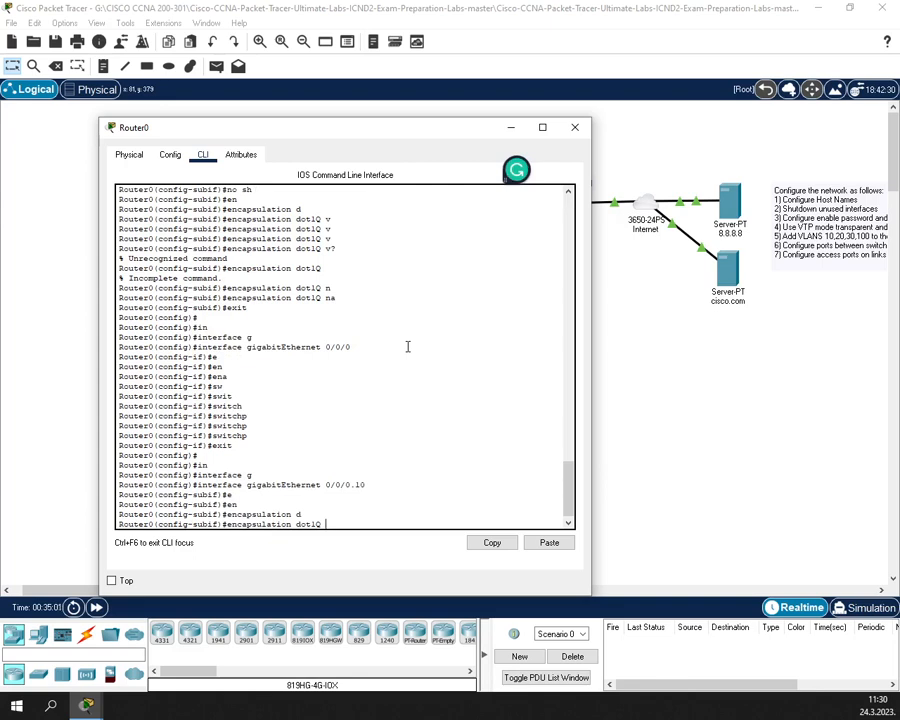
{"action": "type", "text": "10"}
{"action": "key", "text": "Return"}
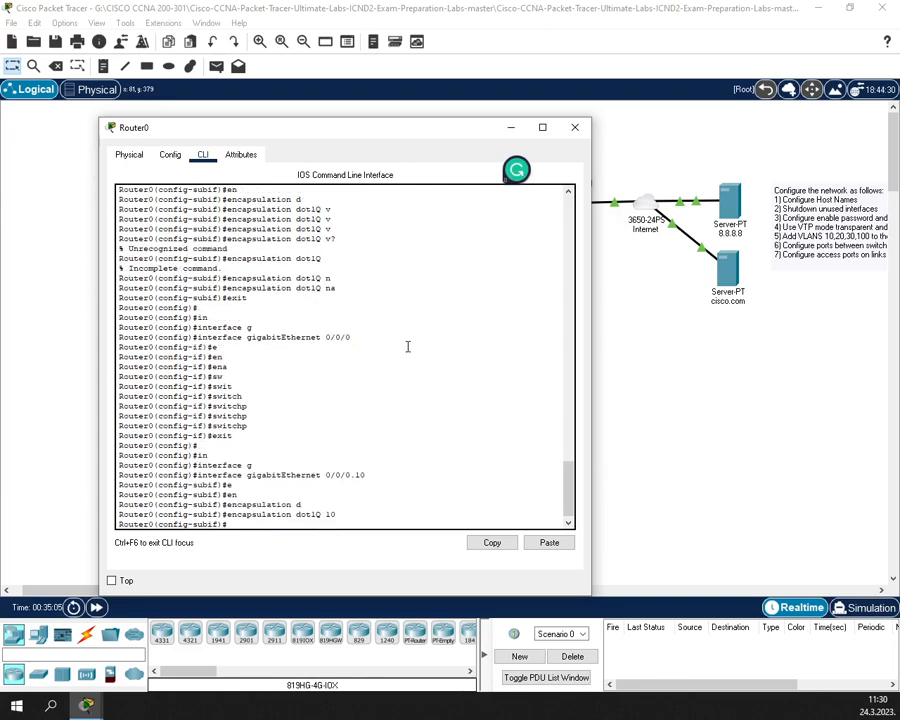
- Assign IP address 192.168.10.1 255.255.255.0 to subinterface 0/0/0.10
{"action": "key", "text": "Up"}
{"action": "key", "text": "Up"}
{"action": "key", "text": "Up"}
{"action": "key", "text": "Up"}
{"action": "key", "text": "Up"}
{"action": "key", "text": "Up"}
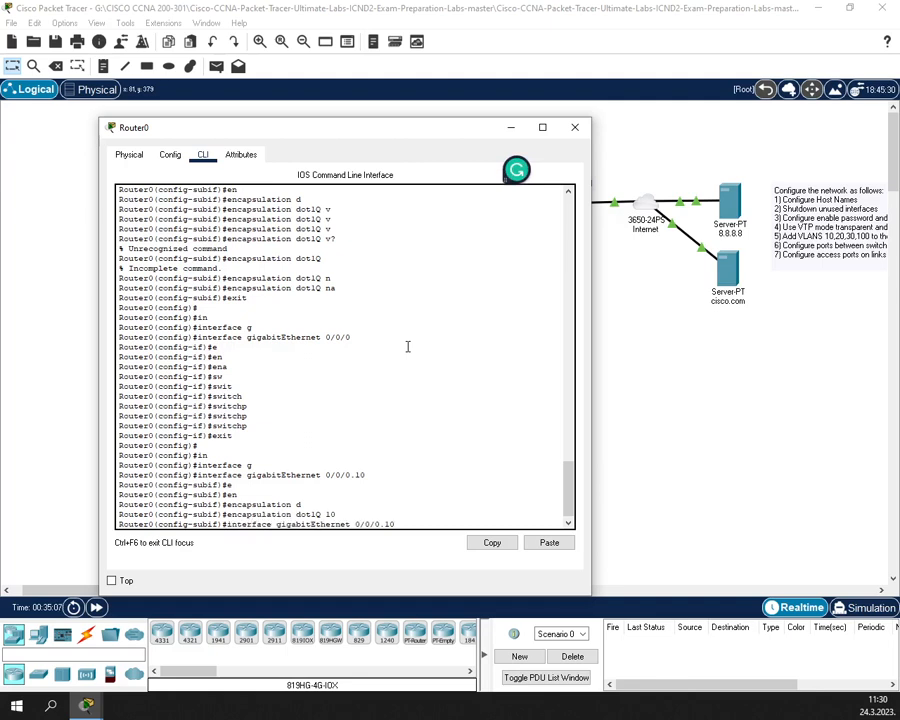
{"action": "key", "text": "Up"}
{"action": "key", "text": "Up"}
{"action": "key", "text": "Up"}
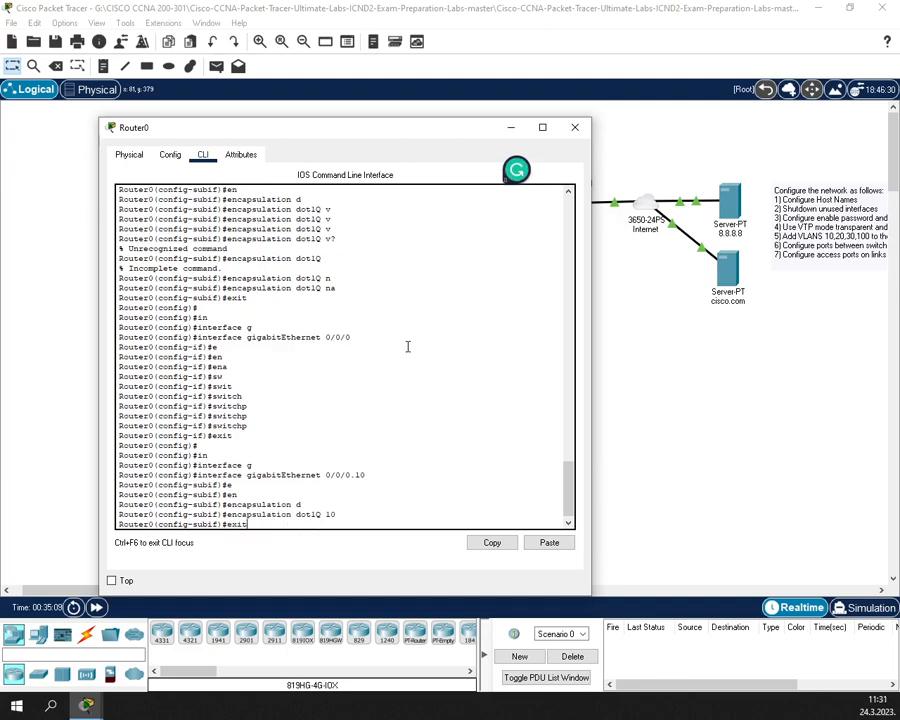
{"action": "key", "text": "BackSpace"}
{"action": "key", "text": "BackSpace"}
{"action": "key", "text": "BackSpace"}
{"action": "key", "text": "BackSpace"}
{"action": "type", "text": "ip addr"}
{"action": "key", "text": "Tab"}
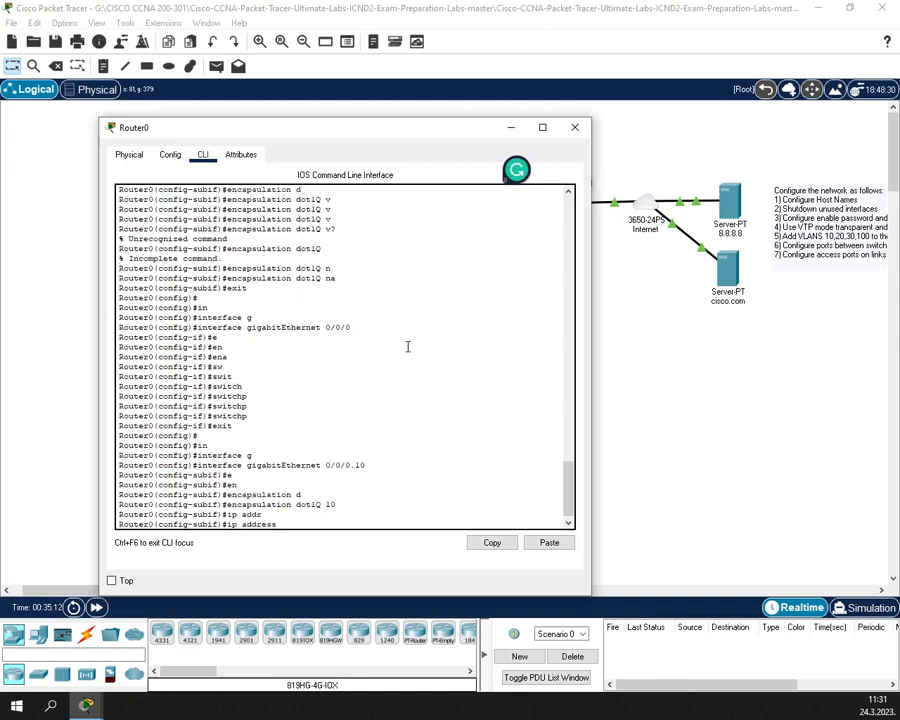
{"action": "type", "text": "192.168.10.1 255.255.255."}
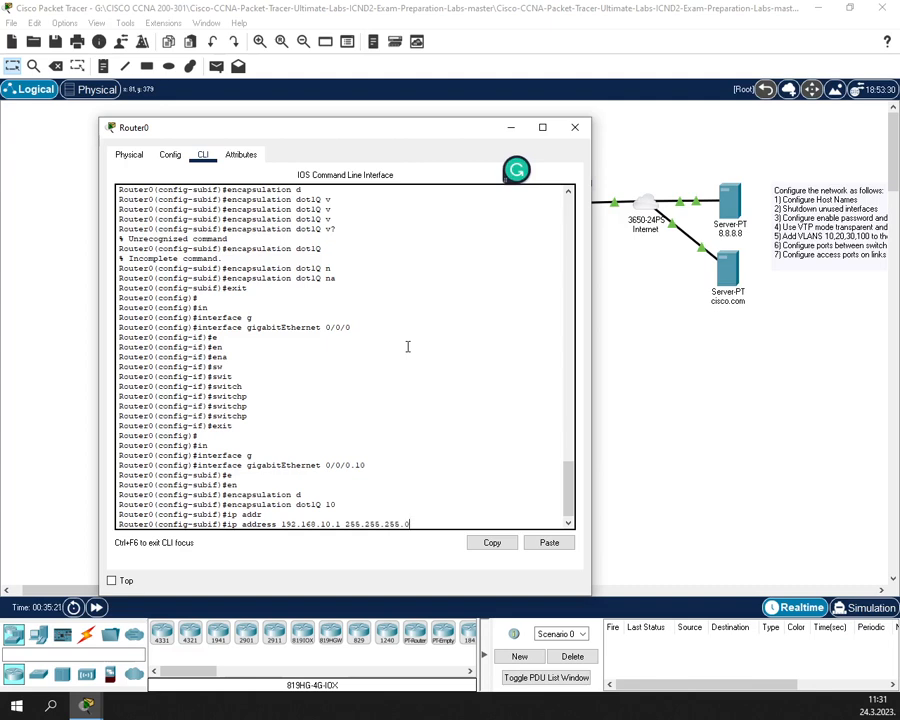
{"action": "type", "text": "0"}
{"action": "key", "text": "Return"}
- Enable subinterface G0/0/0.10 with no shutdown and exit it
{"action": "type", "text": "no sh"}
{"action": "key", "text": "Return"}
{"action": "type", "text": "exit"}
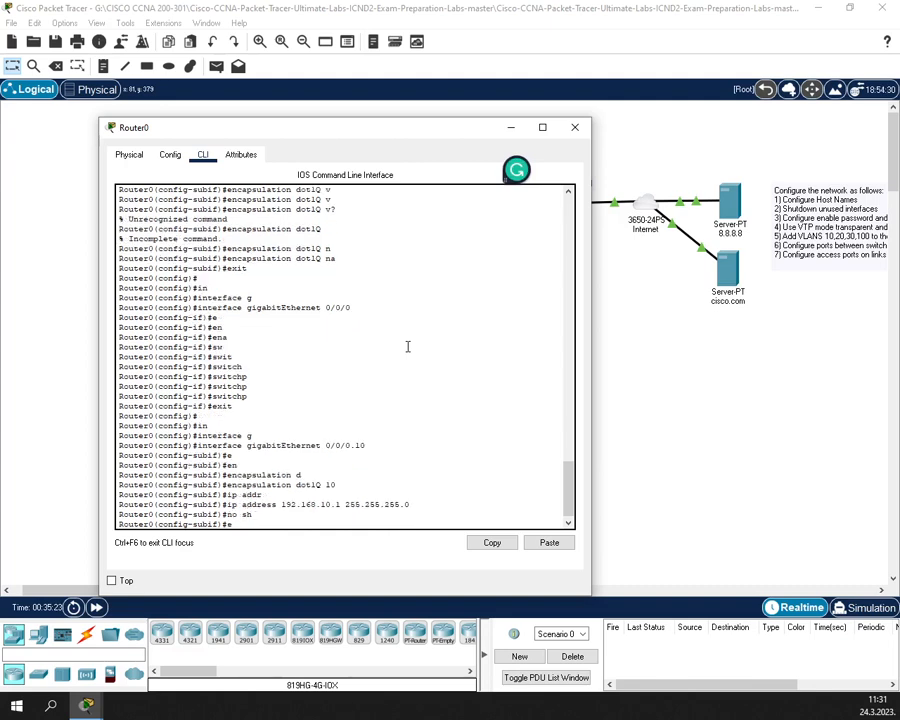
{"action": "key", "text": "Return"}
- Create subinterface G0/0/0.20 and tag it with encapsulation dot1Q 20
{"action": "key", "text": "Up"}
{"action": "key", "text": "Up"}
{"action": "key", "text": "Up"}
{"action": "key", "text": "Up"}
{"action": "key", "text": "Up"}
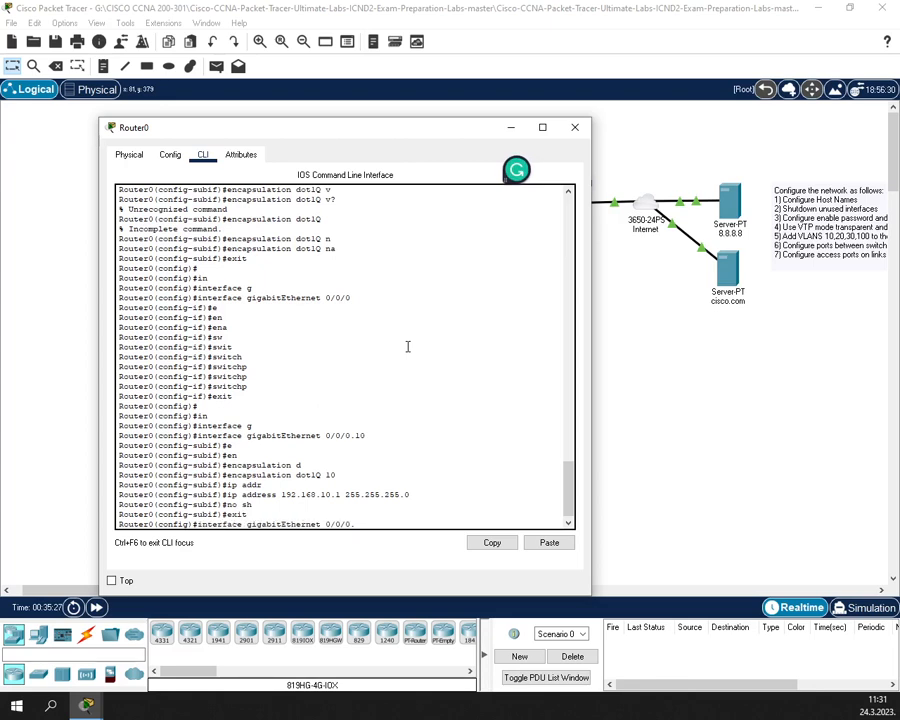
{"action": "type", "text": "20"}
{"action": "key", "text": "Return"}
{"action": "key", "text": "Return"}
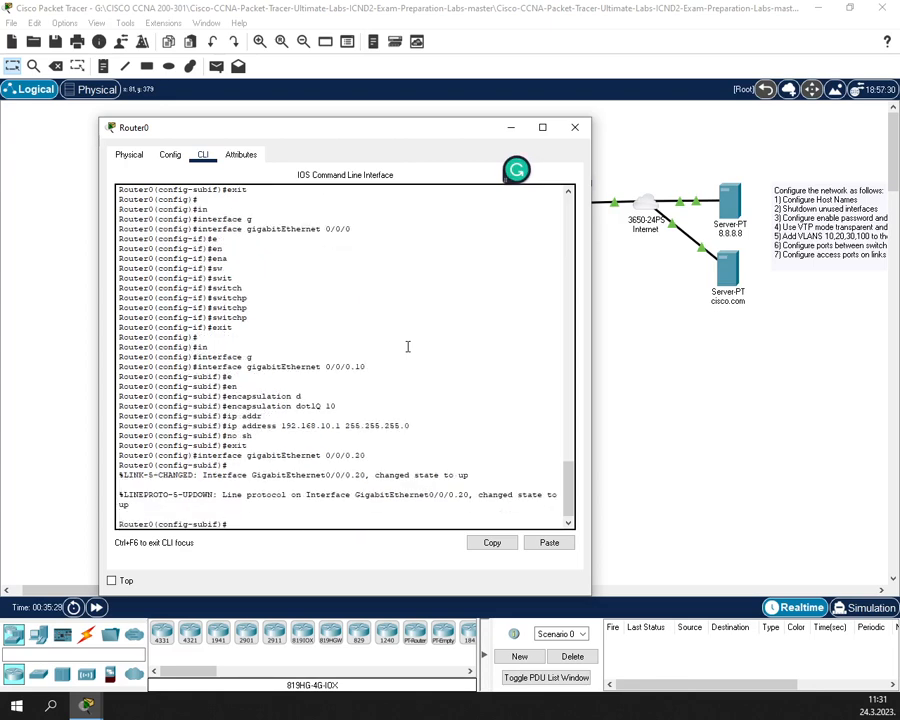
{"action": "key", "text": "Up"}
{"action": "key", "text": "Up"}
{"action": "key", "text": "Up"}
{"action": "key", "text": "Up"}
{"action": "key", "text": "Up"}
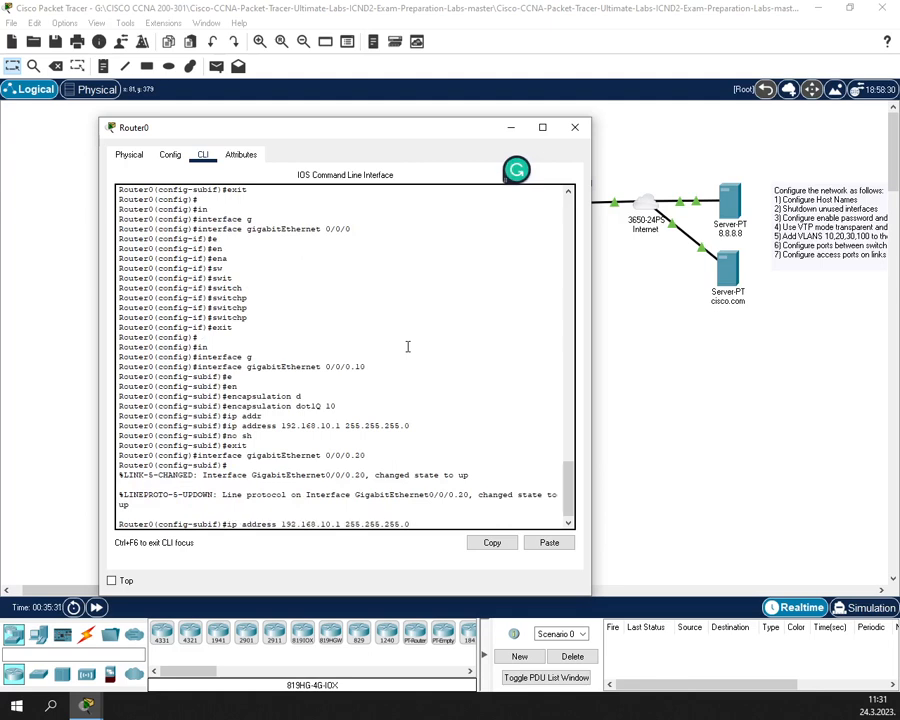
{"action": "key", "text": "Up"}
{"action": "key", "text": "Down"}
{"action": "key", "text": "BackSpace"}
{"action": "key", "text": "BackSpace"}
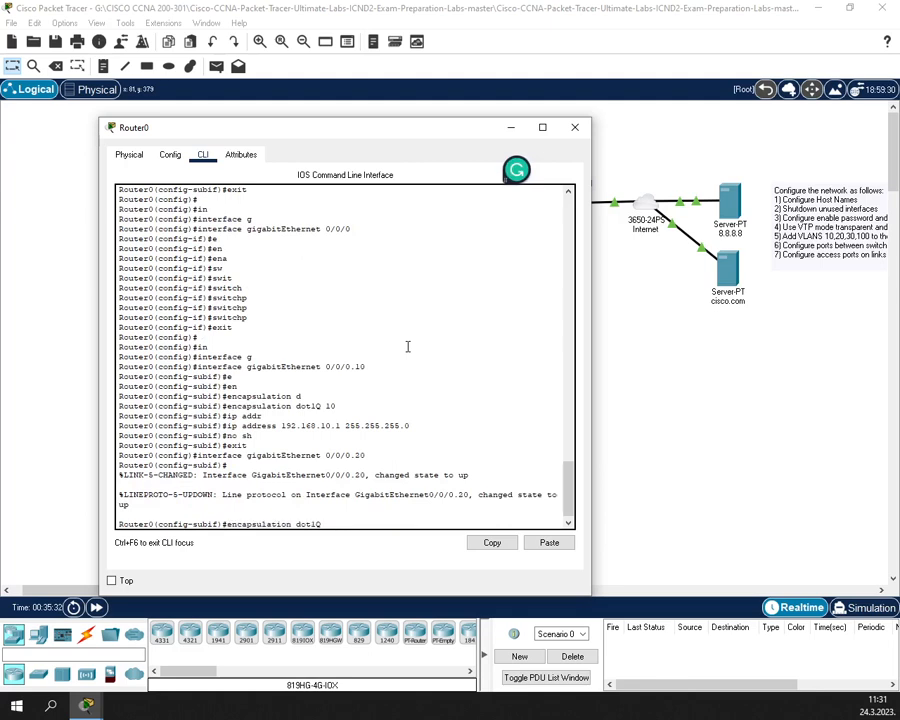
{"action": "type", "text": "20"}
{"action": "key", "text": "Return"}
- Give G0/0/0.20 address 192.168.20.1 255.255.255.0, enable it, and exit
{"action": "key", "text": "Up"}
{"action": "key", "text": "Up"}
{"action": "key", "text": "Up"}
{"action": "key", "text": "Up"}
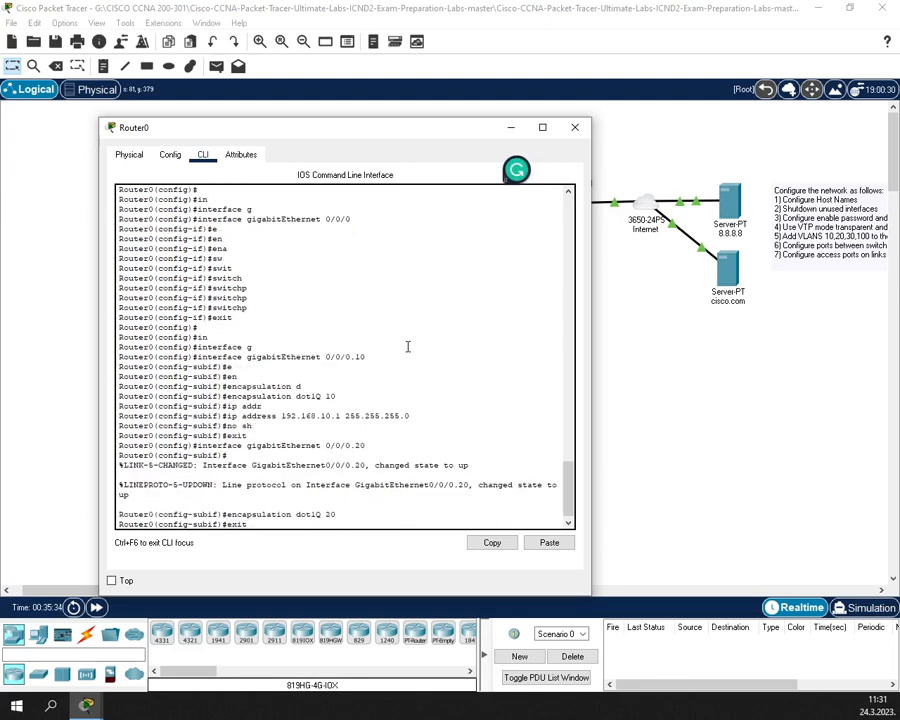
{"action": "key", "text": "Up"}
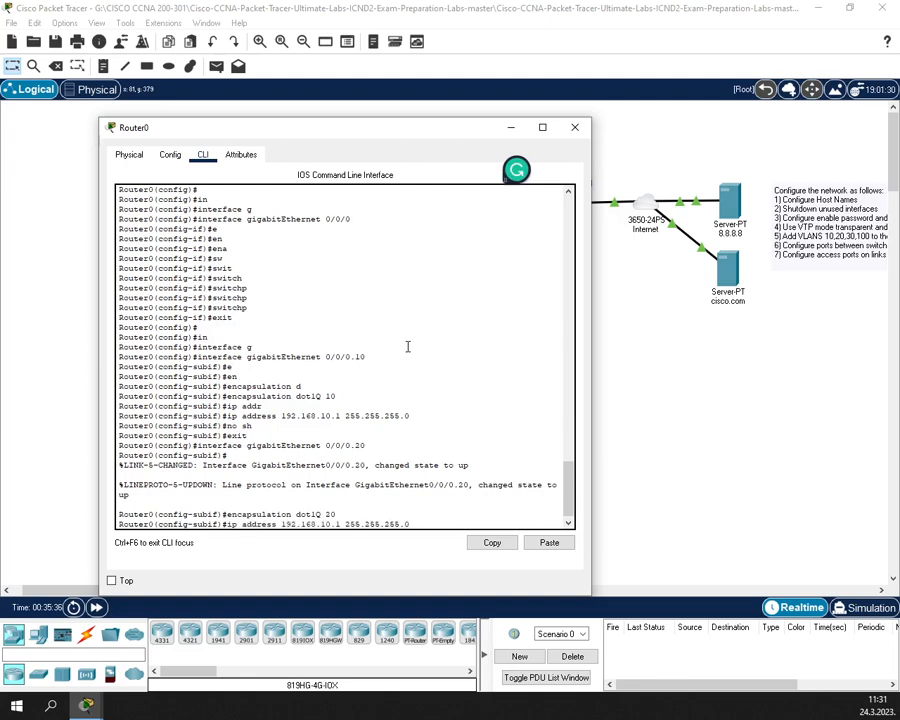
{"action": "key", "text": "Left"}
{"action": "key", "text": "Left"}
{"action": "key", "text": "Left"}
{"action": "key", "text": "Left"}
{"action": "key", "text": "BackSpace"}
{"action": "type", "text": "2"}
{"action": "key", "text": "Return"}
{"action": "type", "text": "e"}
{"action": "type", "text": "no sh"}
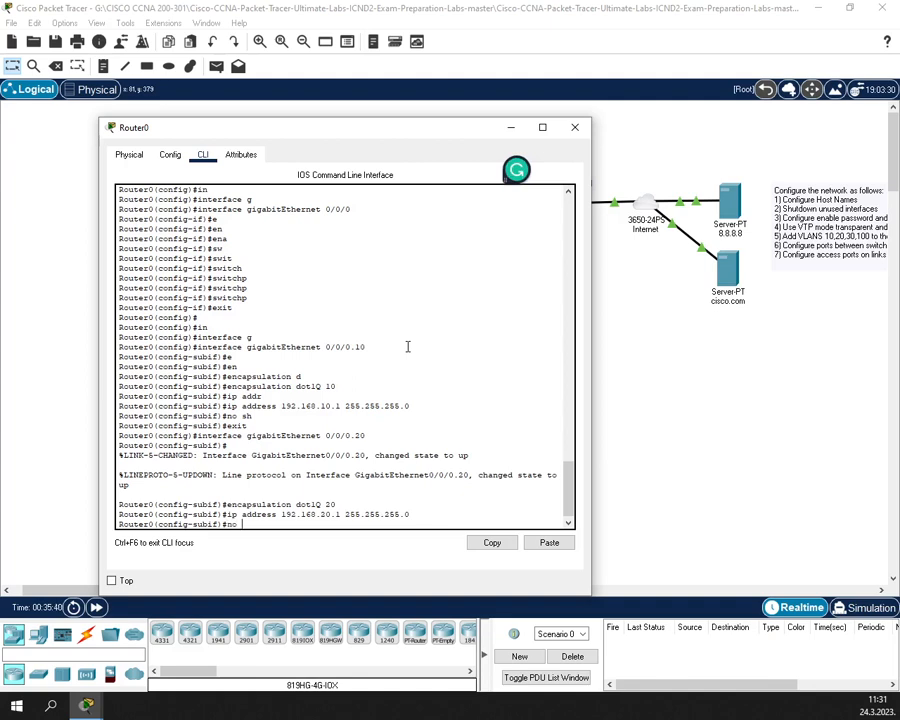
{"action": "key", "text": "Return"}
{"action": "type", "text": "exit"}
{"action": "key", "text": "Return"}
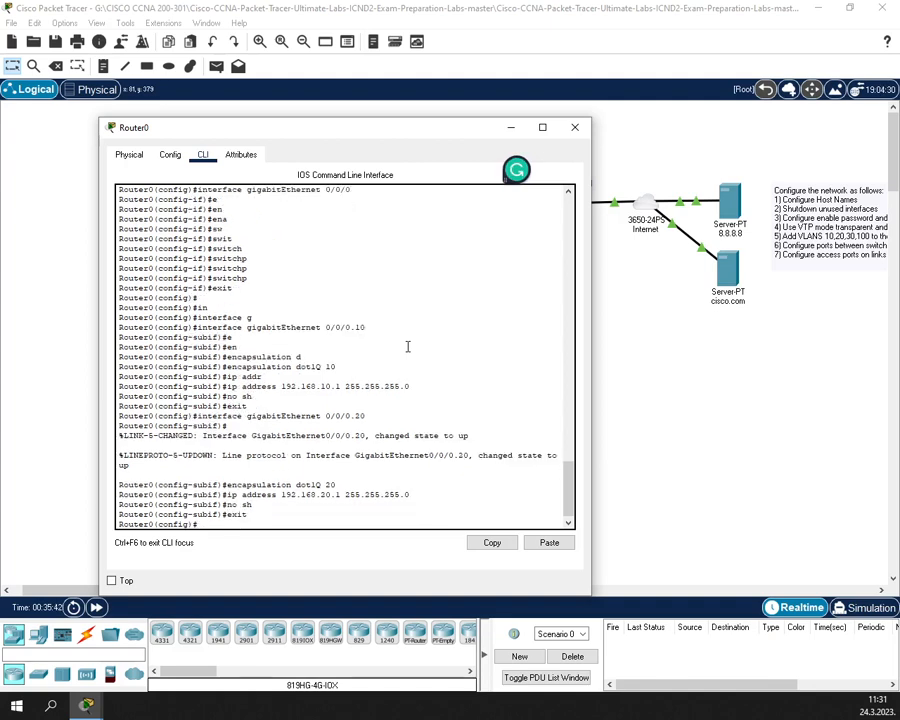
{"action": "key", "text": "Up"}
{"action": "key", "text": "Up"}
{"action": "key", "text": "Up"}
{"action": "key", "text": "Up"}
{"action": "key", "text": "Up"}
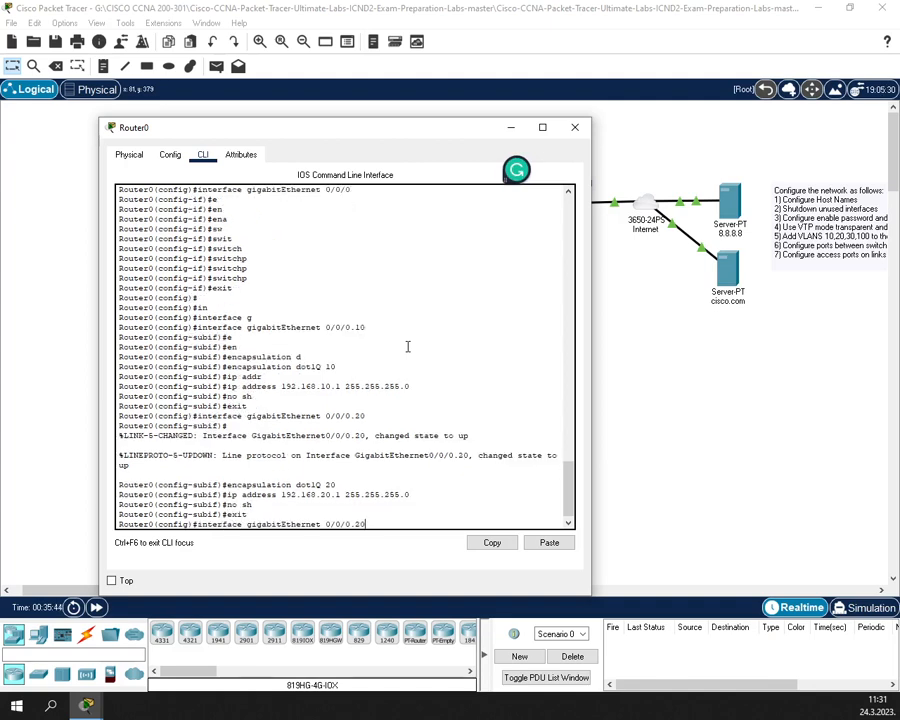
- Create subinterface G0/0/0.30 and tag it with encapsulation dot1Q 30
{"action": "key", "text": "Up"}
{"action": "key", "text": "Down"}
{"action": "key", "text": "BackSpace"}
{"action": "key", "text": "BackSpace"}
{"action": "type", "text": "30"}
{"action": "key", "text": "Return"}
{"action": "key", "text": "Return"}
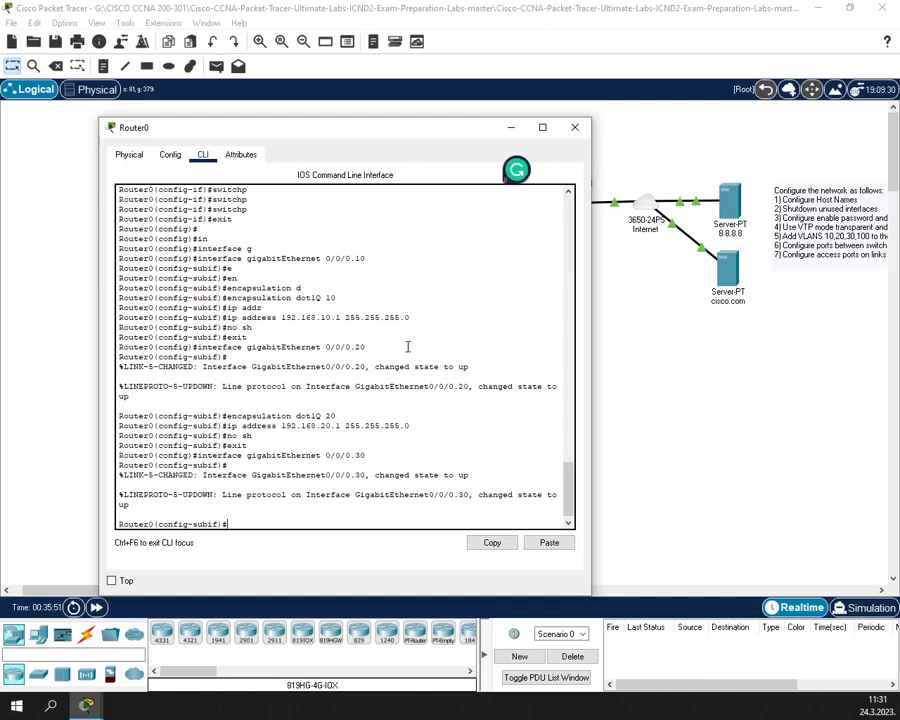
{"action": "key", "text": "Up"}
{"action": "key", "text": "Up"}
{"action": "key", "text": "Up"}
{"action": "key", "text": "Up"}
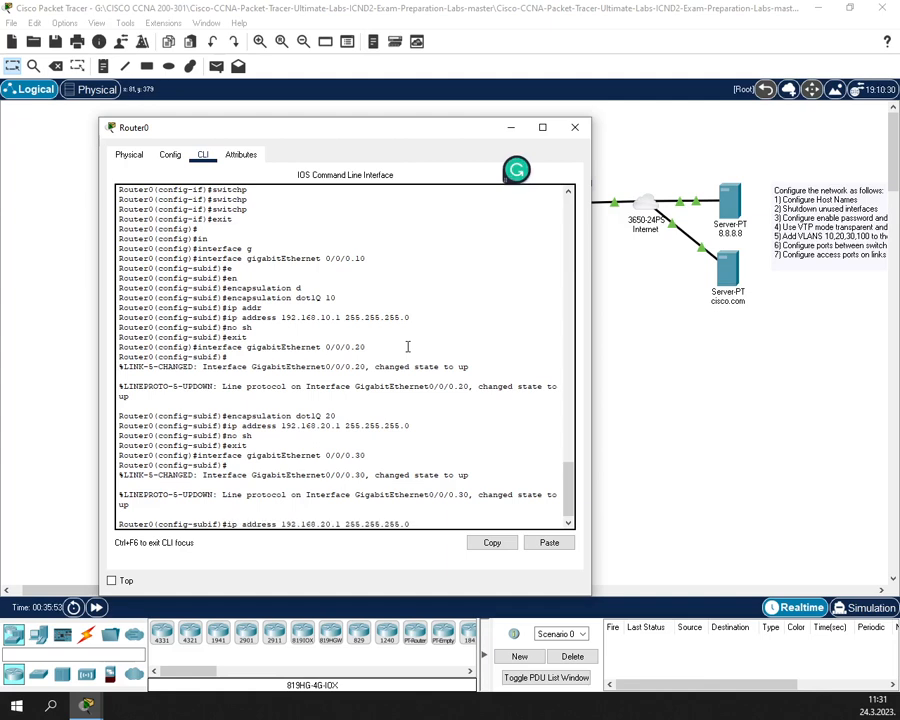
{"action": "key", "text": "Up"}
{"action": "key", "text": "BackSpace"}
{"action": "key", "text": "BackSpace"}
{"action": "type", "text": "30"}
{"action": "key", "text": "Return"}
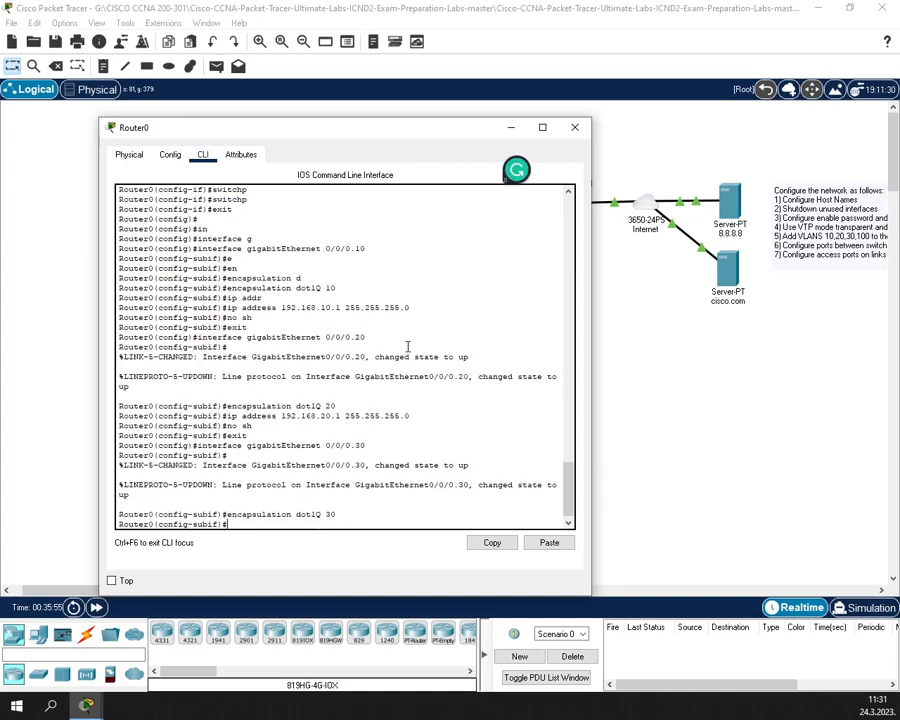
{"action": "key", "text": "Up"}
{"action": "key", "text": "Up"}
- Assign address 192.168.30.1 255.255.255.0 to G0/0/0.30
{"action": "key", "text": "Up"}
{"action": "key", "text": "Up"}
{"action": "key", "text": "Up"}
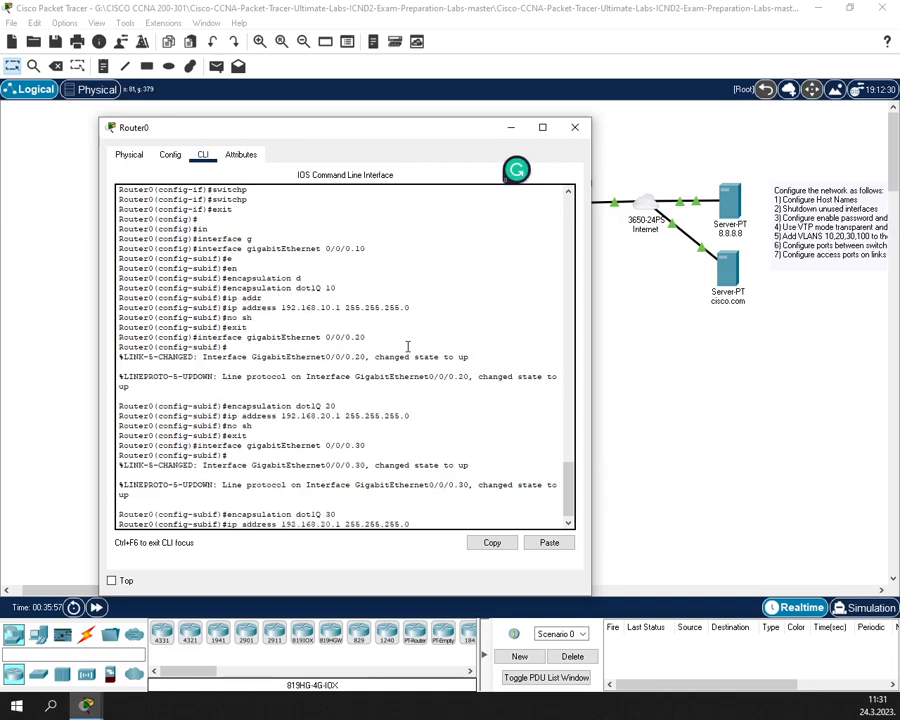
{"action": "key", "text": "Left"}
{"action": "key", "text": "Left"}
{"action": "key", "text": "Left"}
{"action": "key", "text": "Left"}
{"action": "key", "text": "Left"}
{"action": "key", "text": "Left"}
{"action": "key", "text": "Left"}
{"action": "key", "text": "Left"}
{"action": "key", "text": "Left"}
{"action": "key", "text": "Left"}
{"action": "key", "text": "Left"}
{"action": "key", "text": "Left"}
{"action": "key", "text": "Left"}
{"action": "key", "text": "Left"}
{"action": "type", "text": "3"}
{"action": "key", "text": "Return"}
{"action": "key", "text": "Up"}
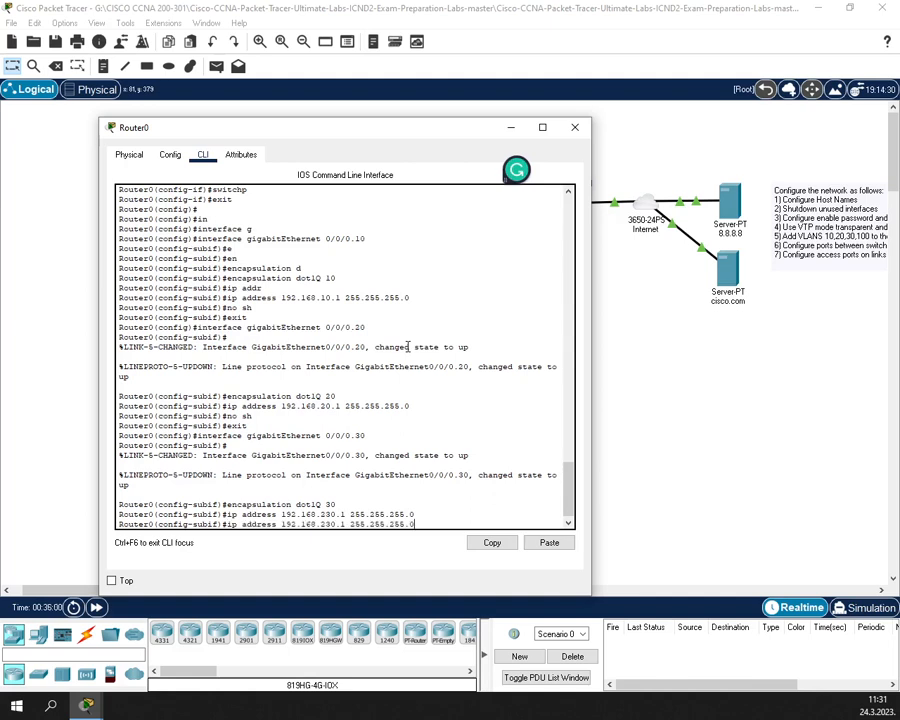
{"action": "key", "text": "BackSpace"}
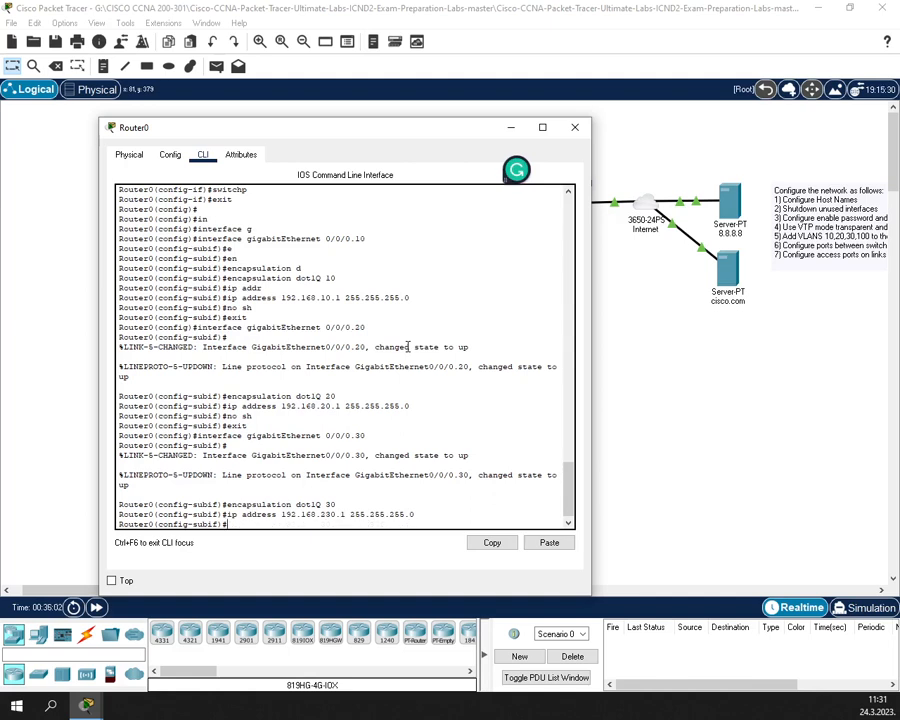
{"action": "key", "text": "Return"}
- Enable G0/0/0.30 with no shutdown, exit, and recall the interface command for editing
{"action": "key", "text": "Up"}
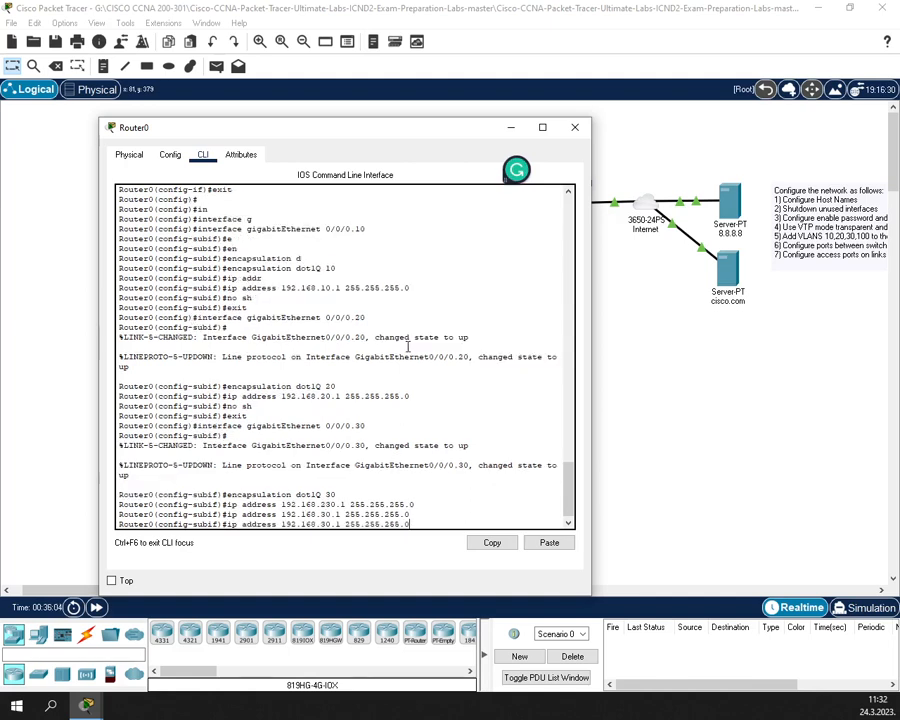
{"action": "key", "text": "Down"}
{"action": "type", "text": "no sh"}
{"action": "key", "text": "Return"}
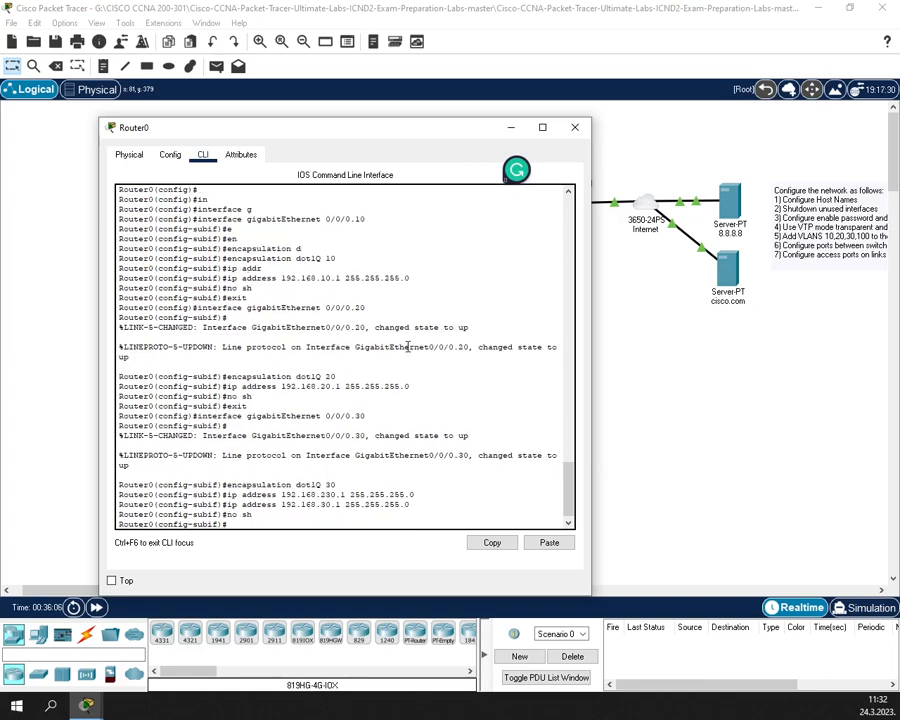
{"action": "type", "text": "exit"}
{"action": "key", "text": "Return"}
{"action": "key", "text": "Return"}
{"action": "key", "text": "Up"}
{"action": "key", "text": "Up"}
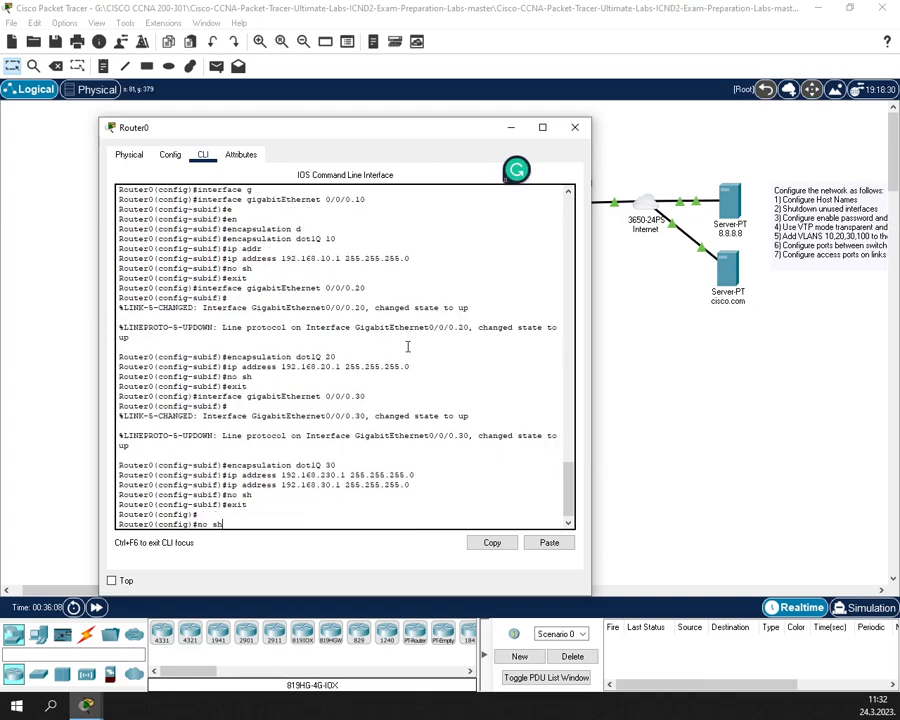
{"action": "key", "text": "Up"}
{"action": "key", "text": "Up"}
{"action": "key", "text": "Up"}
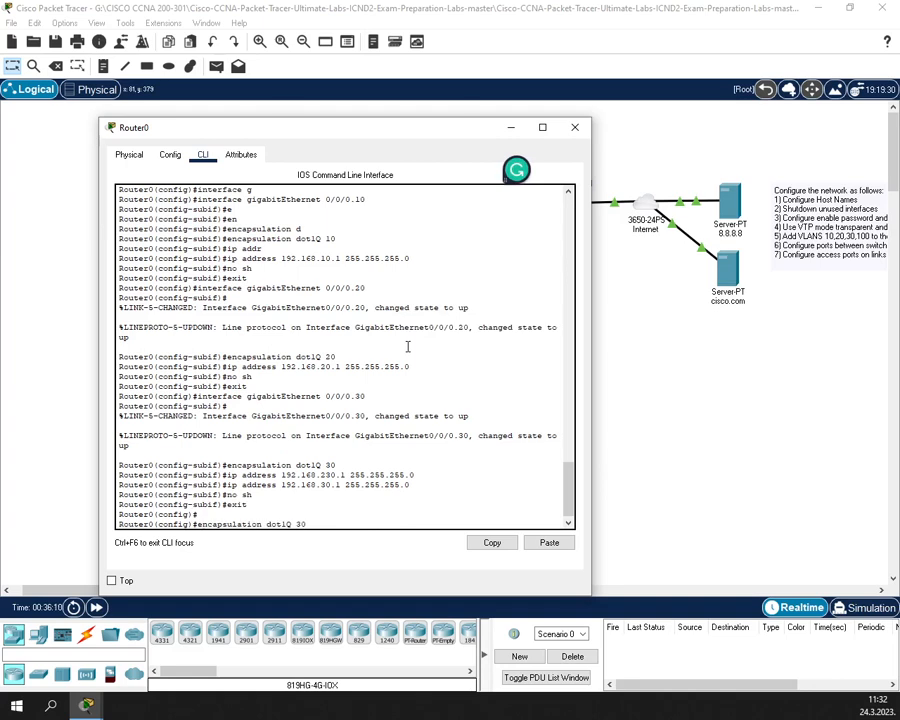
{"action": "key", "text": "Up"}
{"action": "key", "text": "BackSpace"}
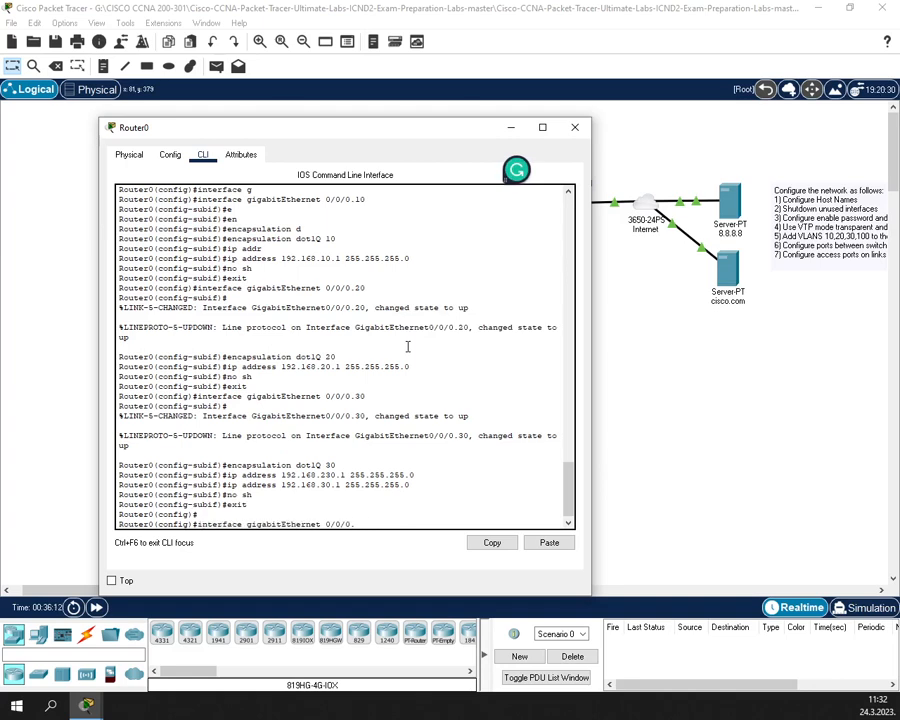
- Create subinterface G0/0/0.100 and tag it with encapsulation dot1Q 100
{"action": "type", "text": "100"}
{"action": "key", "text": "Return"}
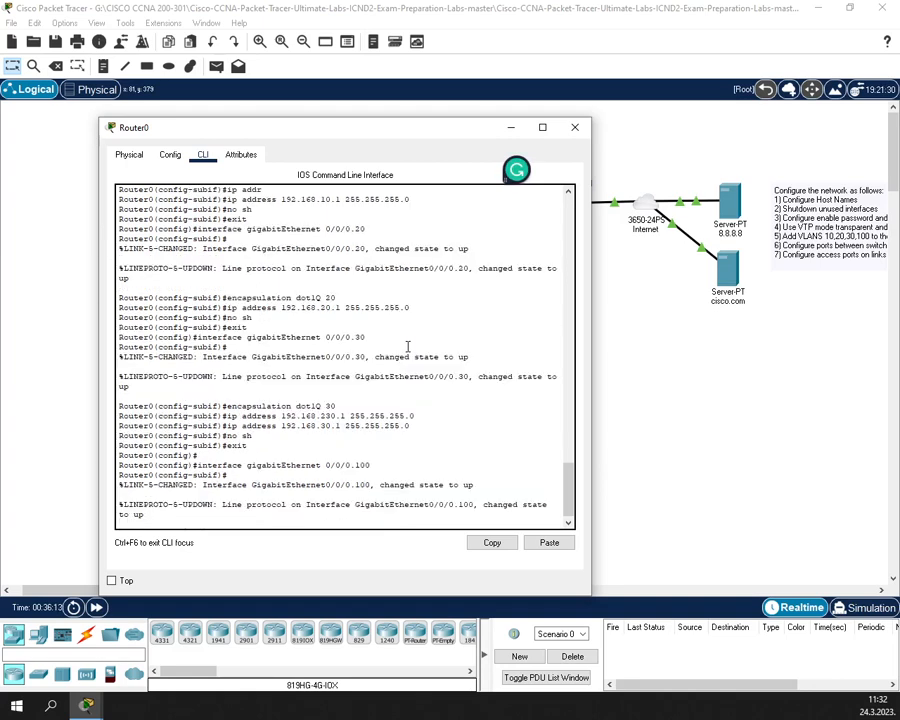
{"action": "key", "text": "Return"}
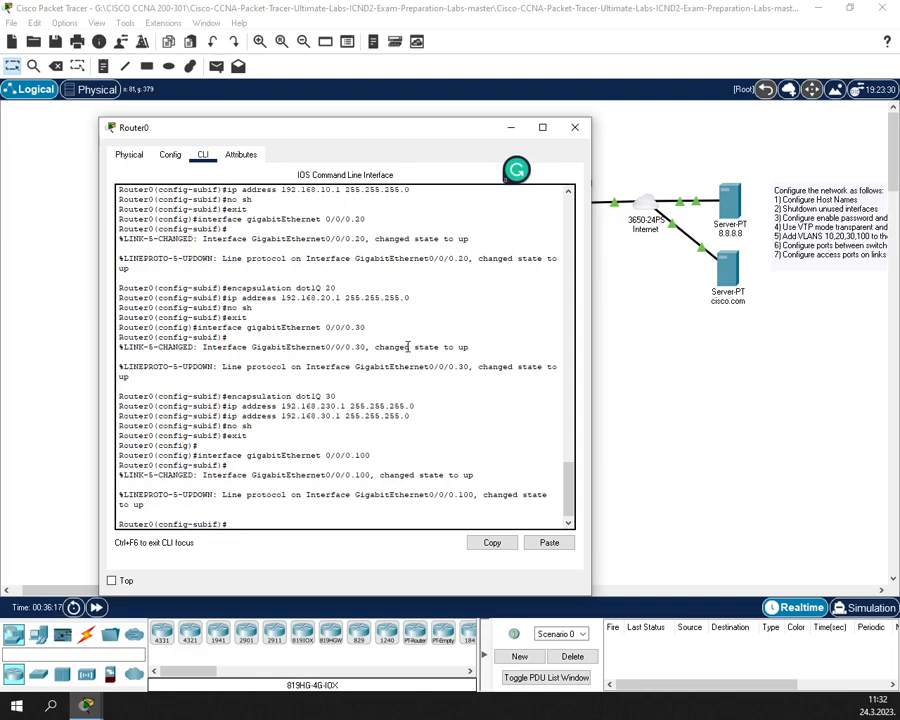
{"action": "key", "text": "Up"}
{"action": "key", "text": "Up"}
{"action": "key", "text": "Up"}
{"action": "key", "text": "Up"}
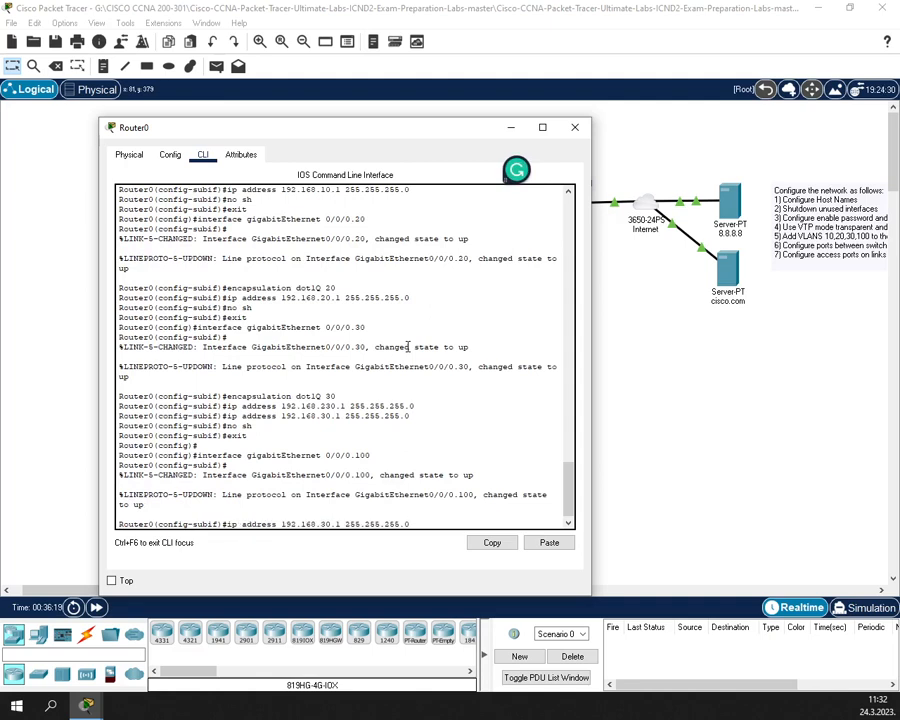
{"action": "key", "text": "Up"}
{"action": "key", "text": "Up"}
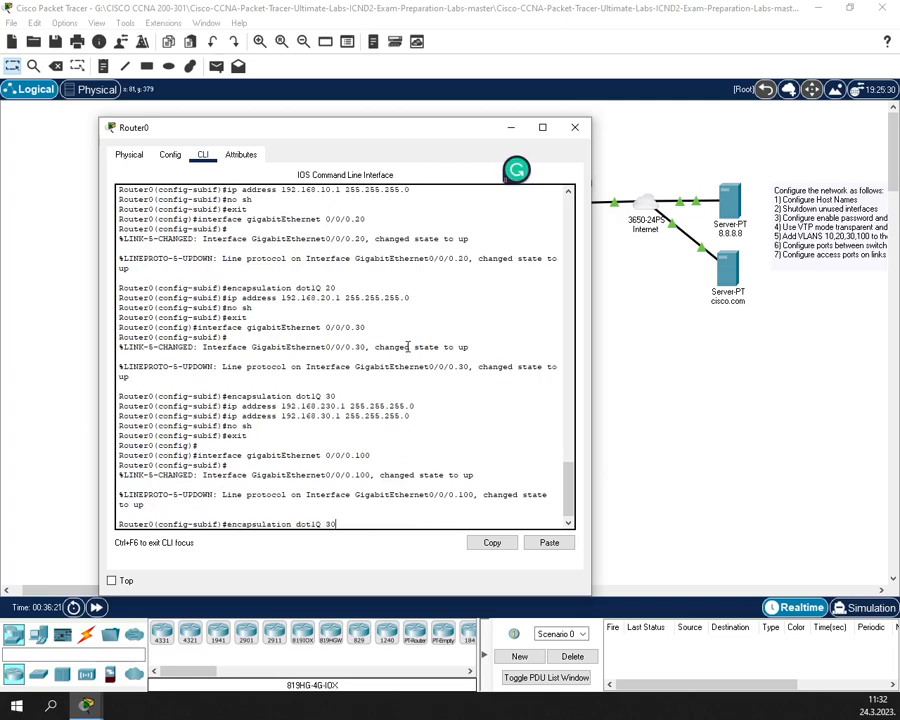
{"action": "key", "text": "BackSpace"}
{"action": "key", "text": "BackSpace"}
{"action": "type", "text": "100"}
{"action": "key", "text": "Return"}
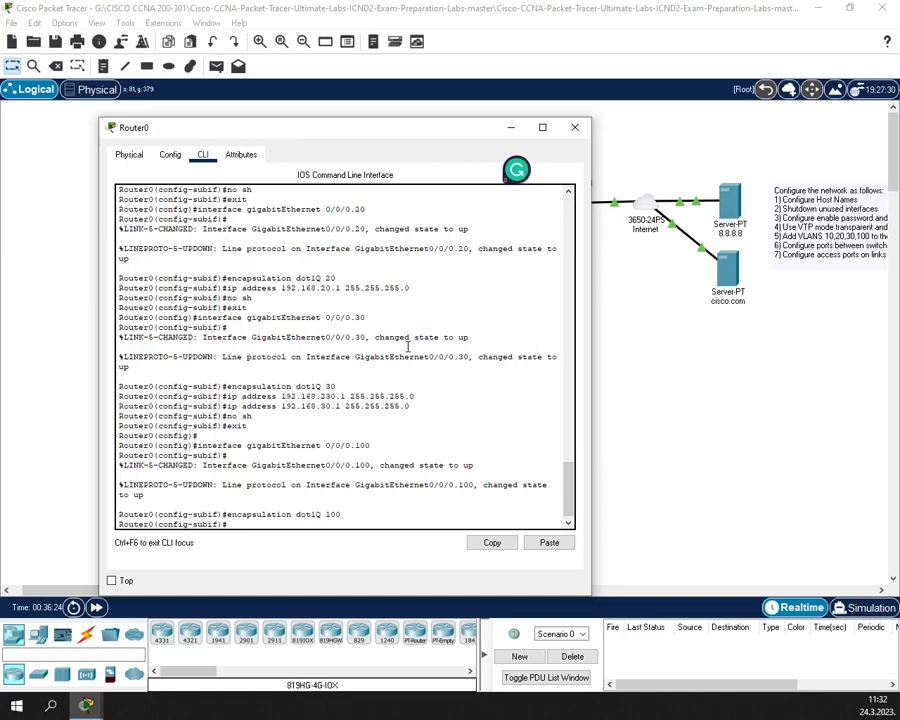
- Assign address 192.168.100.1 255.255.255.0 to G0/0/0.100
{"action": "key", "text": "Up"}
{"action": "key", "text": "Up"}
{"action": "key", "text": "Up"}
{"action": "key", "text": "Up"}
{"action": "key", "text": "Up"}
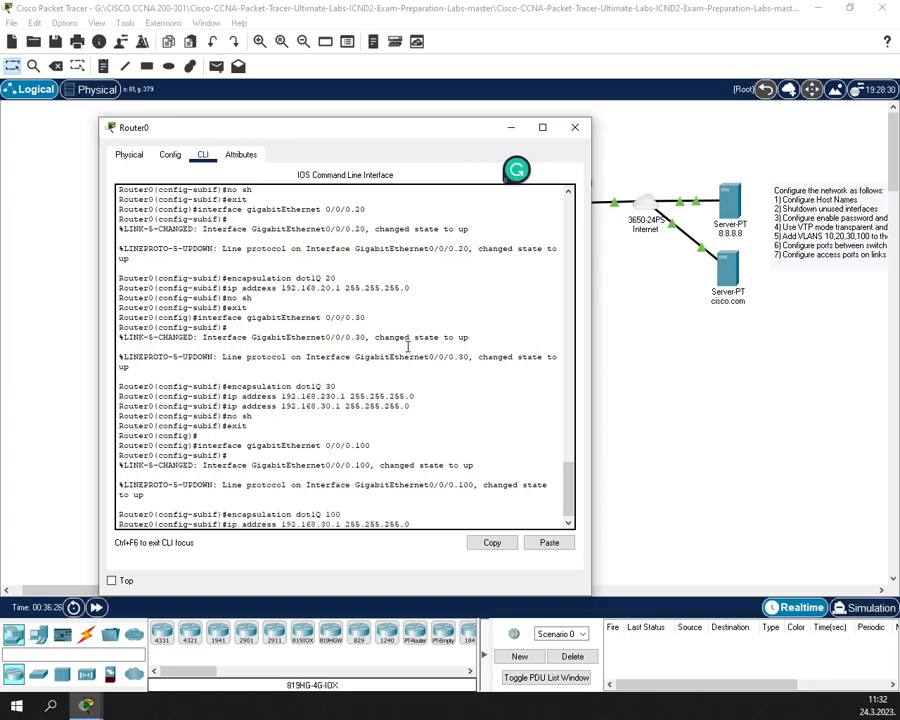
{"action": "key", "text": "Left"}
{"action": "key", "text": "Left"}
{"action": "key", "text": "Left"}
{"action": "key", "text": "Left"}
{"action": "key", "text": "Left"}
{"action": "key", "text": "Left"}
{"action": "key", "text": "Left"}
{"action": "key", "text": "Left"}
{"action": "key", "text": "Left"}
{"action": "key", "text": "Left"}
{"action": "key", "text": "Left"}
{"action": "key", "text": "Left"}
{"action": "key", "text": "Left"}
{"action": "key", "text": "Left"}
{"action": "key", "text": "Left"}
{"action": "key", "text": "Left"}
{"action": "key", "text": "Left"}
{"action": "key", "text": "BackSpace"}
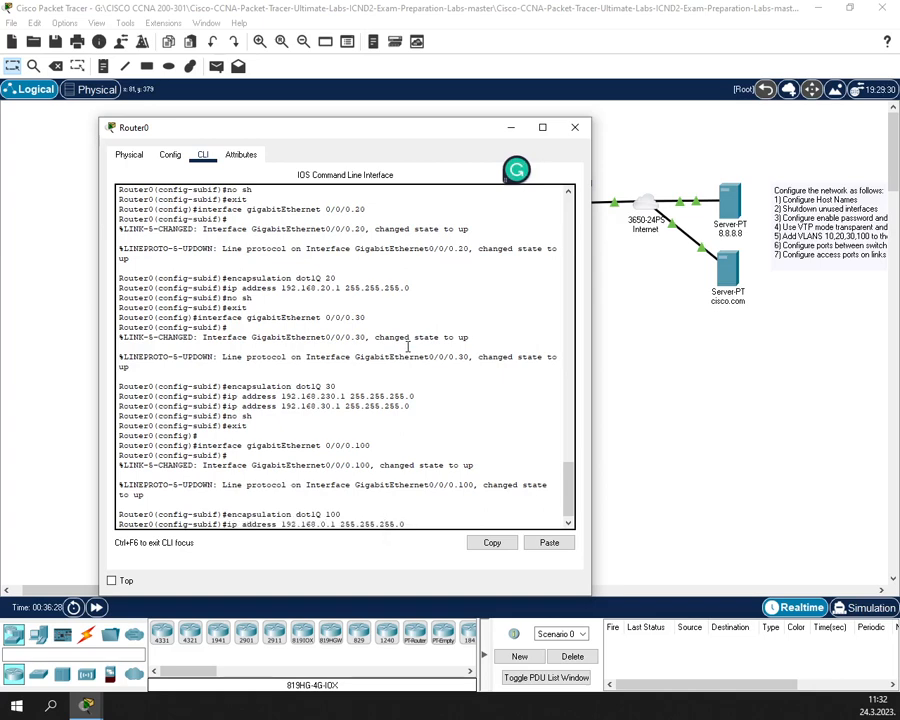
{"action": "type", "text": "100"}
{"action": "key", "text": "Return"}
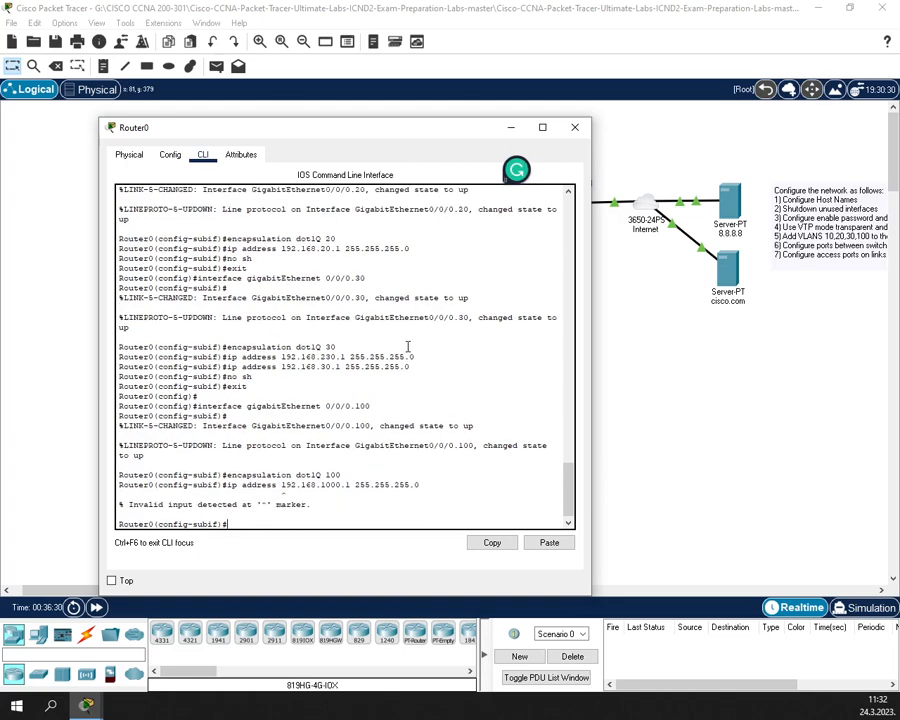
{"action": "key", "text": "Up"}
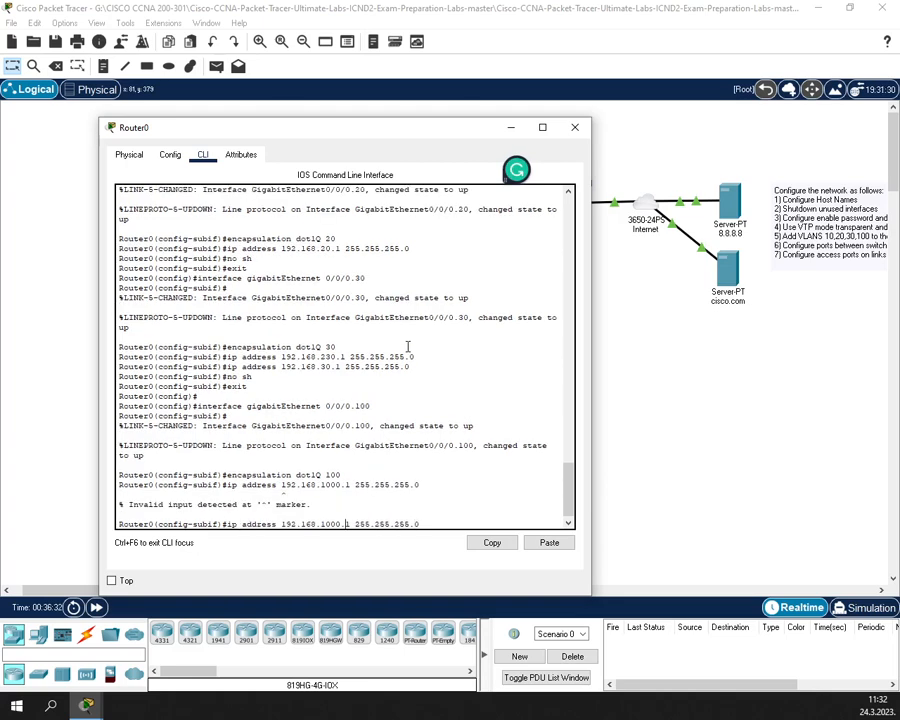
{"action": "key", "text": "BackSpace"}
{"action": "key", "text": "Return"}
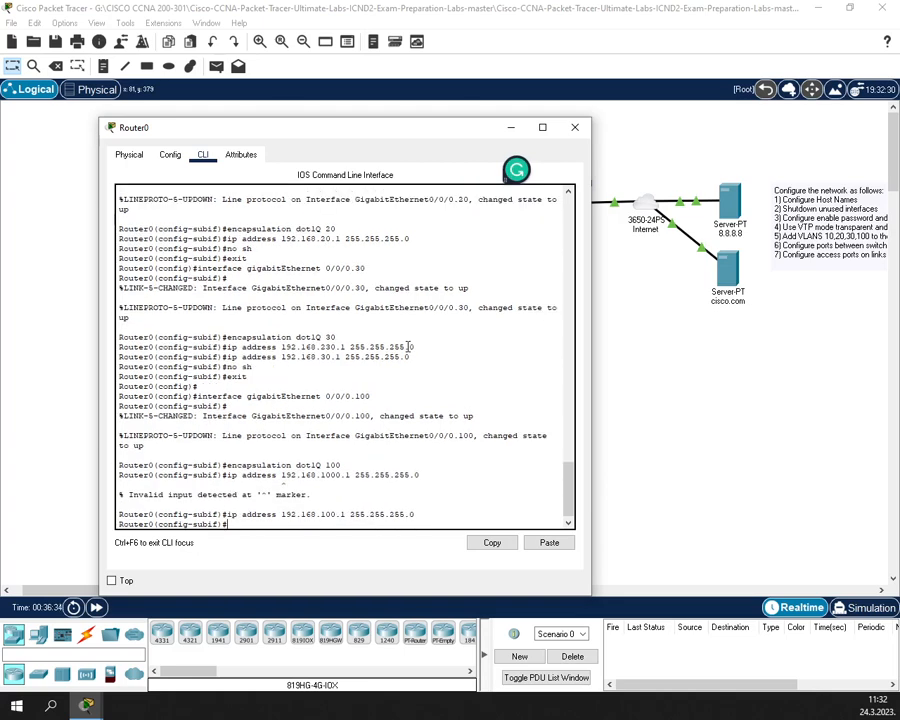
- Enable G0/0/0.100 with no shutdown and exit back to privileged mode
{"action": "type", "text": "no sh"}
{"action": "key", "text": "Return"}
{"action": "type", "text": "exit"}
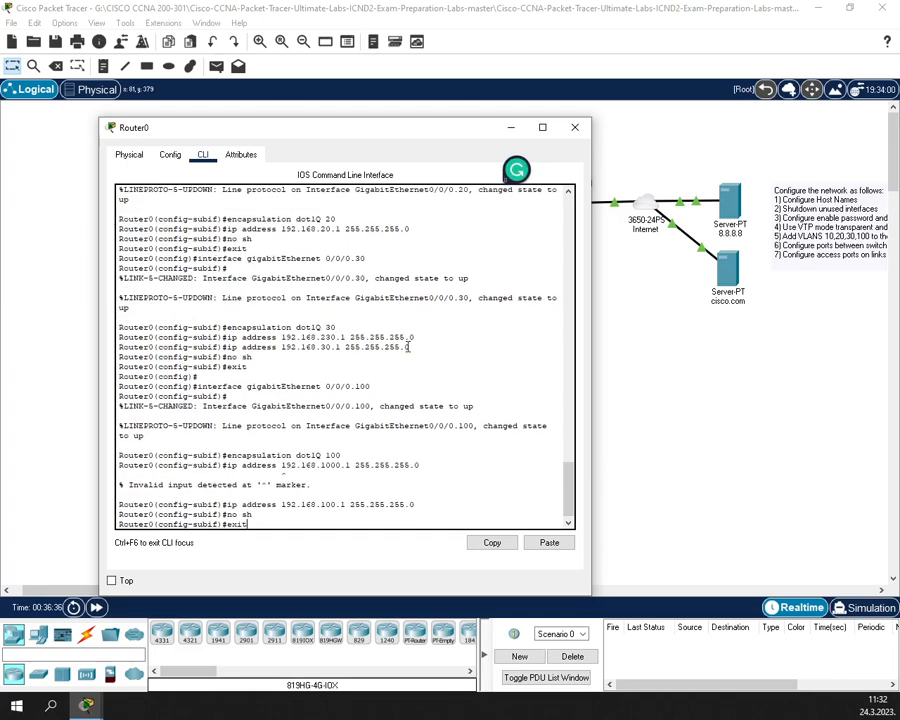
{"action": "key", "text": "Return"}
{"action": "type", "text": "exit"}
{"action": "key", "text": "Return"}
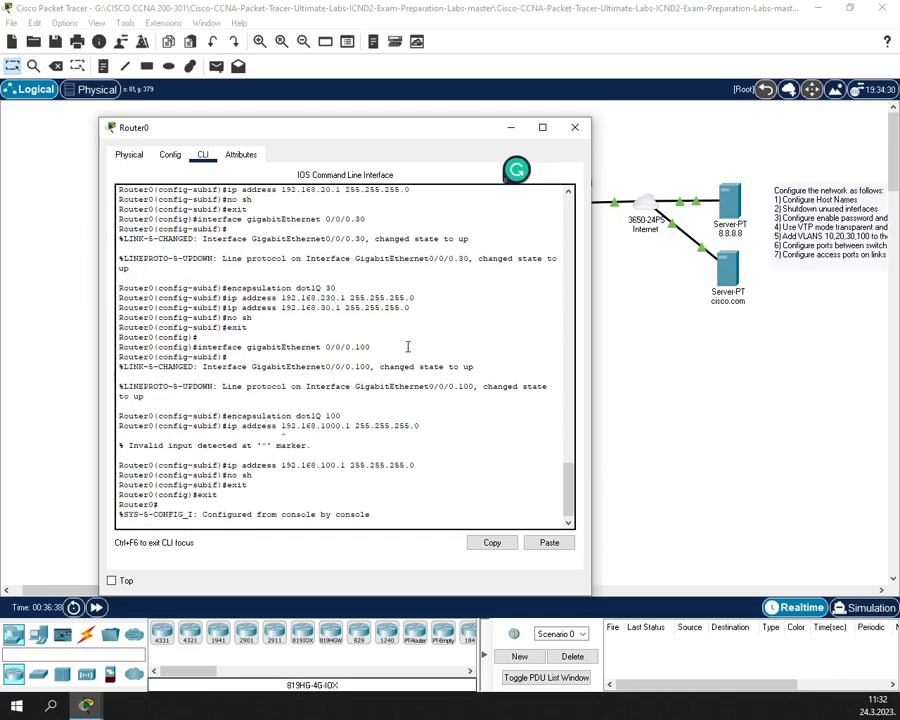
- Save Router0's configuration with wr, close its window, and nudge Router0 on the canvas
{"action": "key", "text": "Return"}
{"action": "type", "text": "wr"}
{"action": "key", "text": "Return"}
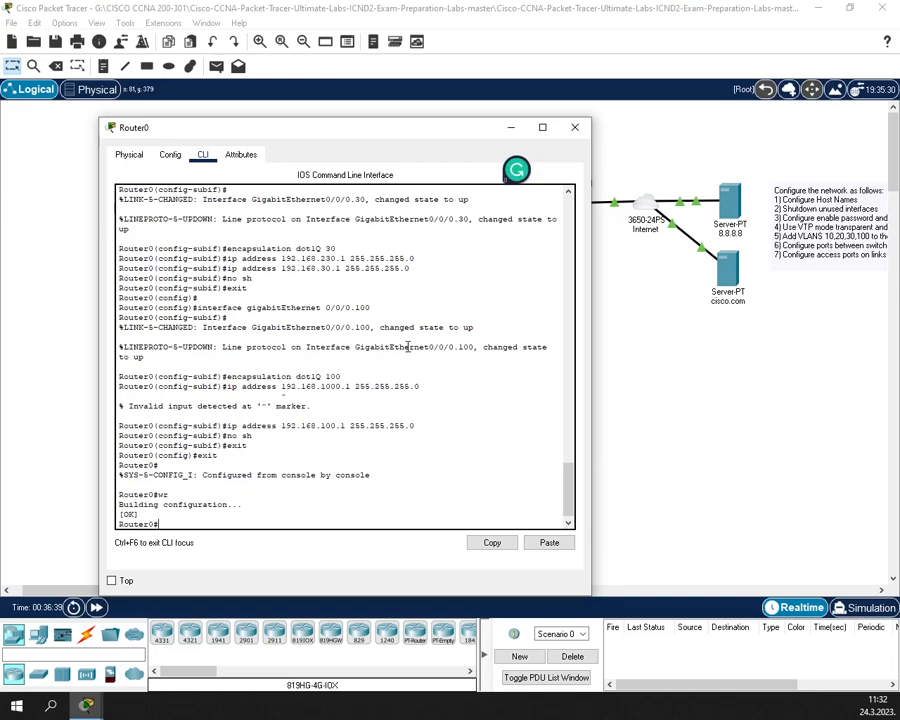
{"action": "left_click", "coordinate": [573, 130]}
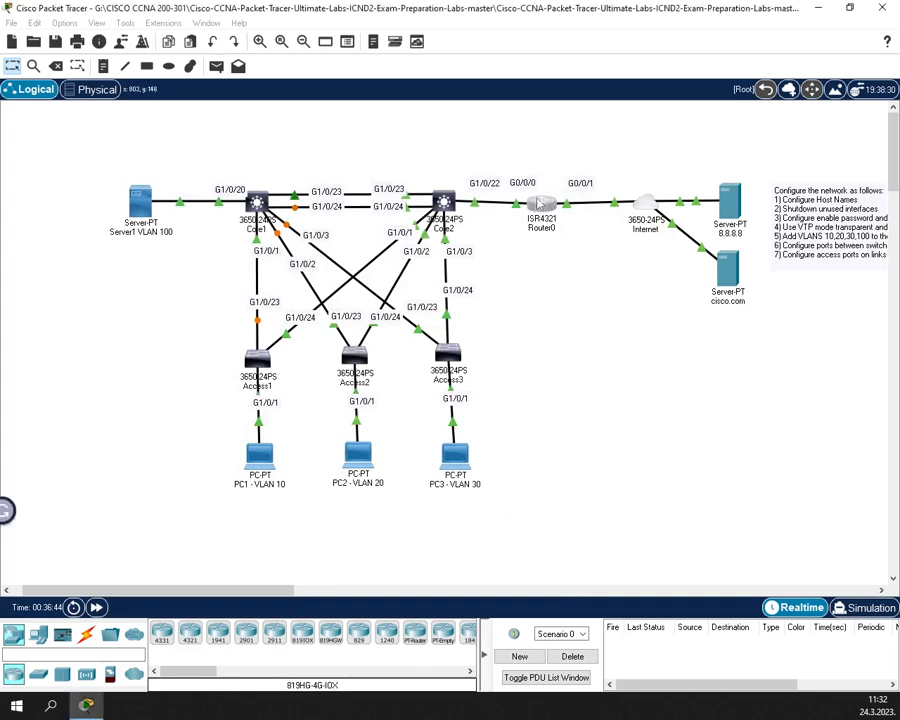
{"action": "left_click_drag", "start_coordinate": [534, 204], "coordinate": [541, 197]}
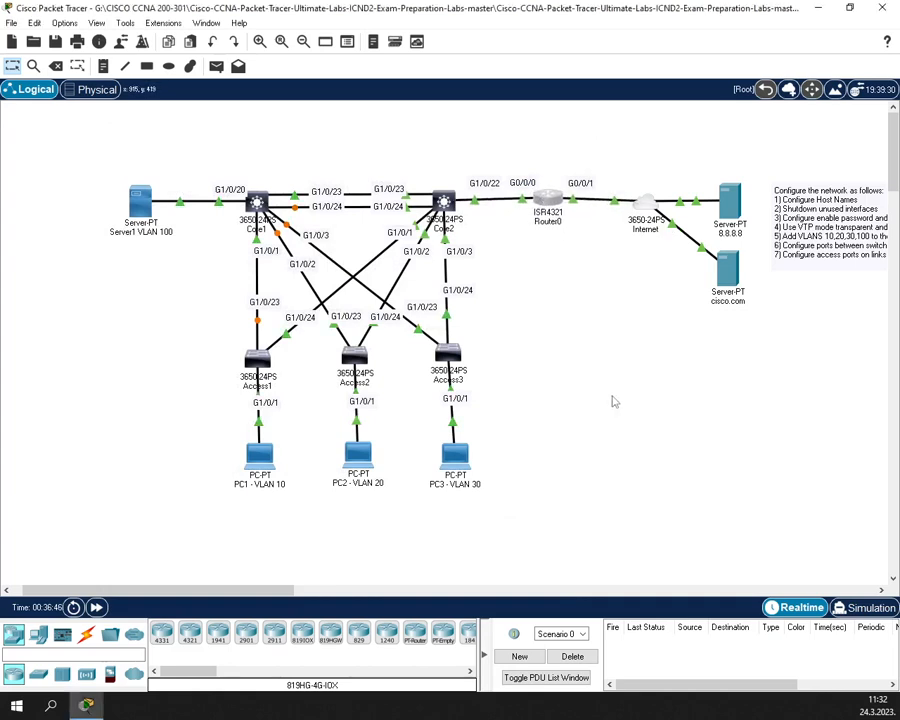
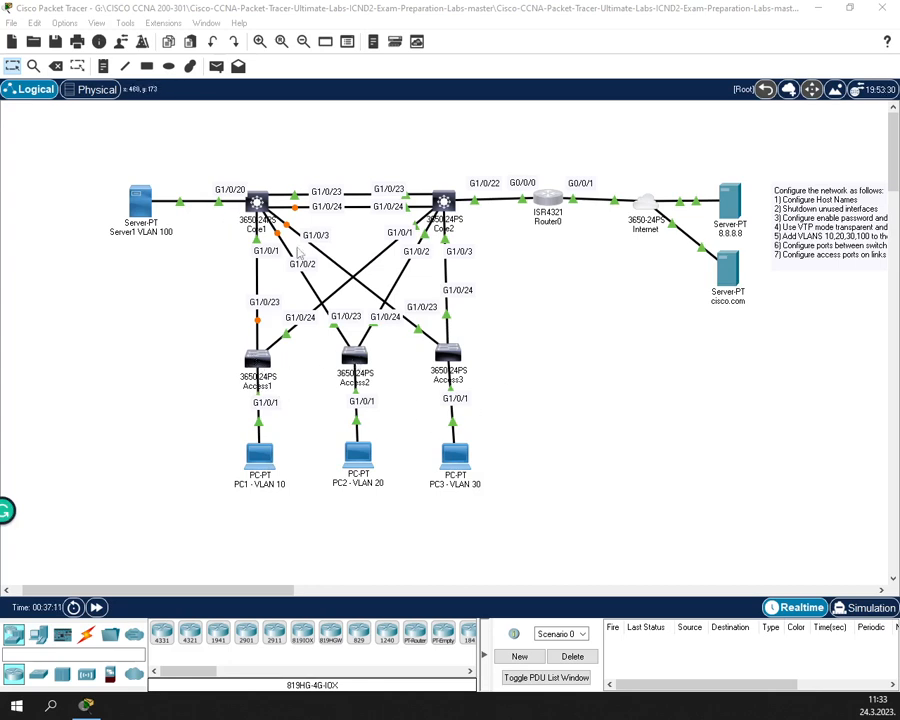
- Open Core1's device window from the Logical workspace topology
{"action": "left_click", "coordinate": [257, 203]}
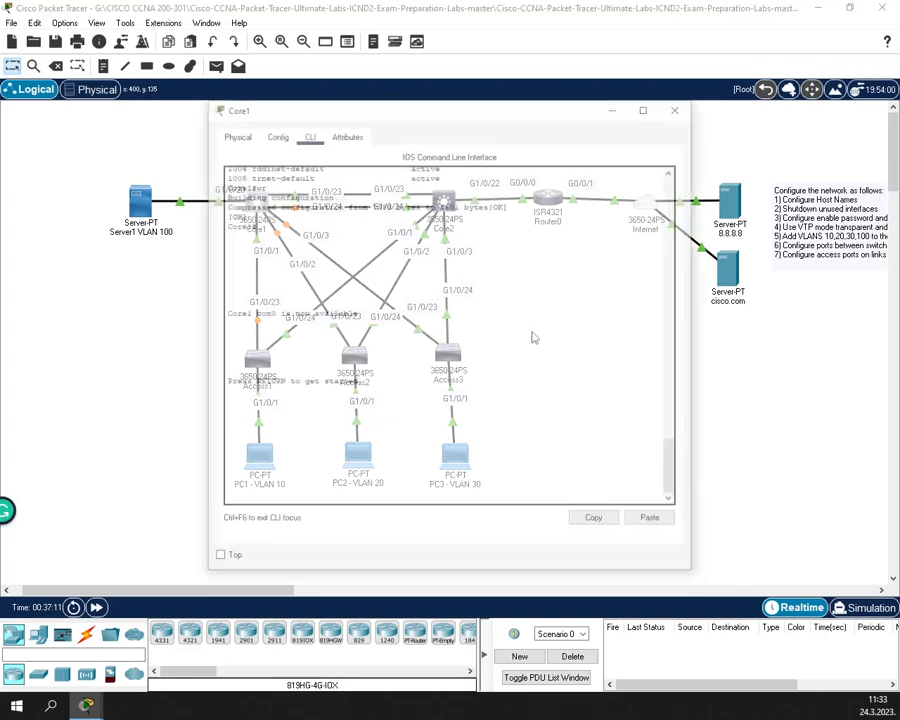
- Enter privileged mode with enable, then global configuration with conf t on Core1
{"action": "key", "text": "Return"}
{"action": "key", "text": "Return"}
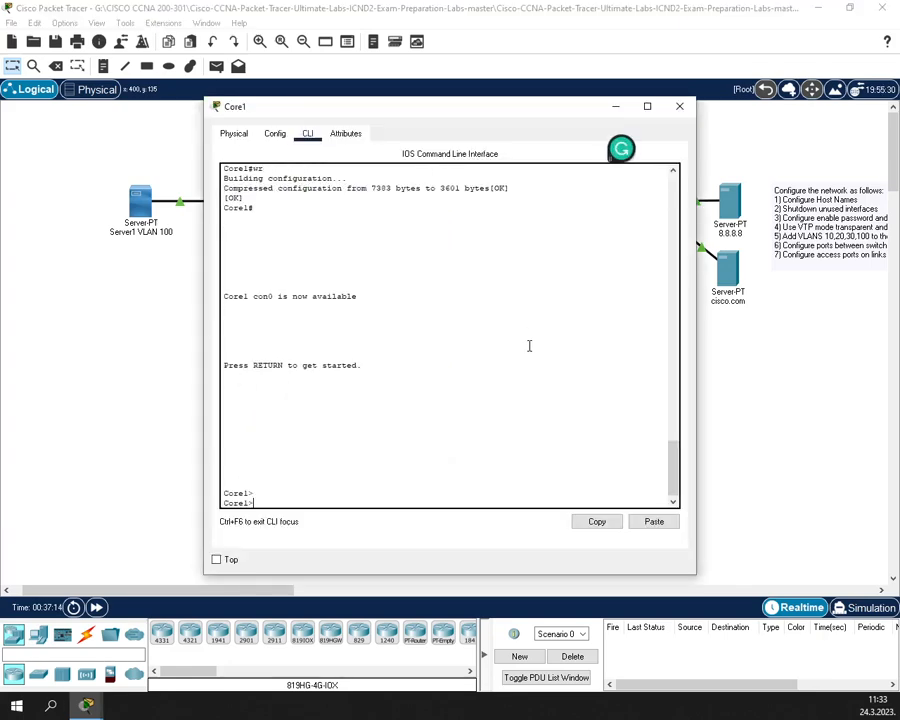
{"action": "type", "text": "enable"}
{"action": "key", "text": "Return"}
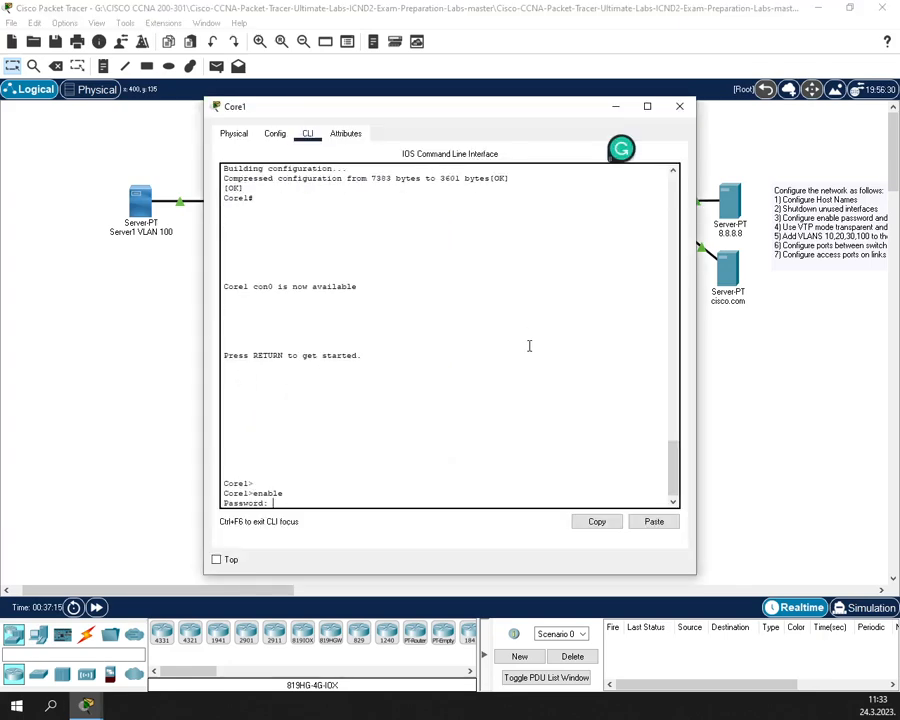
{"action": "key", "text": "Return"}
{"action": "type", "text": "conf t"}
{"action": "key", "text": "Return"}
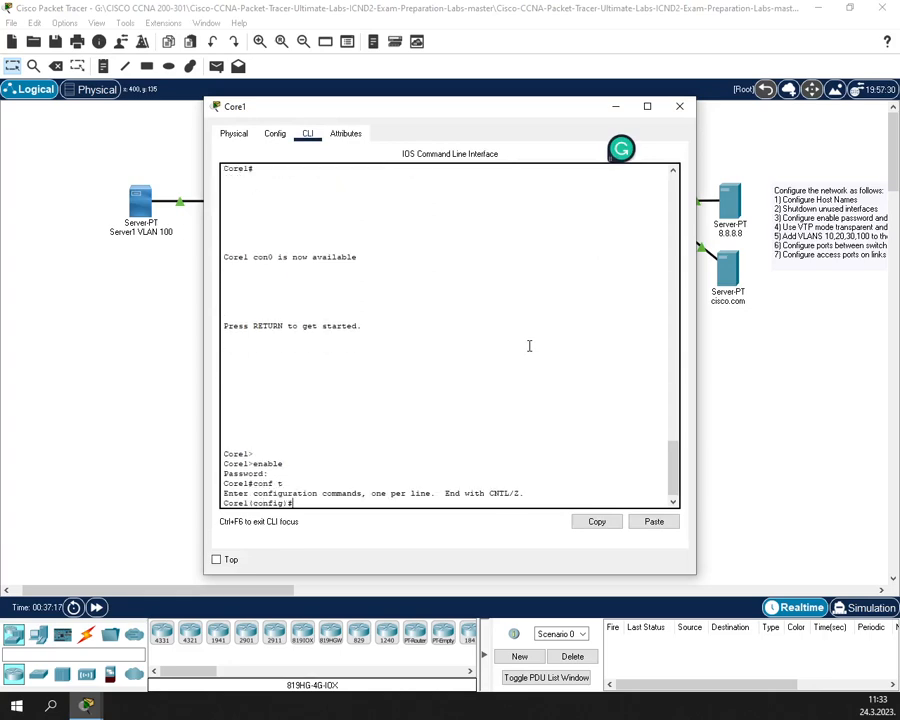
{"action": "left_click_drag", "start_coordinate": [413, 123], "coordinate": [573, 156]}
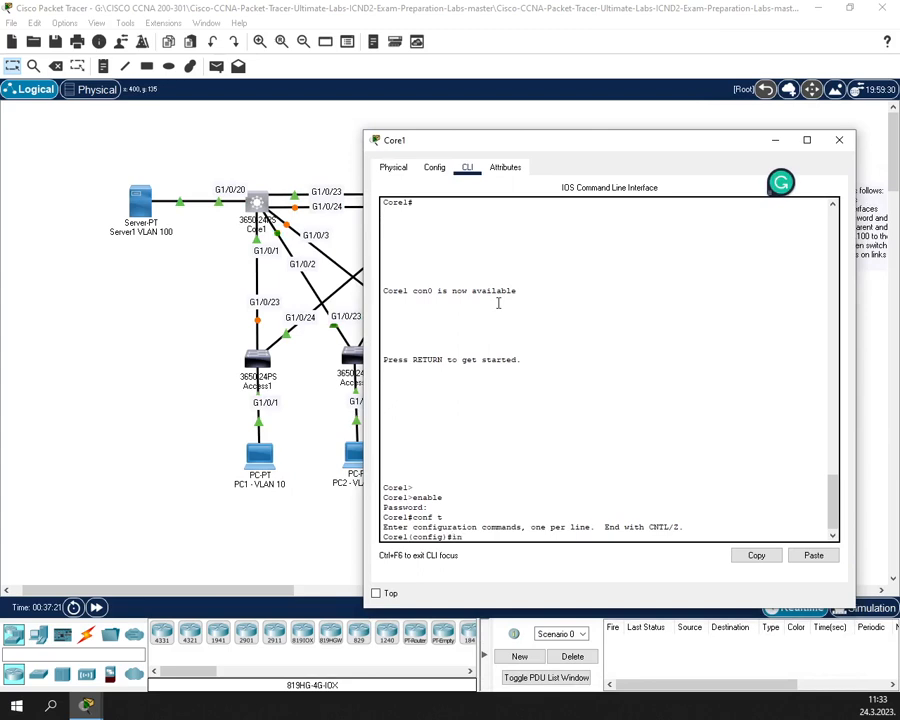
- Select interface range GigabitEthernet1/0/23-24
{"action": "type", "text": "in"}
{"action": "key", "text": "Tab"}
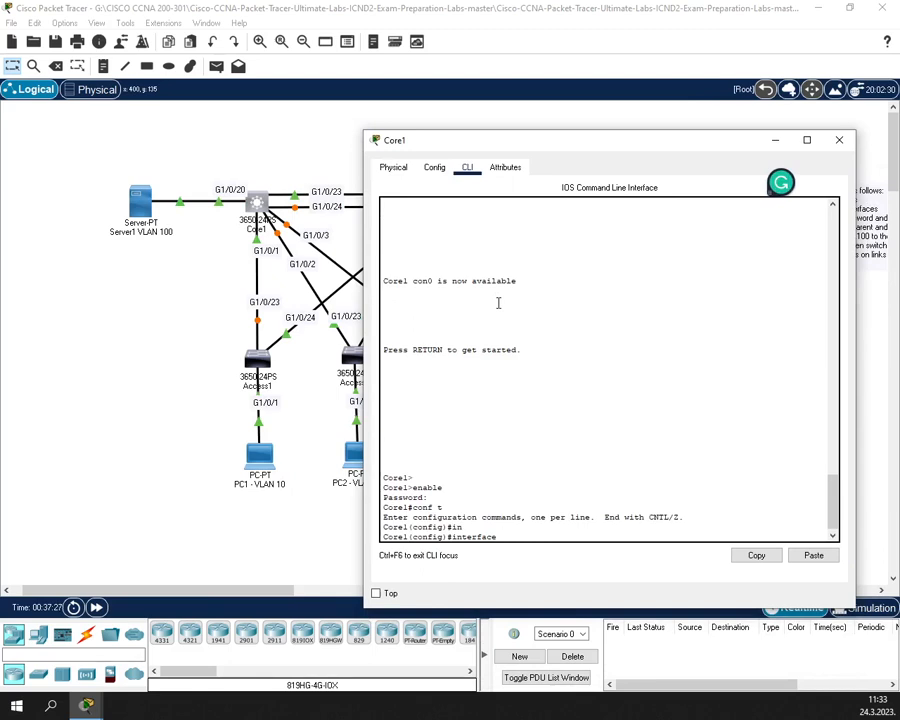
{"action": "type", "text": "ra"}
{"action": "key", "text": "Tab"}
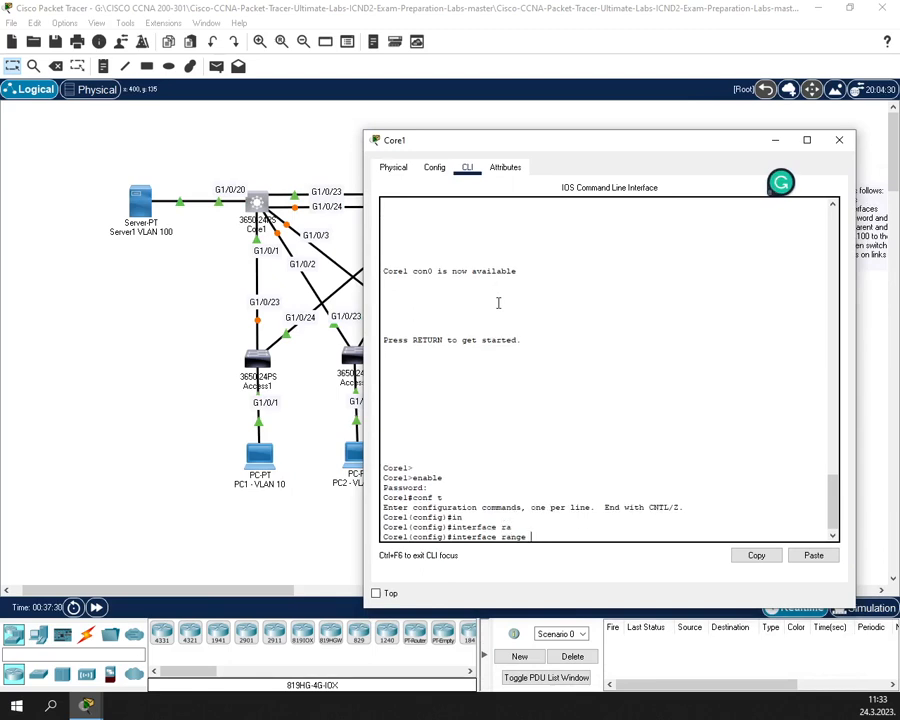
{"action": "type", "text": "gi"}
{"action": "key", "text": "Tab"}
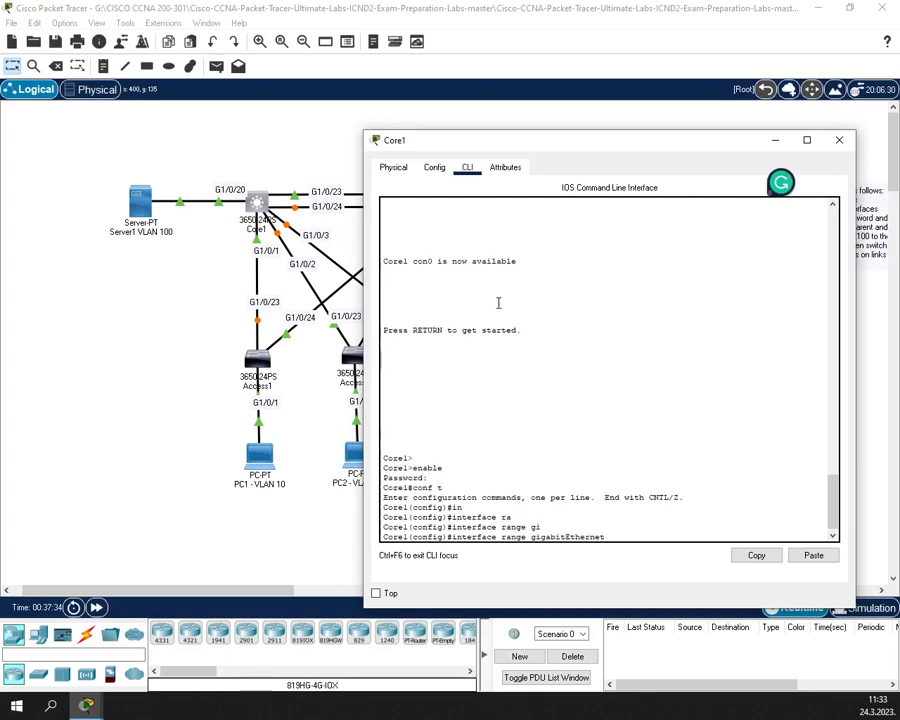
{"action": "type", "text": "1/0/23-24"}
{"action": "key", "text": "Return"}
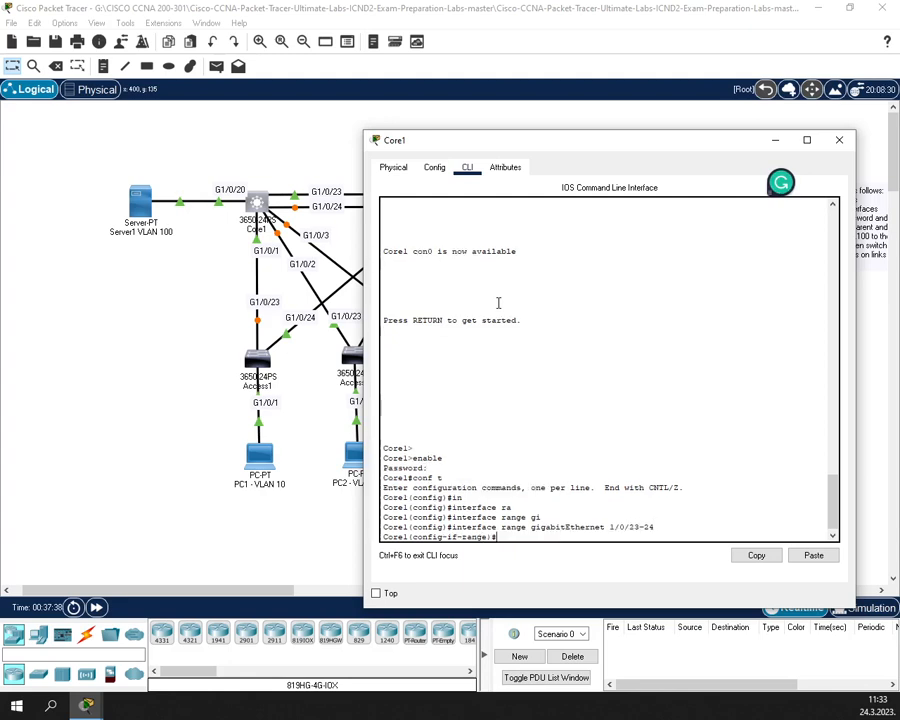
- Set switchport trunk encapsulation dot1q on ports 1/0/23-24
{"action": "type", "text": "ww"}
{"action": "key", "text": "Tab"}
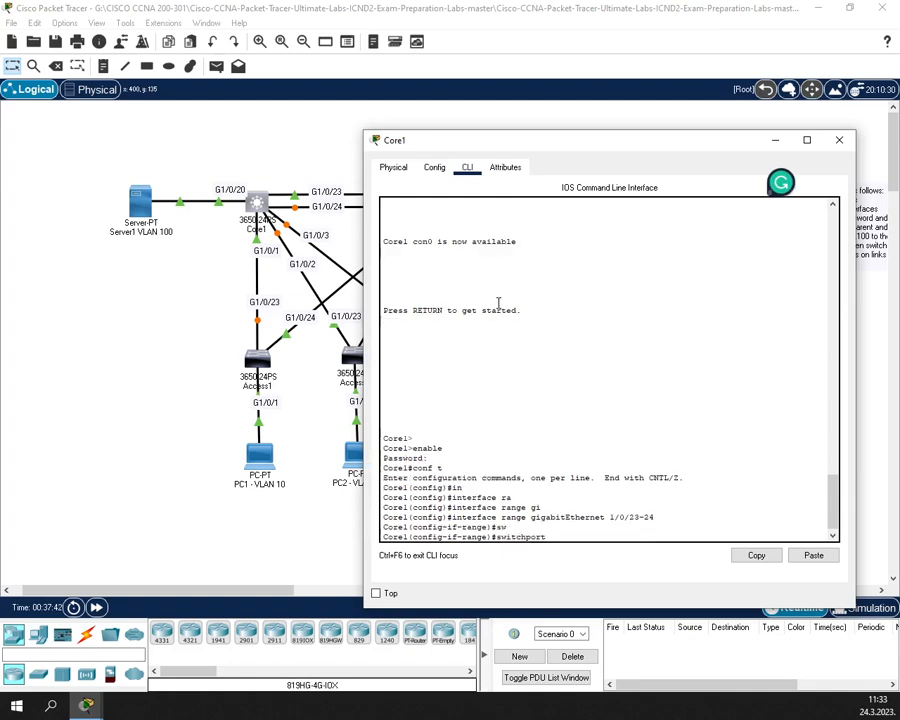
{"action": "type", "text": "a"}
{"action": "key", "text": "BackSpace"}
{"action": "type", "text": "tr"}
{"action": "key", "text": "Tab"}
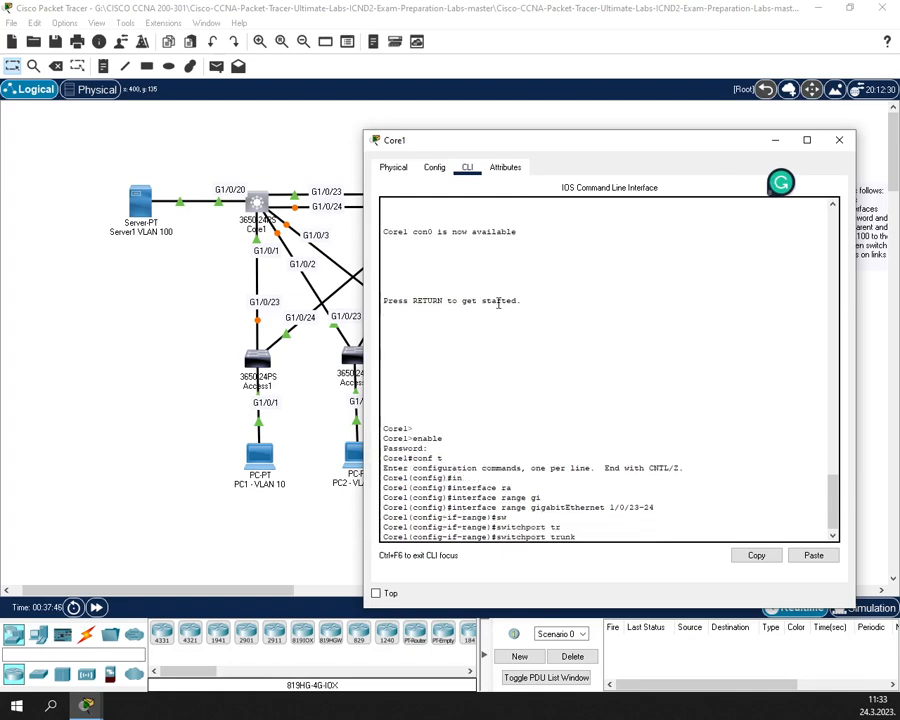
{"action": "type", "text": "e"}
{"action": "key", "text": "Tab"}
{"action": "type", "text": "d"}
{"action": "key", "text": "Tab"}
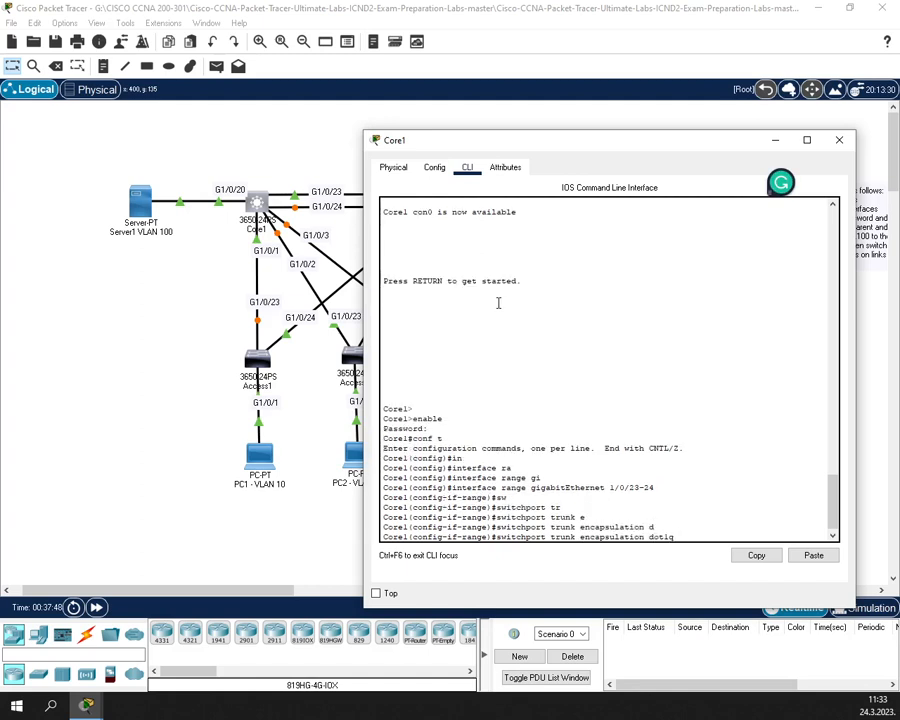
{"action": "key", "text": "Return"}
- Put ports 1/0/23-24 in switchport mode trunk and exit the interface range
{"action": "type", "text": "sw"}
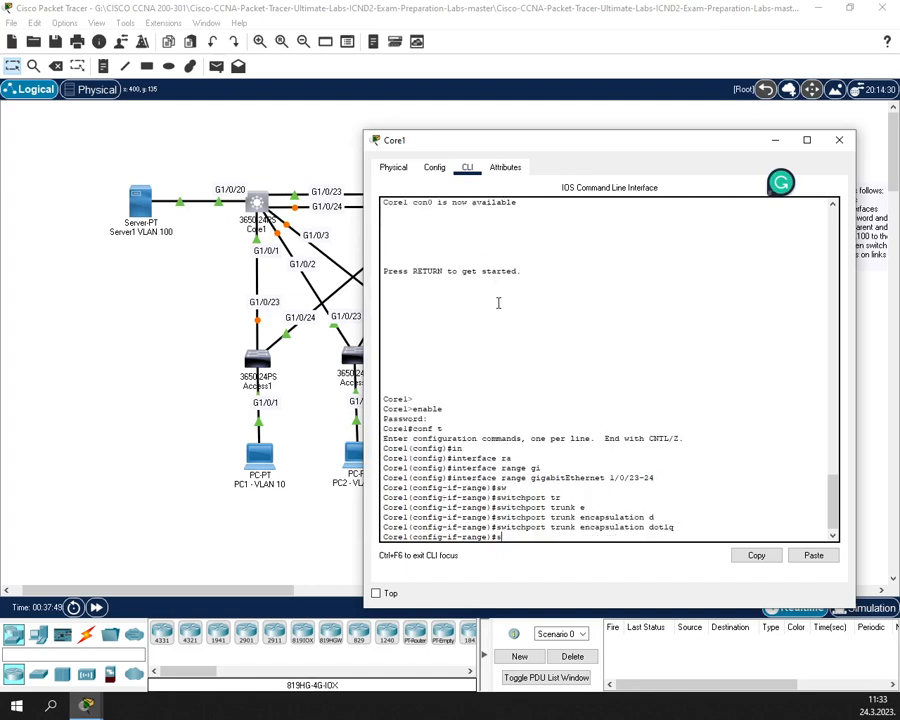
{"action": "key", "text": "Tab"}
{"action": "type", "text": "m"}
{"action": "key", "text": "Tab"}
{"action": "type", "text": "tr"}
{"action": "key", "text": "Tab"}
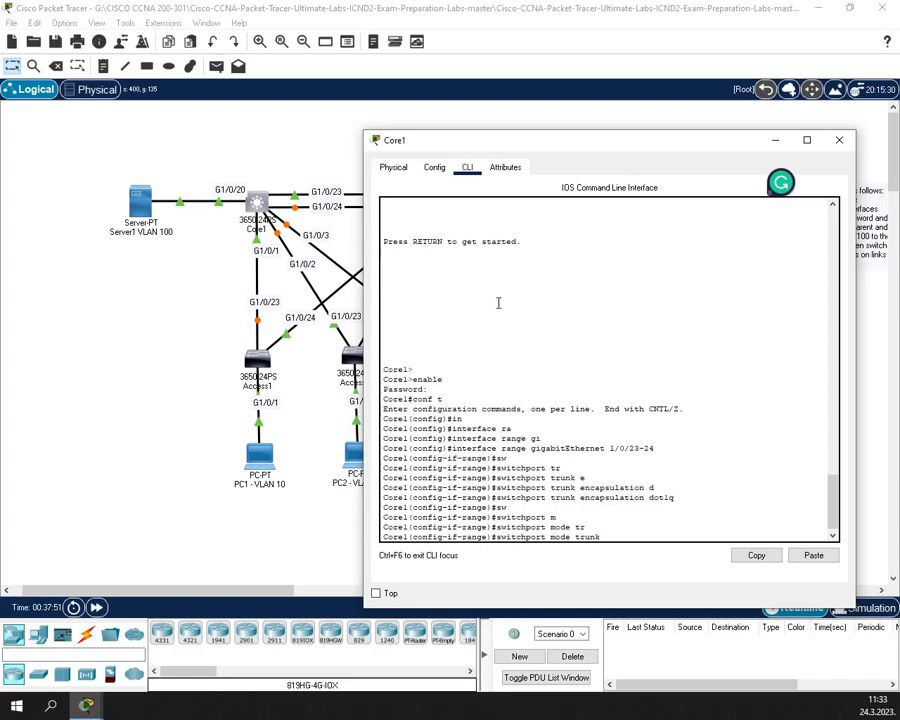
{"action": "key", "text": "Return"}
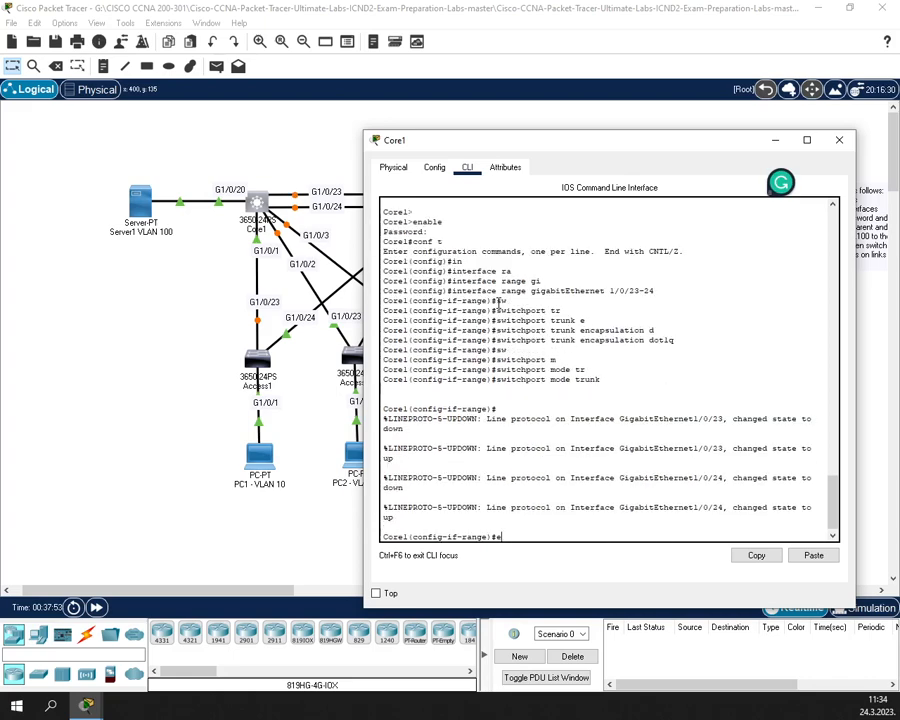
{"action": "type", "text": "exit"}
{"action": "key", "text": "Return"}
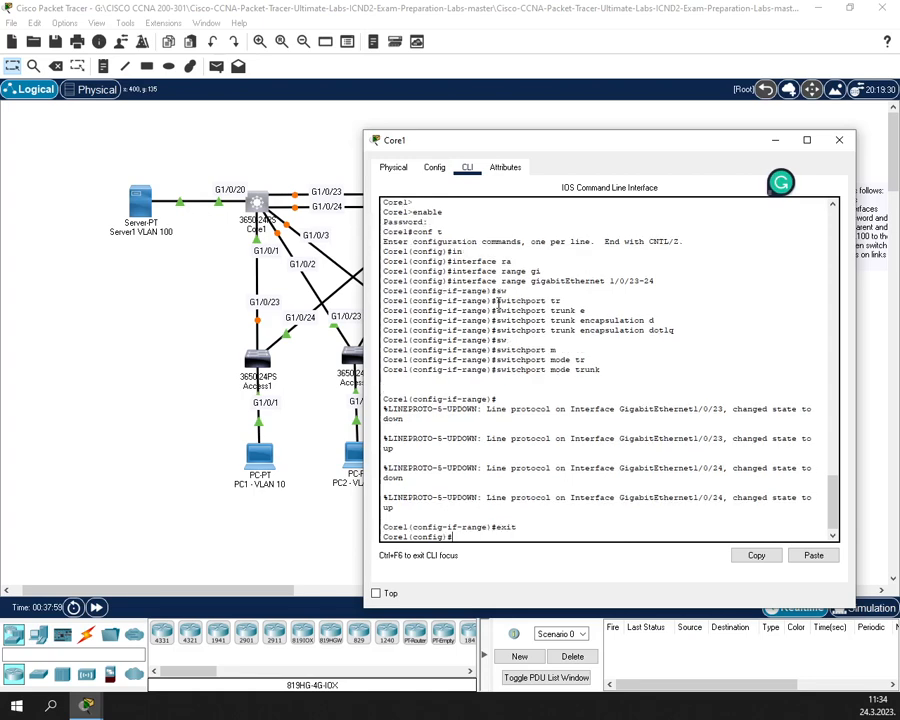
- Select interface GigabitEthernet1/0/20, the port to Server1
{"action": "type", "text": "in"}
{"action": "key", "text": "Tab"}
{"action": "type", "text": "g"}
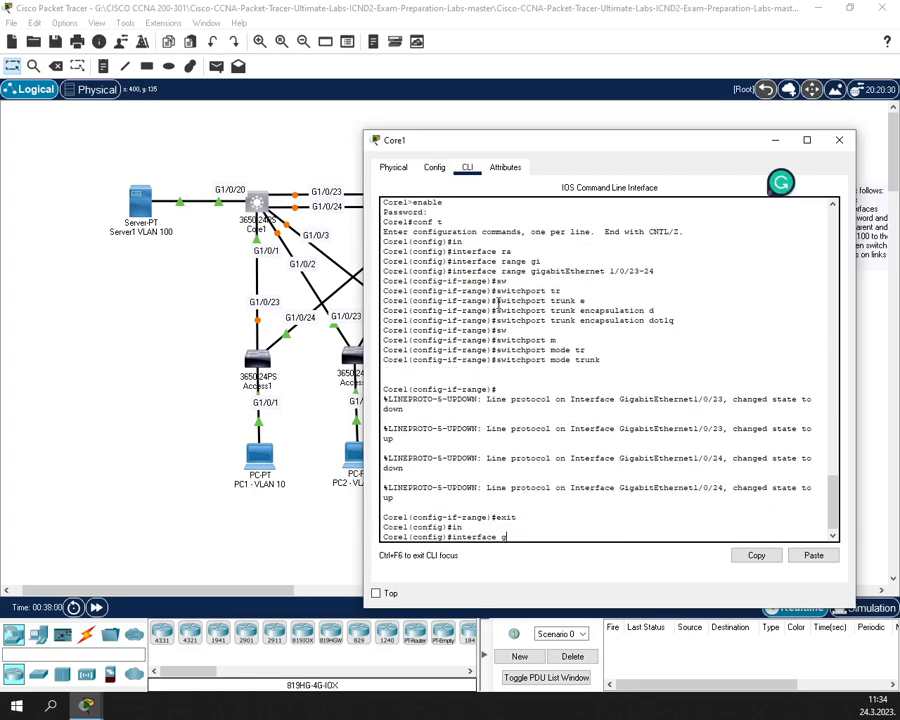
{"action": "key", "text": "Tab"}
{"action": "type", "text": "1/"}
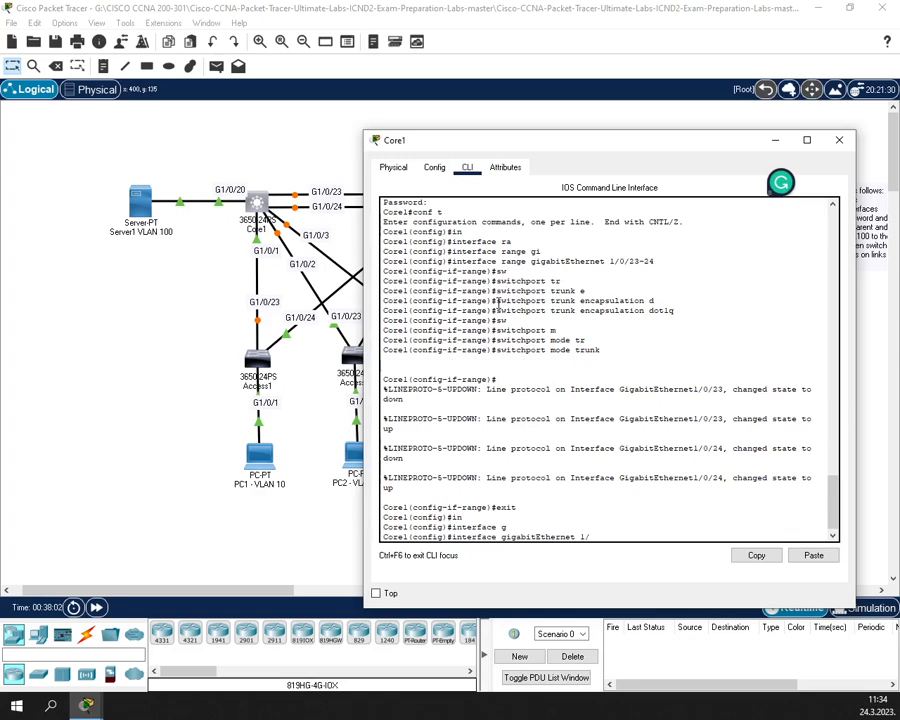
{"action": "type", "text": "0/20"}
{"action": "key", "text": "Return"}
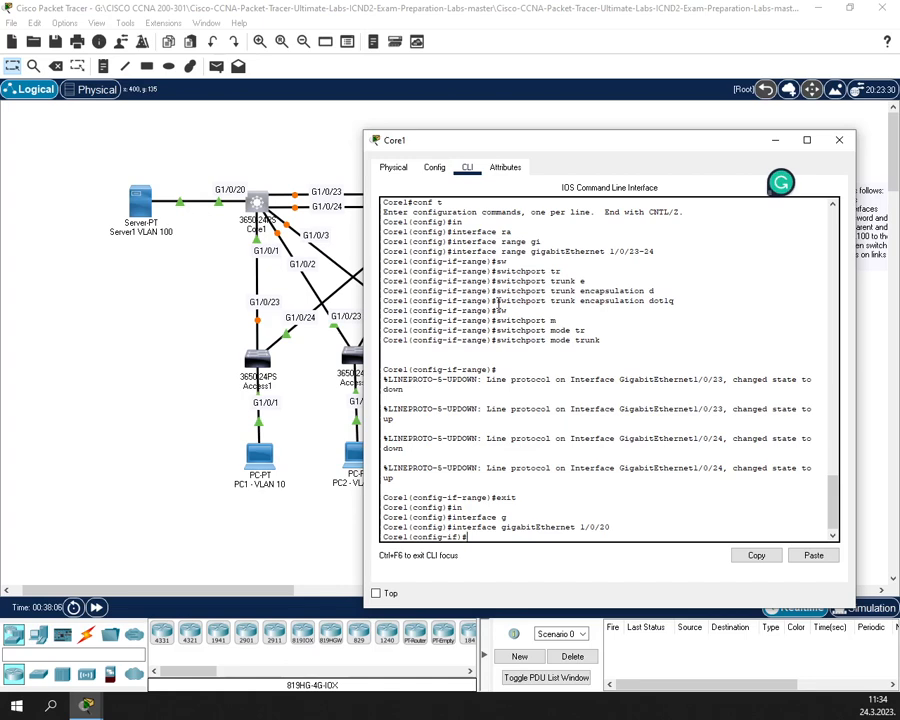
- Apply switchport trunk encapsulation dot1q to port 1/0/20
{"action": "type", "text": "sw"}
{"action": "key", "text": "Tab"}
{"action": "type", "text": "tr"}
{"action": "key", "text": "Tab"}
{"action": "type", "text": "e"}
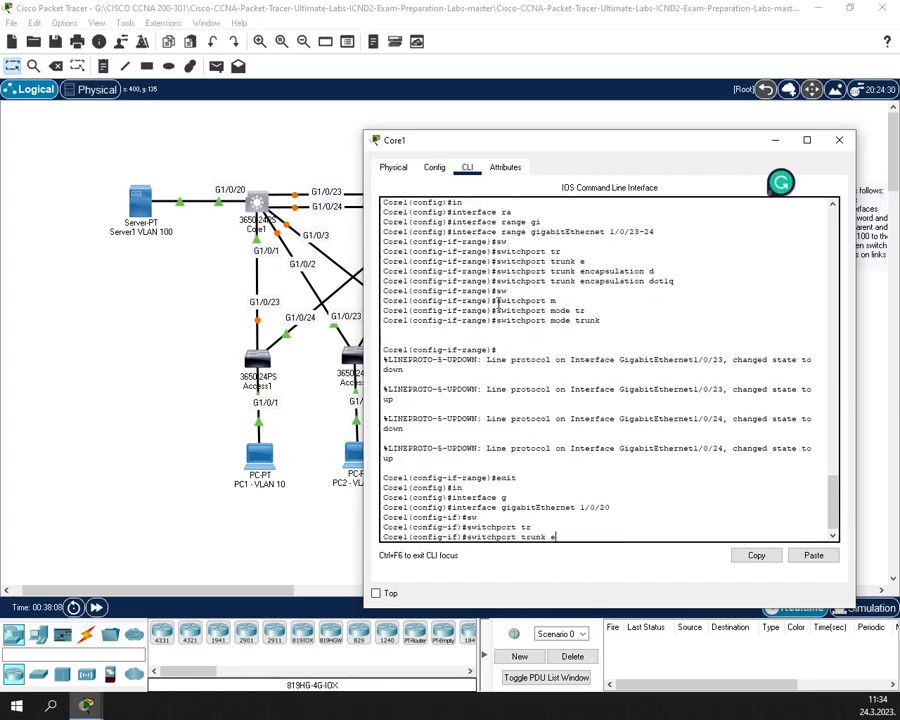
{"action": "key", "text": "Tab"}
{"action": "type", "text": "do"}
{"action": "key", "text": "Tab"}
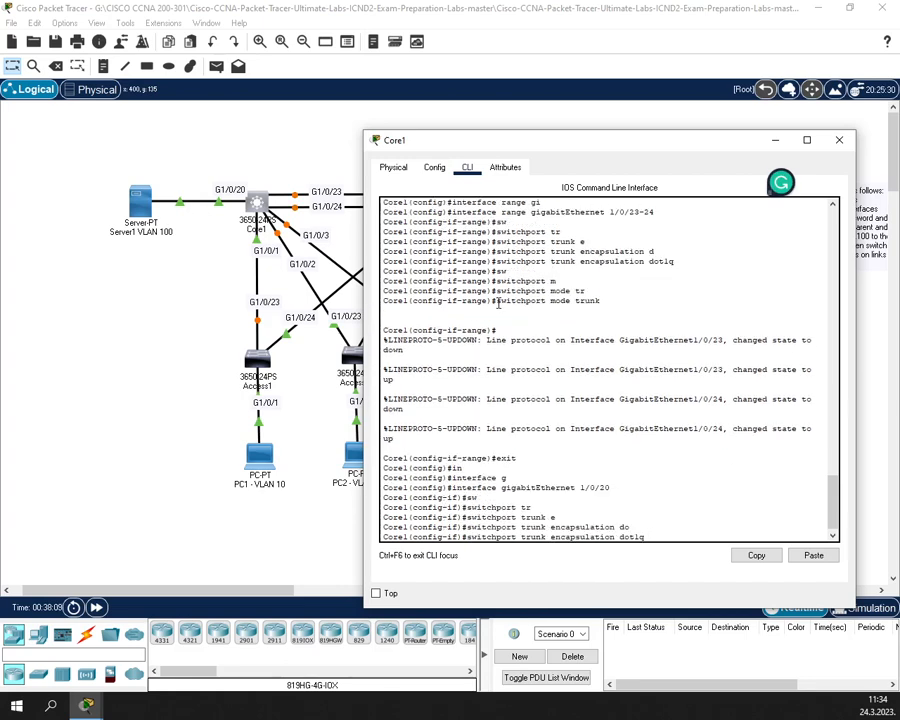
{"action": "key", "text": "Return"}
- Start a switchport mode command, then clear the mistyped line
{"action": "type", "text": "sw"}
{"action": "key", "text": "Tab"}
{"action": "type", "text": "md"}
{"action": "key", "text": "Tab"}
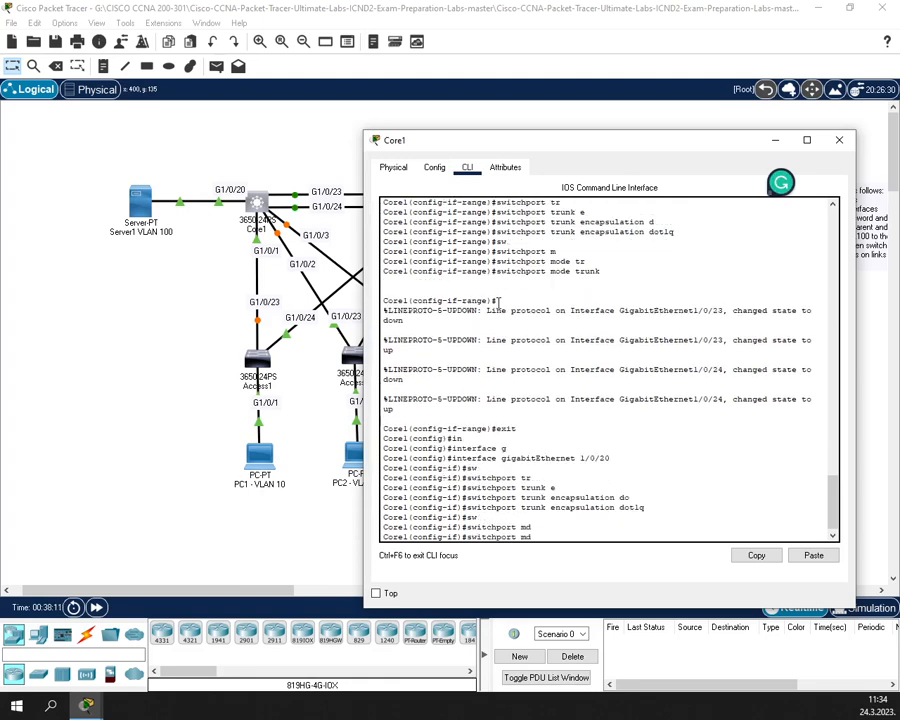
{"action": "key", "text": "BackSpace"}
{"action": "type", "text": "o"}
{"action": "key", "text": "Tab"}
{"action": "key", "text": "BackSpace"}
{"action": "key", "text": "BackSpace"}
{"action": "key", "text": "BackSpace"}
{"action": "key", "text": "BackSpace"}
{"action": "key", "text": "BackSpace"}
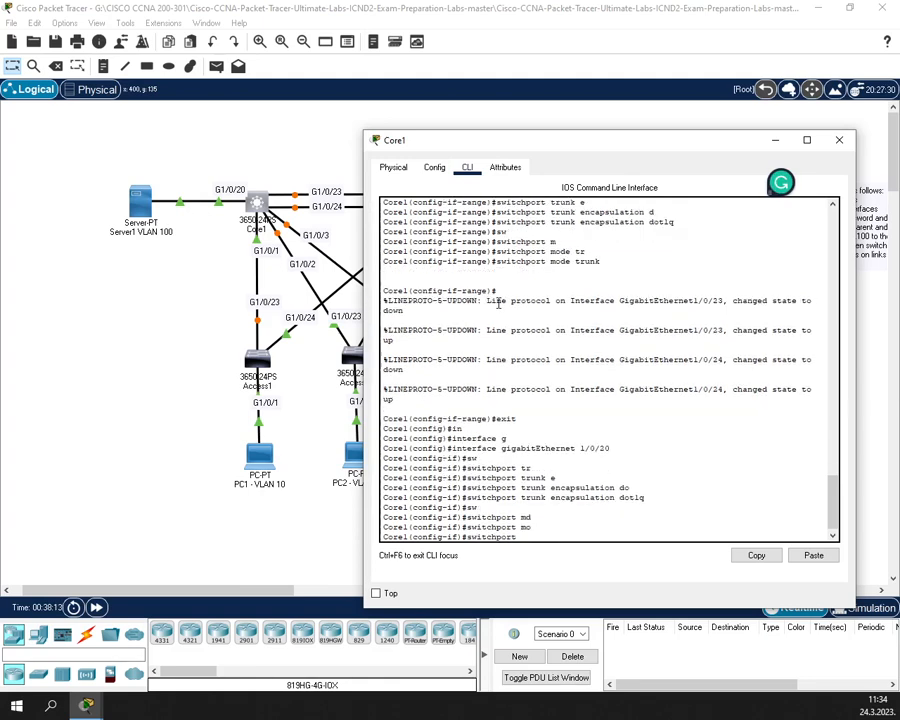
{"action": "key", "text": "BackSpace"}
{"action": "key", "text": "BackSpace"}
{"action": "key", "text": "BackSpace"}
{"action": "key", "text": "BackSpace"}
{"action": "key", "text": "BackSpace"}
{"action": "key", "text": "BackSpace"}
{"action": "key", "text": "BackSpace"}
{"action": "key", "text": "BackSpace"}
{"action": "key", "text": "BackSpace"}
{"action": "key", "text": "BackSpace"}
- Set port 1/0/20 to switchport mode access and return to global configuration
{"action": "type", "text": "sw"}
{"action": "key", "text": "Tab"}
{"action": "type", "text": "m"}
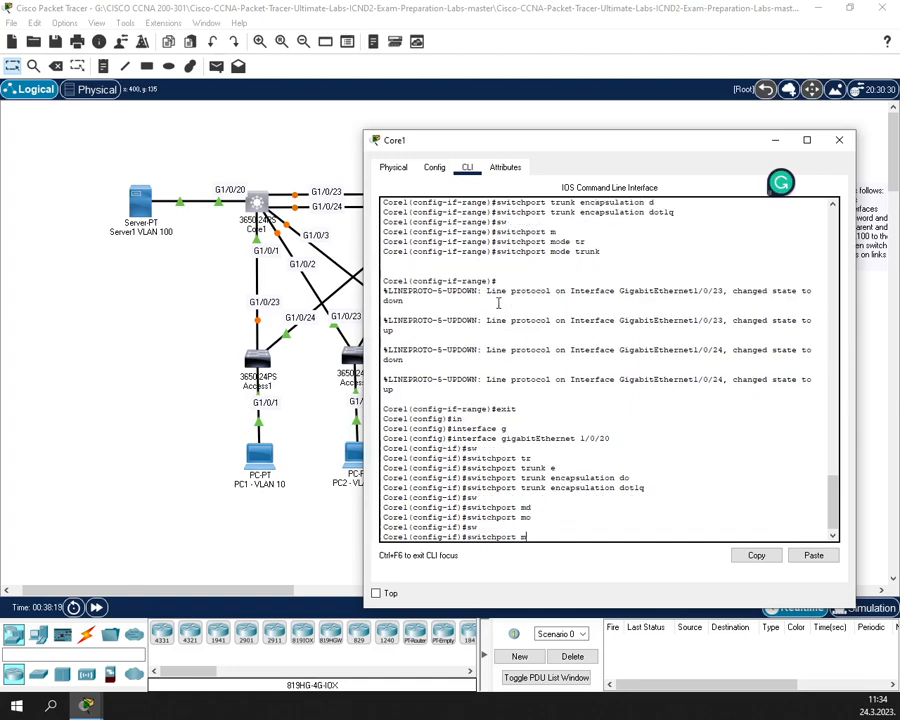
{"action": "type", "text": "o"}
{"action": "key", "text": "Tab"}
{"action": "type", "text": "ac"}
{"action": "key", "text": "Tab"}
{"action": "key", "text": "Return"}
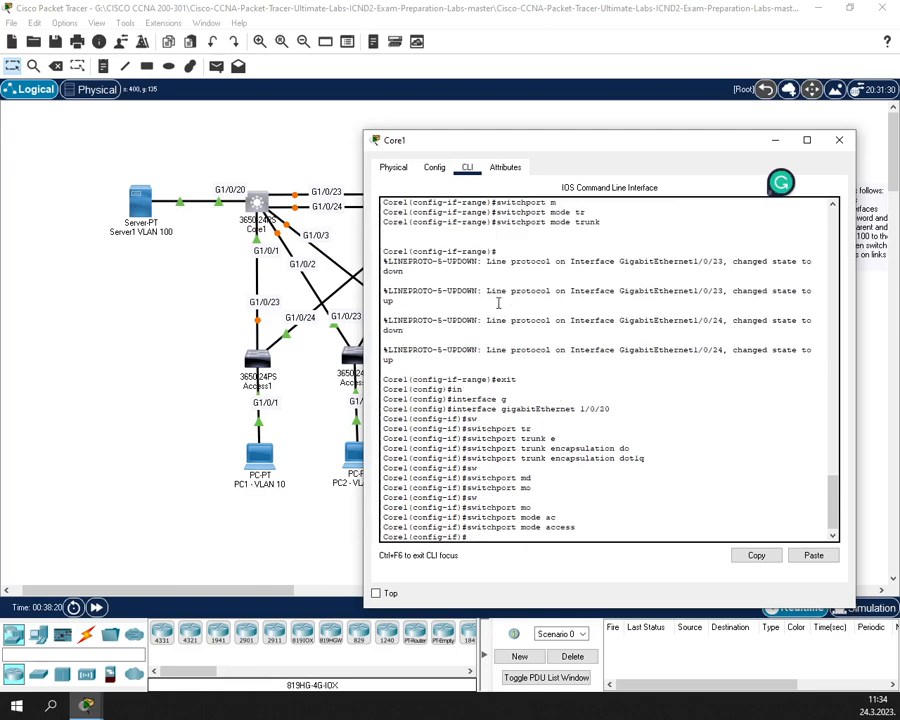
{"action": "type", "text": "exit"}
{"action": "key", "text": "Return"}
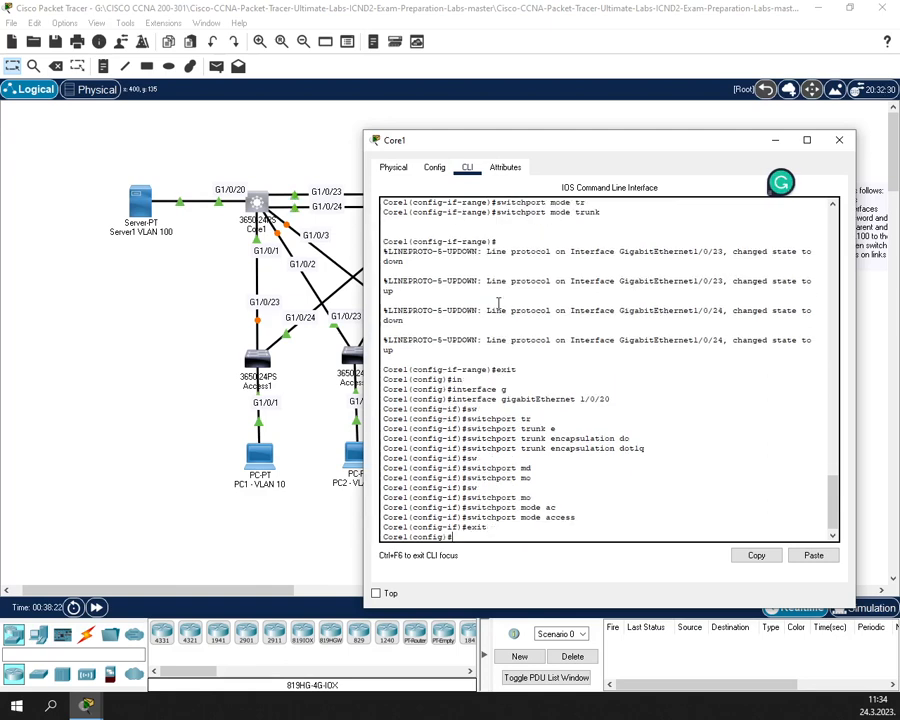
- Recall the interface gi1/0/20 command and delete its port number
{"action": "key", "text": "Up"}
{"action": "key", "text": "Up"}
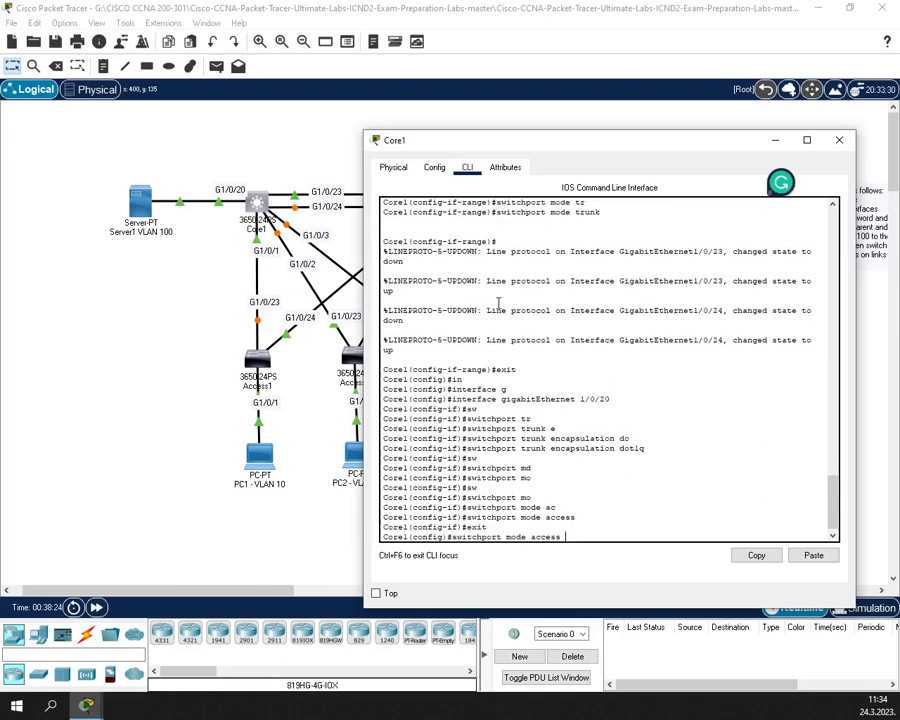
{"action": "key", "text": "Up"}
{"action": "key", "text": "Up"}
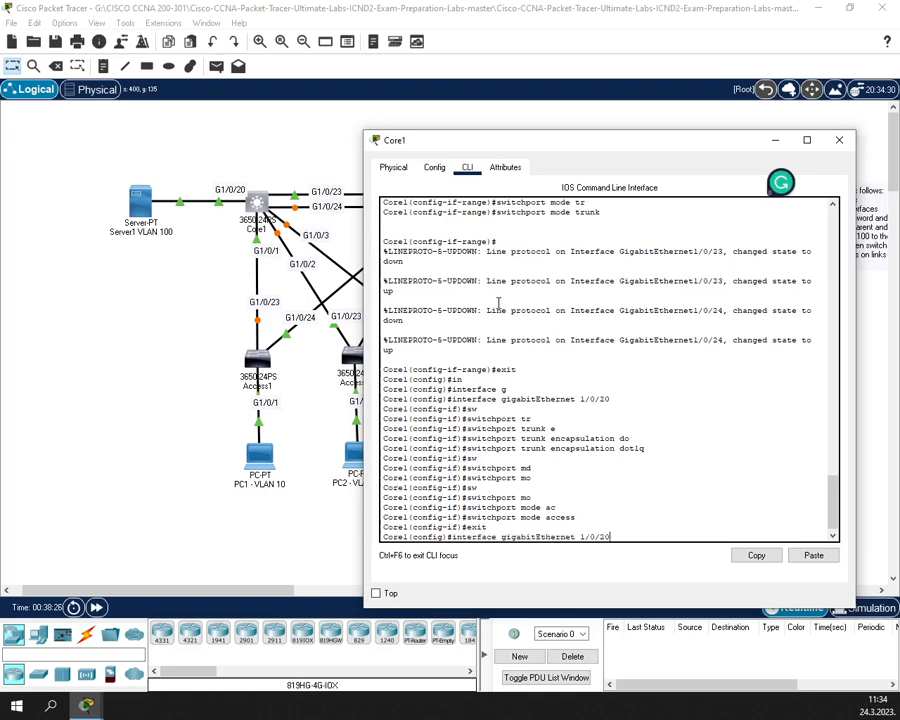
{"action": "key", "text": "BackSpace"}
{"action": "key", "text": "BackSpace"}
{"action": "key", "text": "BackSpace"}
- Edit the recalled command into interface range gi1/0/1-3
{"action": "type", "text": "range"}
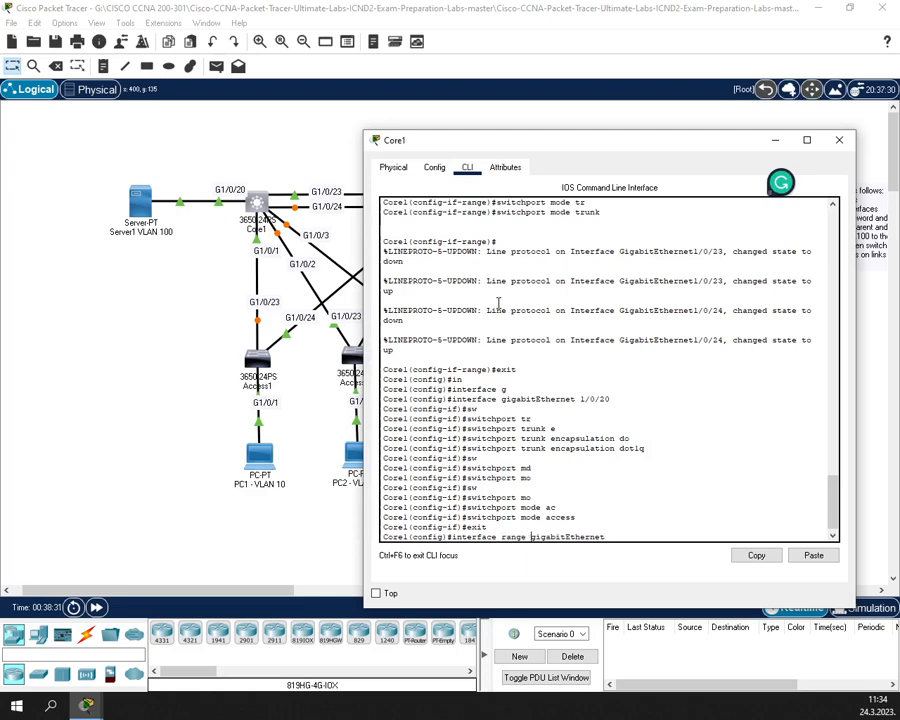
{"action": "key", "text": "Right"}
{"action": "key", "text": "Right"}
{"action": "key", "text": "Right"}
{"action": "key", "text": "Right"}
{"action": "key", "text": "Right"}
{"action": "key", "text": "Right"}
{"action": "key", "text": "Right"}
{"action": "key", "text": "Right"}
{"action": "key", "text": "Right"}
{"action": "key", "text": "Right"}
{"action": "key", "text": "Right"}
{"action": "type", "text": "/0/1-3"}
{"action": "key", "text": "Return"}
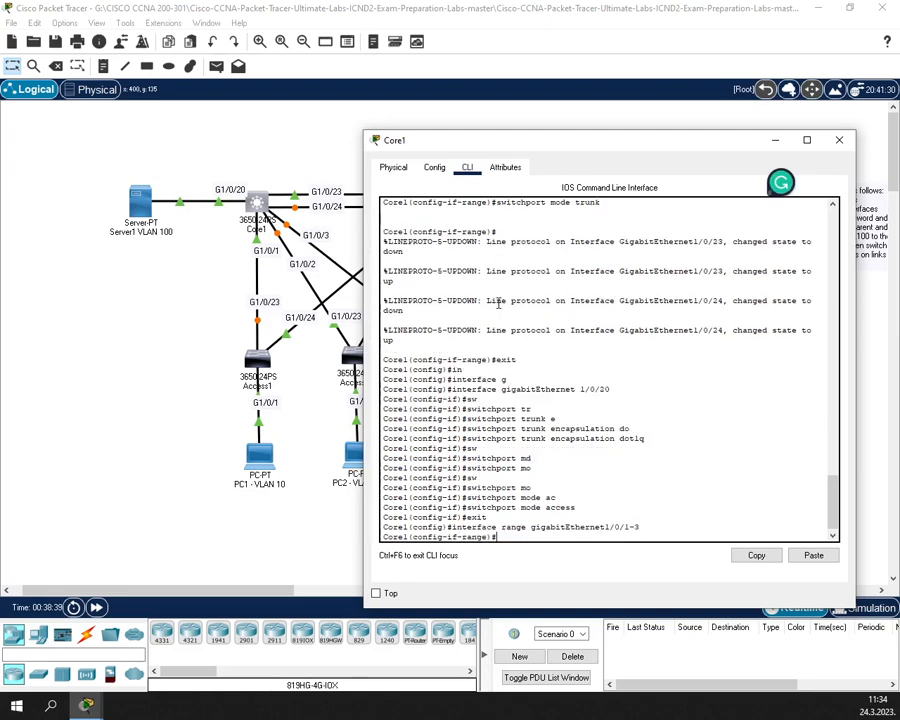
- Set switchport trunk encapsulation dot1q on ports 1/0/1-3
{"action": "type", "text": "sw"}
{"action": "key", "text": "Tab"}
{"action": "type", "text": "tr"}
{"action": "key", "text": "Tab"}
{"action": "type", "text": "e"}
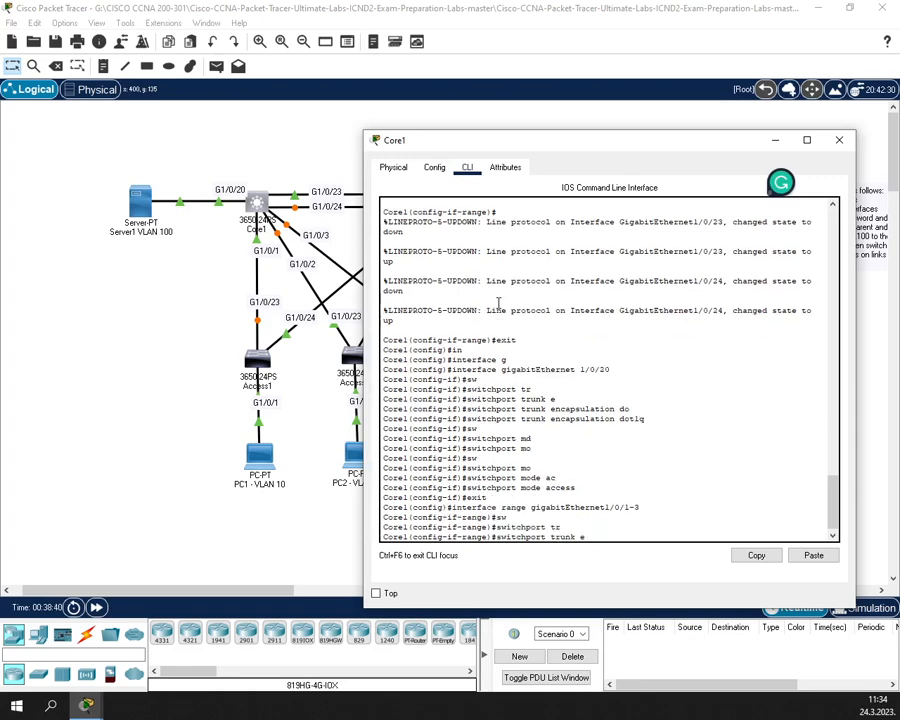
{"action": "type", "text": "n"}
{"action": "key", "text": "Tab"}
{"action": "type", "text": "d"}
{"action": "key", "text": "Tab"}
{"action": "key", "text": "Return"}
- Put ports 1/0/1-3 in switchport mode trunk
{"action": "type", "text": "sw"}
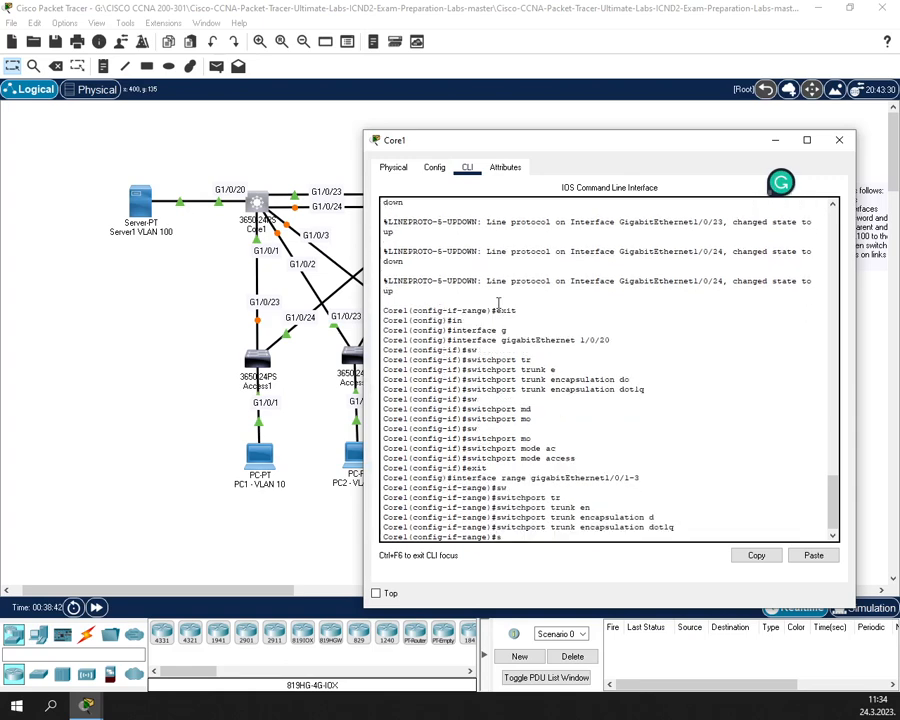
{"action": "key", "text": "Tab"}
{"action": "type", "text": "m"}
{"action": "key", "text": "Tab"}
{"action": "type", "text": "tr"}
{"action": "key", "text": "Tab"}
{"action": "key", "text": "Return"}
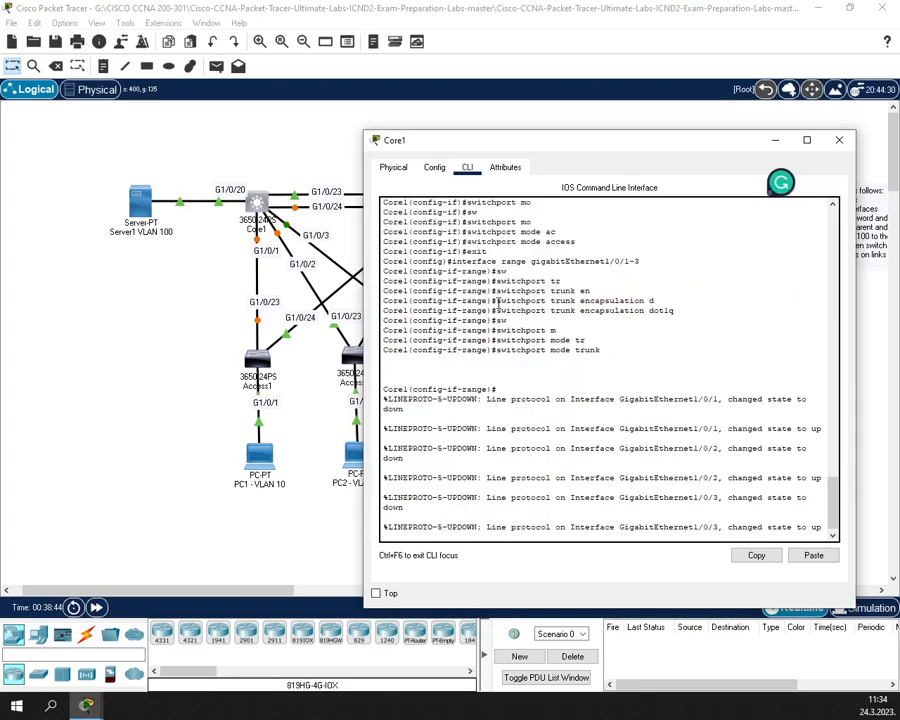
- Exit to privileged mode, save Core1's configuration with wr, and close its window
{"action": "type", "text": "exit"}
{"action": "key", "text": "Return"}
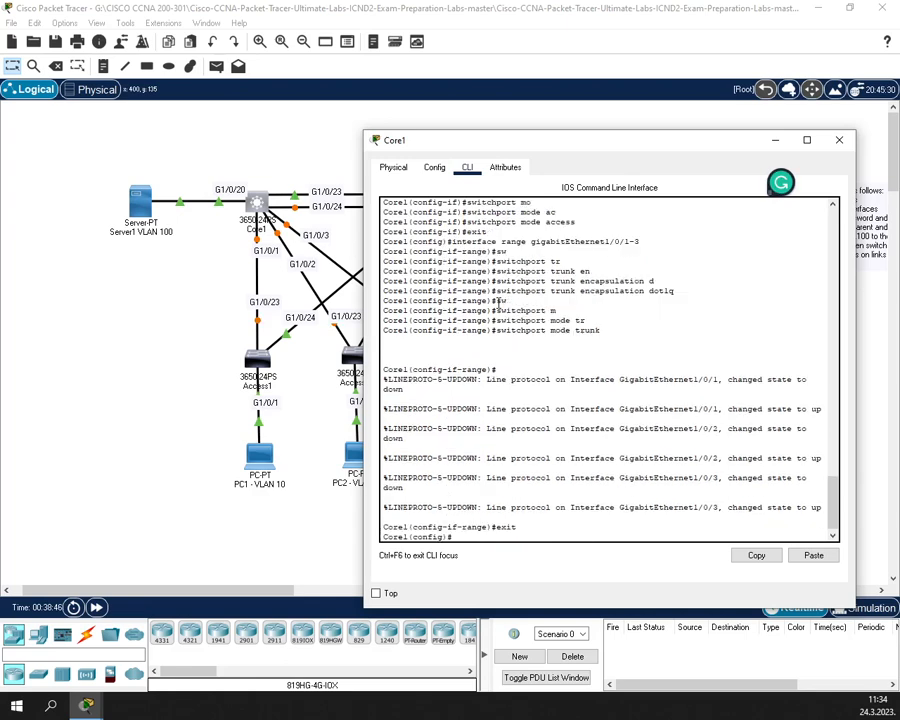
{"action": "type", "text": "exit"}
{"action": "key", "text": "Return"}
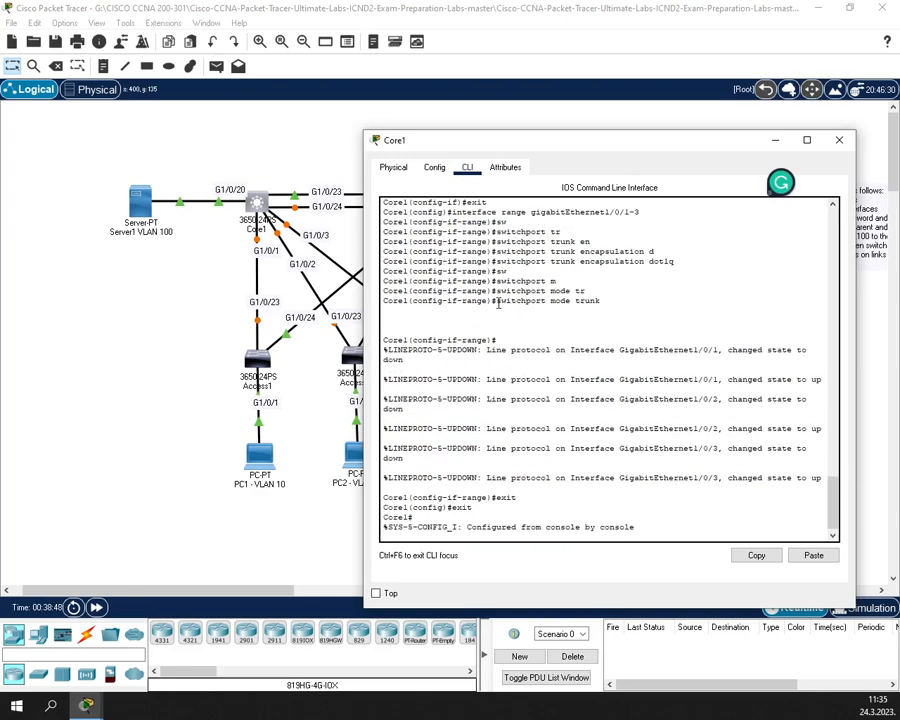
{"action": "key", "text": "Return"}
{"action": "type", "text": "wr"}
{"action": "key", "text": "Return"}
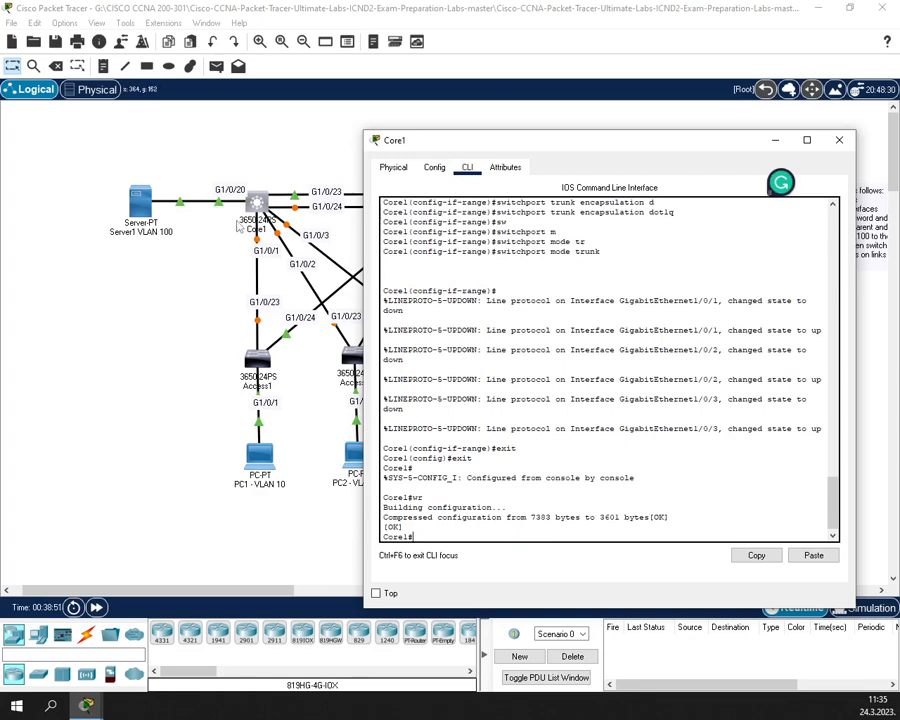
{"action": "left_click", "coordinate": [590, 102]}
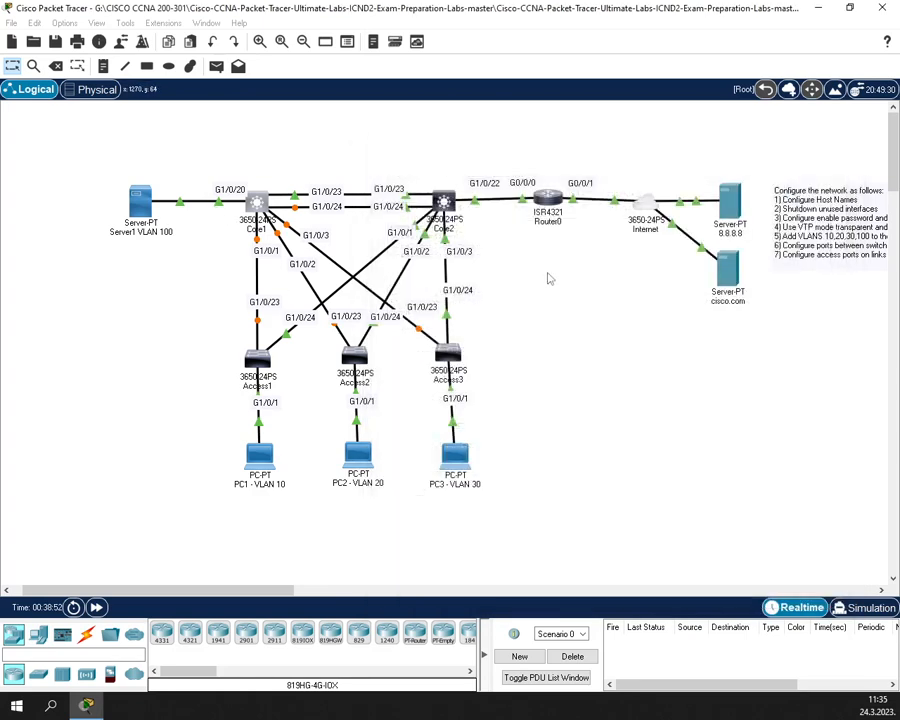
- Open Core2's CLI and enter privileged and global configuration modes
{"action": "left_click", "coordinate": [445, 203]}
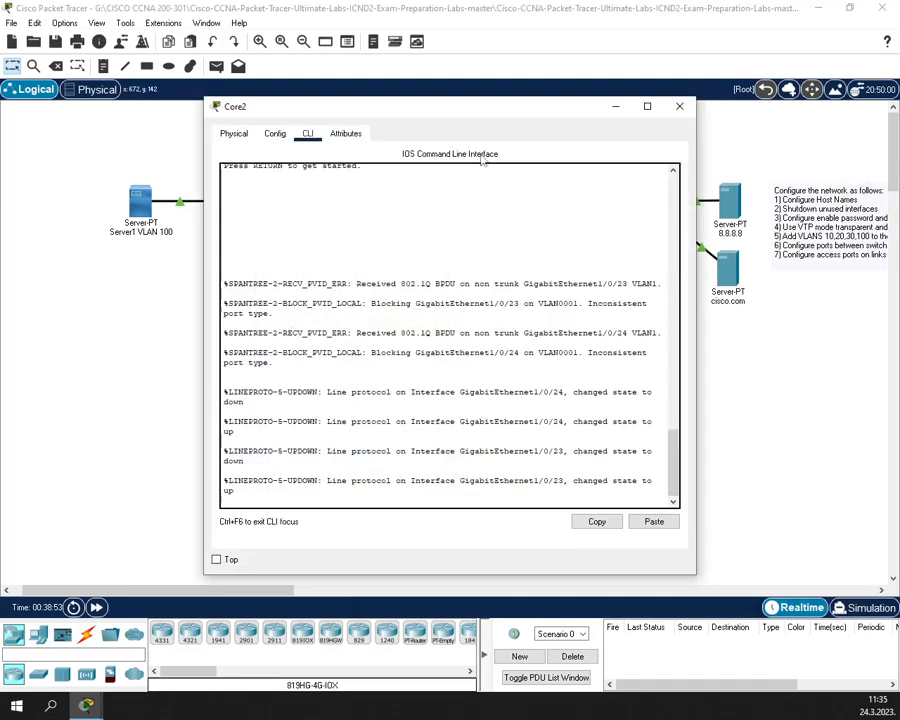
{"action": "left_click_drag", "start_coordinate": [441, 118], "coordinate": [474, 258]}
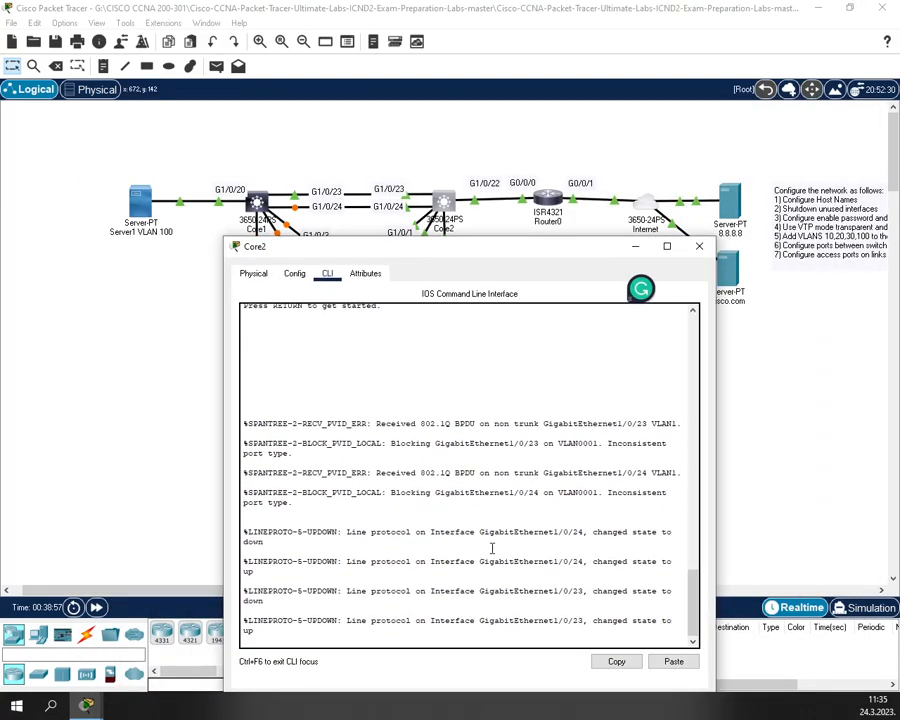
{"action": "key", "text": "Return"}
{"action": "key", "text": "Return"}
{"action": "type", "text": "enable"}
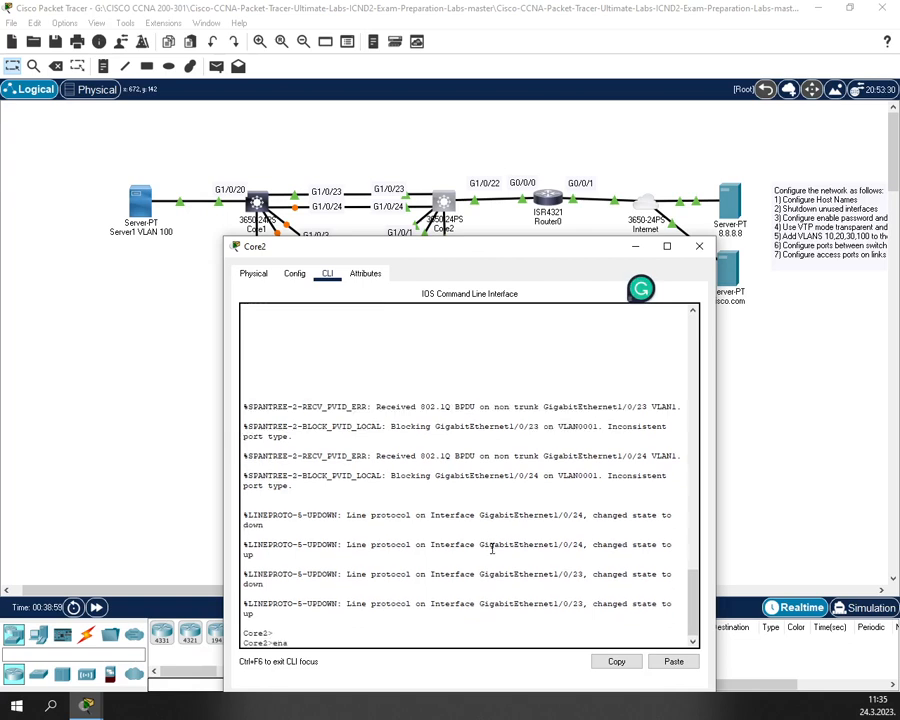
{"action": "key", "text": "Return"}
{"action": "key", "text": "Return"}
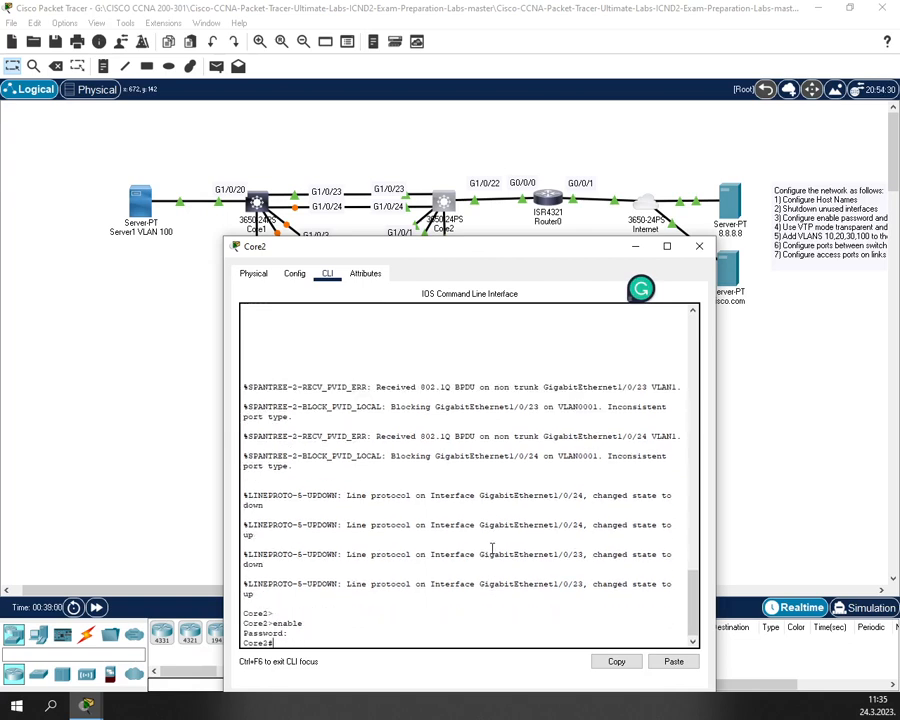
{"action": "type", "text": "conf t"}
{"action": "key", "text": "Return"}
- Select interface range GigabitEthernet1/0/22-24 on Core2
{"action": "type", "text": "in"}
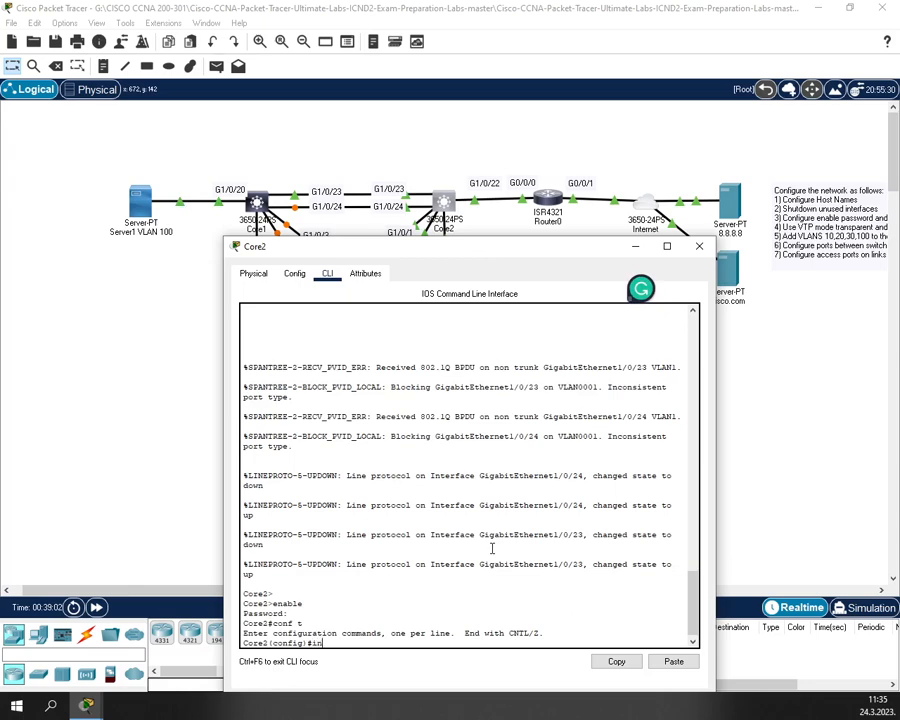
{"action": "key", "text": "Tab"}
{"action": "type", "text": "r"}
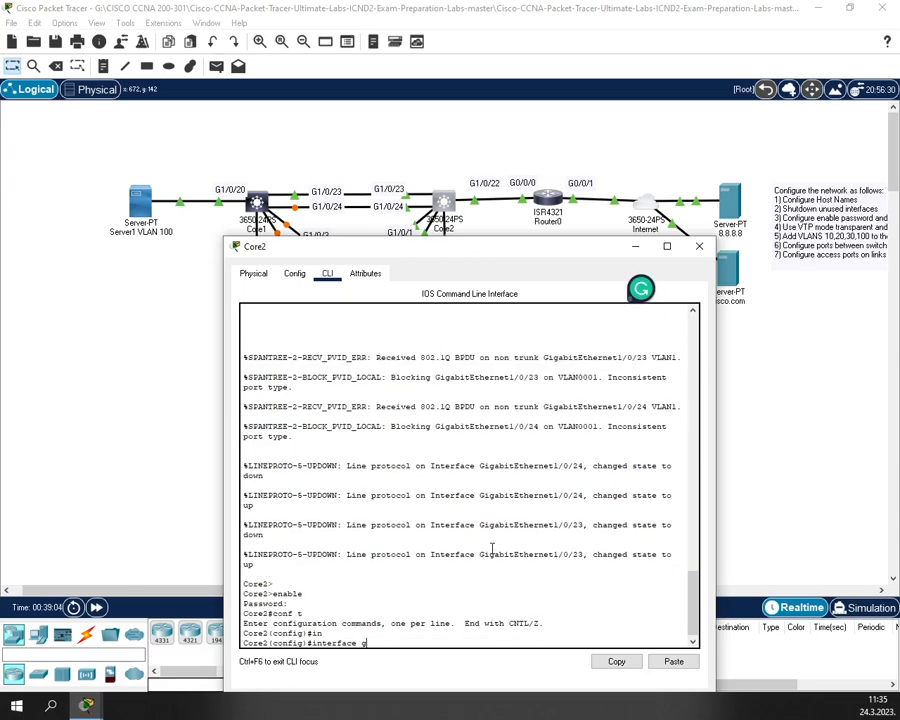
{"action": "key", "text": "Tab"}
{"action": "type", "text": "g"}
{"action": "key", "text": "Tab"}
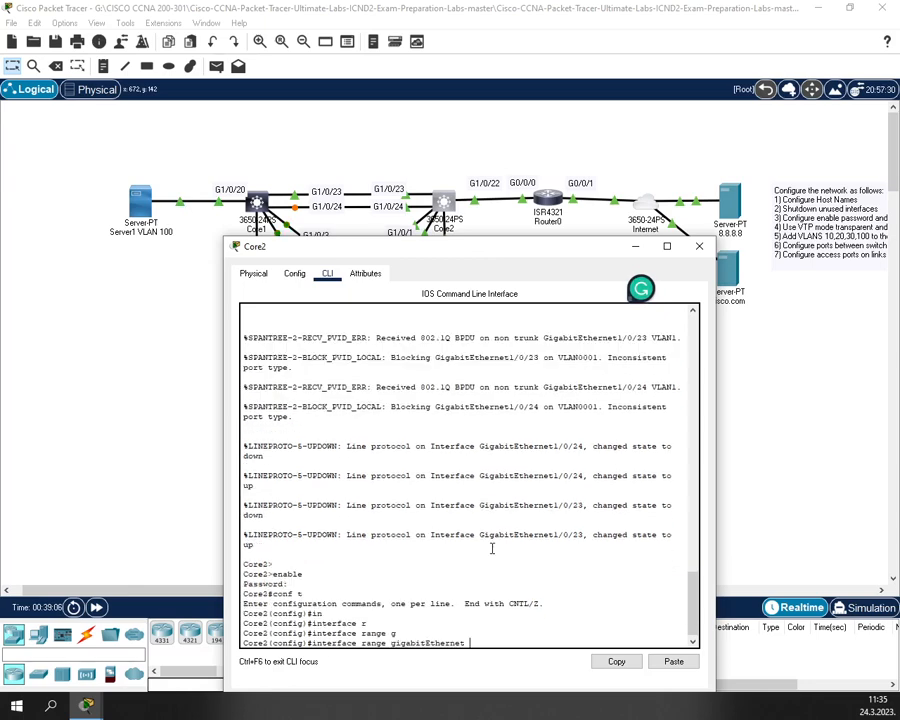
{"action": "type", "text": "1/0/22-24"}
{"action": "key", "text": "Return"}
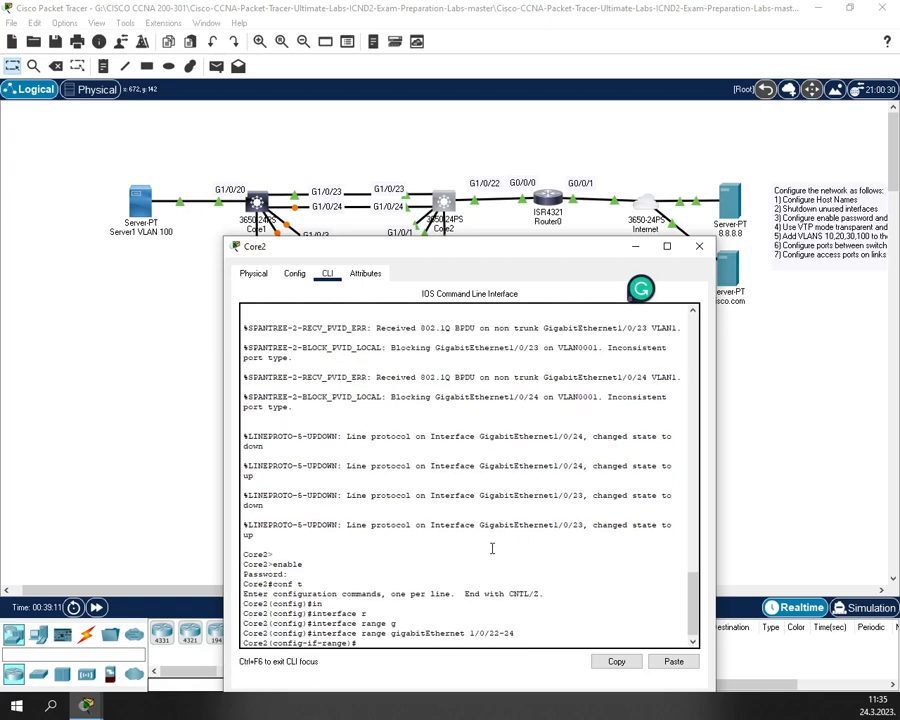
- Set switchport trunk encapsulation dot1q on ports 1/0/22-24
{"action": "type", "text": "s"}
{"action": "key", "text": "Tab"}
{"action": "type", "text": "w"}
{"action": "key", "text": "Tab"}
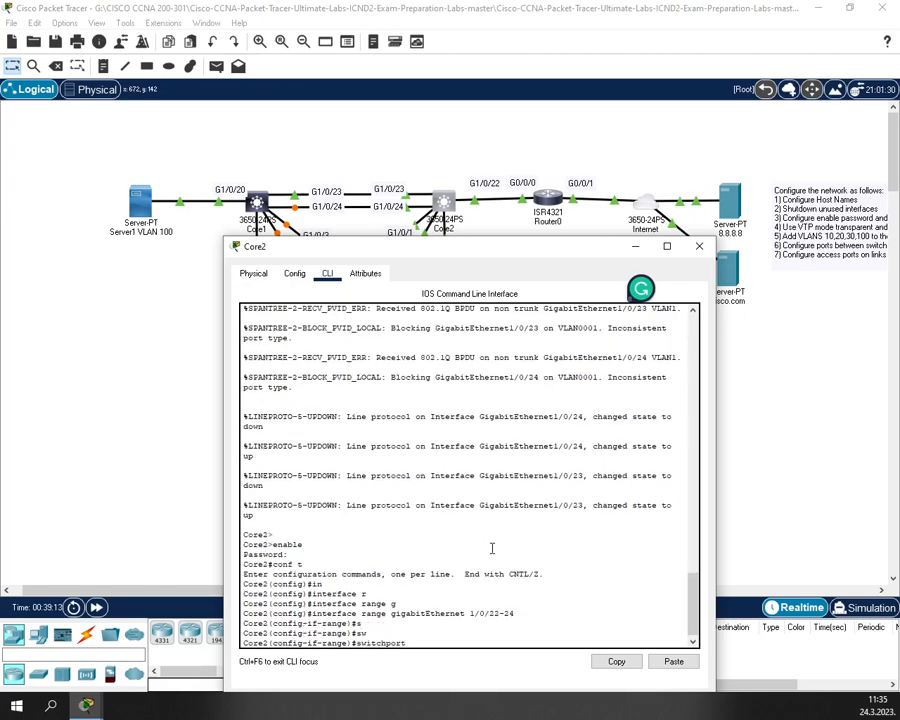
{"action": "type", "text": "tr"}
{"action": "key", "text": "Tab"}
{"action": "type", "text": "e"}
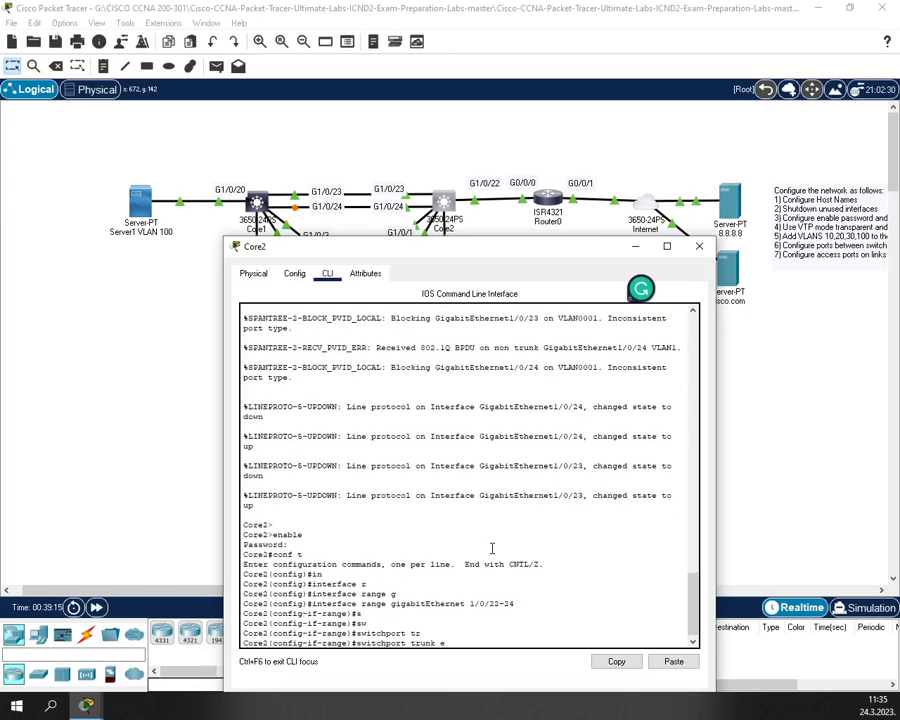
{"action": "key", "text": "Tab"}
{"action": "type", "text": "d"}
{"action": "key", "text": "Tab"}
{"action": "key", "text": "Return"}
- Put ports 1/0/22-24 in switchport mode trunk and exit the interface range
{"action": "type", "text": "s"}
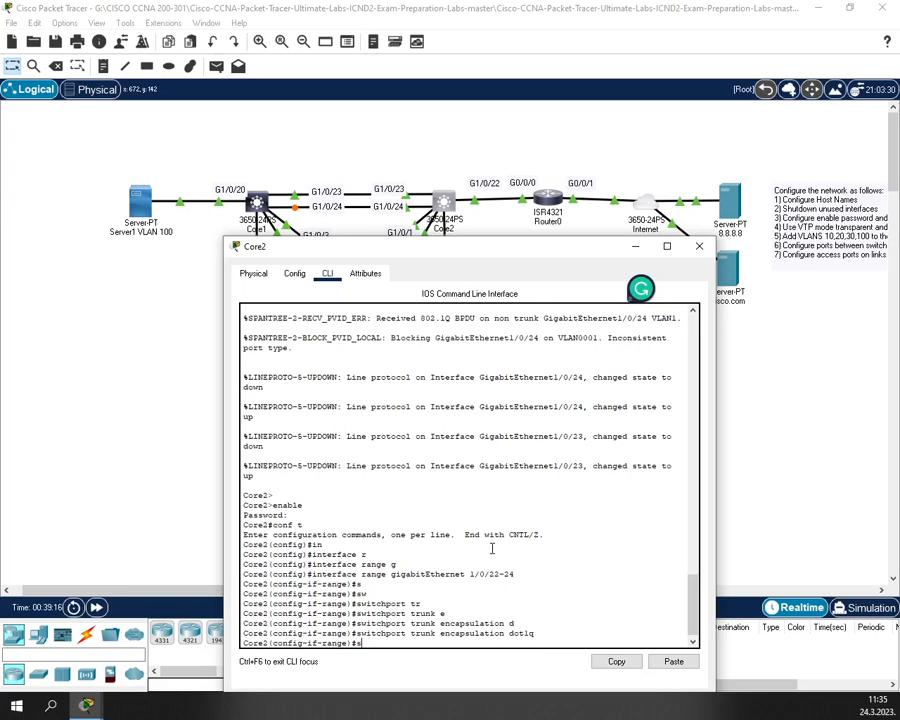
{"action": "type", "text": "w"}
{"action": "key", "text": "Tab"}
{"action": "type", "text": "m"}
{"action": "key", "text": "Tab"}
{"action": "type", "text": "tr"}
{"action": "key", "text": "Tab"}
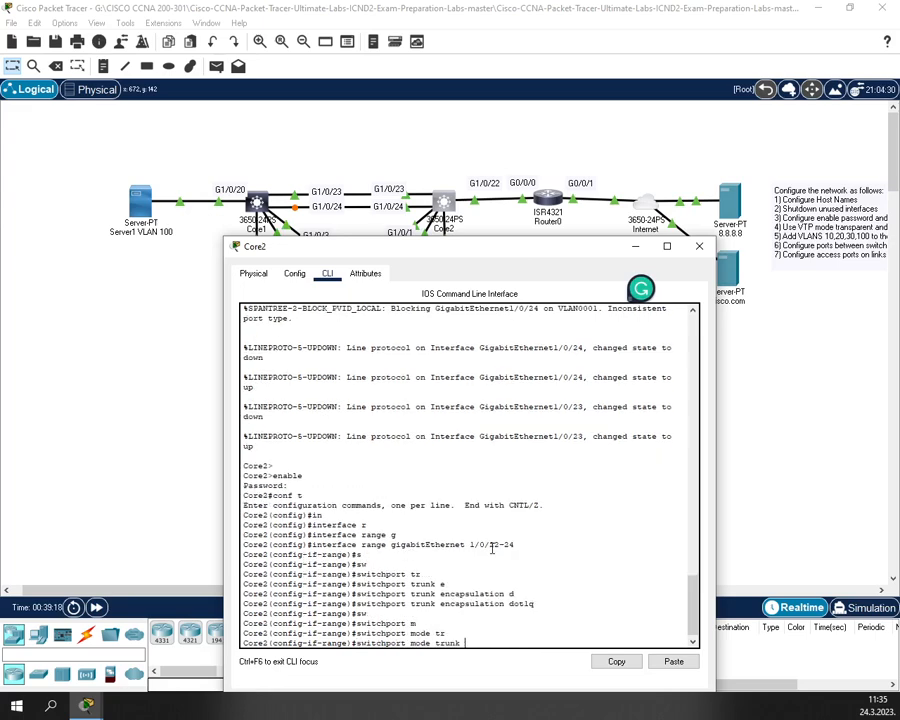
{"action": "key", "text": "Return"}
{"action": "type", "text": "exit"}
{"action": "key", "text": "Return"}
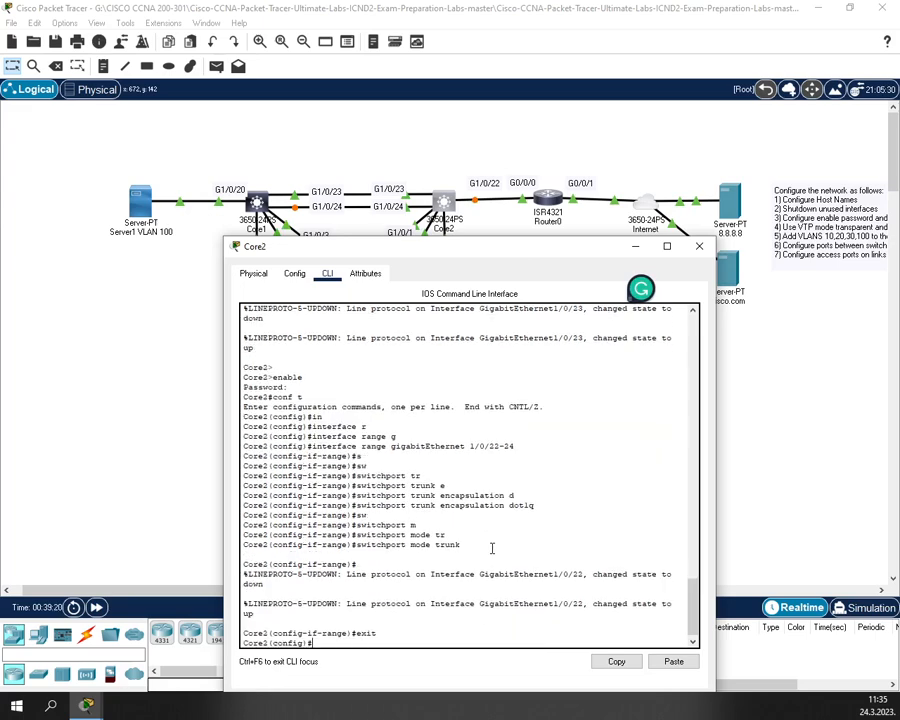
- Select Core2's interface range GigabitEthernet 1/0/1-3, fixing the mistyped range command
{"action": "type", "text": "in"}
{"action": "mouse_move", "coordinate": [367, 256]}
{"action": "left_mouse_down"}
{"action": "mouse_move", "coordinate": [376, 311]}
{"action": "mouse_move", "coordinate": [370, 270]}
{"action": "left_mouse_up"}
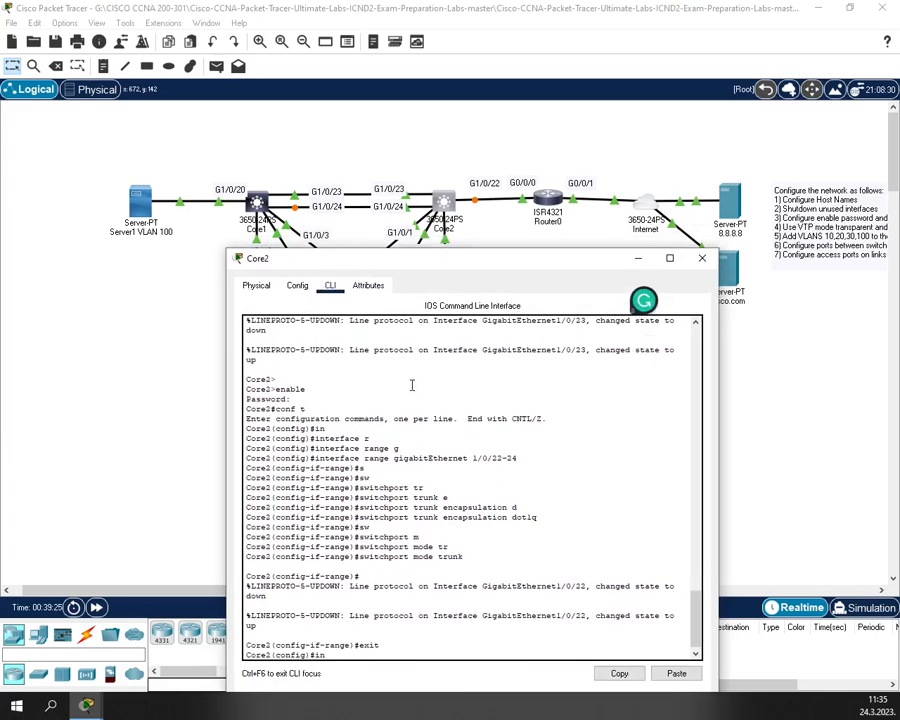
{"action": "type", "text": "t"}
{"action": "key", "text": "Tab"}
{"action": "type", "text": "g"}
{"action": "key", "text": "Tab"}
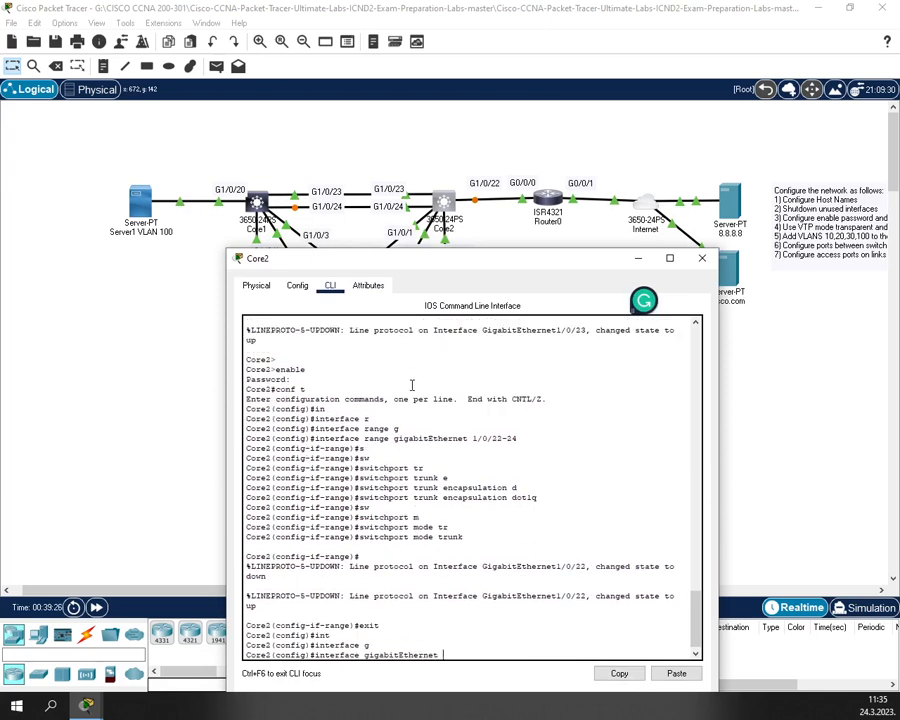
{"action": "type", "text": "1/0/1-3"}
{"action": "left_click_drag", "start_coordinate": [414, 262], "coordinate": [426, 297]}
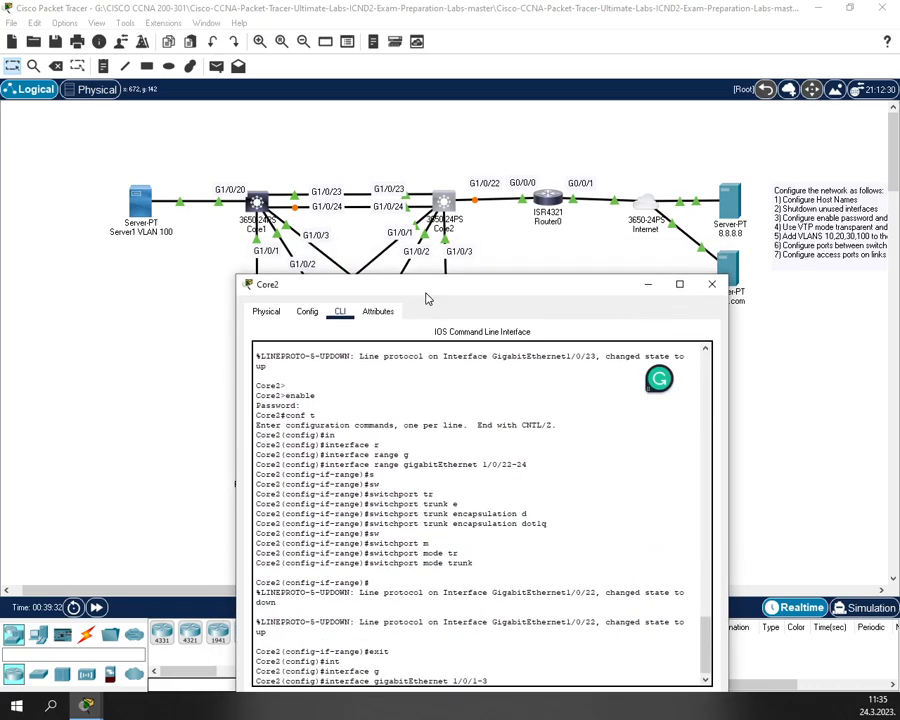
{"action": "key", "text": "Return"}
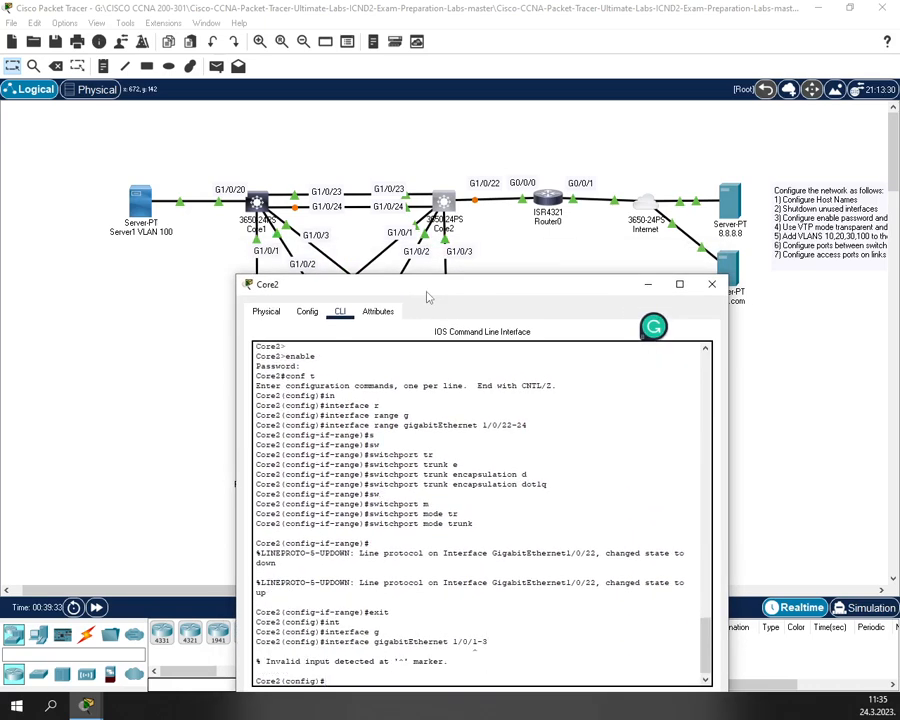
{"action": "key", "text": "Up"}
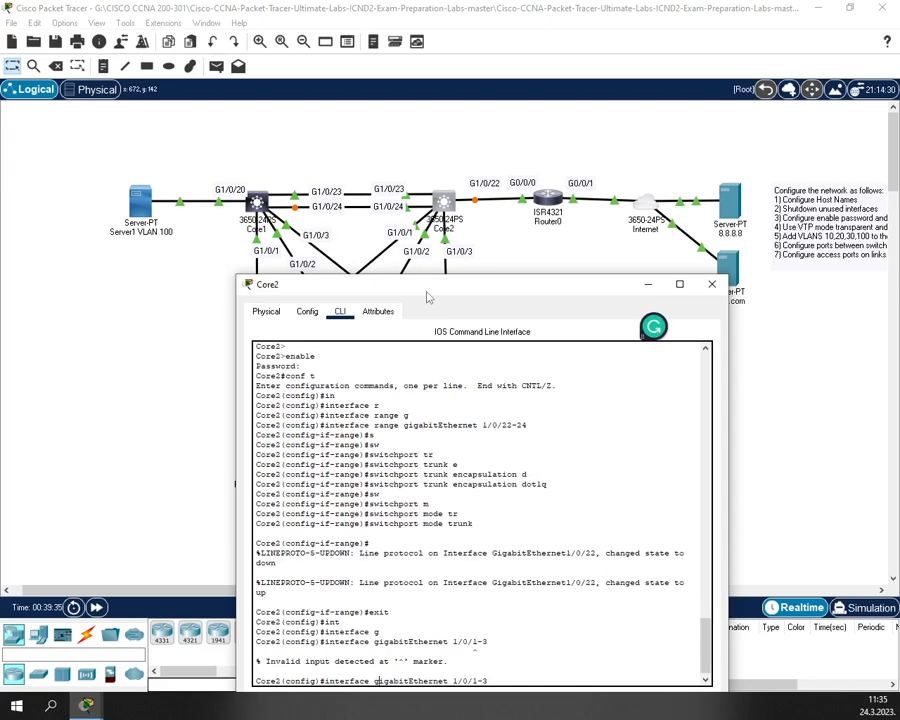
{"action": "type", "text": "ran"}
{"action": "key", "text": "Tab"}
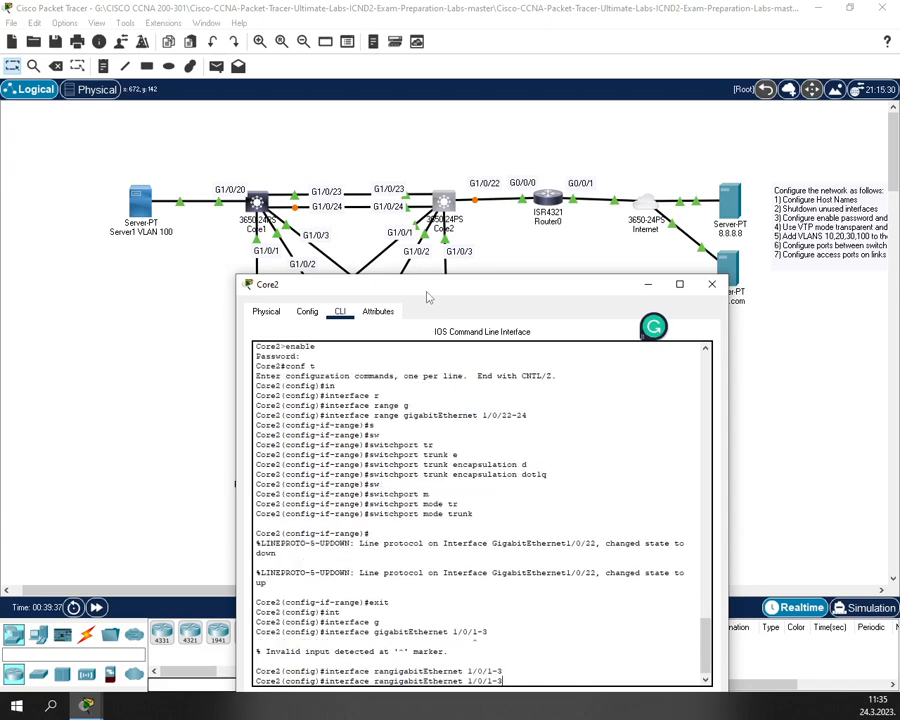
{"action": "key", "text": "Left"}
{"action": "key", "text": "Left"}
{"action": "key", "text": "Left"}
{"action": "key", "text": "Left"}
{"action": "key", "text": "Left"}
{"action": "type", "text": "e"}
{"action": "key", "text": "Return"}
{"action": "key", "text": "Up"}
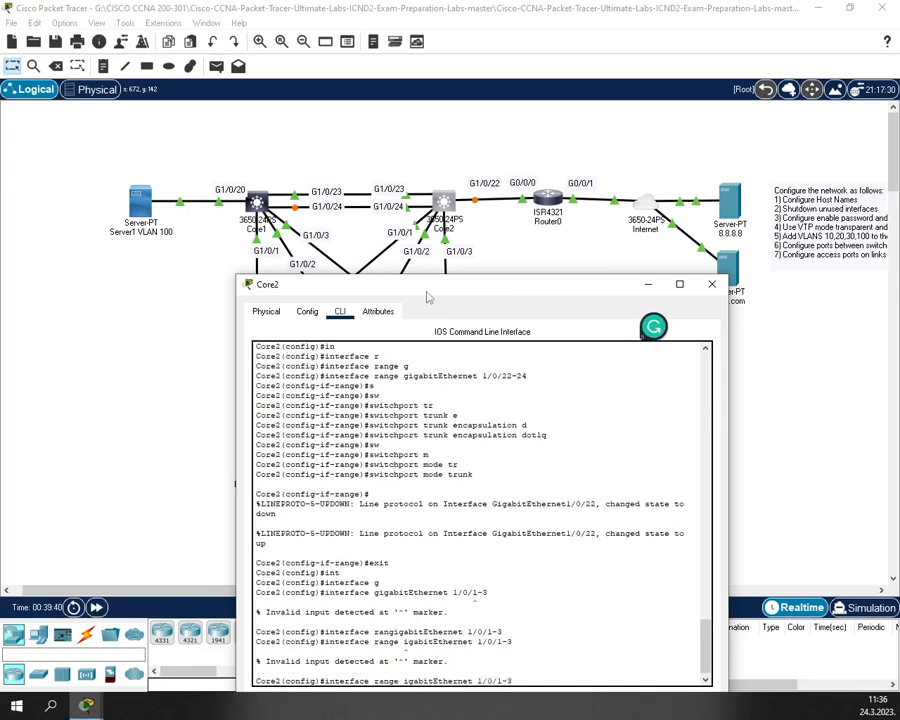
{"action": "key", "text": "Left"}
{"action": "key", "text": "Left"}
{"action": "key", "text": "Left"}
{"action": "key", "text": "Left"}
{"action": "key", "text": "Left"}
{"action": "key", "text": "Left"}
{"action": "key", "text": "Left"}
{"action": "key", "text": "Left"}
{"action": "key", "text": "Left"}
{"action": "key", "text": "Left"}
{"action": "key", "text": "Left"}
{"action": "key", "text": "Left"}
{"action": "key", "text": "Left"}
{"action": "key", "text": "Left"}
{"action": "key", "text": "Left"}
{"action": "key", "text": "Left"}
{"action": "key", "text": "Left"}
{"action": "key", "text": "Left"}
{"action": "key", "text": "Left"}
{"action": "key", "text": "Left"}
{"action": "type", "text": "g"}
{"action": "key", "text": "Return"}
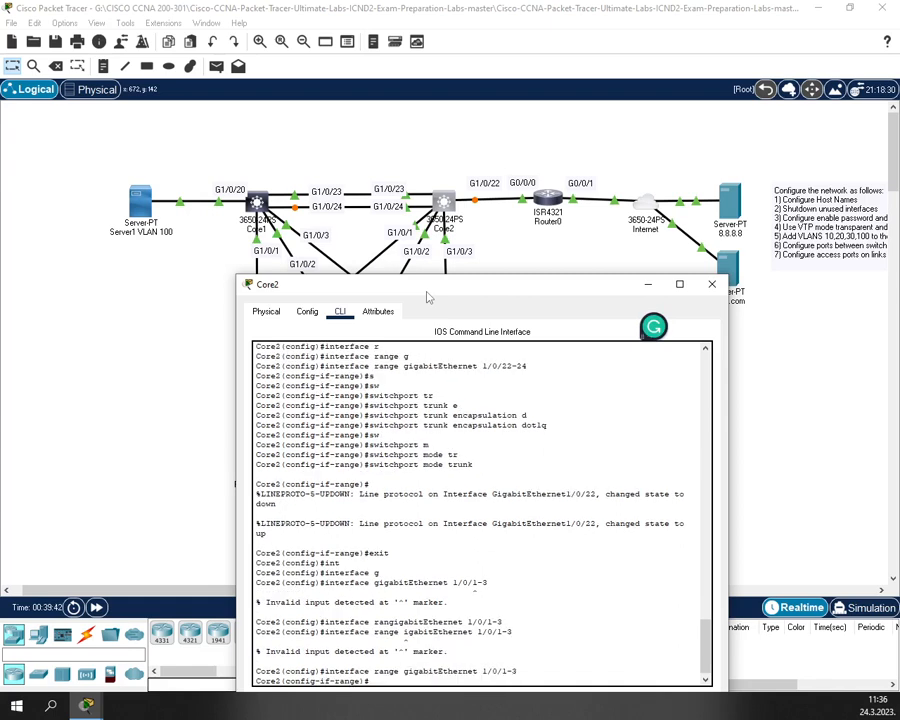
- Set dot1q trunk encapsulation on ports 1/0/1-3
{"action": "type", "text": "sw"}
{"action": "key", "text": "Tab"}
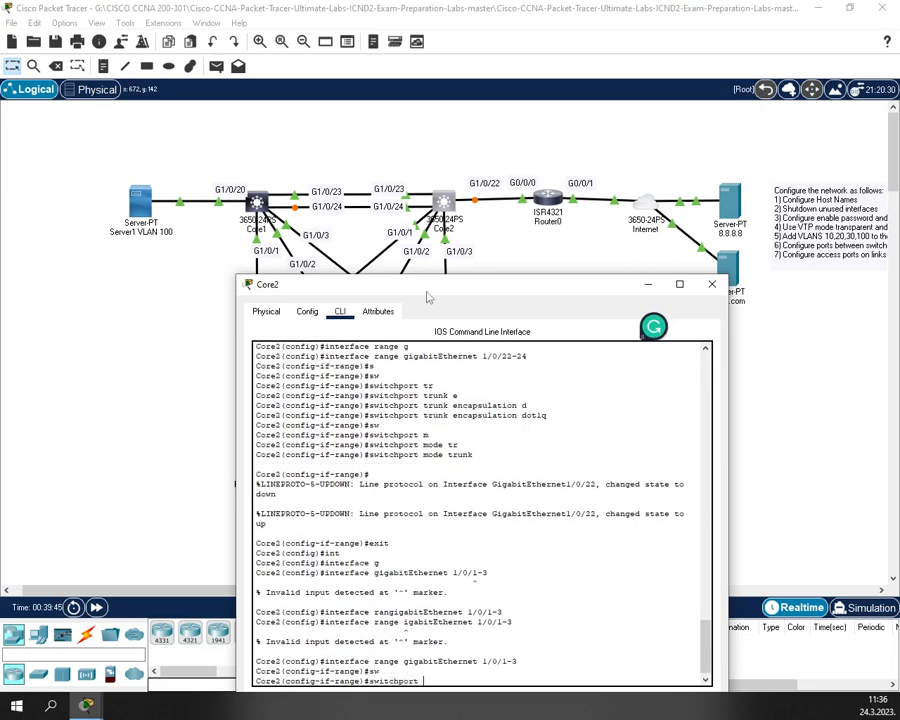
{"action": "type", "text": "t"}
{"action": "key", "text": "Tab"}
{"action": "type", "text": "e"}
{"action": "key", "text": "Tab"}
{"action": "type", "text": "d"}
{"action": "key", "text": "Tab"}
{"action": "key", "text": "Return"}
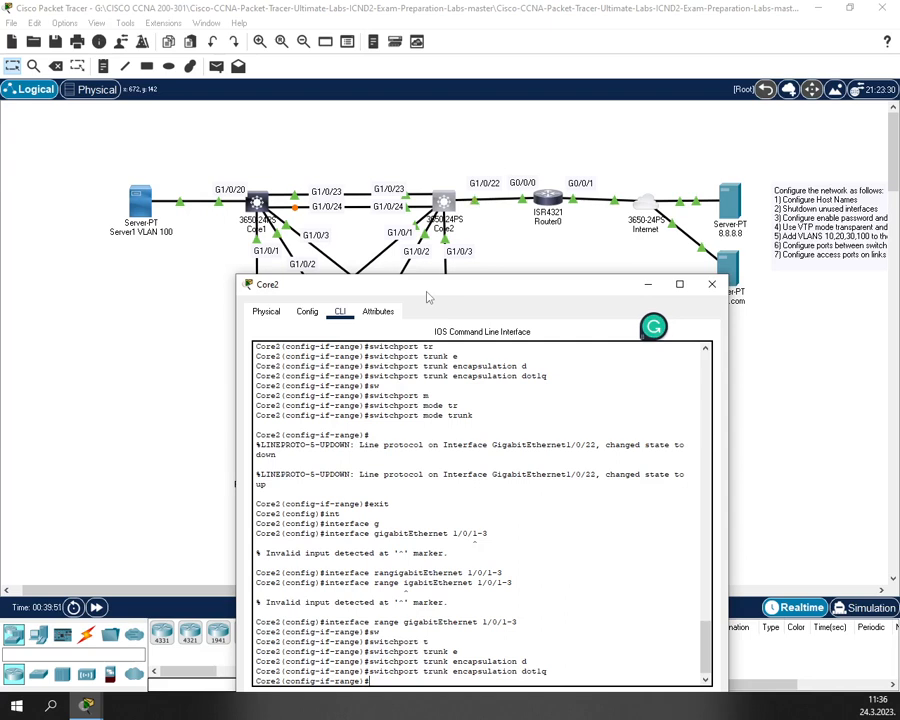
- Put ports 1/0/1-3 into switchport mode trunk
{"action": "type", "text": "s"}
{"action": "key", "text": "Tab"}
{"action": "type", "text": "w"}
{"action": "key", "text": "Tab"}
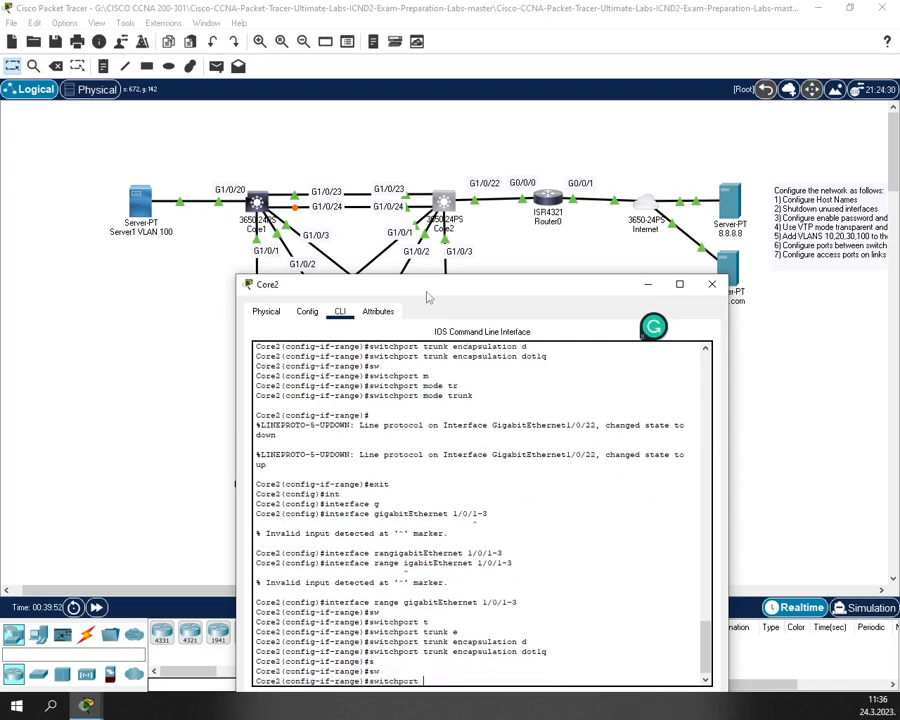
{"action": "type", "text": "m"}
{"action": "key", "text": "Tab"}
{"action": "type", "text": "tr"}
{"action": "key", "text": "Tab"}
{"action": "key", "text": "Return"}
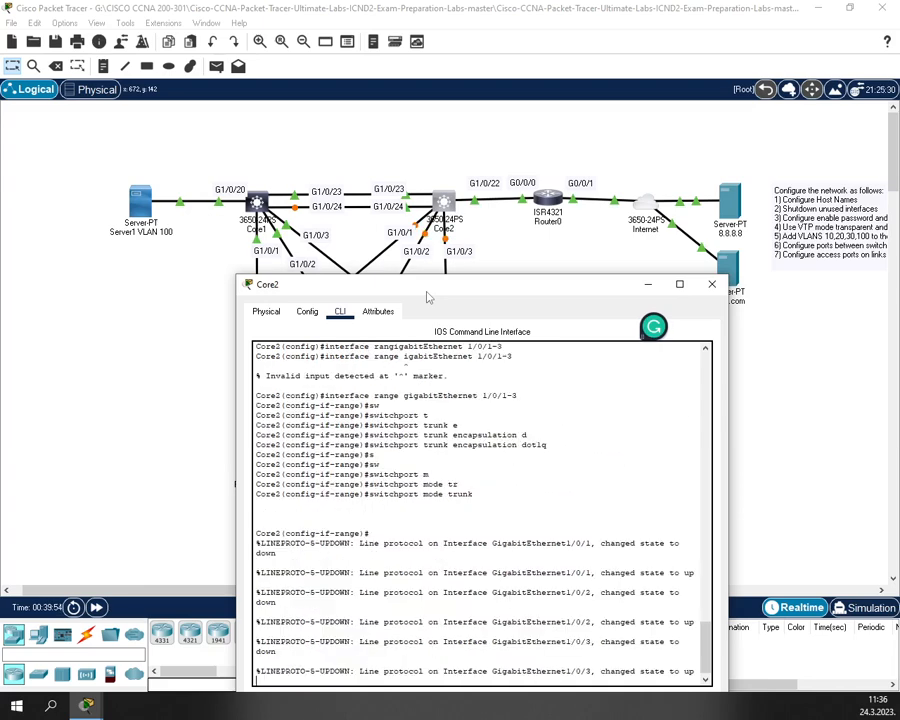
- Exit twice to privileged mode and save Core2's configuration with wr
{"action": "type", "text": "exit"}
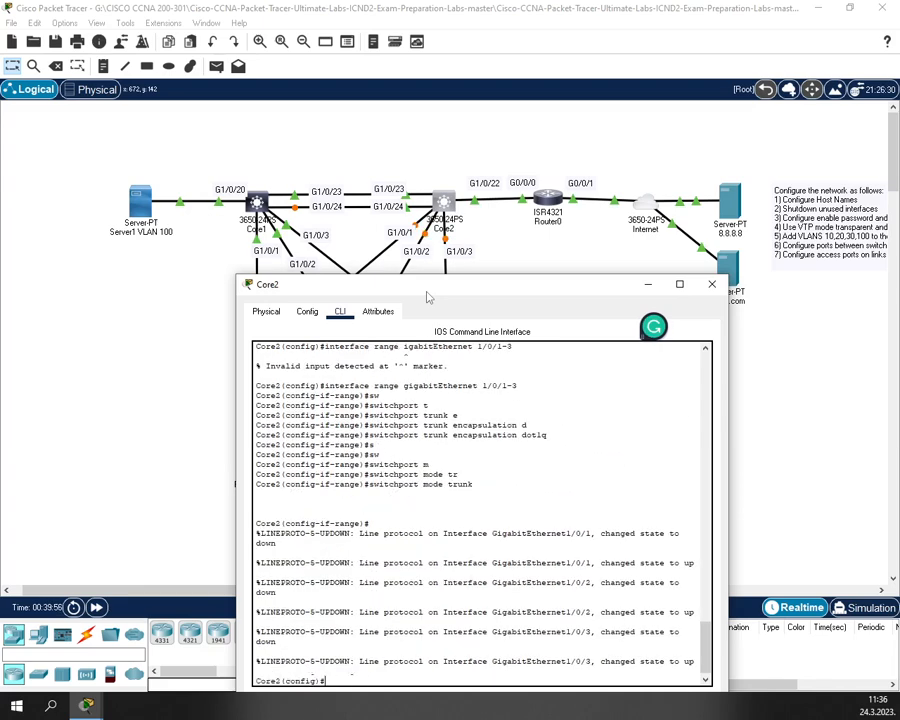
{"action": "key", "text": "Return"}
{"action": "type", "text": "ex"}
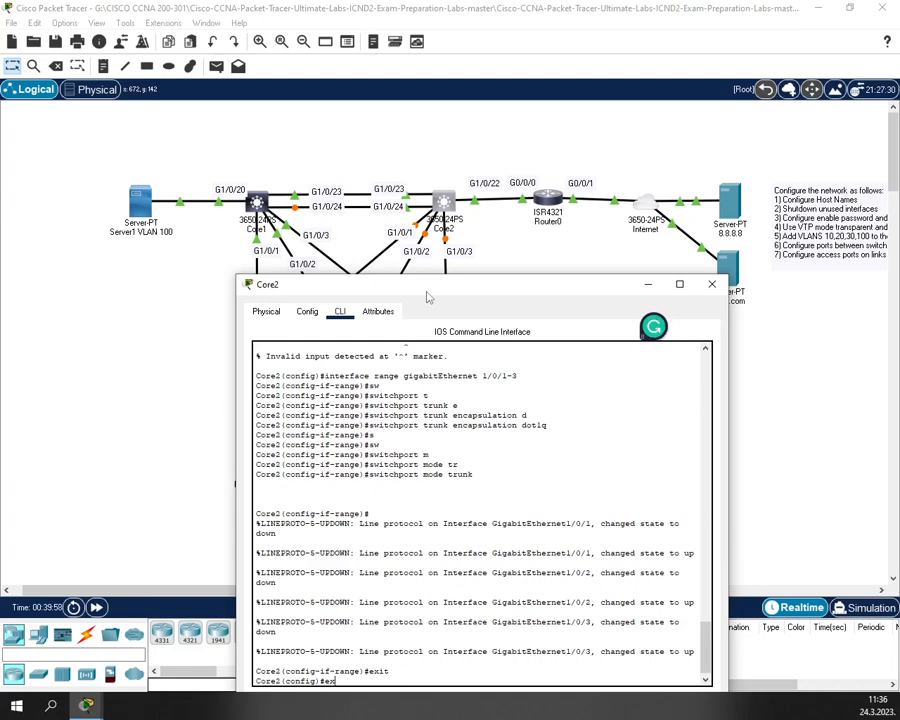
{"action": "type", "text": "it"}
{"action": "key", "text": "Return"}
{"action": "key", "text": "Return"}
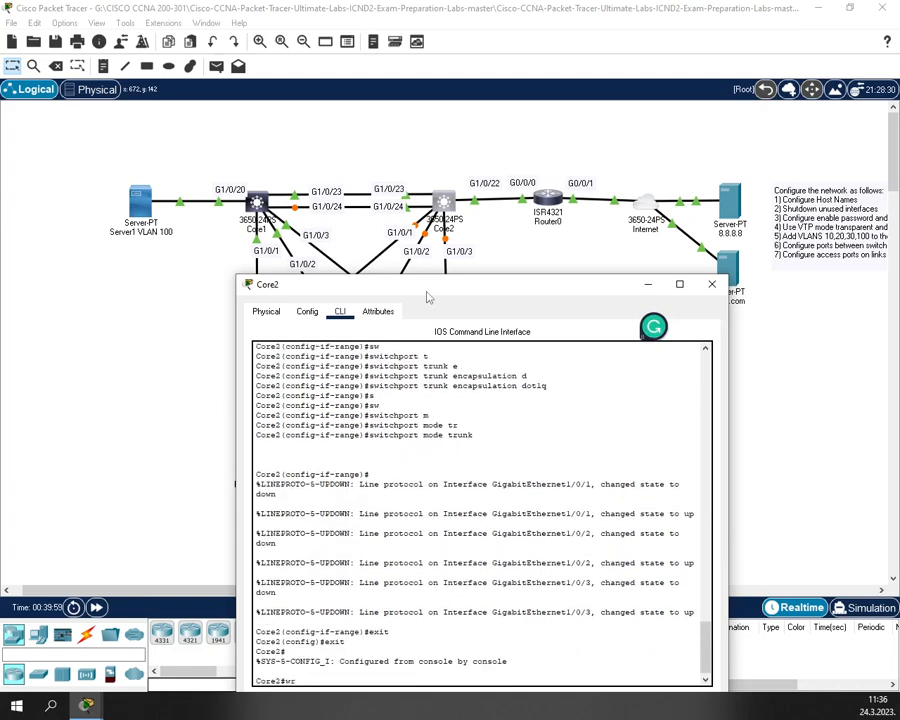
{"action": "type", "text": "wr"}
{"action": "key", "text": "Return"}
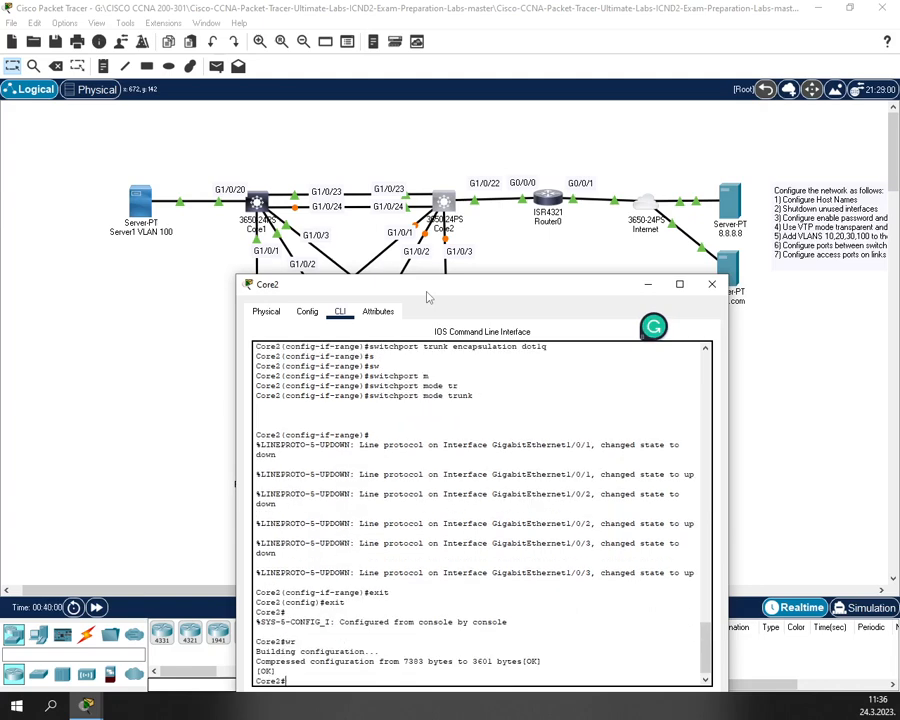
- Close Core2's window and enter privileged mode on Access1's CLI
{"action": "left_click", "coordinate": [712, 285]}
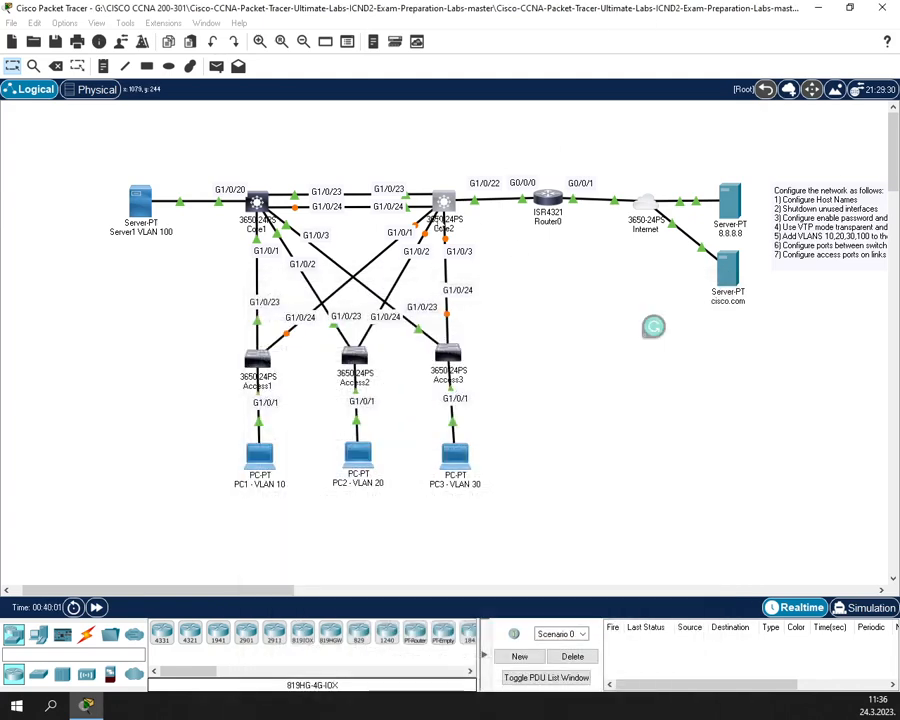
{"action": "left_click", "coordinate": [262, 356]}
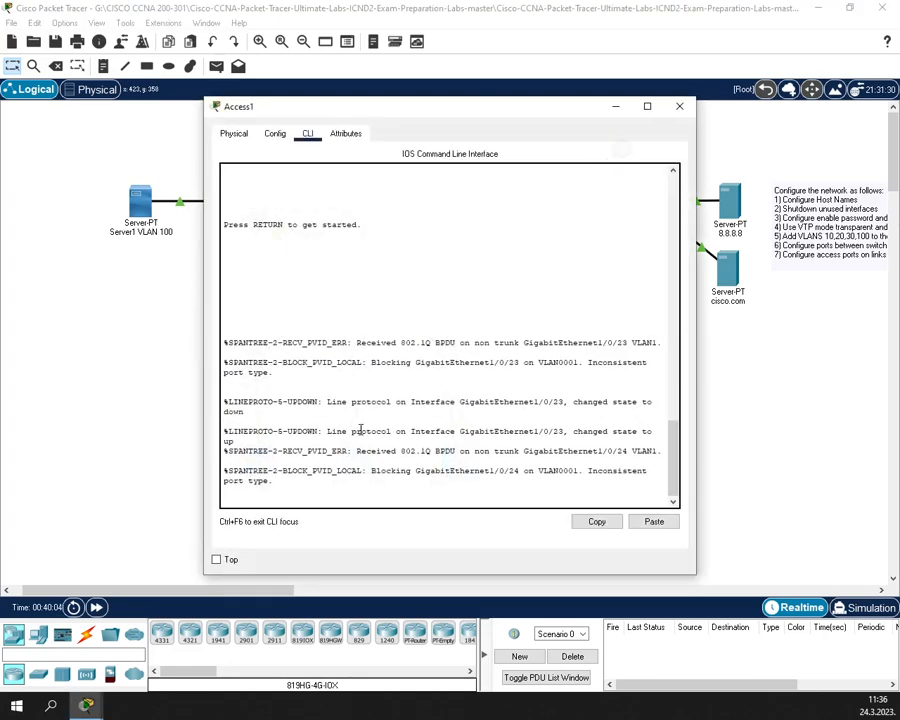
{"action": "key", "text": "Return"}
{"action": "key", "text": "Return"}
{"action": "type", "text": "enable"}
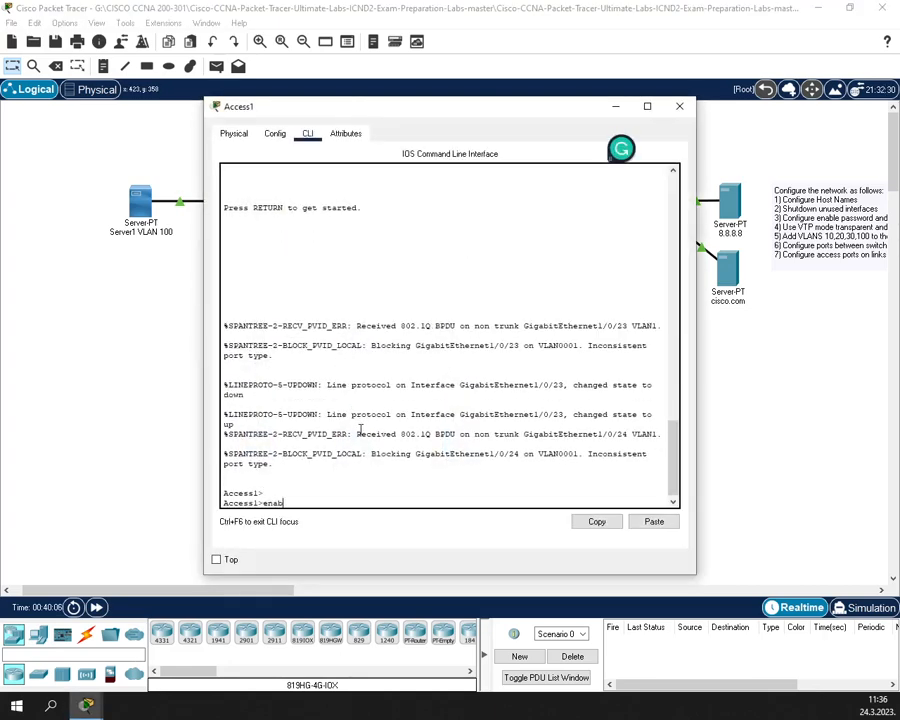
{"action": "key", "text": "Return"}
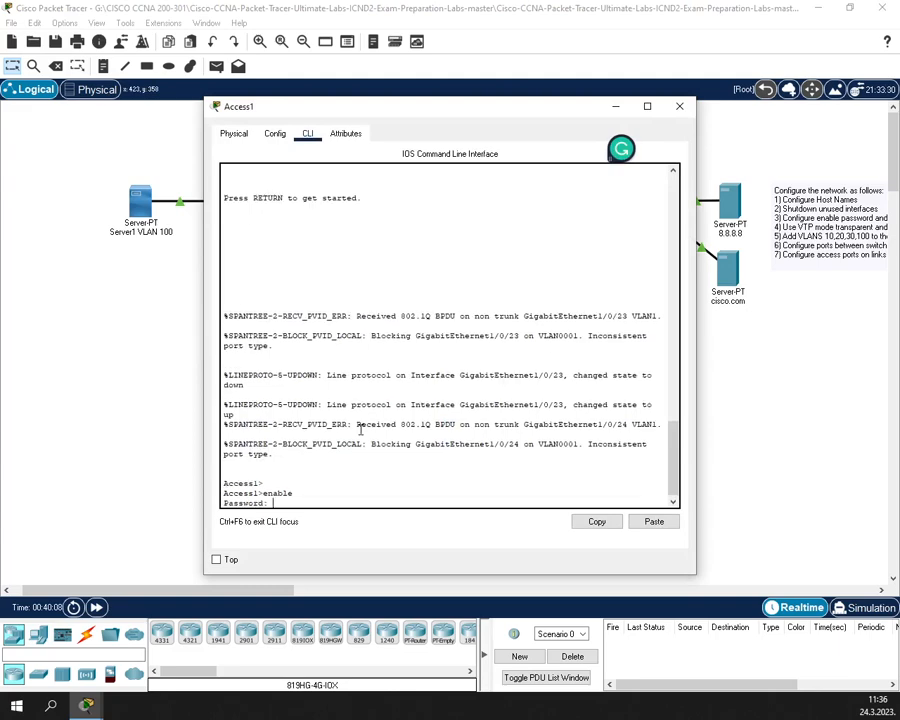
{"action": "key", "text": "Return"}
- Move the Access1 console aside and enter global configuration mode with conf t
{"action": "left_click_drag", "start_coordinate": [341, 110], "coordinate": [548, 139]}
{"action": "left_click", "coordinate": [558, 256]}
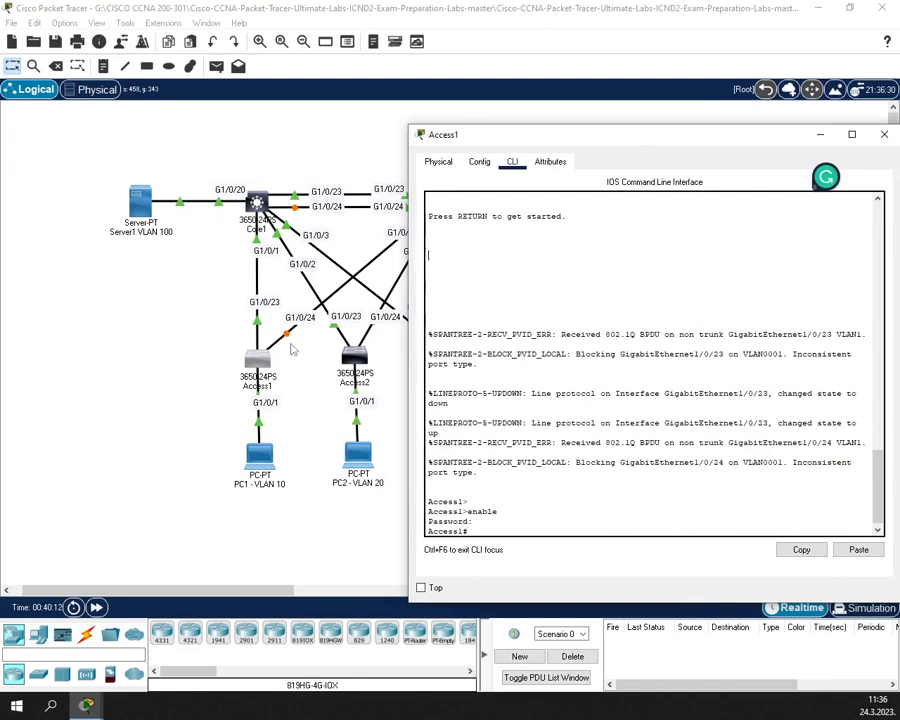
{"action": "left_click", "coordinate": [496, 507]}
{"action": "type", "text": "conf t"}
{"action": "key", "text": "Return"}
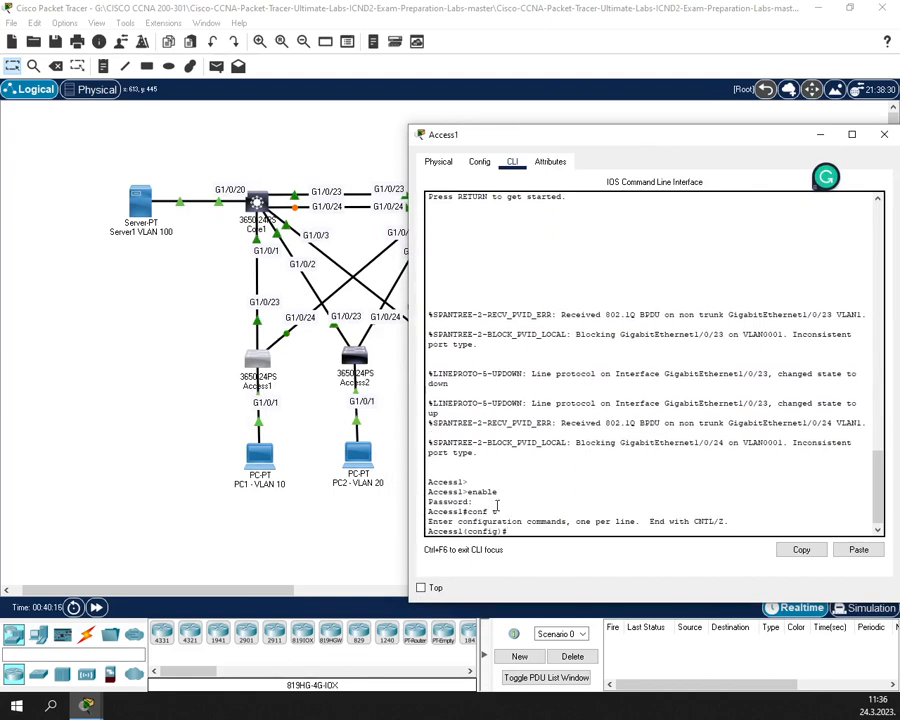
- Set Access1's GigabitEthernet 1/0/1 to switchport mode access and exit the interface
{"action": "type", "text": "in"}
{"action": "key", "text": "Tab"}
{"action": "type", "text": "g"}
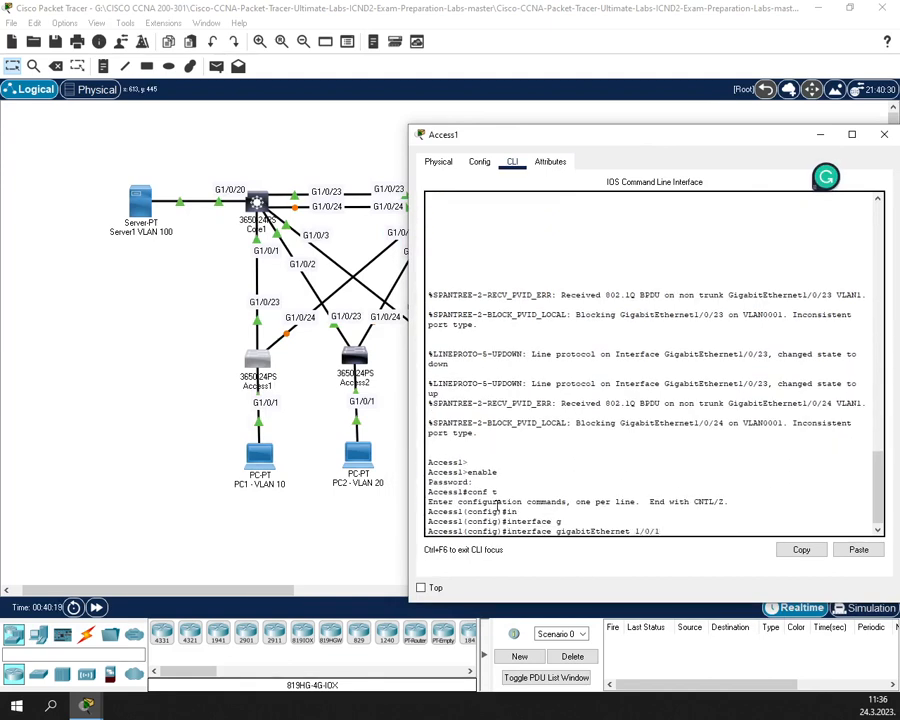
{"action": "key", "text": "Return"}
{"action": "type", "text": "sw"}
{"action": "key", "text": "Tab"}
{"action": "type", "text": "m"}
{"action": "key", "text": "Tab"}
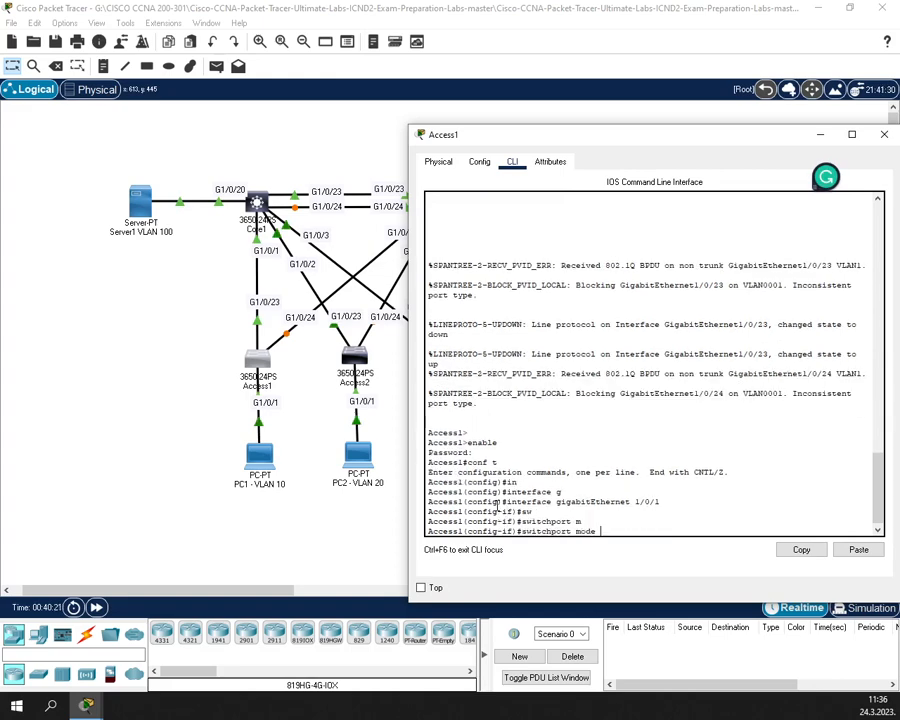
{"action": "type", "text": "a"}
{"action": "key", "text": "Tab"}
{"action": "key", "text": "Return"}
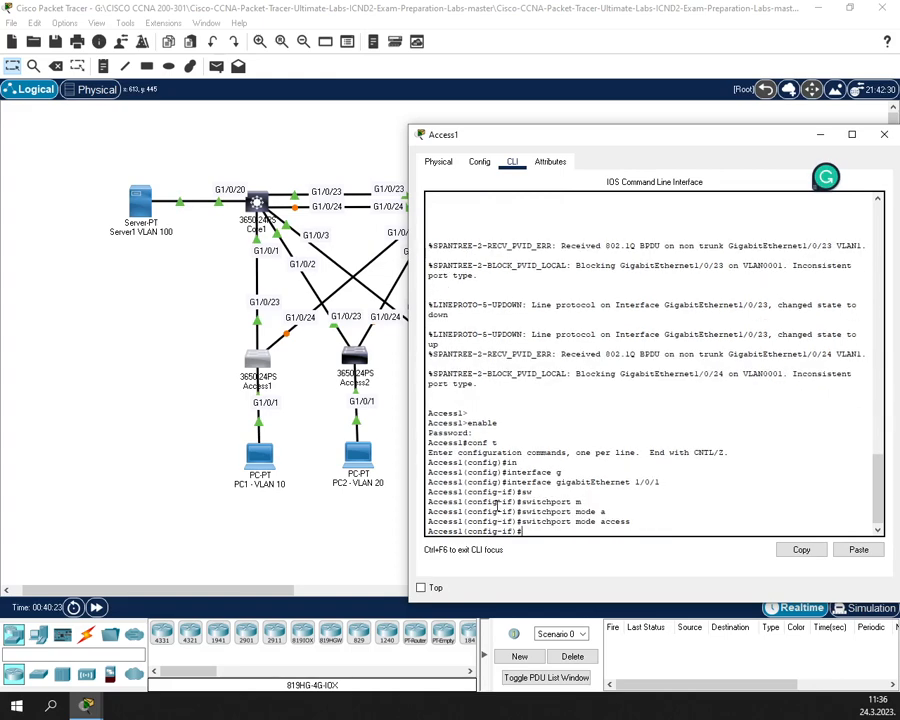
{"action": "type", "text": "exit"}
{"action": "key", "text": "Return"}
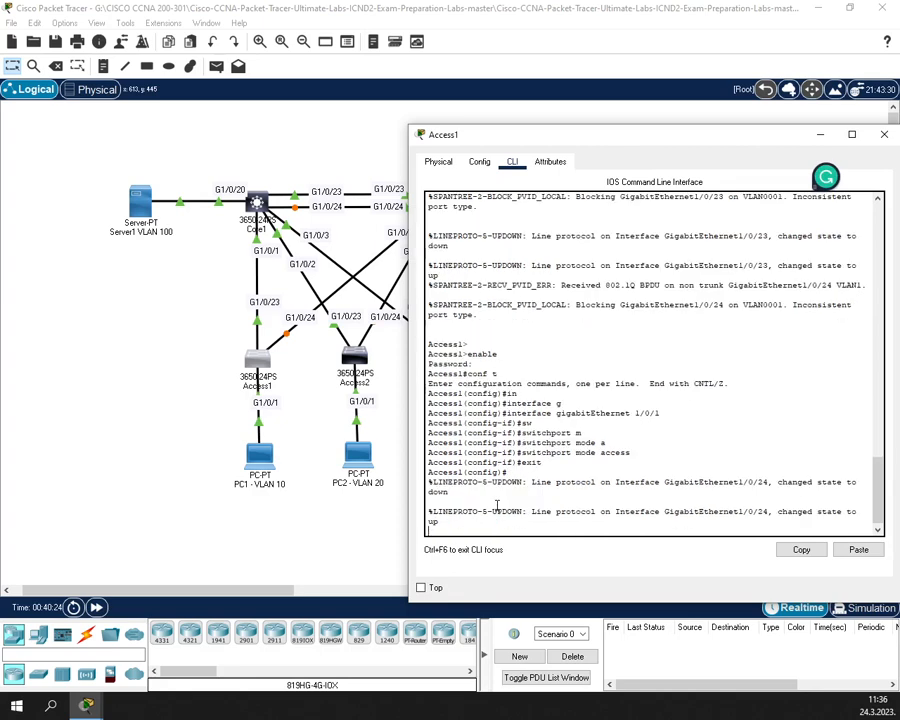
{"action": "key", "text": "Return"}
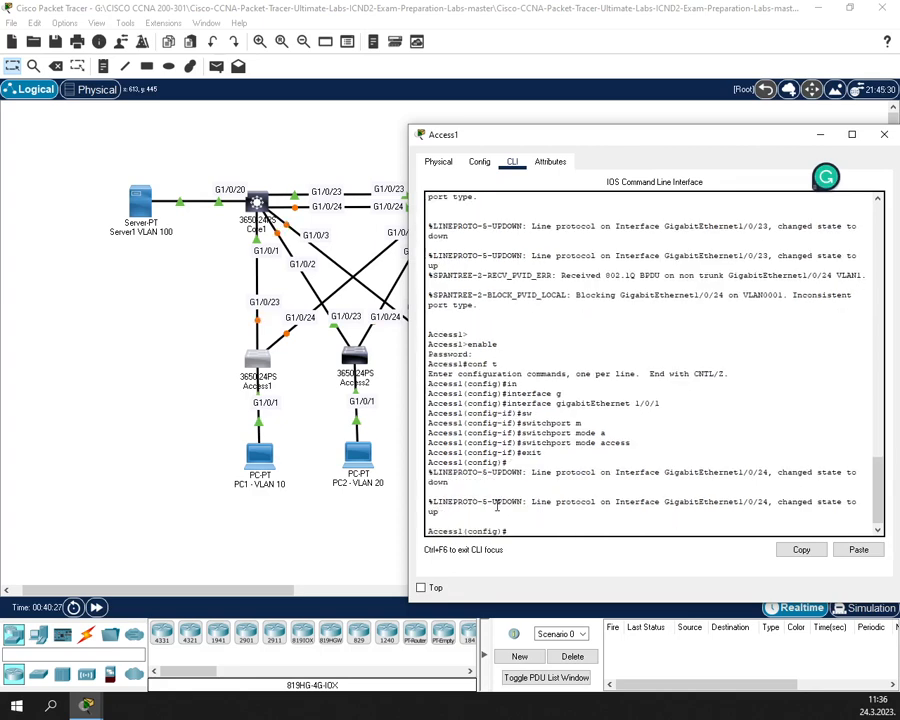
- Select Access1's uplink ports with interface range GigabitEthernet 1/0/23-24
{"action": "type", "text": "in"}
{"action": "key", "text": "Tab"}
{"action": "type", "text": "g"}
{"action": "key", "text": "Tab"}
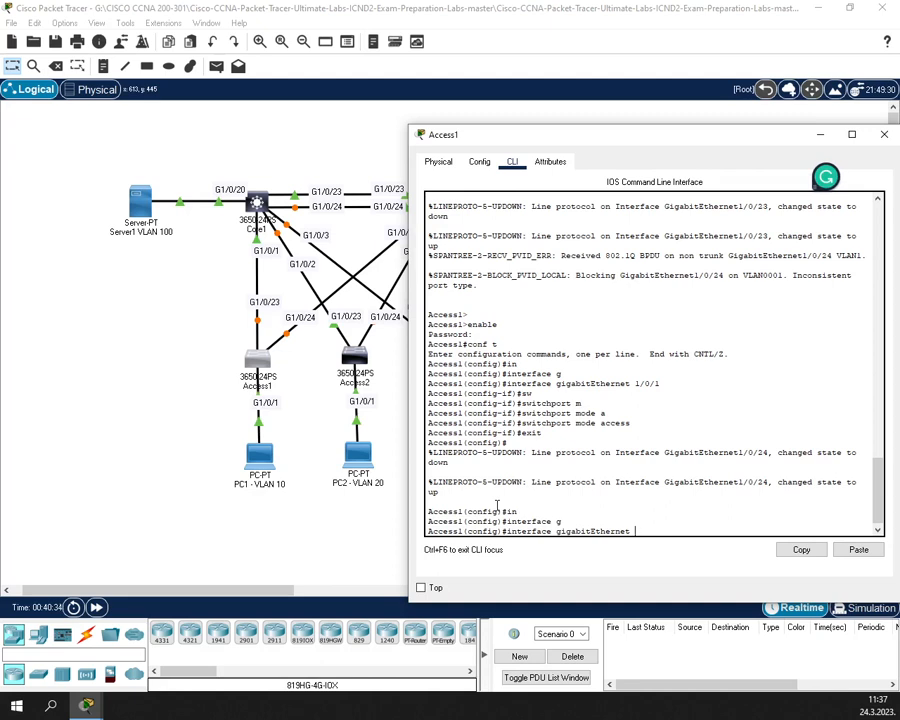
{"action": "type", "text": "1/0/23"}
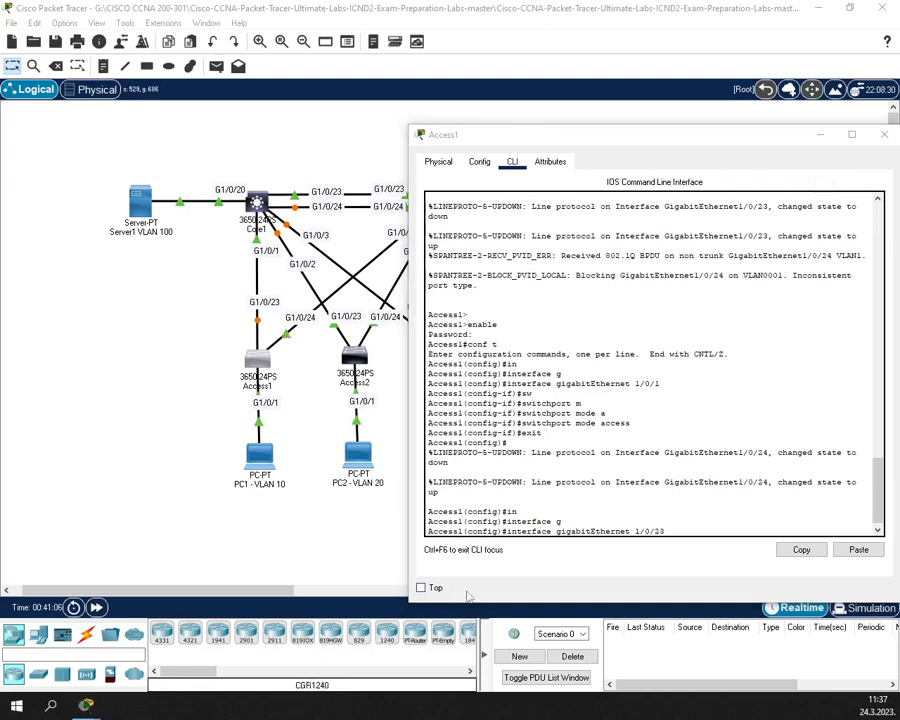
{"action": "left_click", "coordinate": [588, 527]}
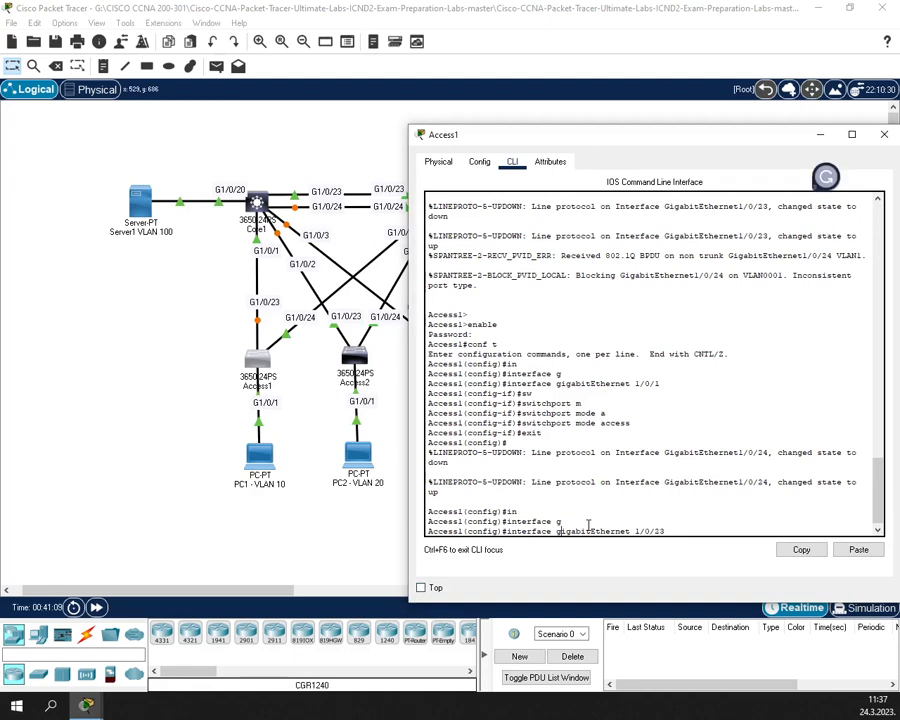
{"action": "type", "text": "range "}
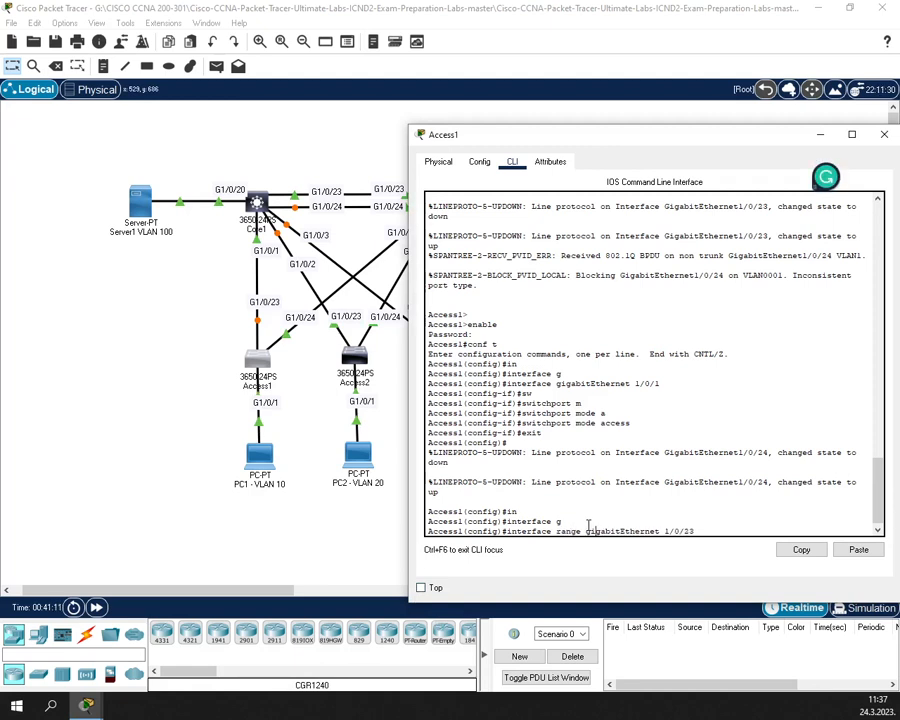
{"action": "type", "text": "-24"}
{"action": "key", "text": "Return"}
- Set dot1q trunk encapsulation on ports 1/0/23-24
{"action": "type", "text": "sw"}
{"action": "key", "text": "Tab"}
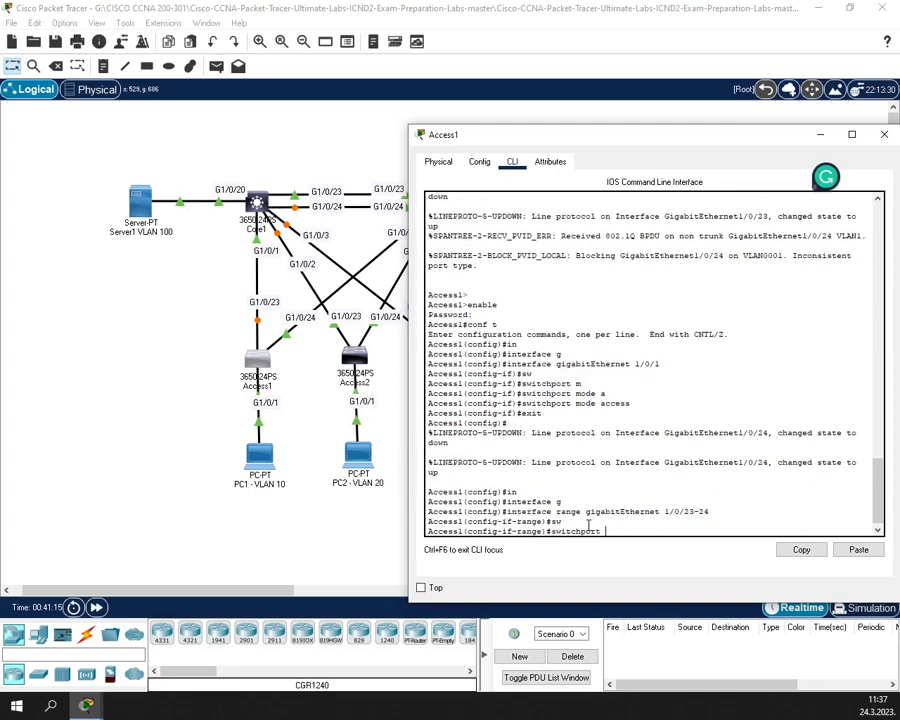
{"action": "type", "text": "tr"}
{"action": "key", "text": "Tab"}
{"action": "type", "text": "en"}
{"action": "key", "text": "Tab"}
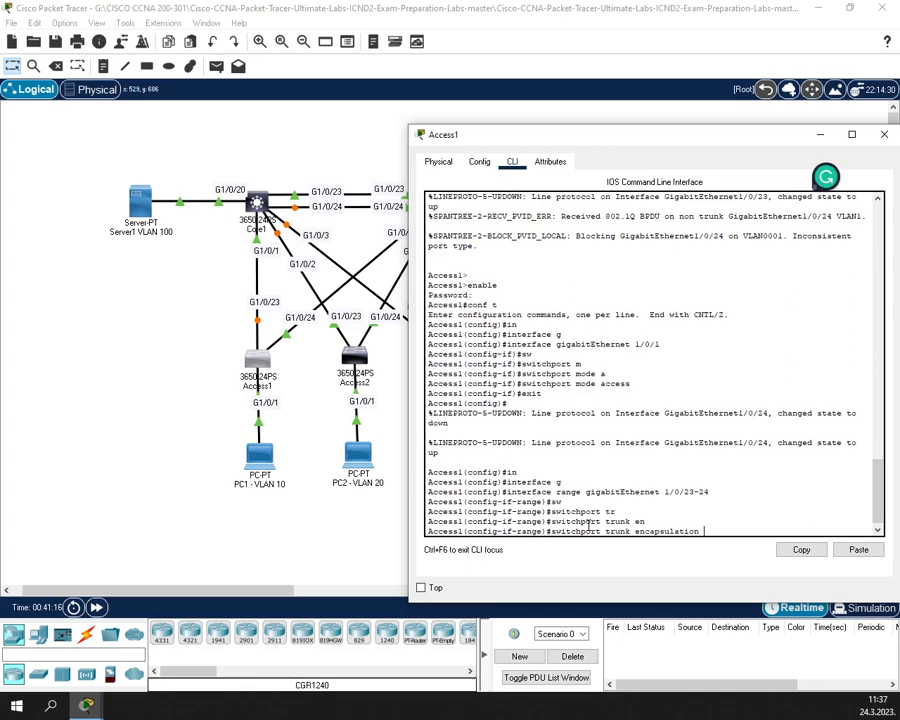
{"action": "type", "text": "d"}
{"action": "key", "text": "Tab"}
{"action": "key", "text": "Return"}
- Make ports 1/0/23-24 trunks and leave the range configuration
{"action": "type", "text": "sw"}
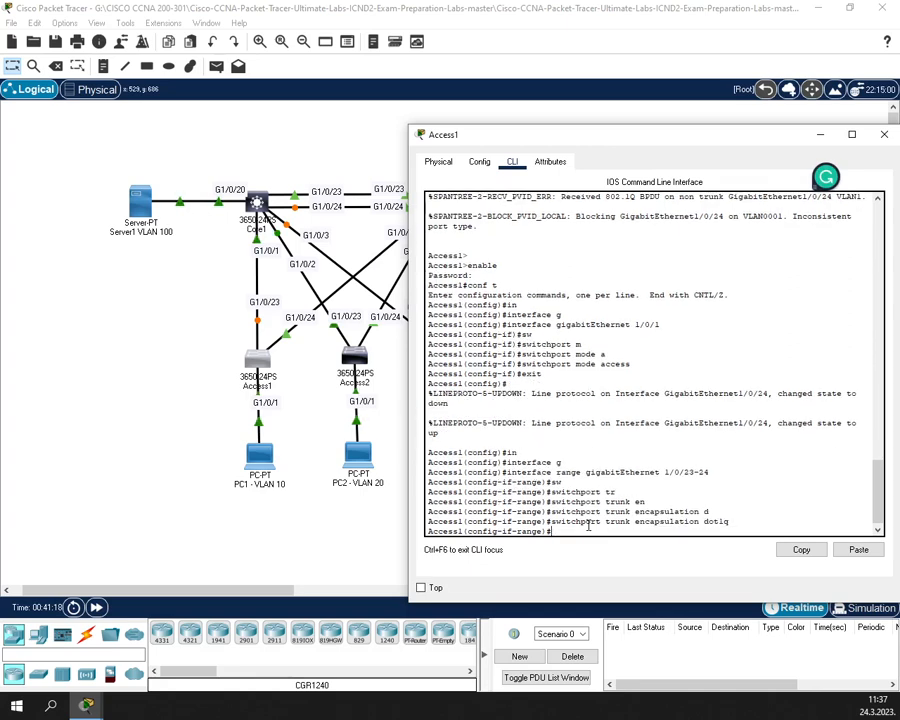
{"action": "key", "text": "Tab"}
{"action": "type", "text": "m"}
{"action": "key", "text": "Tab"}
{"action": "type", "text": "tr"}
{"action": "key", "text": "Tab"}
{"action": "key", "text": "Return"}
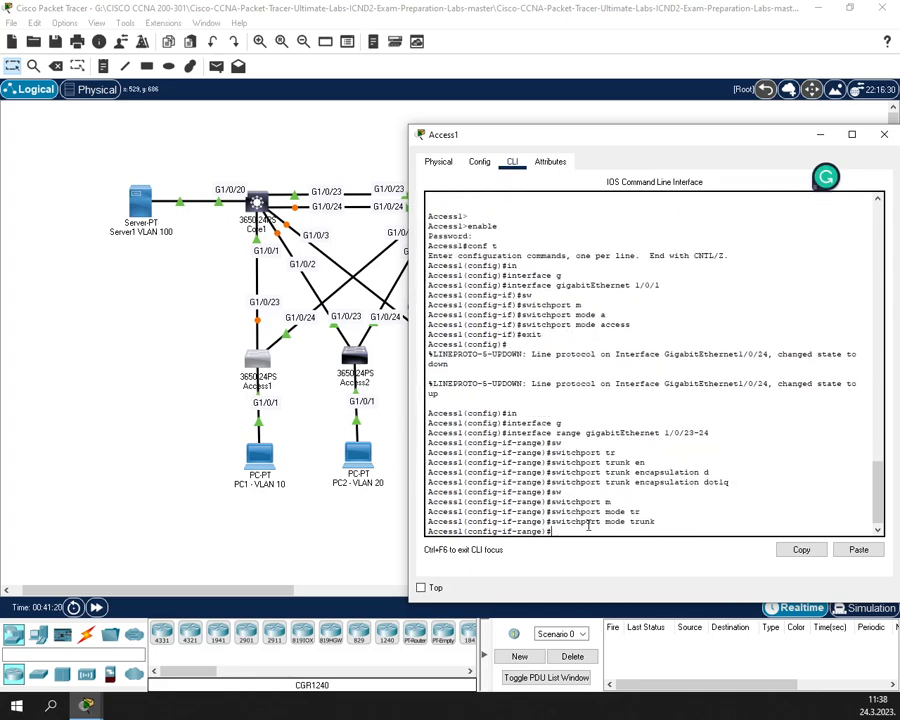
{"action": "type", "text": "exit"}
{"action": "key", "text": "Return"}
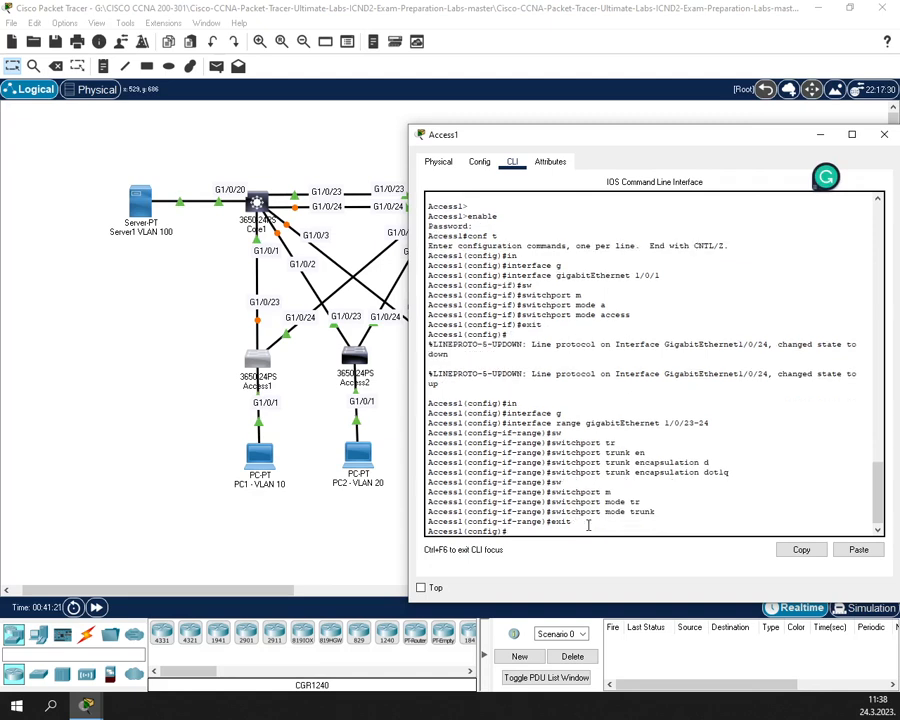
- Assign Access1's port GigabitEthernet 1/0/1 to access VLAN 10
{"action": "key", "text": "Up"}
{"action": "key", "text": "Up"}
{"action": "key", "text": "Up"}
{"action": "key", "text": "Up"}
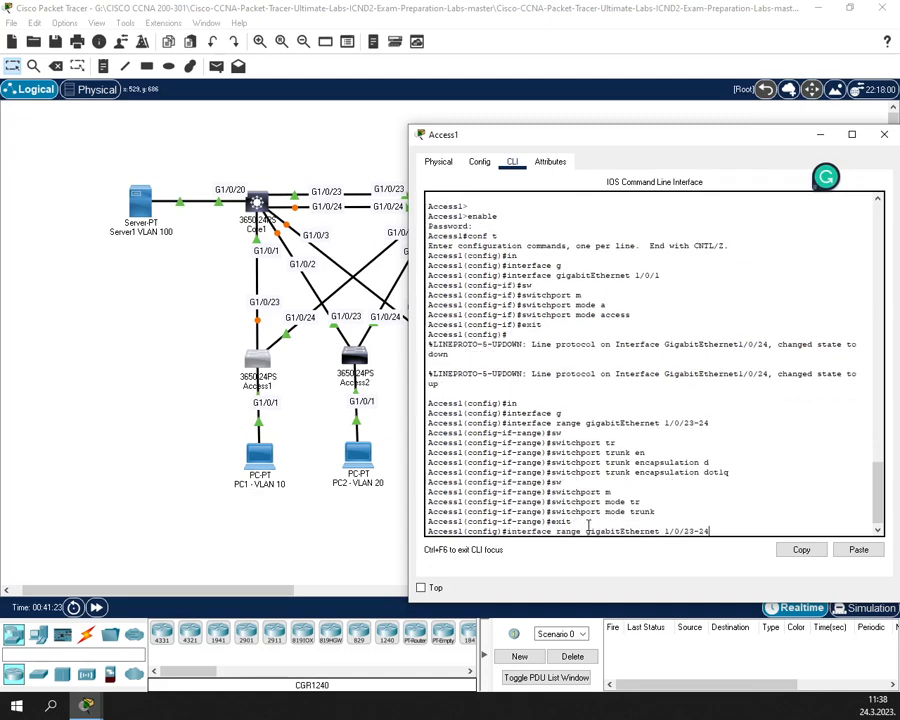
{"action": "key", "text": "Up"}
{"action": "key", "text": "Up"}
{"action": "key", "text": "Up"}
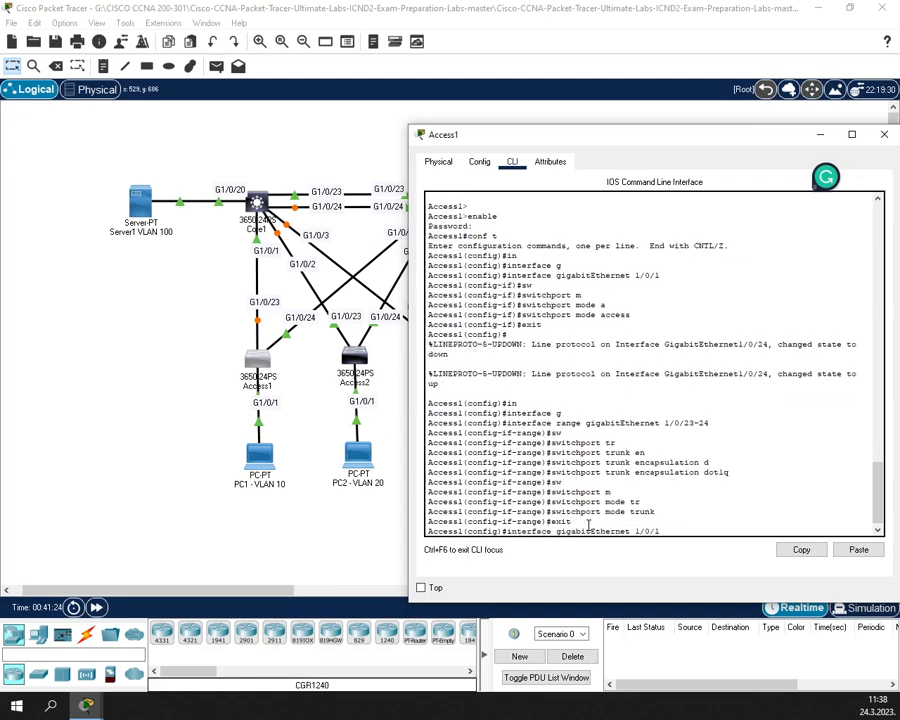
{"action": "key", "text": "Return"}
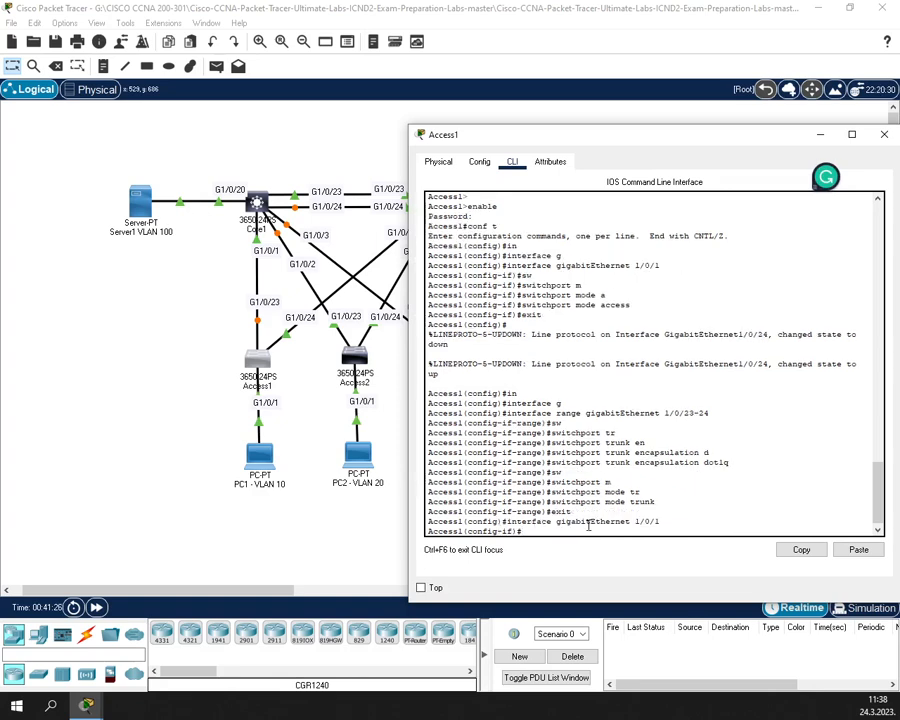
{"action": "type", "text": "sw"}
{"action": "key", "text": "Tab"}
{"action": "type", "text": "mode a"}
{"action": "key", "text": "Tab"}
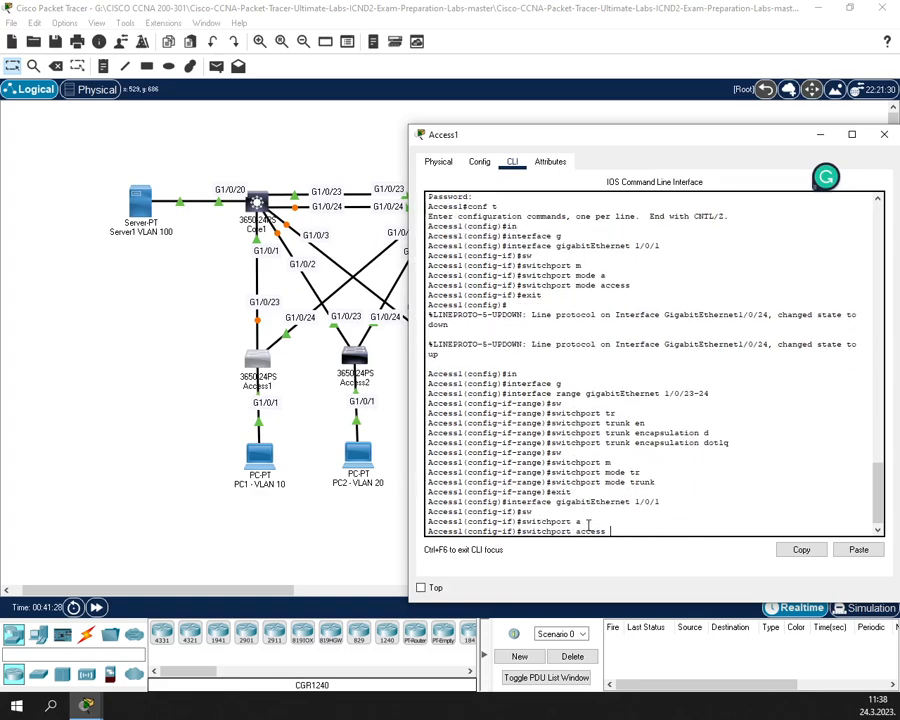
{"action": "type", "text": "v"}
{"action": "key", "text": "Tab"}
{"action": "type", "text": "10"}
{"action": "key", "text": "Return"}
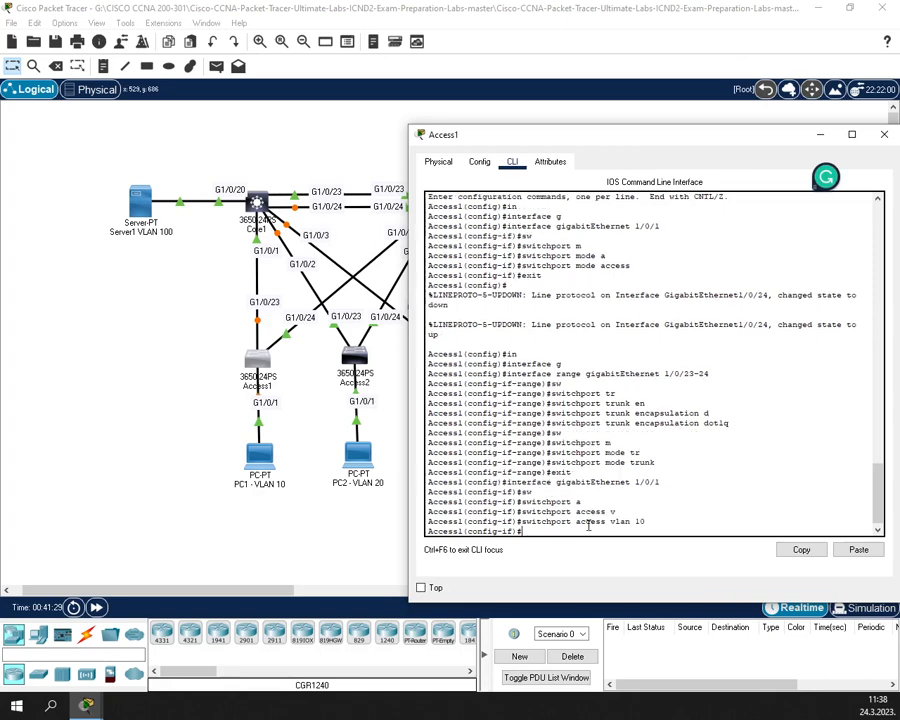
{"action": "type", "text": "exit"}
{"action": "key", "text": "Return"}
- Save Access1's configuration with wr and close its console
{"action": "type", "text": "exit"}
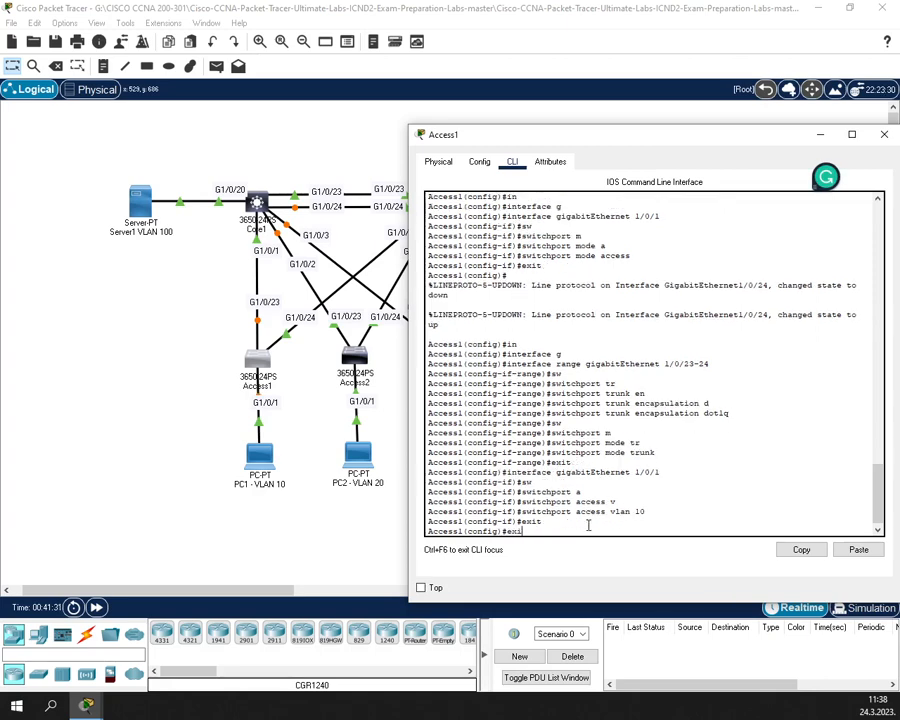
{"action": "key", "text": "Return"}
{"action": "type", "text": "wr"}
{"action": "key", "text": "Return"}
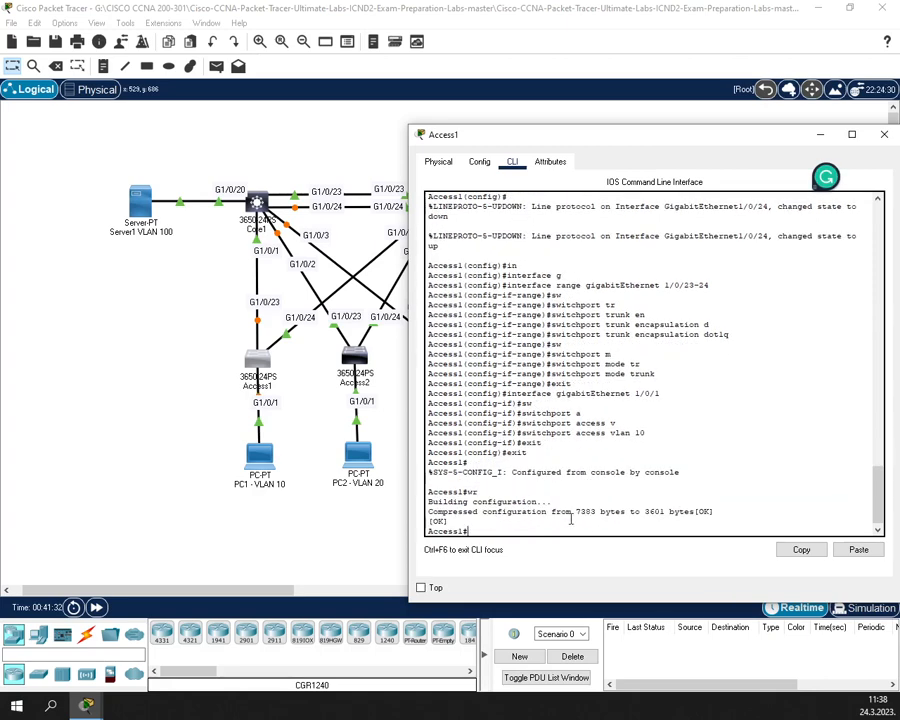
{"action": "left_click", "coordinate": [884, 134]}
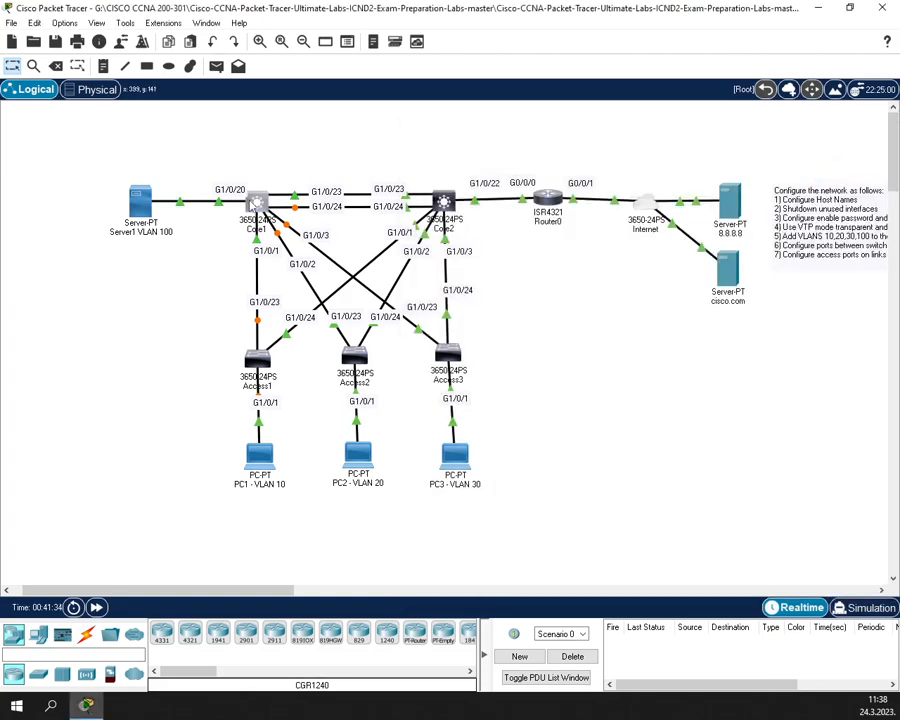
- Open Core1's CLI and enter global configuration mode with conf t
{"action": "left_click", "coordinate": [257, 202]}
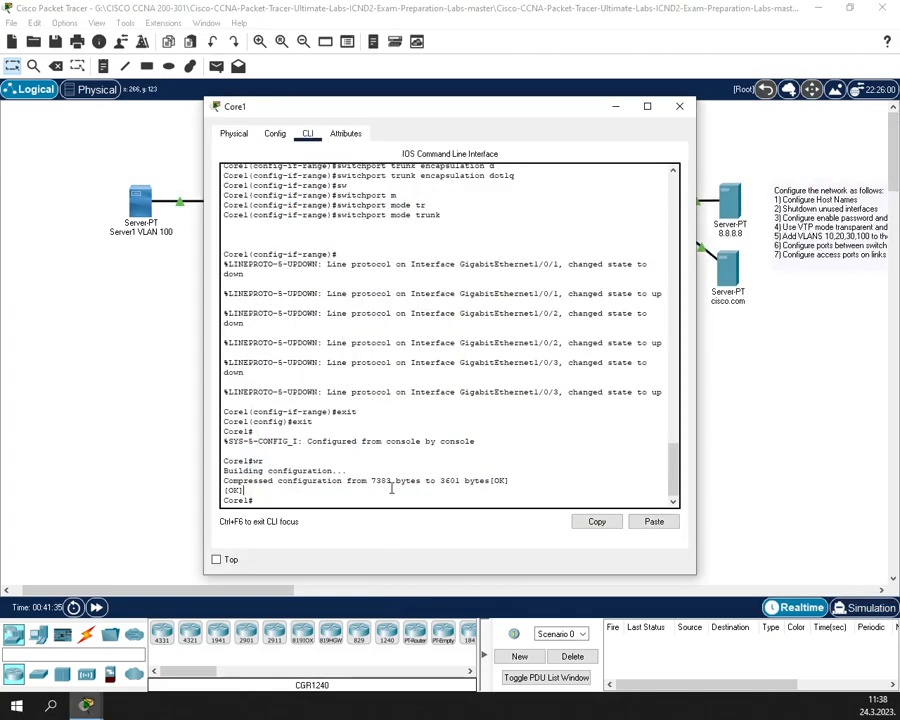
{"action": "left_click_drag", "start_coordinate": [342, 110], "coordinate": [477, 162]}
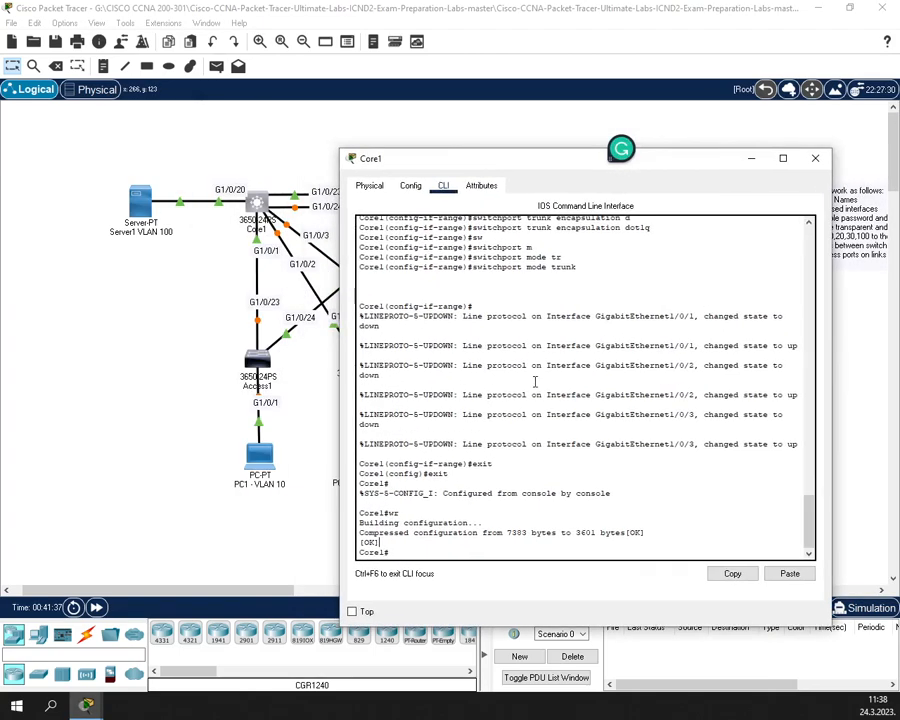
{"action": "type", "text": "conf t"}
{"action": "key", "text": "Return"}
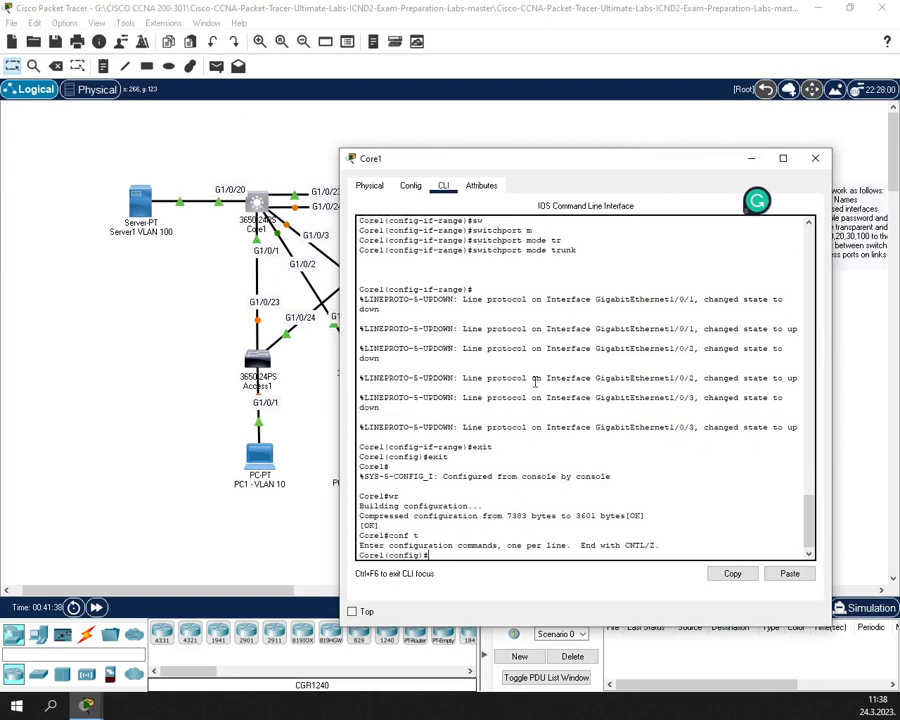
- Put Core1's port GigabitEthernet 1/0/20 into access VLAN 100
{"action": "type", "text": "in"}
{"action": "key", "text": "Tab"}
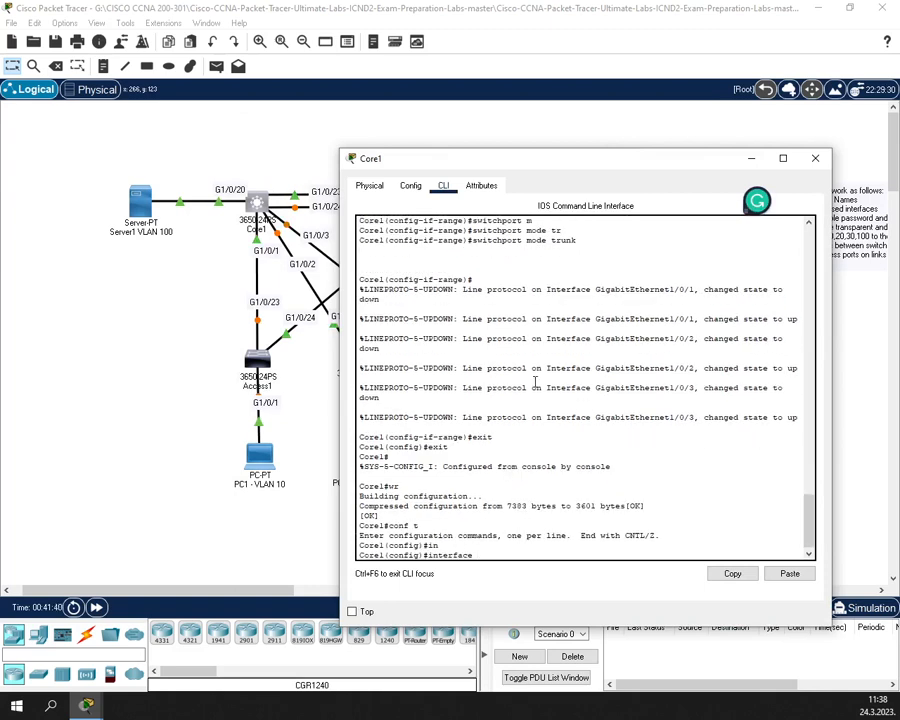
{"action": "type", "text": "g"}
{"action": "key", "text": "Tab"}
{"action": "type", "text": "1/0/20"}
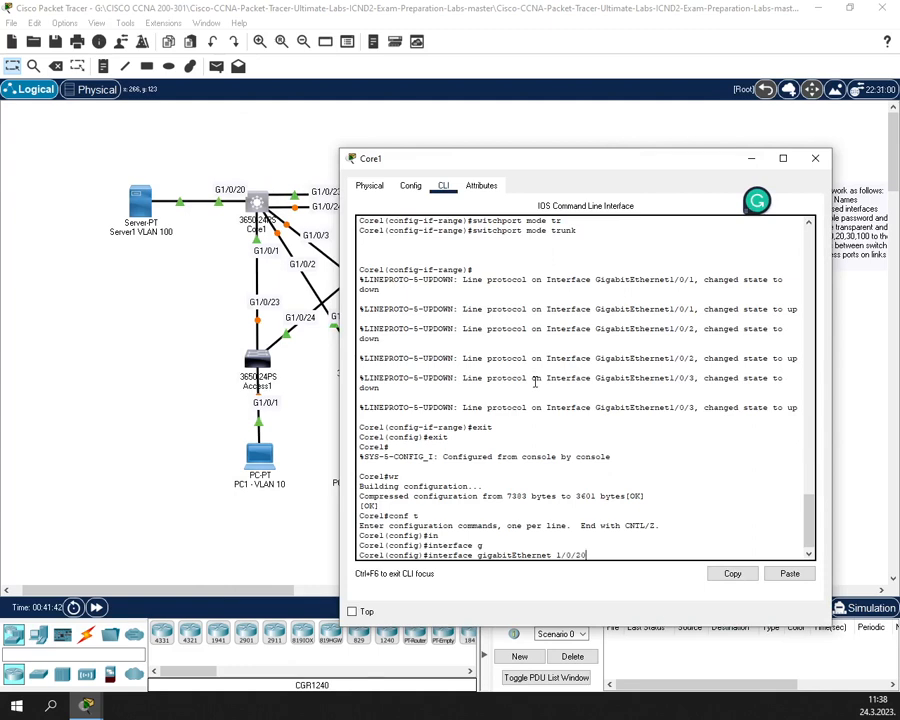
{"action": "key", "text": "Return"}
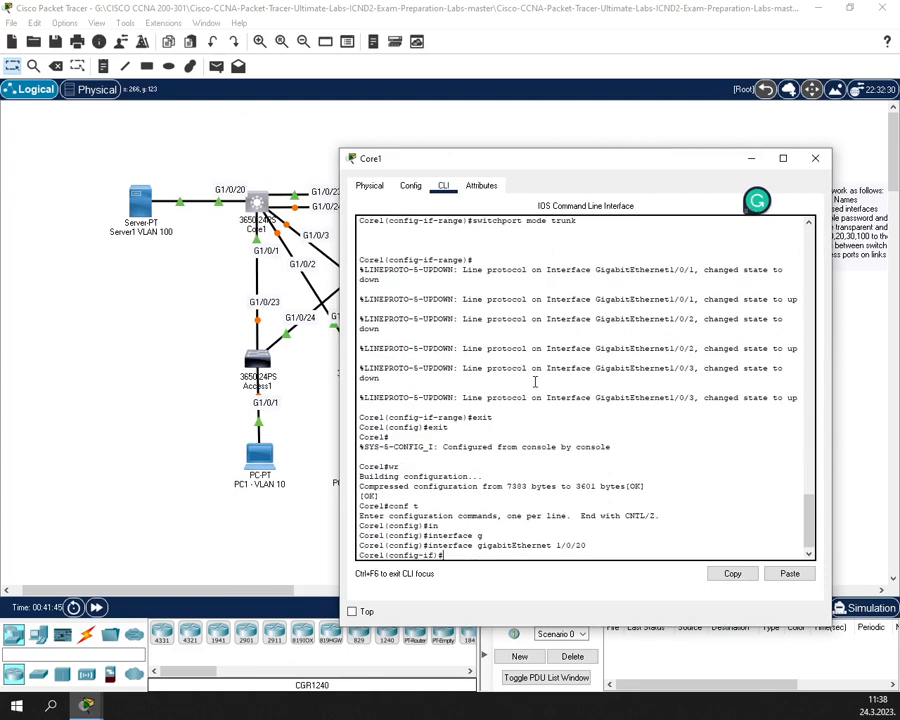
{"action": "type", "text": "sw"}
{"action": "key", "text": "Tab"}
{"action": "type", "text": "a"}
{"action": "key", "text": "Tab"}
{"action": "type", "text": "v"}
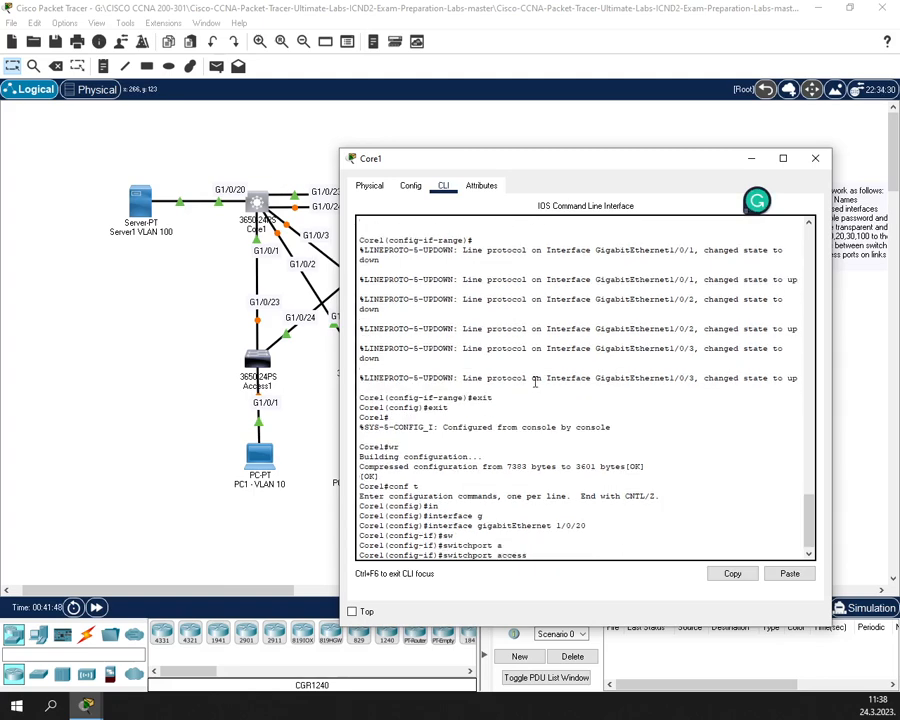
{"action": "key", "text": "Tab"}
{"action": "type", "text": "100"}
{"action": "key", "text": "Return"}
- Return to privileged mode and save Core1's configuration with wr
{"action": "type", "text": "s"}
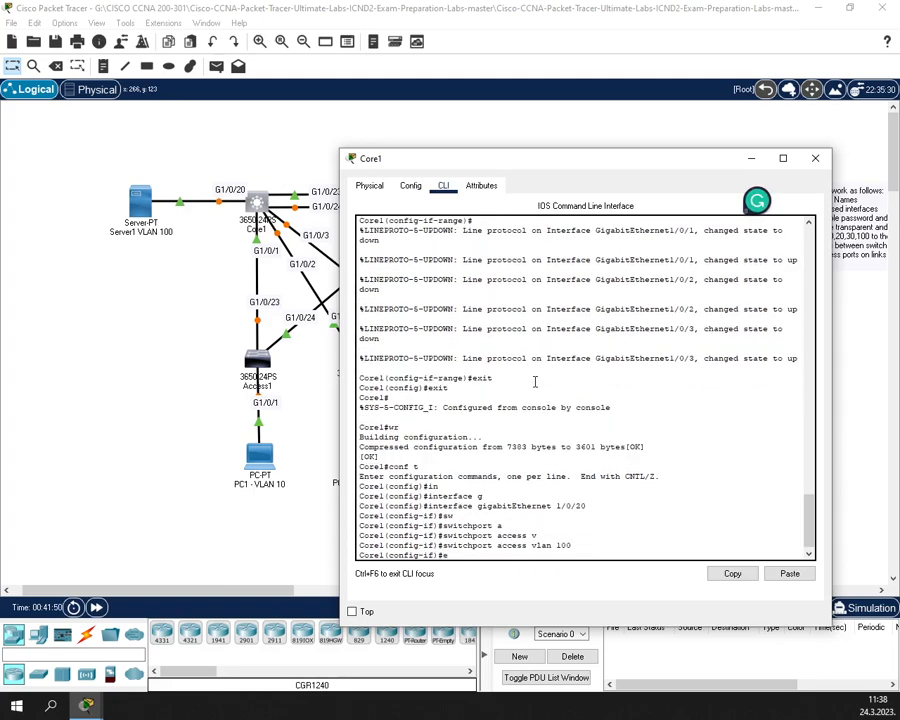
{"action": "type", "text": "xit"}
{"action": "key", "text": "Return"}
{"action": "key", "text": "Return"}
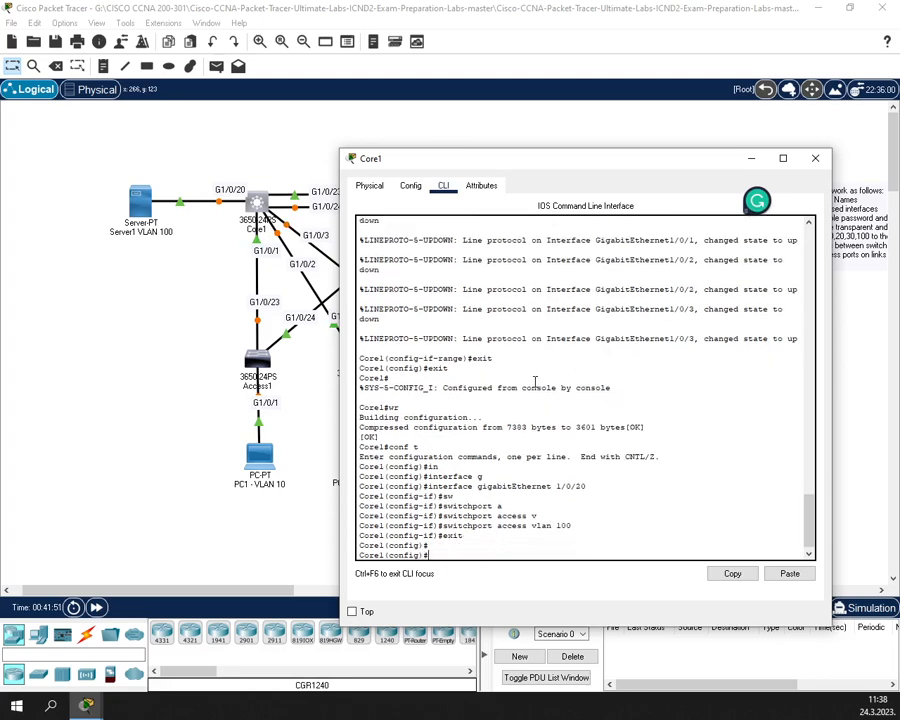
{"action": "type", "text": "exit"}
{"action": "key", "text": "Return"}
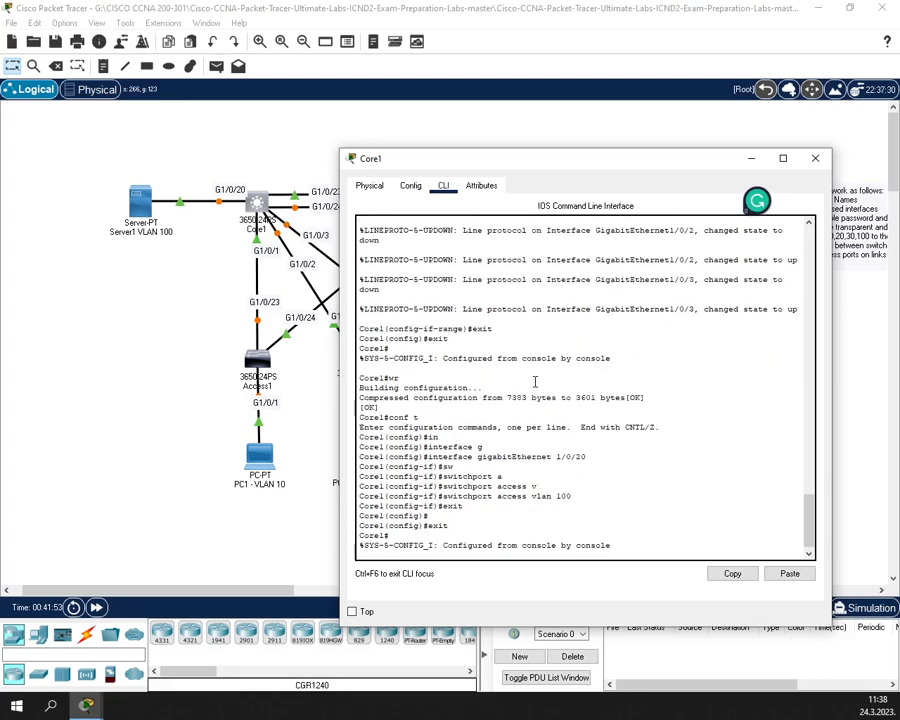
{"action": "key", "text": "Return"}
{"action": "type", "text": "wr"}
{"action": "key", "text": "Return"}
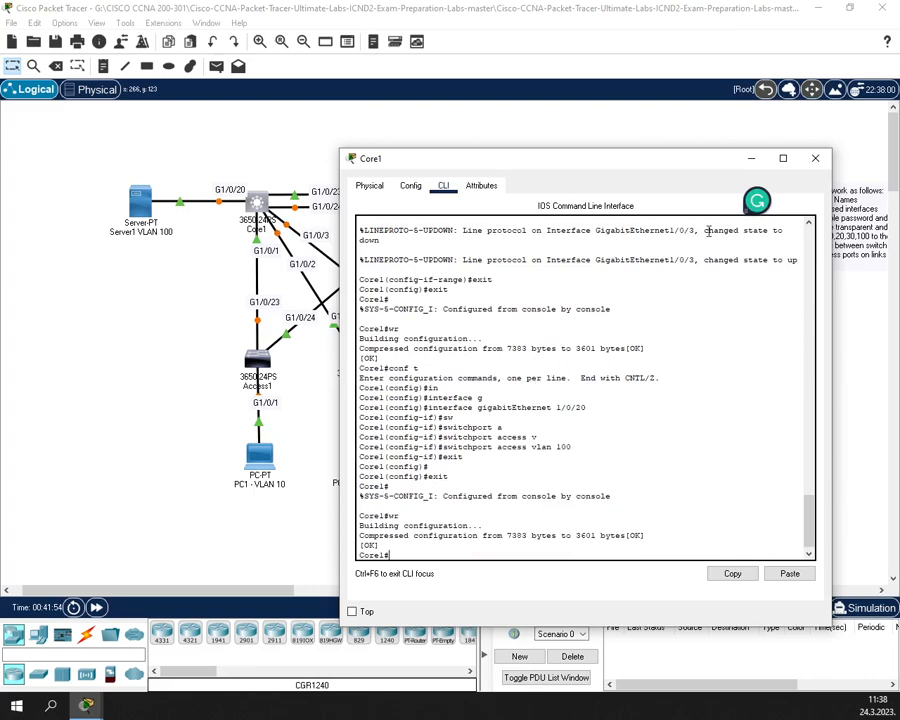
- Open Access2's command line and enter global configuration mode with enable and conf t
{"action": "left_click", "coordinate": [816, 159]}
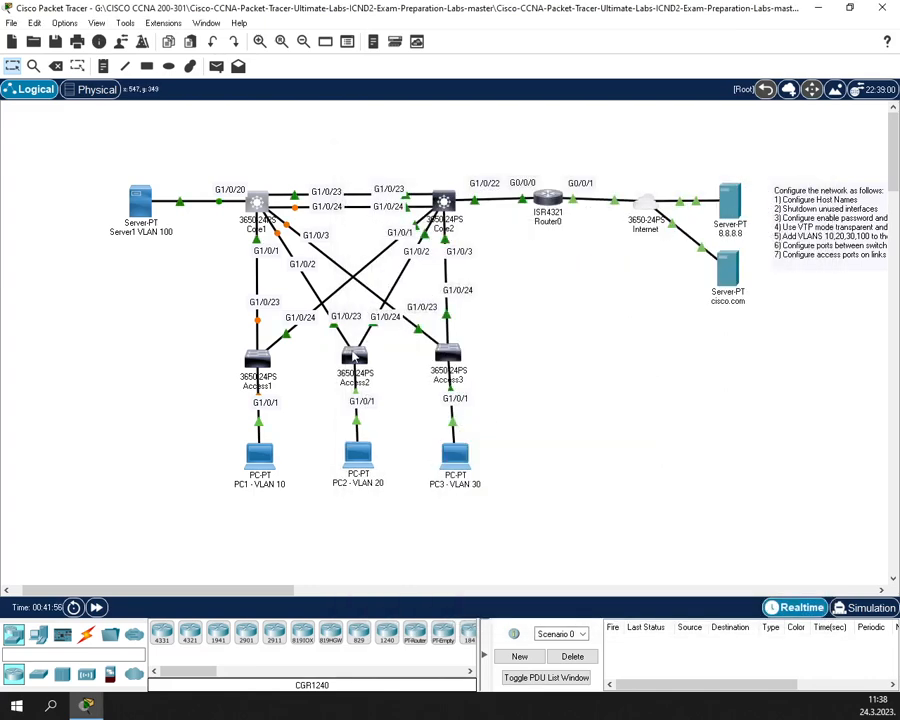
{"action": "left_click", "coordinate": [356, 354]}
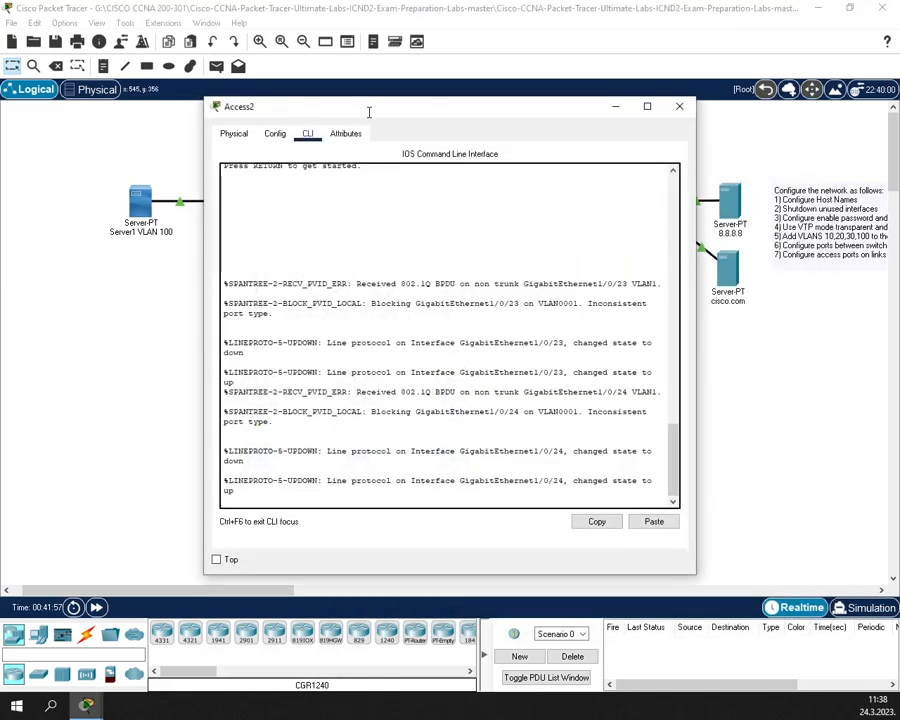
{"action": "left_click_drag", "start_coordinate": [366, 112], "coordinate": [611, 117]}
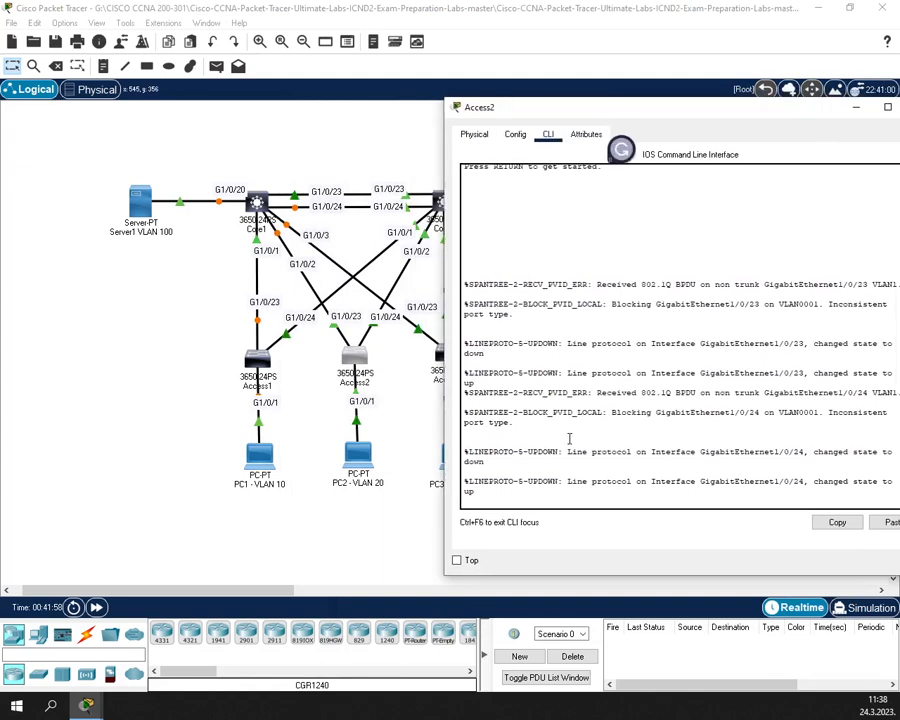
{"action": "key", "text": "Return"}
{"action": "type", "text": "enable"}
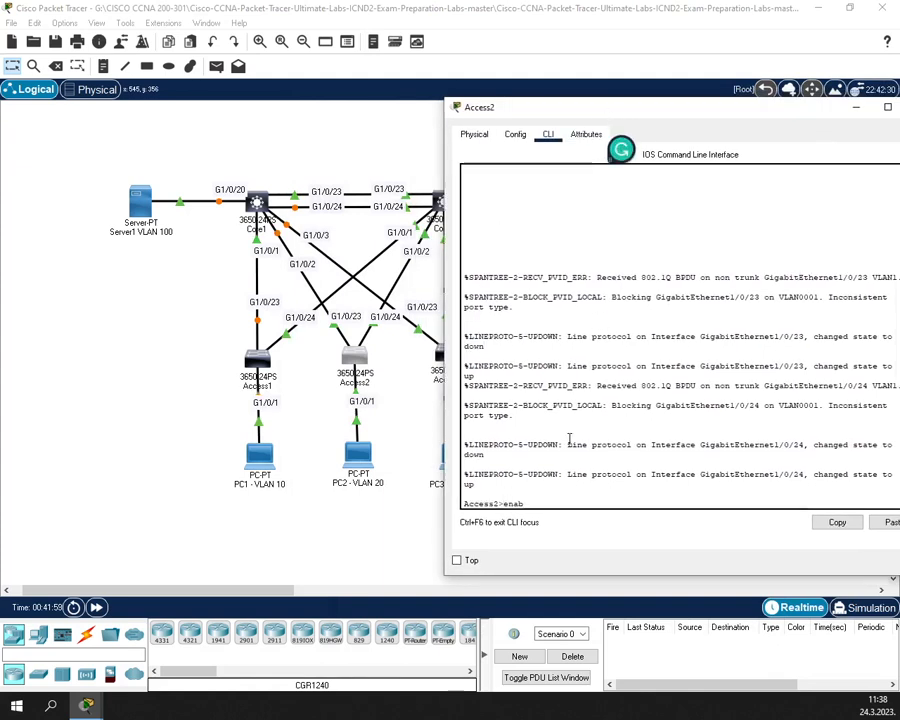
{"action": "key", "text": "Return"}
{"action": "key", "text": "Return"}
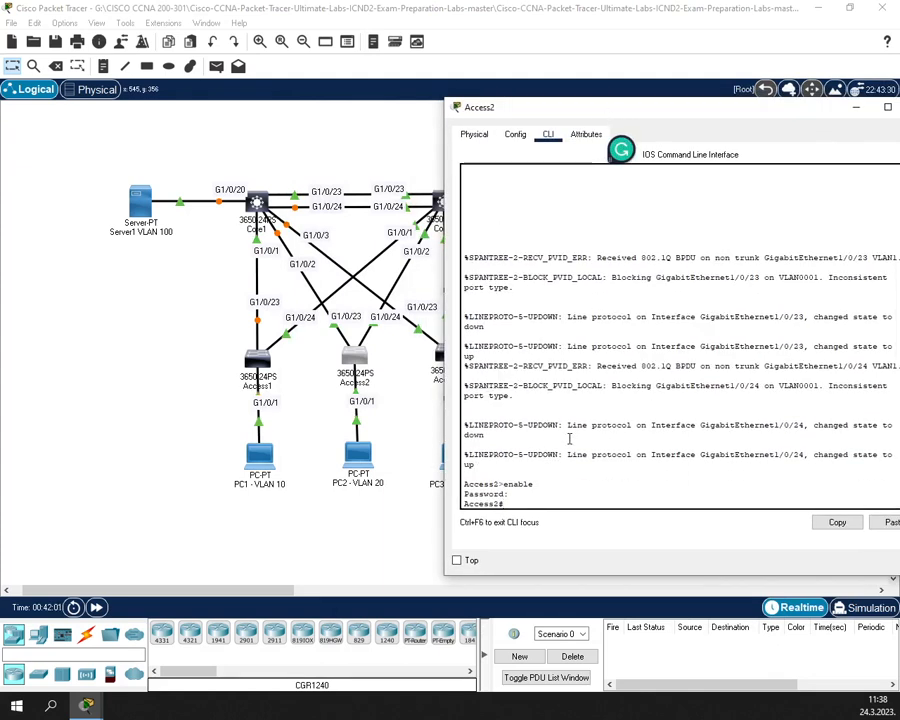
{"action": "type", "text": "conf t"}
{"action": "key", "text": "Return"}
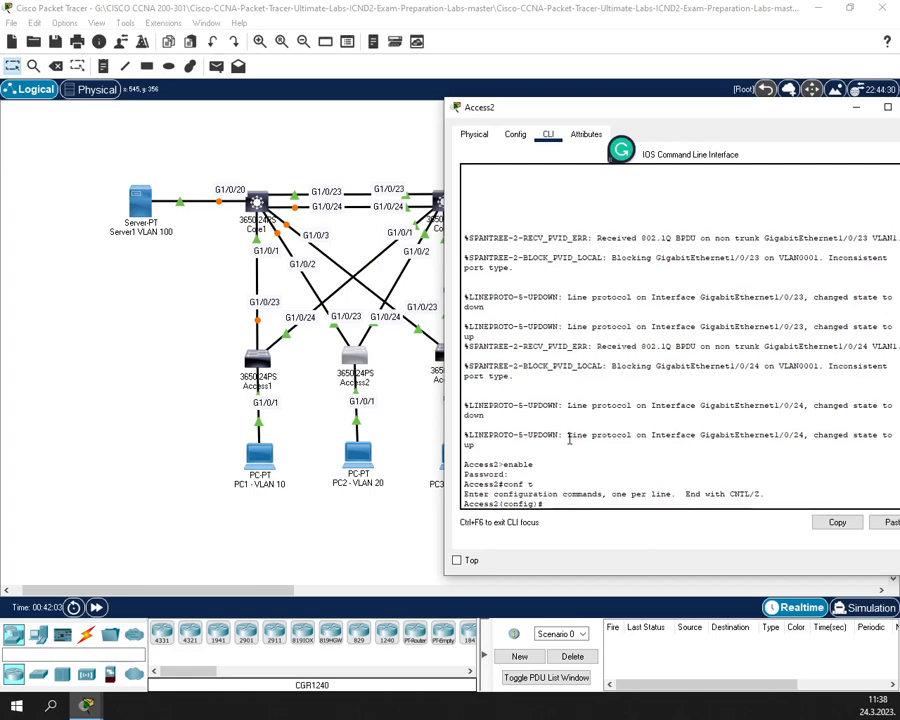
- Select Access2's uplink port range GigabitEthernet 1/0/23-24 with interface range
{"action": "type", "text": "in"}
{"action": "key", "text": "Tab"}
{"action": "type", "text": "g"}
{"action": "key", "text": "Tab"}
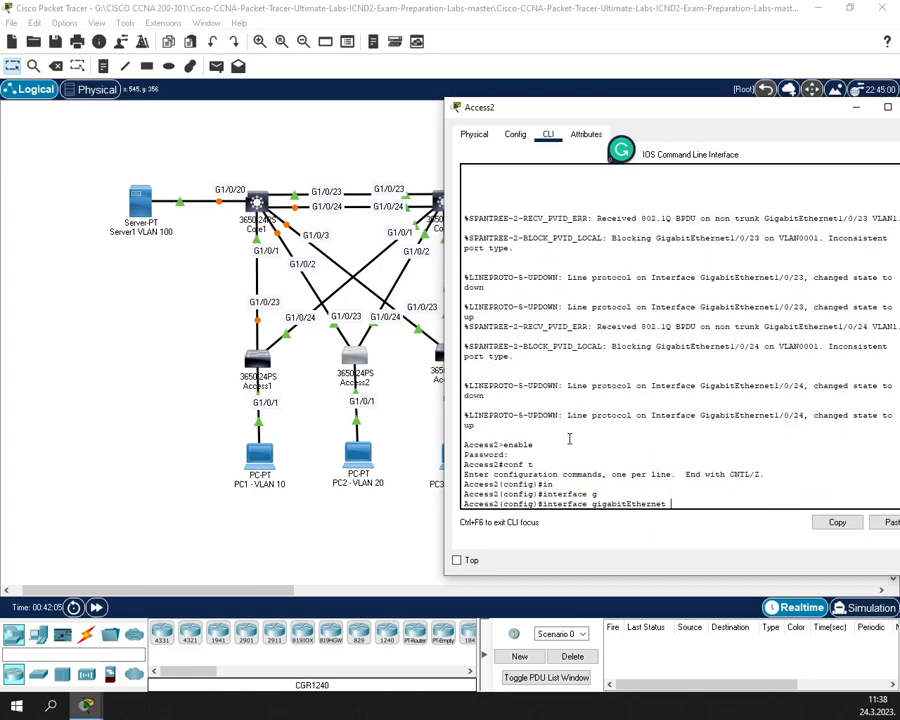
{"action": "type", "text": "1/0/23-24"}
{"action": "key", "text": "Return"}
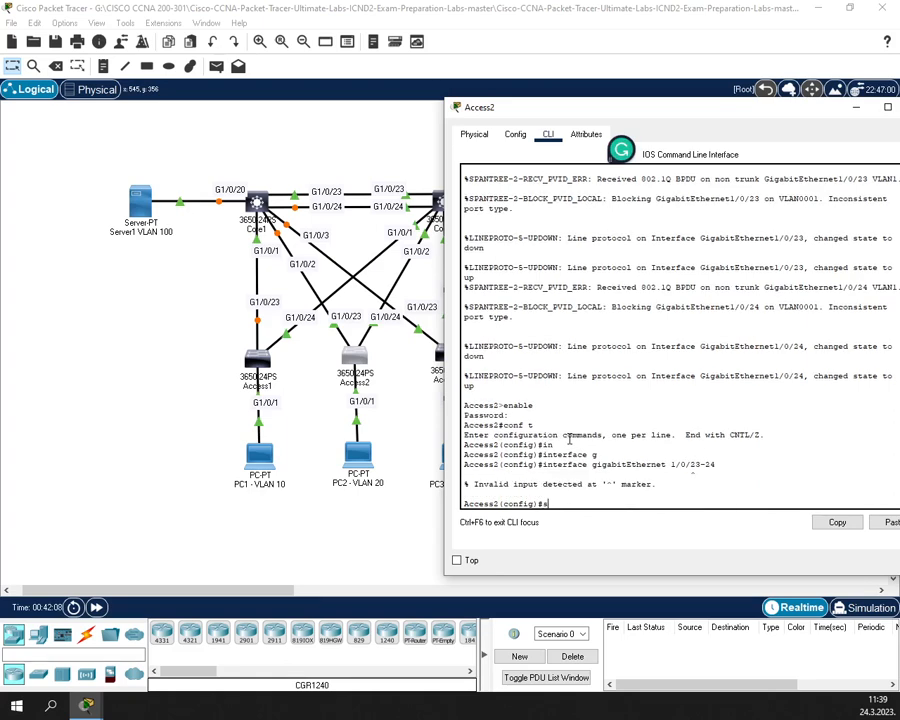
{"action": "type", "text": "s"}
{"action": "key", "text": "Up"}
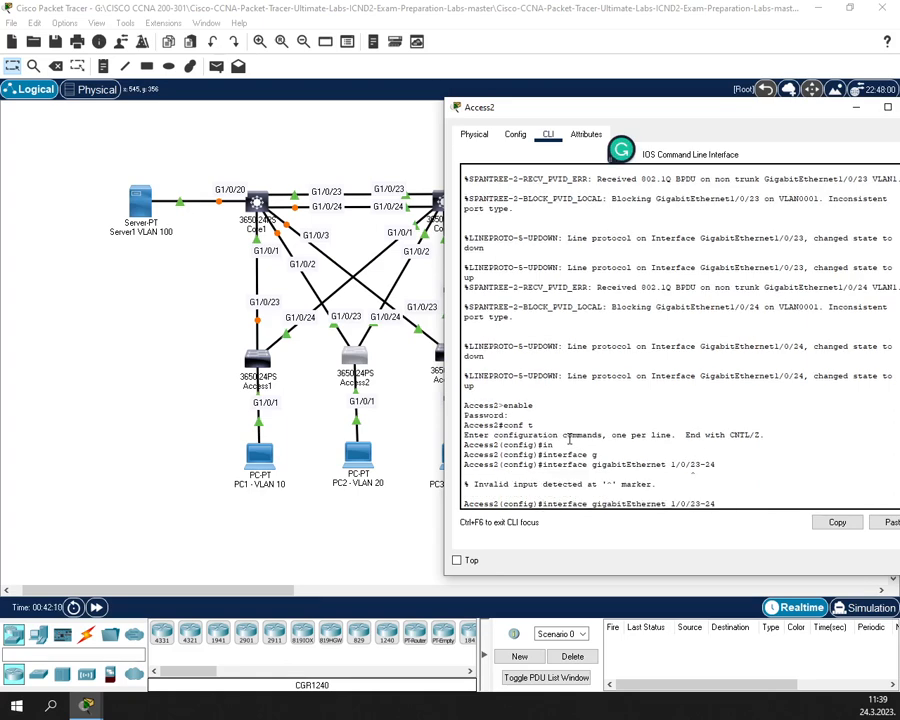
{"action": "key", "text": "Left"}
{"action": "key", "text": "Left"}
{"action": "key", "text": "Left"}
{"action": "key", "text": "Left"}
{"action": "key", "text": "Left"}
{"action": "key", "text": "Left"}
{"action": "key", "text": "Left"}
{"action": "key", "text": "Left"}
{"action": "key", "text": "Left"}
{"action": "type", "text": "range"}
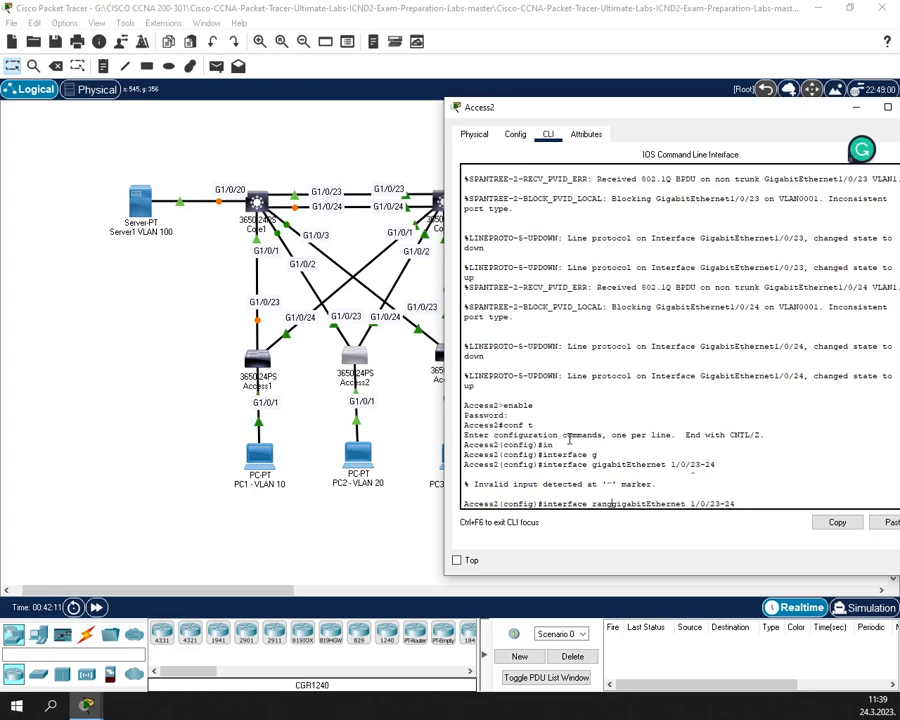
{"action": "key", "text": "Return"}
- Set dot1q trunk encapsulation on ports G1/0/23-24
{"action": "type", "text": "in"}
{"action": "key", "text": "Tab"}
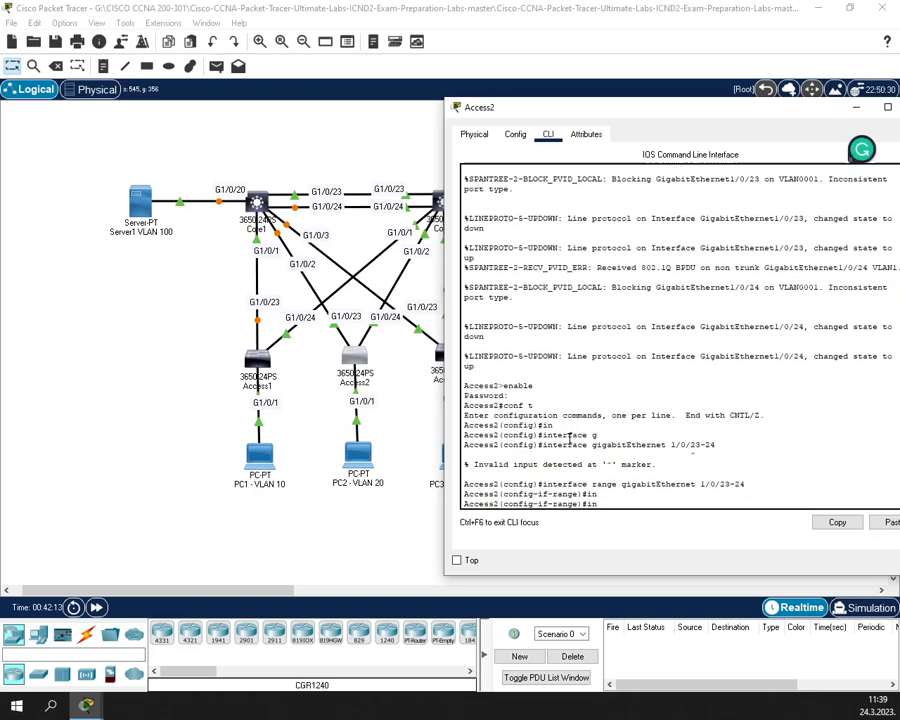
{"action": "key", "text": "BackSpace"}
{"action": "key", "text": "BackSpace"}
{"action": "type", "text": "sw"}
{"action": "key", "text": "Tab"}
{"action": "type", "text": "m"}
{"action": "key", "text": "Tab"}
{"action": "type", "text": "t"}
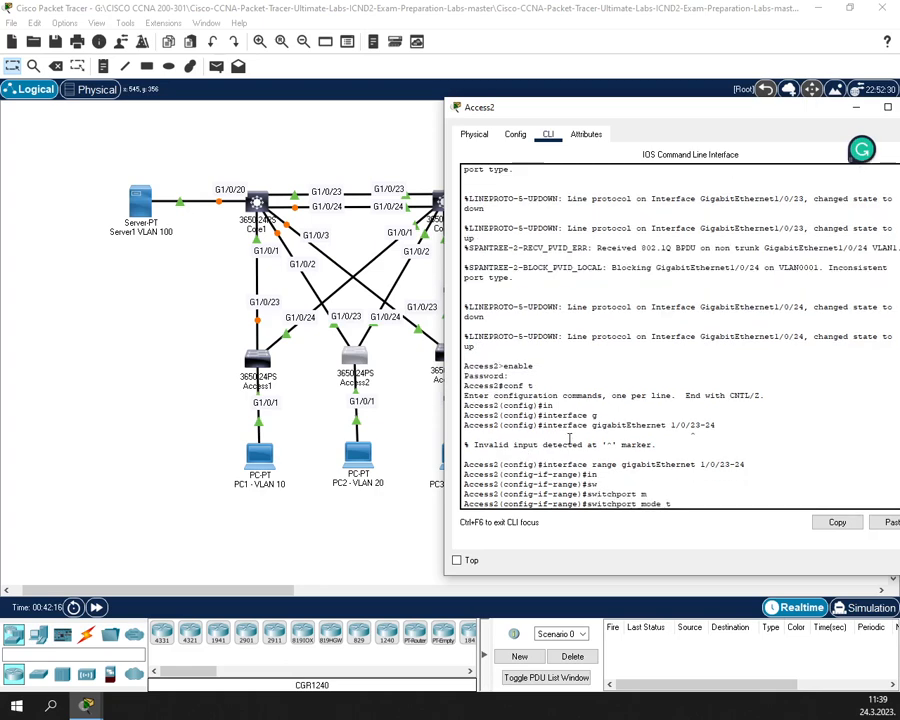
{"action": "type", "text": "r"}
{"action": "key", "text": "Tab"}
{"action": "key", "text": "BackSpace"}
{"action": "key", "text": "BackSpace"}
{"action": "key", "text": "BackSpace"}
{"action": "key", "text": "BackSpace"}
{"action": "key", "text": "BackSpace"}
{"action": "key", "text": "BackSpace"}
{"action": "key", "text": "BackSpace"}
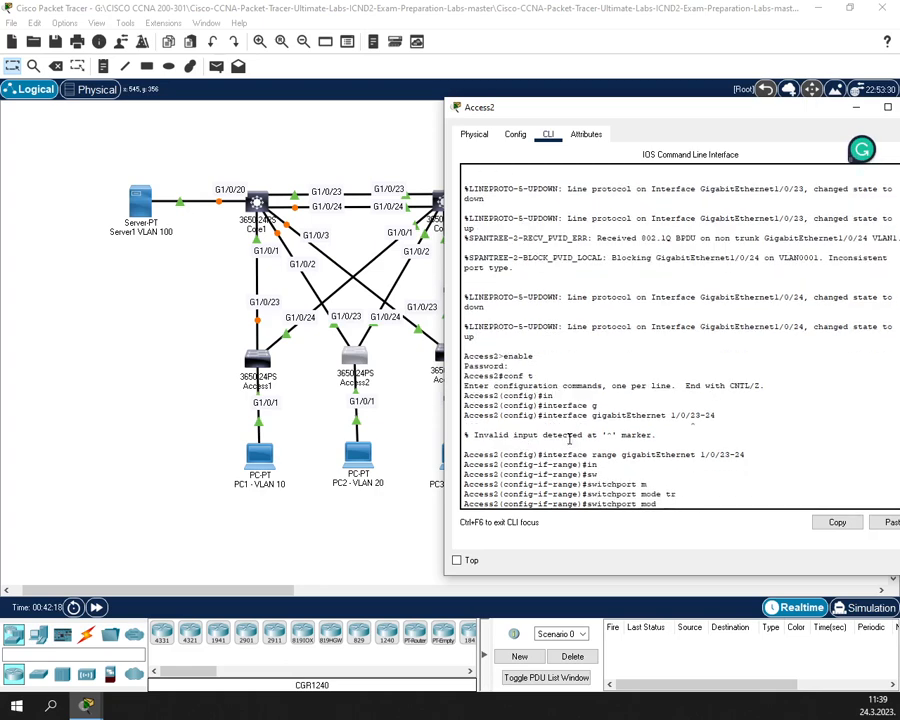
{"action": "key", "text": "Tab"}
{"action": "type", "text": "e"}
{"action": "key", "text": "Tab"}
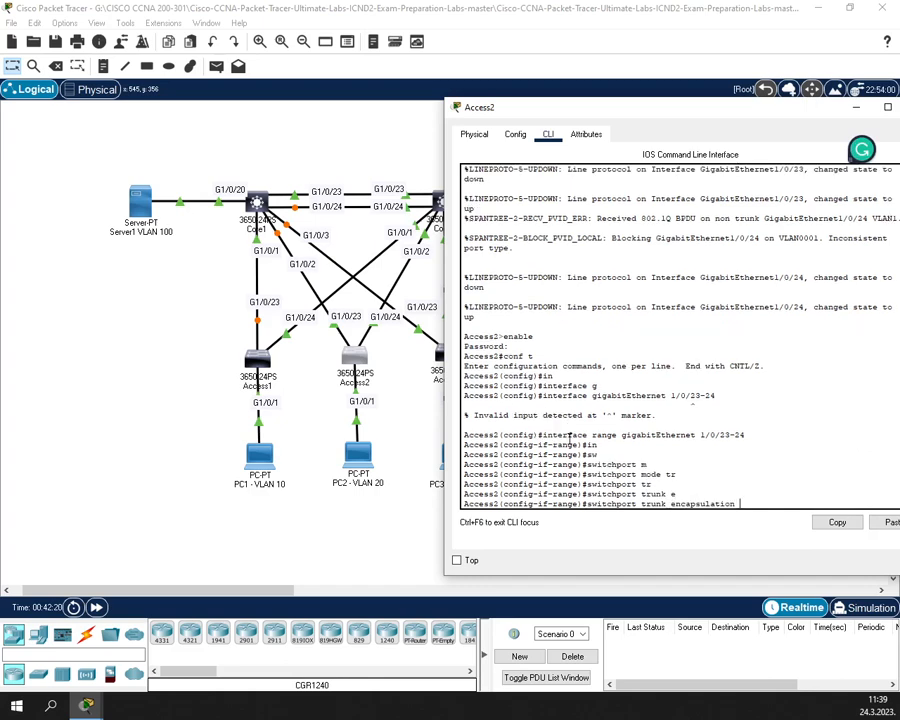
{"action": "type", "text": "d"}
{"action": "key", "text": "Tab"}
{"action": "key", "text": "Return"}
- Make G1/0/23-24 trunk ports and enable them with no shutdown
{"action": "type", "text": "switchport"}
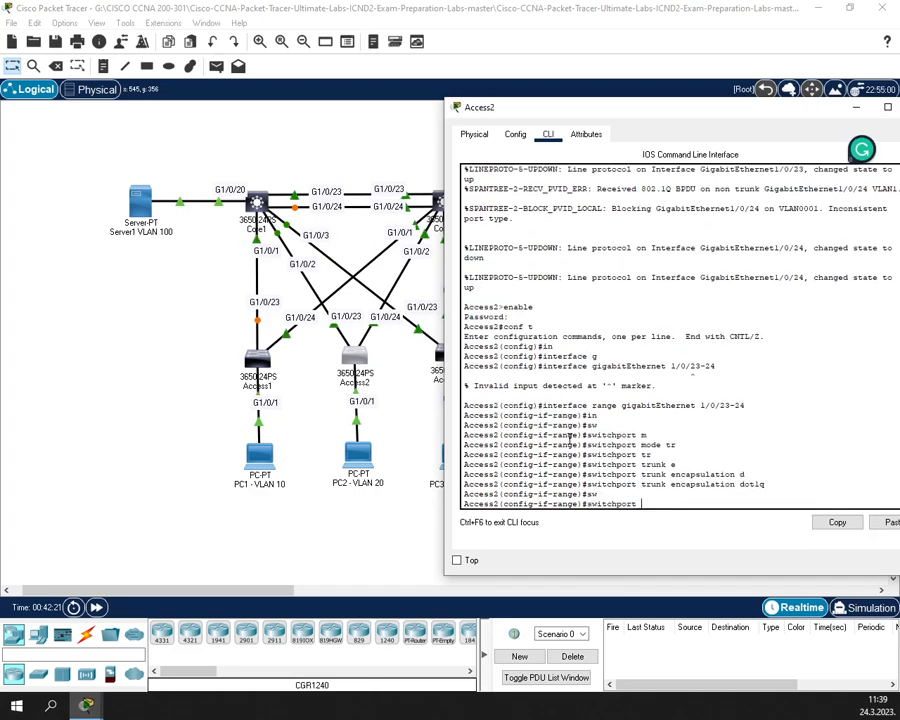
{"action": "key", "text": "Tab"}
{"action": "type", "text": "m"}
{"action": "key", "text": "Tab"}
{"action": "type", "text": "tr"}
{"action": "key", "text": "Tab"}
{"action": "key", "text": "Return"}
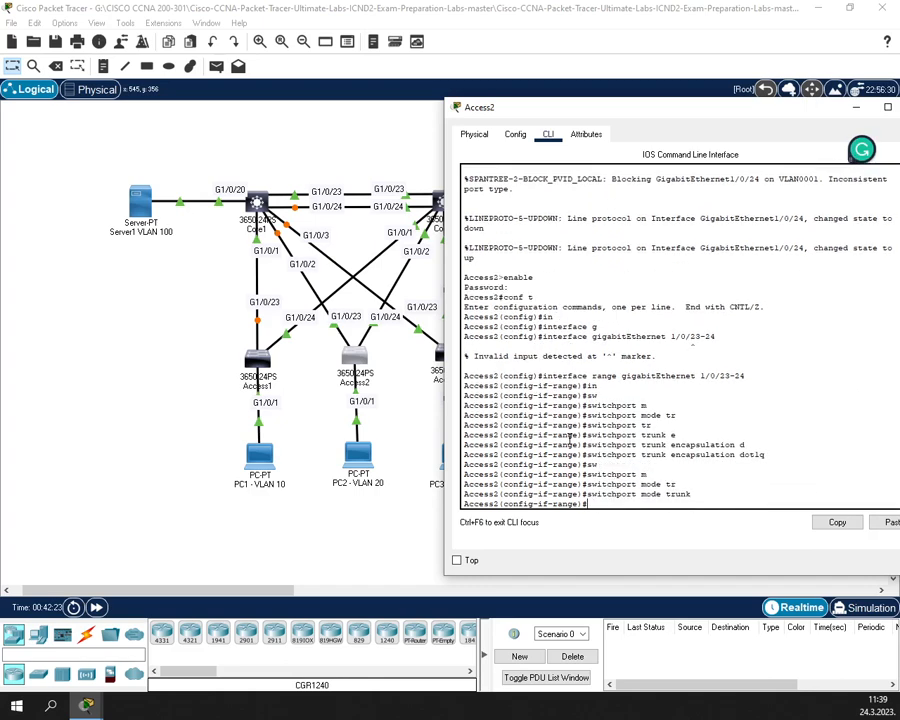
{"action": "type", "text": "e"}
{"action": "key", "text": "BackSpace"}
{"action": "type", "text": "no sh"}
{"action": "key", "text": "Return"}
{"action": "type", "text": "exit"}
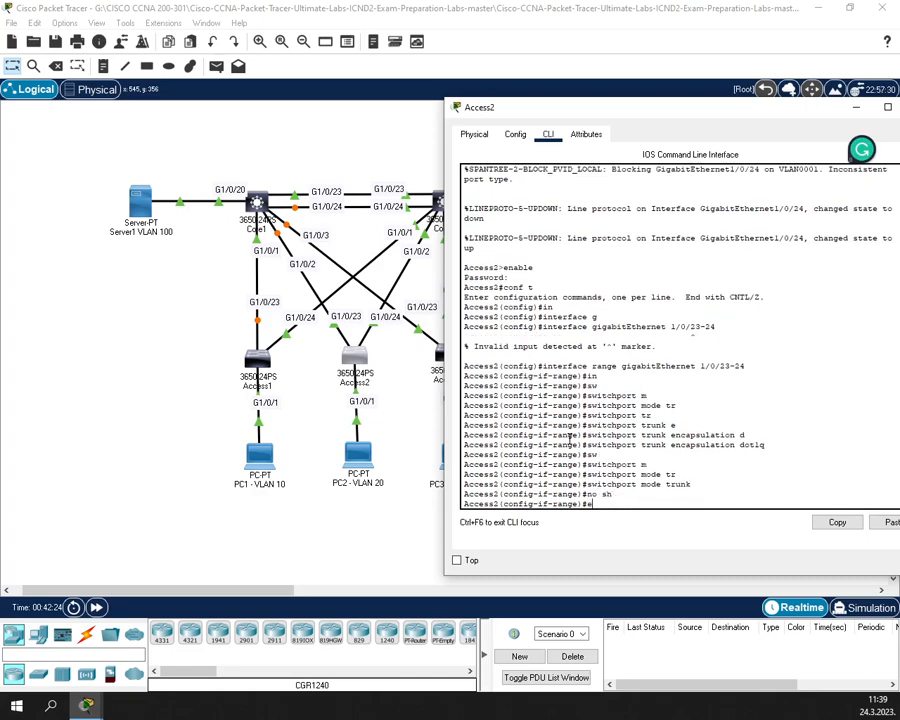
{"action": "key", "text": "Return"}
- Make port GigabitEthernet 1/0/1 an access port
{"action": "type", "text": "in"}
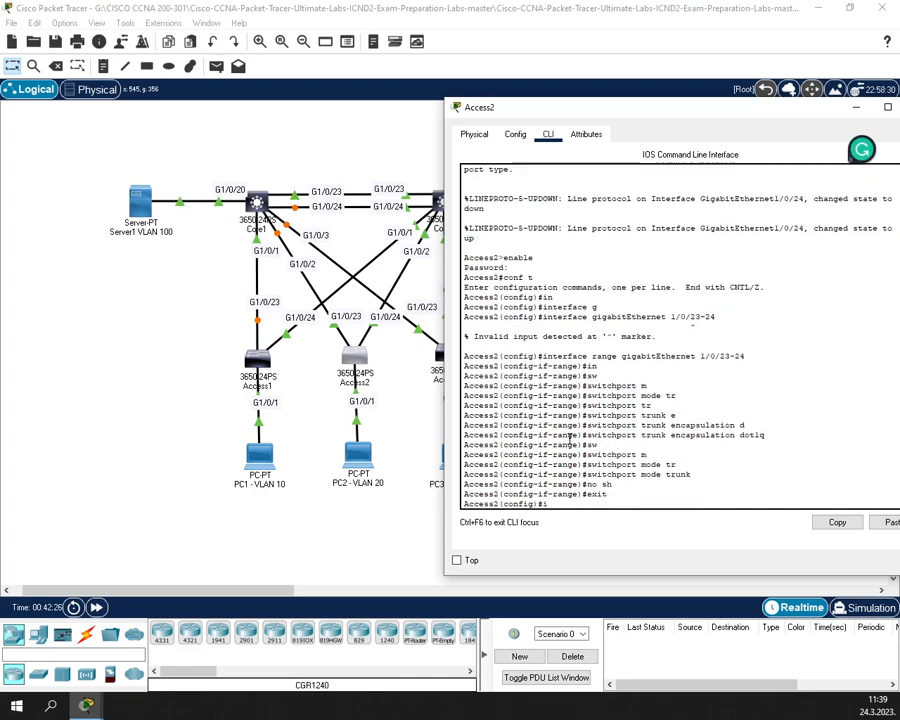
{"action": "key", "text": "Tab"}
{"action": "type", "text": "g"}
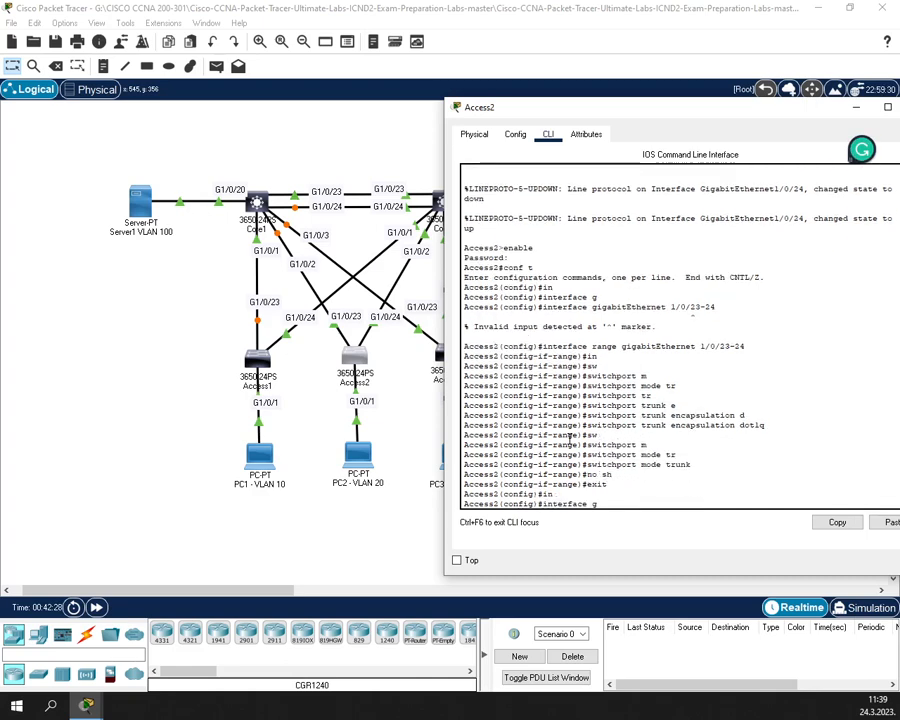
{"action": "key", "text": "Tab"}
{"action": "type", "text": "1"}
{"action": "key", "text": "BackSpace"}
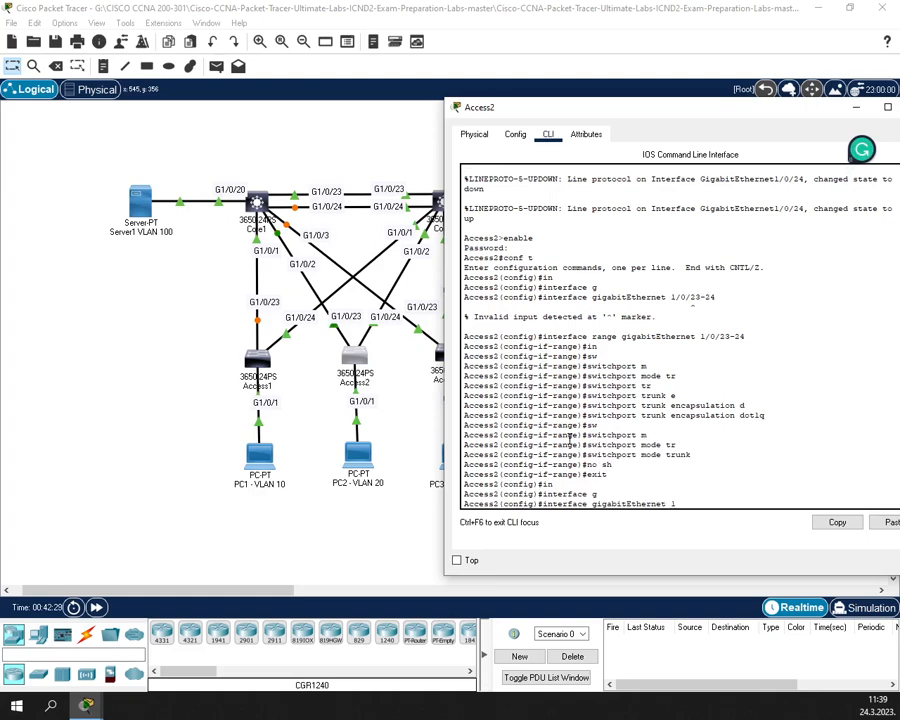
{"action": "type", "text": "/0/1"}
{"action": "key", "text": "Return"}
{"action": "type", "text": "sw"}
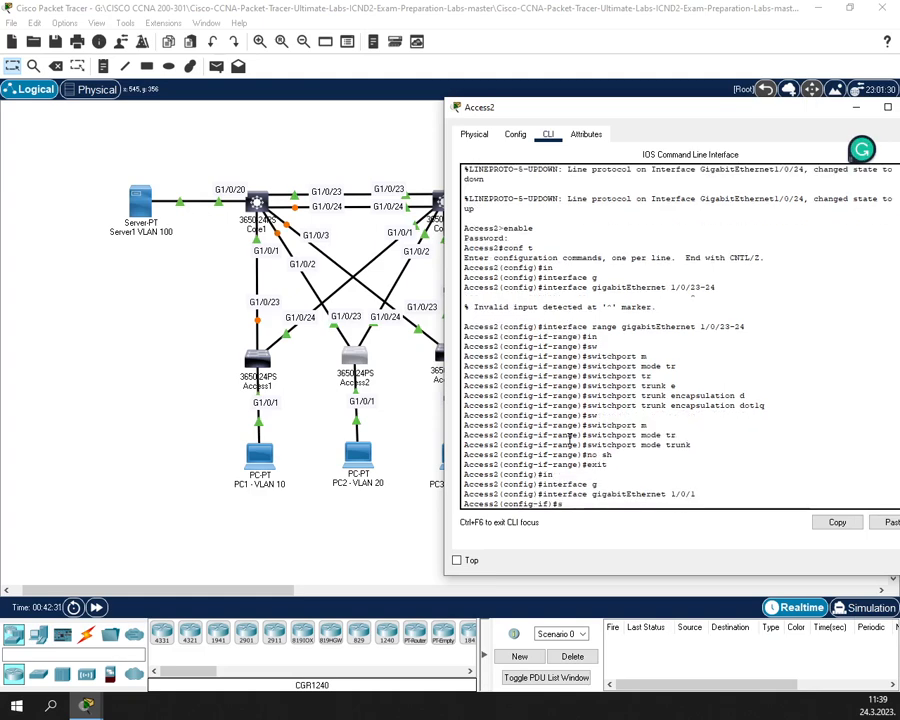
{"action": "key", "text": "Tab"}
{"action": "type", "text": "m"}
{"action": "key", "text": "Tab"}
{"action": "type", "text": "a"}
{"action": "key", "text": "Tab"}
{"action": "key", "text": "Return"}
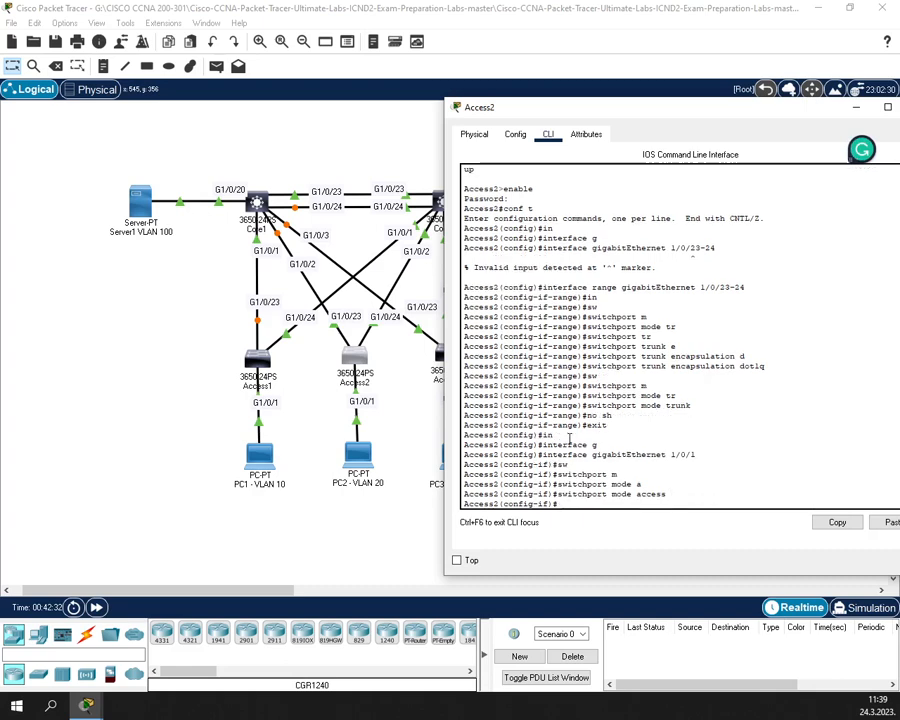
- Assign G1/0/1 to VLAN 20 and bring it up with no shutdown
{"action": "type", "text": "sw"}
{"action": "key", "text": "Tab"}
{"action": "type", "text": "a"}
{"action": "key", "text": "Tab"}
{"action": "type", "text": "vl"}
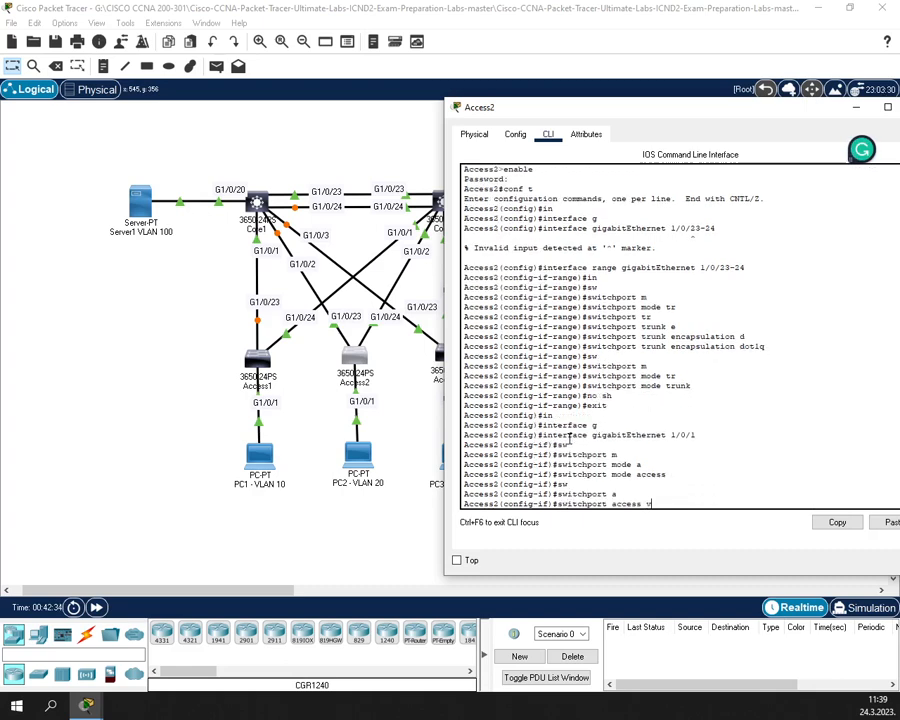
{"action": "key", "text": "Tab"}
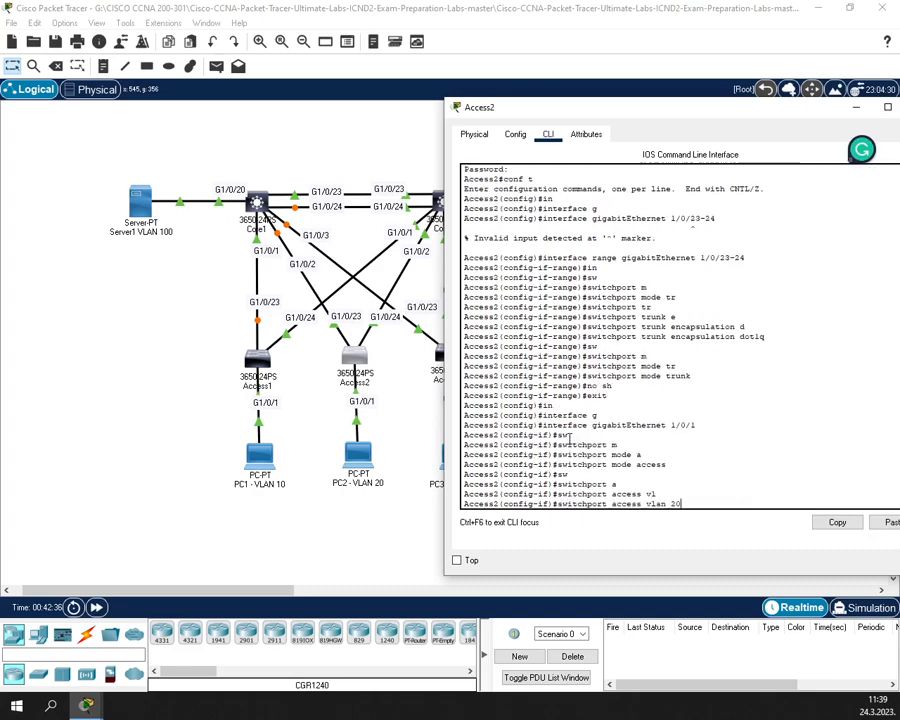
{"action": "type", "text": "20"}
{"action": "key", "text": "Return"}
{"action": "type", "text": "nfig-if)#n"}
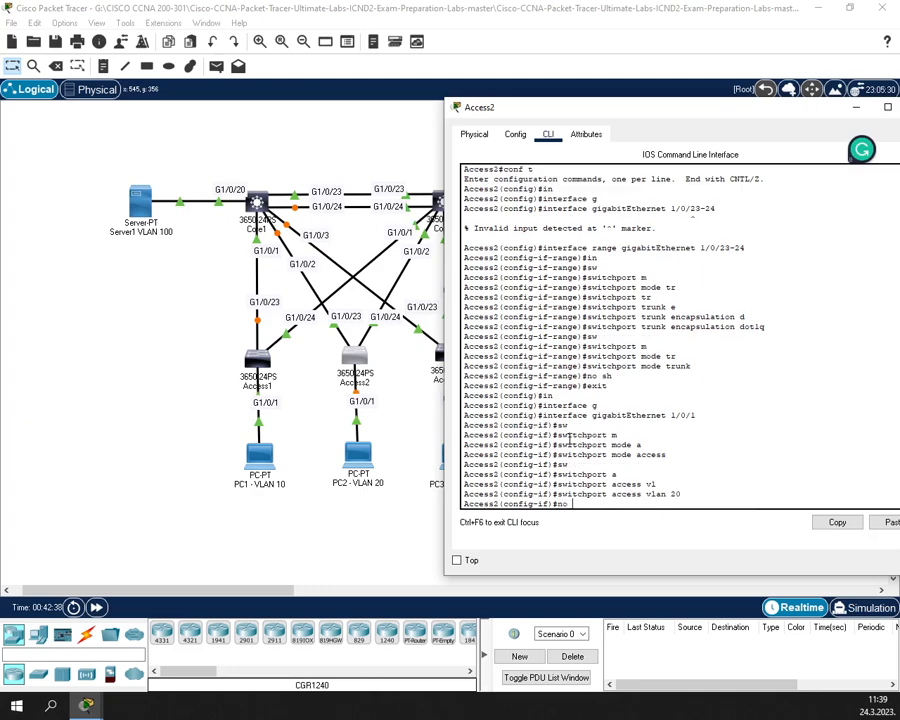
{"action": "type", "text": "o"}
{"action": "key", "text": "Return"}
{"action": "type", "text": "no s"}
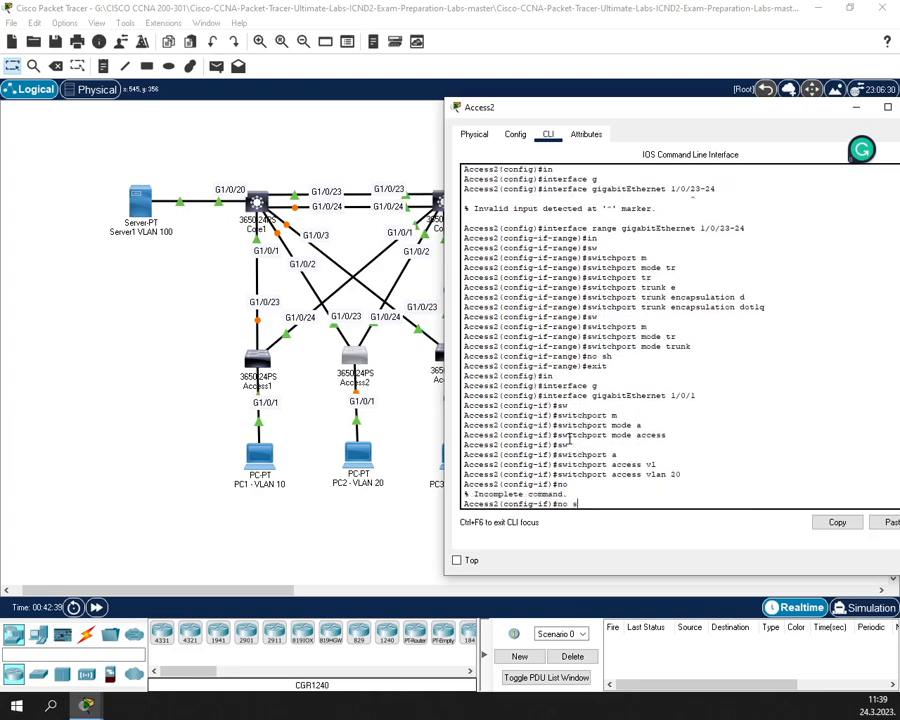
{"action": "type", "text": "j"}
{"action": "key", "text": "Return"}
{"action": "type", "text": "no sh"}
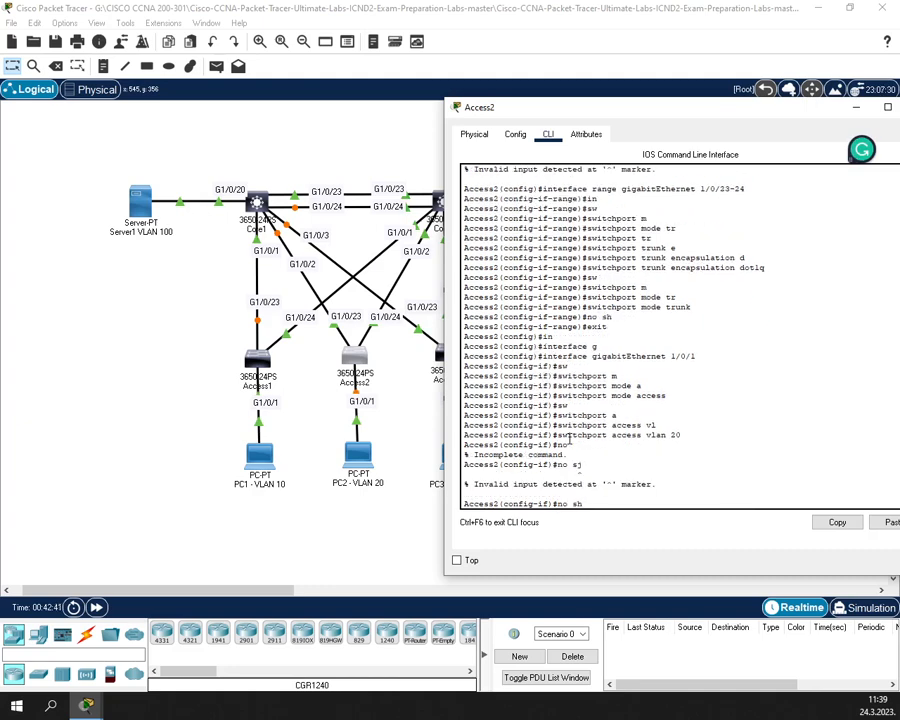
{"action": "key", "text": "Return"}
- Return to privileged mode, save the configuration with wr, and close the Access2 window
{"action": "type", "text": "exit"}
{"action": "key", "text": "Return"}
{"action": "type", "text": "exit"}
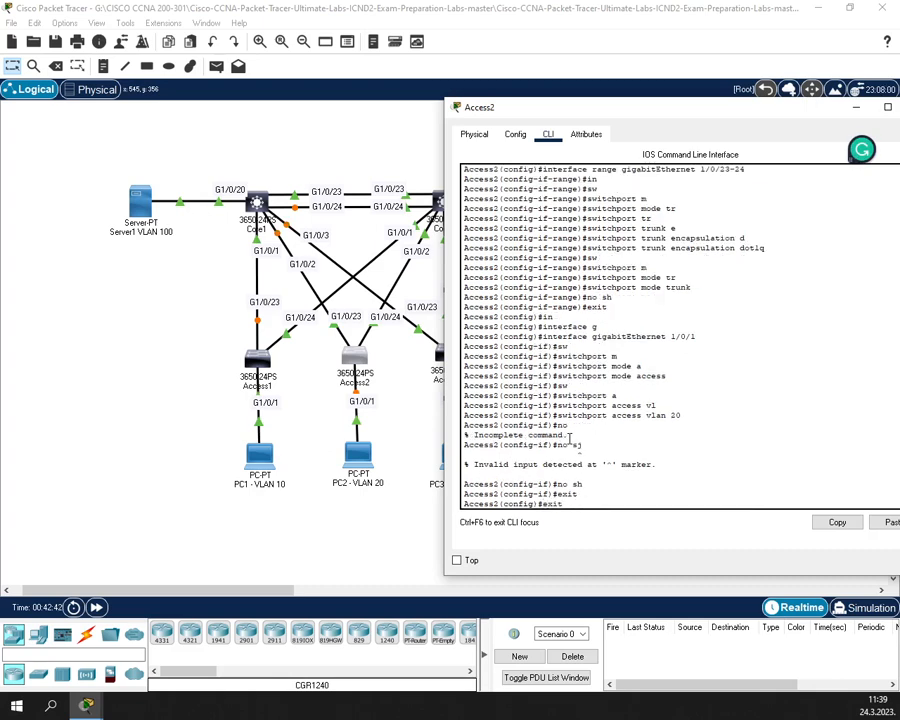
{"action": "key", "text": "Return"}
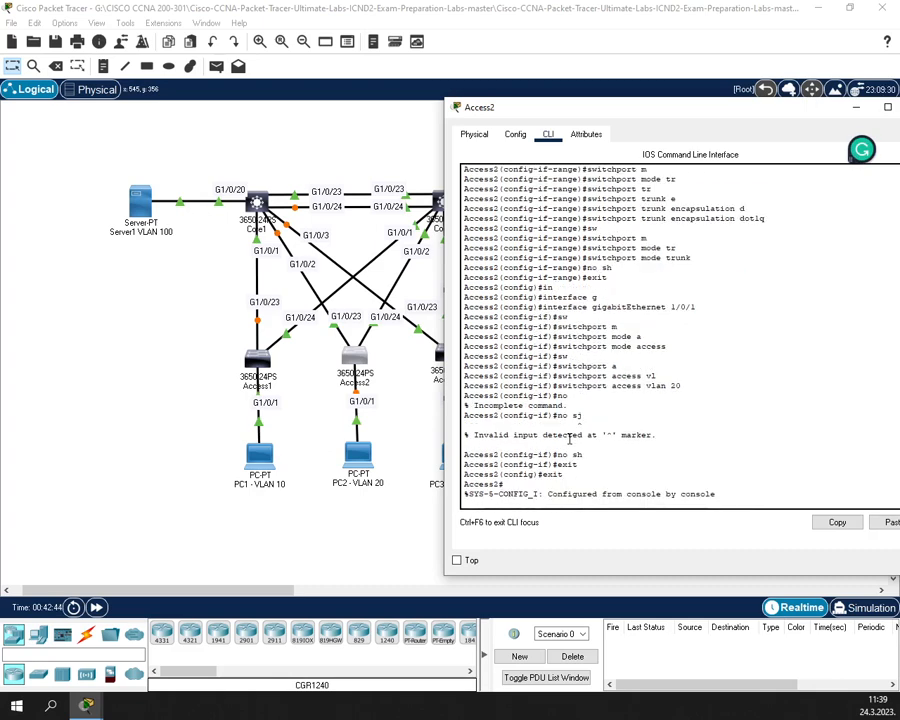
{"action": "key", "text": "Return"}
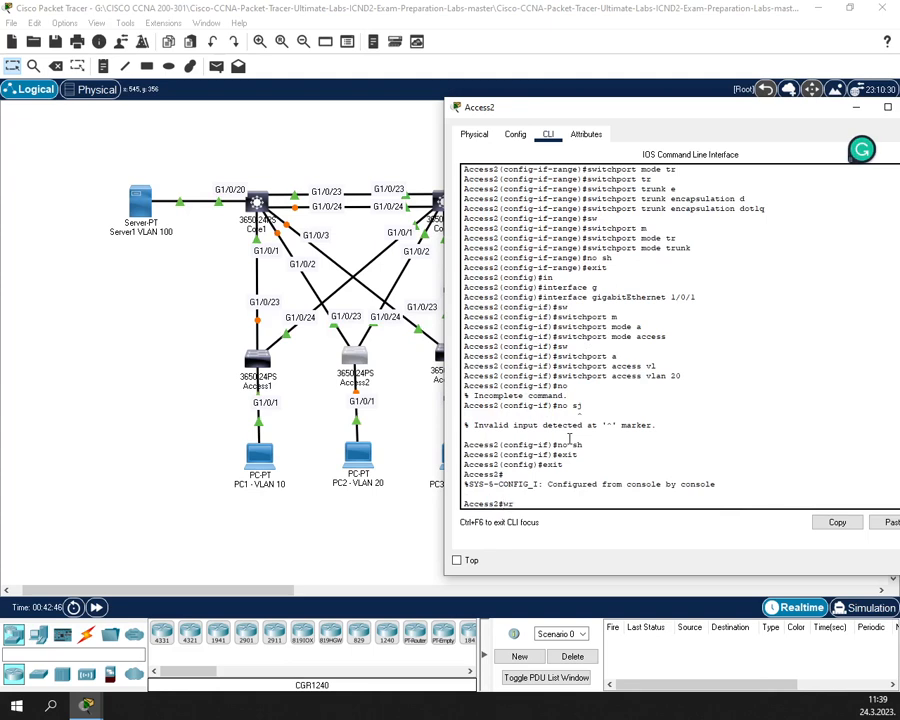
{"action": "type", "text": "wr"}
{"action": "key", "text": "Return"}
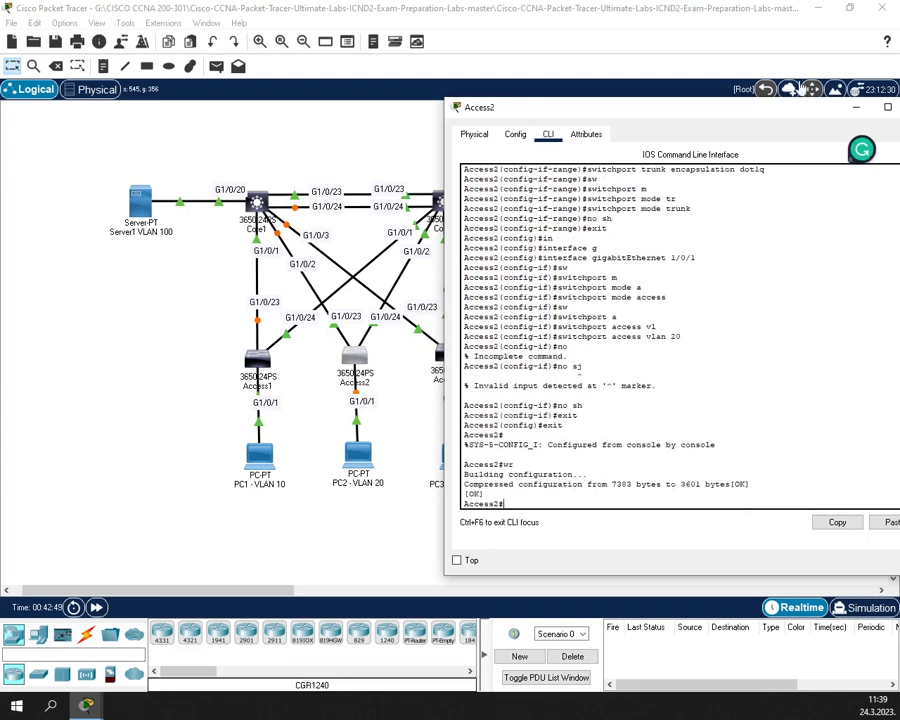
{"action": "left_click_drag", "start_coordinate": [798, 110], "coordinate": [683, 136]}
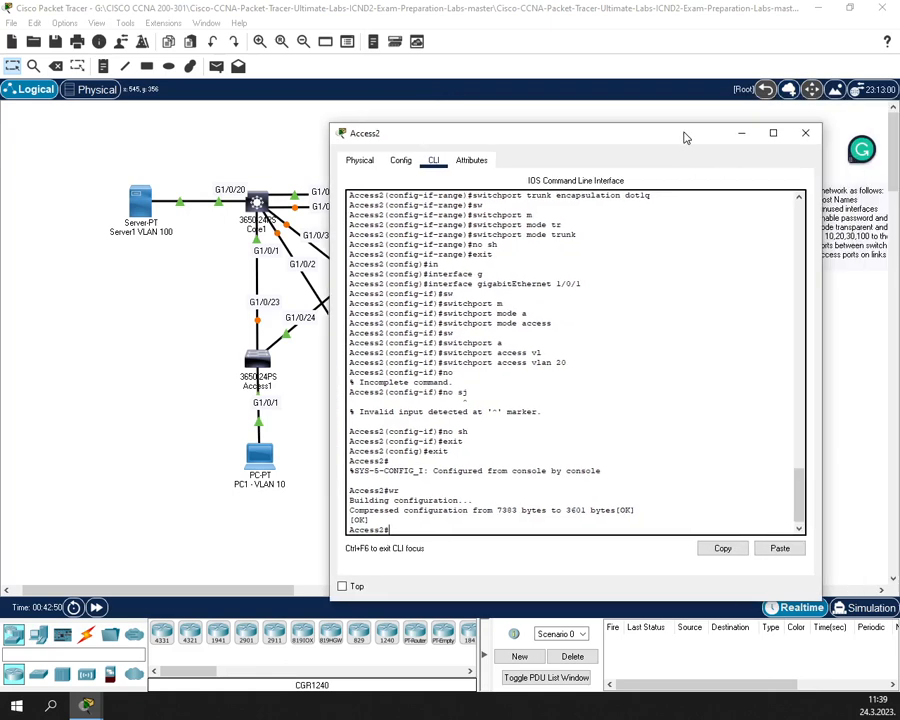
{"action": "left_click", "coordinate": [807, 135]}
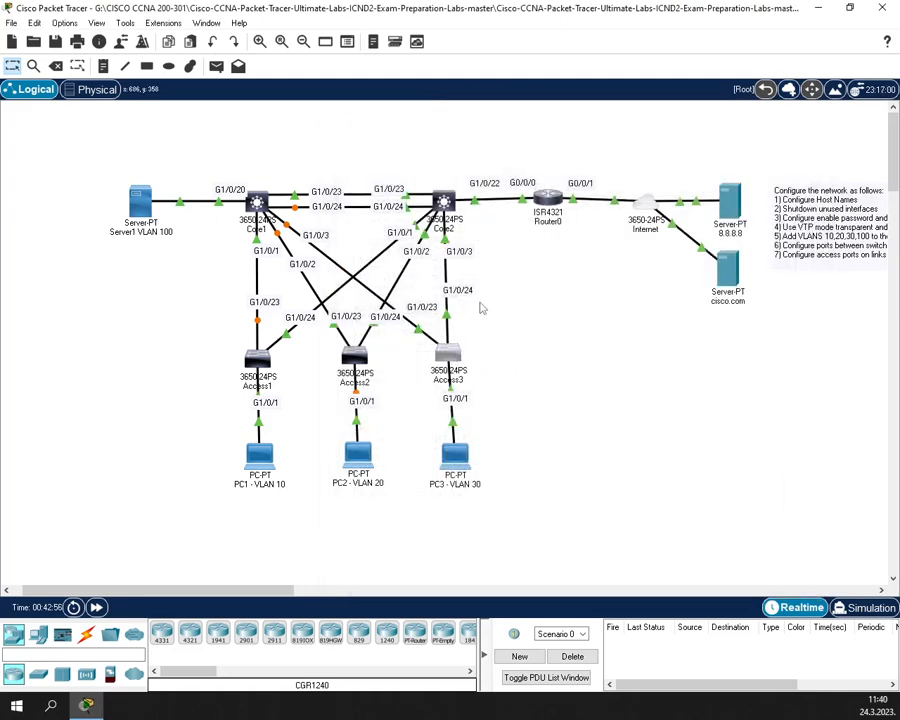
- Open Access3's CLI and enter privileged and global configuration mode
{"action": "left_click", "coordinate": [450, 355]}
{"action": "left_click_drag", "start_coordinate": [400, 121], "coordinate": [700, 121]}
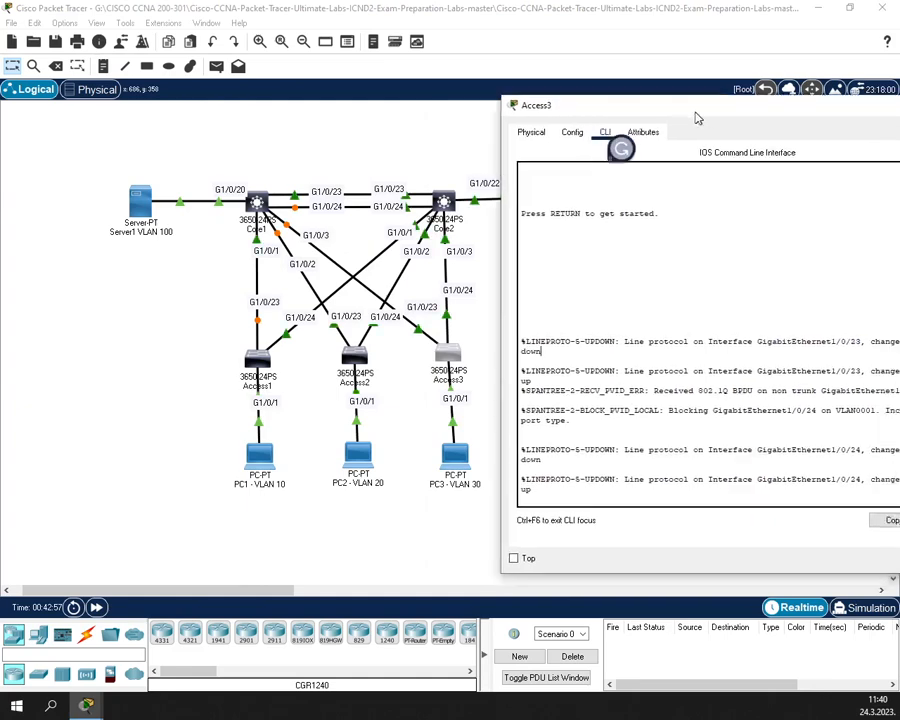
{"action": "key", "text": "Return"}
{"action": "key", "text": "Return"}
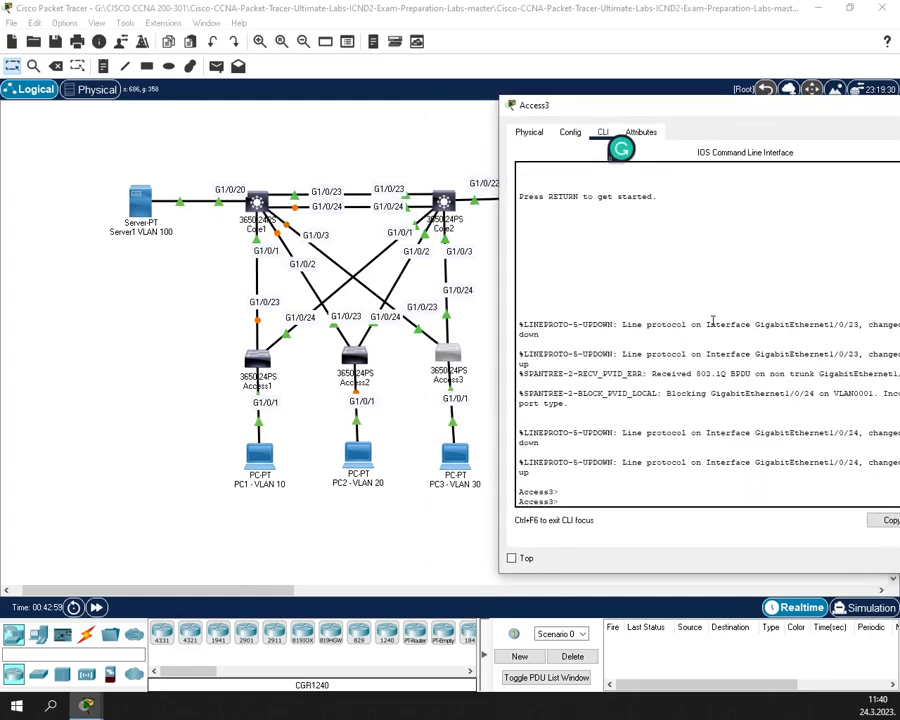
{"action": "type", "text": "enabl"}
{"action": "type", "text": "e"}
{"action": "key", "text": "Return"}
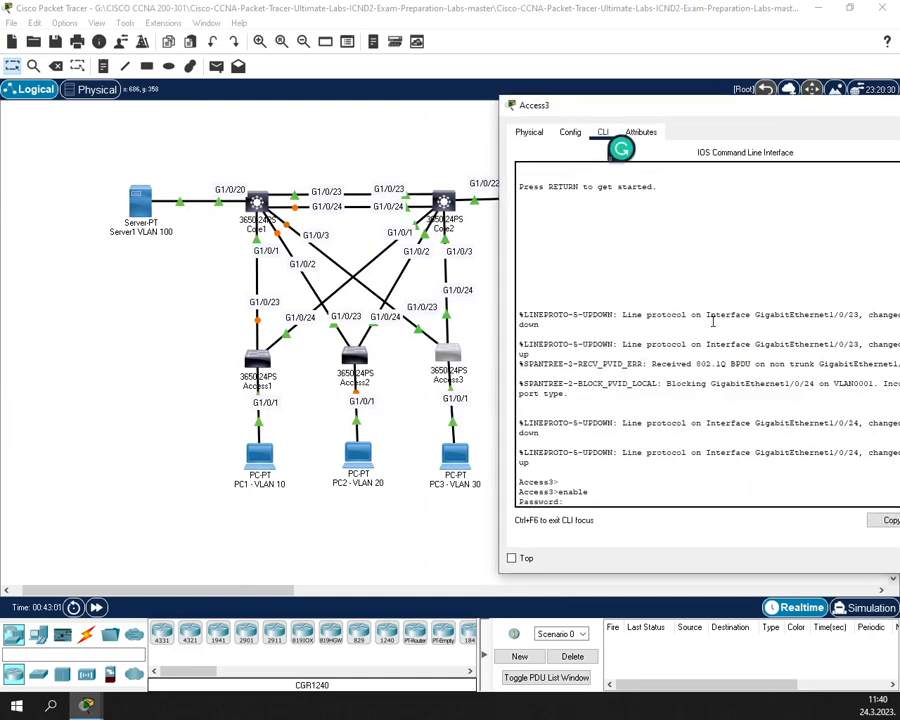
{"action": "key", "text": "Return"}
{"action": "type", "text": "s3#"}
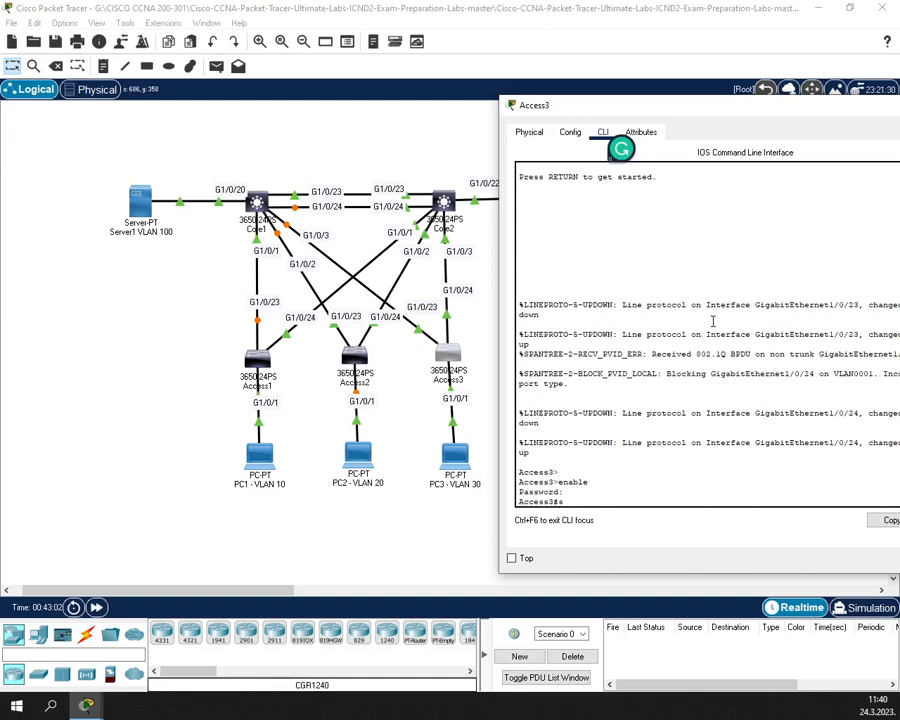
{"action": "type", "text": "conf t"}
{"action": "key", "text": "Return"}
- Select Access3 ports G1/0/23-24 and set their trunk encapsulation to dot1q
{"action": "type", "text": "in"}
{"action": "key", "text": "Tab"}
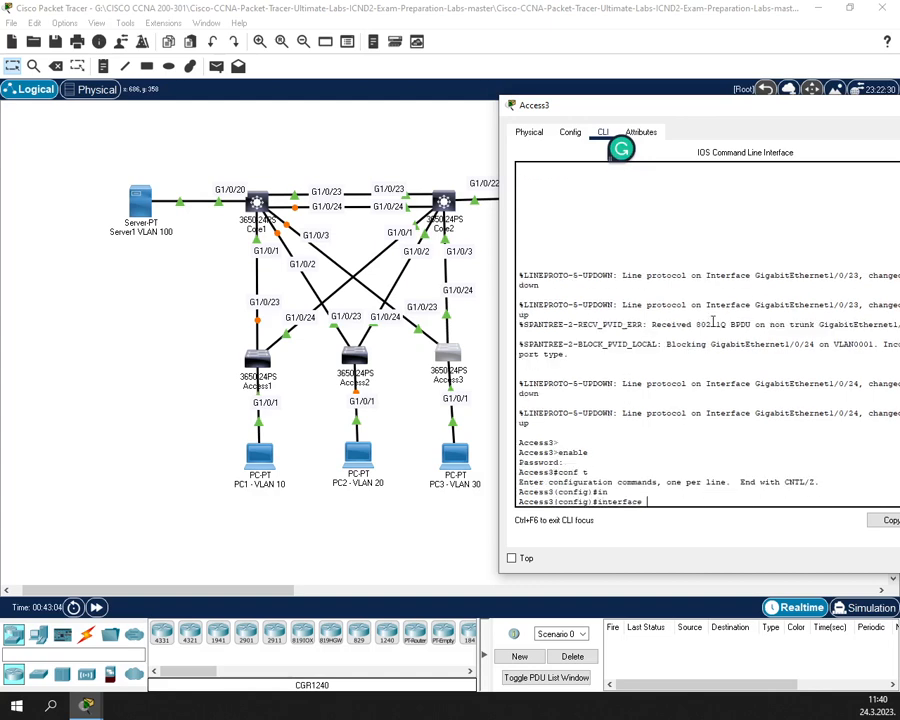
{"action": "type", "text": "g"}
{"action": "key", "text": "Tab"}
{"action": "type", "text": "1/"}
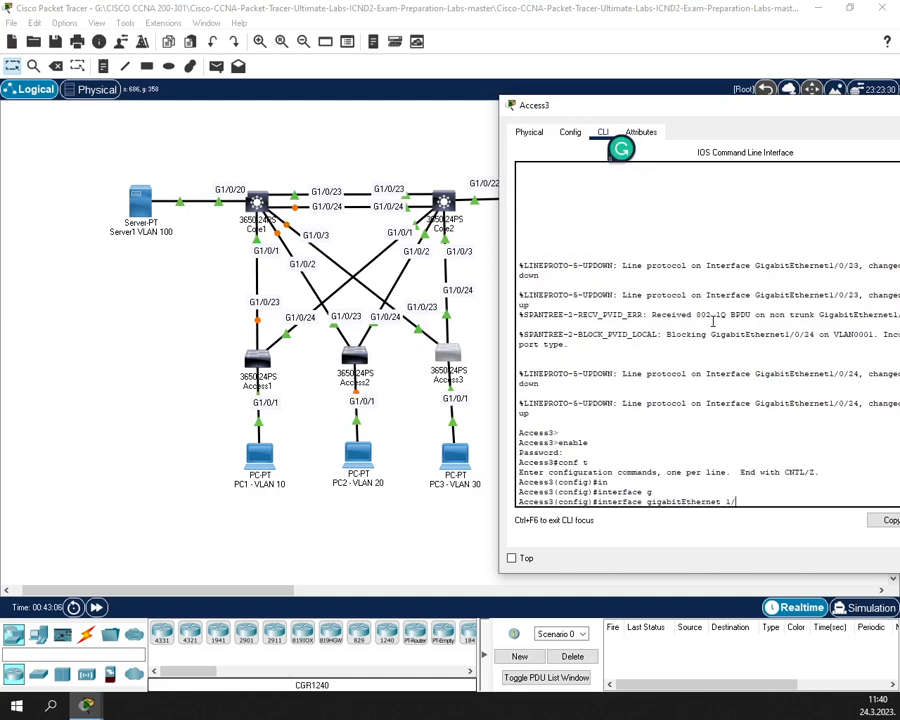
{"action": "key", "text": "Down"}
{"action": "type", "text": "in"}
{"action": "key", "text": "Tab"}
{"action": "type", "text": "r"}
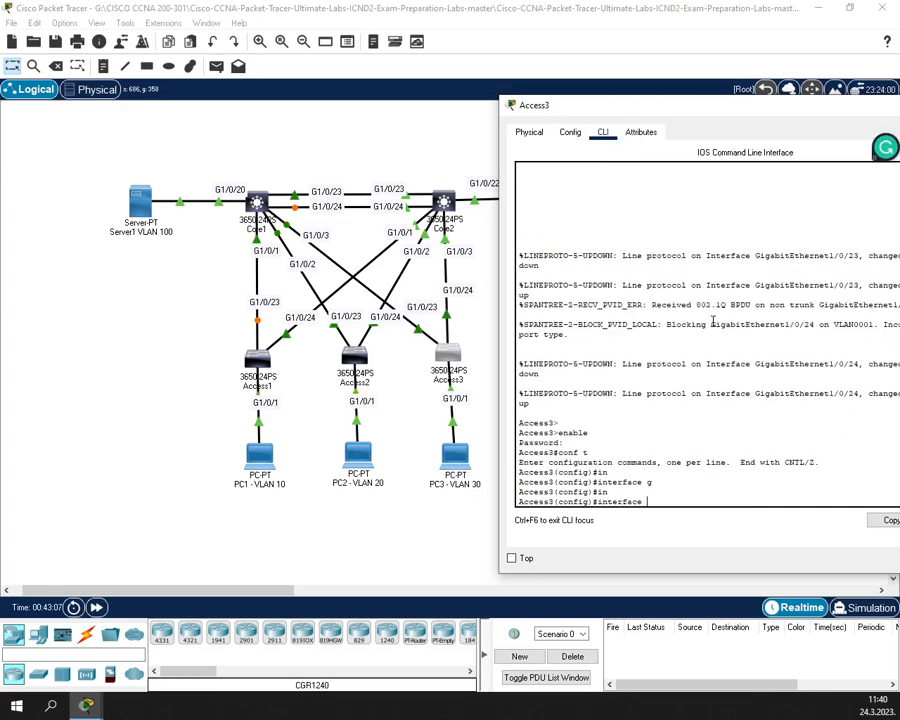
{"action": "key", "text": "Tab"}
{"action": "type", "text": "g"}
{"action": "key", "text": "Tab"}
{"action": "type", "text": "1"}
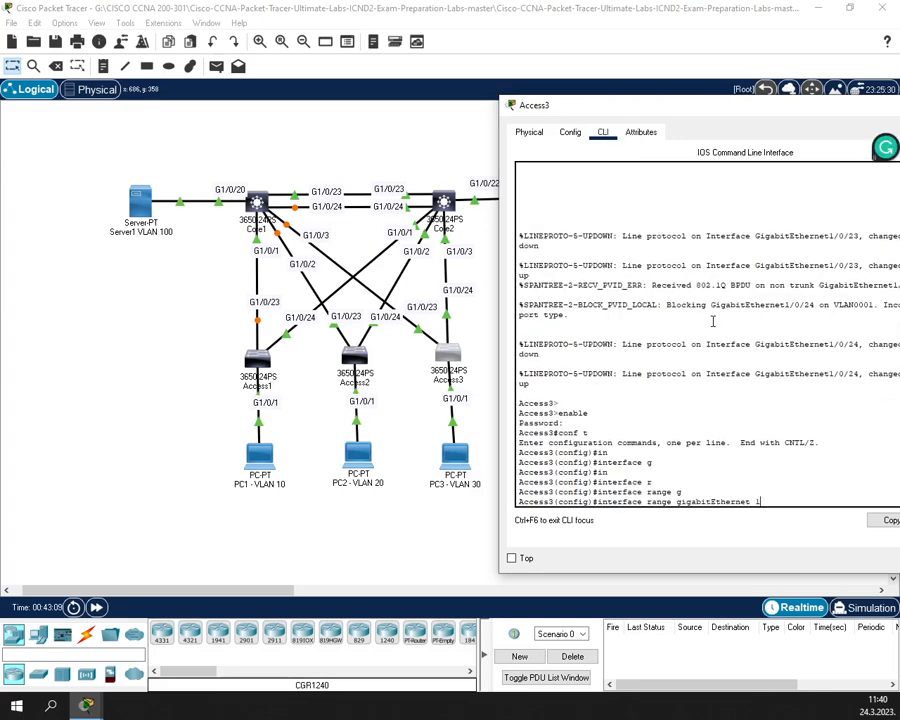
{"action": "type", "text": "/0/23-24"}
{"action": "key", "text": "Return"}
{"action": "type", "text": "sw"}
{"action": "key", "text": "Tab"}
{"action": "type", "text": "m"}
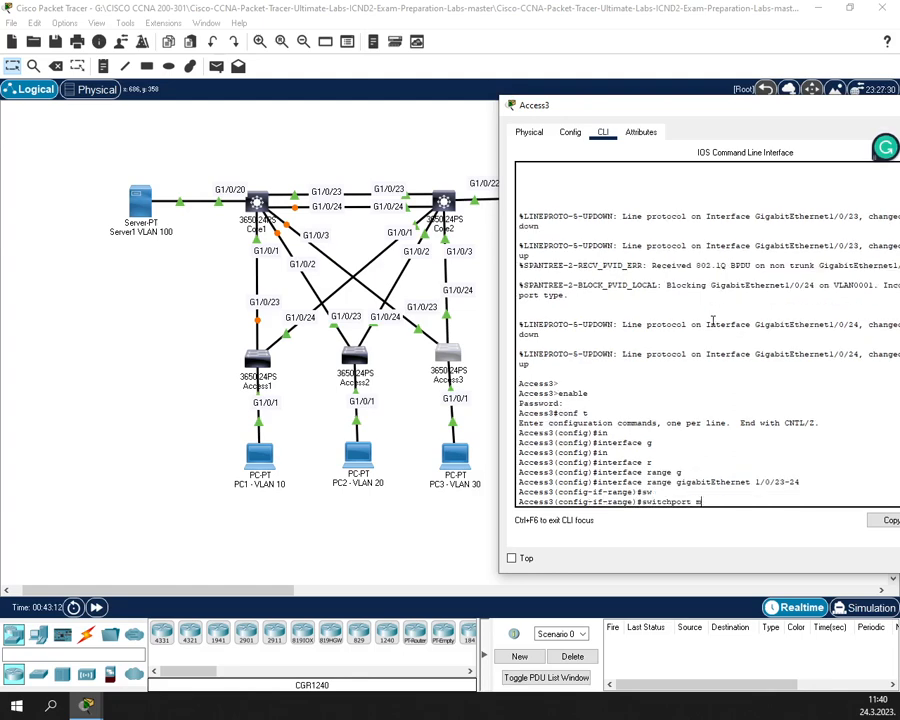
{"action": "key", "text": "Tab"}
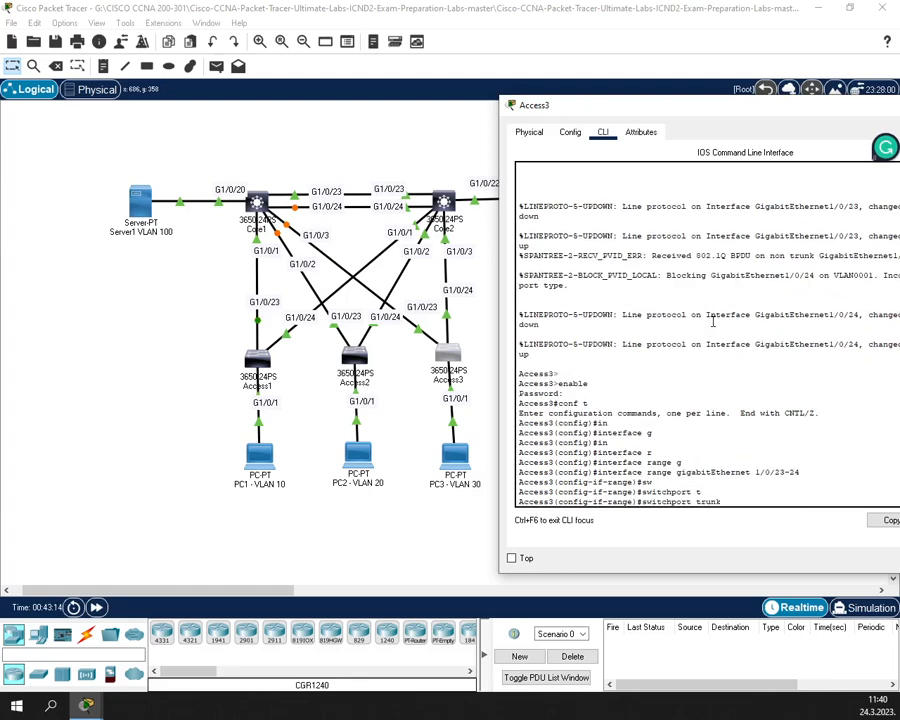
{"action": "type", "text": "e"}
{"action": "key", "text": "Tab"}
{"action": "type", "text": "d"}
{"action": "key", "text": "Tab"}
{"action": "key", "text": "Return"}
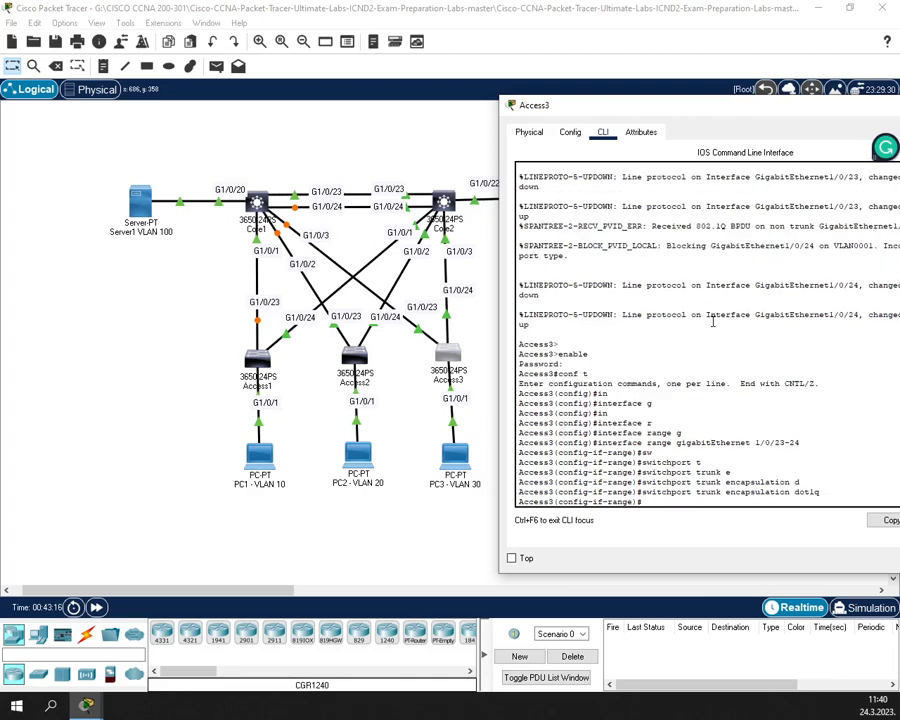
- Switch ports G1/0/23-24 into trunk mode and leave the range configuration
{"action": "type", "text": "sw"}
{"action": "key", "text": "Tab"}
{"action": "type", "text": "m"}
{"action": "key", "text": "Tab"}
{"action": "type", "text": "t"}
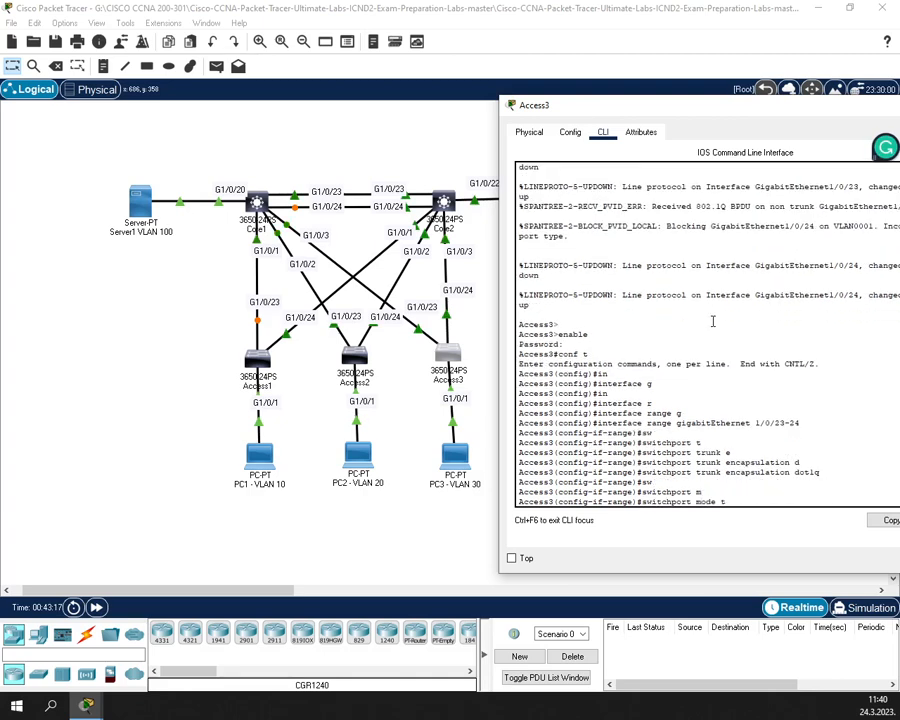
{"action": "type", "text": "r"}
{"action": "key", "text": "Tab"}
{"action": "key", "text": "Return"}
{"action": "type", "text": "exit"}
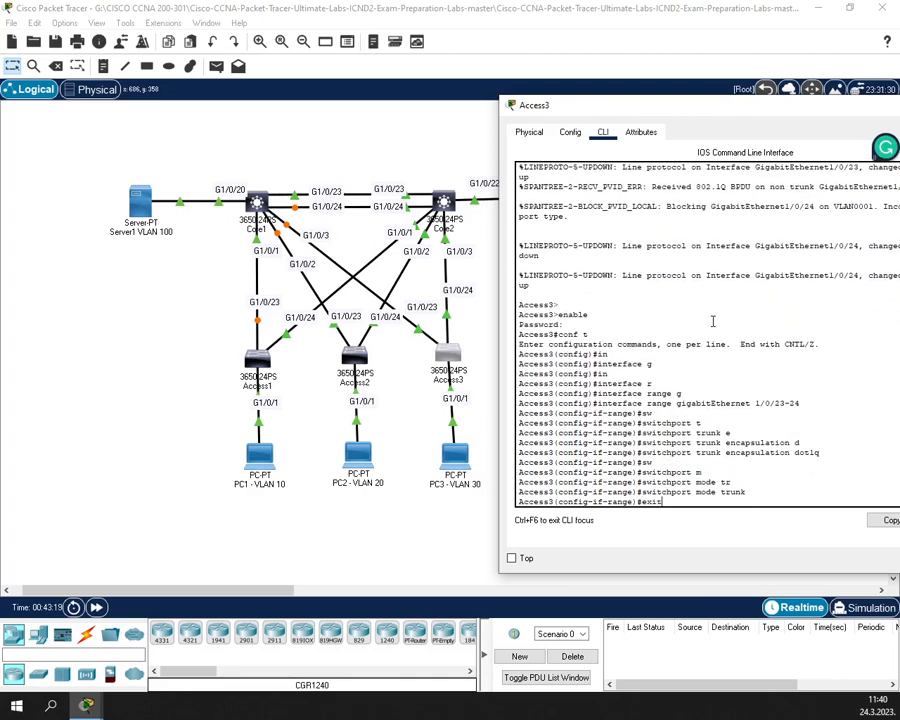
{"action": "key", "text": "Return"}
- Make port G1/0/1 an access port in VLAN 30
{"action": "type", "text": "in"}
{"action": "key", "text": "Tab"}
{"action": "type", "text": "g"}
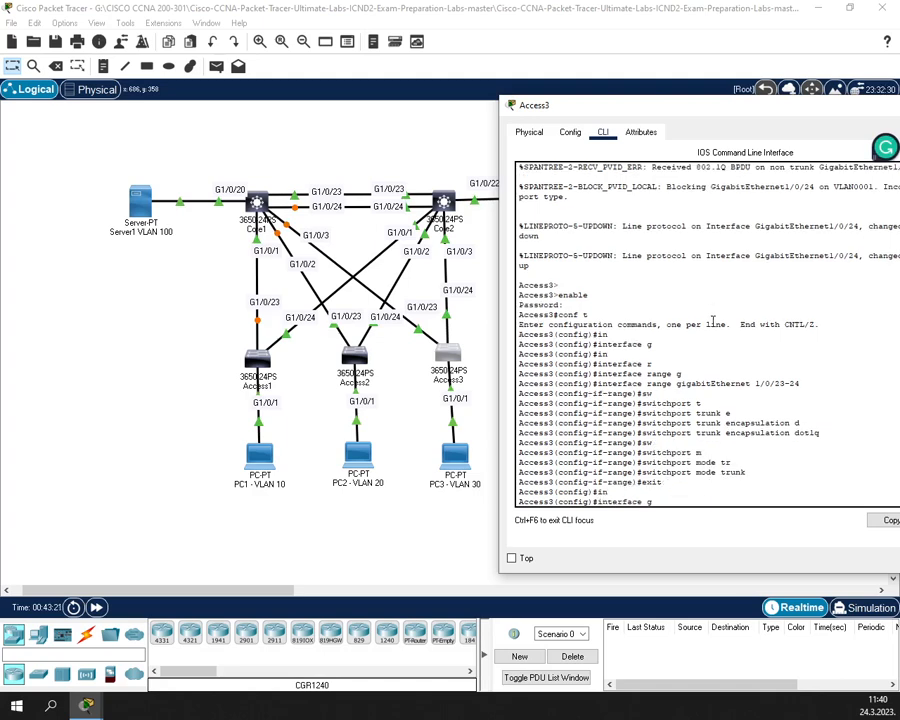
{"action": "key", "text": "Tab"}
{"action": "type", "text": "1/"}
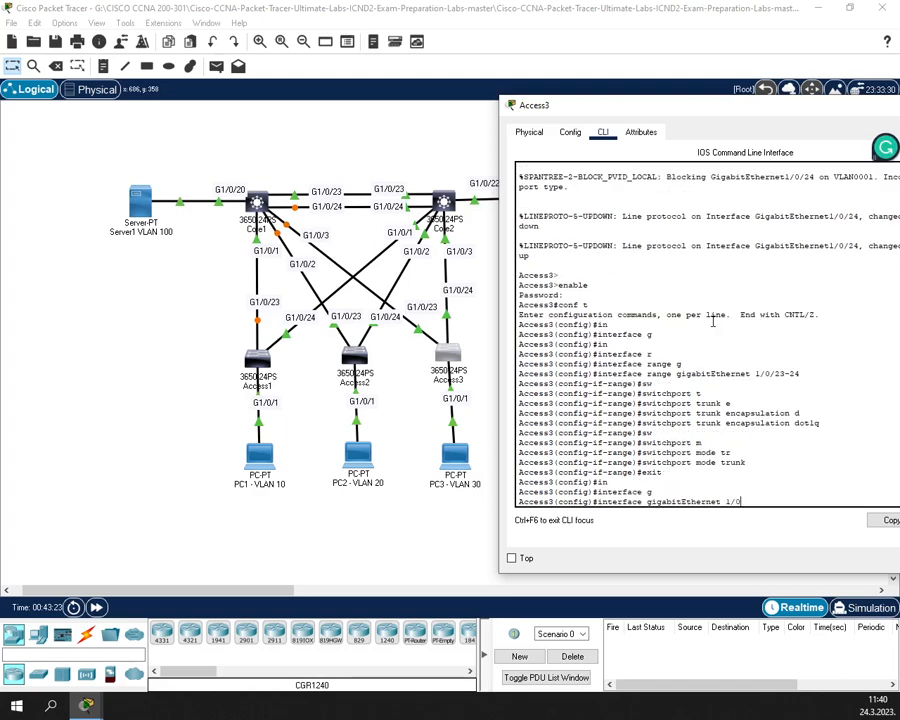
{"action": "type", "text": "0/1"}
{"action": "key", "text": "Return"}
{"action": "type", "text": "w"}
{"action": "key", "text": "Tab"}
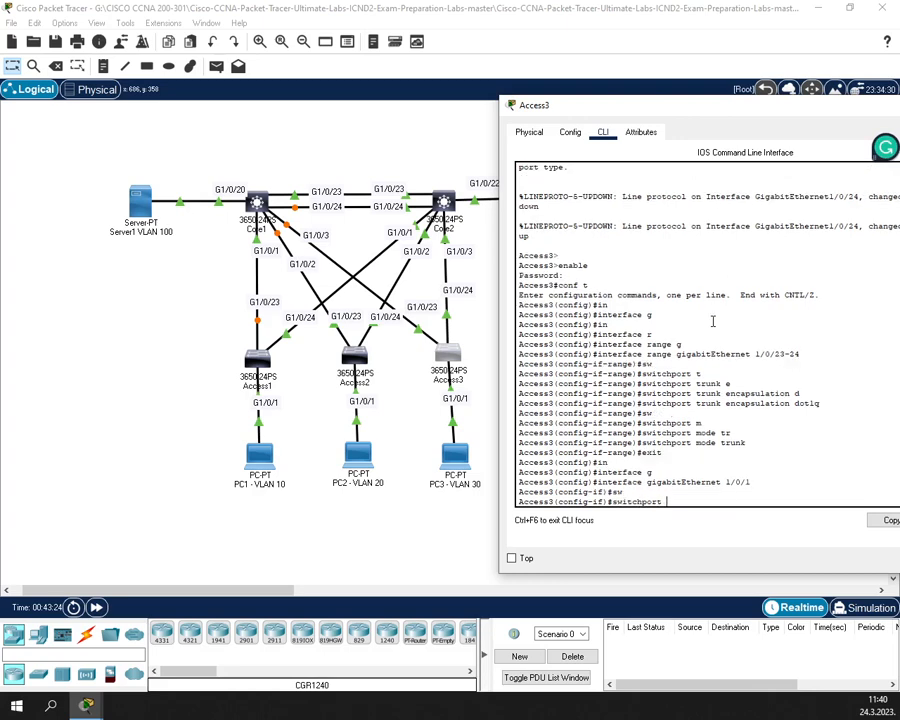
{"action": "type", "text": "m"}
{"action": "key", "text": "Tab"}
{"action": "type", "text": "a"}
{"action": "key", "text": "Tab"}
{"action": "key", "text": "Return"}
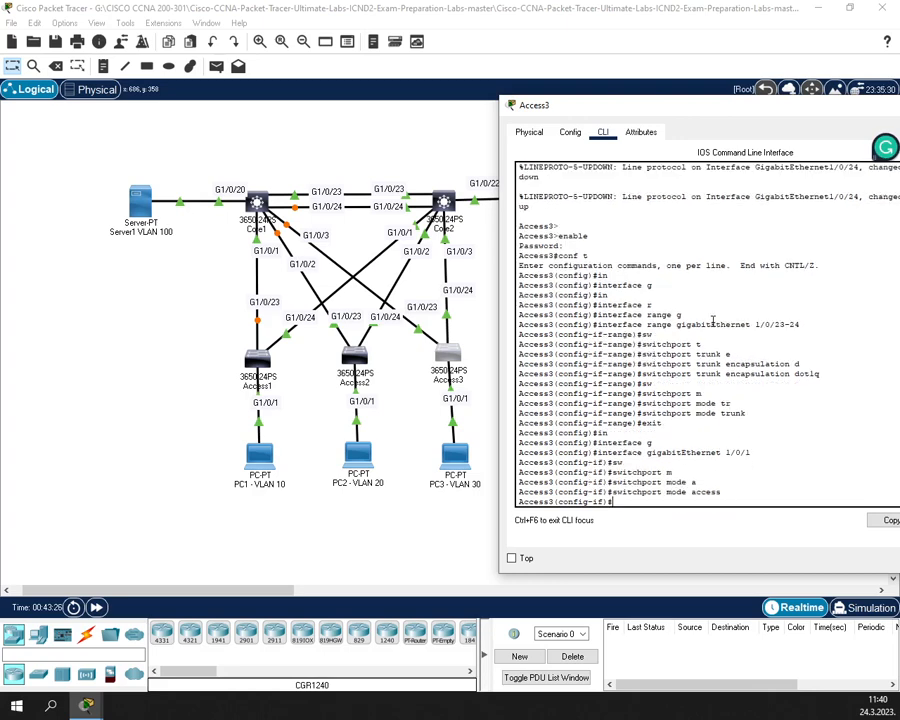
{"action": "type", "text": "sw"}
{"action": "key", "text": "Tab"}
{"action": "type", "text": "a"}
{"action": "key", "text": "Tab"}
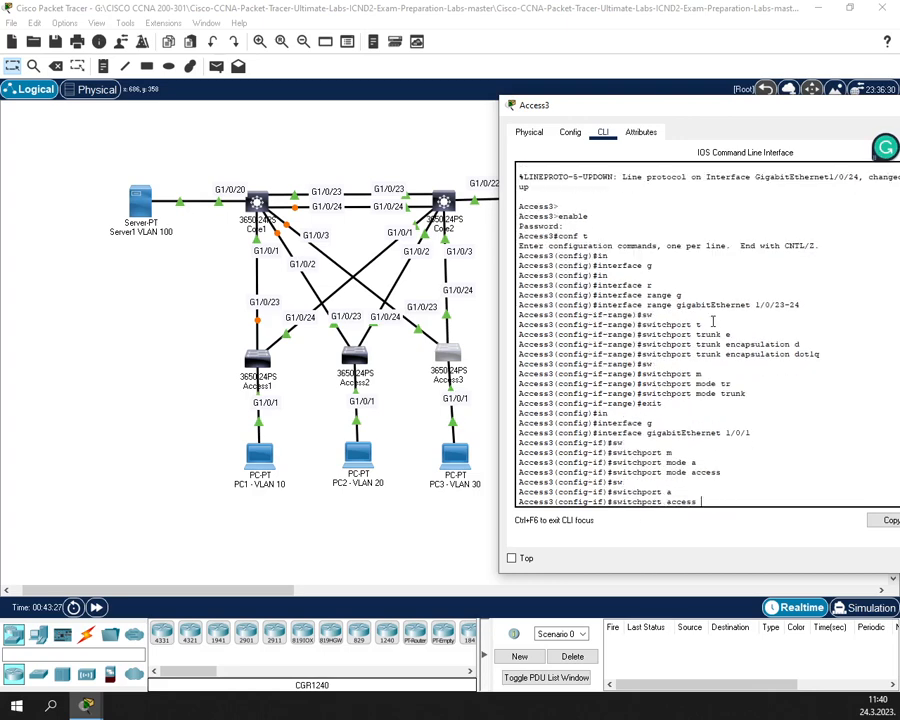
{"action": "type", "text": "vl"}
{"action": "key", "text": "Tab"}
{"action": "type", "text": "39"}
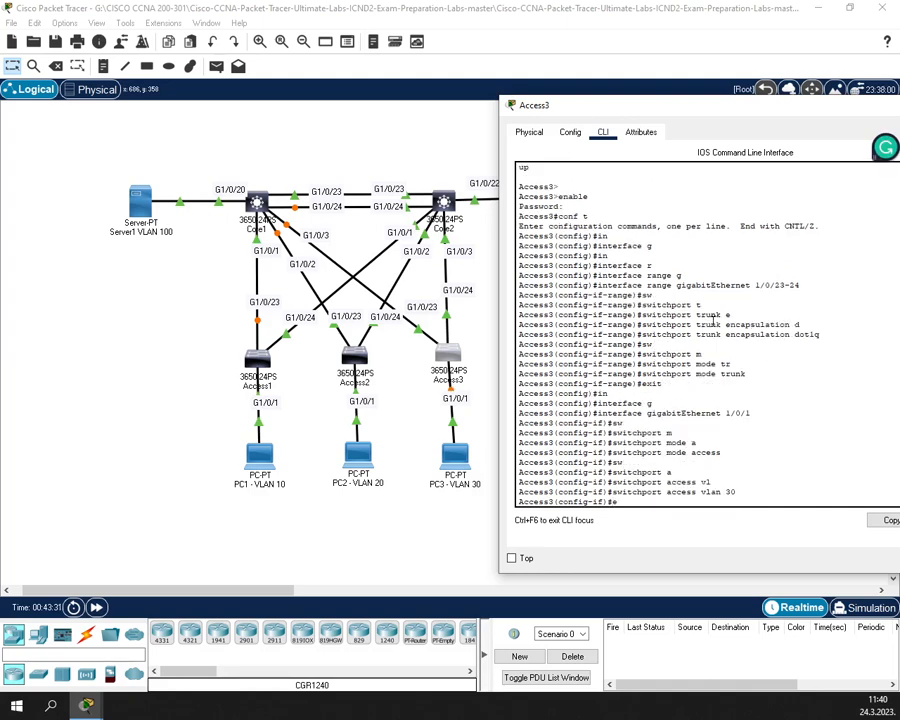
{"action": "key", "text": "Return"}
- Exit configuration mode and close the Access3 window
{"action": "type", "text": "exit"}
{"action": "key", "text": "Return"}
{"action": "type", "text": "exit"}
{"action": "key", "text": "Return"}
{"action": "key", "text": "Return"}
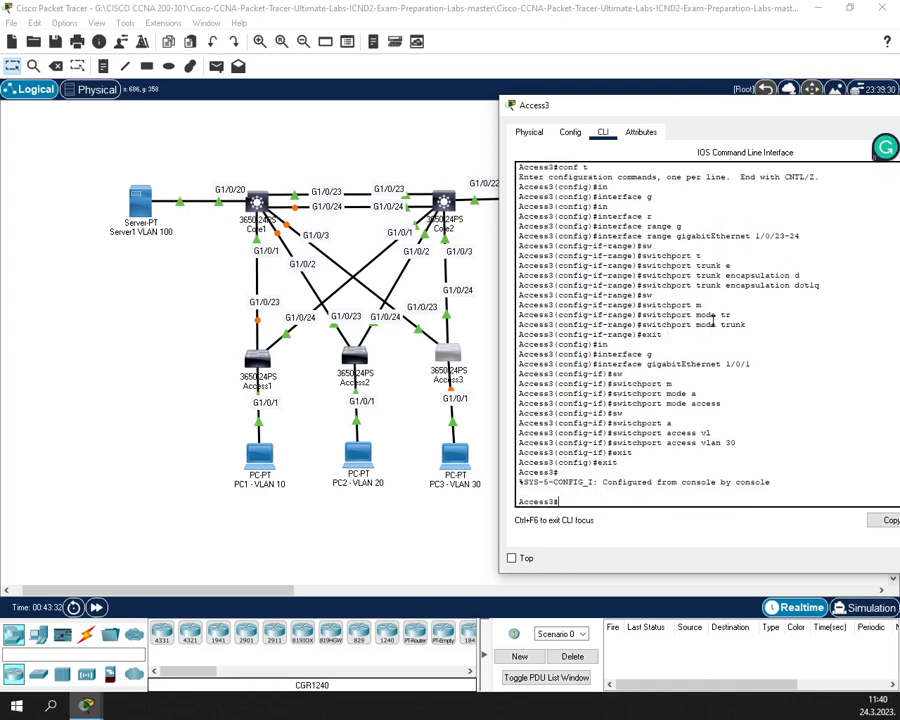
{"action": "key", "text": "Return"}
{"action": "key", "text": "Return"}
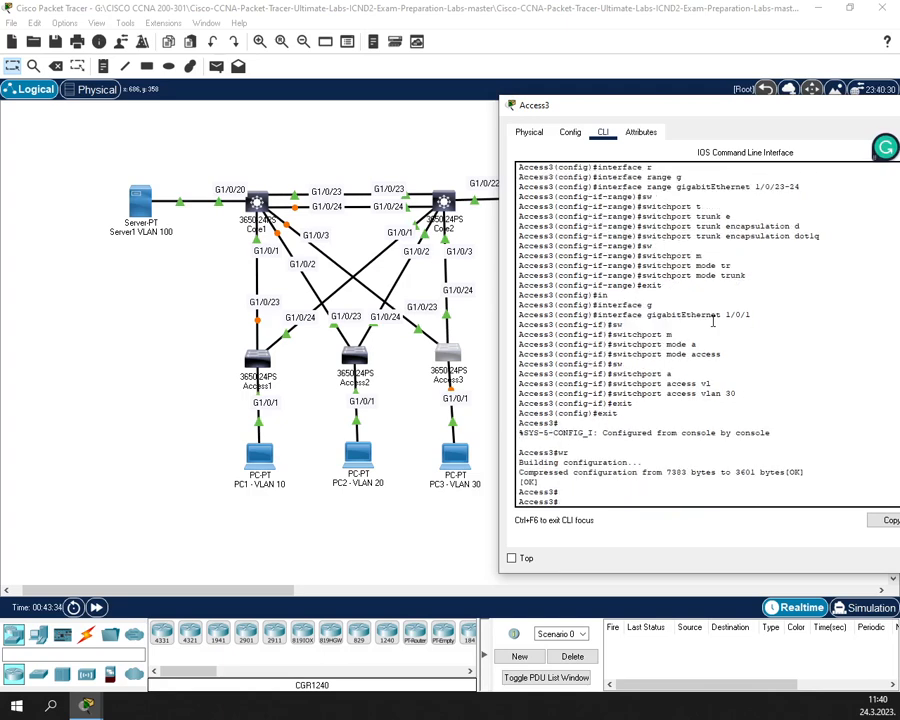
{"action": "left_click_drag", "start_coordinate": [709, 109], "coordinate": [414, 145]}
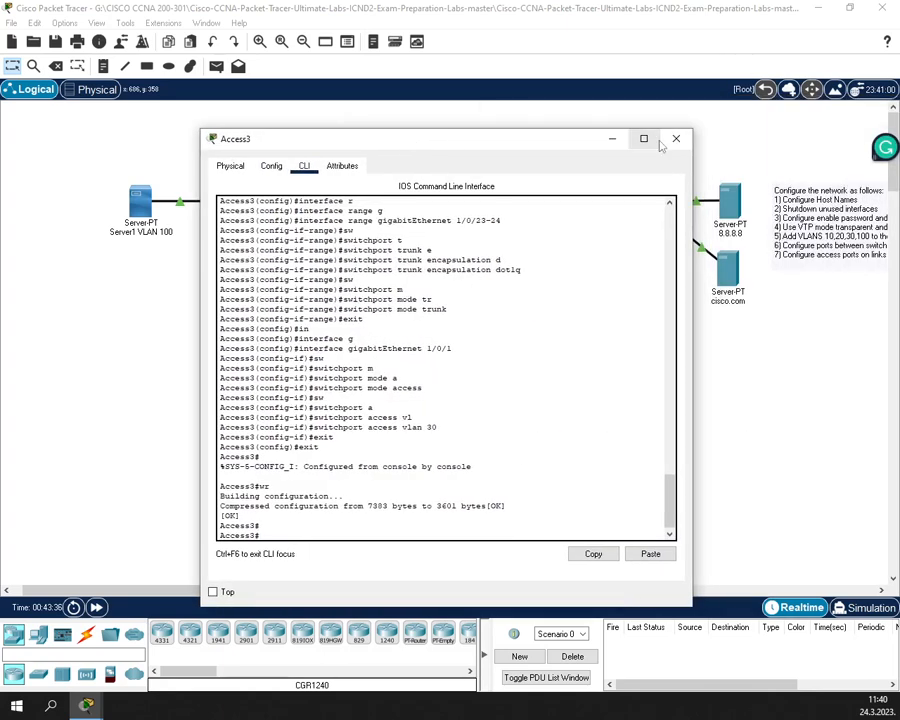
{"action": "left_click", "coordinate": [671, 139]}
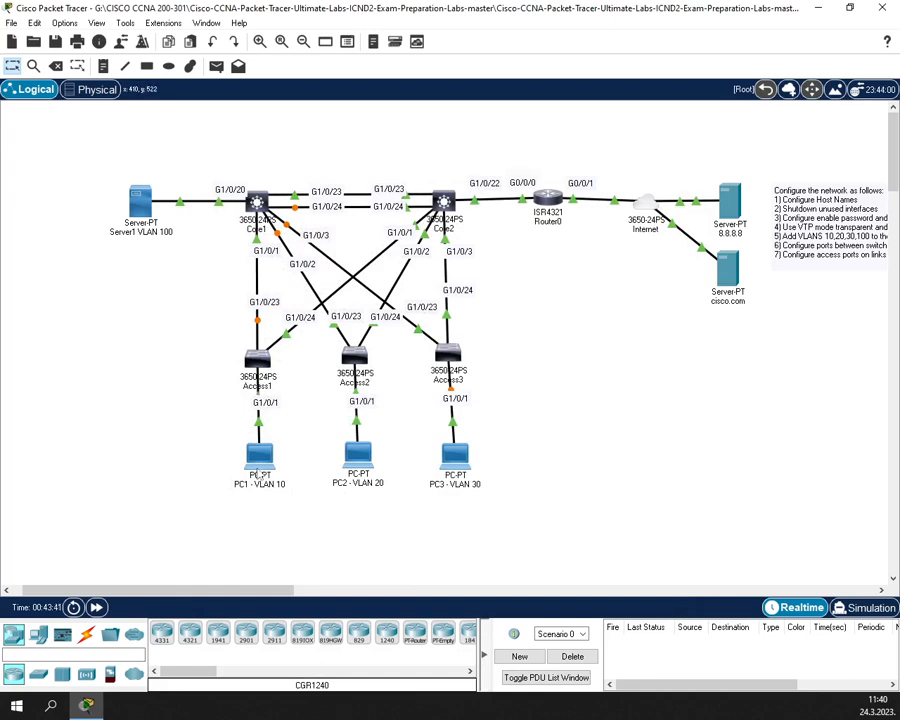
- Enter PC1's default gateway 192.168.10.1 and DNS server 8.8.8.8 in Global Settings
{"action": "mouse_move", "coordinate": [258, 477]}
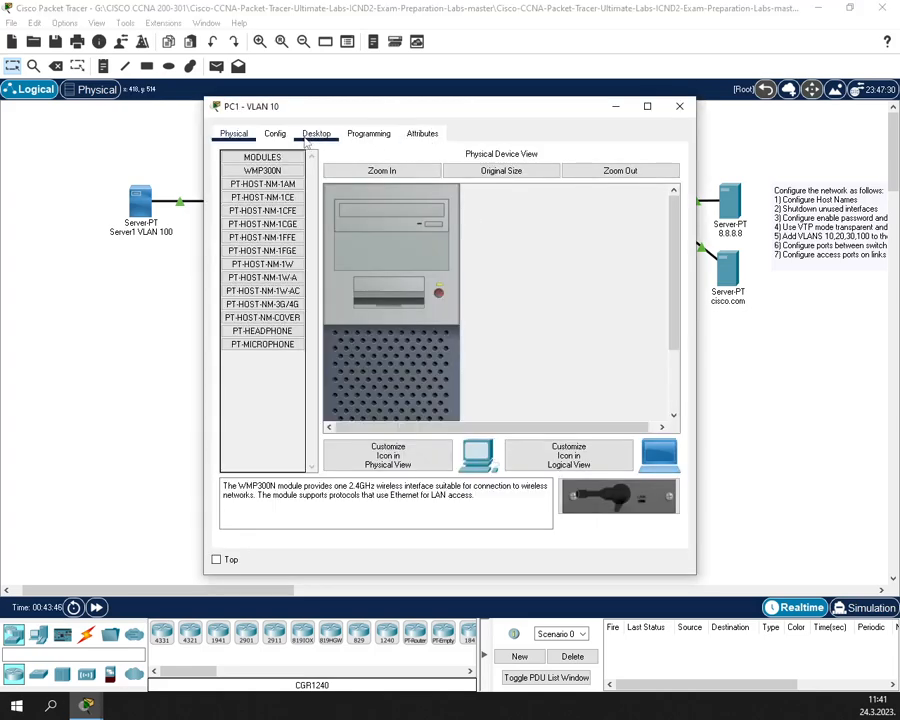
{"action": "left_click", "coordinate": [275, 134]}
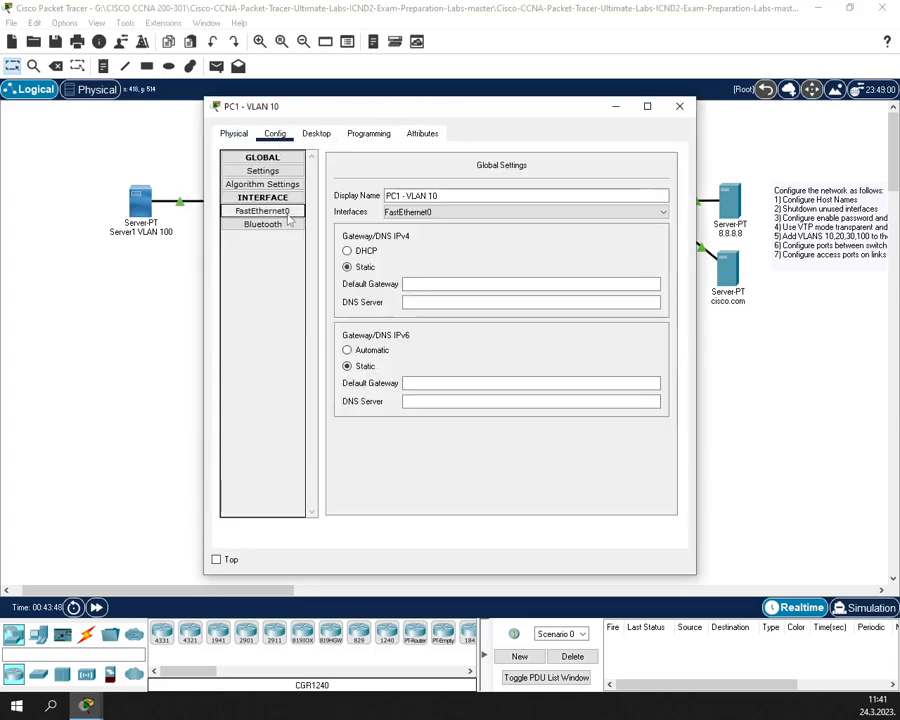
{"action": "left_click", "coordinate": [425, 288]}
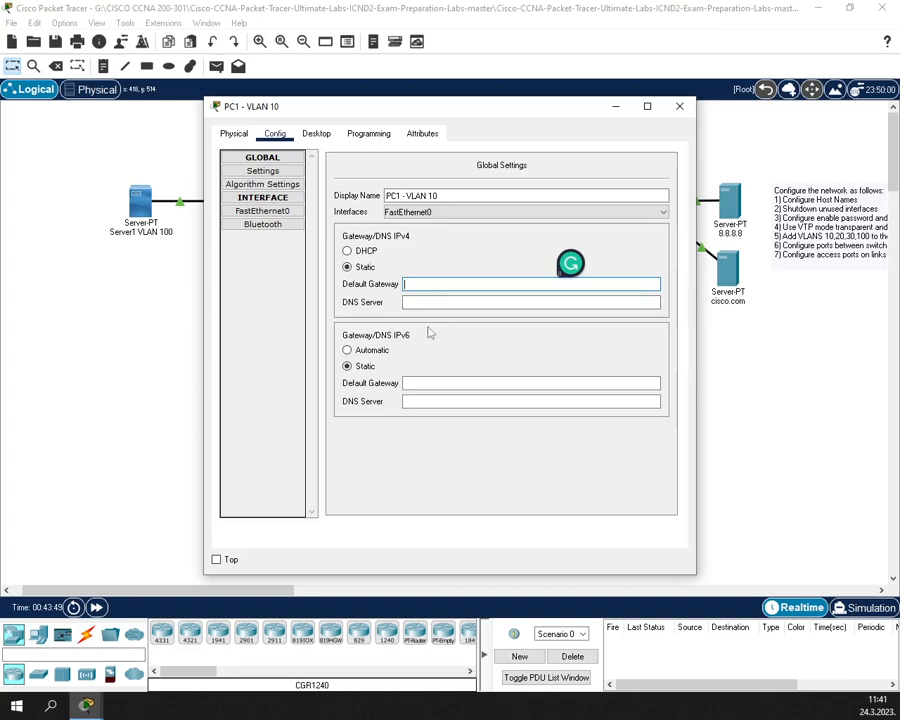
{"action": "type", "text": "192.168.10.1"}
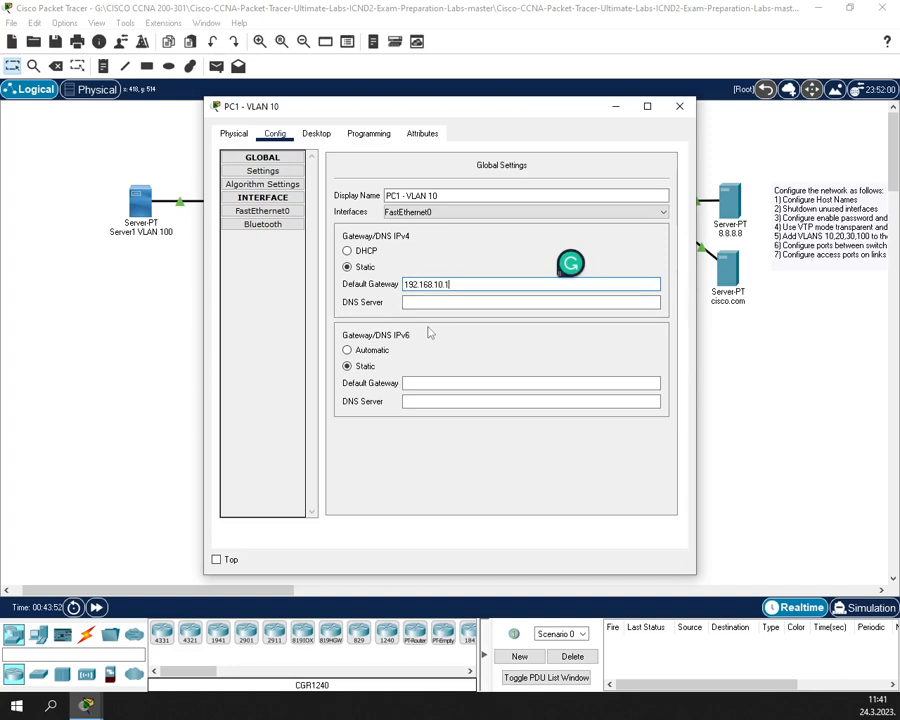
{"action": "left_click_drag", "start_coordinate": [440, 112], "coordinate": [378, 114]}
{"action": "left_click", "coordinate": [384, 304]}
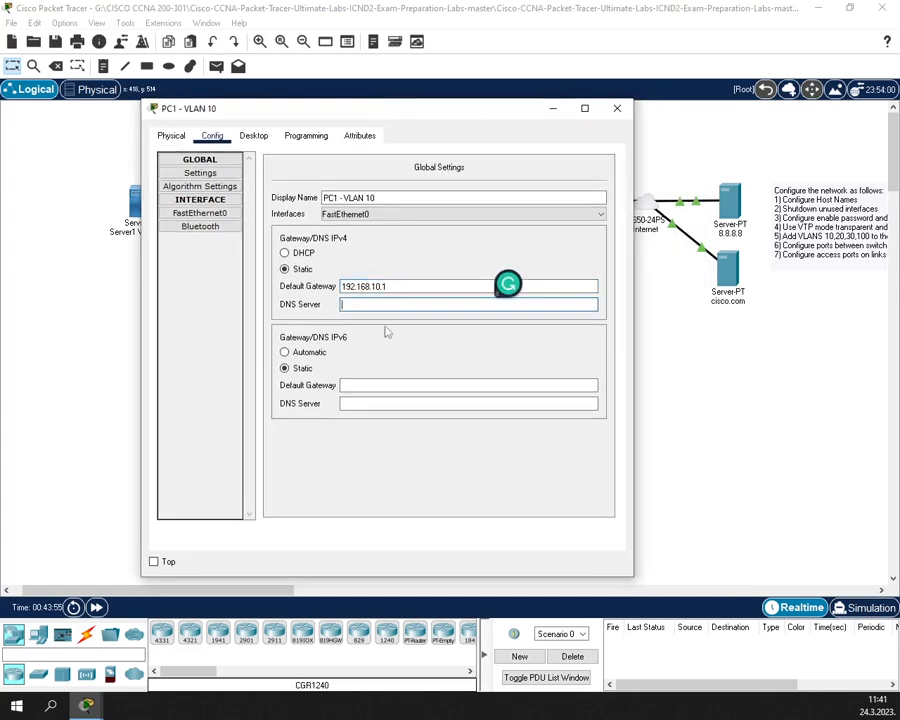
{"action": "type", "text": "8.8.8.8"}
- Browse PC1's interface list, landing on the Bluetooth page
{"action": "left_click", "coordinate": [184, 204]}
{"action": "left_click", "coordinate": [186, 201]}
{"action": "left_click", "coordinate": [186, 227]}
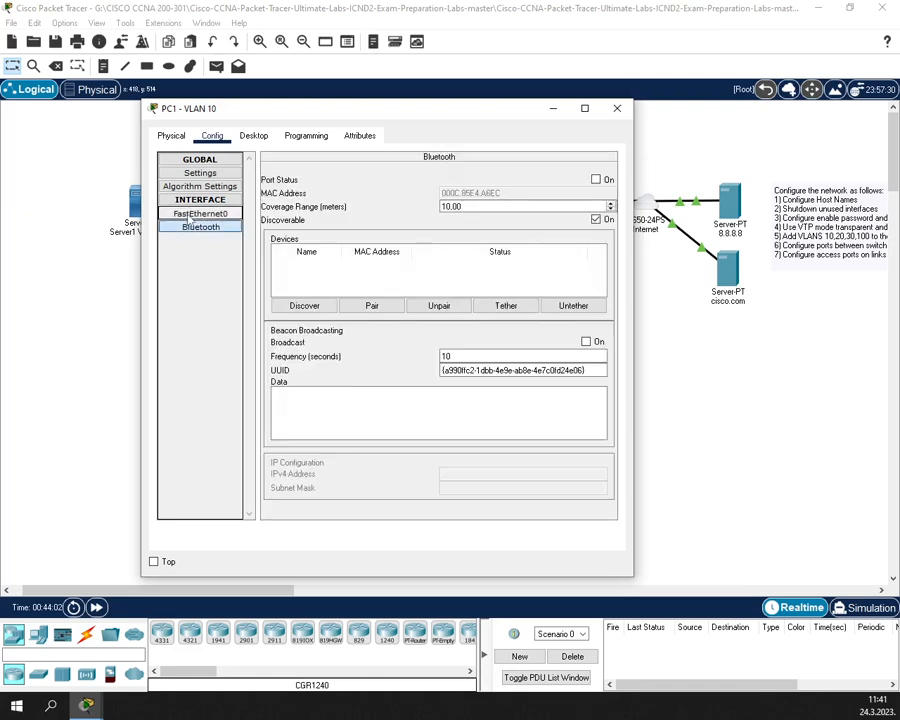
- Give PC1's FastEthernet0 192.168.10.10 with mask 255.255.255.0, then bring up PC2
{"action": "left_click", "coordinate": [192, 213]}
{"action": "left_click", "coordinate": [453, 276]}
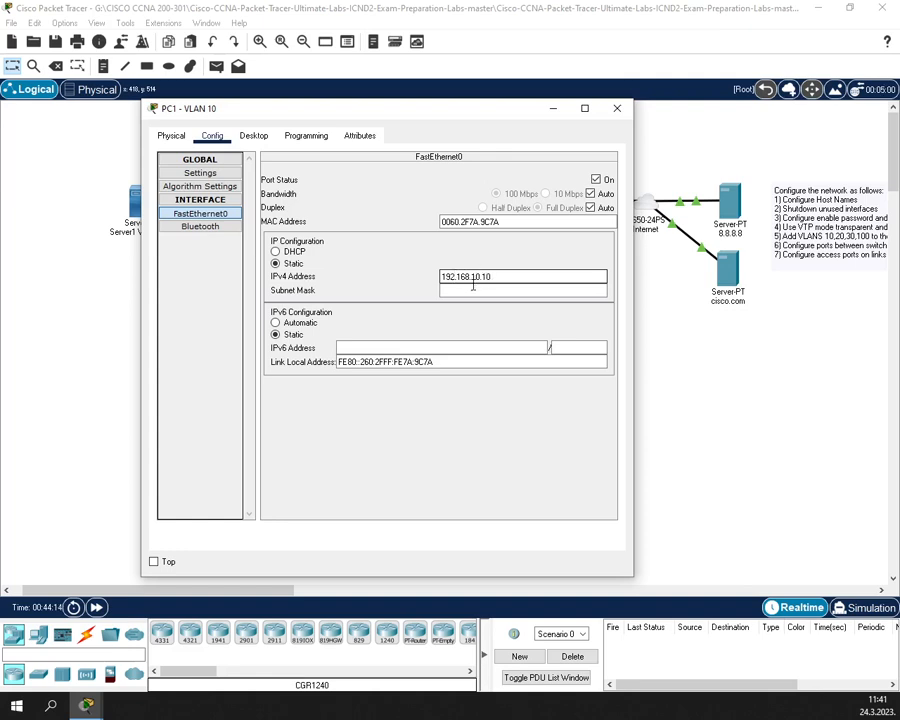
{"action": "left_click", "coordinate": [473, 289]}
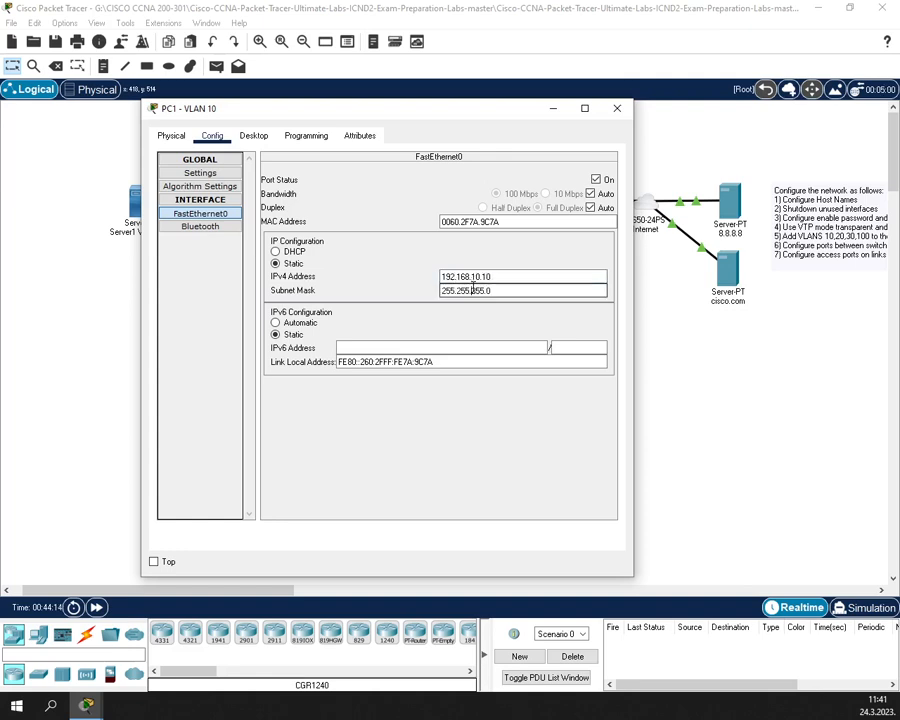
{"action": "left_click", "coordinate": [617, 109]}
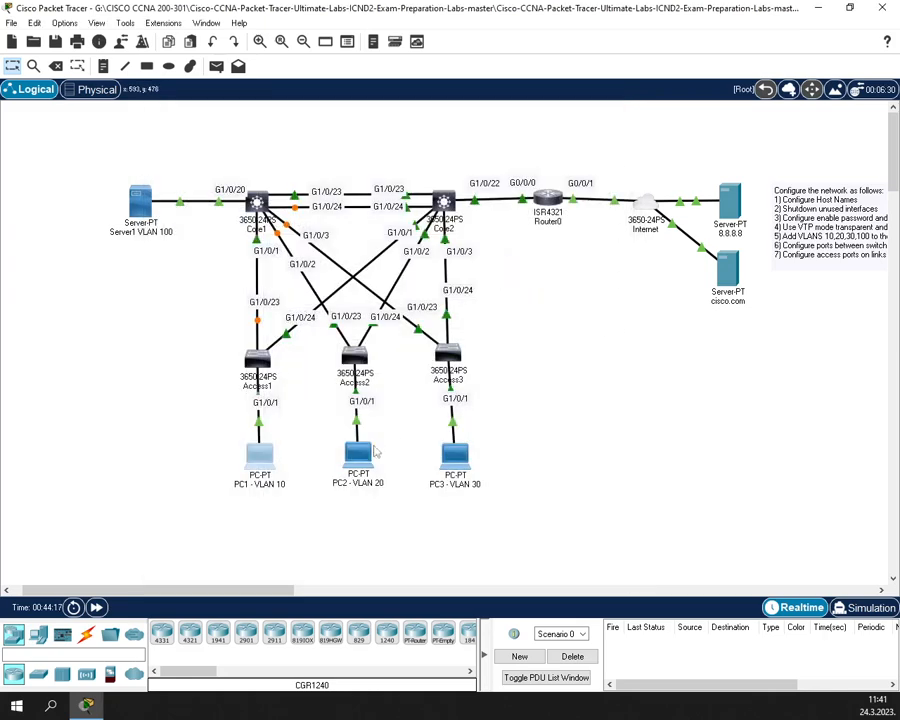
{"action": "left_click", "coordinate": [362, 455]}
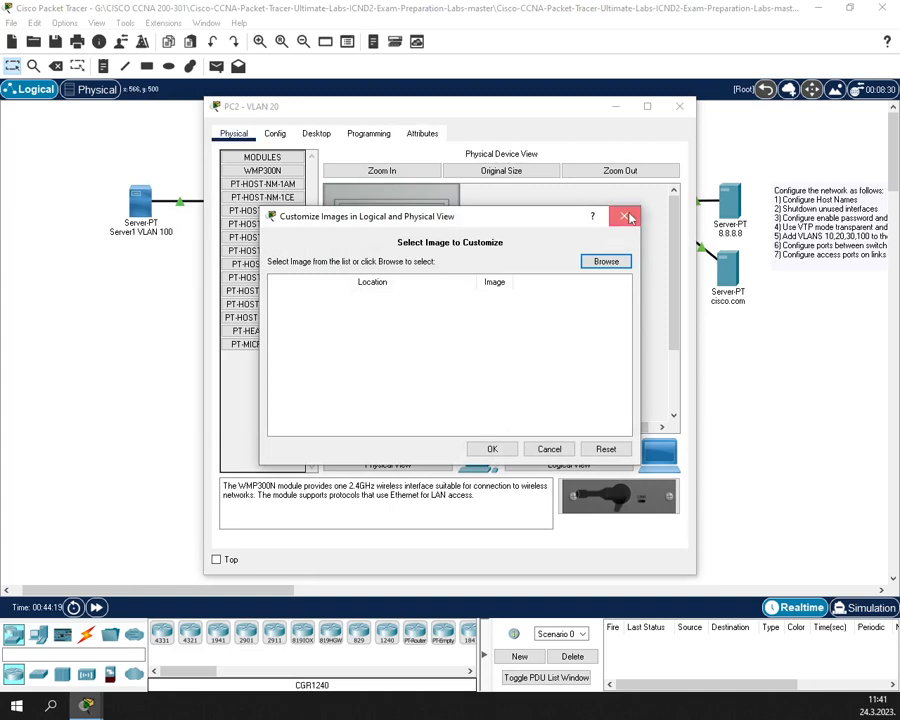
- Set PC2's default gateway to 192.168.20.1 and DNS server to 8.8.8.8
{"action": "left_click", "coordinate": [626, 217]}
{"action": "left_click", "coordinate": [276, 133]}
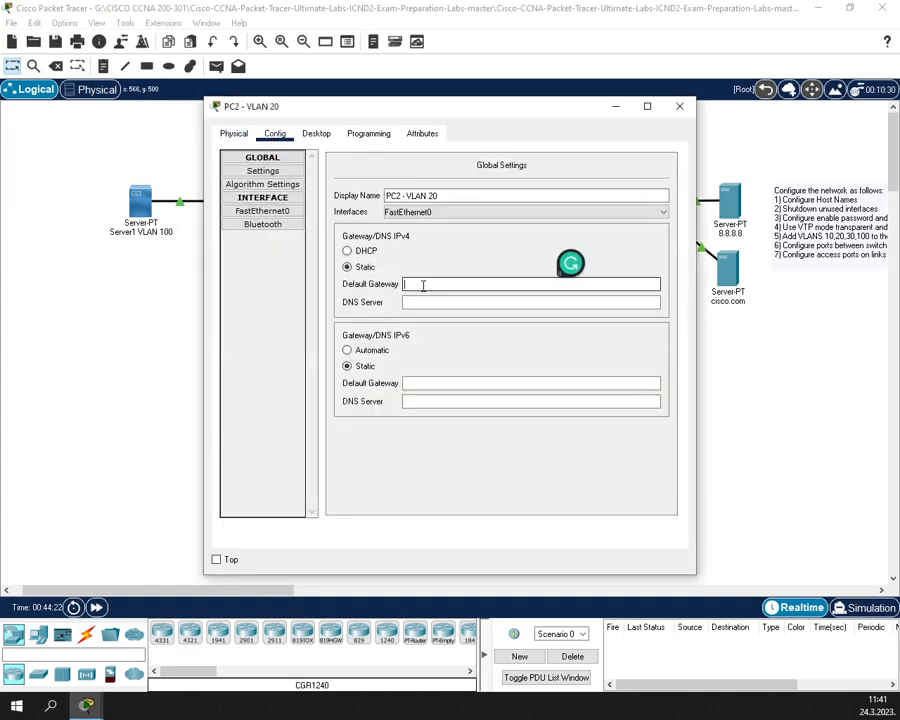
{"action": "left_click", "coordinate": [422, 285]}
{"action": "type", "text": "192.168.20.1"}
{"action": "left_click", "coordinate": [414, 301]}
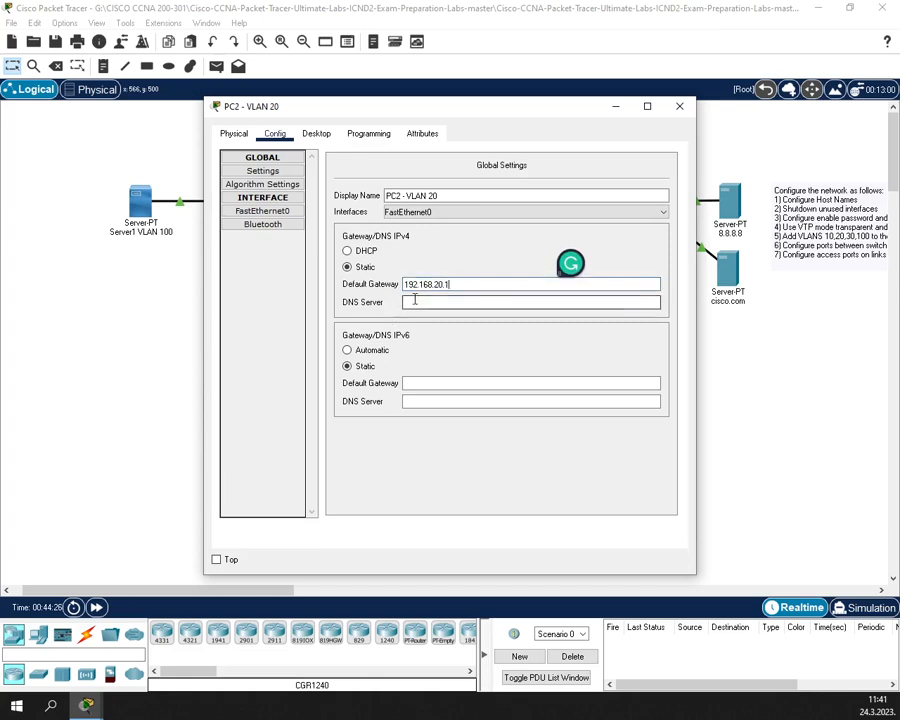
{"action": "type", "text": "8.8.8.8"}
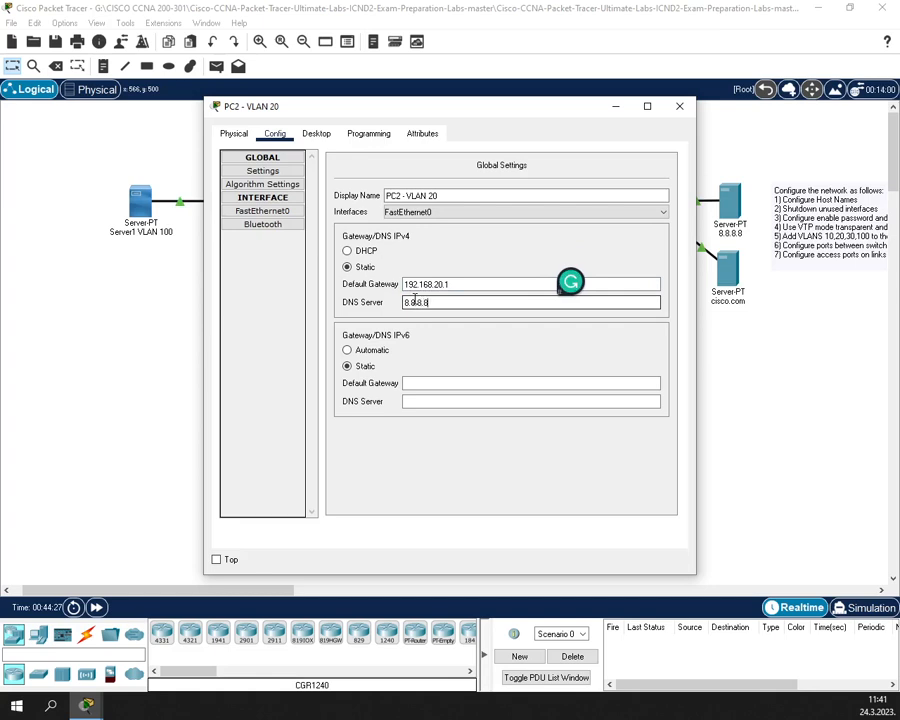
- Give PC2's FastEthernet0 192.168.20.20 with mask 255.255.255.0 and close its window
{"action": "left_click", "coordinate": [275, 212]}
{"action": "left_click", "coordinate": [520, 275]}
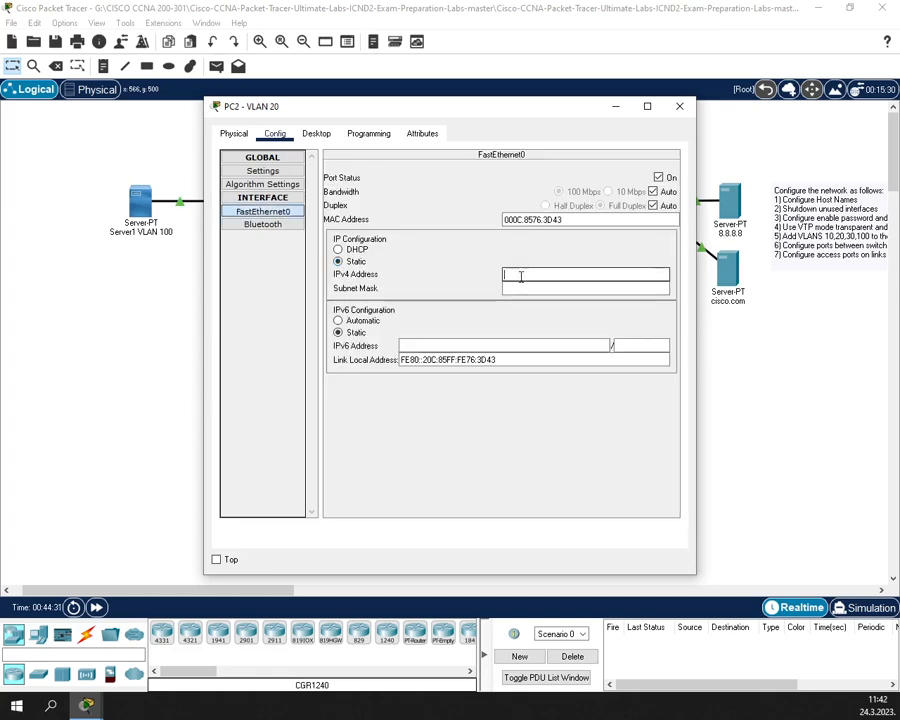
{"action": "type", "text": "192.168.20.20"}
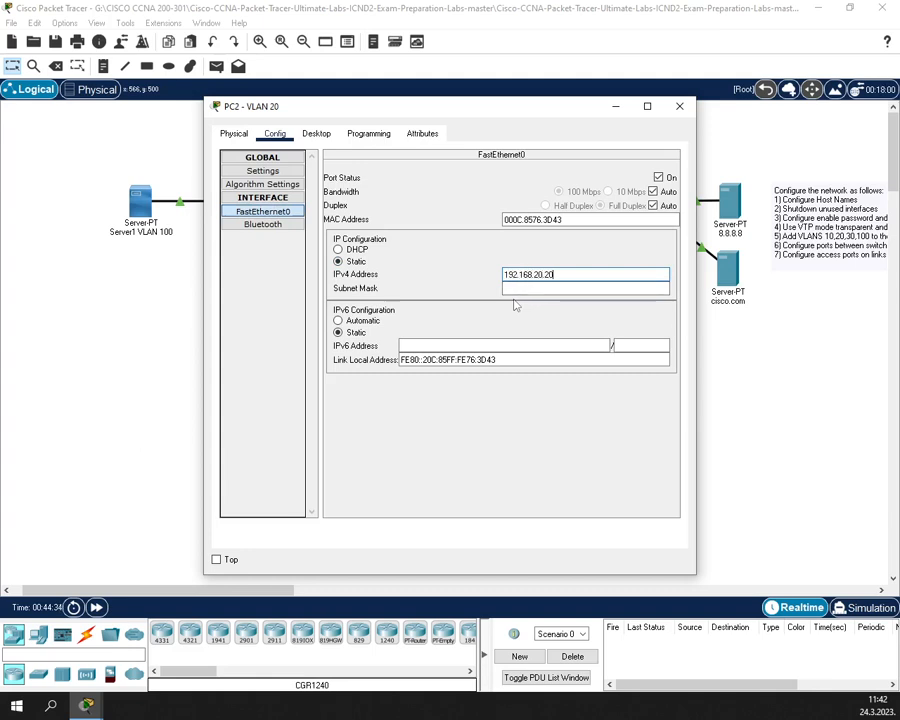
{"action": "key", "text": "Tab"}
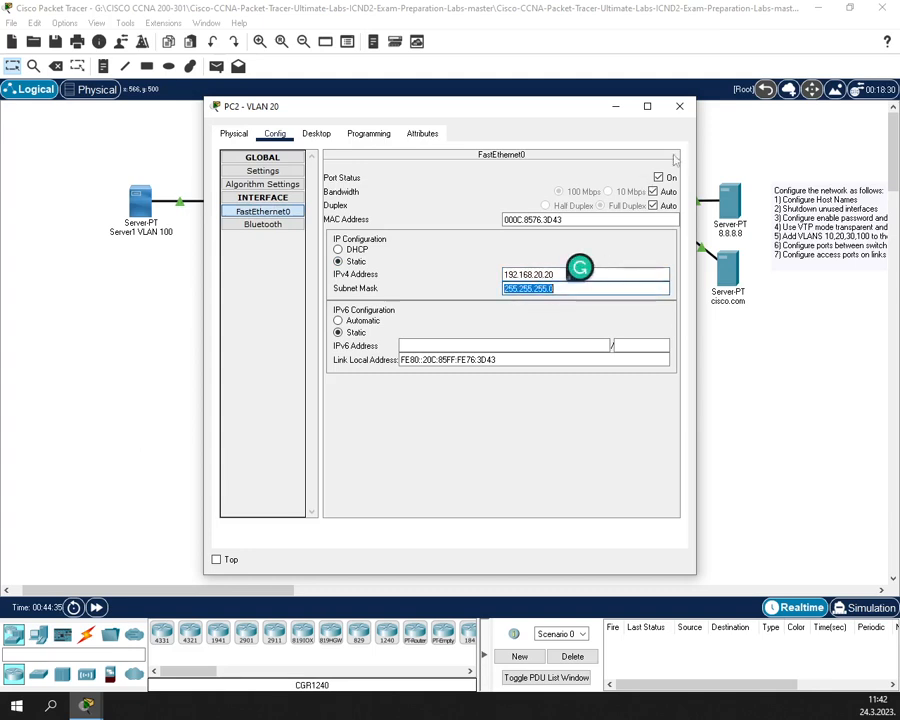
{"action": "left_click", "coordinate": [679, 106]}
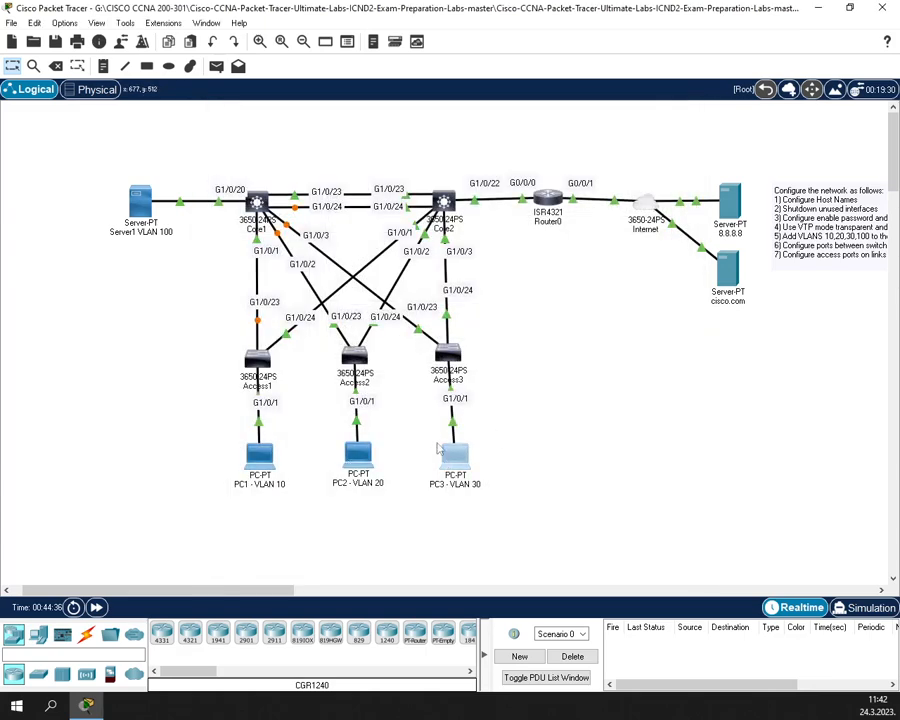
- Set PC3's default gateway to 192.168.30.1 and DNS server to 8.8.8.8
{"action": "left_click", "coordinate": [452, 456]}
{"action": "left_click", "coordinate": [390, 455]}
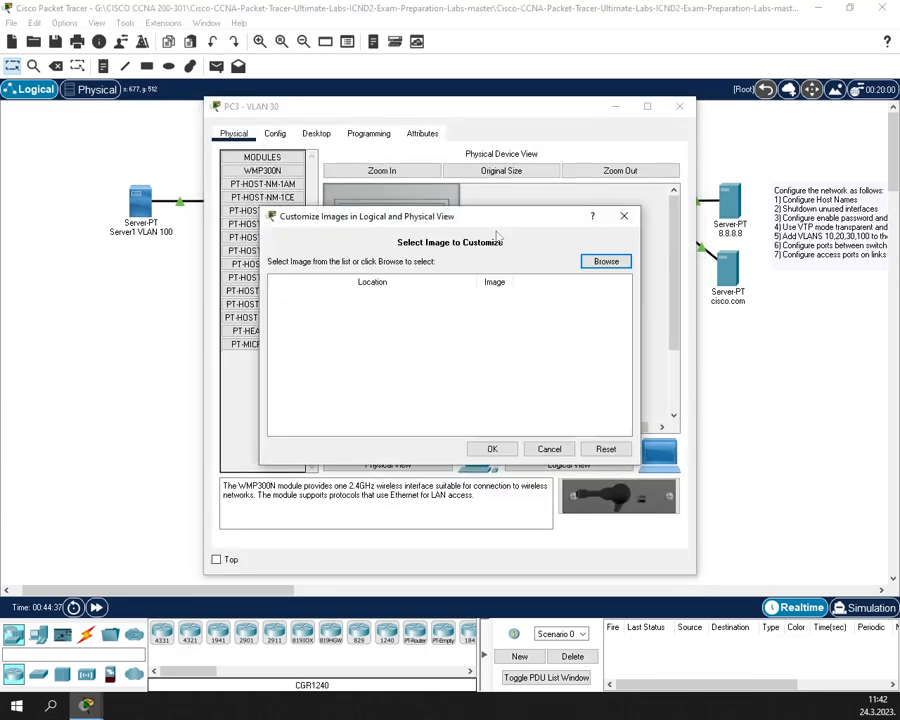
{"action": "left_click", "coordinate": [624, 216]}
{"action": "left_click", "coordinate": [275, 133]}
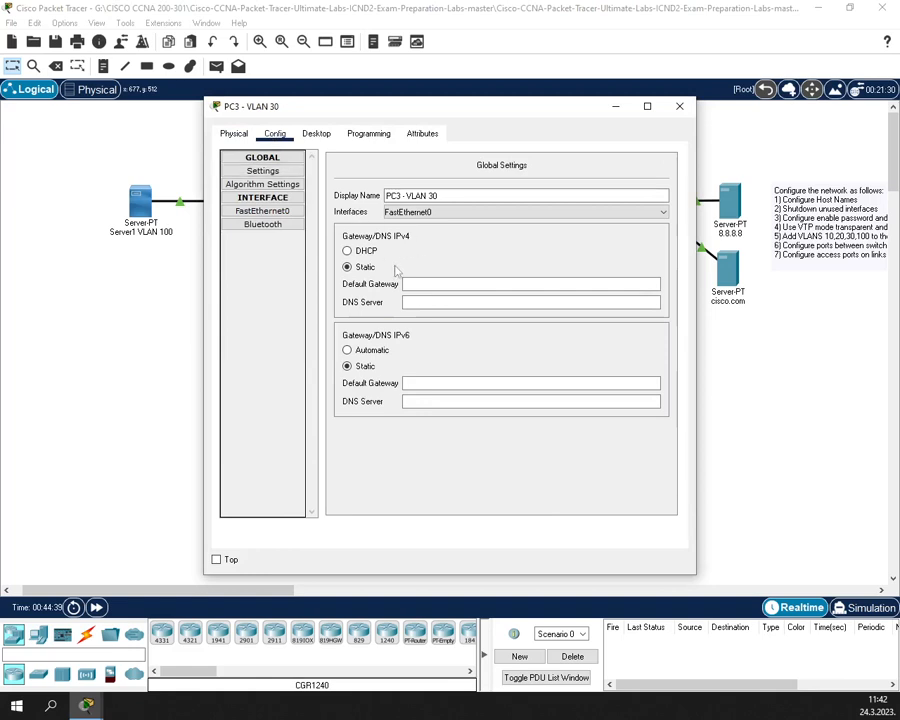
{"action": "left_click", "coordinate": [412, 284]}
{"action": "type", "text": "192.1"}
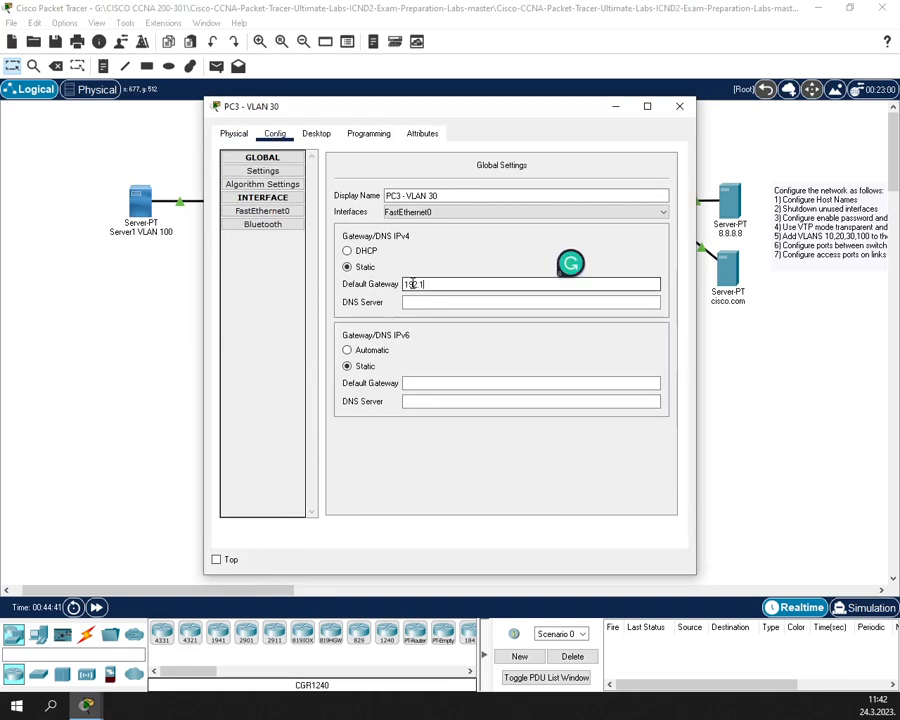
{"action": "type", "text": "68.30.3"}
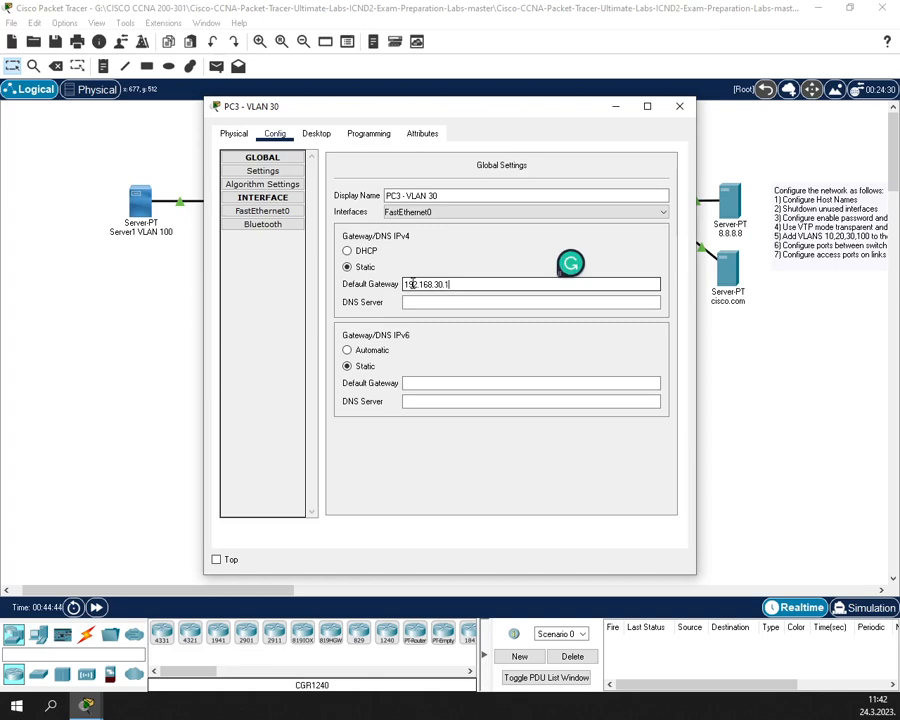
{"action": "left_click", "coordinate": [476, 298]}
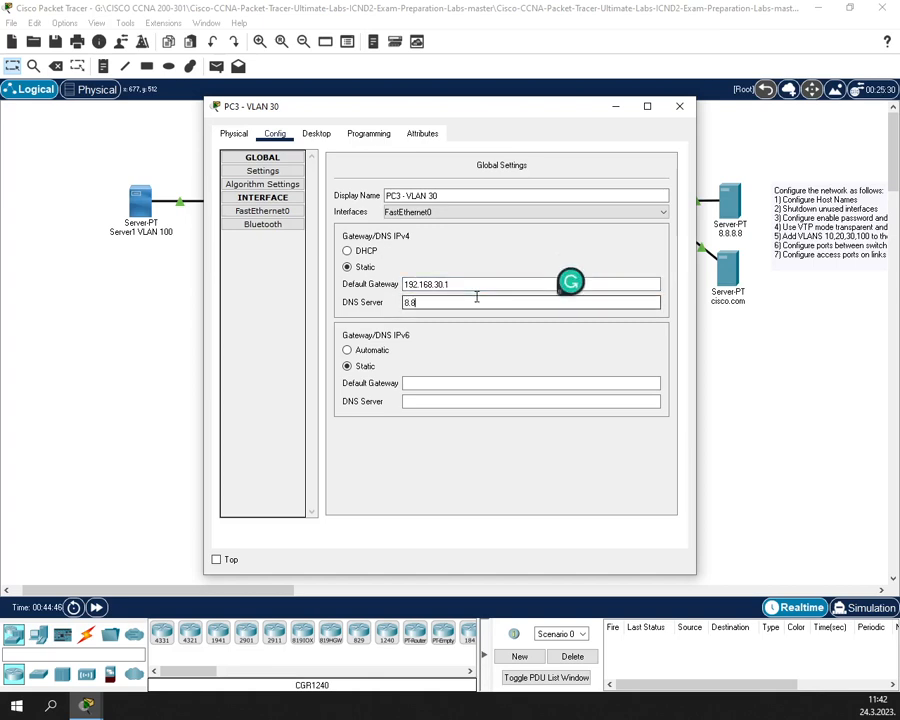
- Give PC3's FastEthernet0 192.168.30.30 with mask 255.255.255.0 and close its window
{"action": "left_click", "coordinate": [262, 211]}
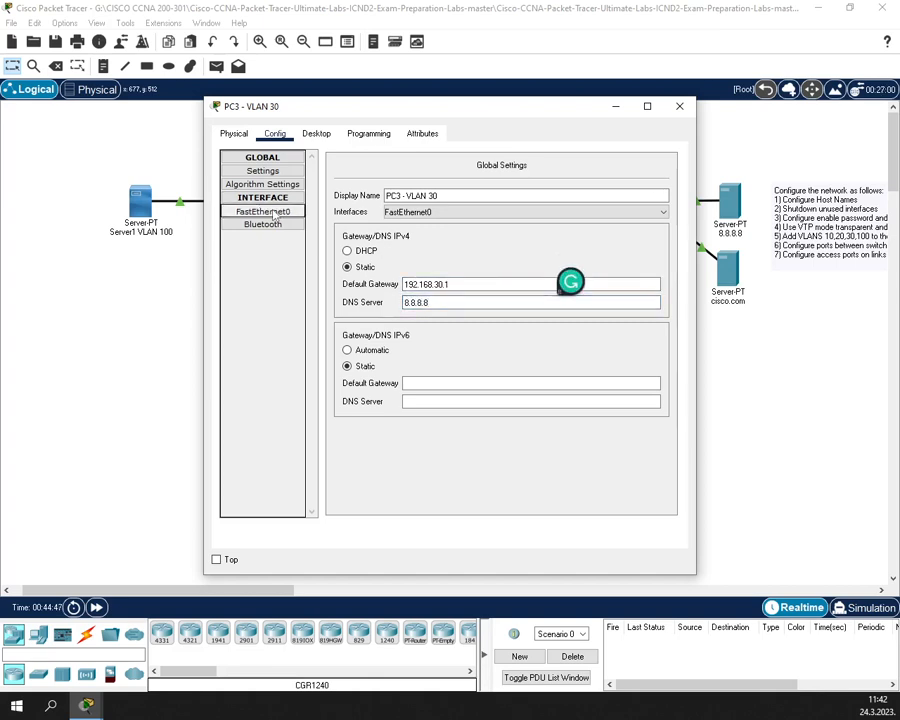
{"action": "left_click", "coordinate": [511, 276]}
{"action": "type", "text": "192.168.30.30"}
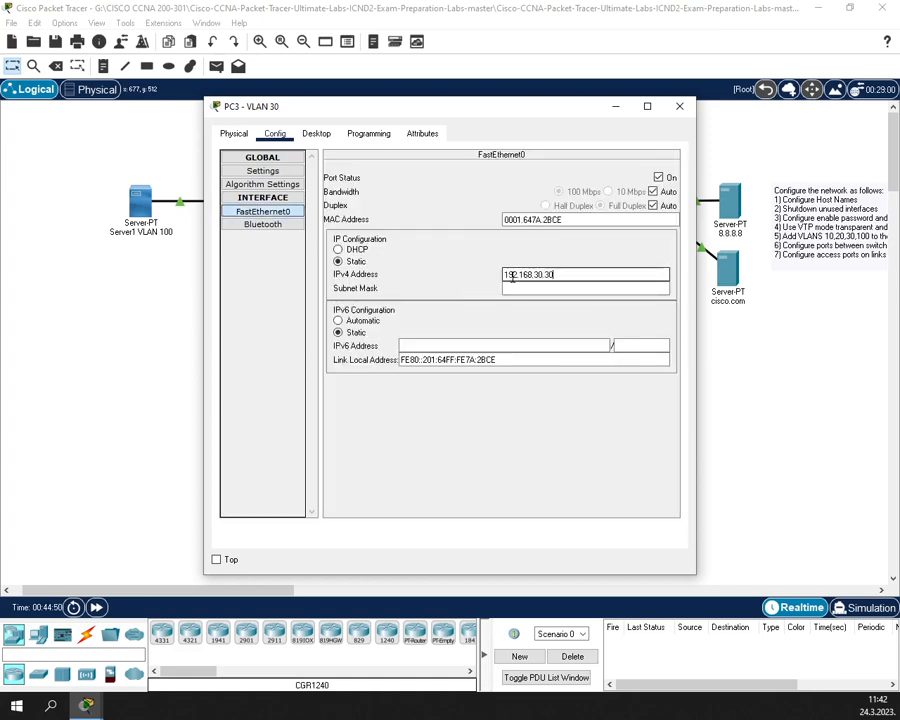
{"action": "key", "text": "Tab"}
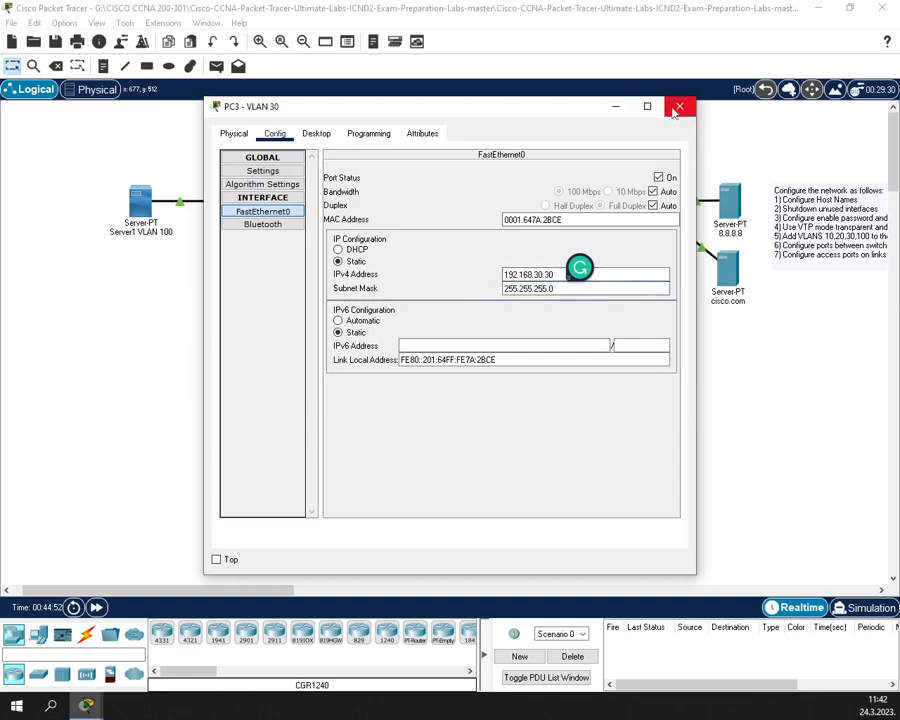
{"action": "left_click", "coordinate": [677, 108]}
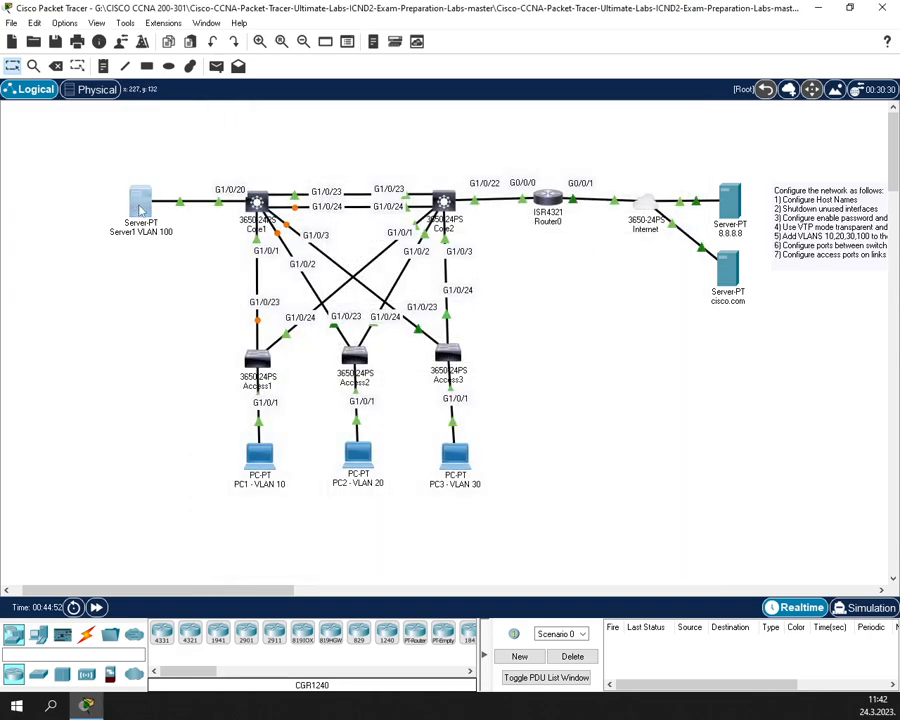
- Set Server1's default gateway to 192.168.100.1 and DNS server to 8.8.8.8
{"action": "left_click", "coordinate": [142, 207]}
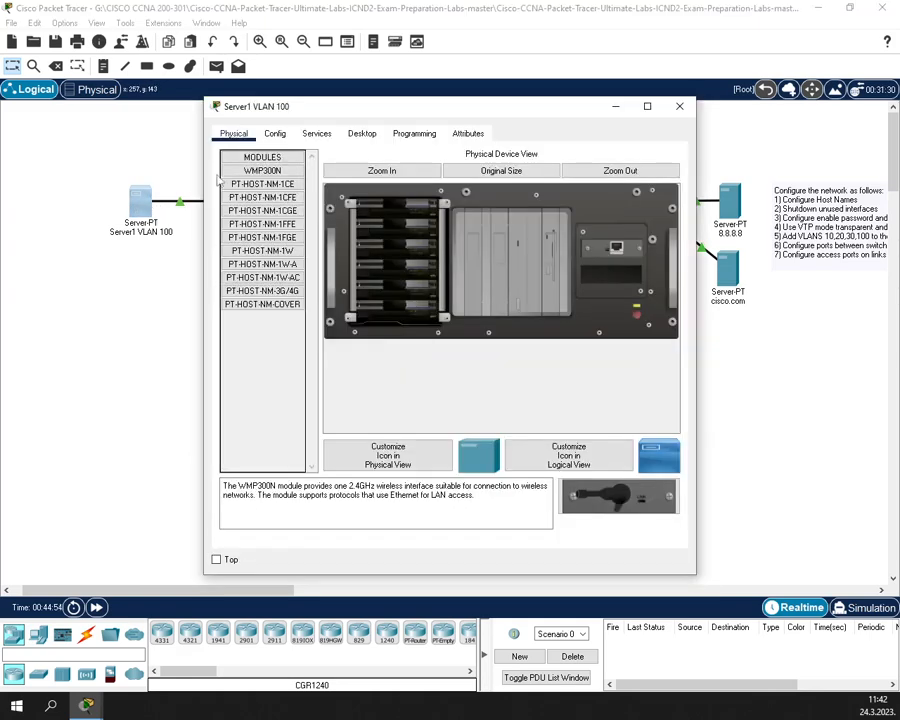
{"action": "left_click", "coordinate": [274, 133]}
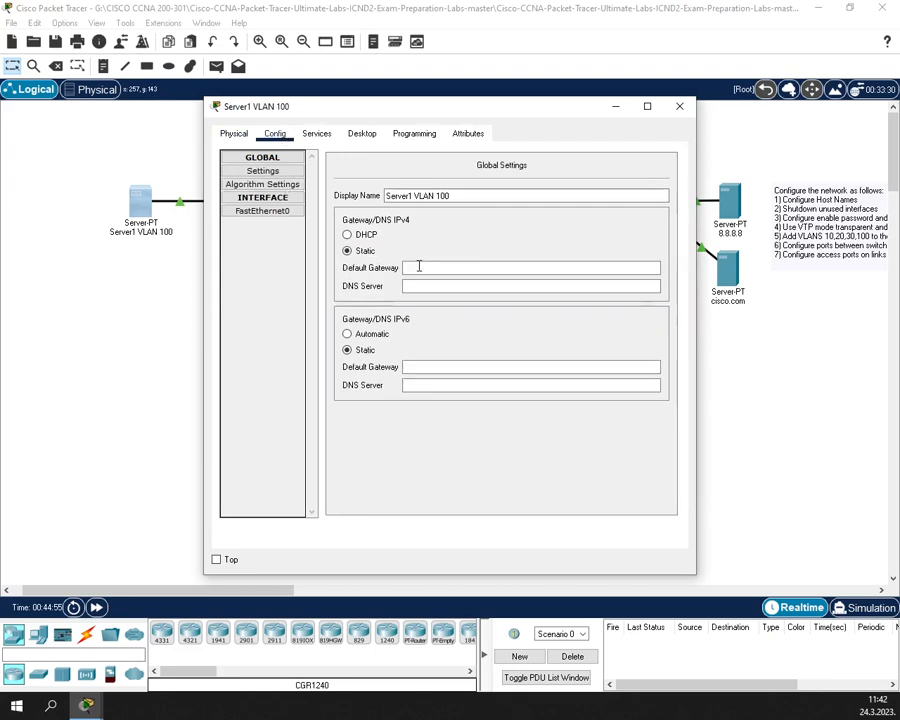
{"action": "left_click", "coordinate": [419, 266]}
{"action": "type", "text": "192.168"}
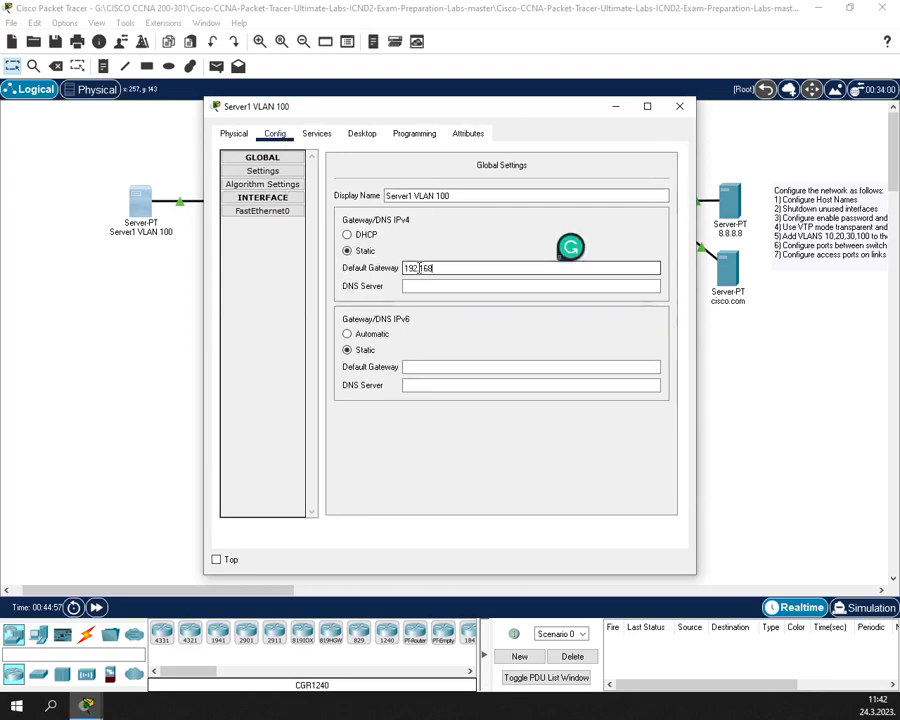
{"action": "type", "text": ".100.1"}
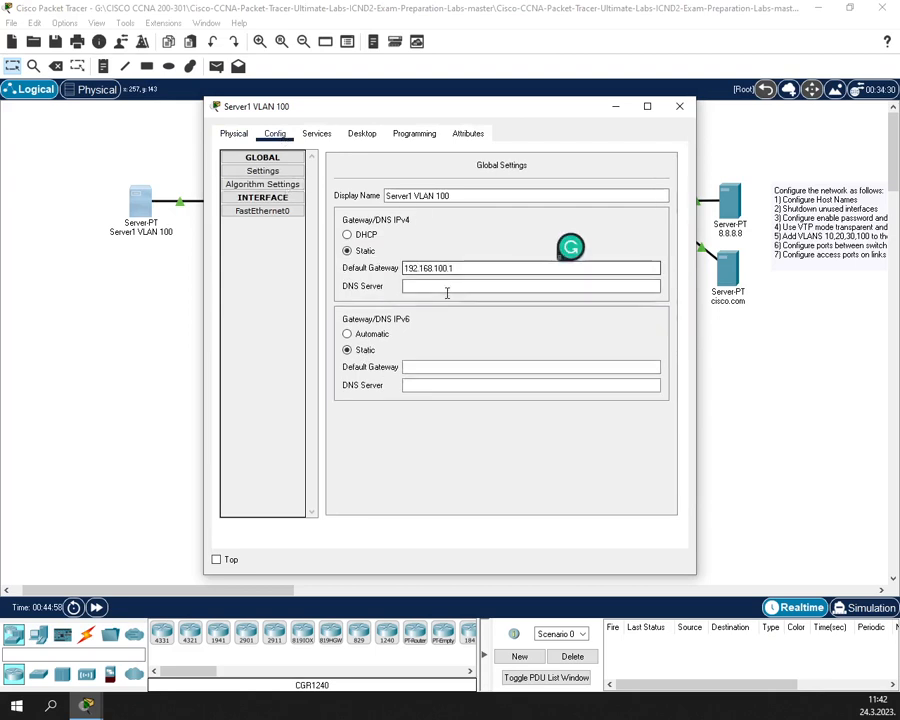
{"action": "left_click", "coordinate": [444, 290]}
{"action": "type", "text": "8.8.8.8"}
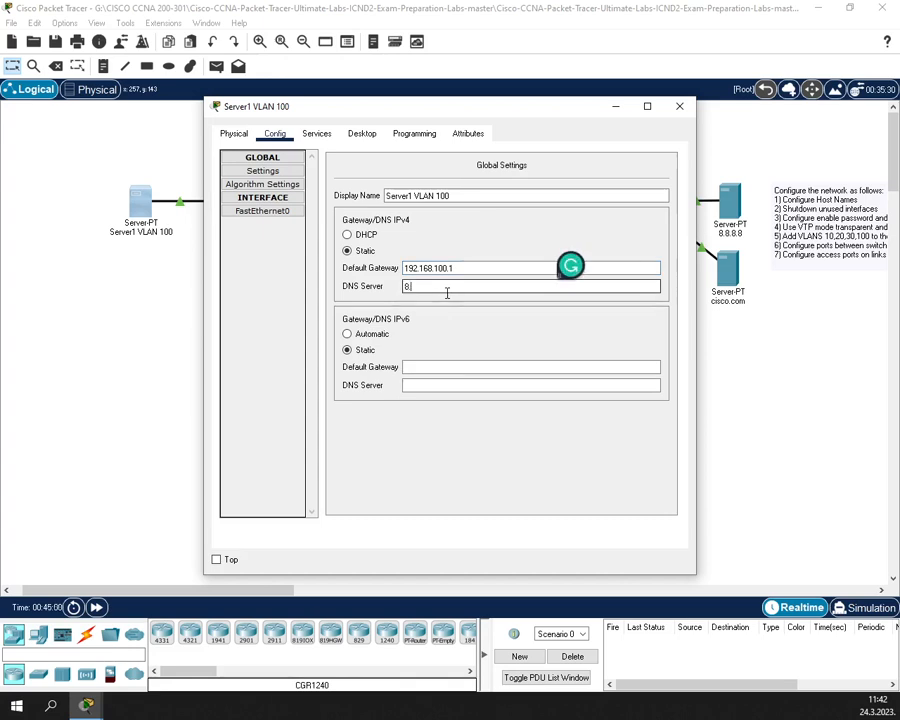
- Give Server1's FastEthernet0 192.168.100.100 with mask 255.255.255.0 and close its window
{"action": "left_click", "coordinate": [266, 202]}
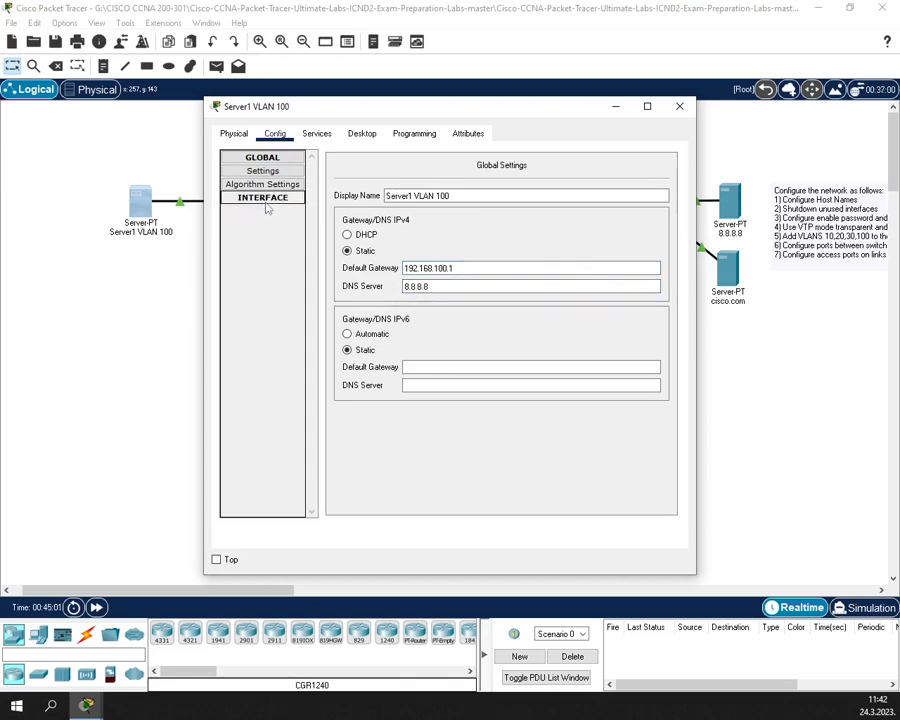
{"action": "left_click", "coordinate": [262, 204]}
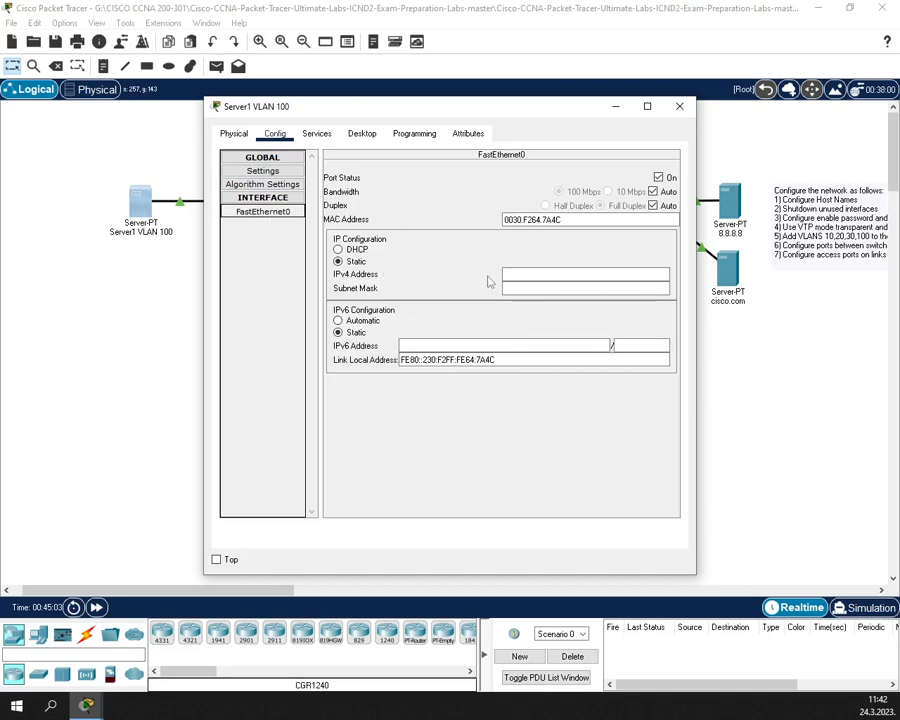
{"action": "left_click", "coordinate": [527, 272]}
{"action": "type", "text": "192.168"}
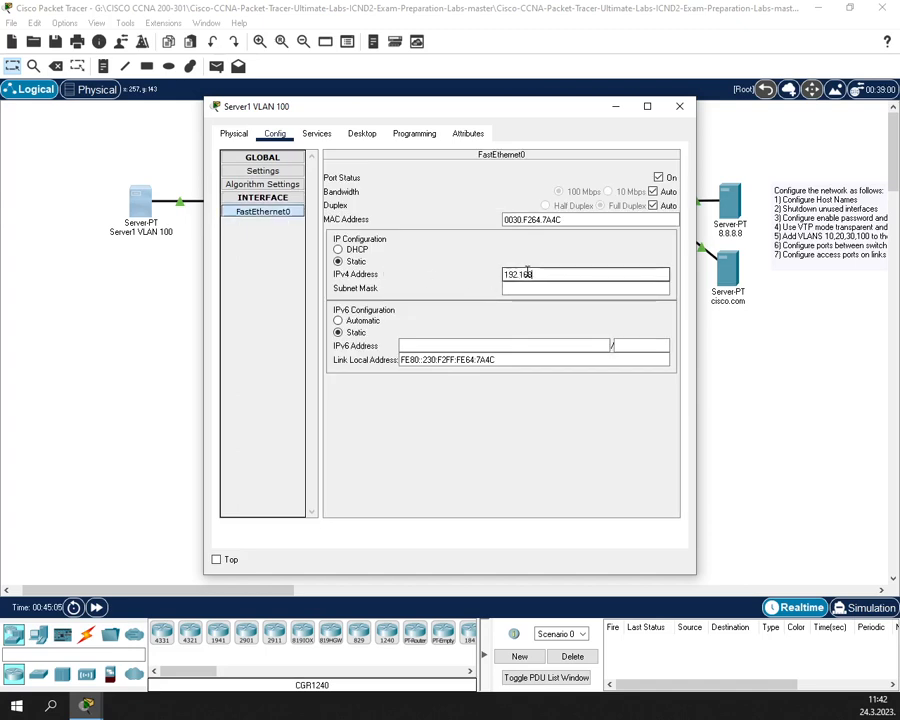
{"action": "type", "text": ".100.100"}
{"action": "key", "text": "Tab"}
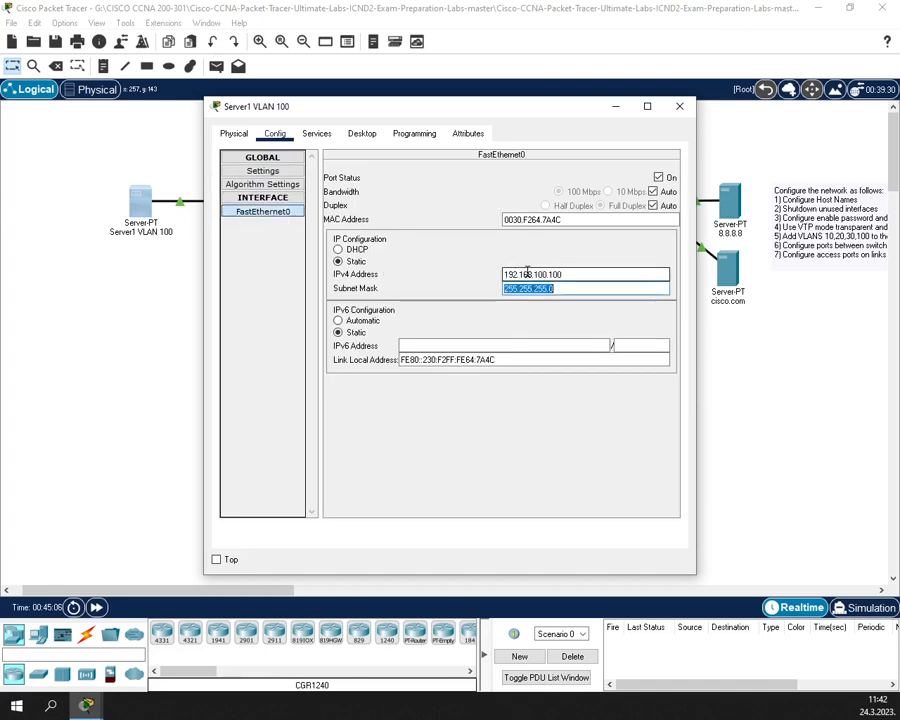
{"action": "left_click", "coordinate": [679, 106]}
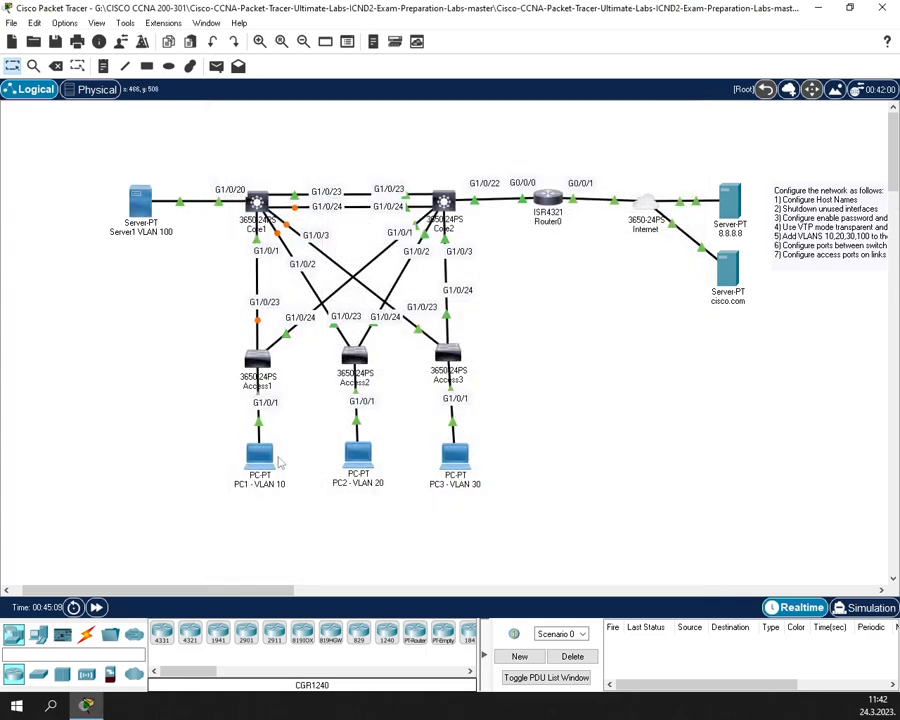
- Open the Command Prompt on PC1's Desktop
{"action": "left_click", "coordinate": [259, 455]}
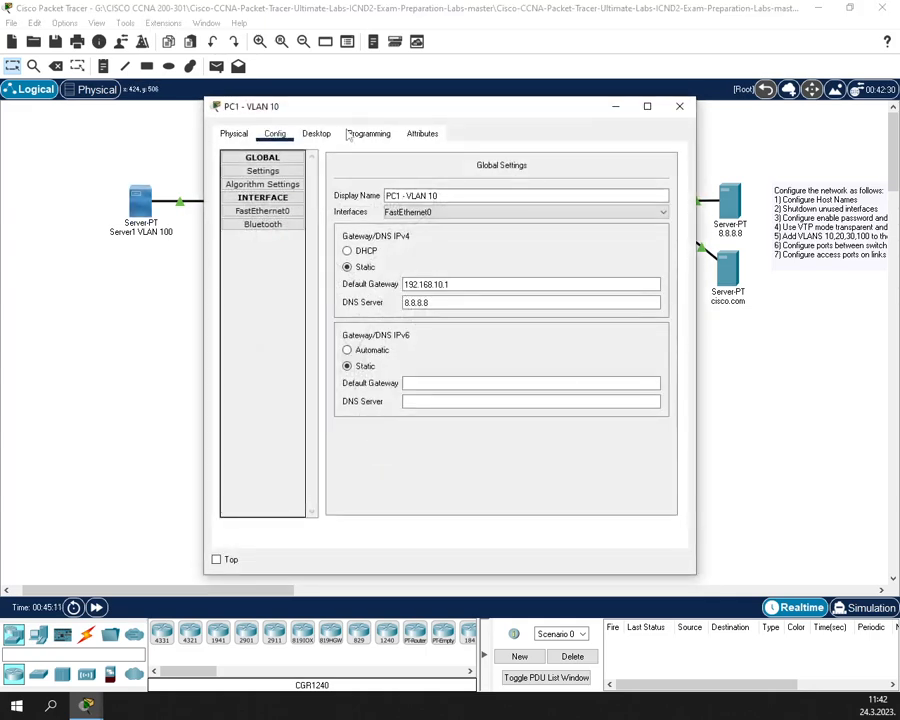
{"action": "left_click", "coordinate": [368, 133]}
{"action": "left_click_drag", "start_coordinate": [352, 106], "coordinate": [502, 82]}
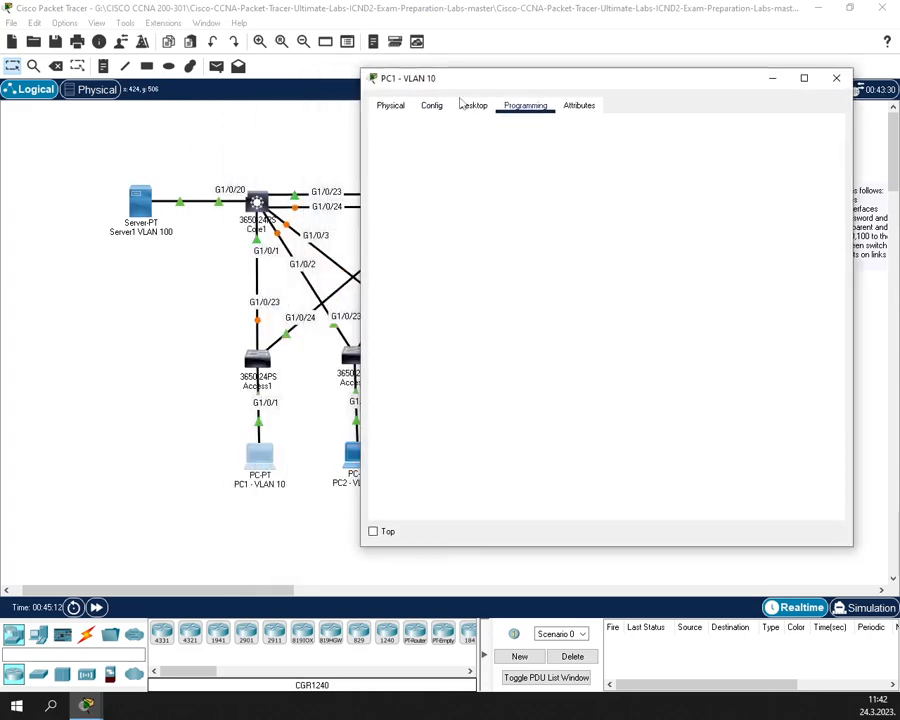
{"action": "left_click", "coordinate": [468, 105]}
{"action": "left_click", "coordinate": [667, 162]}
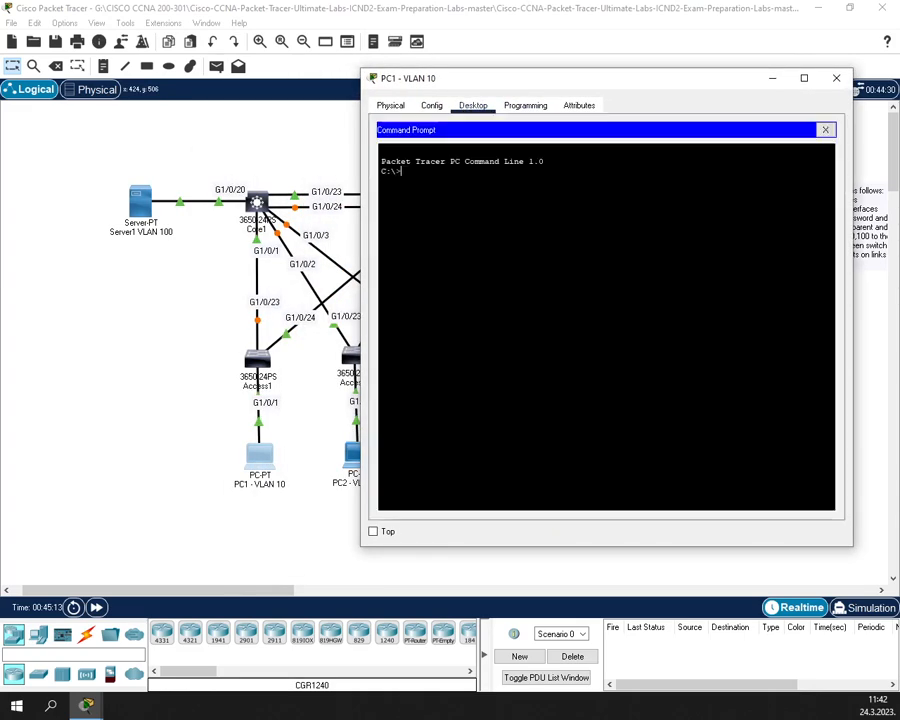
- Ping gateway 192.168.10.1 and PC2 at 192.168.20.20 from PC1
{"action": "type", "text": "ping"}
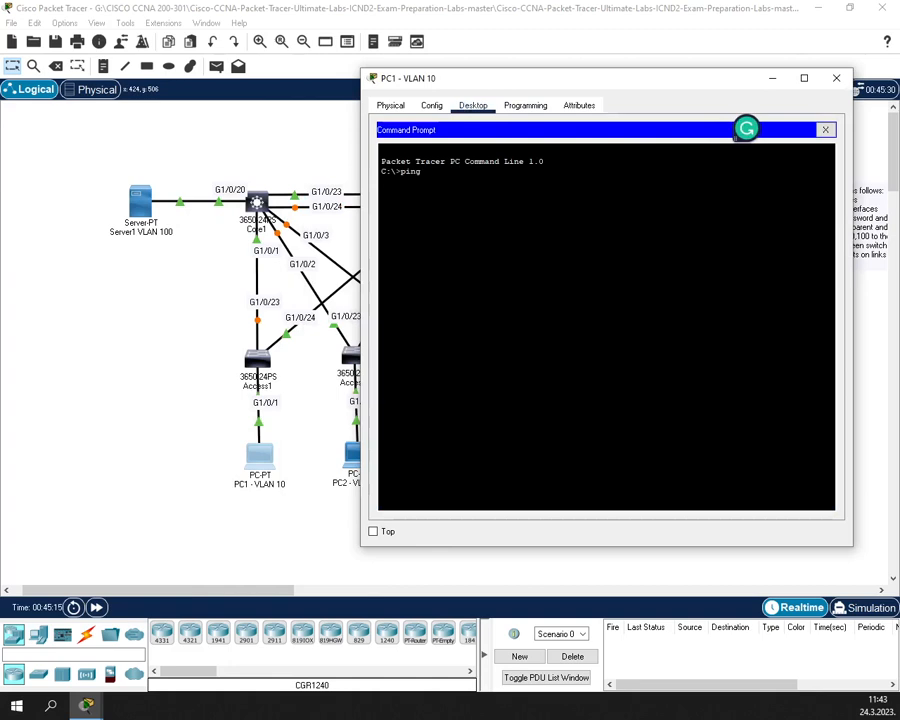
{"action": "type", "text": " 192.168.10.1"}
{"action": "key", "text": "Return"}
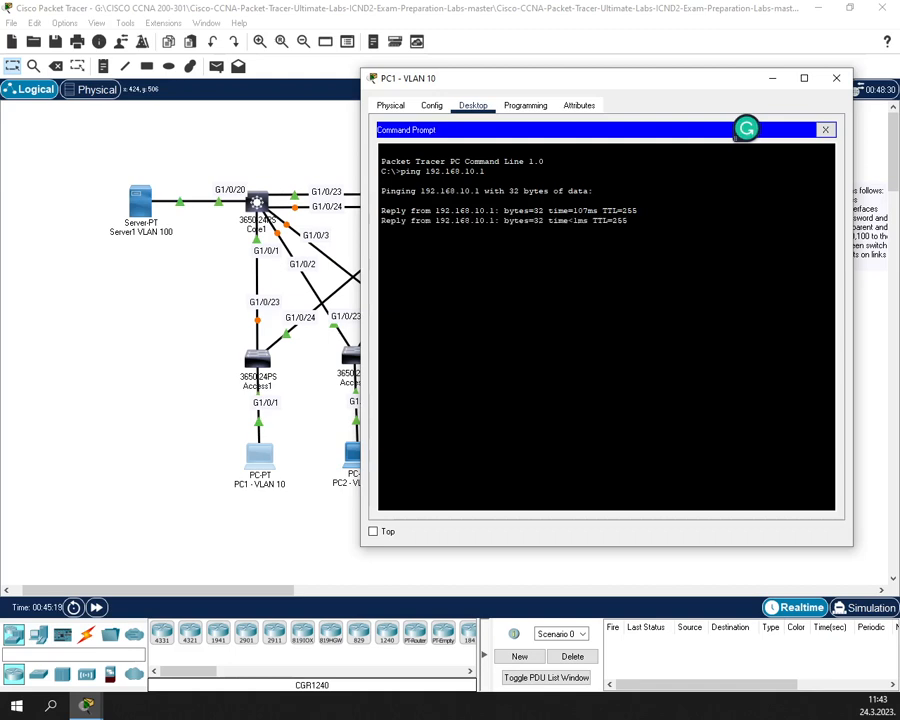
{"action": "key", "text": "ctrl+c"}
{"action": "key", "text": "Up"}
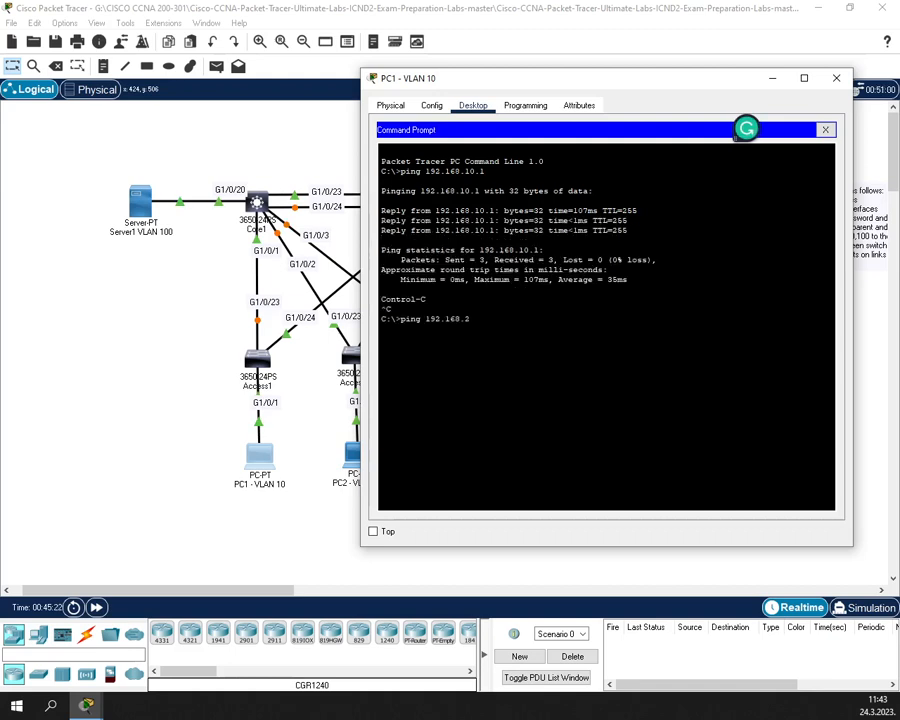
{"action": "type", "text": ".20.2"}
{"action": "key", "text": "Return"}
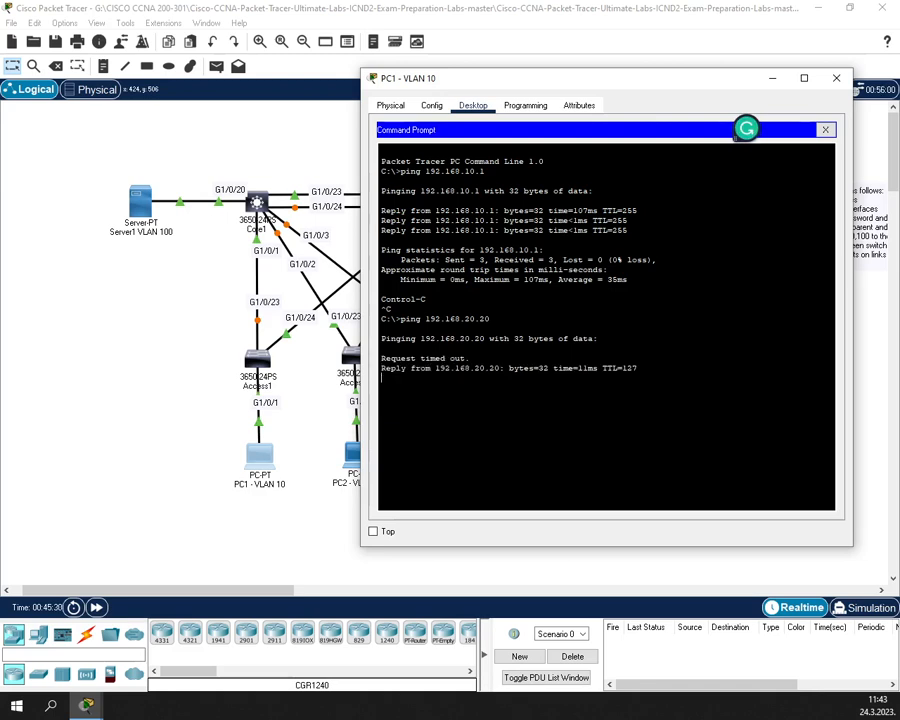
{"action": "key", "text": "ctrl+c"}
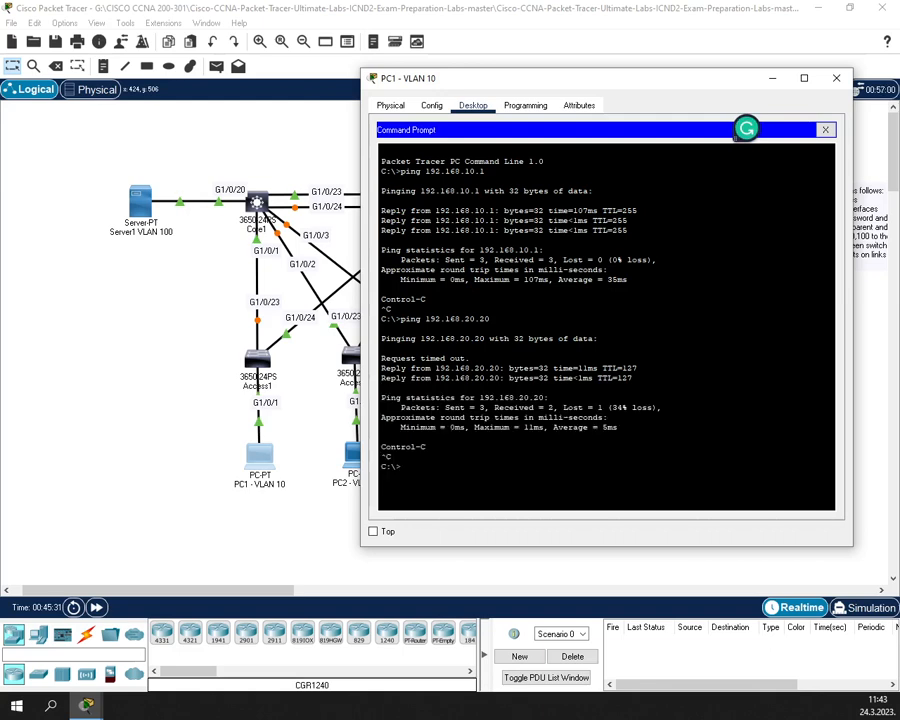
- Ping PC3 at 192.168.30.30 and Server1 at 192.168.100.100 from PC1
{"action": "key", "text": "Up"}
{"action": "type", "text": "30.30"}
{"action": "key", "text": "Return"}
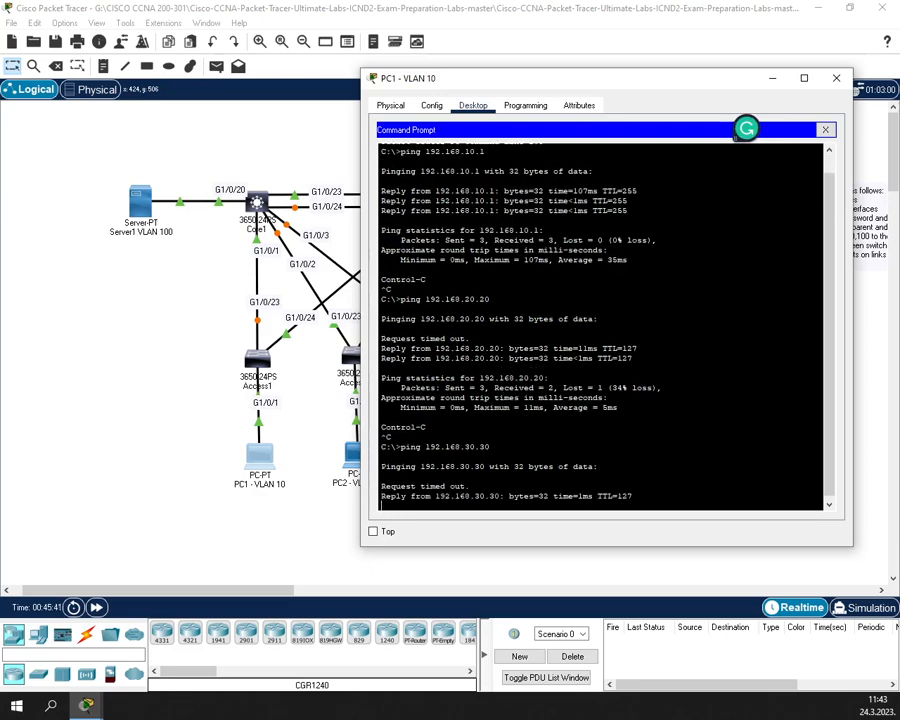
{"action": "key", "text": "ctrl+c"}
{"action": "key", "text": "Up"}
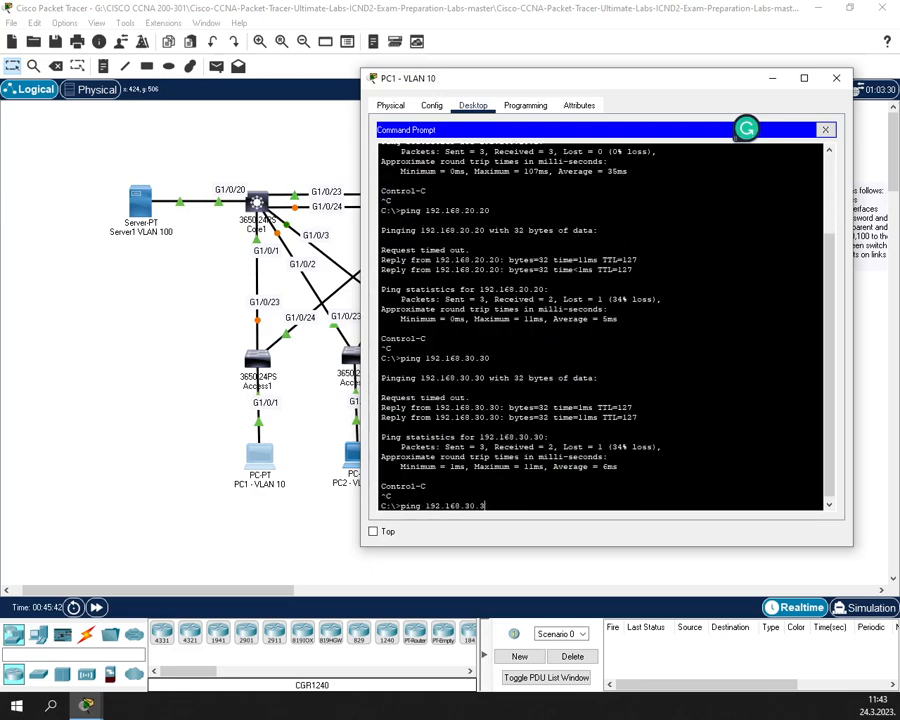
{"action": "key", "text": "BackSpace"}
{"action": "key", "text": "BackSpace"}
{"action": "key", "text": "BackSpace"}
{"action": "key", "text": "BackSpace"}
{"action": "type", "text": "100.100"}
{"action": "key", "text": "Return"}
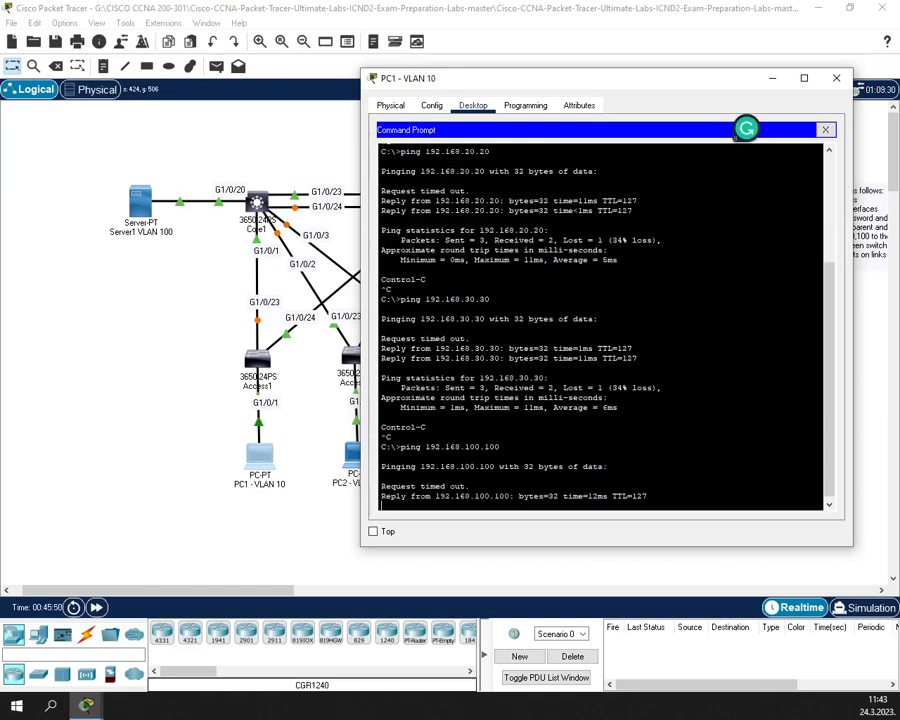
{"action": "key", "text": "ctrl+c"}
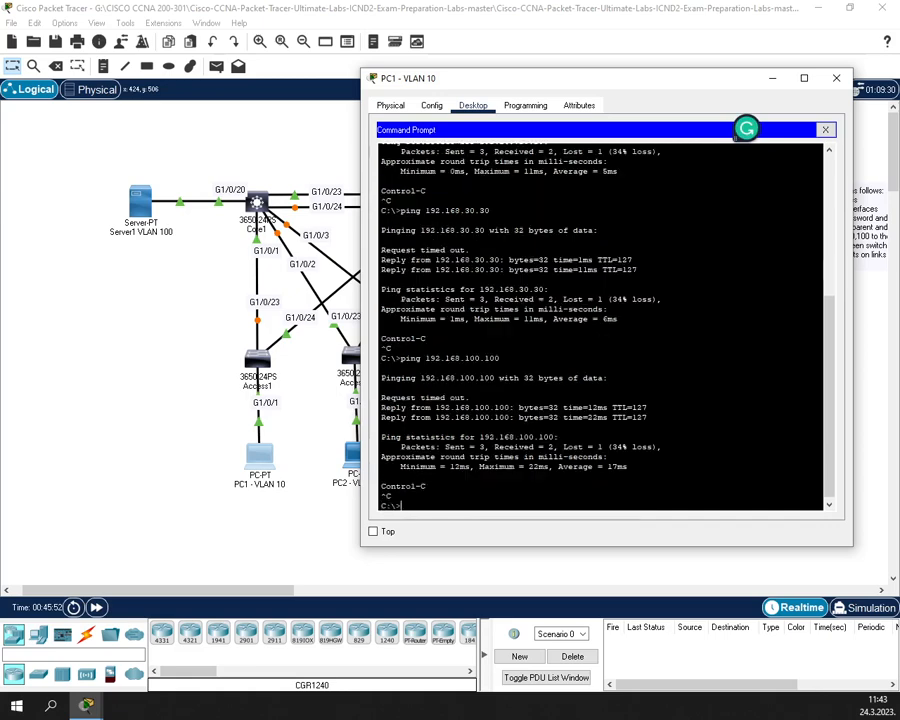
{"action": "key", "text": "Up"}
- Ping 8.8.8.8 from PC1 and stop it once 'Destination host unreachable' replies appear
{"action": "key", "text": "BackSpace"}
{"action": "key", "text": "BackSpace"}
{"action": "key", "text": "BackSpace"}
{"action": "key", "text": "BackSpace"}
{"action": "key", "text": "BackSpace"}
{"action": "key", "text": "BackSpace"}
{"action": "type", "text": "8.8.8.8"}
{"action": "key", "text": "Return"}
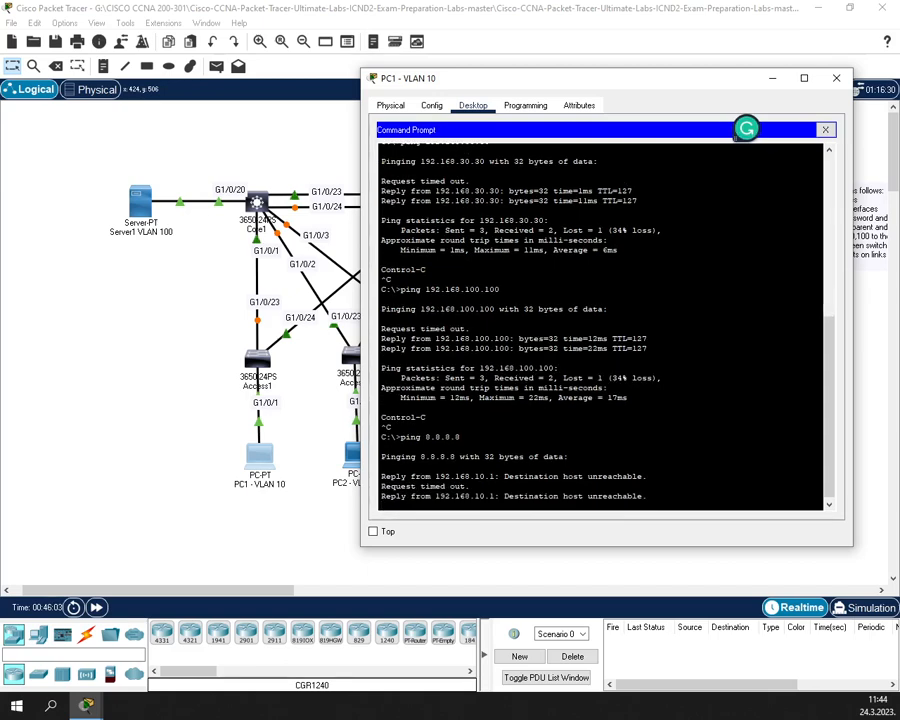
{"action": "key", "text": "ctrl+c"}
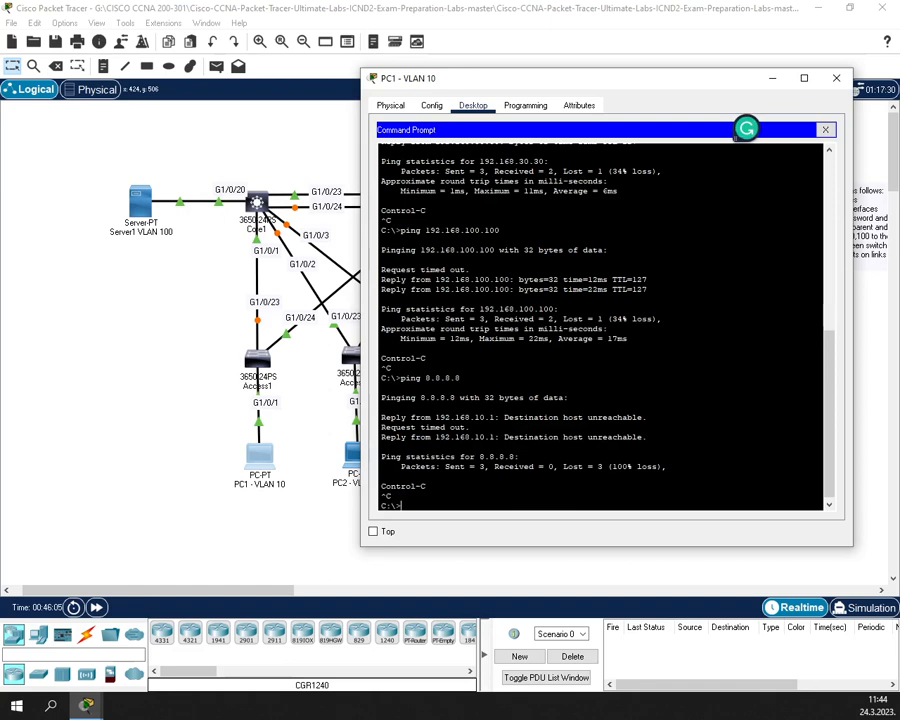
{"action": "left_click_drag", "start_coordinate": [425, 398], "coordinate": [445, 398]}
- Deselect the ping output and close the PC1 - VLAN 10 window to return to the topology
{"action": "left_click", "coordinate": [620, 408]}
{"action": "left_click", "coordinate": [836, 78]}
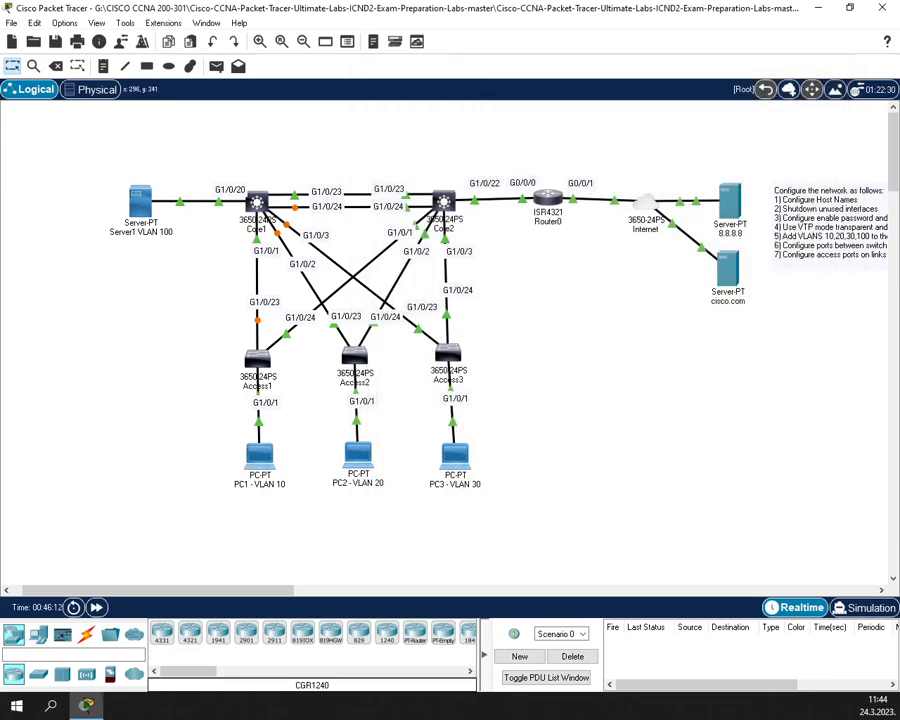
{"action": "left_click", "coordinate": [358, 454]}
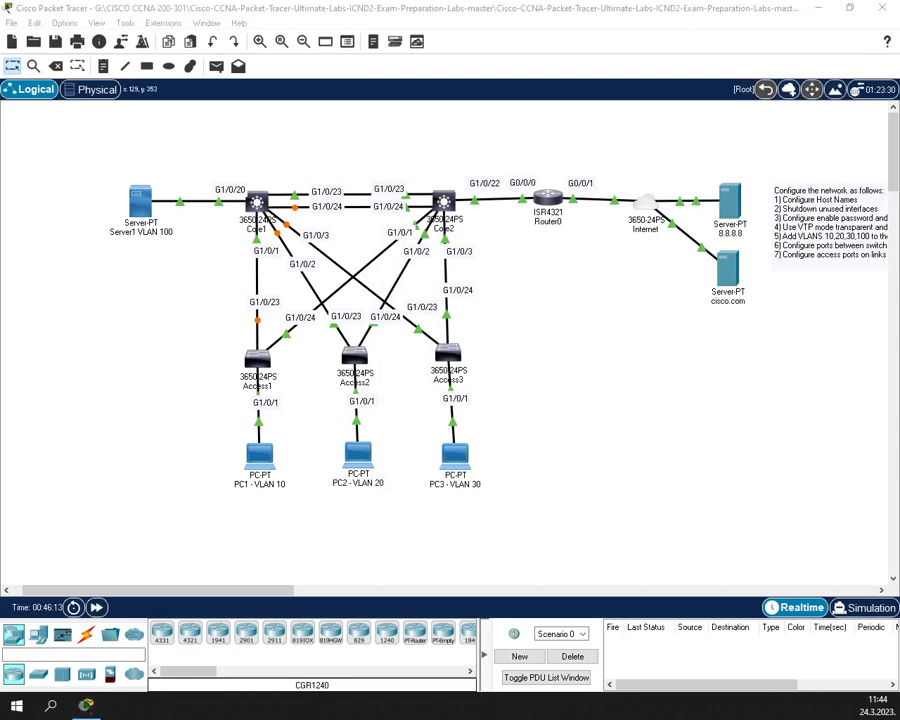